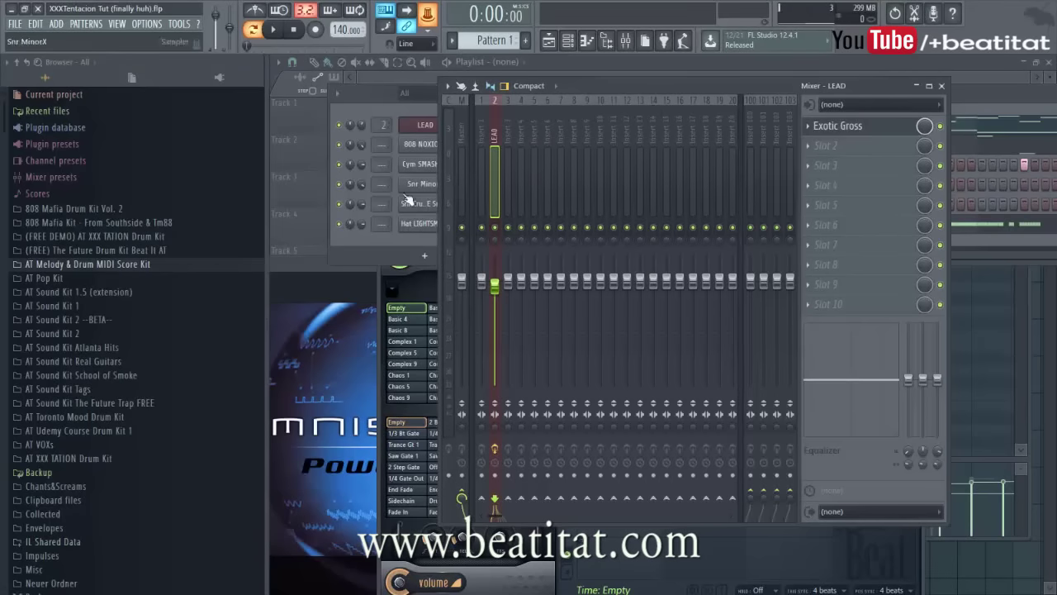
Mute every channel except LEAD in the channel rack and narrow the file browser slightly.
click(346, 223)
drag(340, 223, 343, 145)
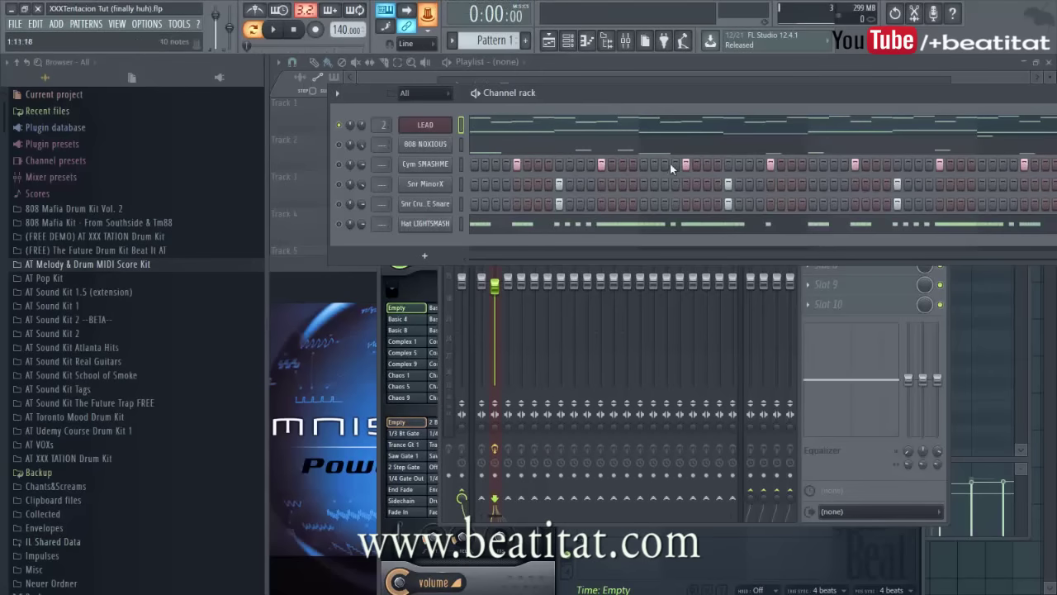
drag(262, 328, 246, 335)
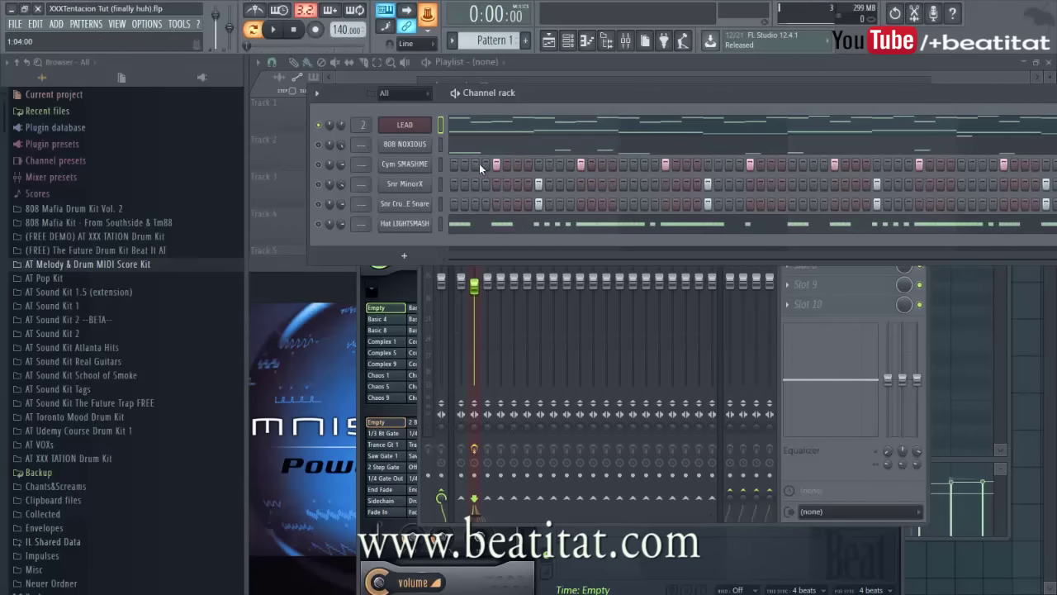
Open the LEAD channel's Omnisphere instrument past its splash screen and move its window slightly lower.
click(425, 127)
click(425, 125)
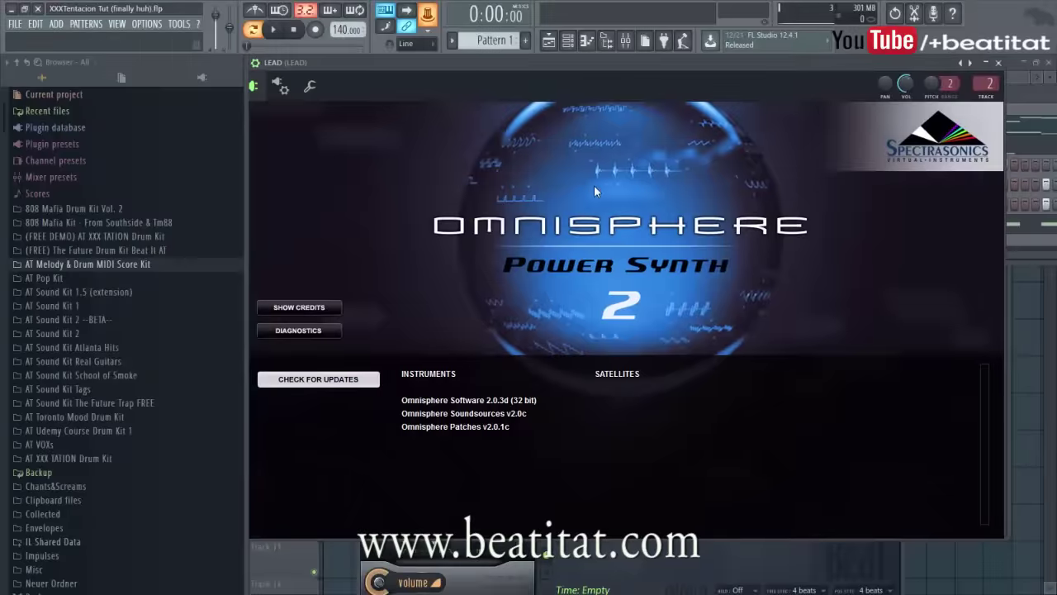
click(595, 190)
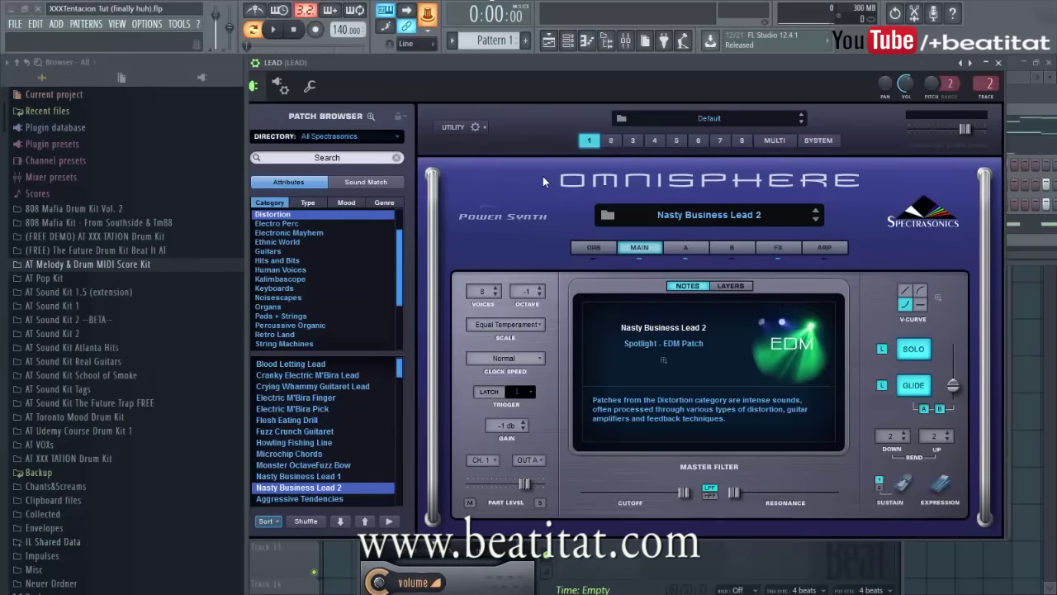
drag(874, 65, 871, 100)
Play several notes to audition the Nasty Business Lead 2 patch.
key(q)
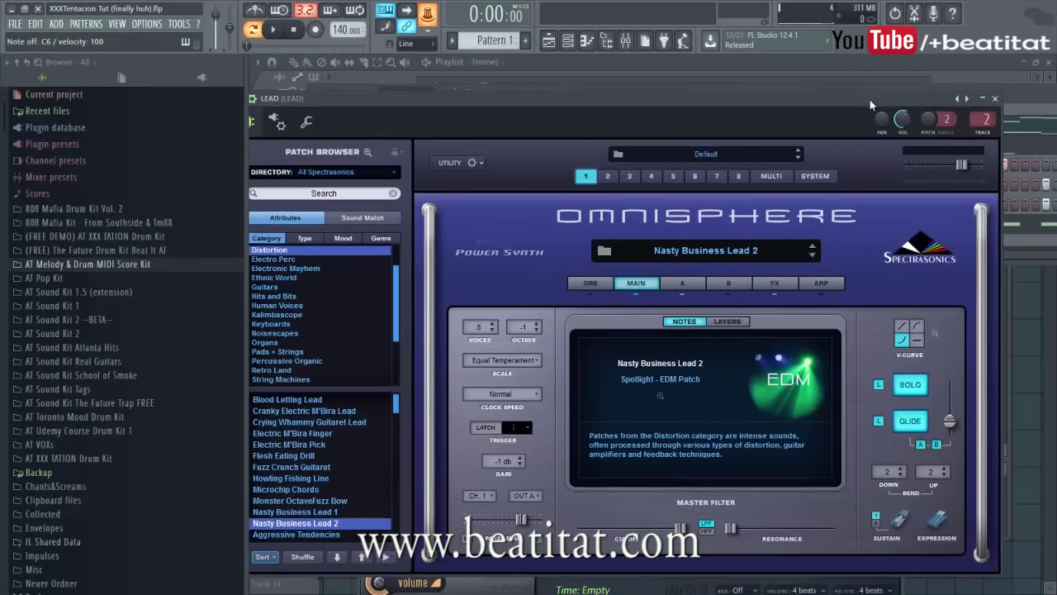
key(v)
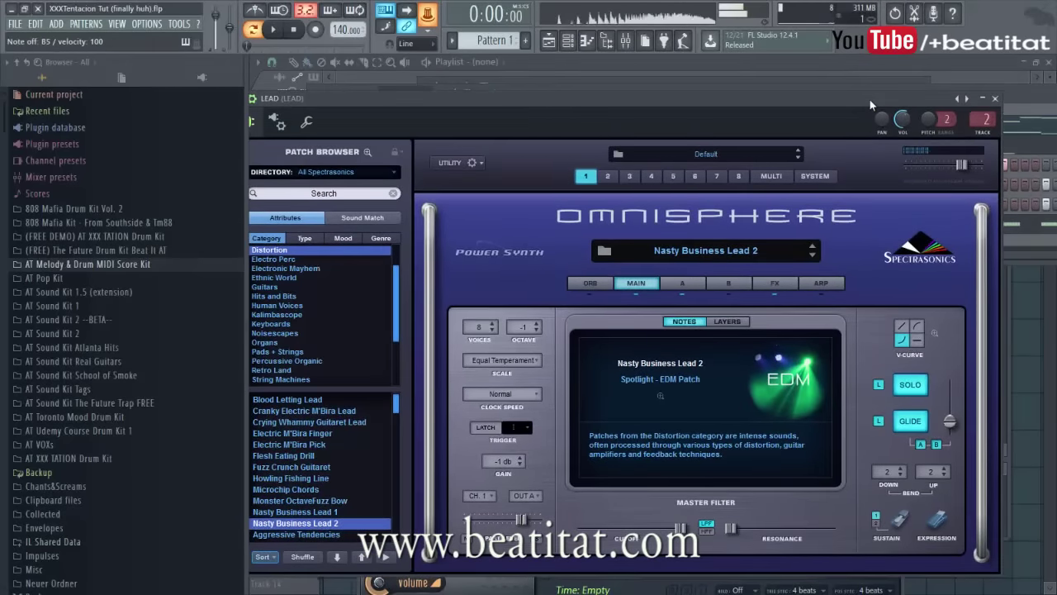
key(x)
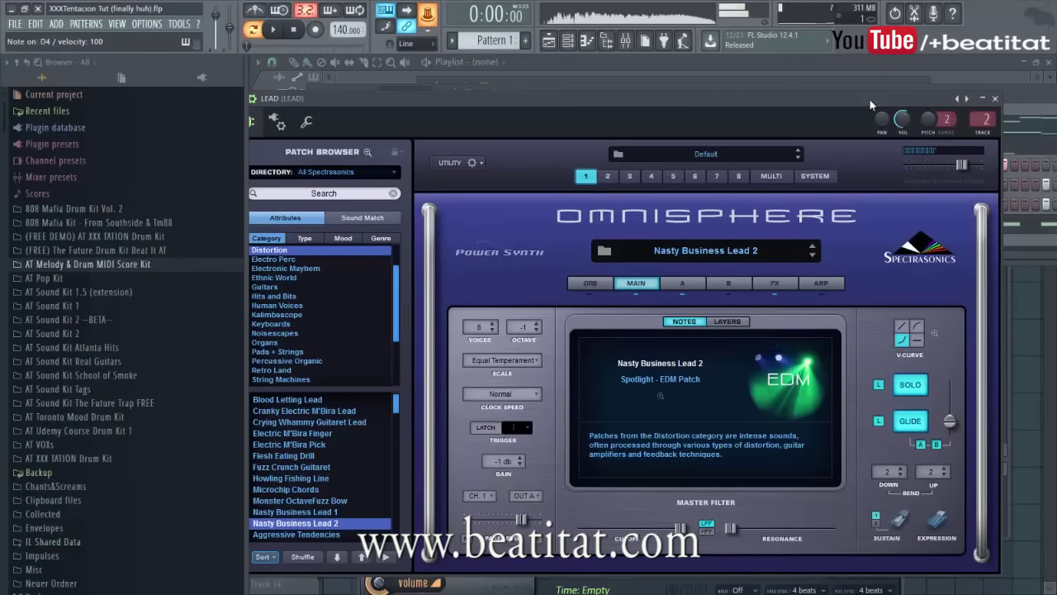
key(v)
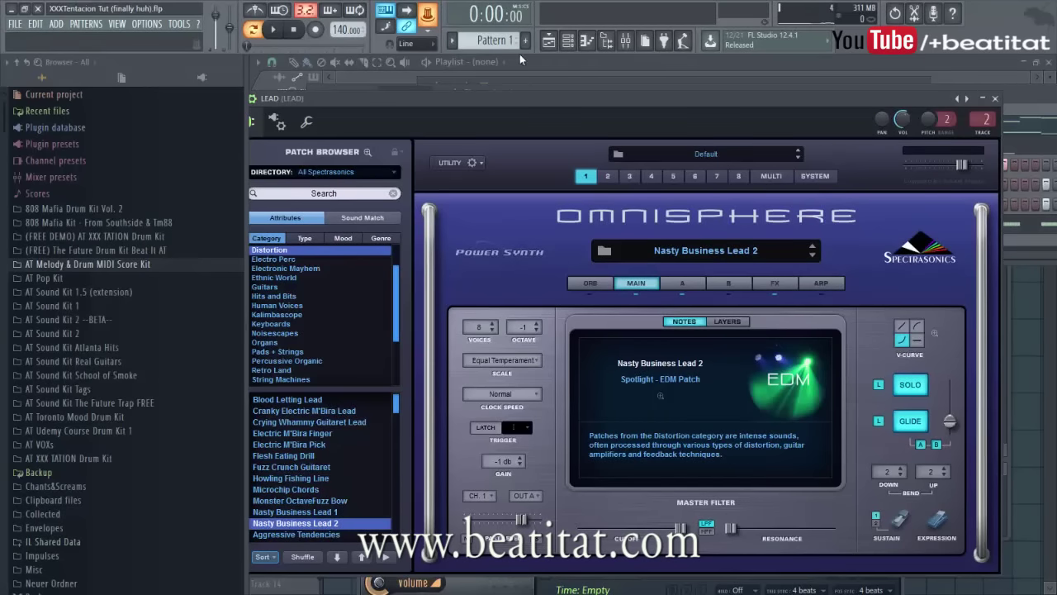
Bring up the channel rack and look through the Trap Melodies folder of the AT Melody & Drum MIDI Score Kit.
key(F6)
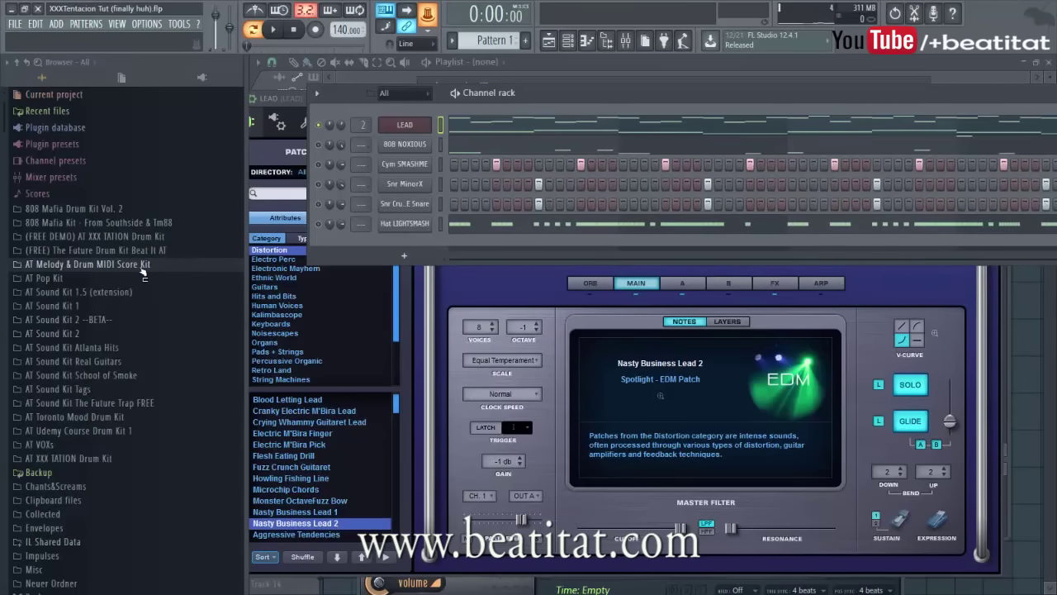
click(200, 266)
click(93, 279)
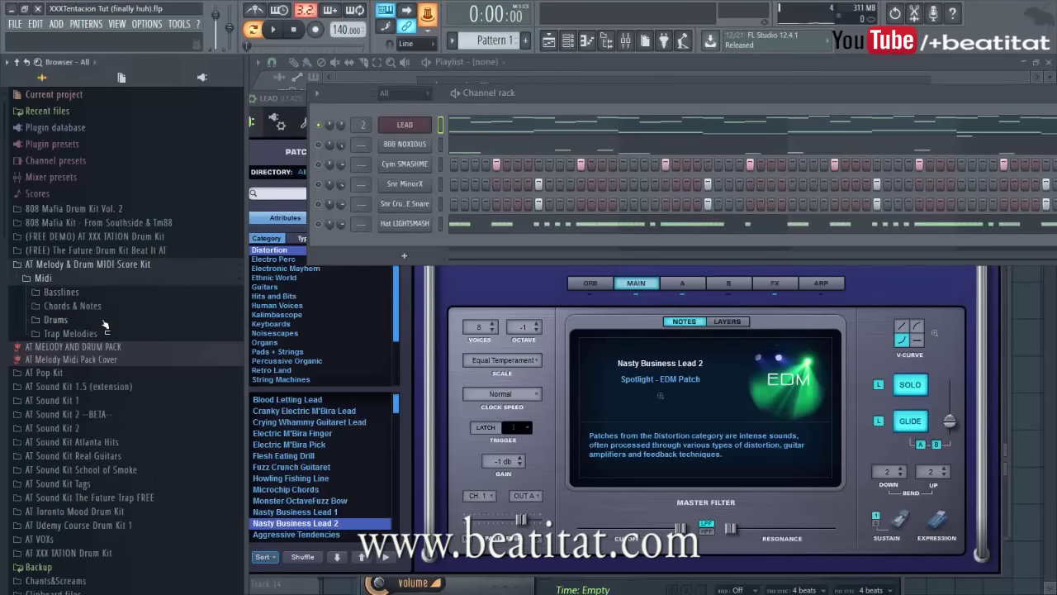
click(105, 333)
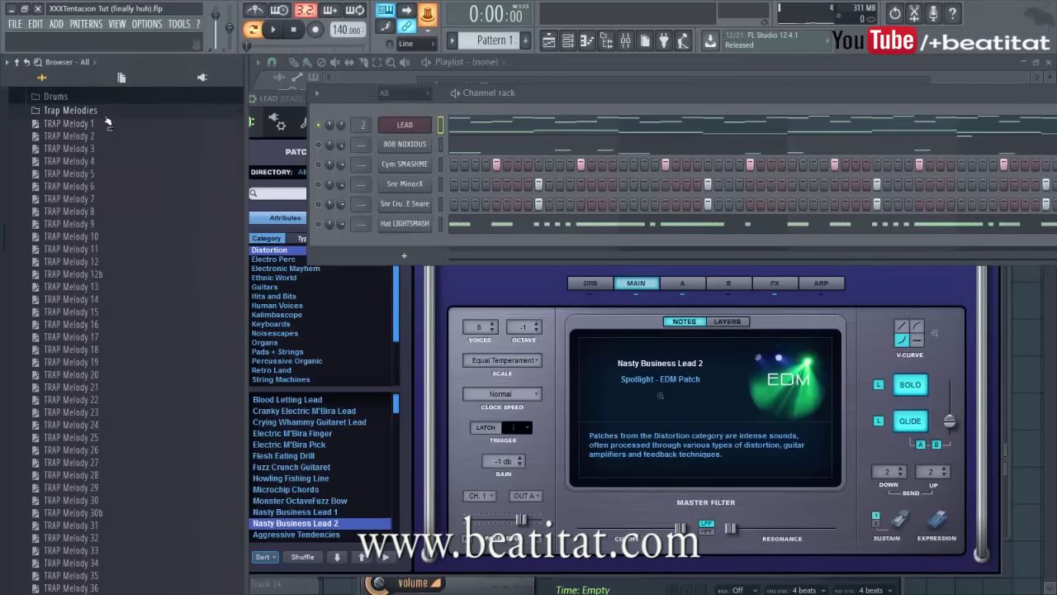
click(105, 115)
scroll(111, 244, up, 5)
click(145, 261)
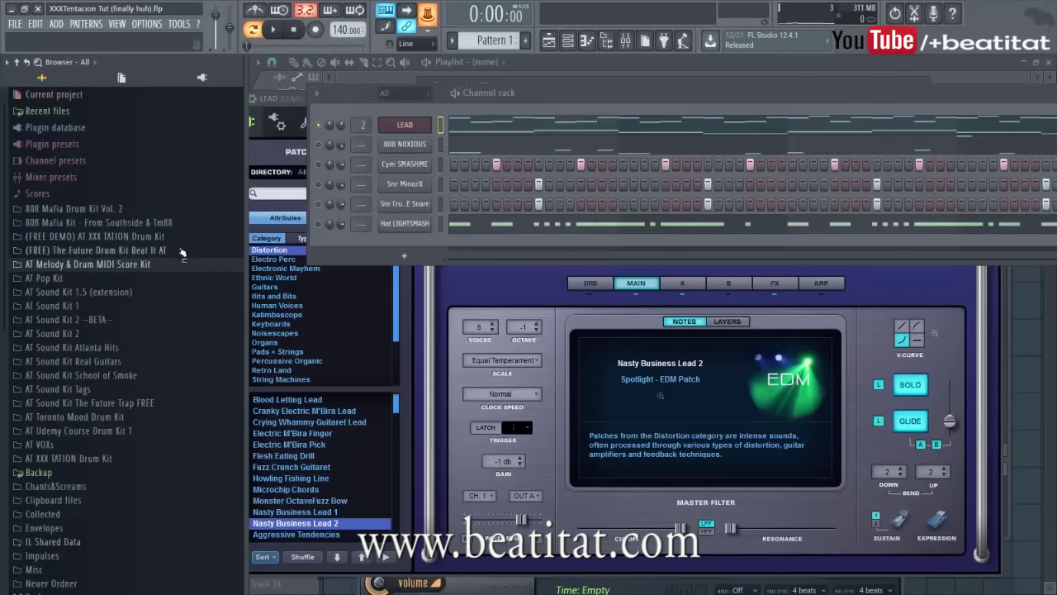
Expand the (FREE DEMO) AT XXX TATION Drum Kit and list the samples in its 808s folder.
click(139, 224)
click(139, 224)
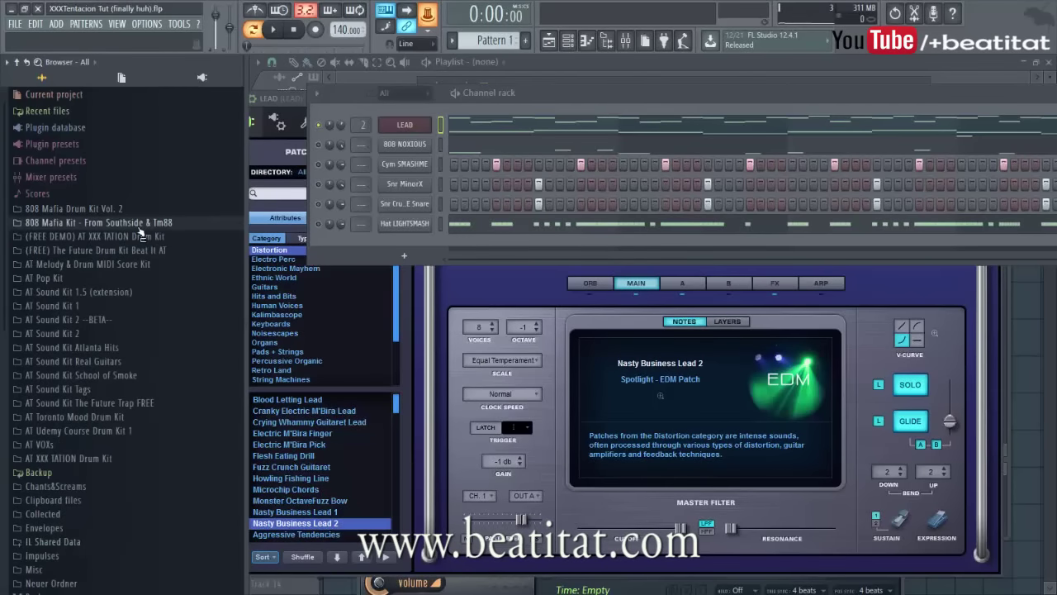
click(139, 236)
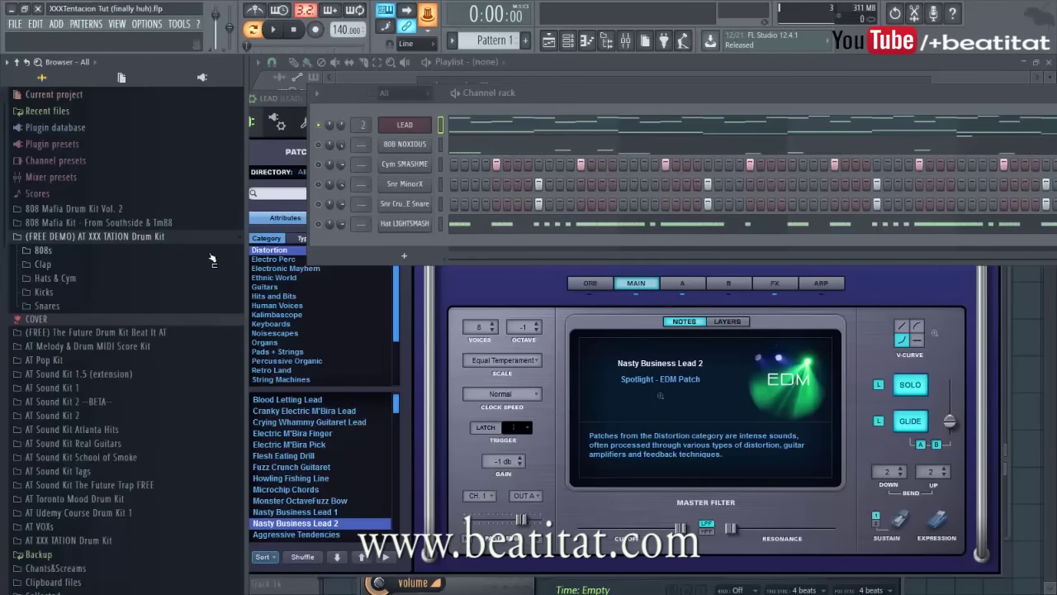
click(211, 252)
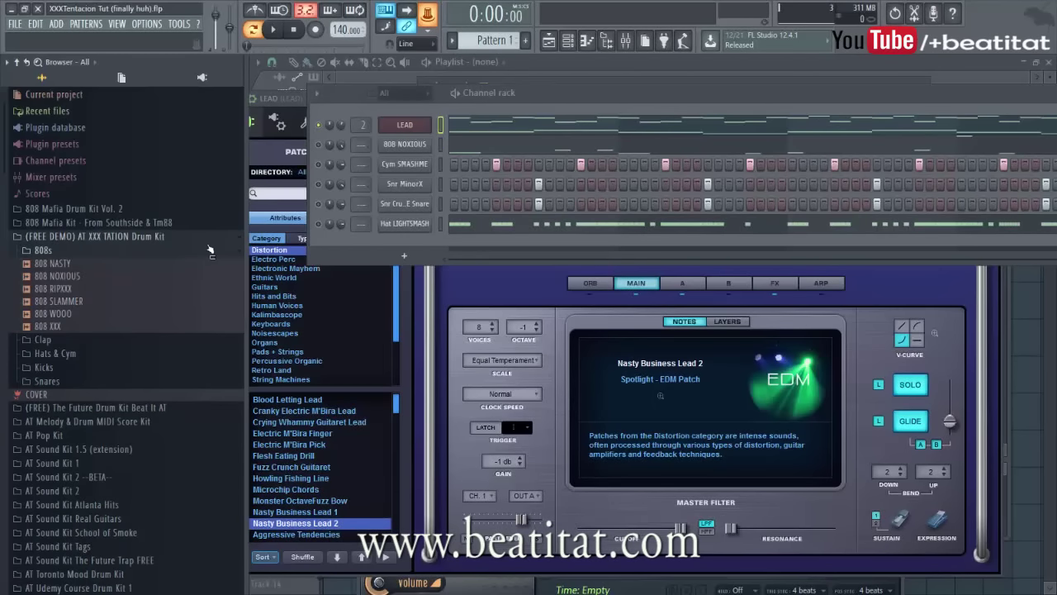
click(211, 250)
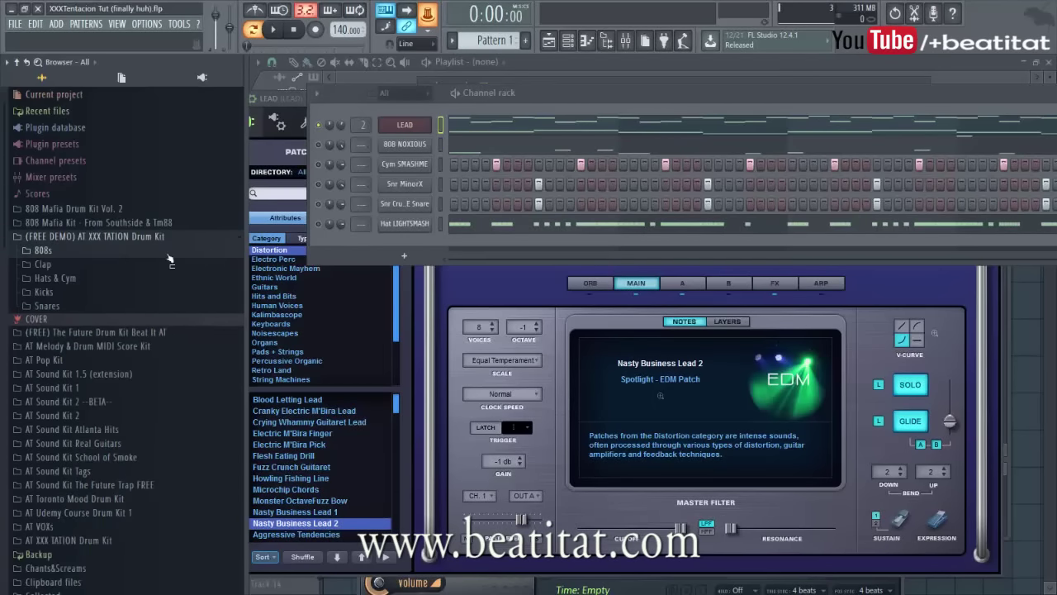
click(169, 252)
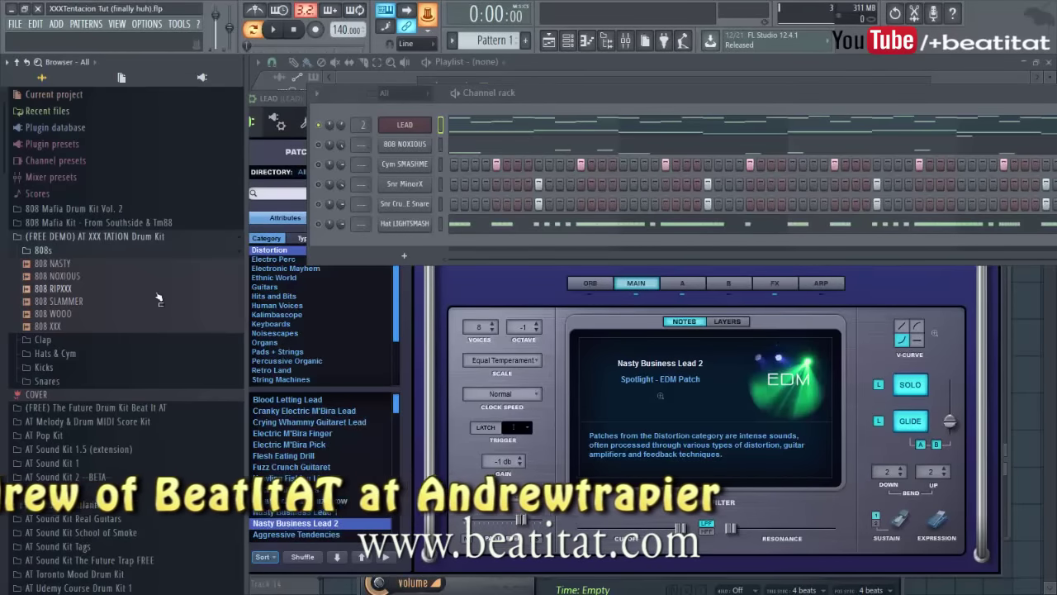
Audition the 808 samples from 808 NASTY to 808 XXX, then switch from the 808s folder to the Clap folder.
click(52, 261)
key(Down)
key(Down)
key(Down)
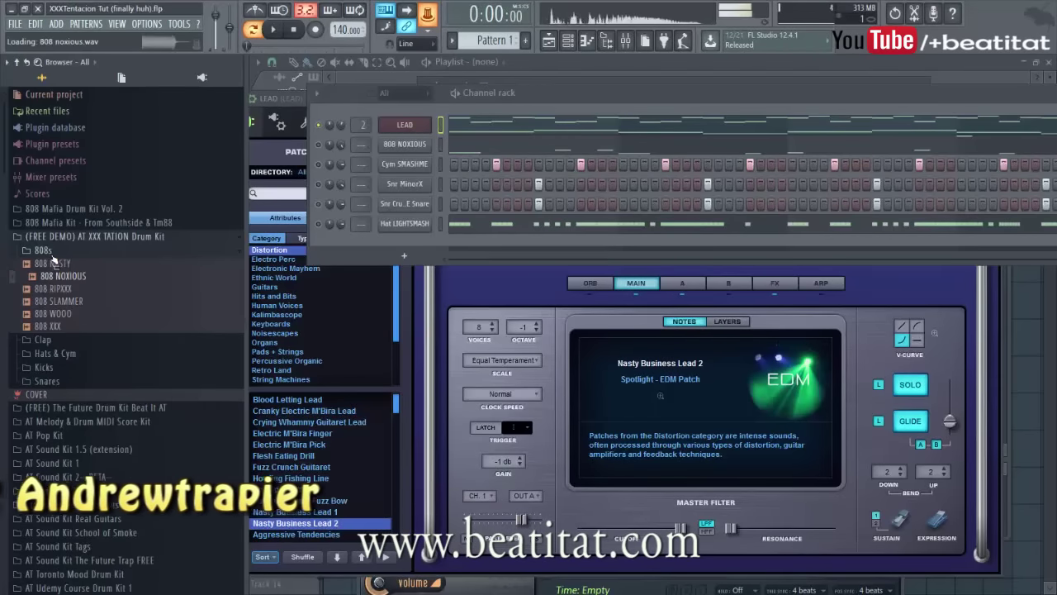
key(Down)
key(Down)
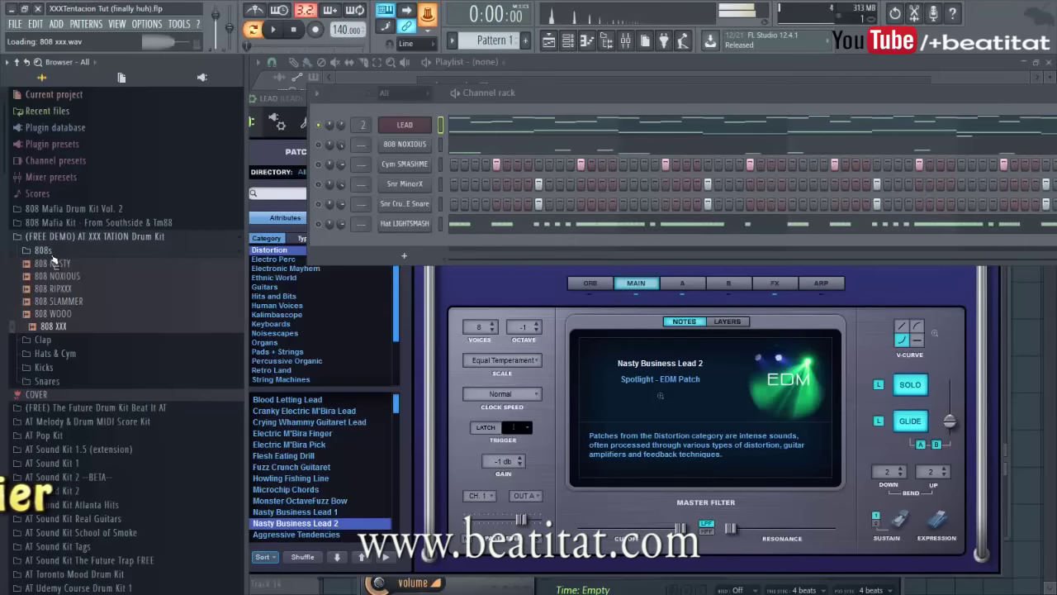
click(51, 252)
click(58, 265)
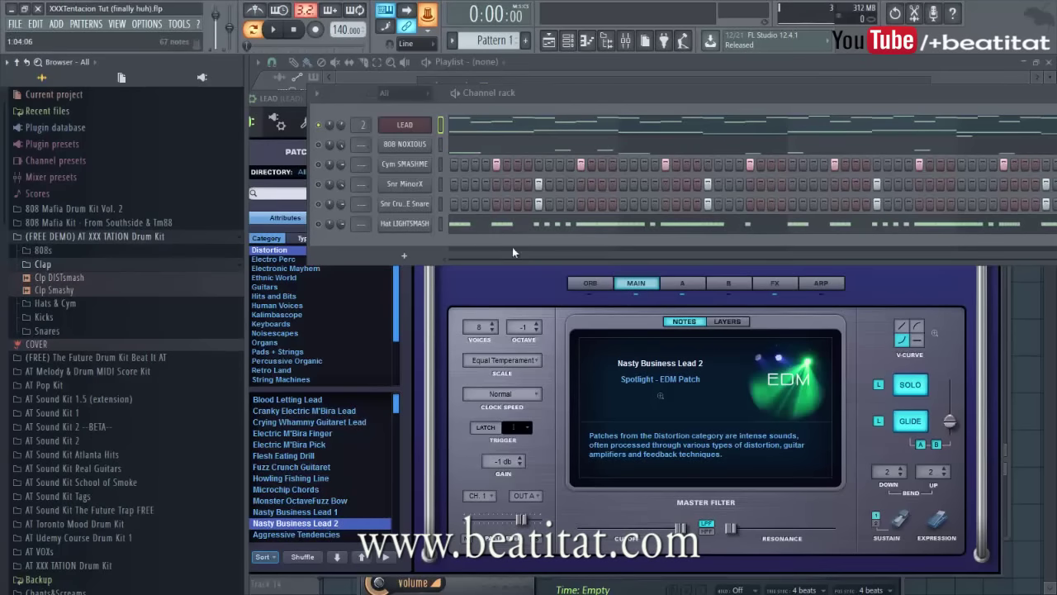
Examine the 808 NOXIOUS notes in the piano roll up to the pattern's end and return to the channel rack.
click(478, 146)
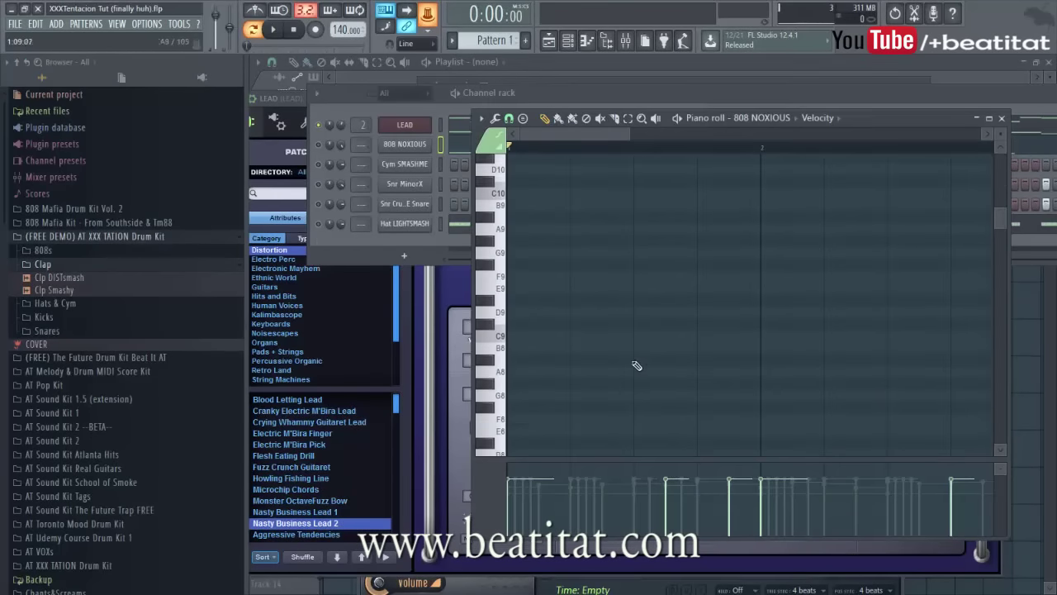
scroll(636, 366, down, 10)
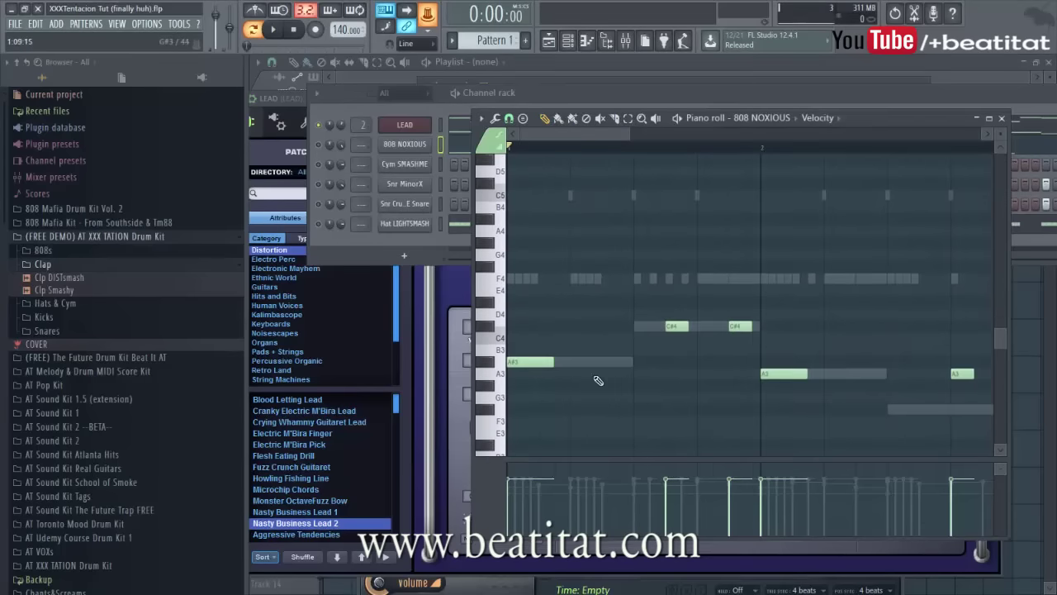
scroll(645, 389, down, 1)
drag(579, 133, 751, 174)
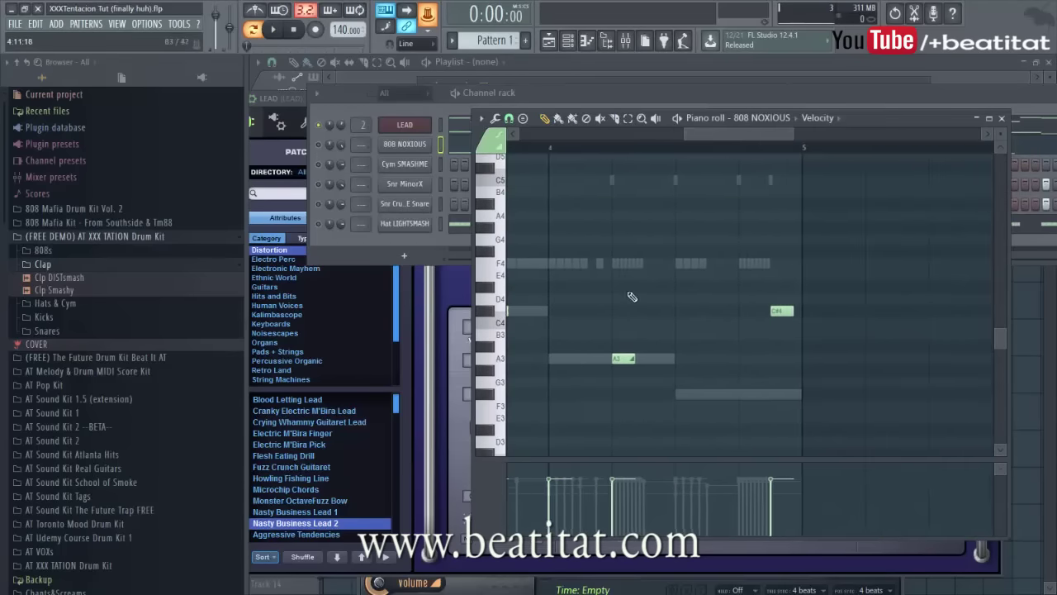
click(414, 244)
Audition the Clp Smashy and Clp DISTsmash samples and collapse the Clap folder.
click(72, 285)
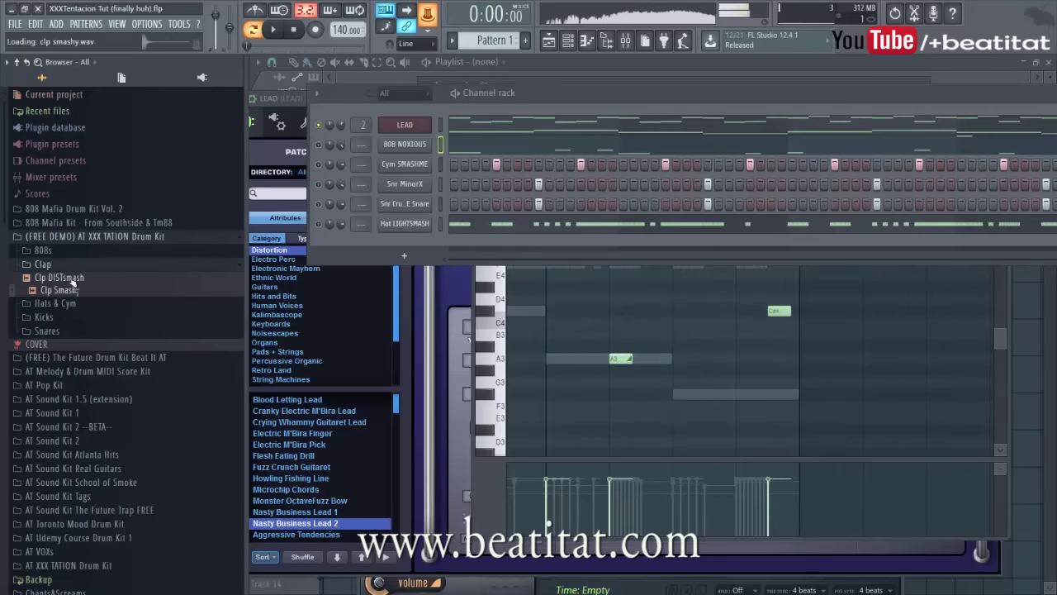
click(72, 281)
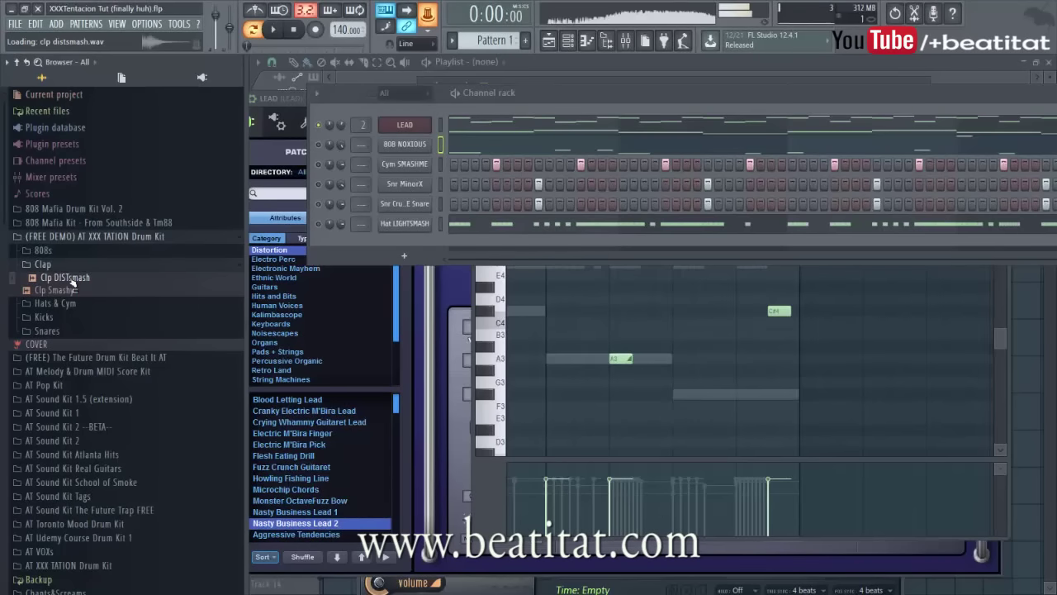
key(Down)
click(69, 265)
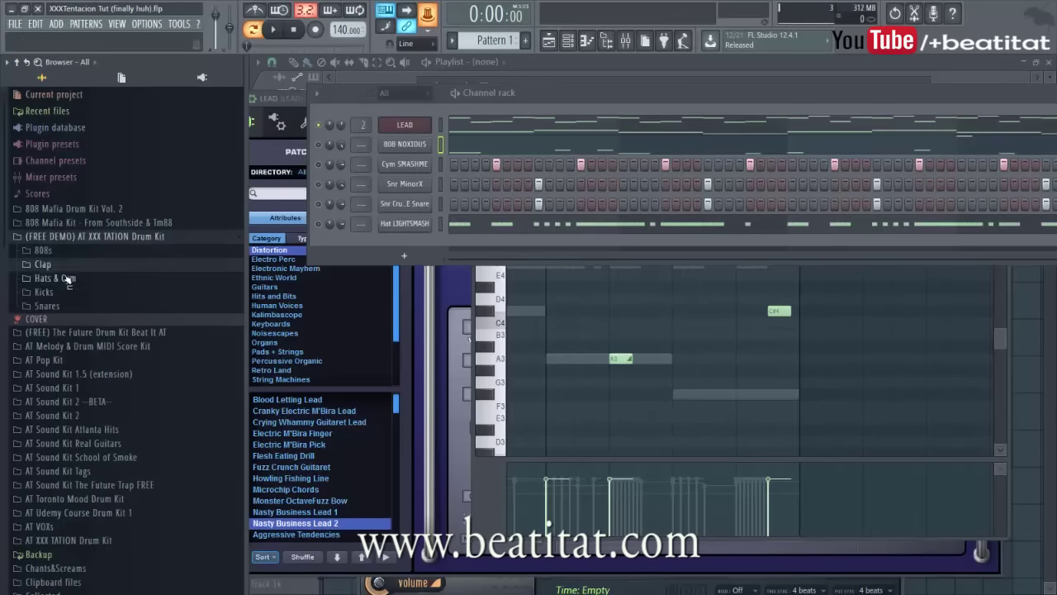
Audition the cymbal and hat samples in the Hats & Cym folder, then collapse it.
click(66, 278)
key(Down)
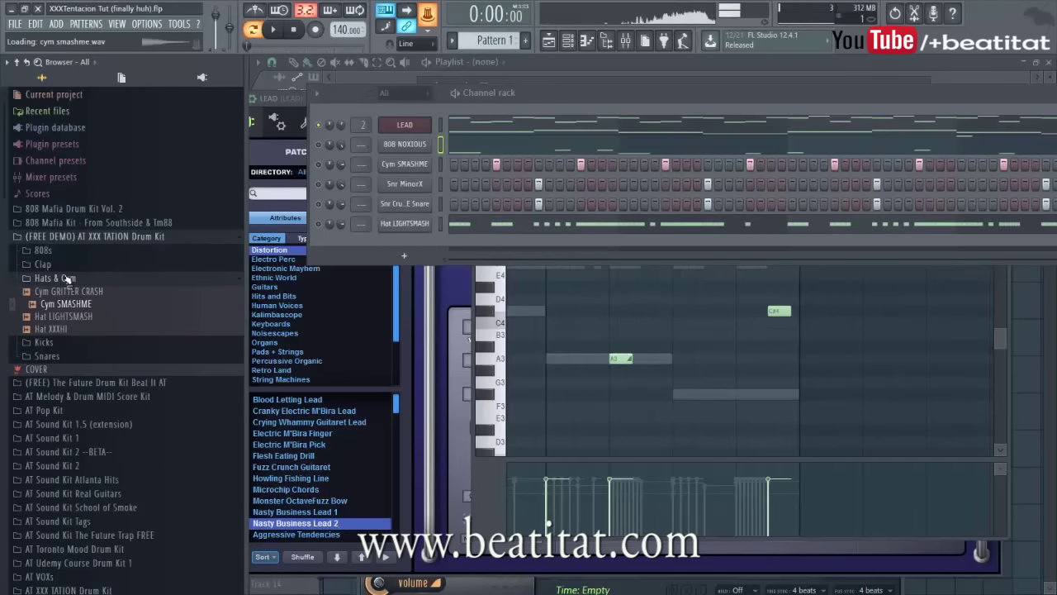
key(Down)
key(Down)
key(Down)
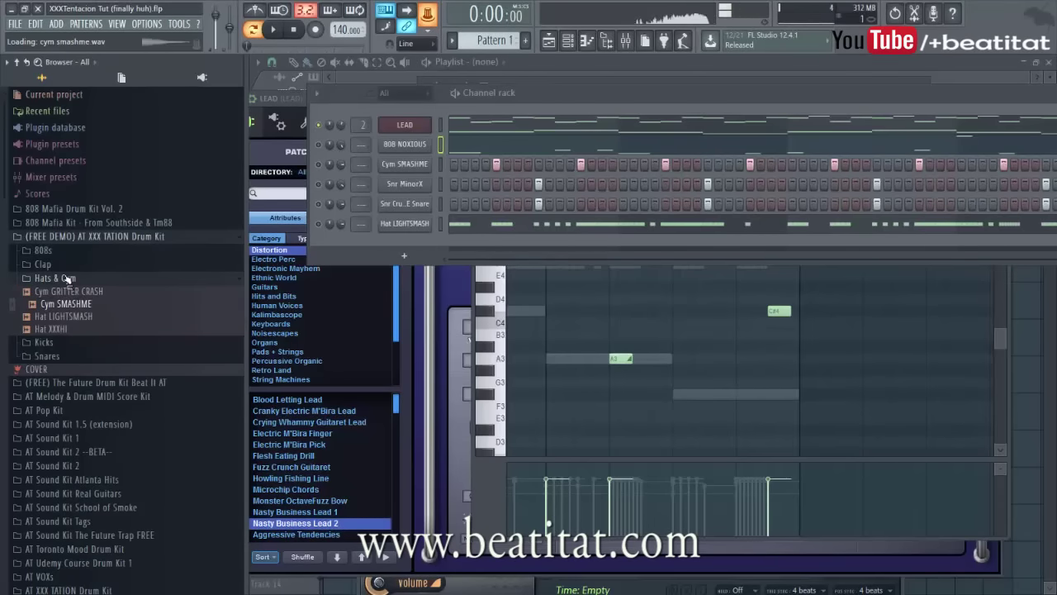
key(Up)
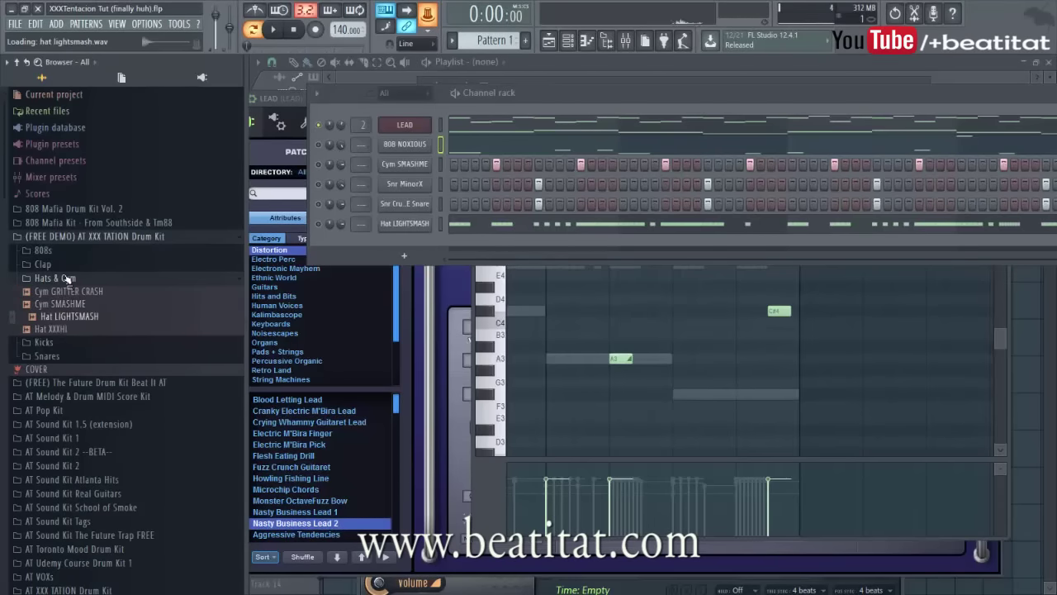
click(68, 279)
Audition the Kicks folder's samples from Kck CRACKEDXXX through Kck XXX, then collapse the folder.
click(64, 293)
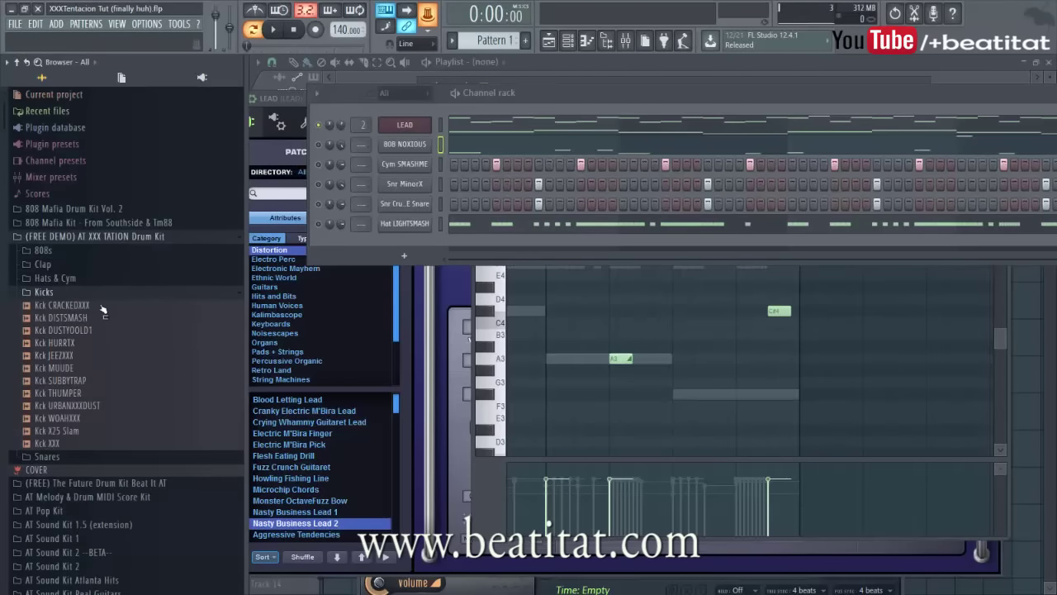
click(51, 304)
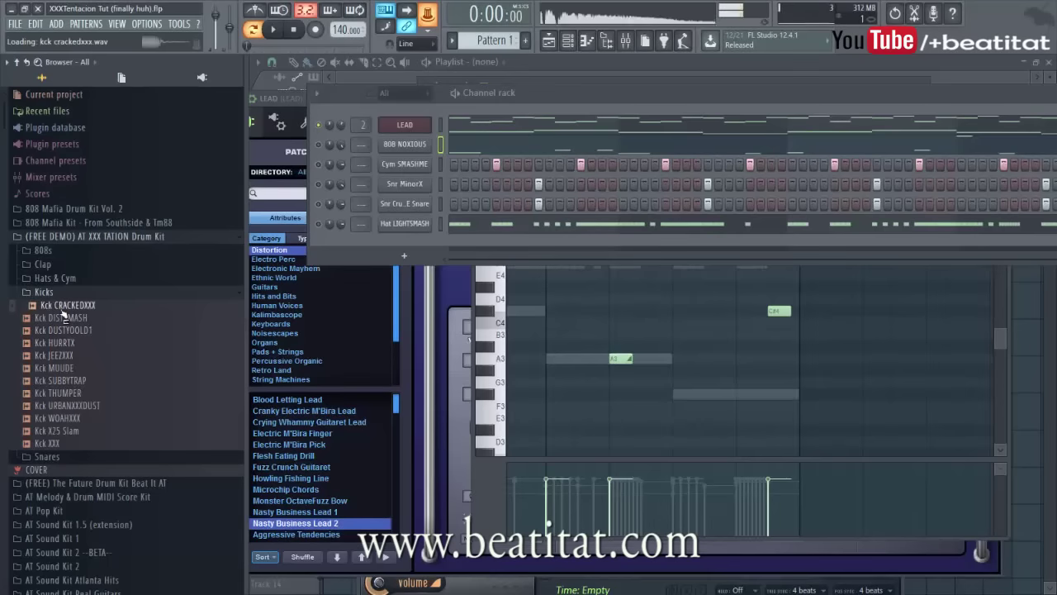
click(62, 316)
key(Down)
key(Down)
key(Down)
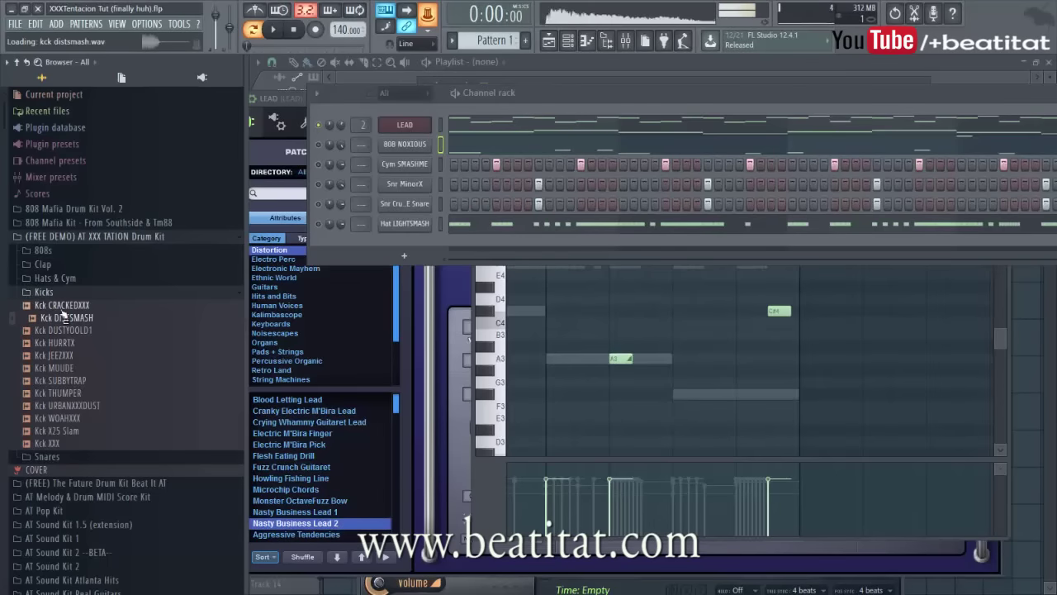
key(Down)
key(Down)
key(Down)
key(Down)
key(Down)
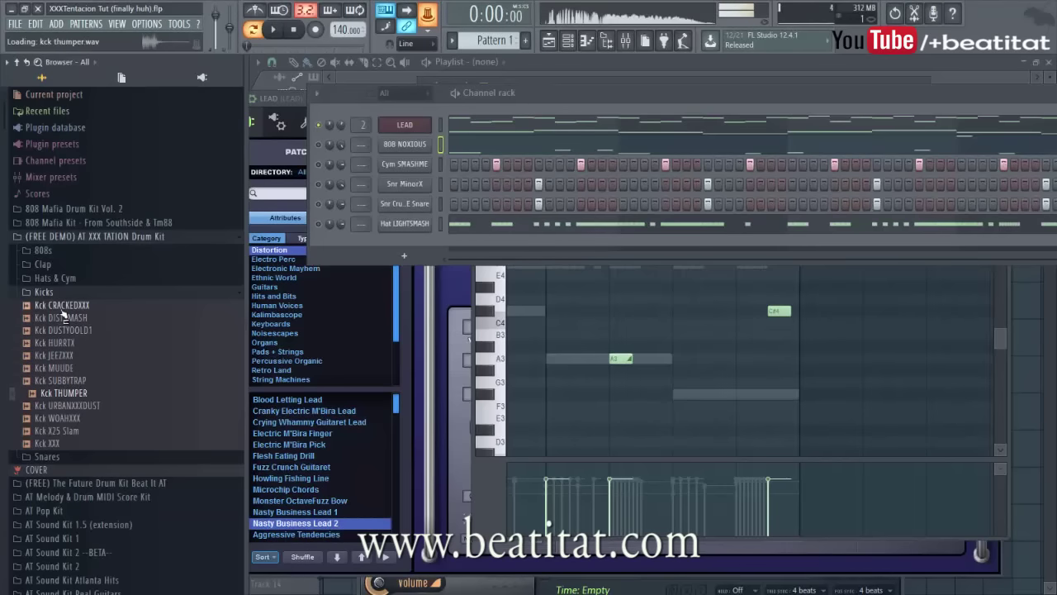
key(Down)
key(Down)
key(Down)
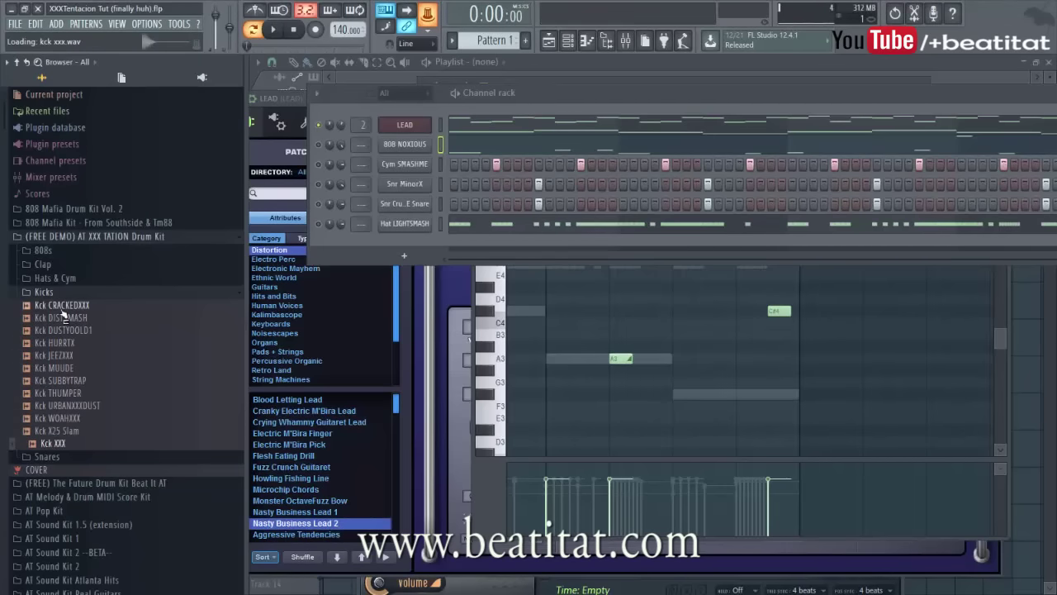
click(46, 292)
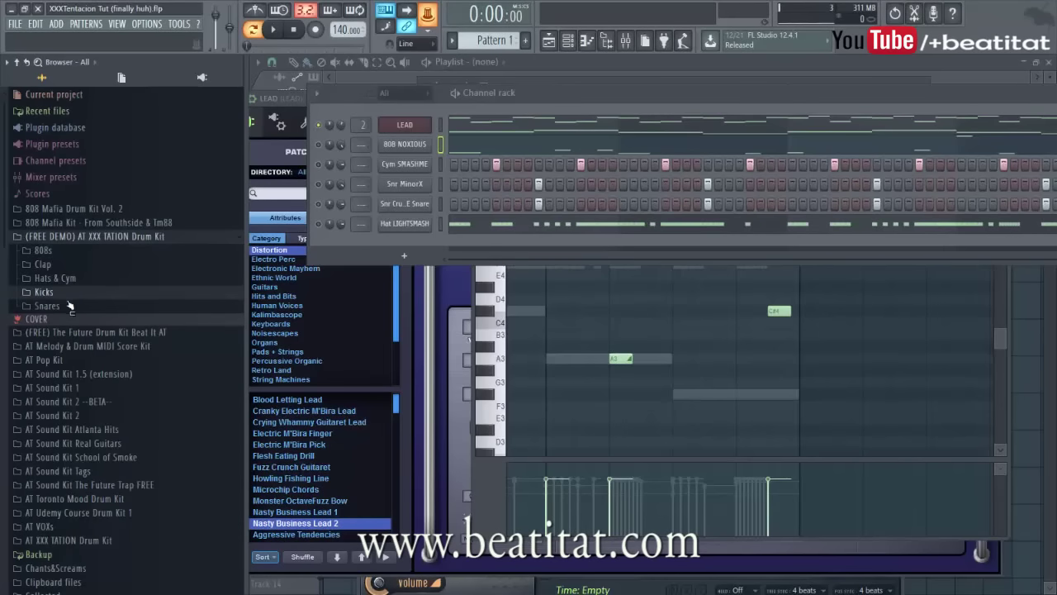
Audition the Snares folder's samples from Snr AyeNONICE Snare through Snr MinorX, then collapse the demo drum kit folder.
click(47, 306)
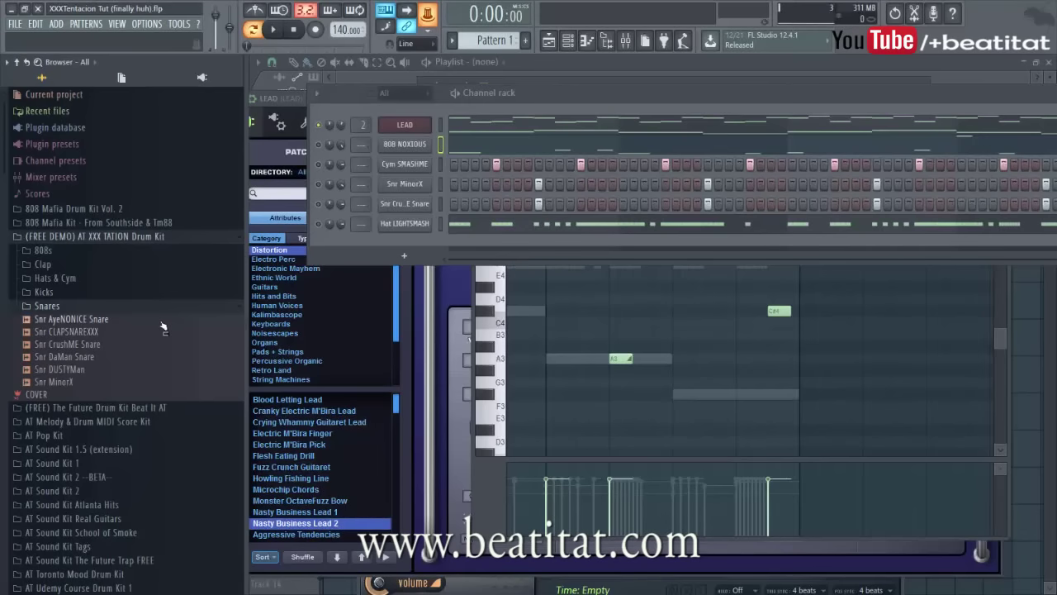
click(162, 324)
key(Down)
key(Down)
key(Down)
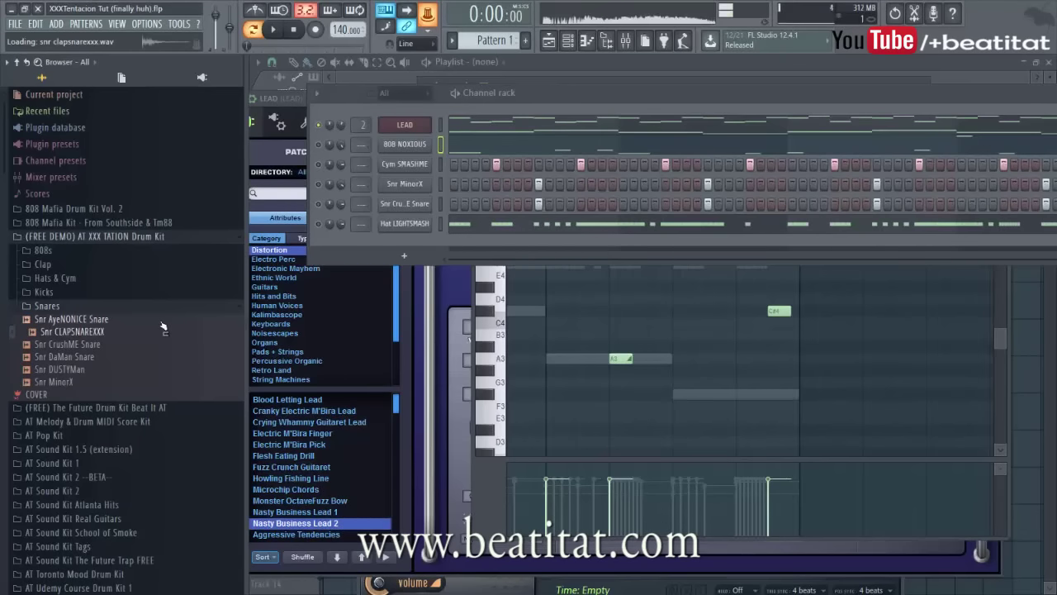
key(Down)
key(Down)
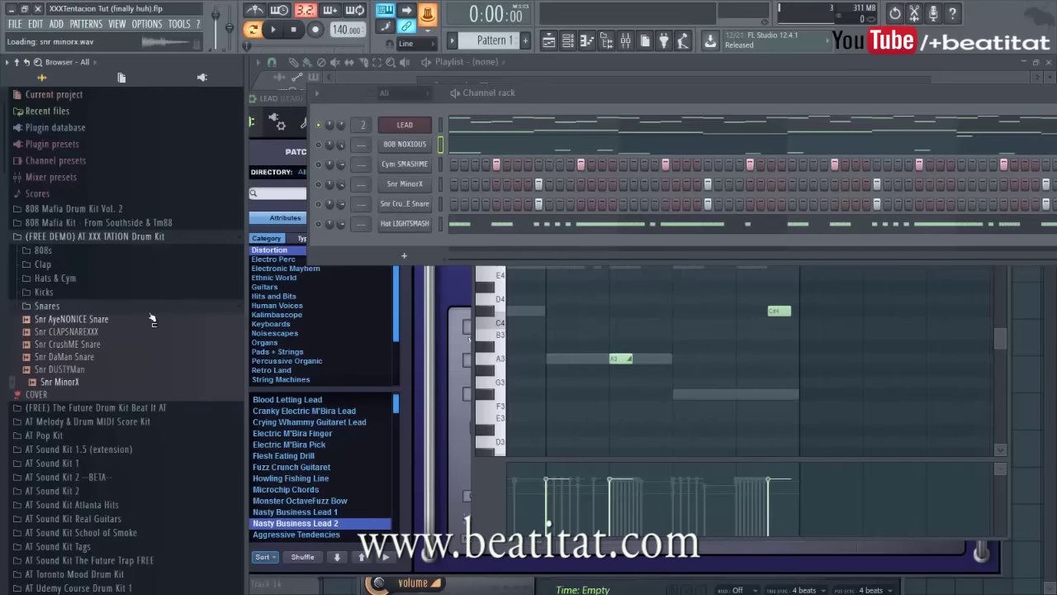
click(86, 238)
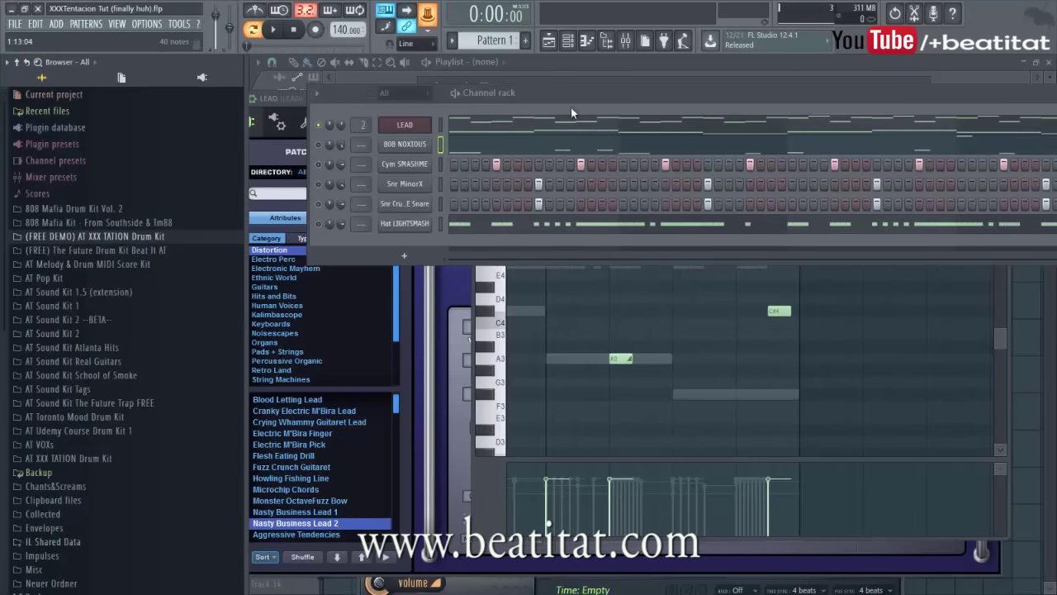
Play the lead and inspect the Exotic Gross effect on the LEAD mixer track, then return to the channel rack.
key(space)
drag(569, 105, 529, 124)
click(626, 43)
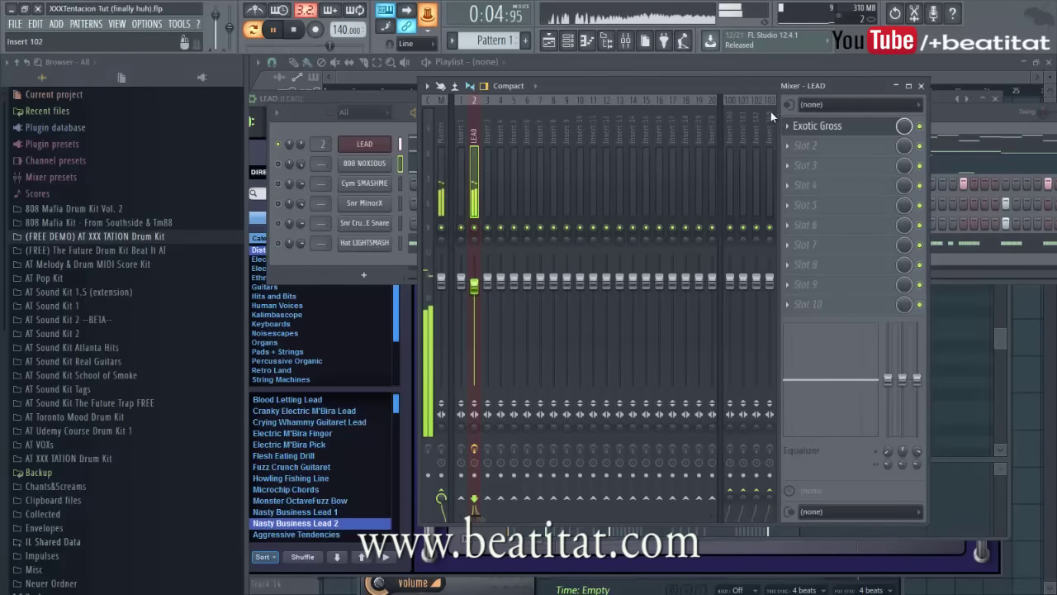
key(space)
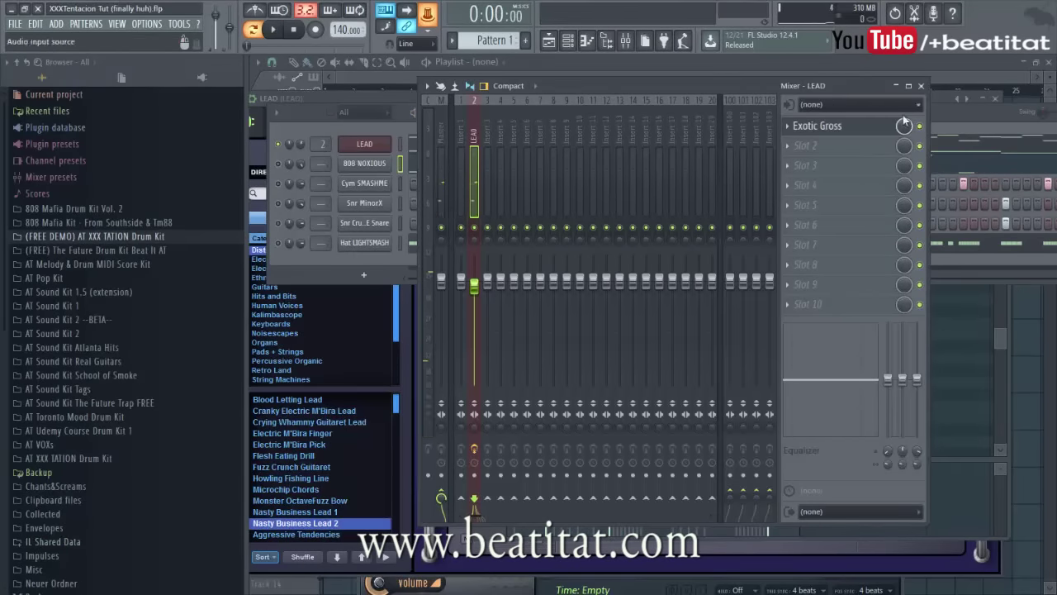
click(880, 133)
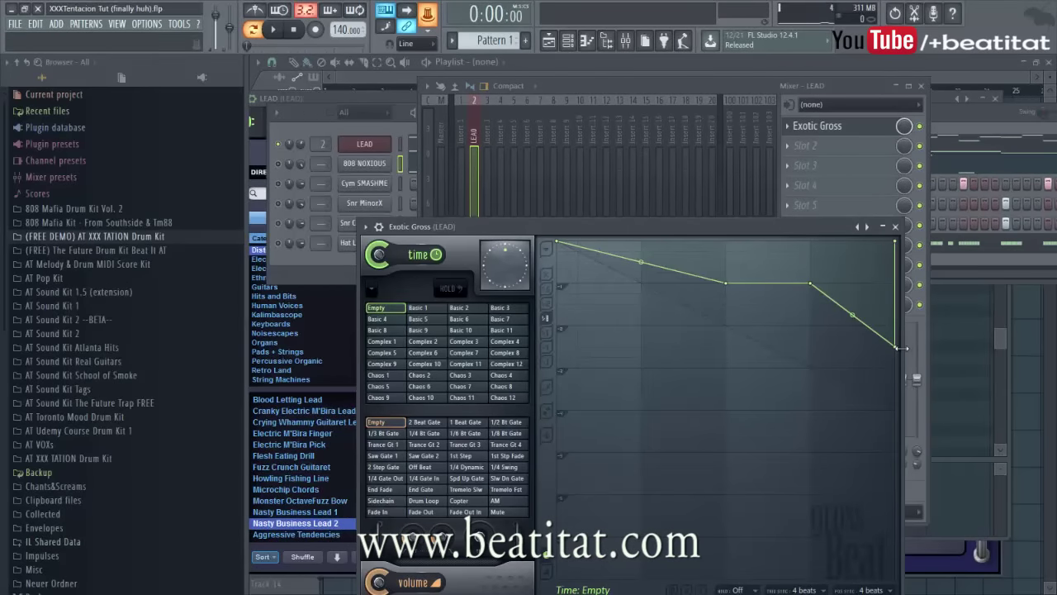
click(899, 227)
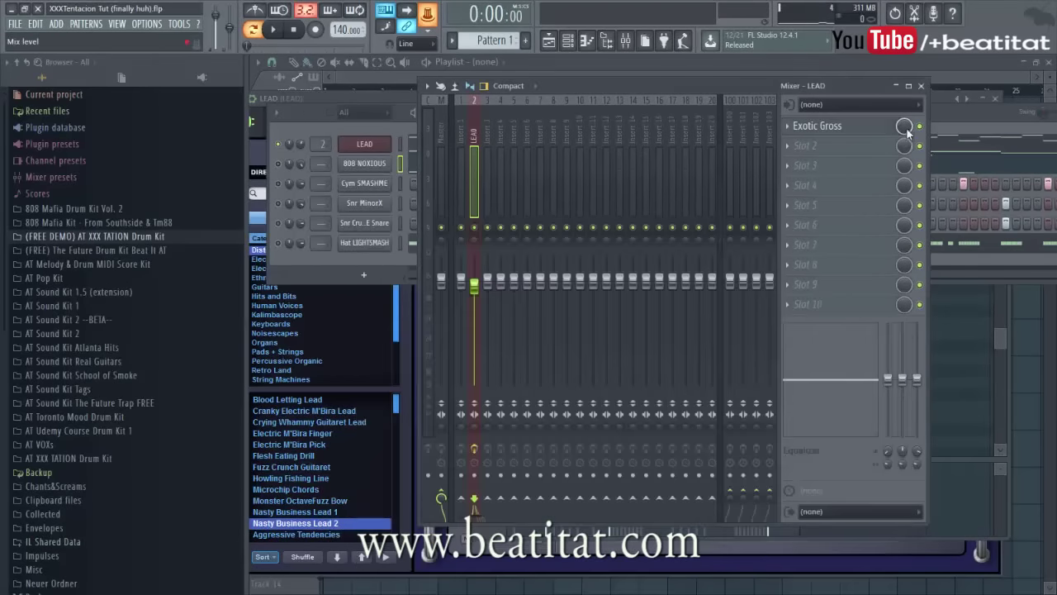
key(space)
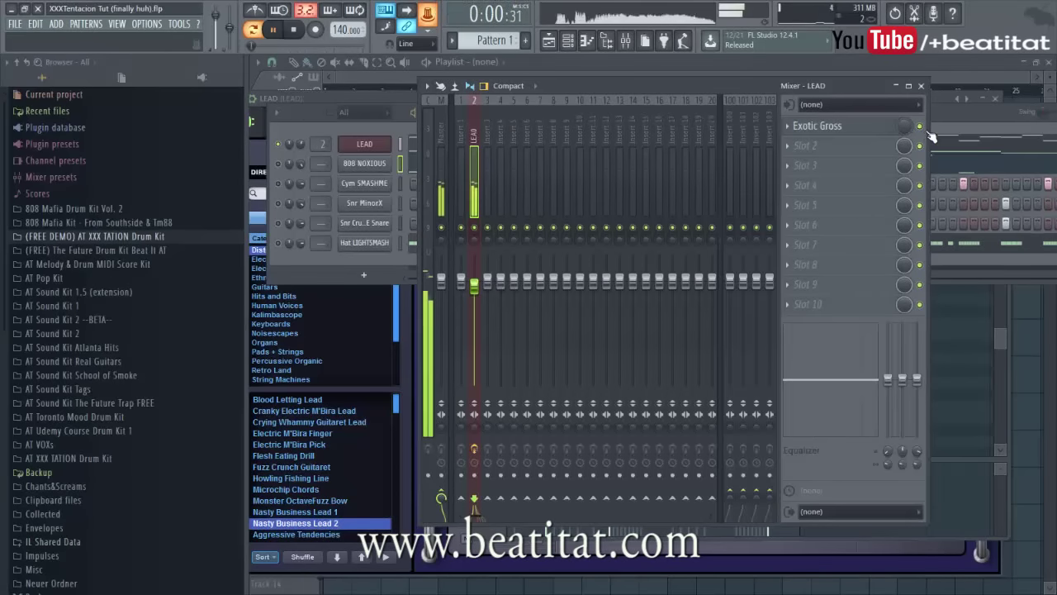
click(922, 86)
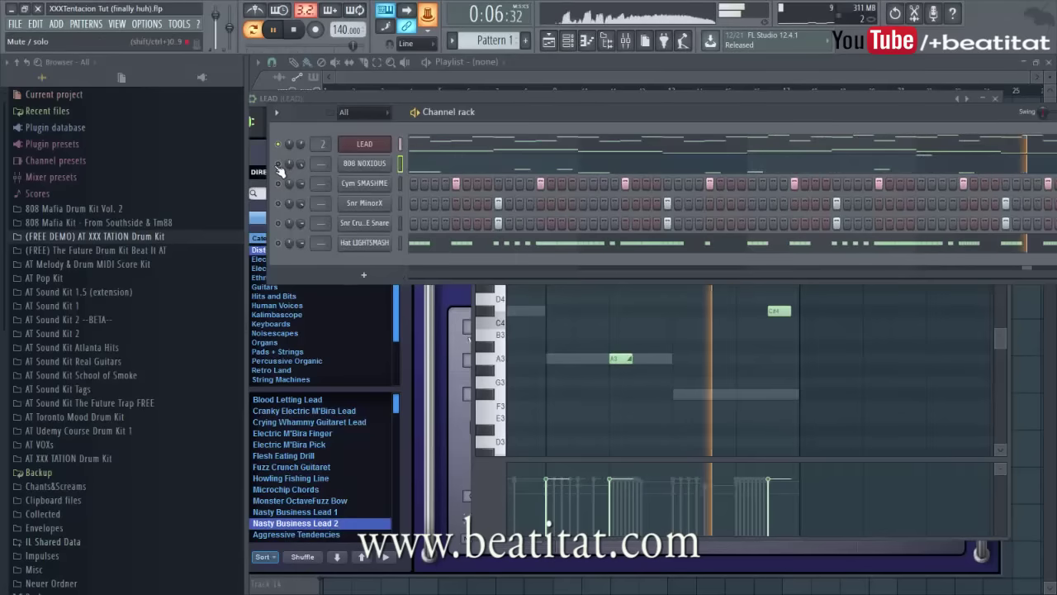
Unmute 808 NOXIOUS and examine its notes in the piano roll while it plays with the lead.
click(364, 144)
click(431, 169)
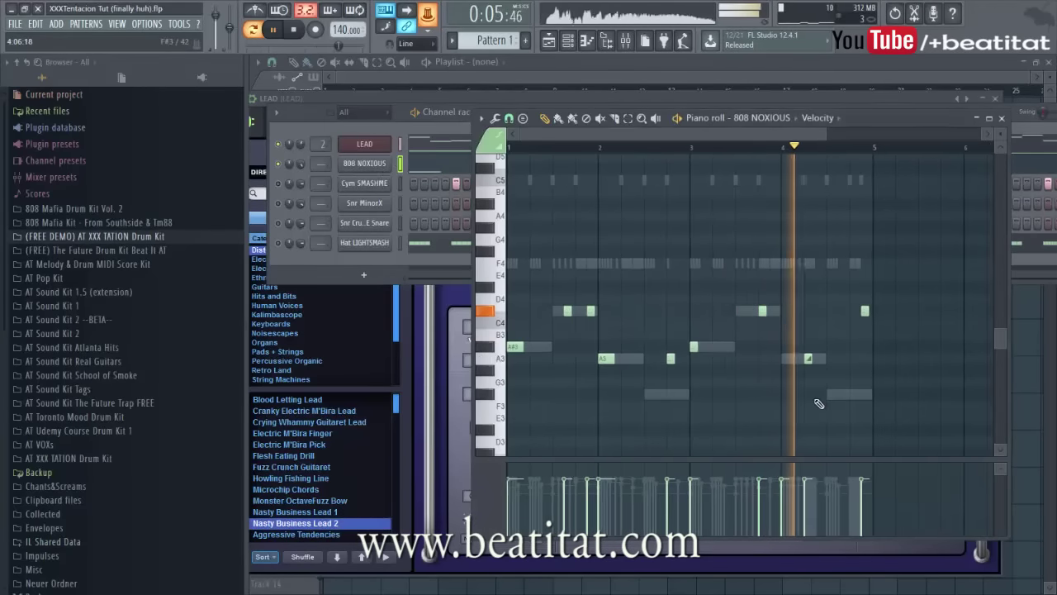
scroll(809, 389, up, 2)
scroll(806, 386, down, 2)
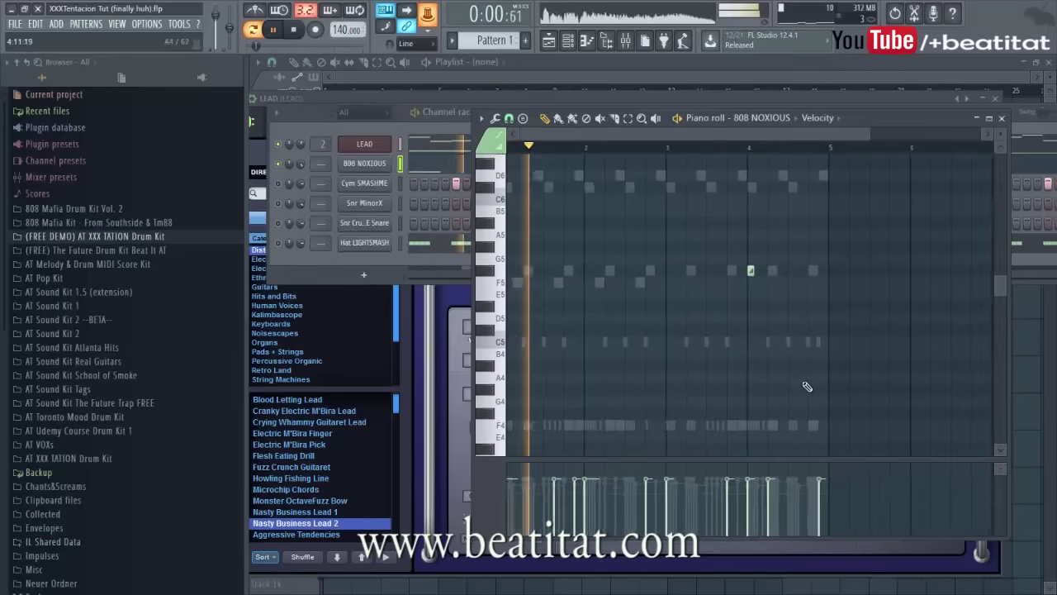
scroll(693, 350, up, 4)
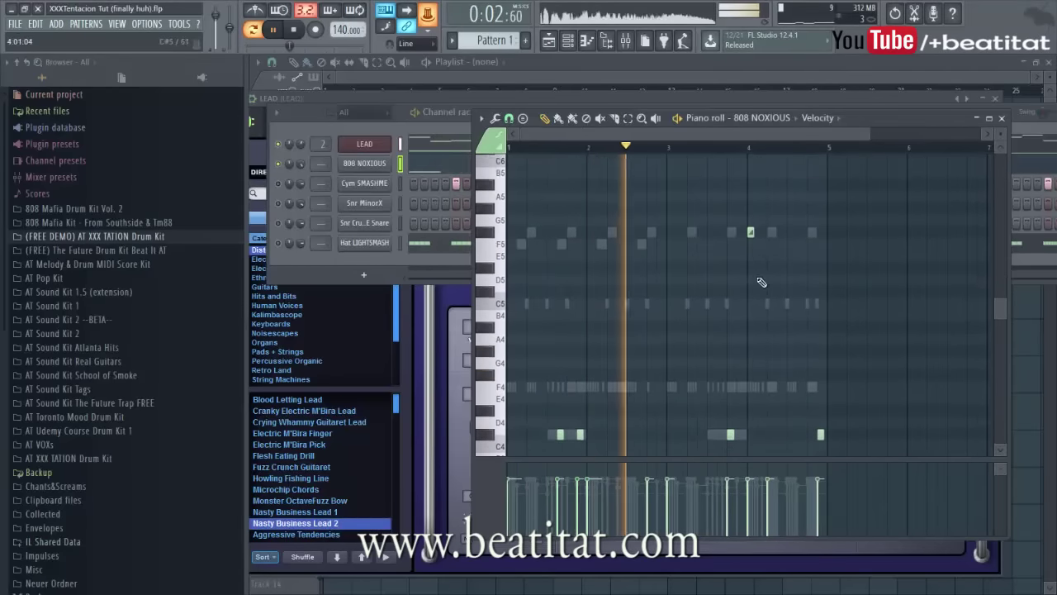
scroll(758, 266, up, 5)
scroll(737, 252, down, 5)
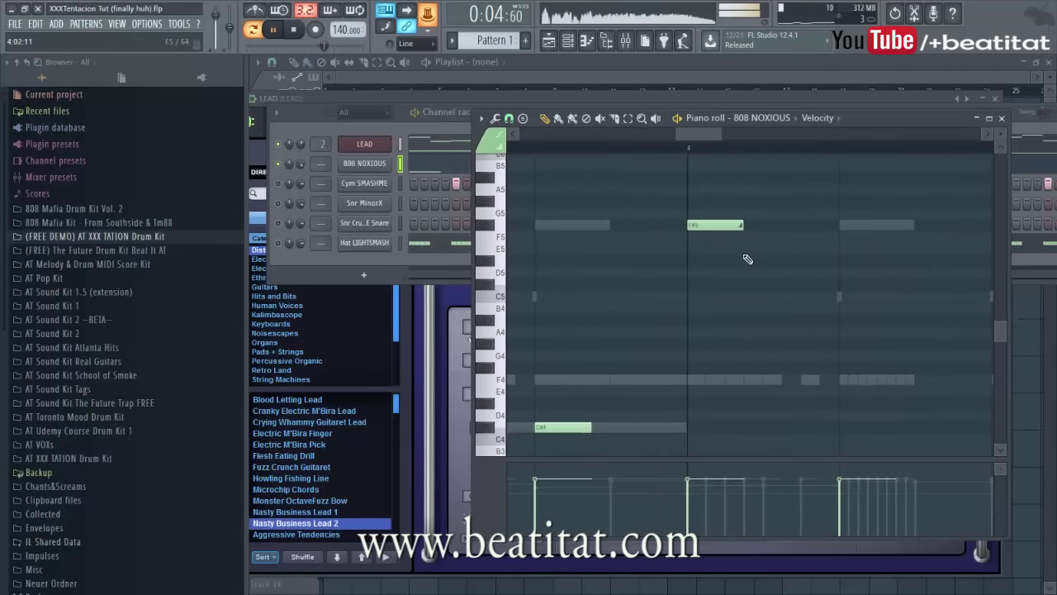
key(space)
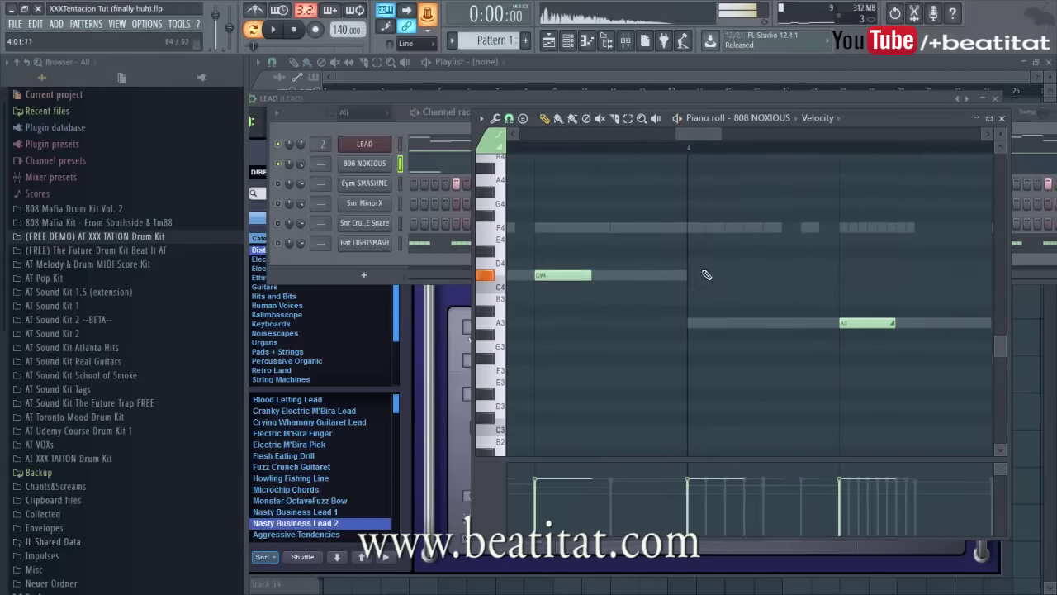
scroll(706, 273, up, 5)
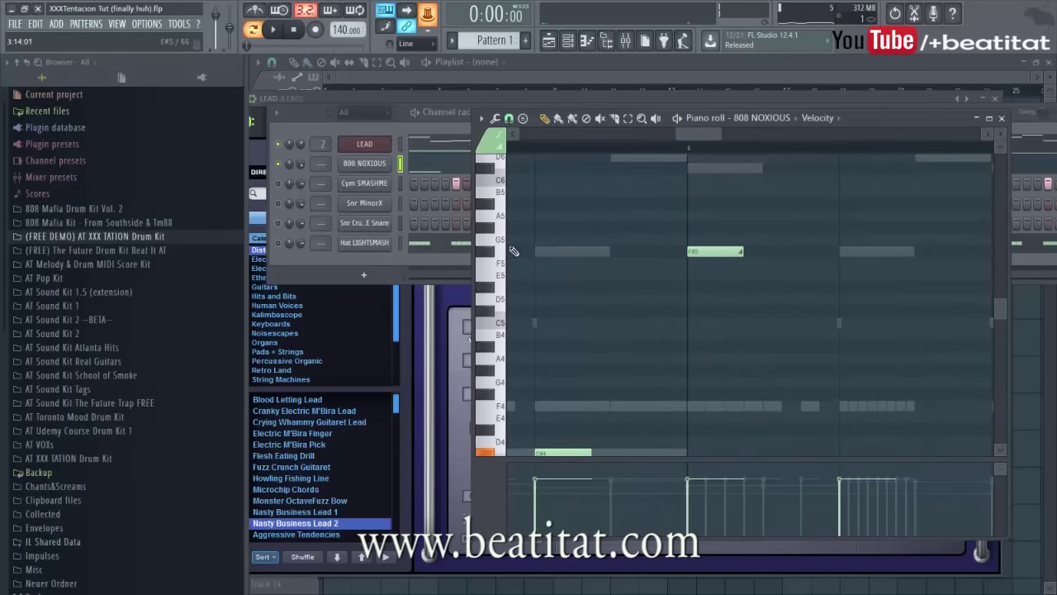
Mute the LEAD channel and follow the 808 NOXIOUS notes through the pattern as they play alone.
click(279, 143)
key(space)
right_click(751, 376)
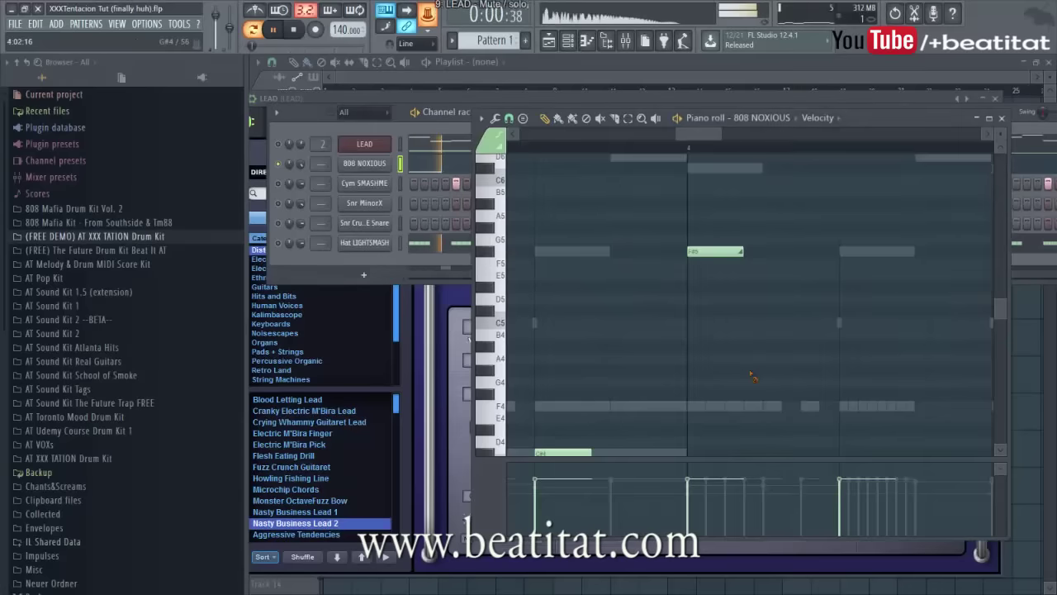
scroll(712, 347, down, 4)
scroll(706, 348, down, 3)
scroll(706, 350, down, 6)
scroll(706, 349, down, 3)
scroll(706, 348, up, 2)
scroll(702, 359, down, 3)
scroll(706, 298, up, 9)
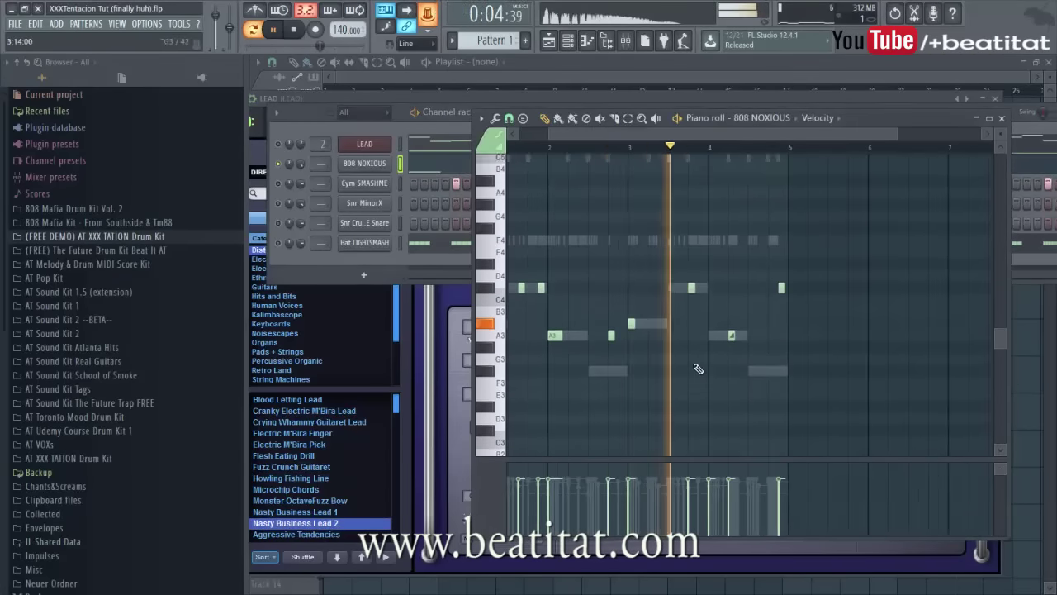
scroll(714, 265, down, 3)
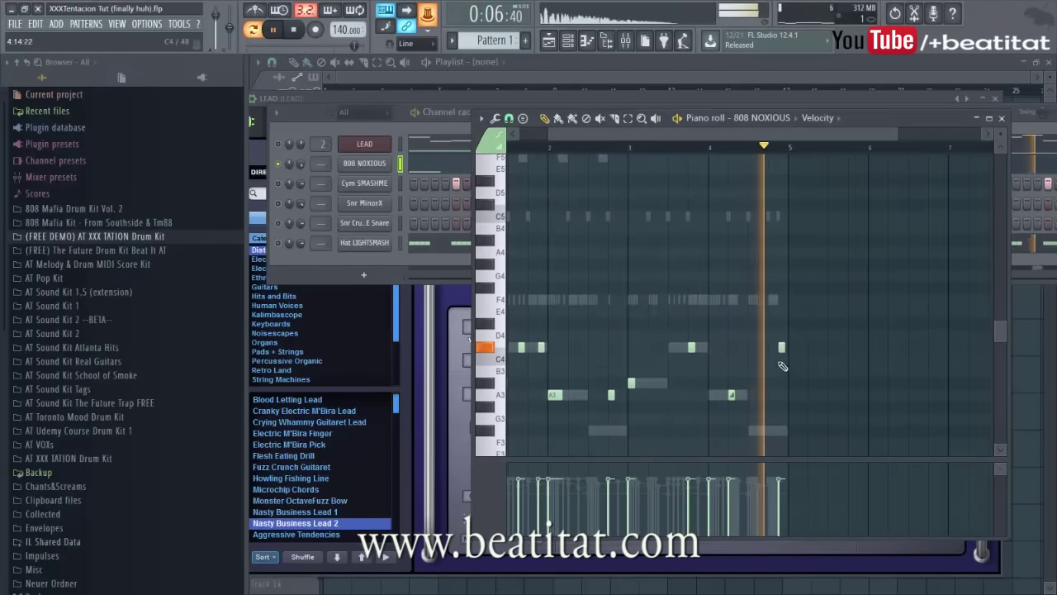
key(space)
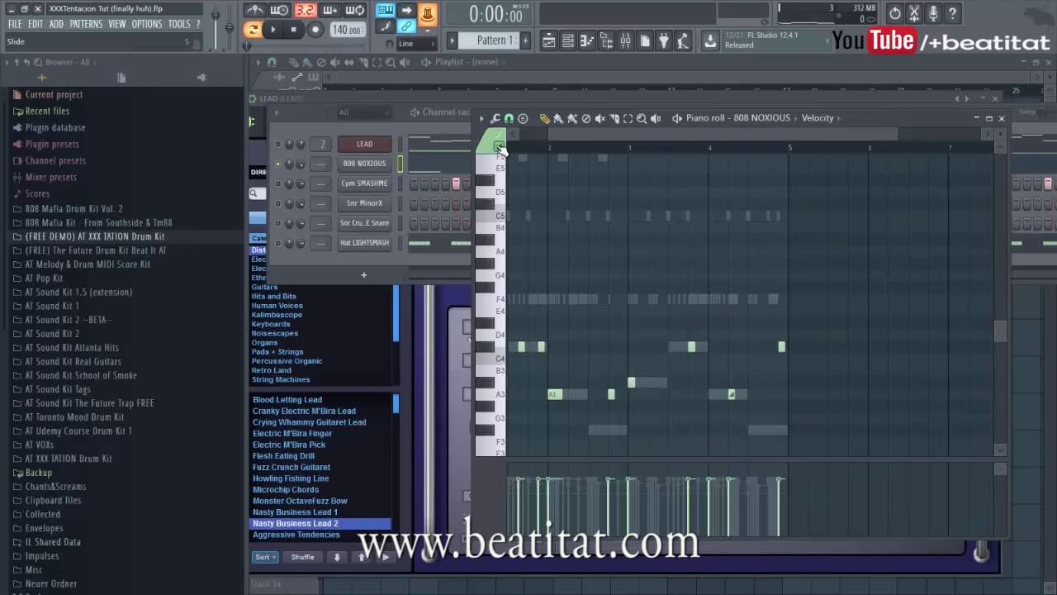
Inspect the note properties of the F#5 slide note at bar 4 without changing them, then close the piano roll.
click(727, 204)
right_click(728, 207)
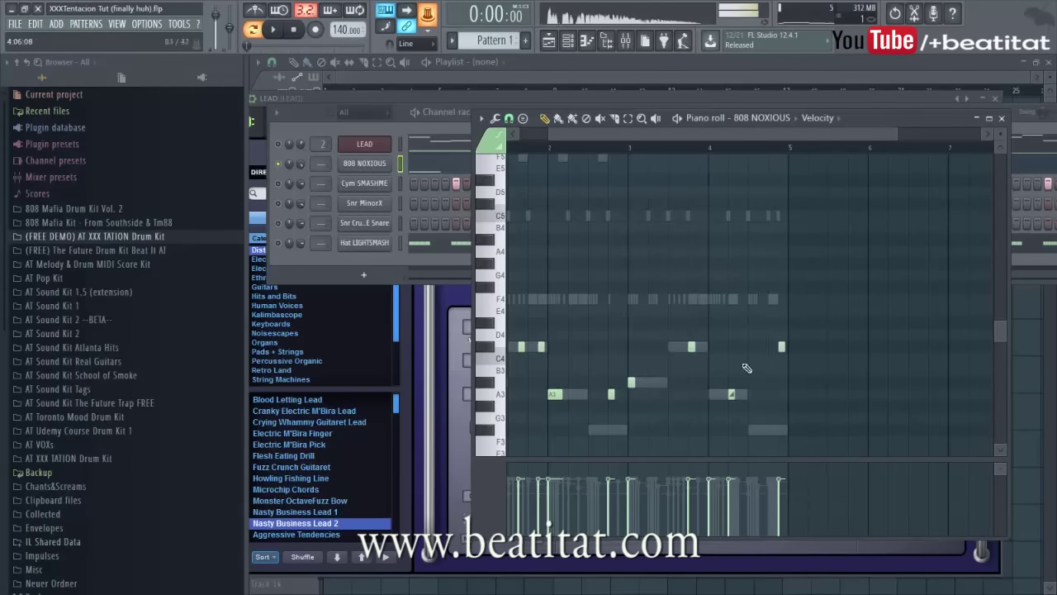
scroll(720, 318, up, 5)
scroll(720, 318, up, 1)
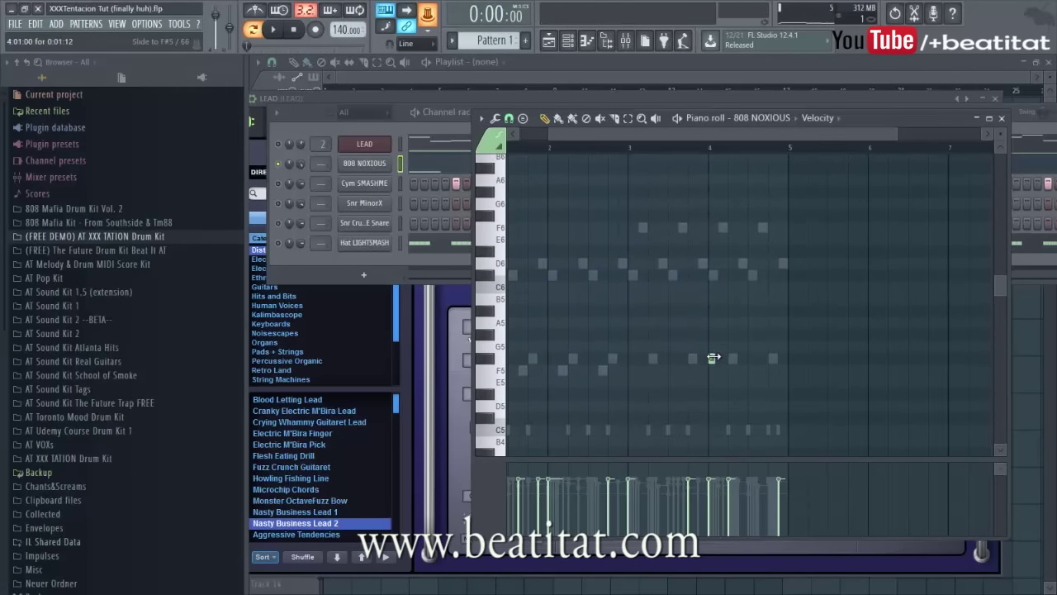
double_click(711, 357)
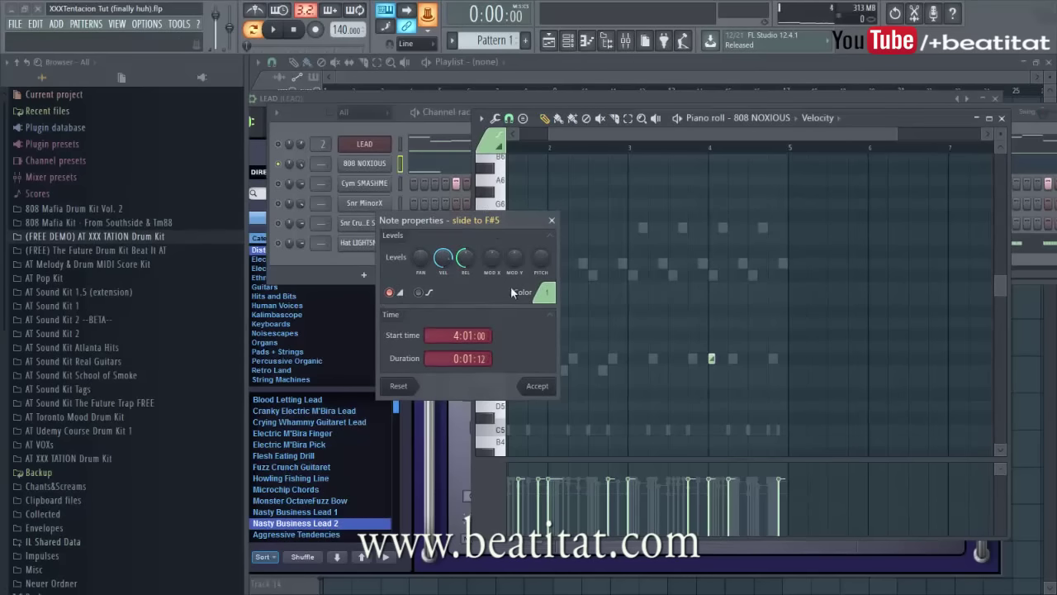
click(553, 221)
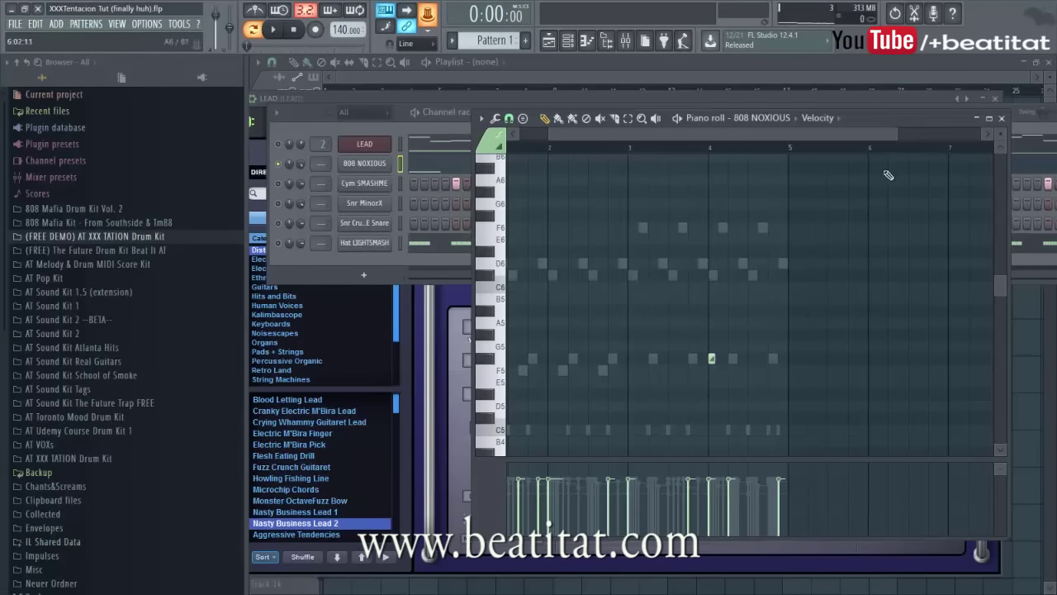
click(1001, 119)
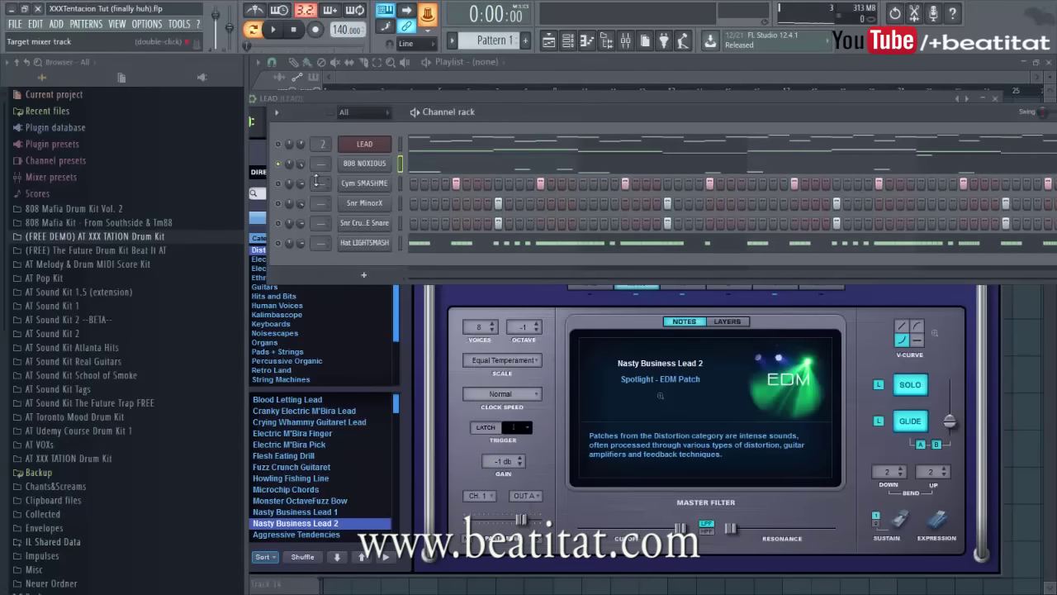
Normalize the 808 NOXIOUS sample and route its channel to mixer track 3.
click(368, 164)
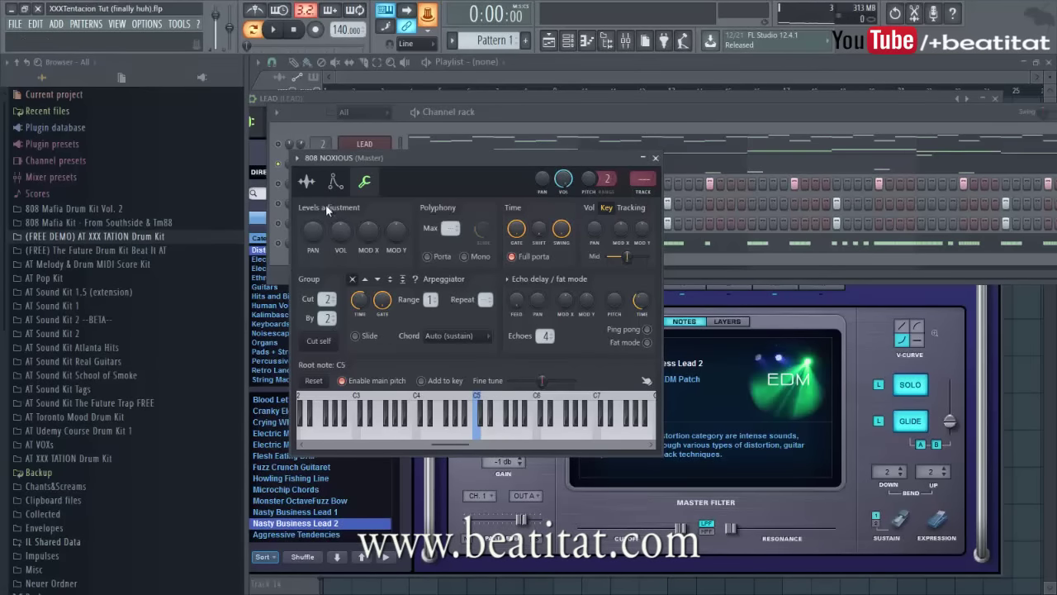
click(307, 183)
click(512, 295)
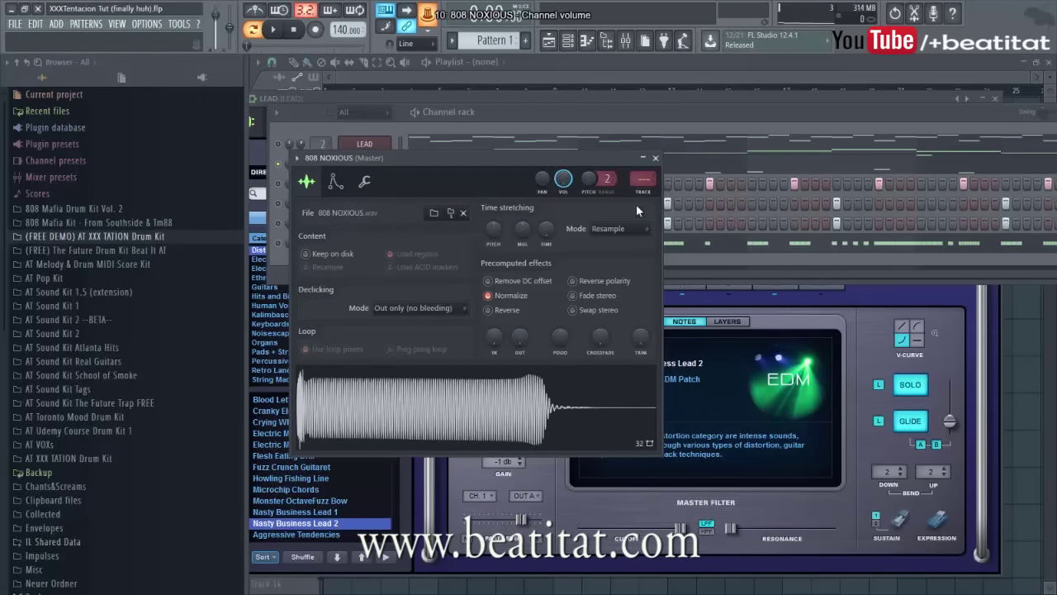
click(644, 180)
Add Fruity parametric EQ 2 to 808 NOXIOUS's first effect slot, boosting band 3 about 4 dB near 253 Hz and lowering band 7 at 20000 Hz.
key(space)
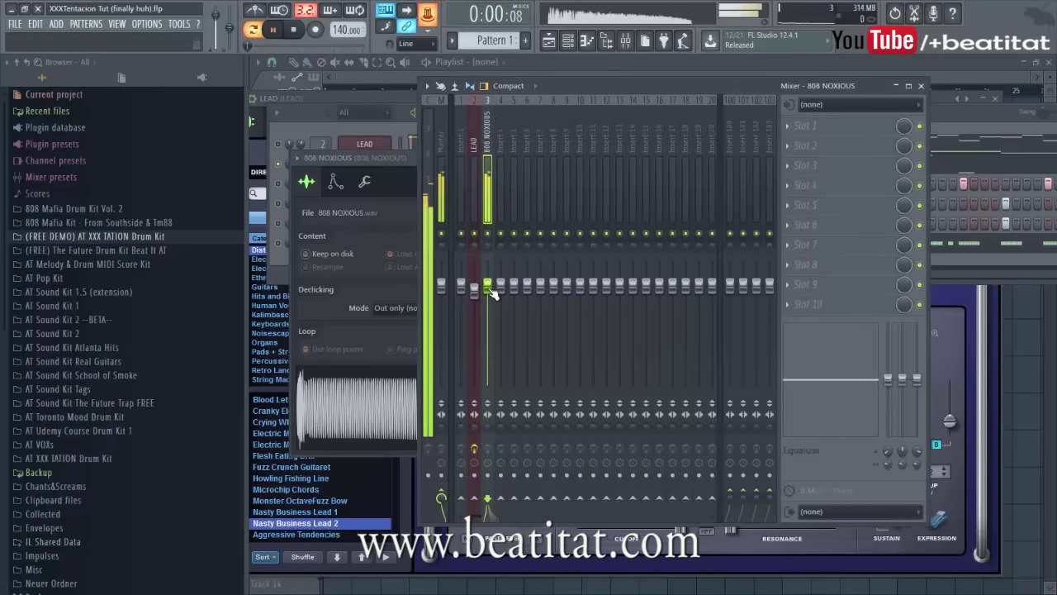
click(829, 147)
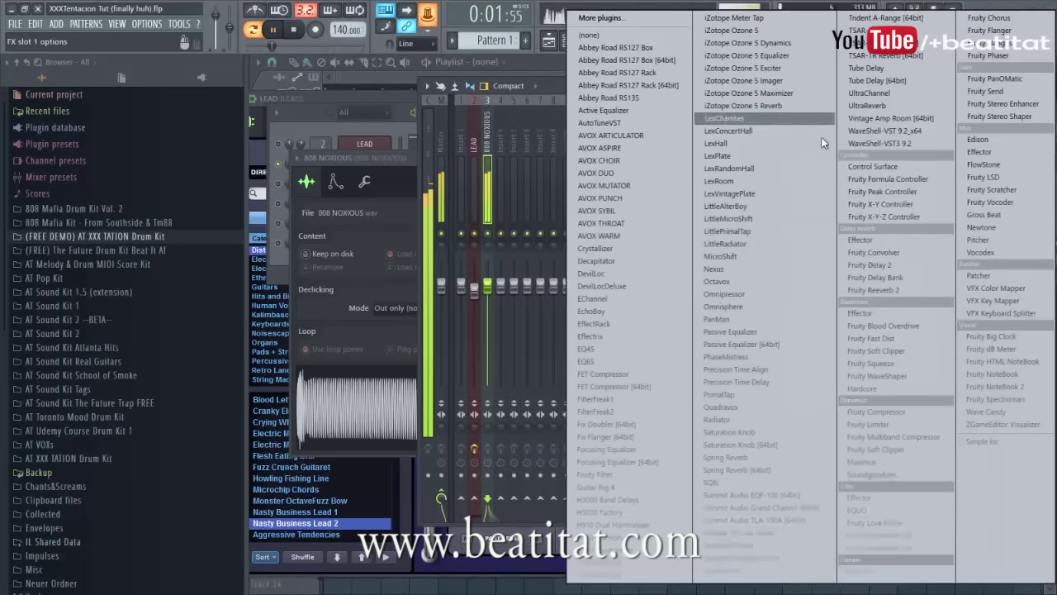
click(875, 538)
drag(342, 236, 304, 223)
drag(376, 230, 364, 226)
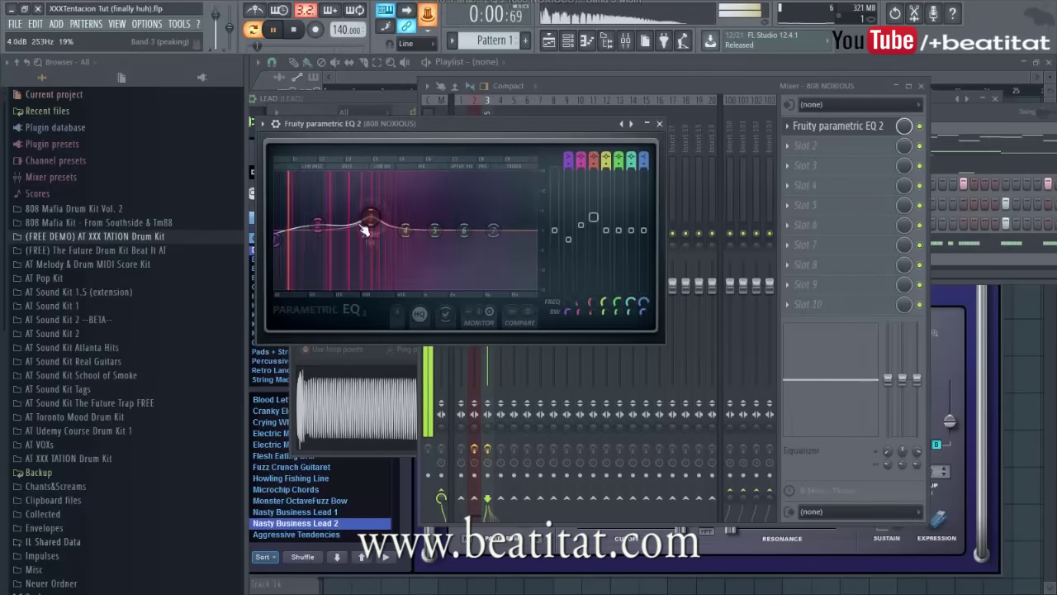
drag(436, 232, 537, 245)
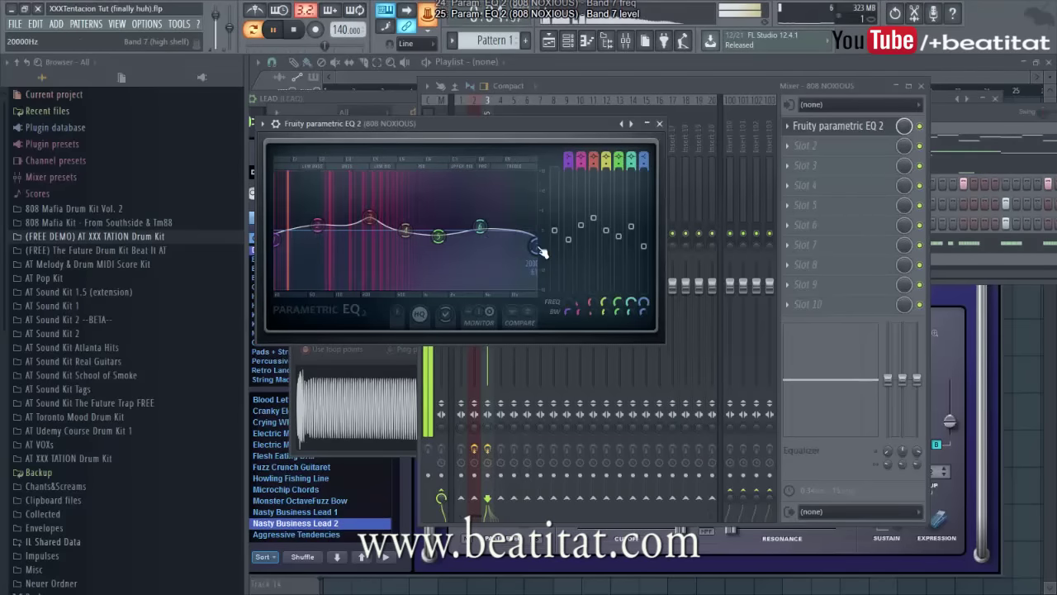
click(658, 124)
Unmute the LEAD channel and slightly lower the LEAD mixer track's fader.
click(278, 144)
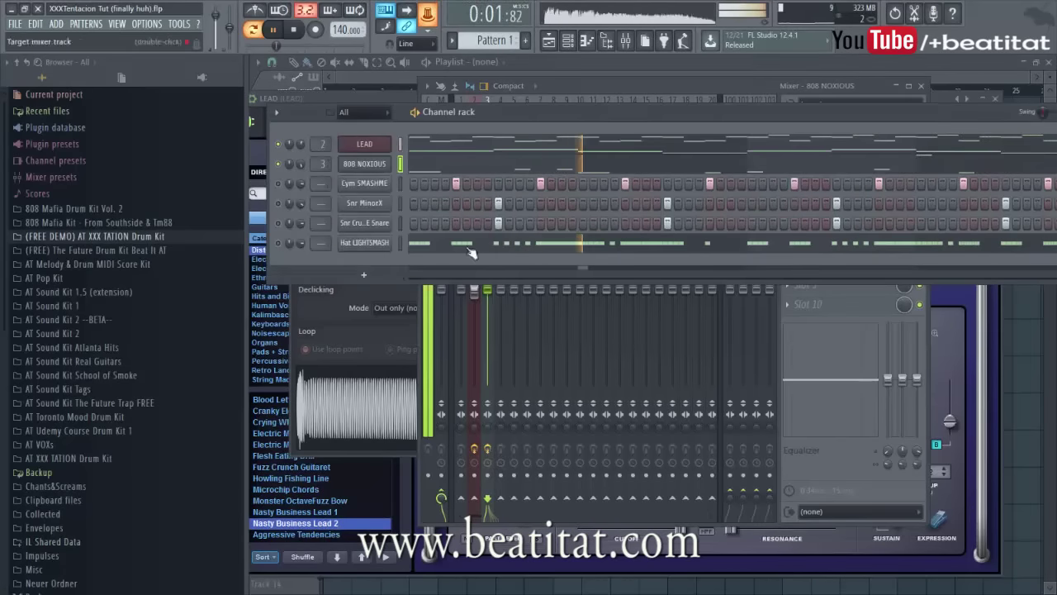
click(830, 447)
drag(475, 287, 474, 295)
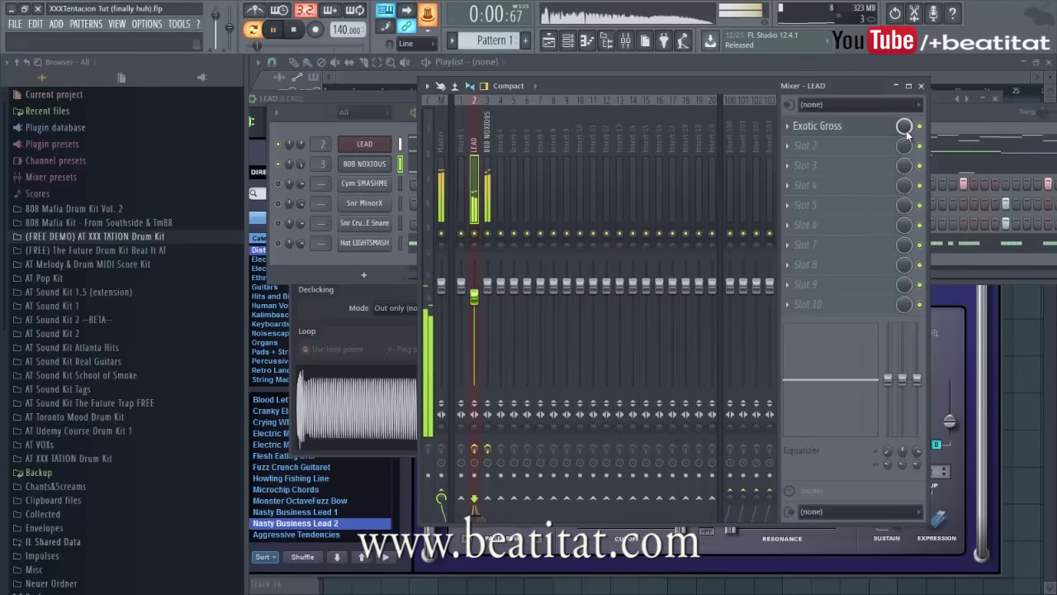
Add Fruity parametric EQ 2 to the LEAD track's third effect slot, with band 1 as a high pass at about 157 Hz.
click(806, 165)
click(937, 542)
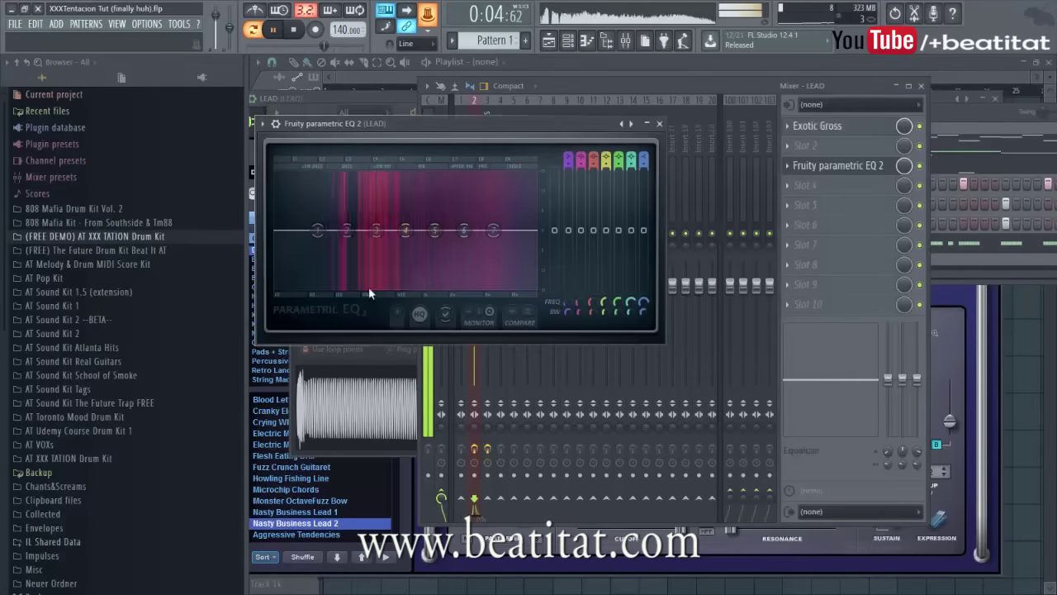
drag(568, 160, 568, 175)
drag(317, 230, 472, 242)
key(space)
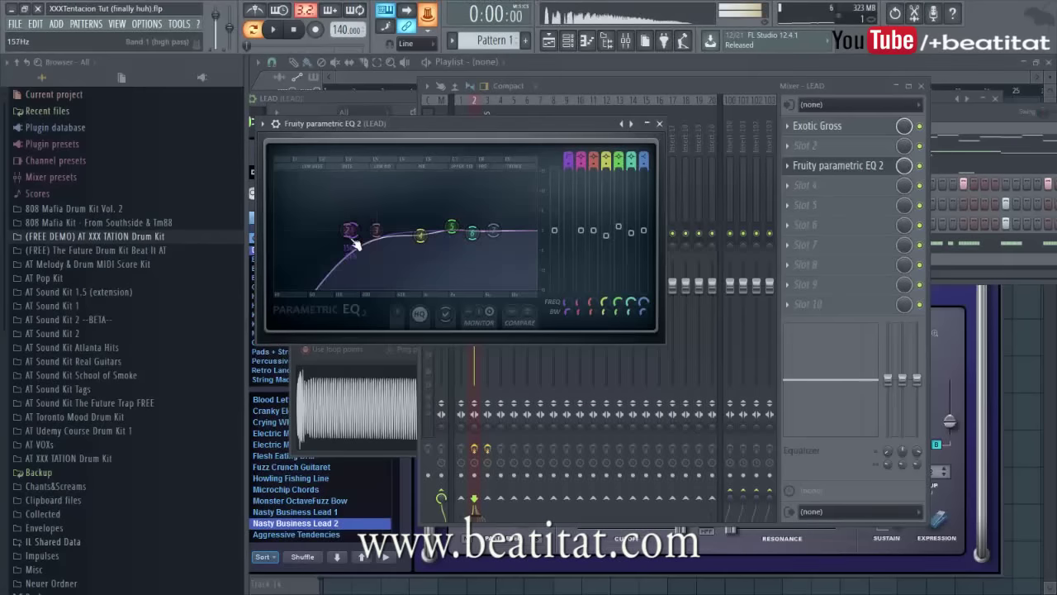
Fine-tune band 1's high pass in the LEAD equalizer to about 160 Hz and close the equalizer.
mouse_move(356, 232)
mouse_down()
mouse_move(354, 253)
mouse_move(366, 248)
mouse_up()
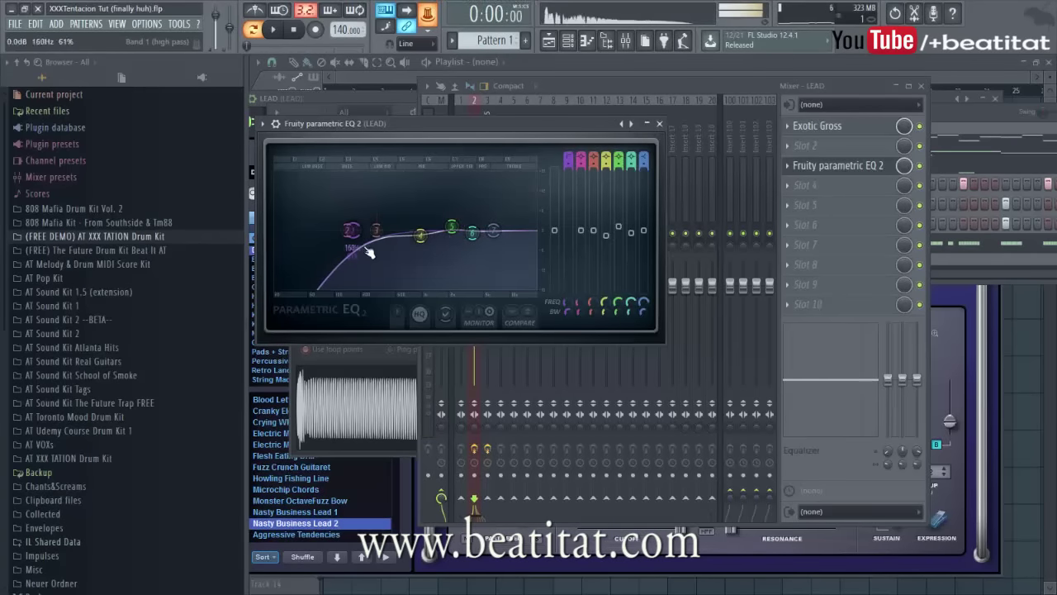
click(661, 124)
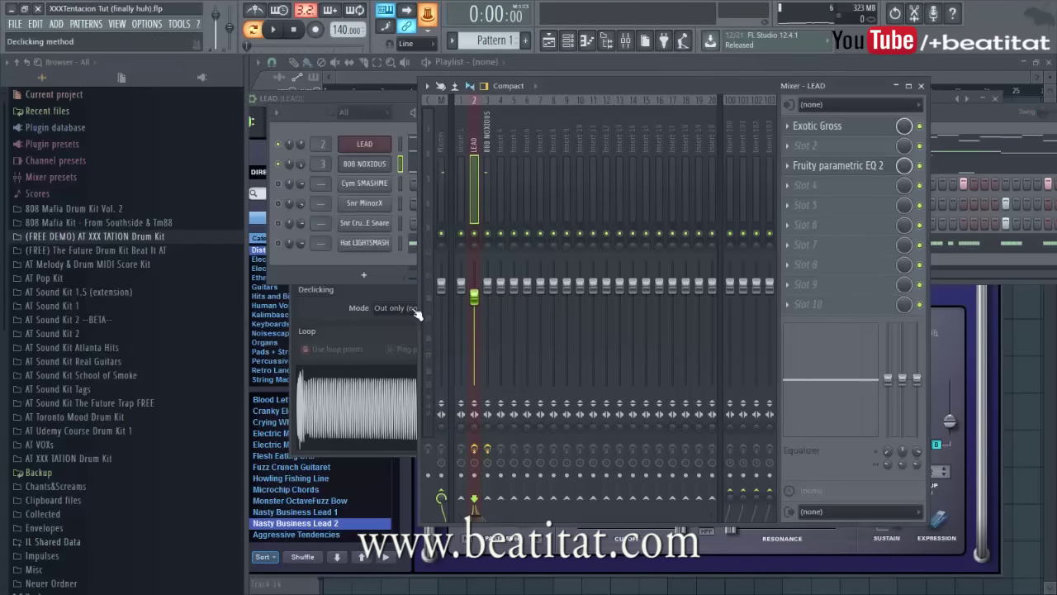
Unmute the Cym SMASHME channel, normalize its sample and route it to mixer track 4.
click(338, 261)
click(378, 185)
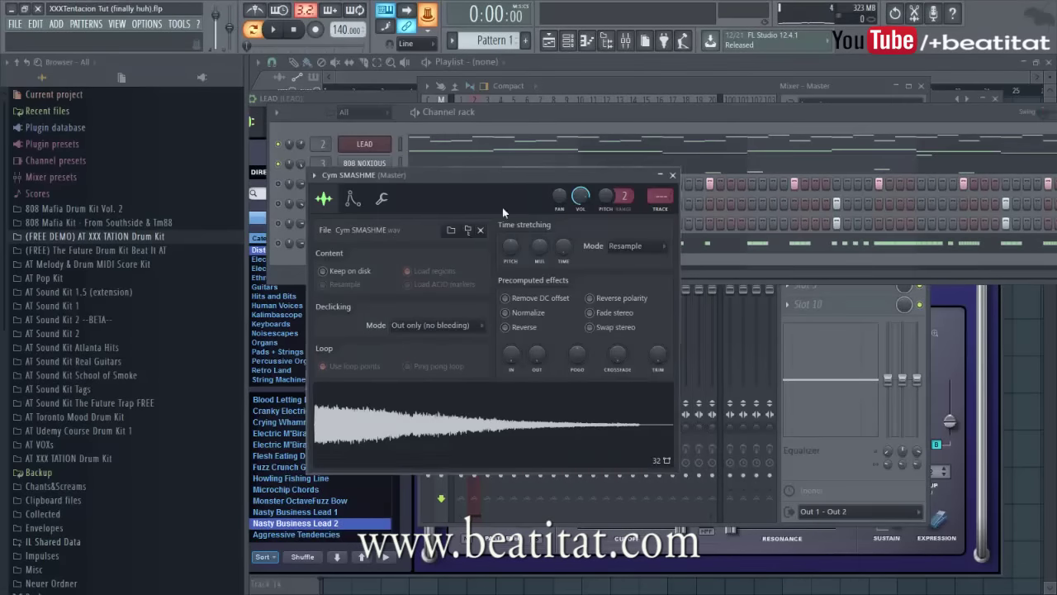
click(675, 177)
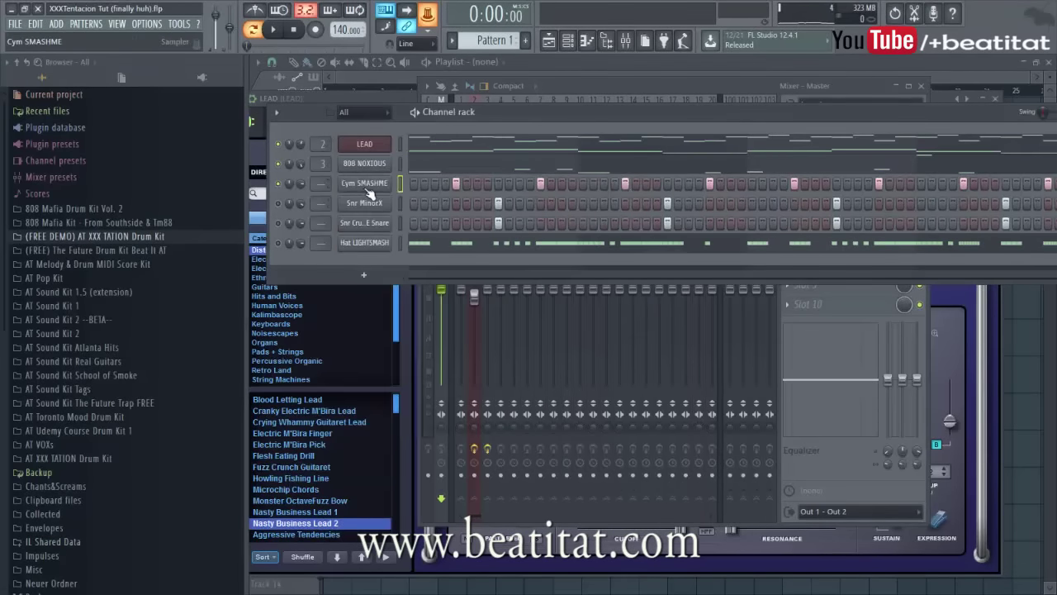
click(367, 185)
click(528, 328)
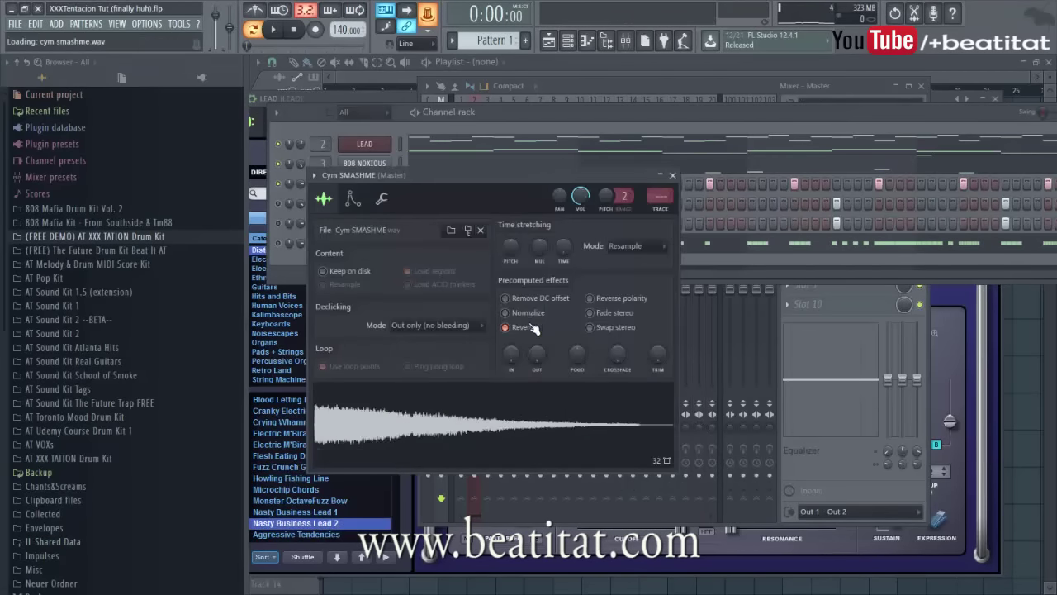
click(660, 197)
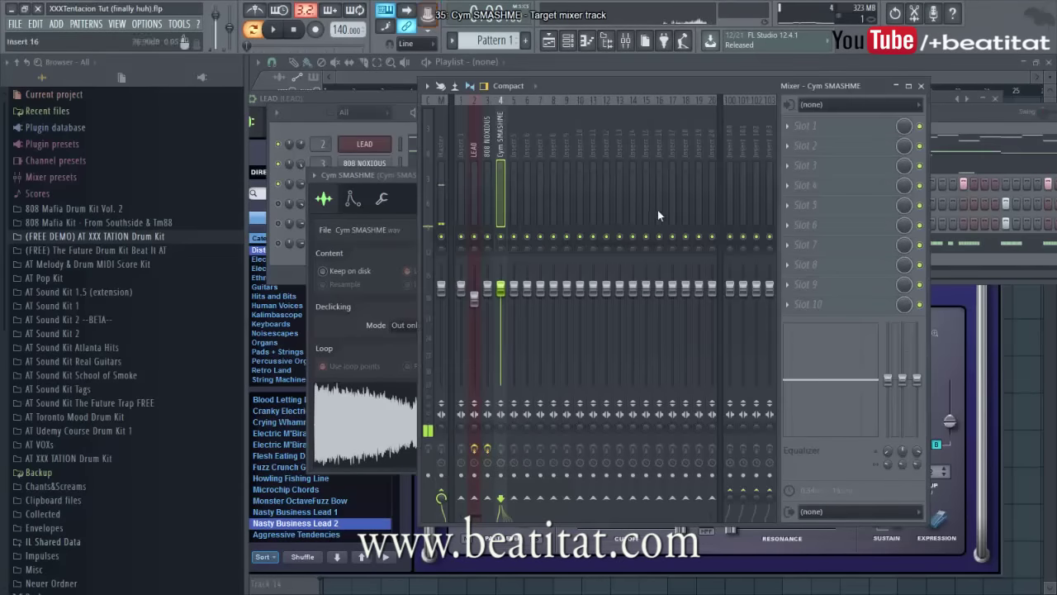
Lower the Cym SMASHME mixer fader to about -3.4 dB and play the pattern.
drag(501, 287, 500, 302)
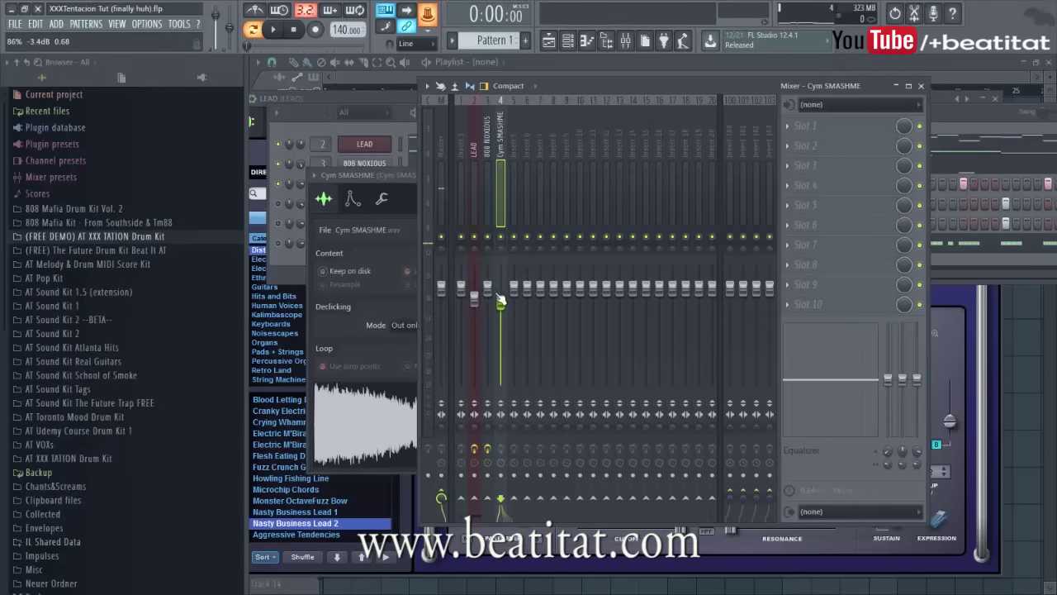
click(285, 261)
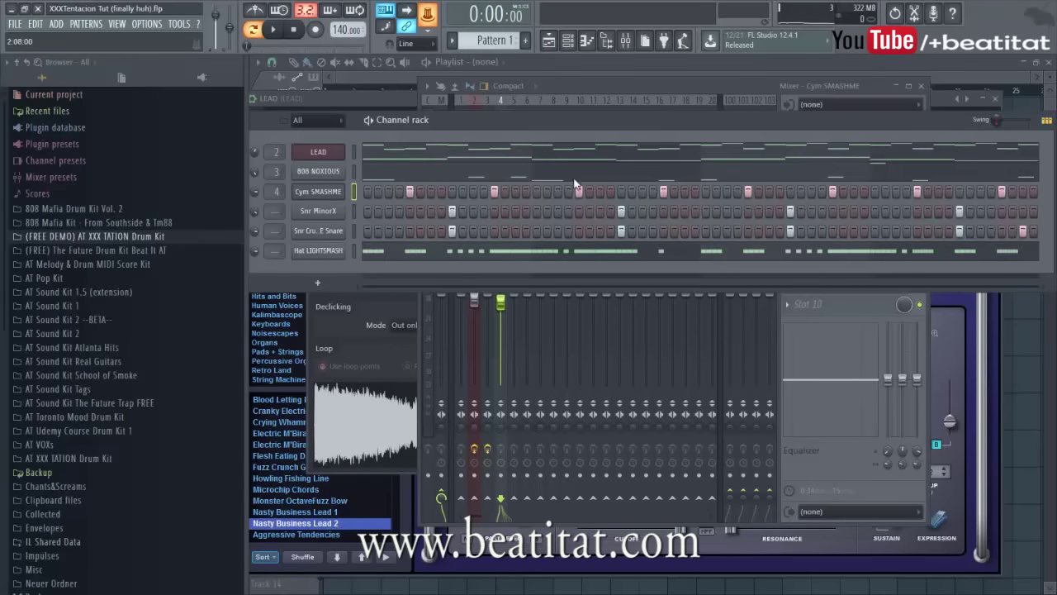
click(276, 30)
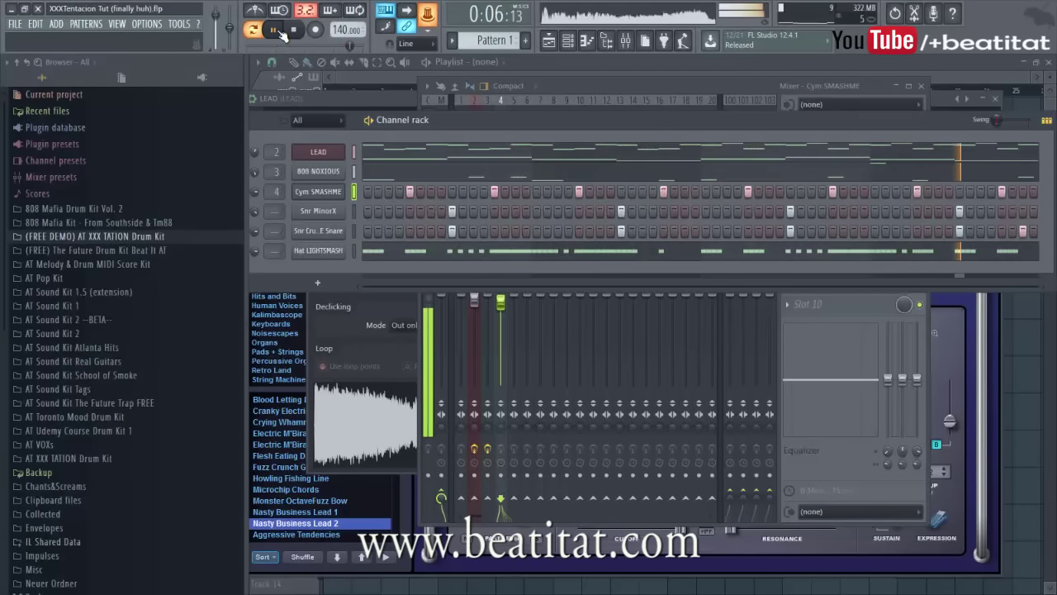
click(836, 483)
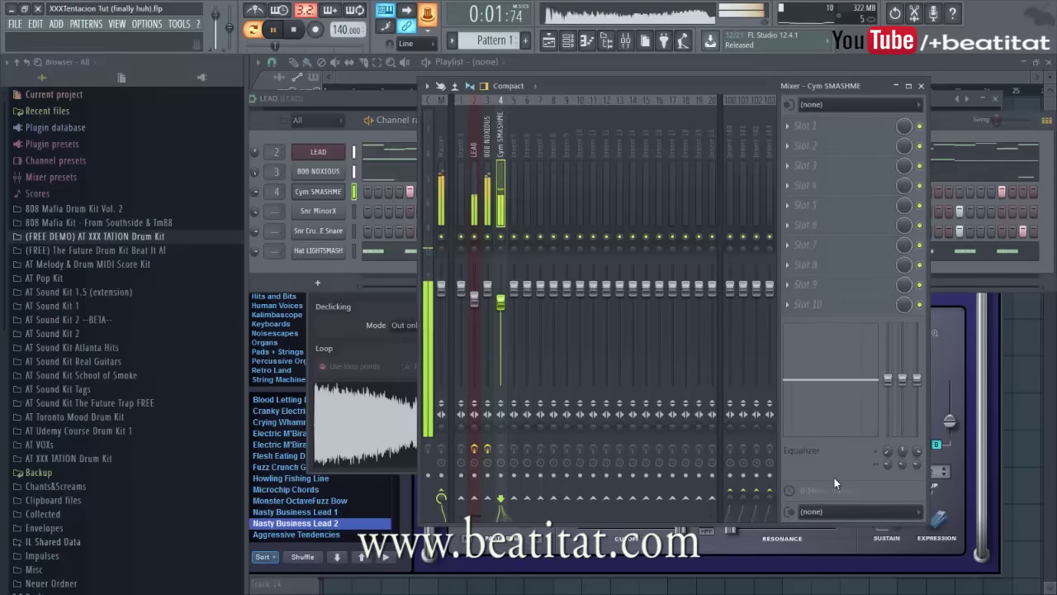
Add Fruity parametric EQ 2 to Cym SMASHME's first effect slot, cutting band 1, boosting band 6 slightly and lowering band 7 about 2 dB at 20000 Hz.
click(854, 133)
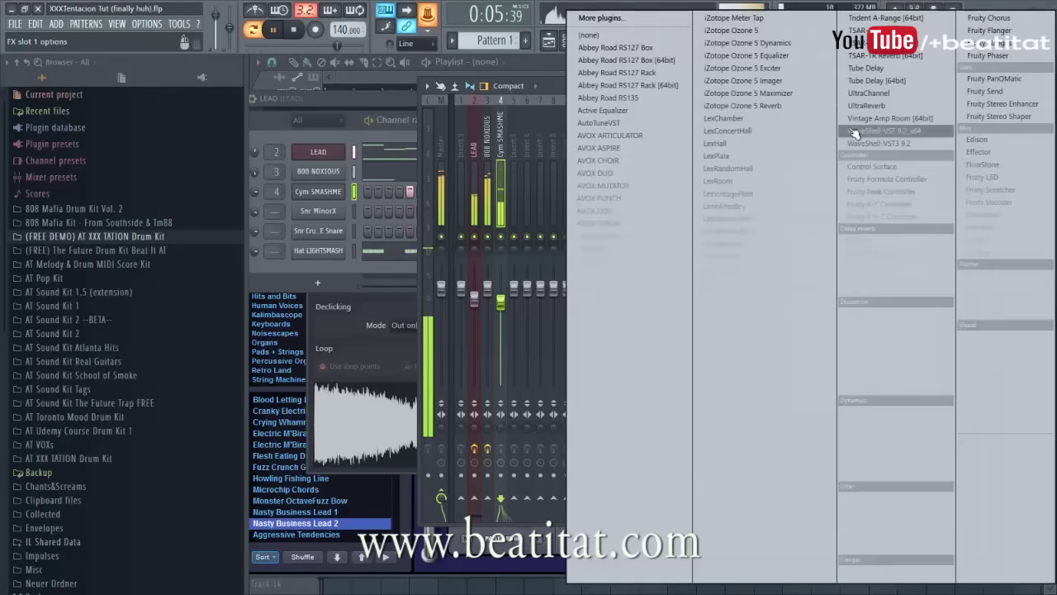
click(944, 557)
drag(366, 283, 433, 295)
drag(498, 264, 616, 295)
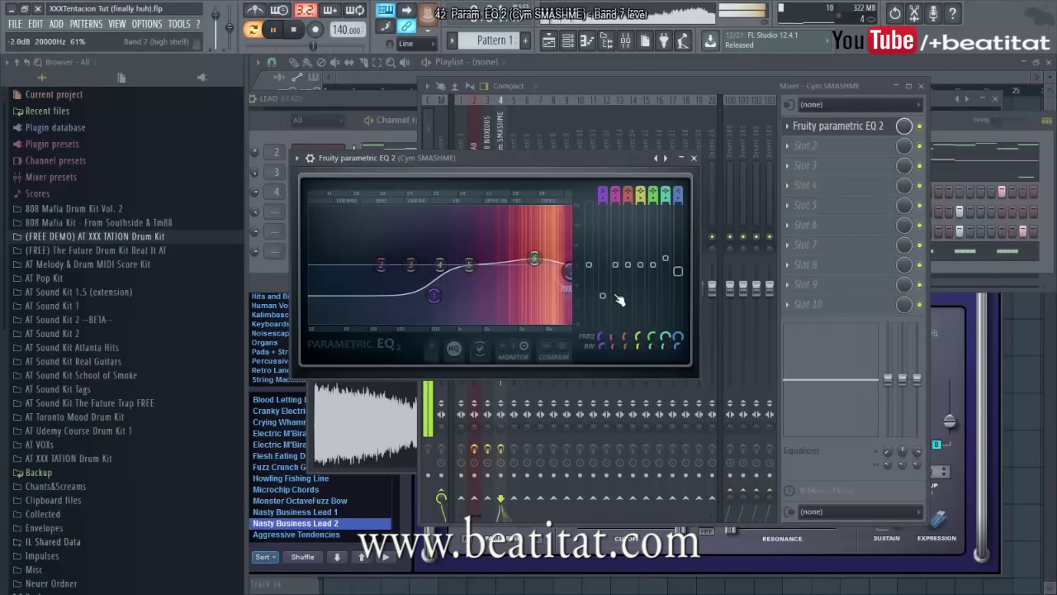
click(694, 157)
Add Fruity Reeverb 2 to Cym SMASHME's third effect slot and adjust its settings.
click(794, 165)
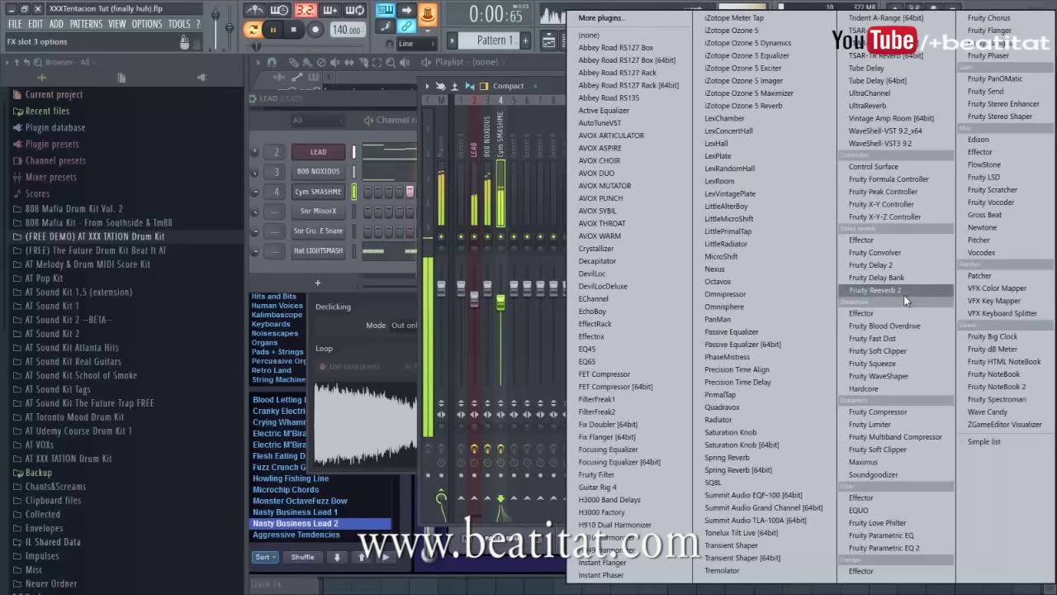
click(903, 295)
drag(366, 246, 398, 246)
drag(630, 238, 635, 219)
click(637, 192)
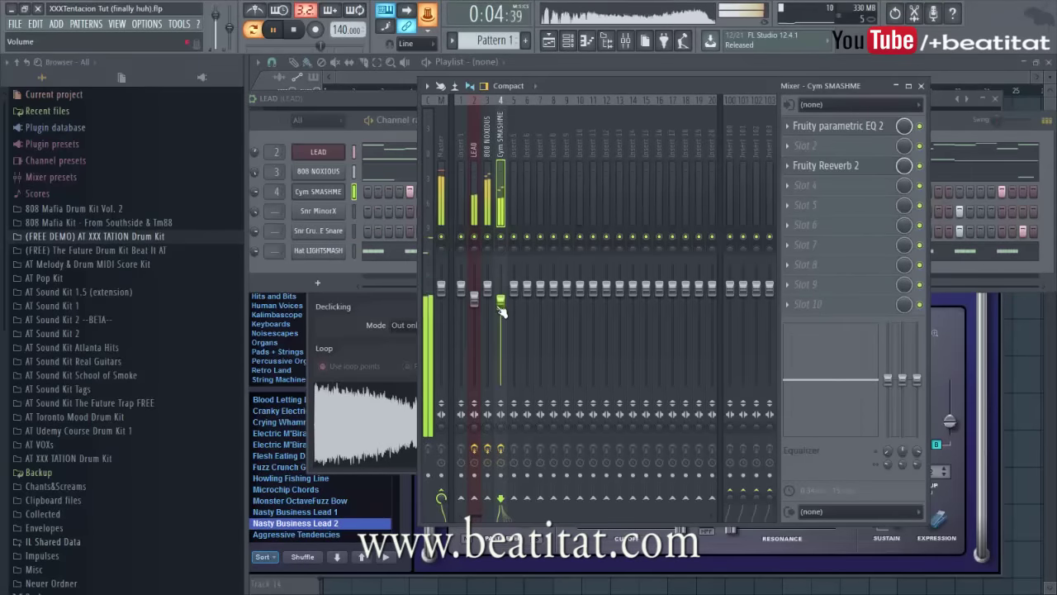
Unmute Hat LIGHTSMASH, route it to mixer track 5 and lower its fader to about -3.8 dB.
click(303, 266)
drag(484, 121, 593, 124)
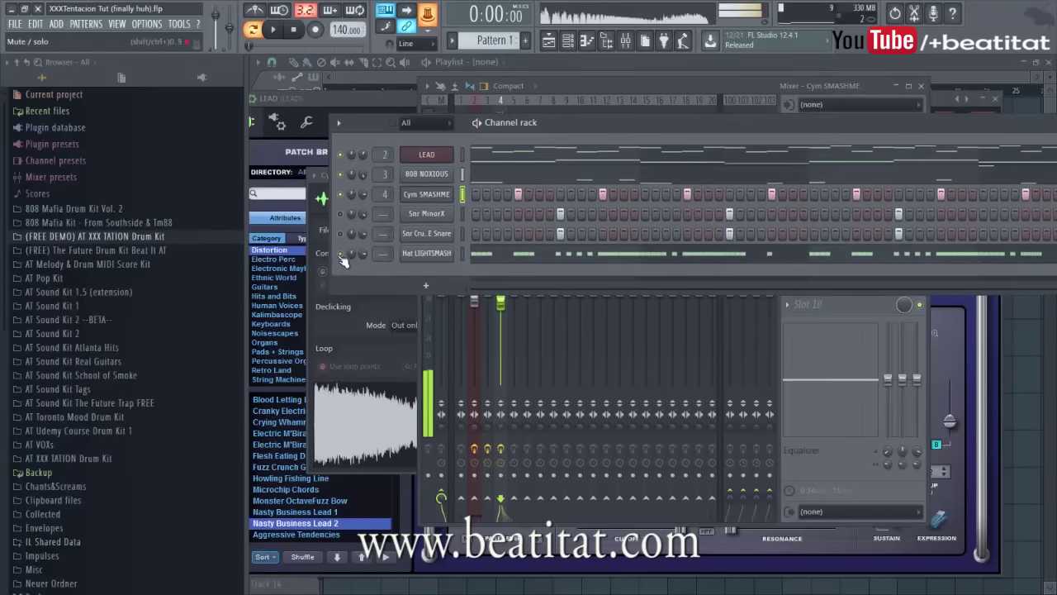
click(425, 253)
click(740, 284)
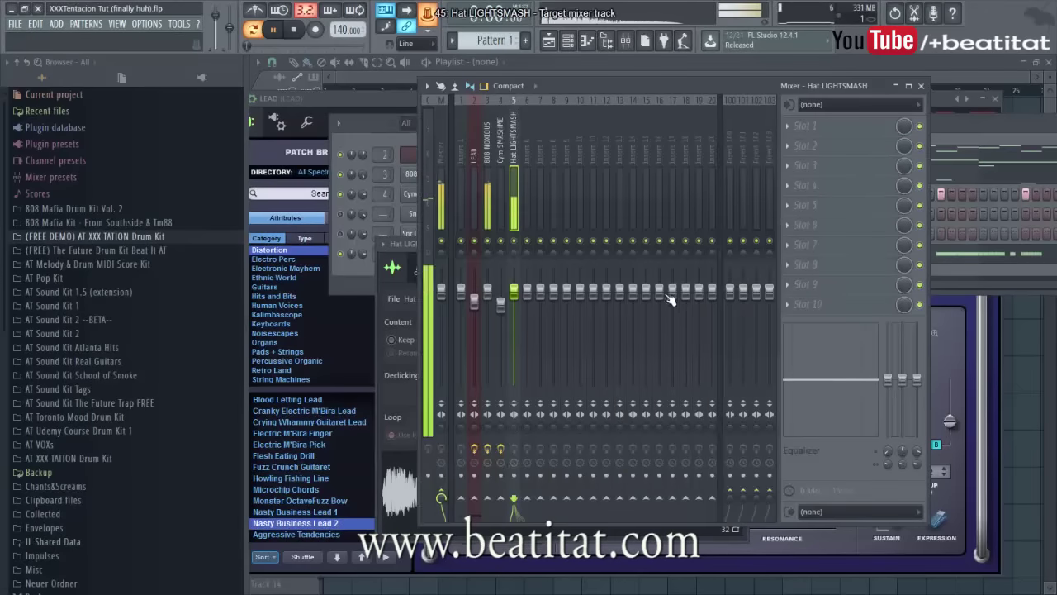
drag(517, 317, 512, 336)
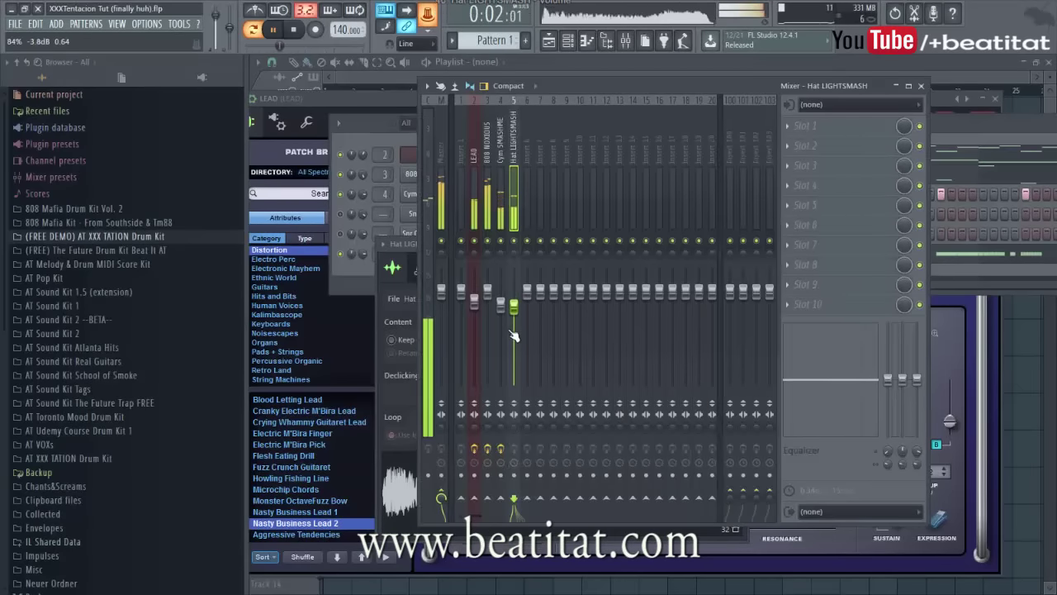
Transpose all Hat LIGHTSMASH notes in the piano roll down four semitones from F4 and play the pattern.
click(367, 274)
drag(616, 121, 537, 134)
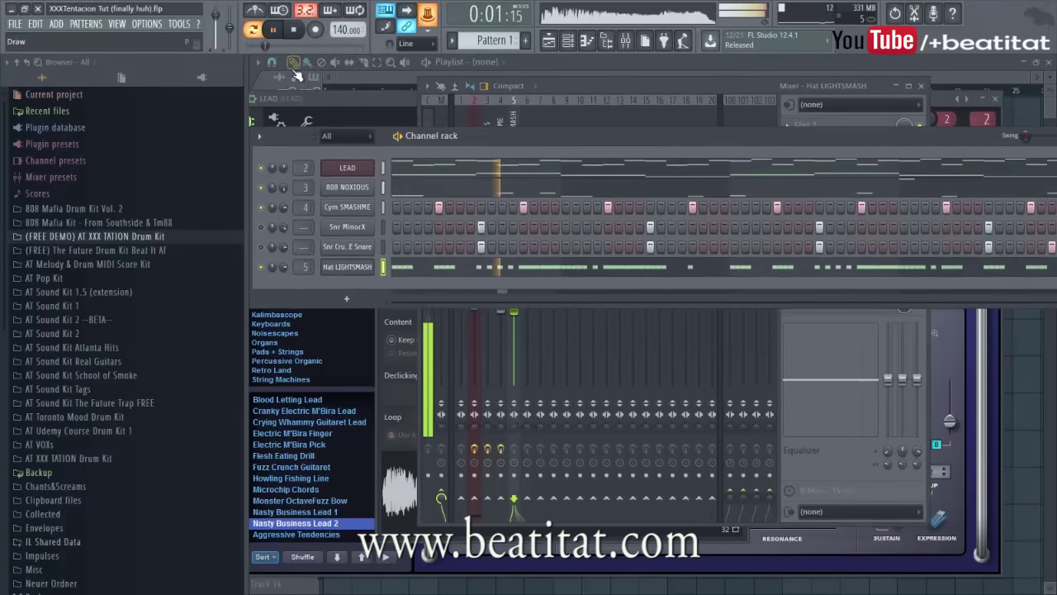
key(space)
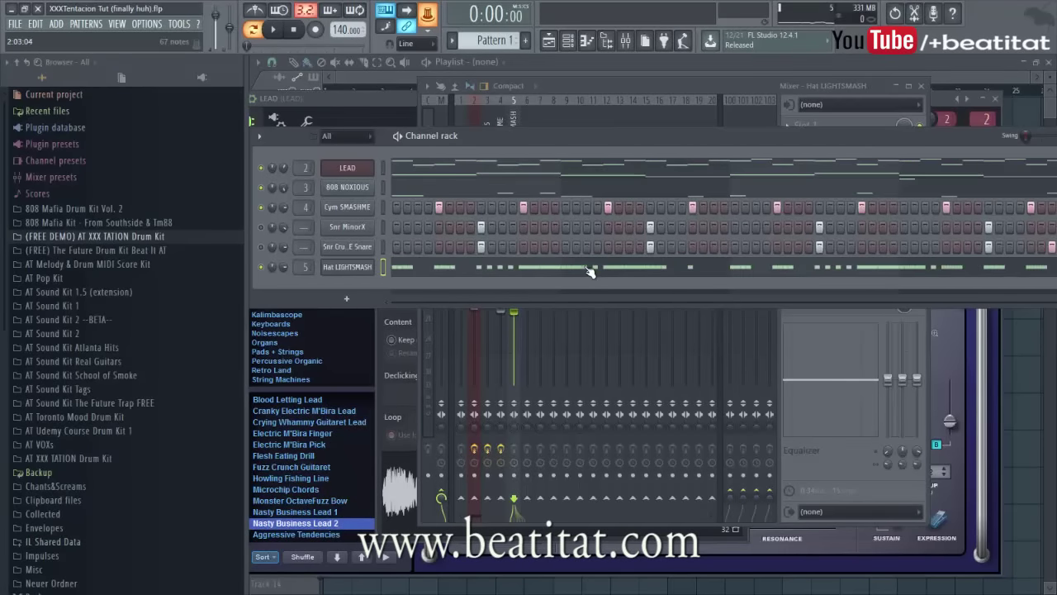
click(467, 273)
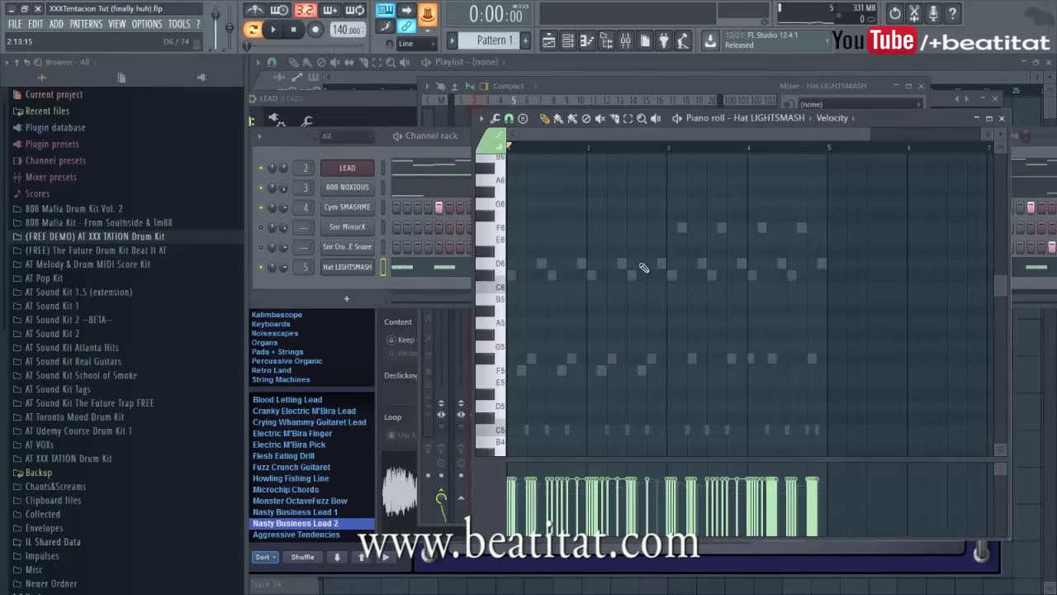
scroll(595, 314, down, 5)
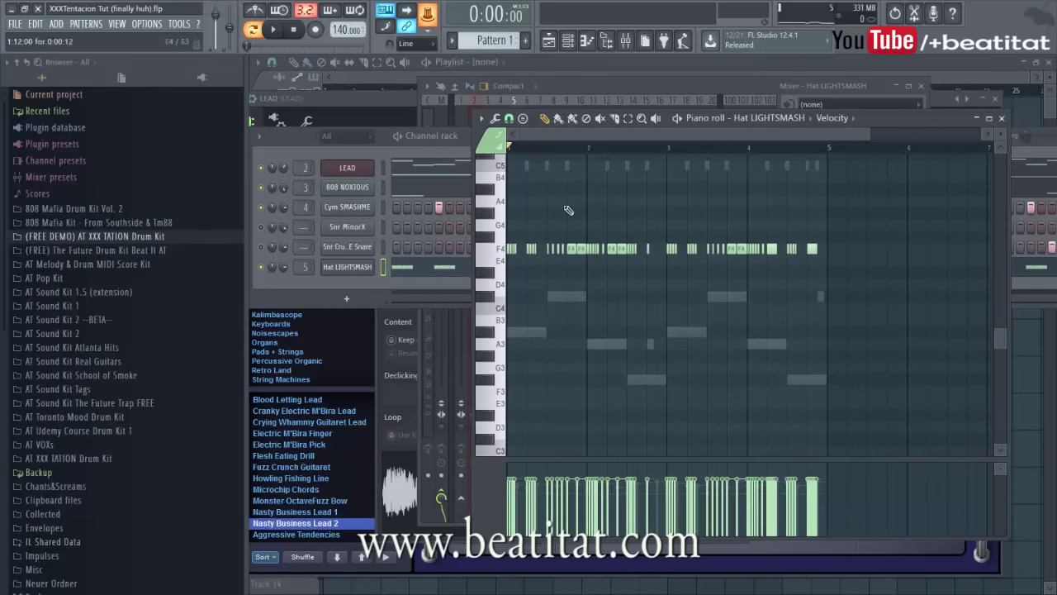
scroll(550, 277, up, 2)
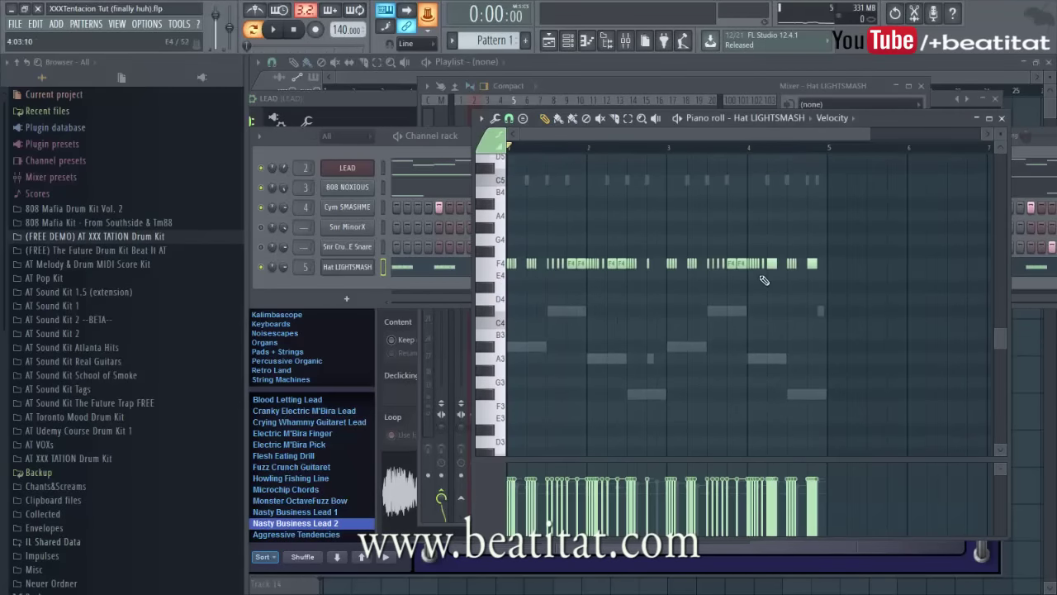
key(Down)
key(Down)
key(Down)
key(Down)
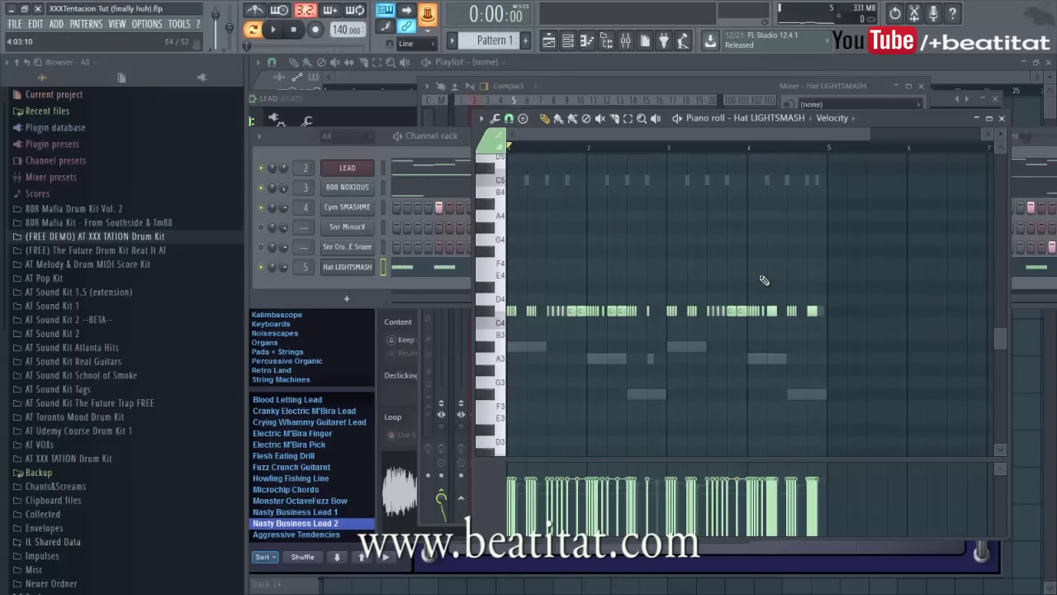
key(space)
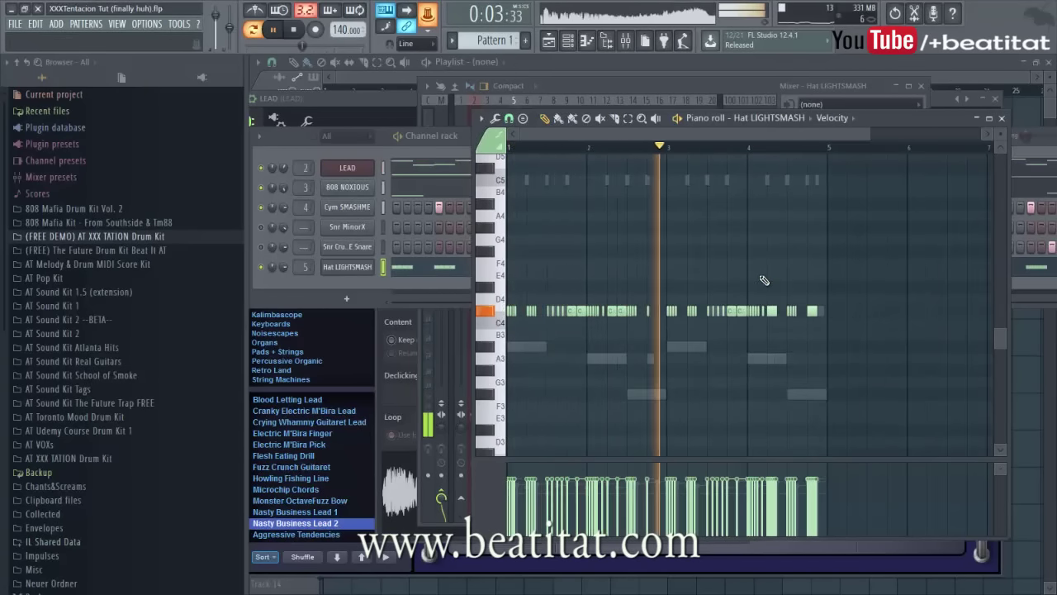
key(F7)
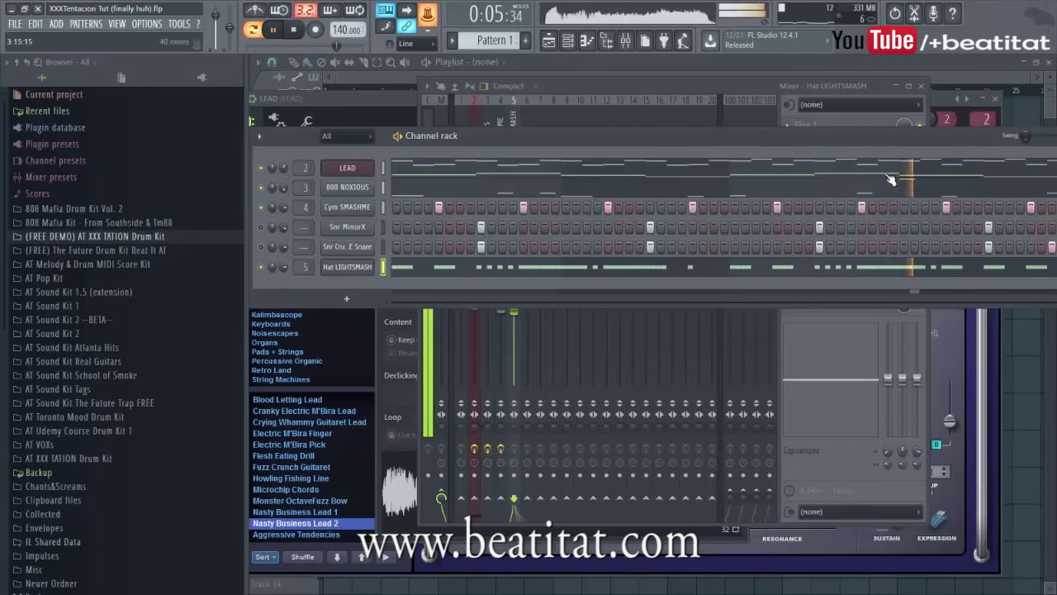
key(space)
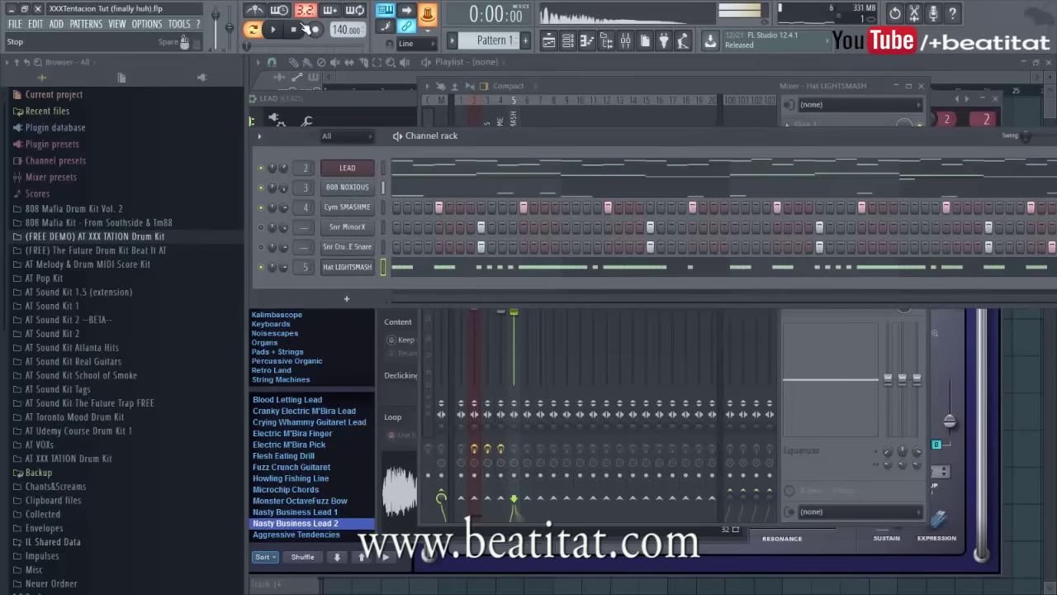
Lower the Hat LIGHTSMASH fader to about -4.4 dB and add Fruity parametric EQ 2, cutting bands 1 and 7 and slightly boosting bands 5 and 6.
click(858, 472)
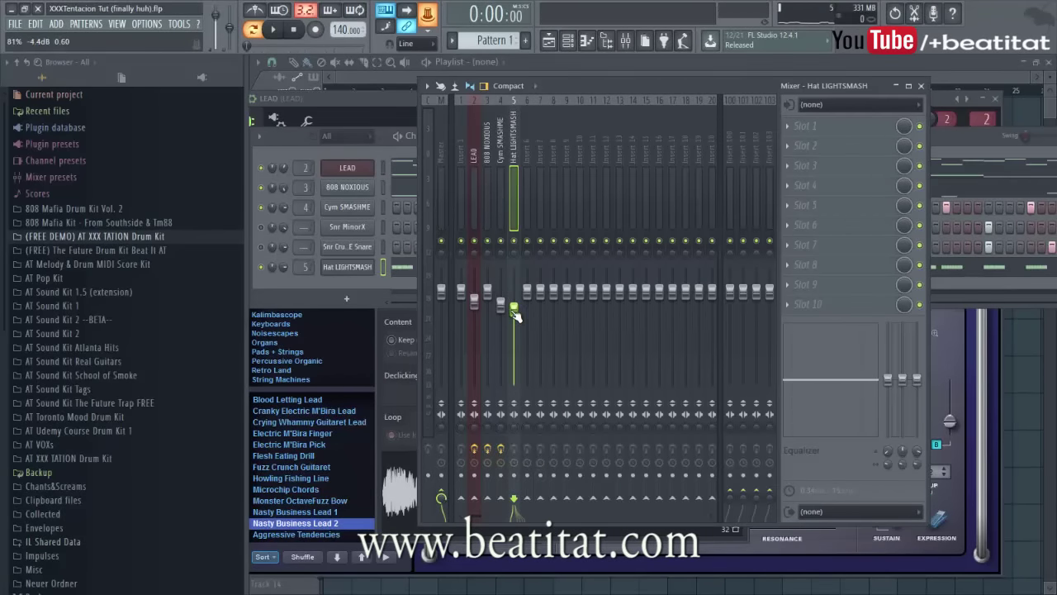
click(851, 114)
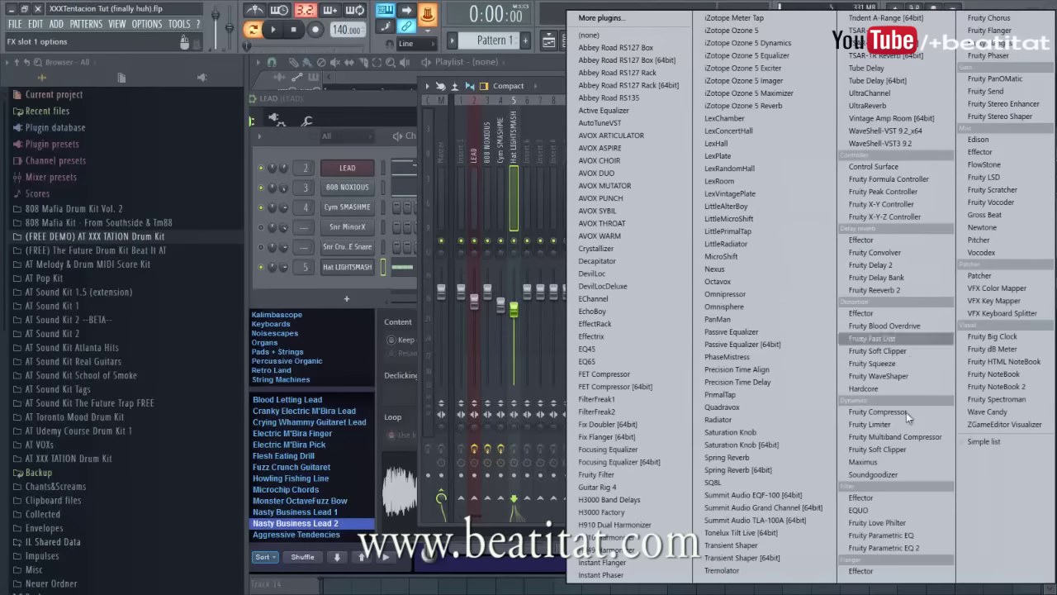
click(916, 547)
key(space)
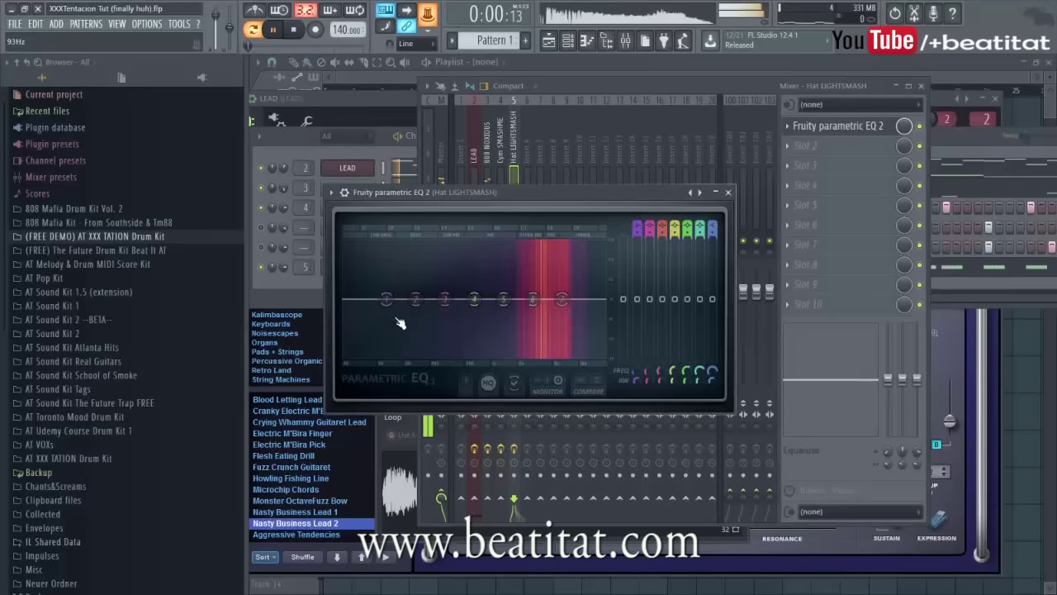
drag(399, 324, 448, 339)
drag(525, 317, 609, 329)
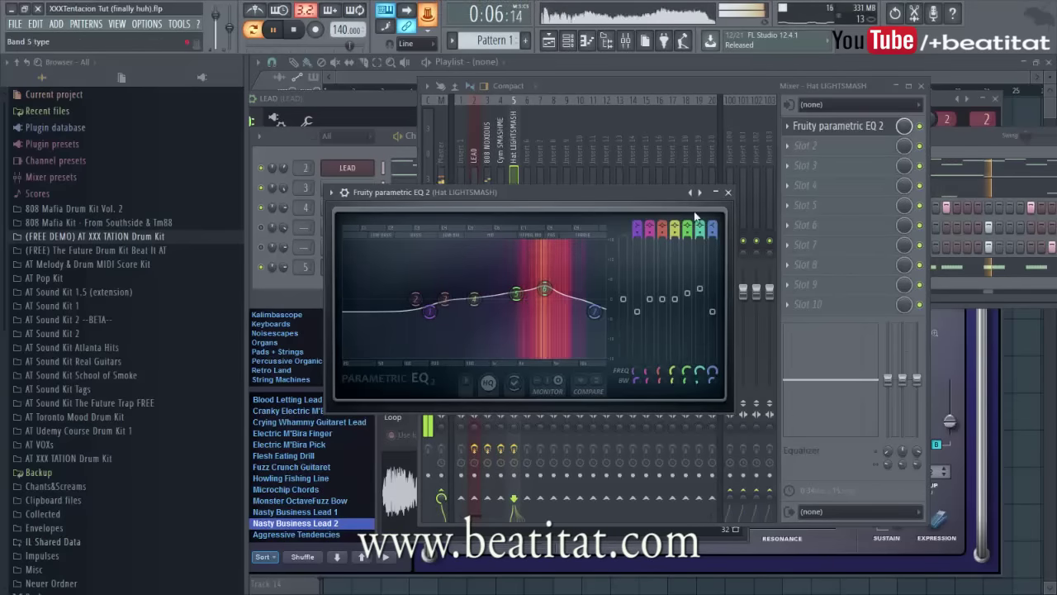
click(727, 191)
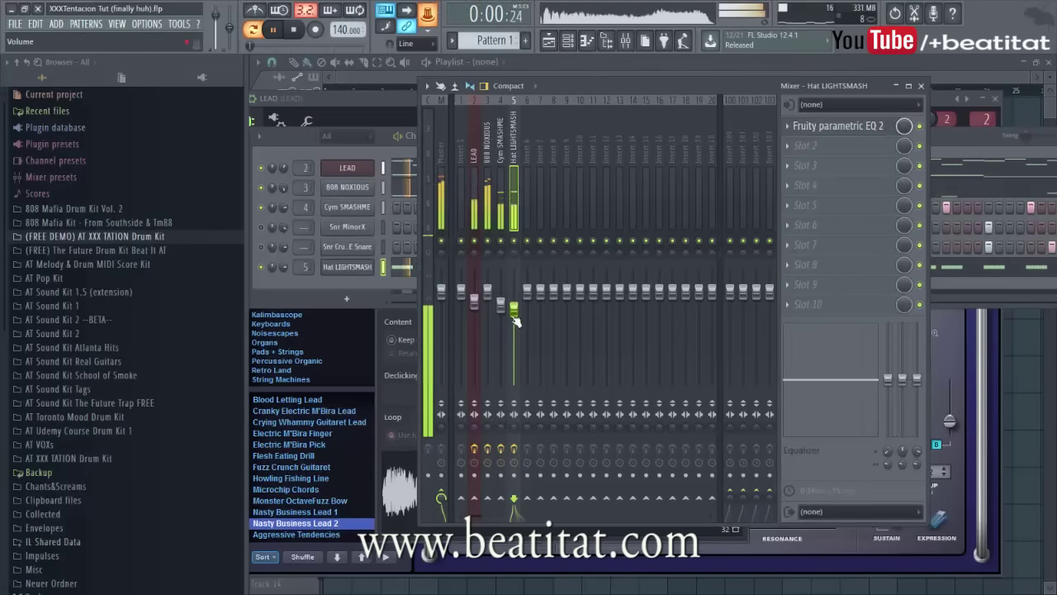
Unmute Snr MinorX and Snr CrushME Snare and route the two channels to consecutive mixer tracks starting at track 6.
click(268, 247)
click(262, 227)
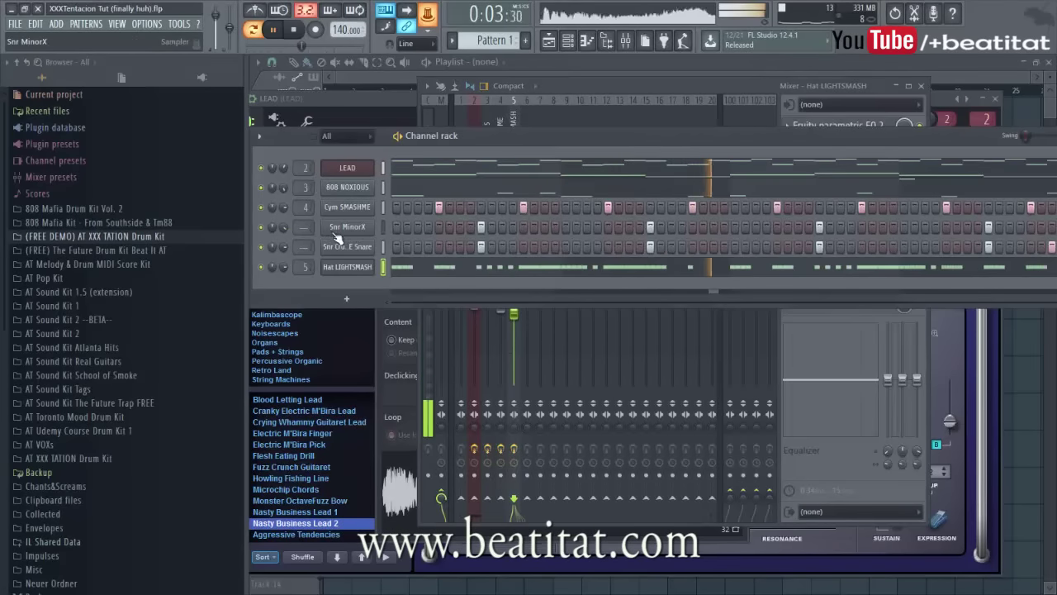
click(863, 476)
right_click(525, 196)
mouse_move(585, 203)
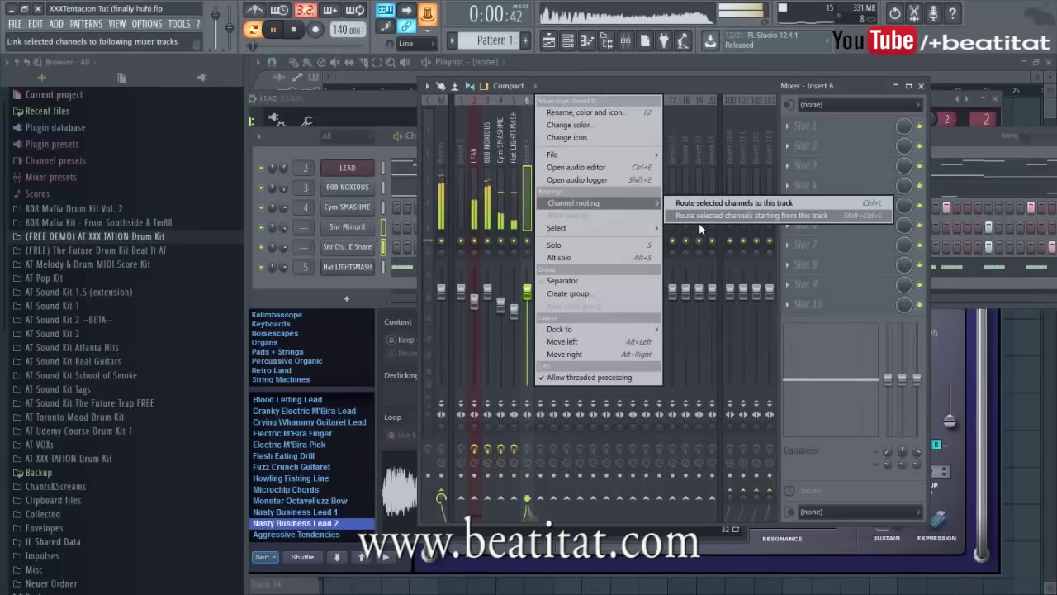
click(699, 218)
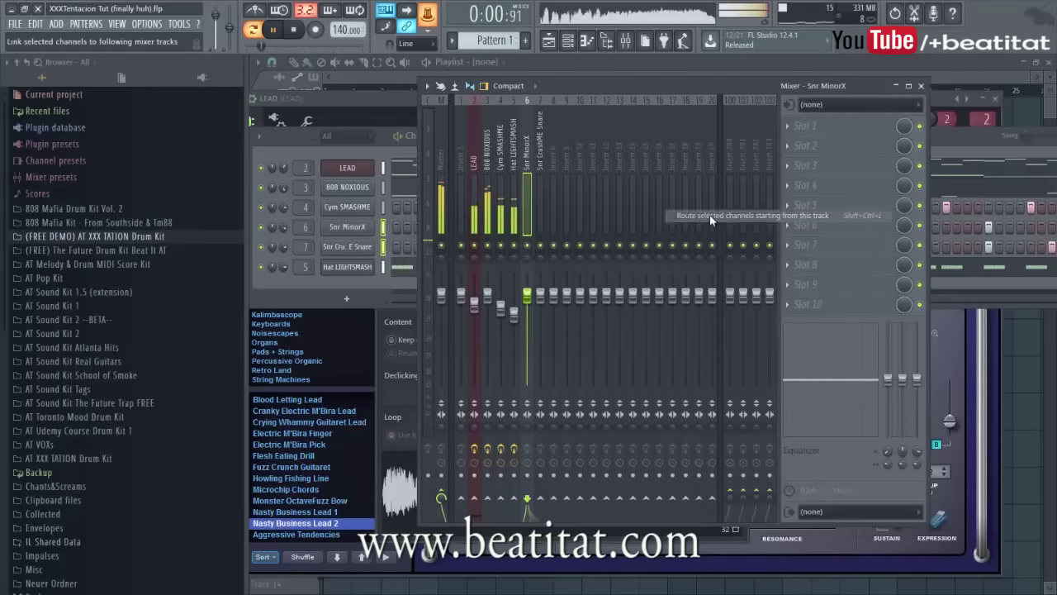
click(542, 218)
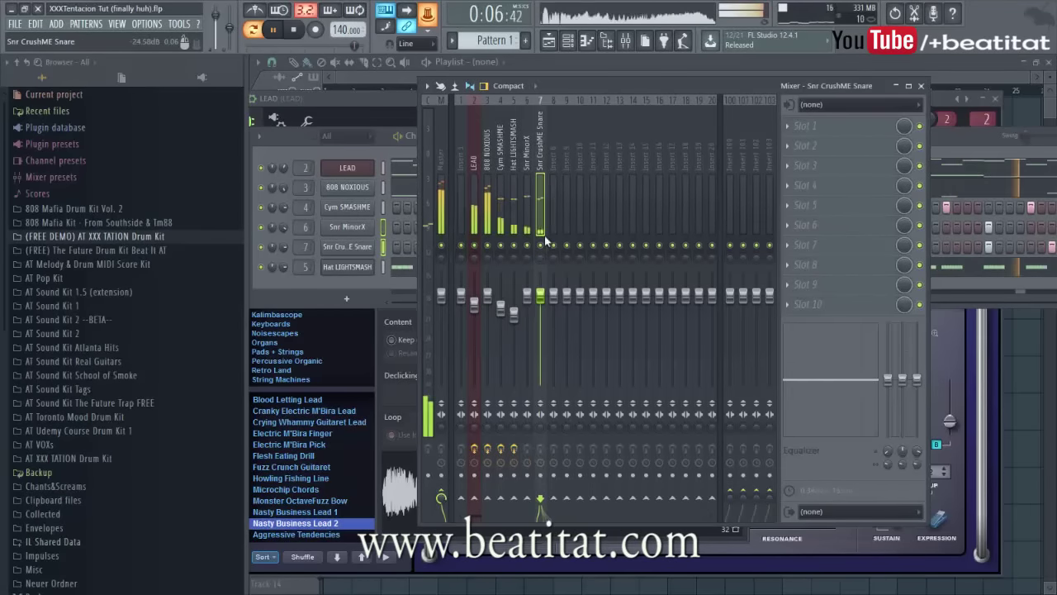
Set the Snr MinorX fader to about 0.6 dB, add Fruity parametric EQ 2 in its first slot and shape its bands.
mouse_move(539, 294)
mouse_down()
mouse_move(539, 306)
mouse_move(529, 287)
mouse_up()
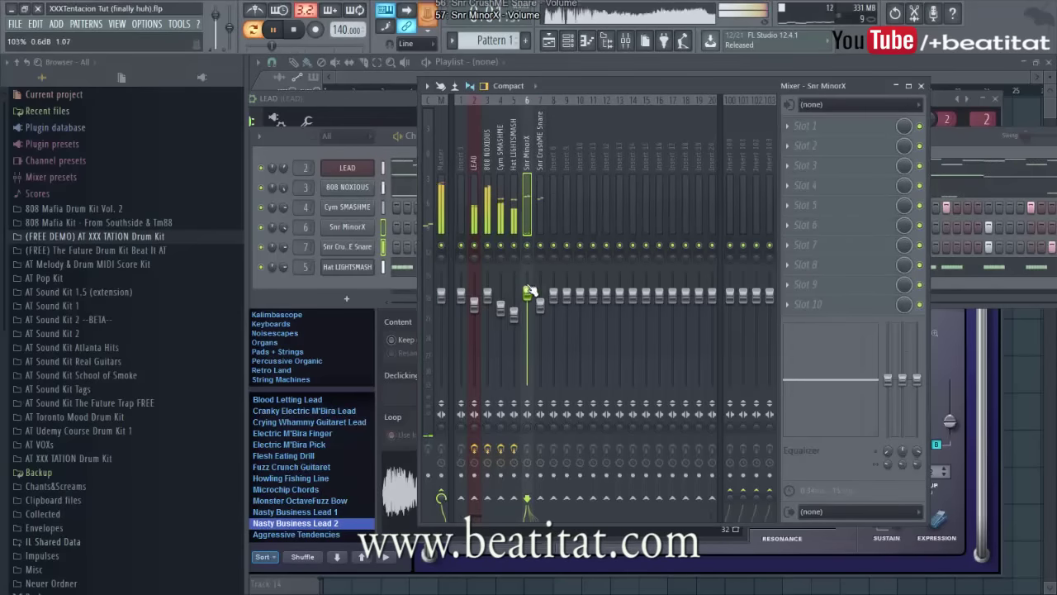
click(856, 123)
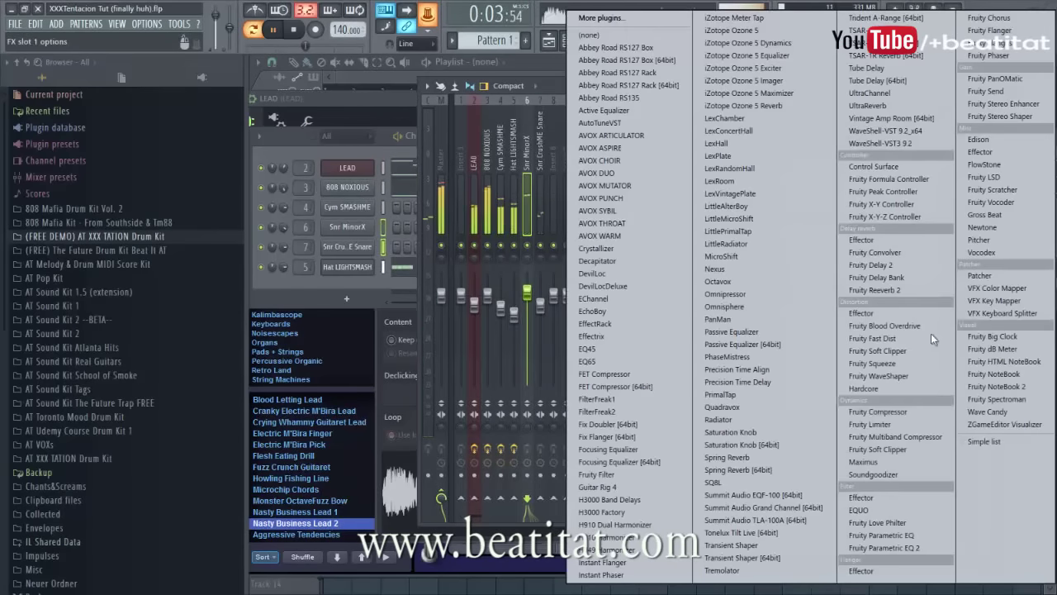
click(922, 544)
drag(566, 333, 495, 330)
drag(671, 258, 670, 255)
drag(422, 330, 446, 320)
click(762, 227)
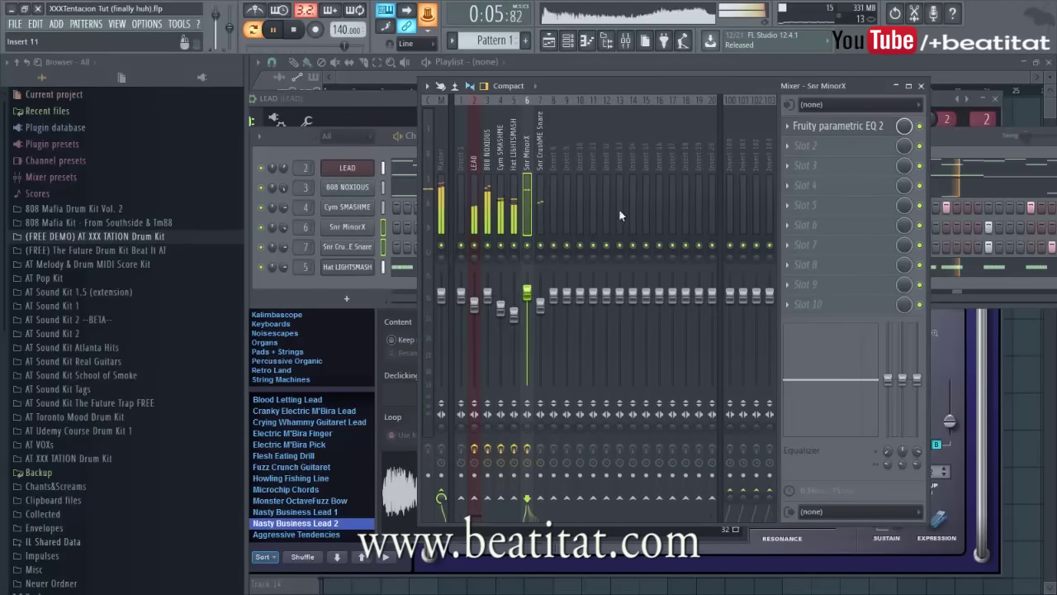
Load Fruity Reeverb 2 in slot 3 of Snr MinorX in place of Fruity delay bank and reduce its bass multiplier.
click(806, 165)
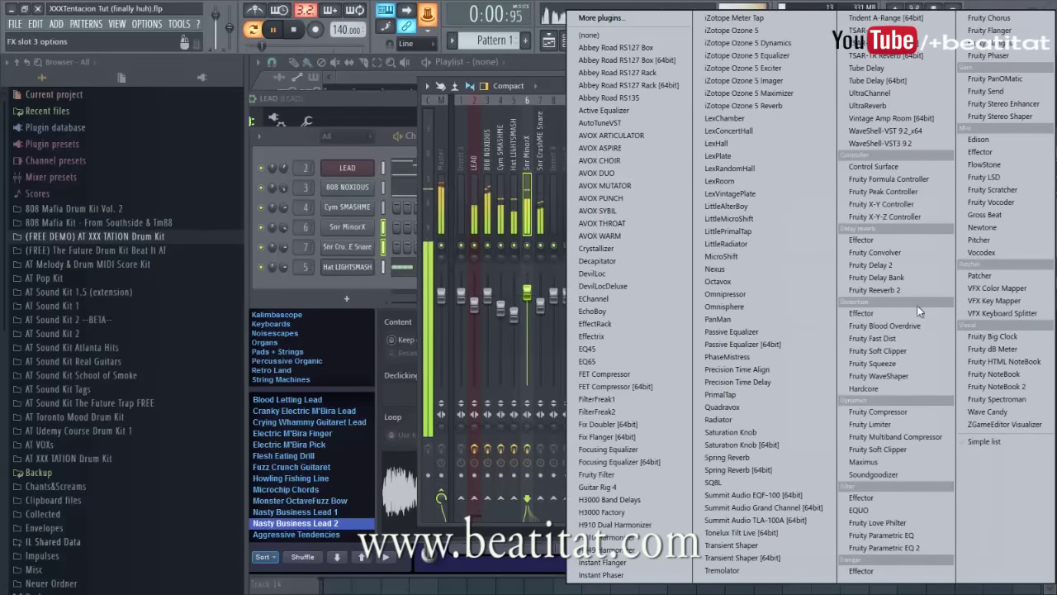
click(924, 282)
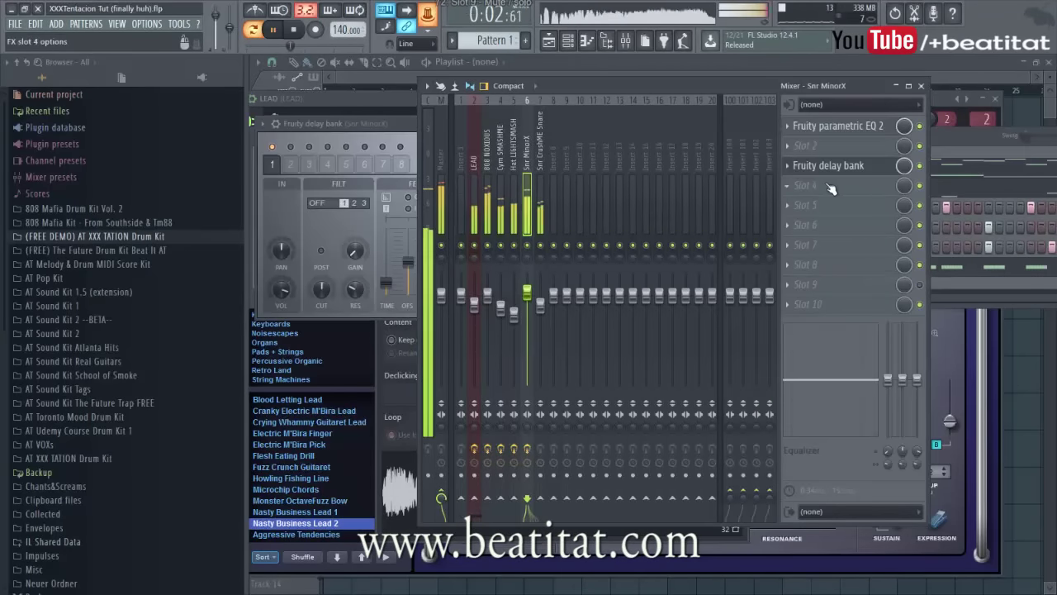
click(809, 171)
mouse_move(809, 183)
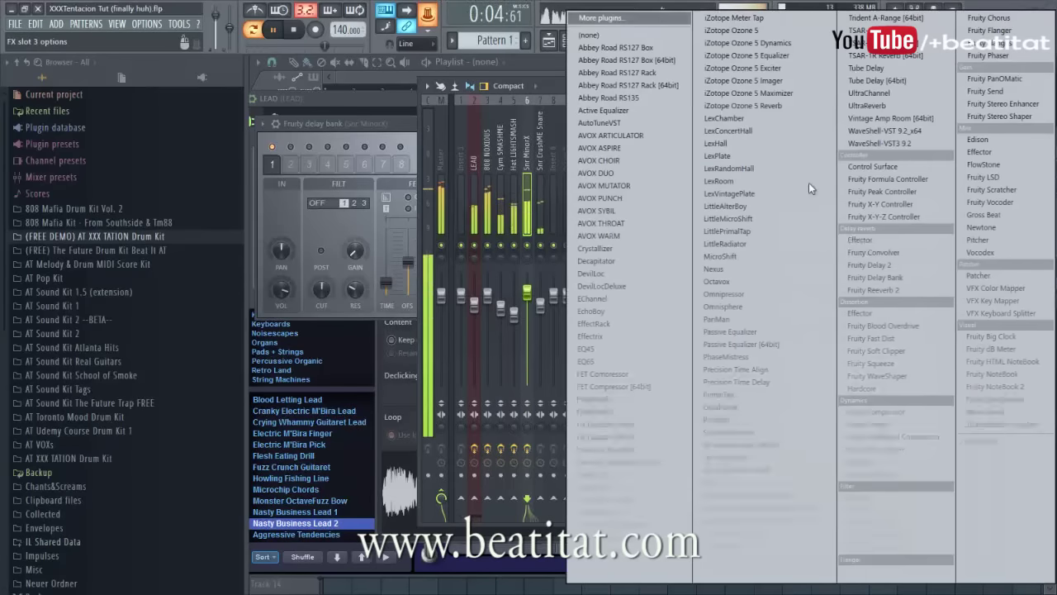
click(882, 290)
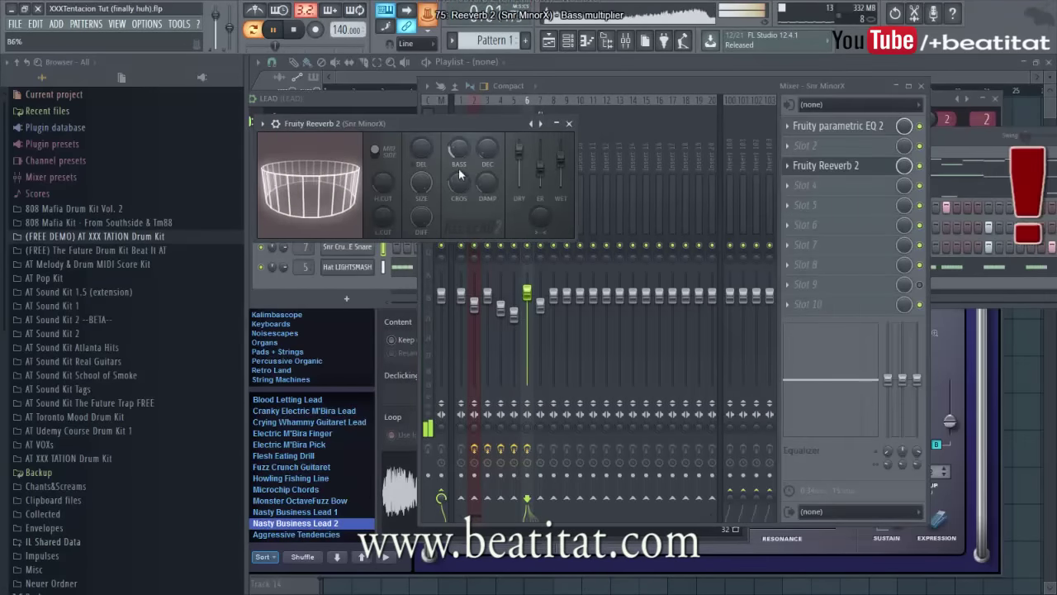
click(568, 123)
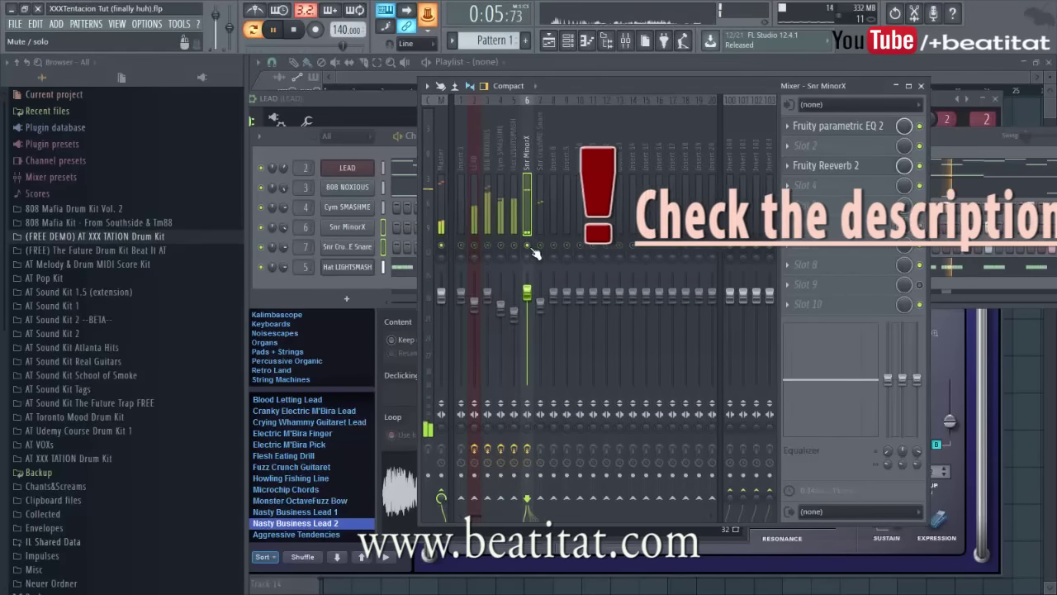
Load Saturation Knob in slot 2 of Snr MinorX, between the EQ and the reverb, and set saturation to about 1.4.
key(space)
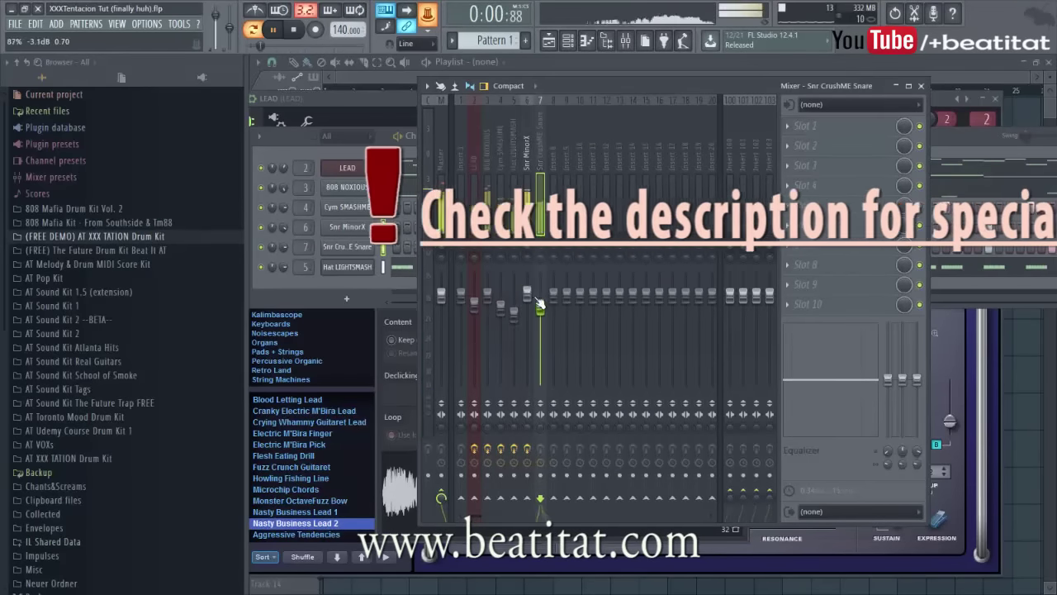
click(823, 155)
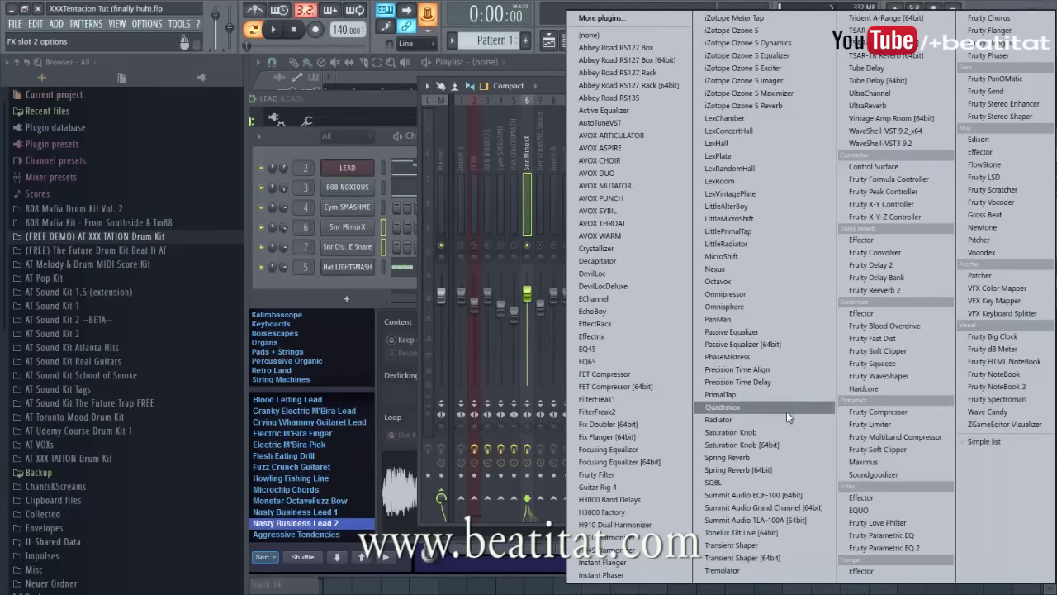
click(789, 432)
drag(489, 311, 480, 288)
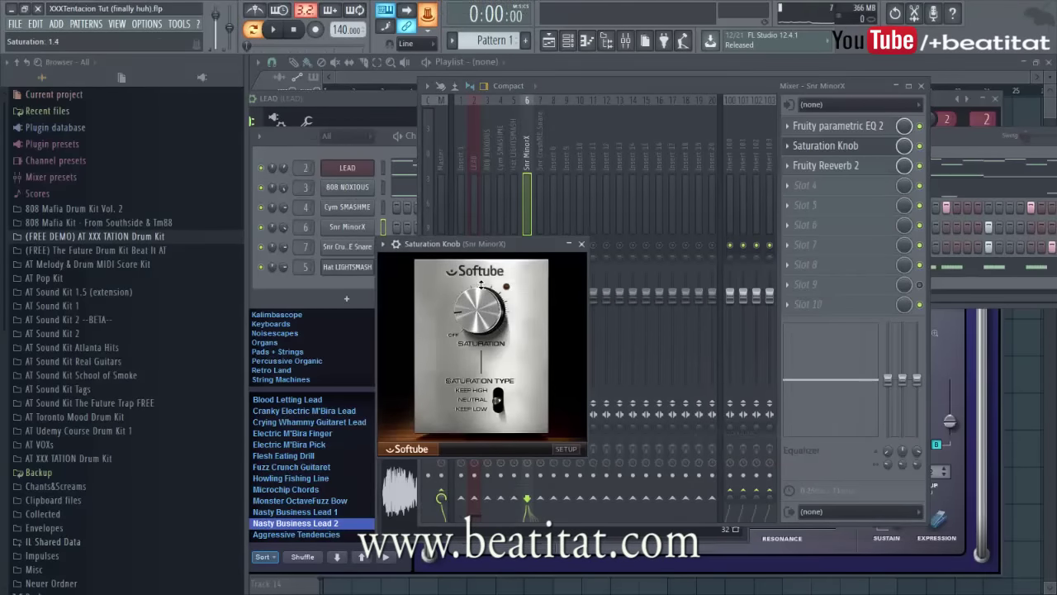
click(817, 436)
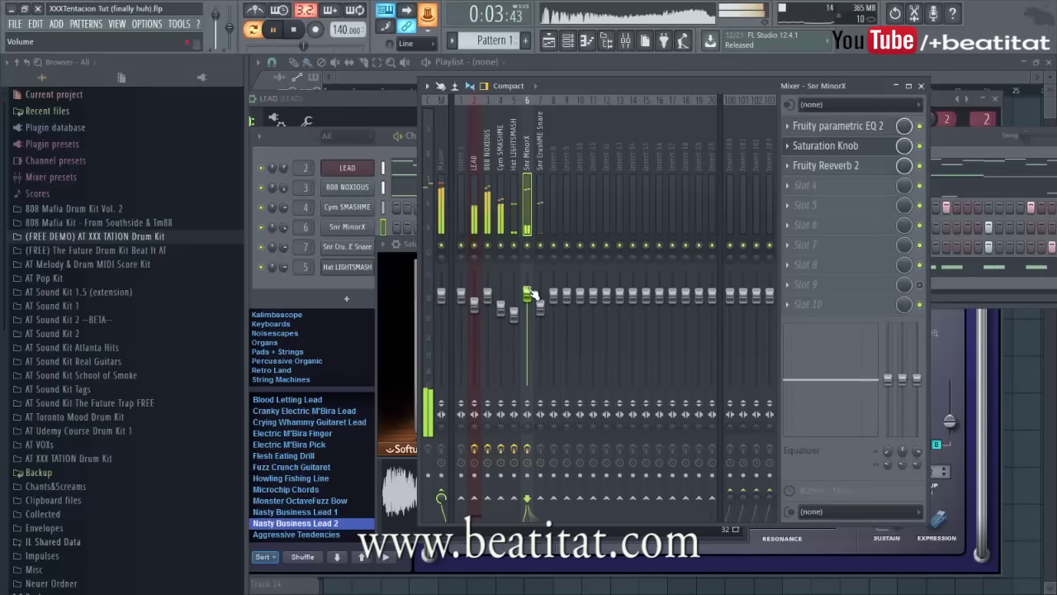
Set the Snr MinorX fader to 0.0 dB and lower the Snr CrushME Snare fader to about -3.7 dB.
drag(533, 299, 534, 302)
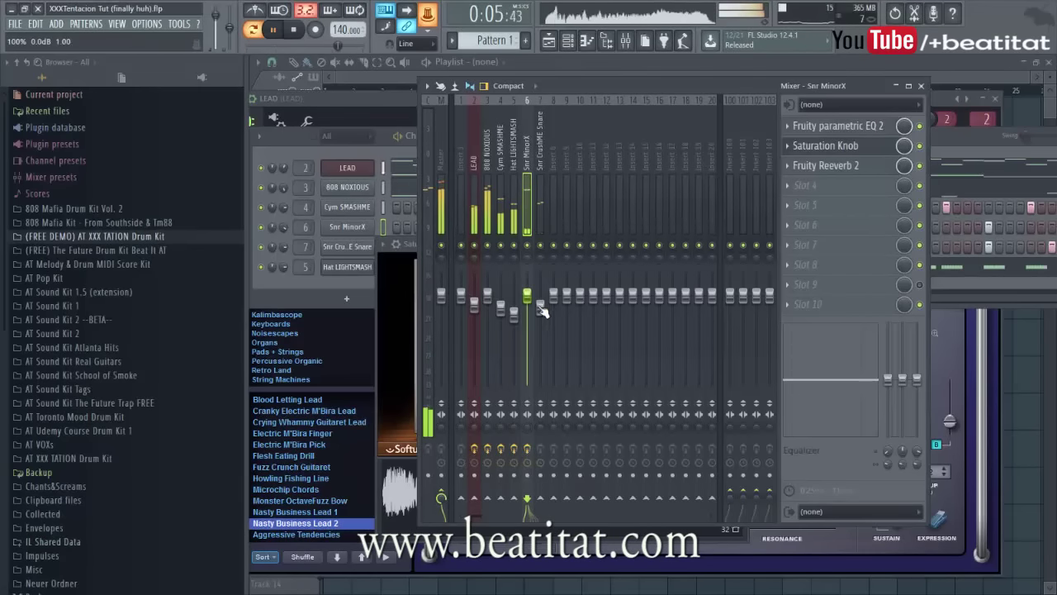
click(541, 308)
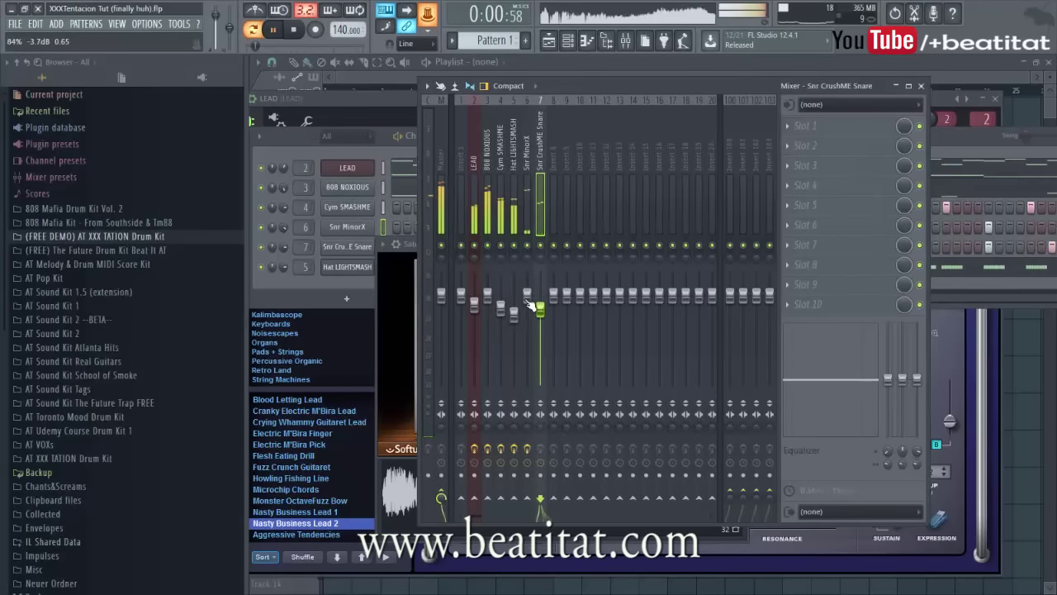
click(530, 305)
click(318, 285)
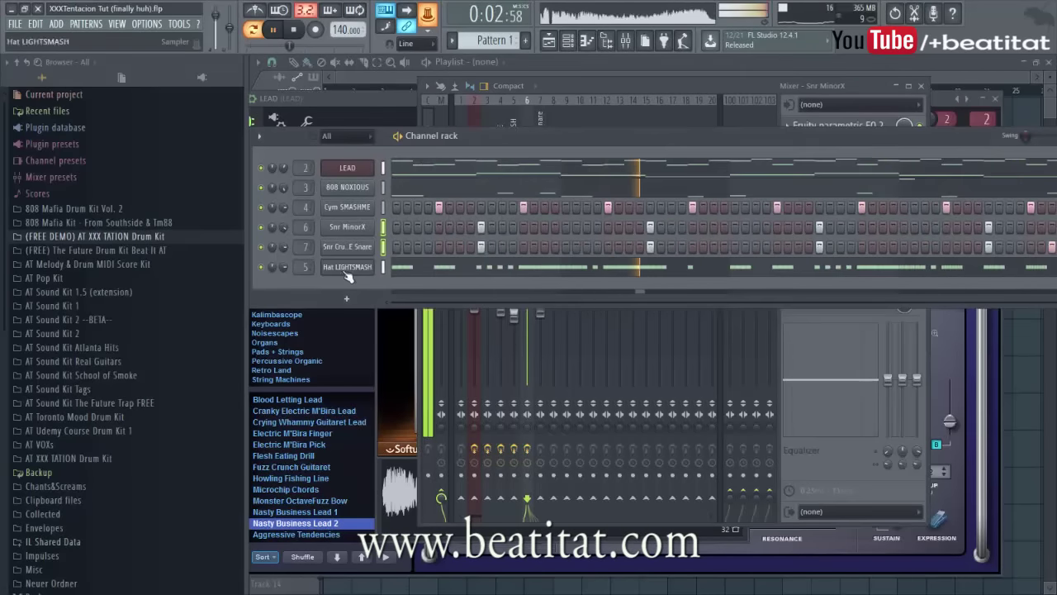
click(812, 465)
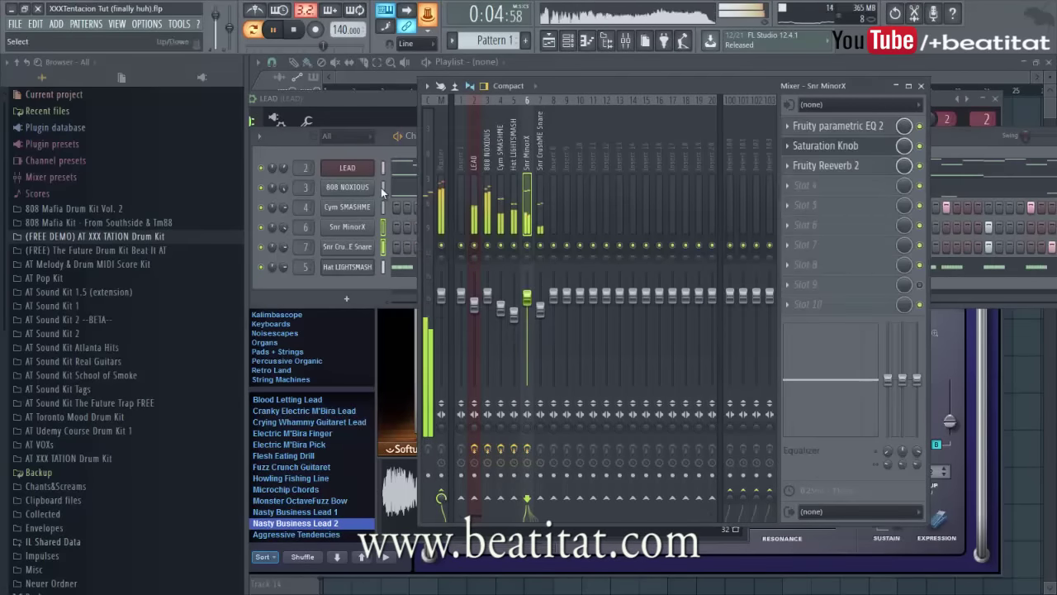
Insert a new Omnisphere instrument channel above LEAD in the channel rack.
click(292, 136)
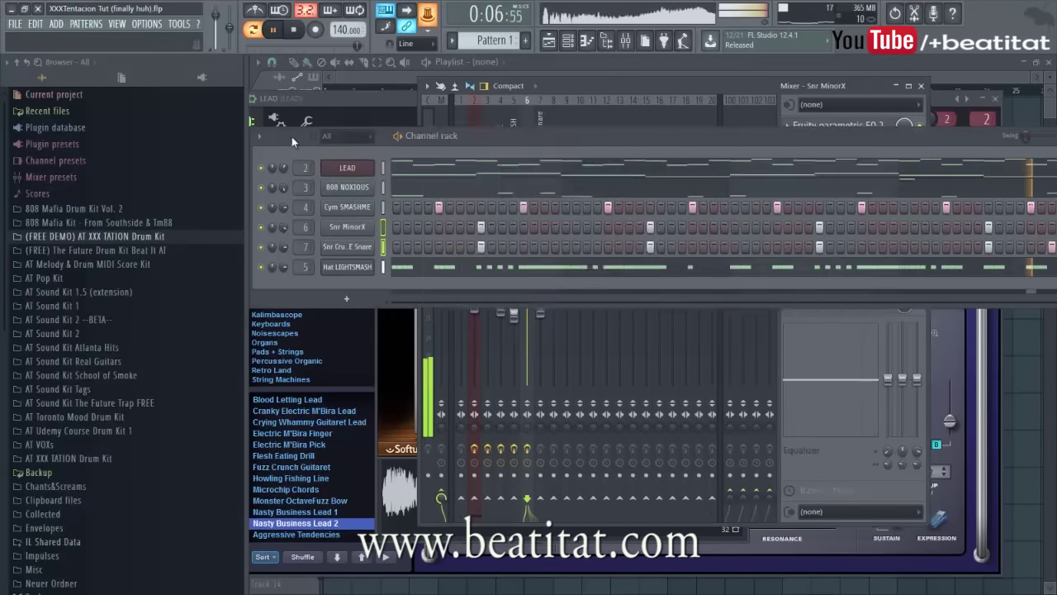
drag(298, 137, 291, 138)
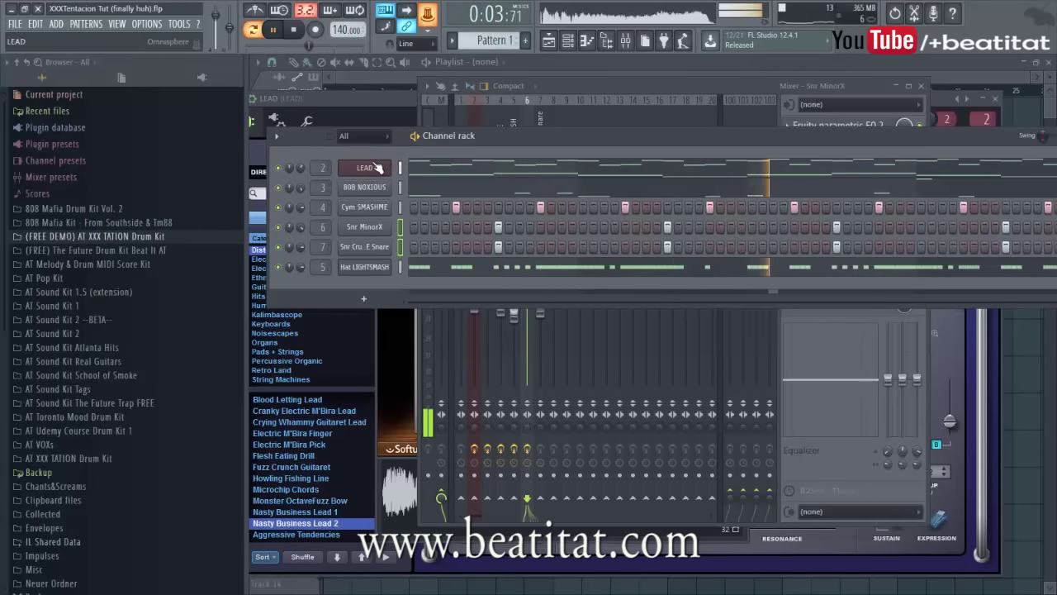
right_click(376, 167)
mouse_move(420, 244)
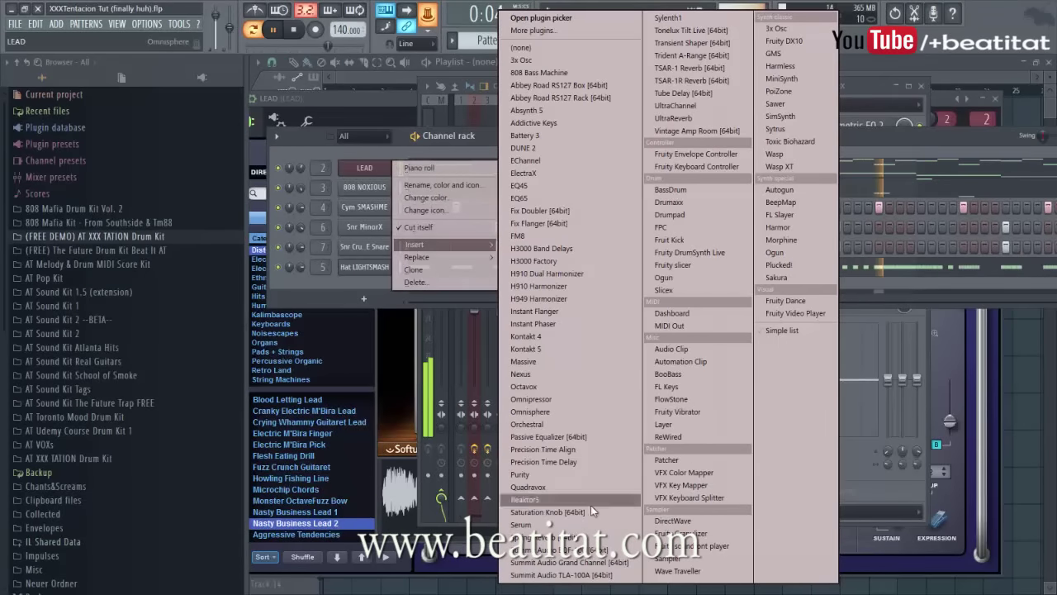
click(589, 411)
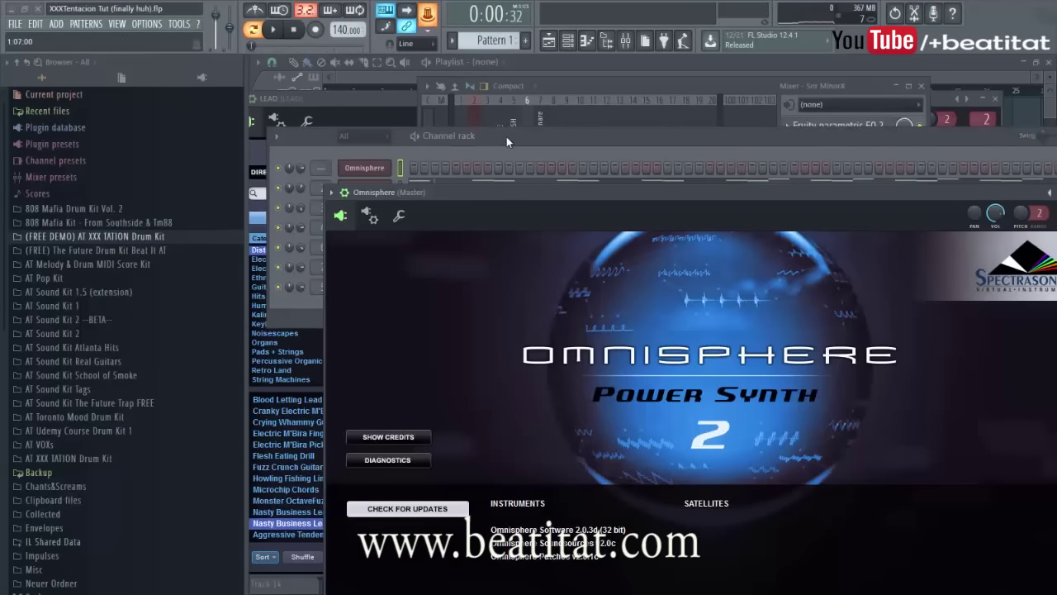
click(506, 136)
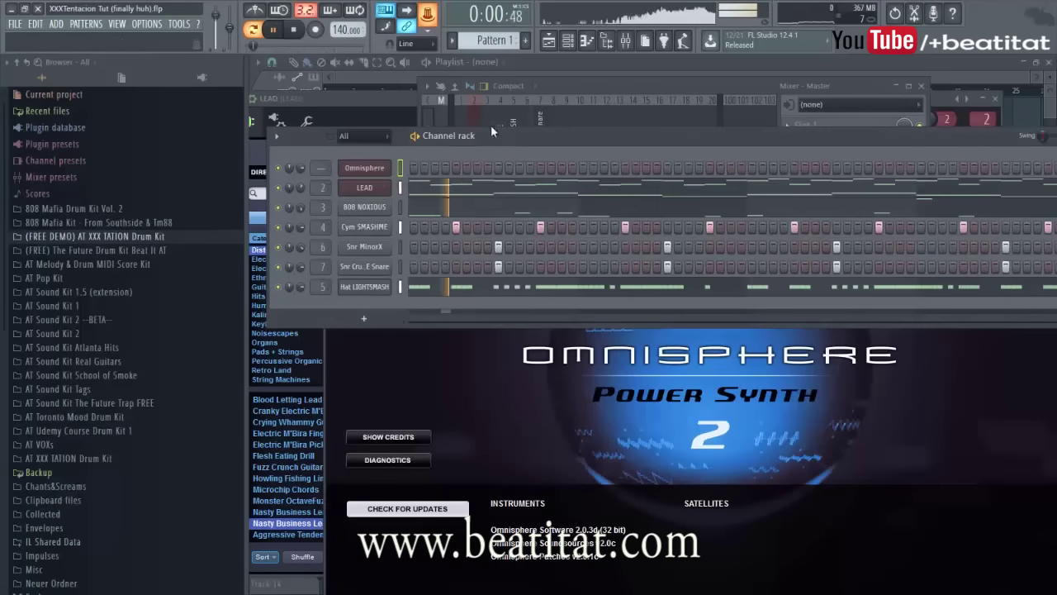
click(296, 30)
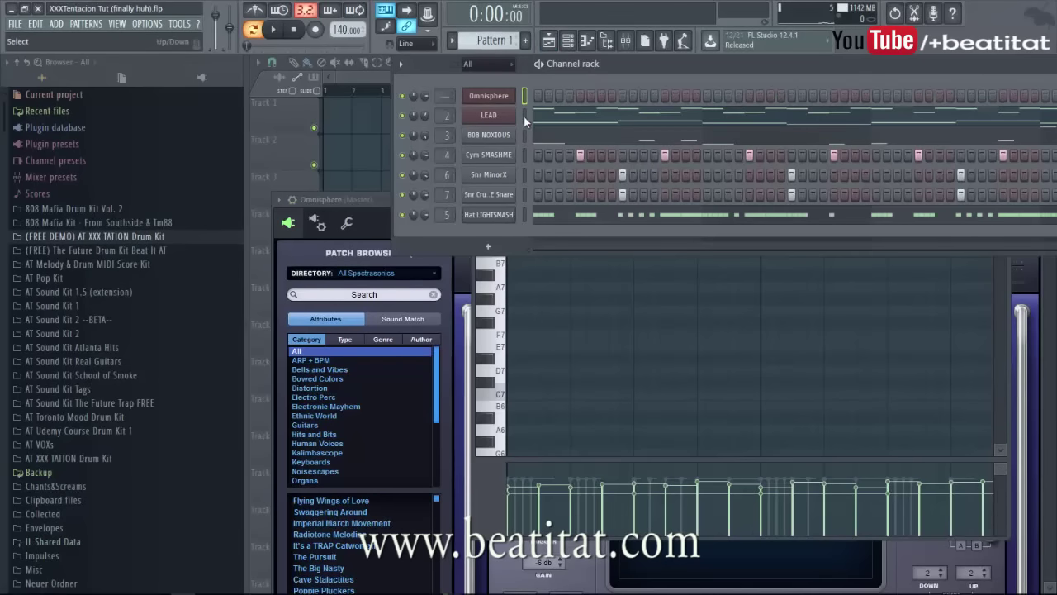
Load the Electric Sitar c patch from Omnisphere's Ethnic World category.
drag(555, 63, 485, 93)
click(442, 128)
drag(472, 195, 486, 76)
click(350, 294)
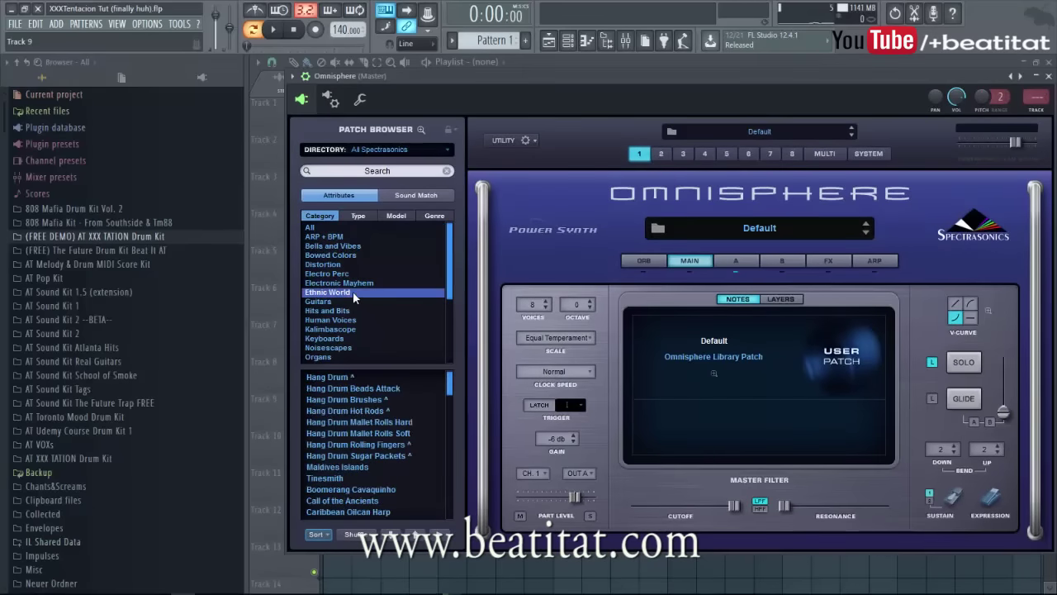
scroll(382, 425, down, 10)
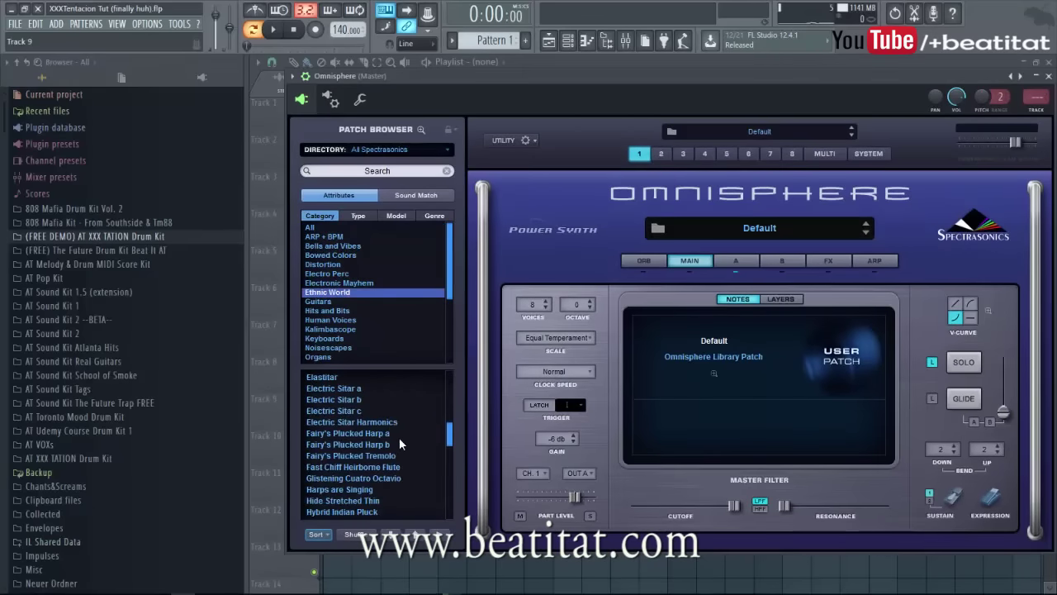
click(370, 413)
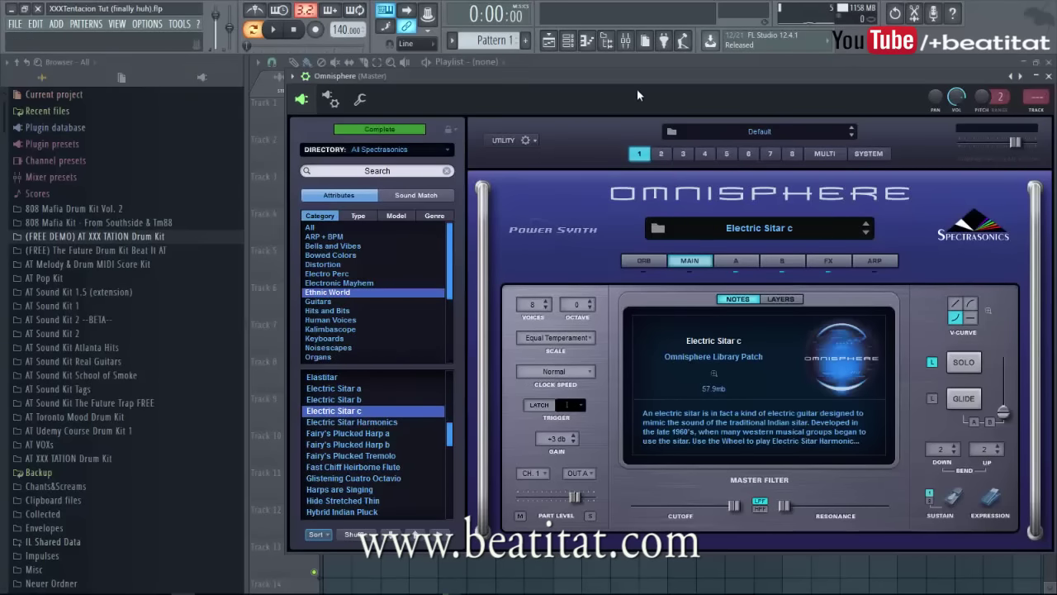
drag(637, 79, 636, 182)
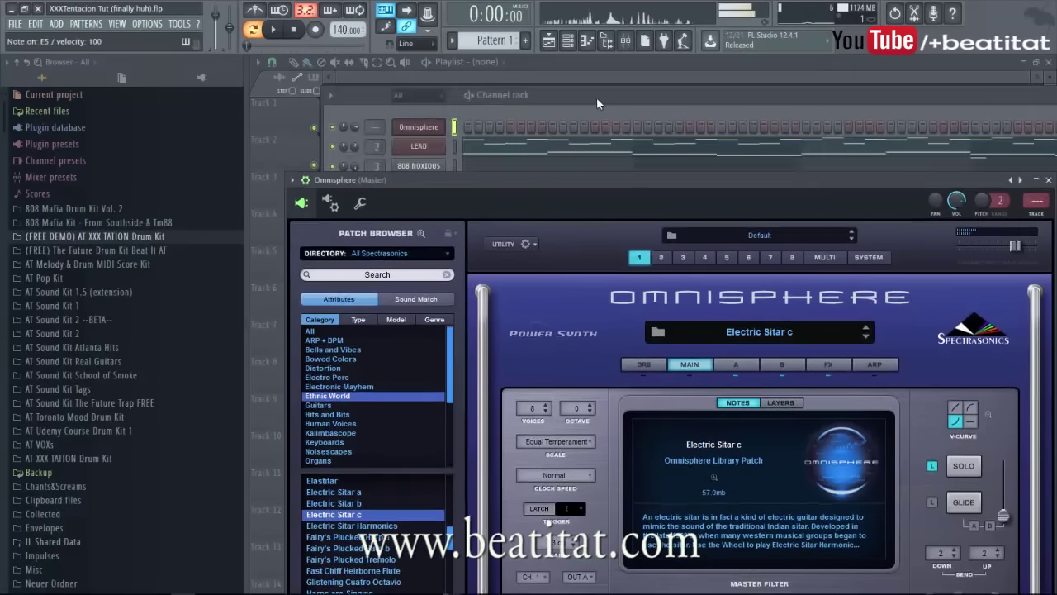
Leave only Omnisphere and LEAD unmuted, play the pattern and inspect the effects on the LEAD mixer track.
right_click(345, 155)
click(346, 155)
click(332, 127)
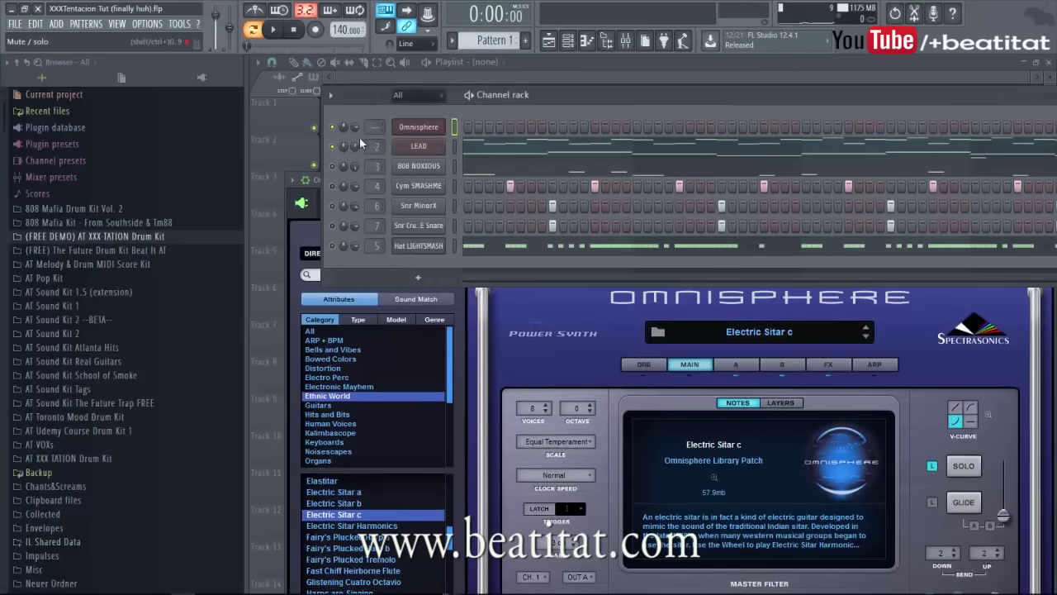
key(space)
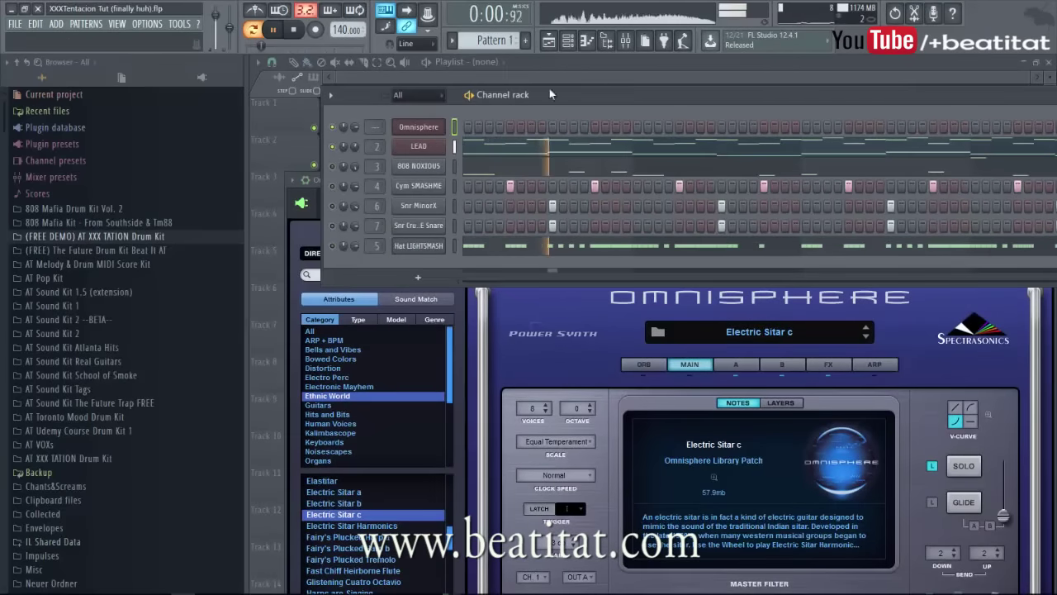
key(F9)
click(476, 174)
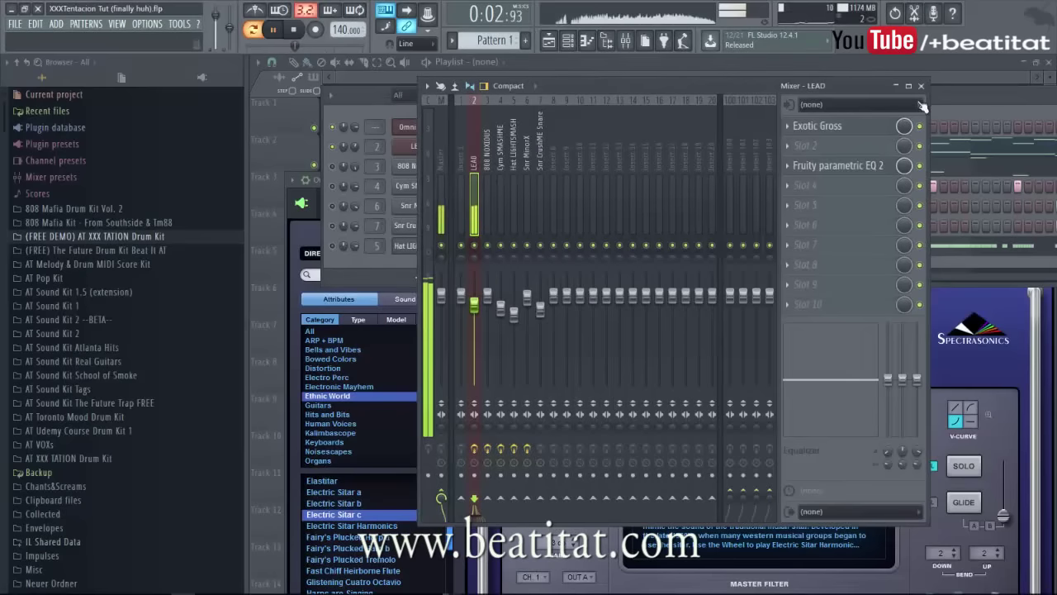
click(937, 105)
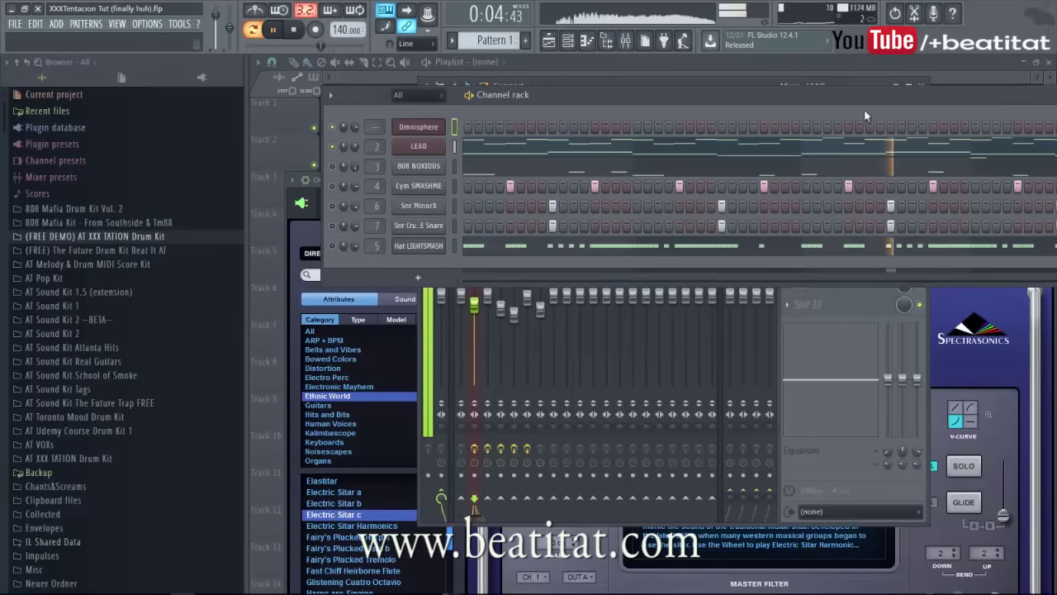
Open Omnisphere's piano roll and draw C#6, F5, F#5 and D6 over the ghost notes in the first half of bar 1.
right_click(438, 130)
click(473, 126)
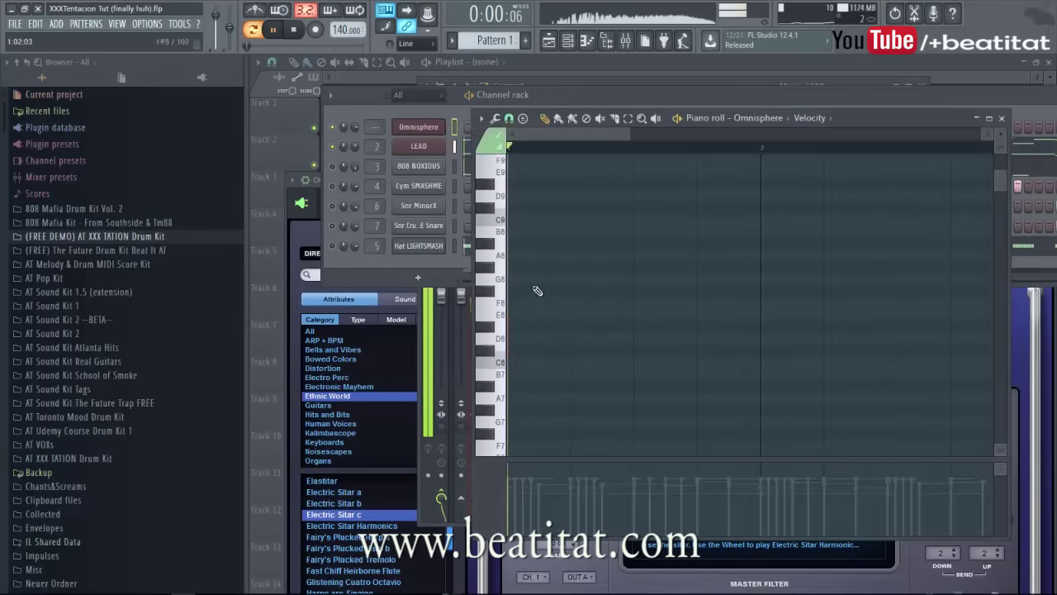
scroll(539, 300, down, 5)
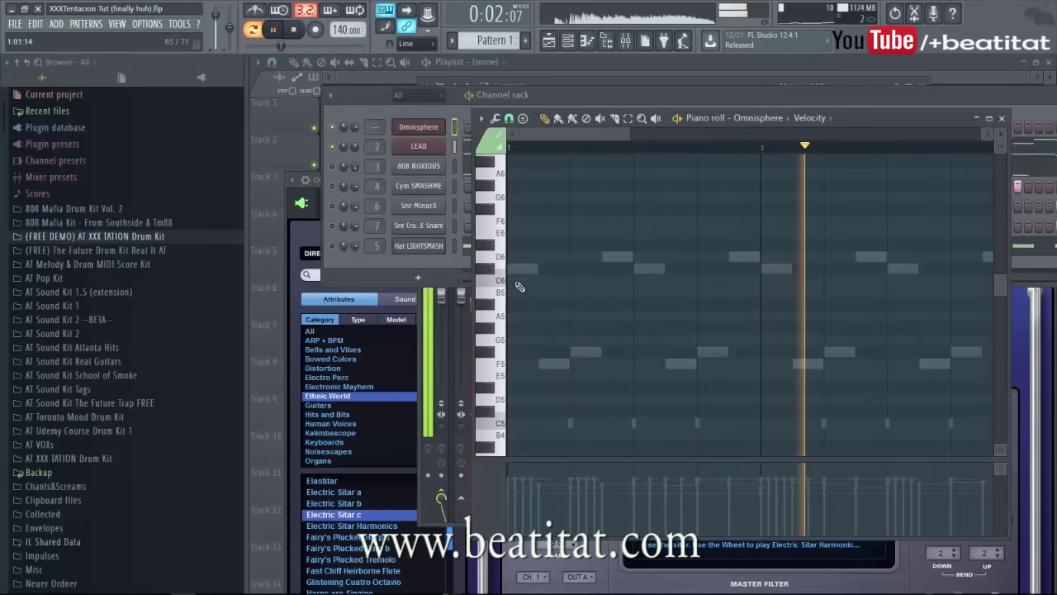
click(546, 374)
click(579, 361)
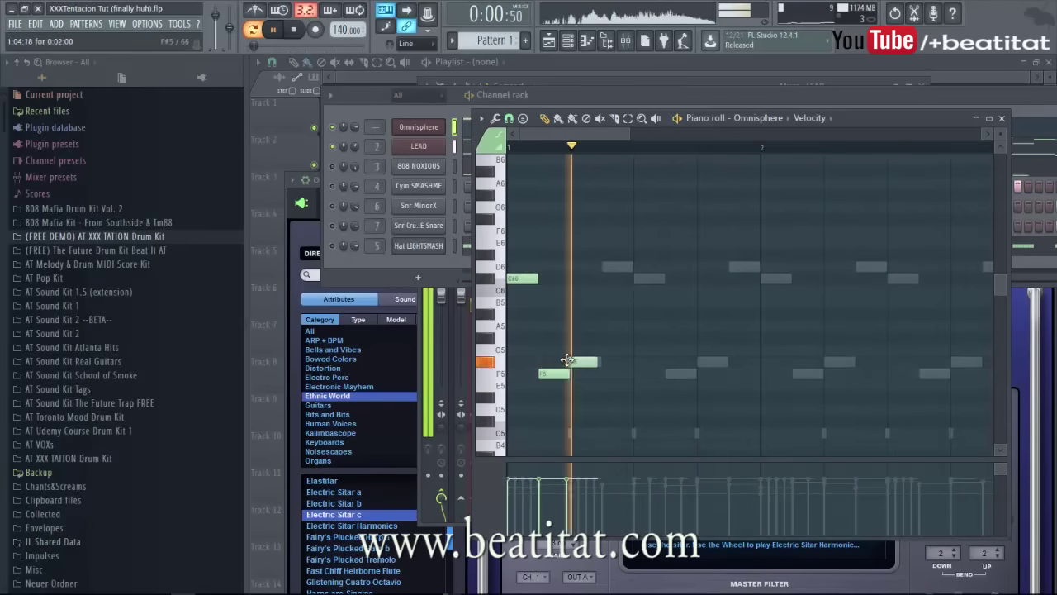
click(606, 267)
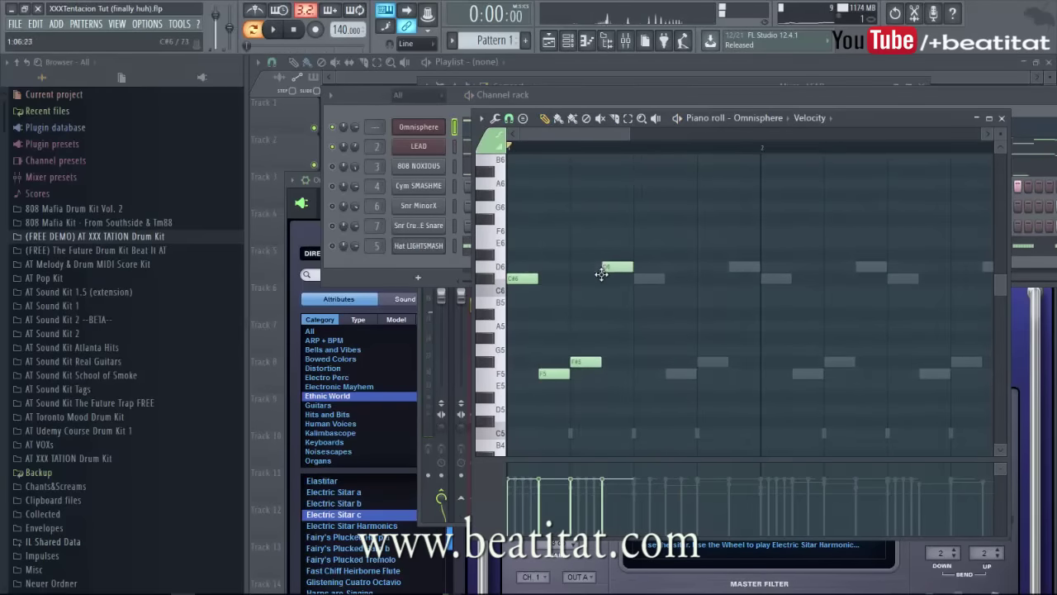
Draw C#6, F5, F#5 and D6 over the ghost notes in the second half of bar 1.
click(637, 278)
click(666, 373)
click(702, 361)
click(734, 267)
drag(730, 274, 728, 275)
scroll(604, 330, down, 4)
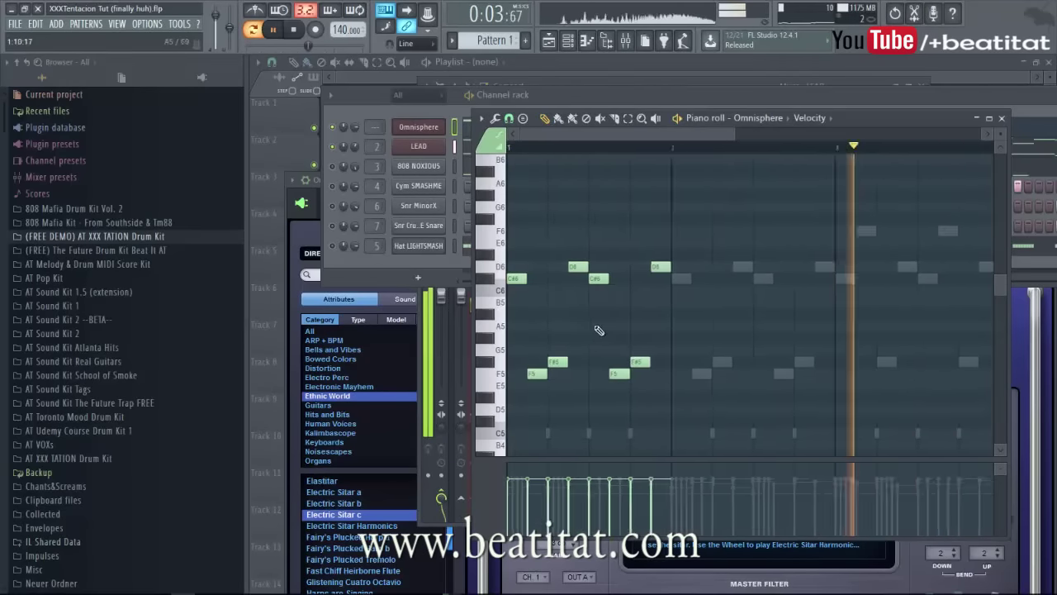
Repeat the bar 1 Omnisphere notes across the following bars to follow the ghost notes, and close the piano roll.
key(ctrl+a)
drag(517, 279, 645, 304)
key(ctrl+a)
drag(516, 279, 774, 317)
ctrl+click(787, 216)
key(F7)
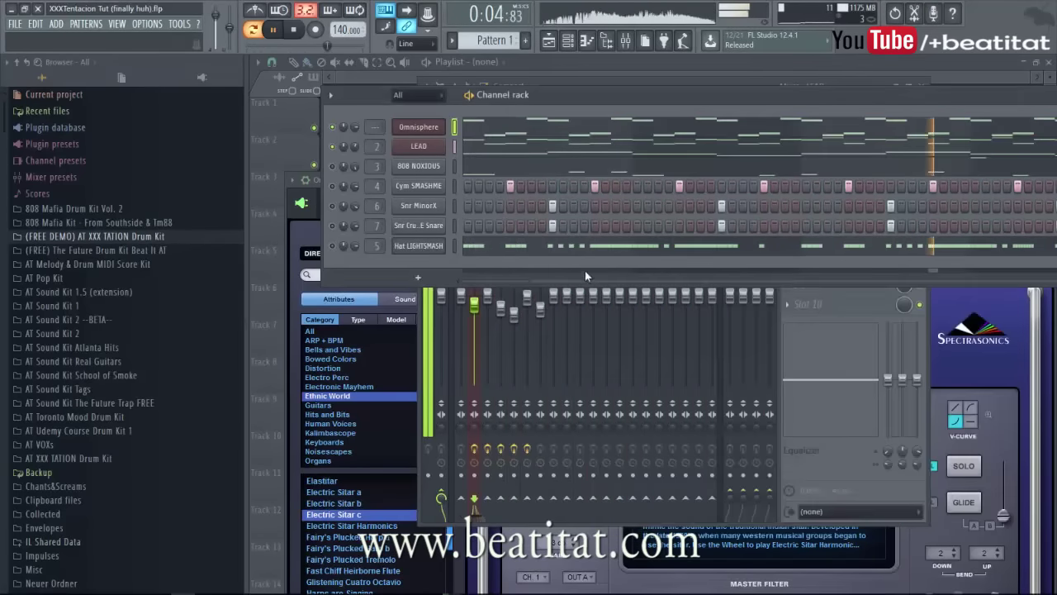
Audition Fairy's Plucked Tremolo in Omnisphere, load Fairy's Plucked Harp b instead and close the plugin window.
click(419, 128)
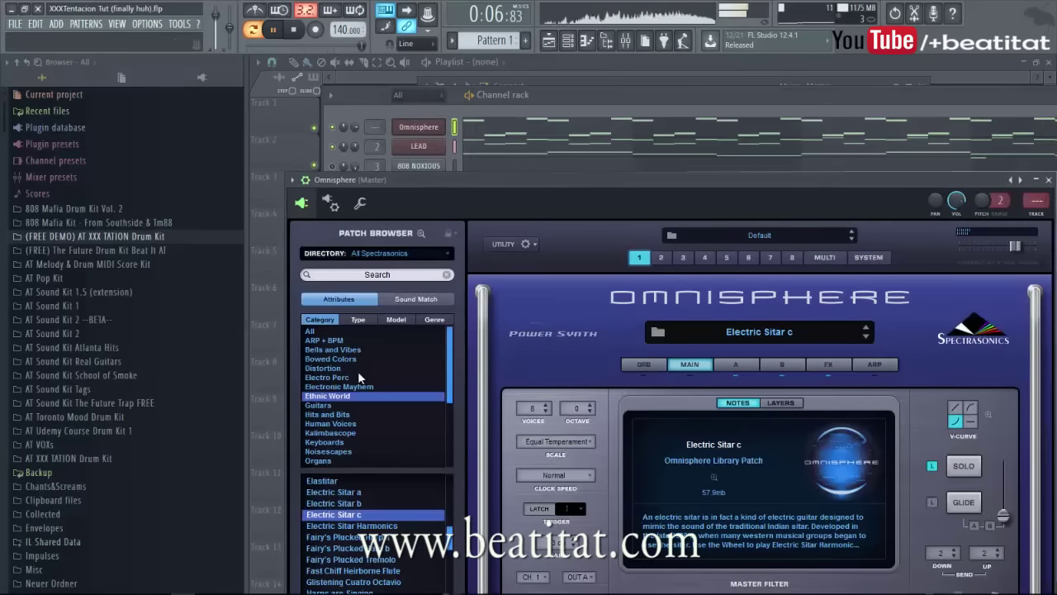
click(393, 560)
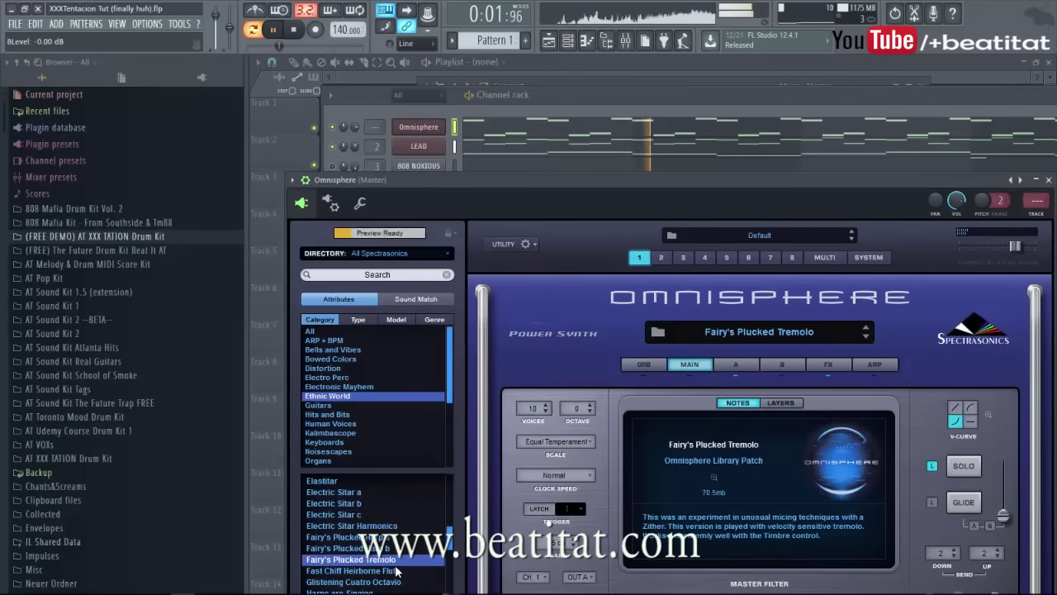
click(403, 550)
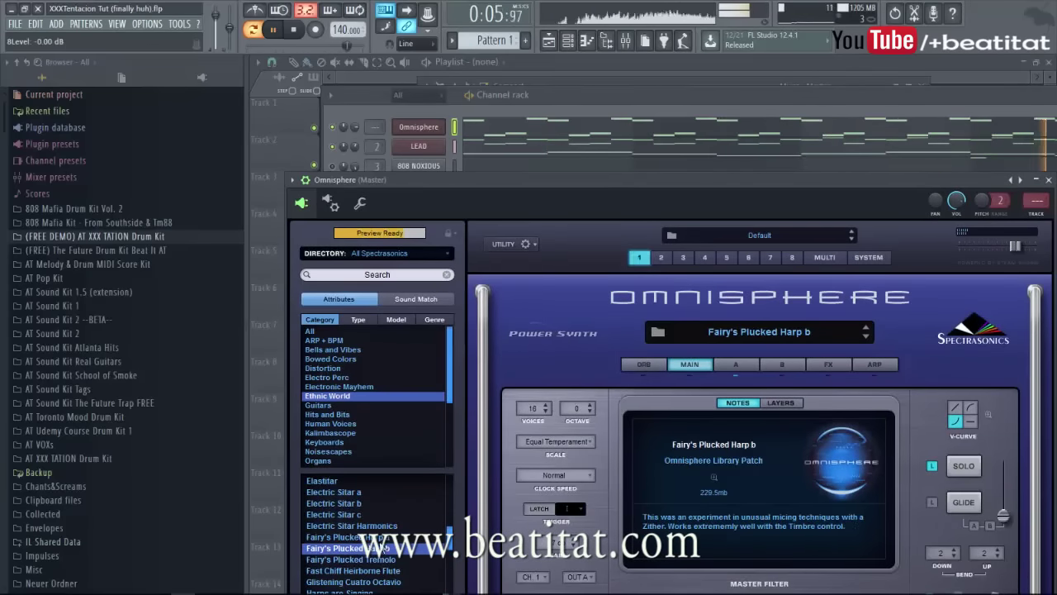
drag(919, 181, 724, 181)
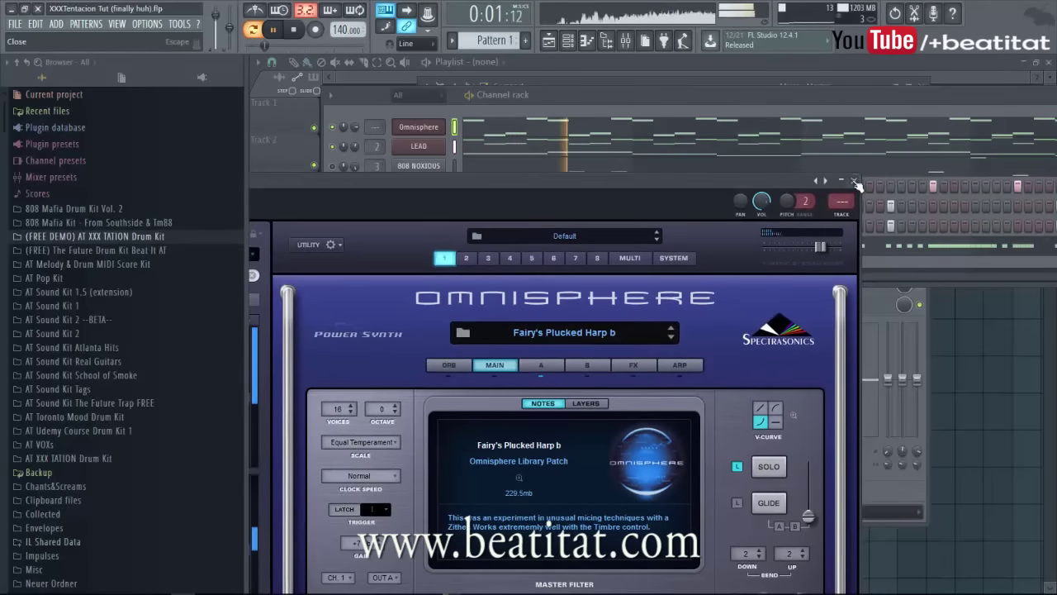
click(856, 180)
Rename the Omnisphere channel as Harp.
right_click(436, 130)
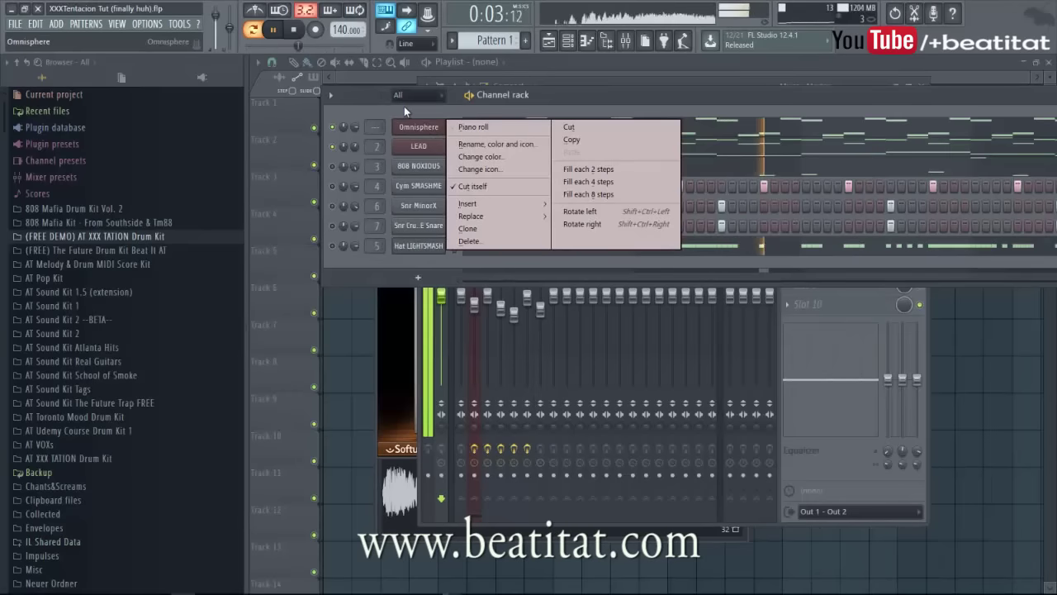
key(F2)
text(Harp)
key(Return)
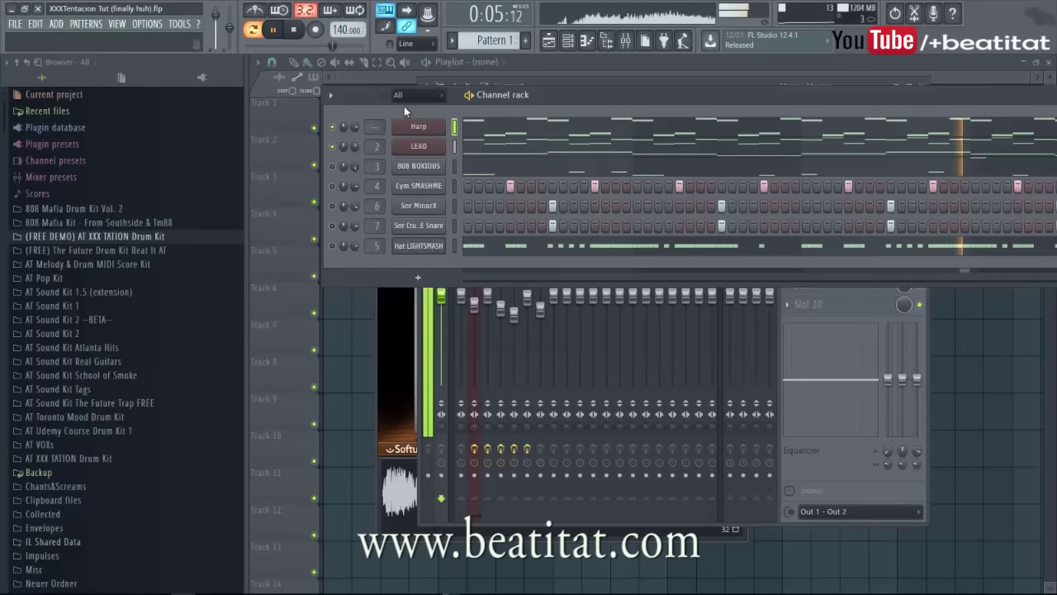
Route the Harp channel to mixer track 8 and lower its fader to about -3.5 dB.
click(418, 126)
key(ctrl+l)
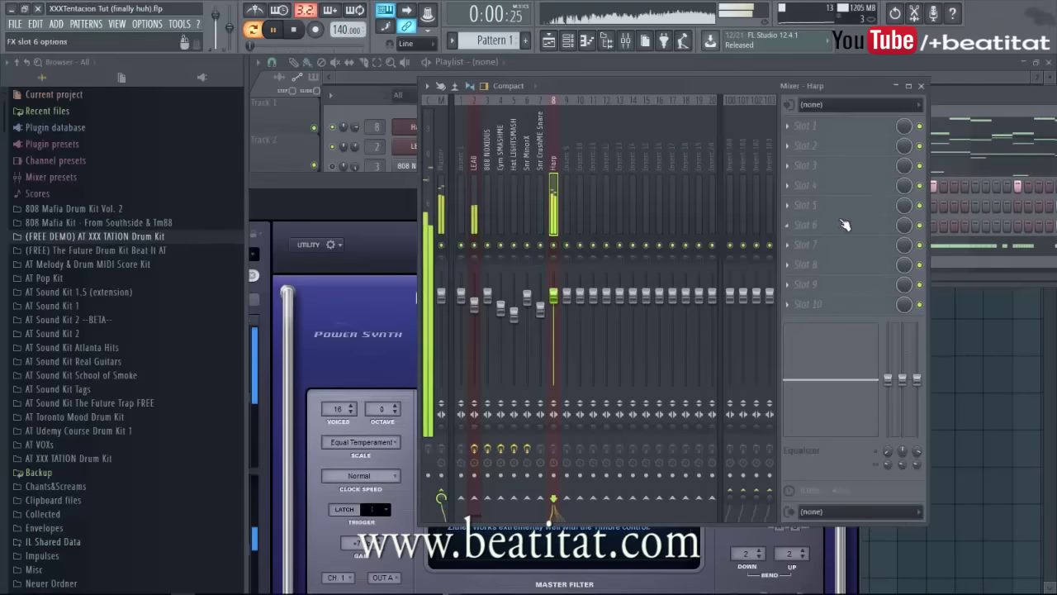
drag(559, 304, 555, 332)
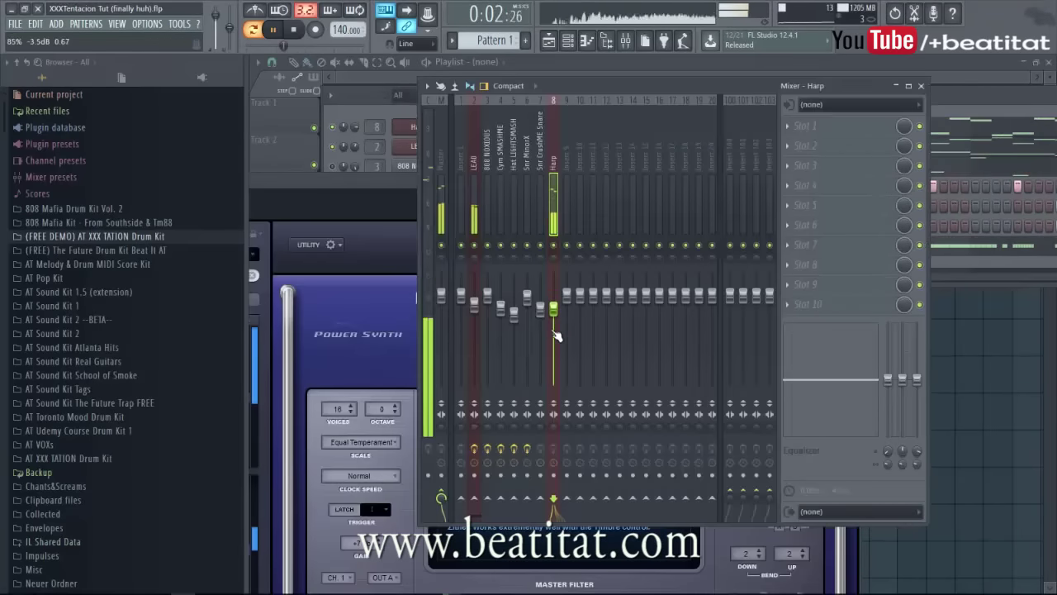
click(475, 206)
click(461, 206)
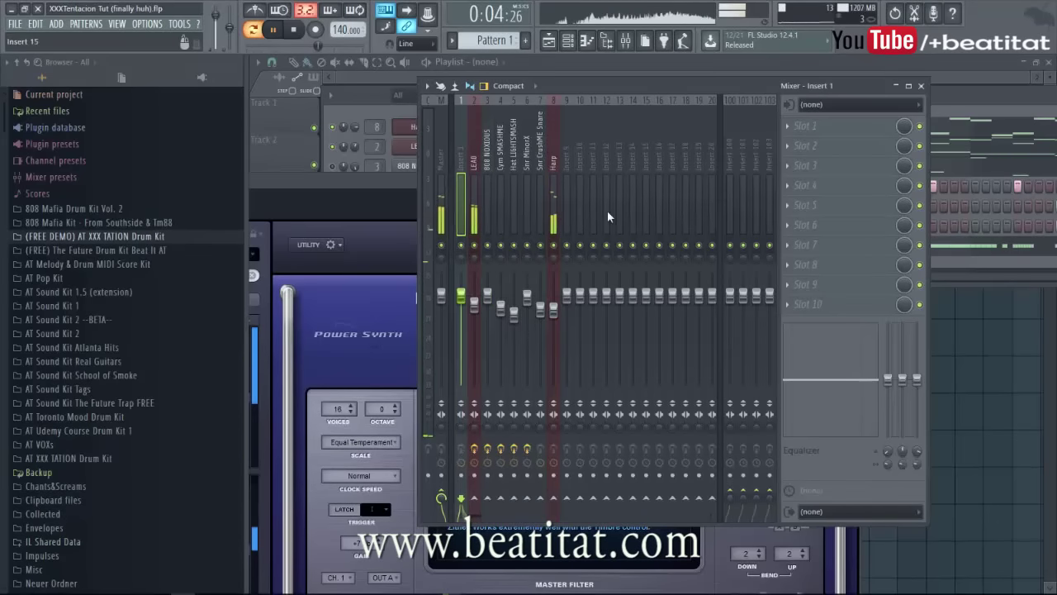
Unmute all channels in the rack and lower the Harp mixer fader to about -4.0 dB.
click(339, 153)
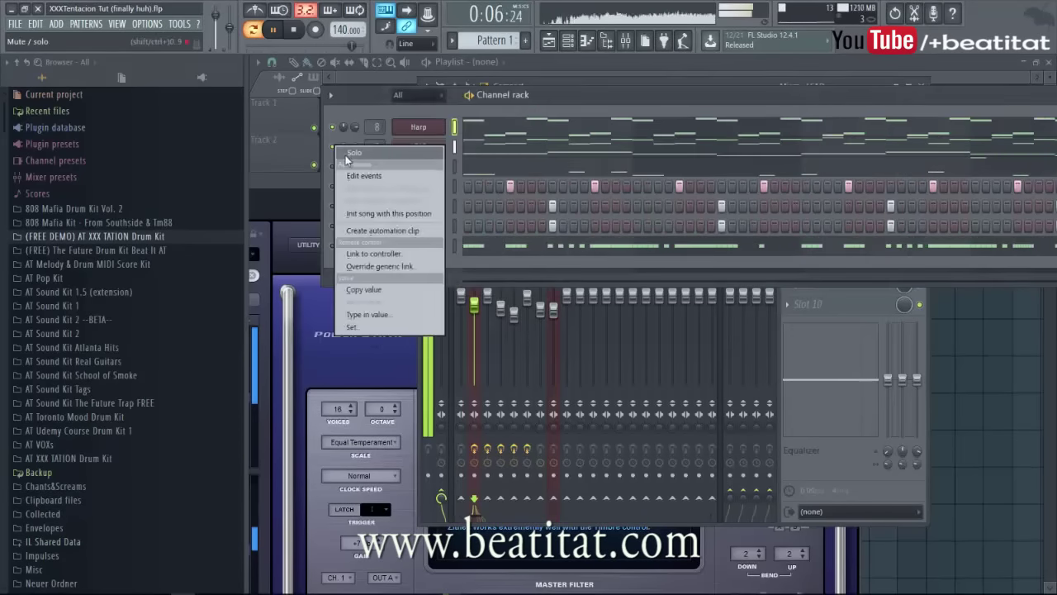
right_click(333, 148)
click(347, 157)
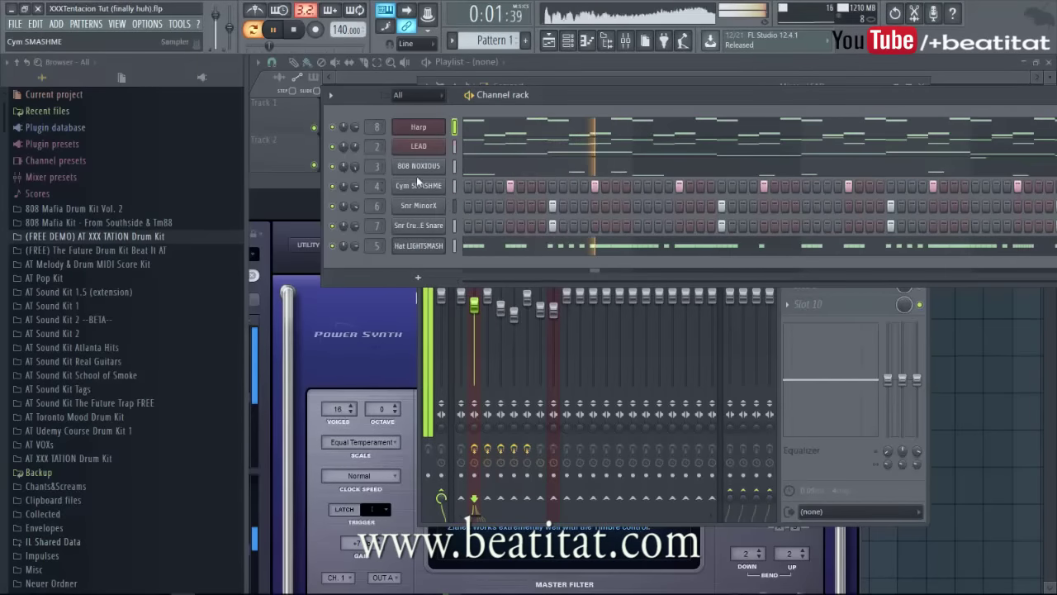
click(860, 473)
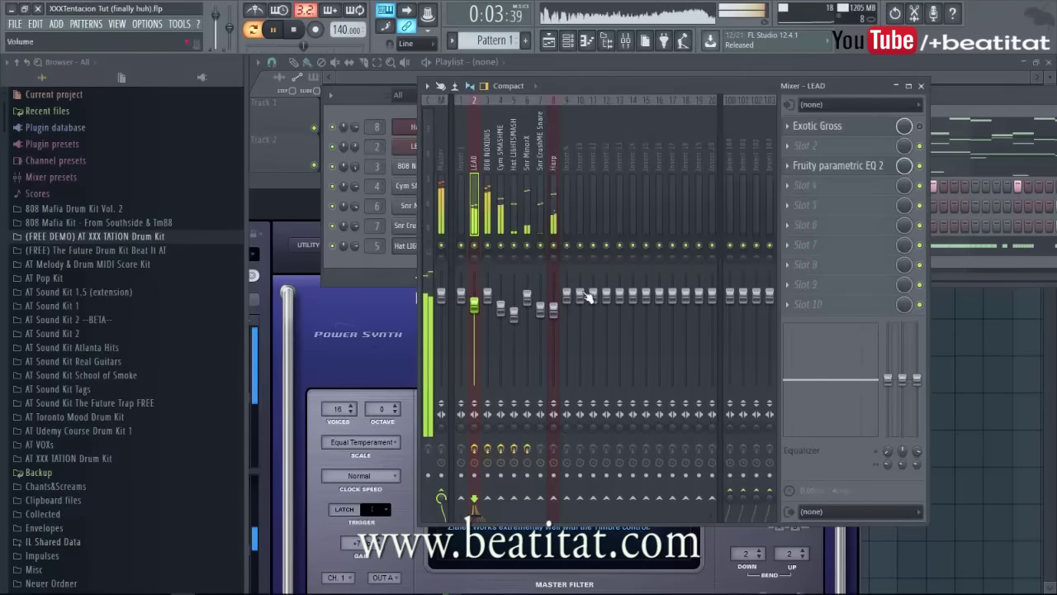
click(545, 224)
click(554, 312)
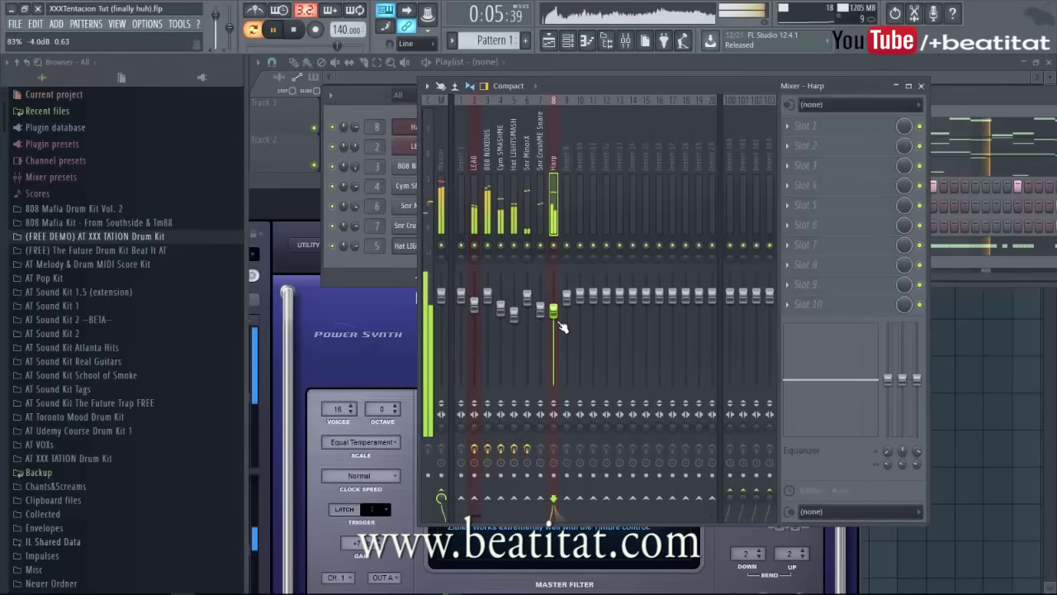
Solo the Harp mixer track, load Fruity Parametric EQ 2 in its first effect slot and stop playback.
right_click(553, 245)
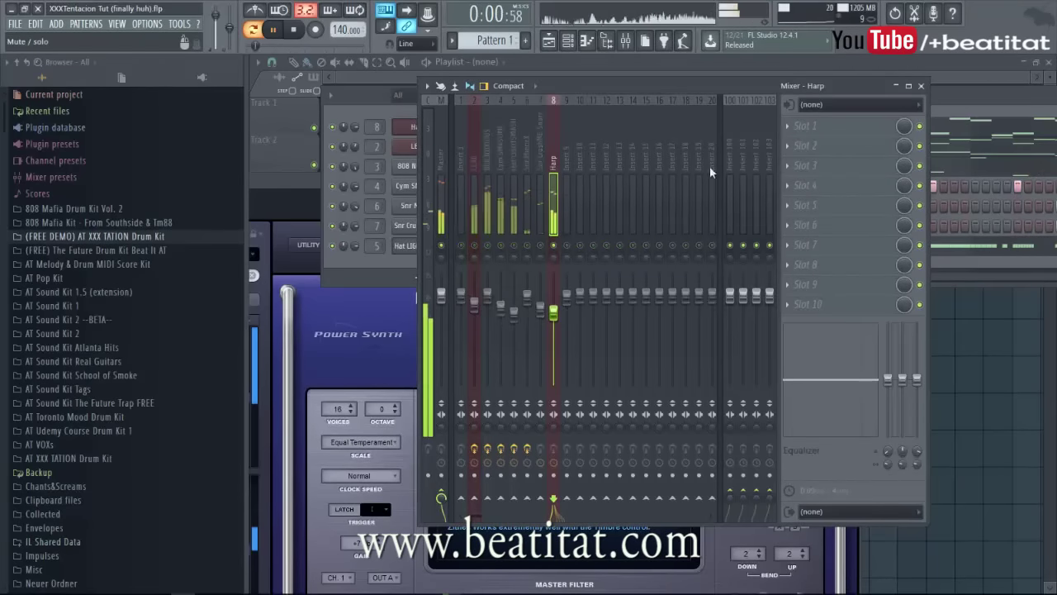
click(837, 124)
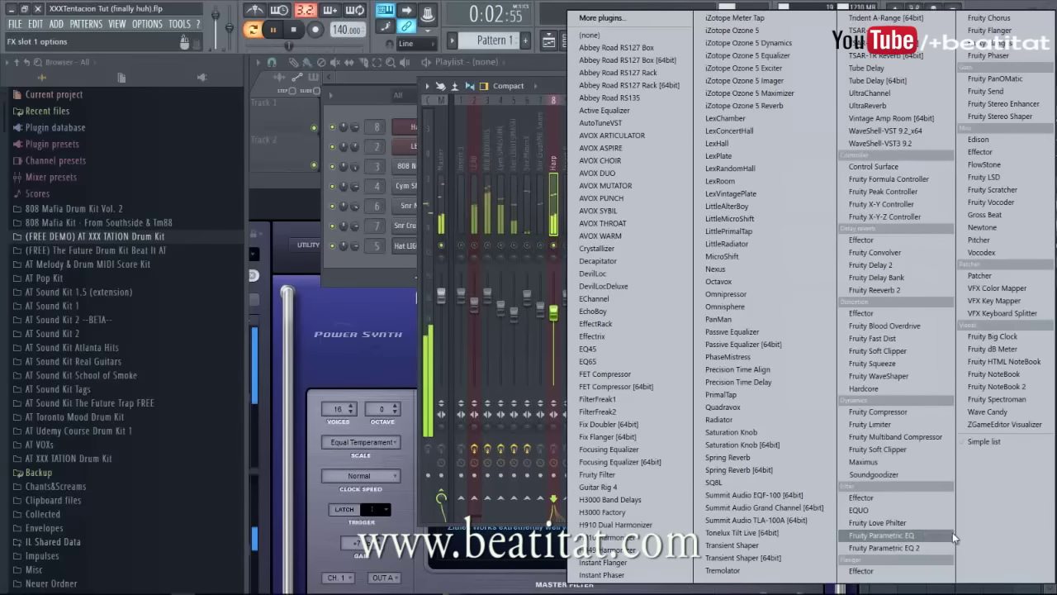
click(926, 543)
key(space)
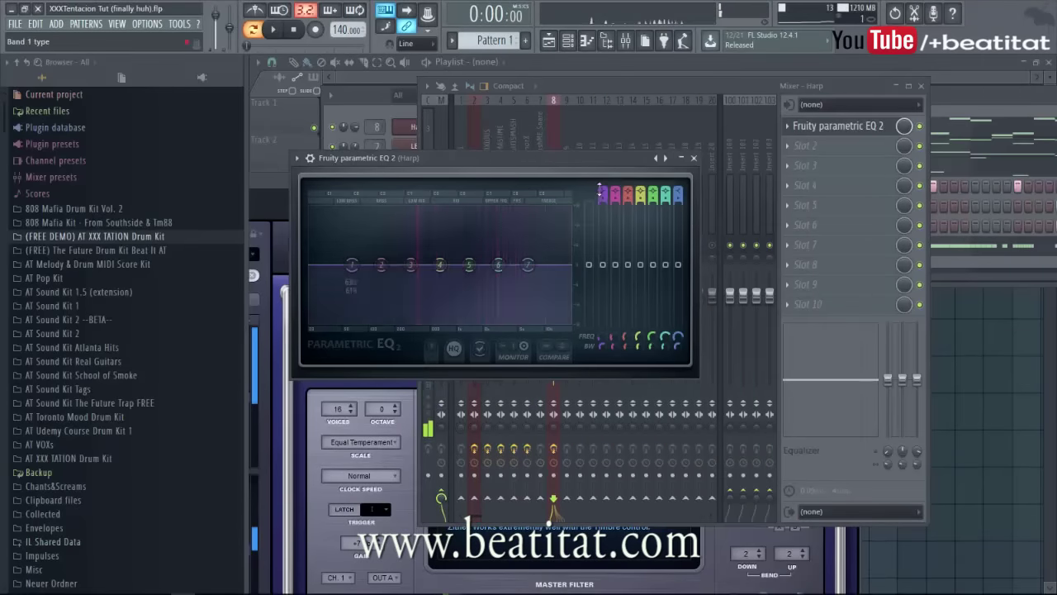
Shape the Harp EQ with a high pass on band 1, slight boosts on bands 4 and 5, and band 7 higher in frequency.
drag(600, 189, 599, 199)
drag(354, 266, 401, 281)
drag(494, 277, 479, 261)
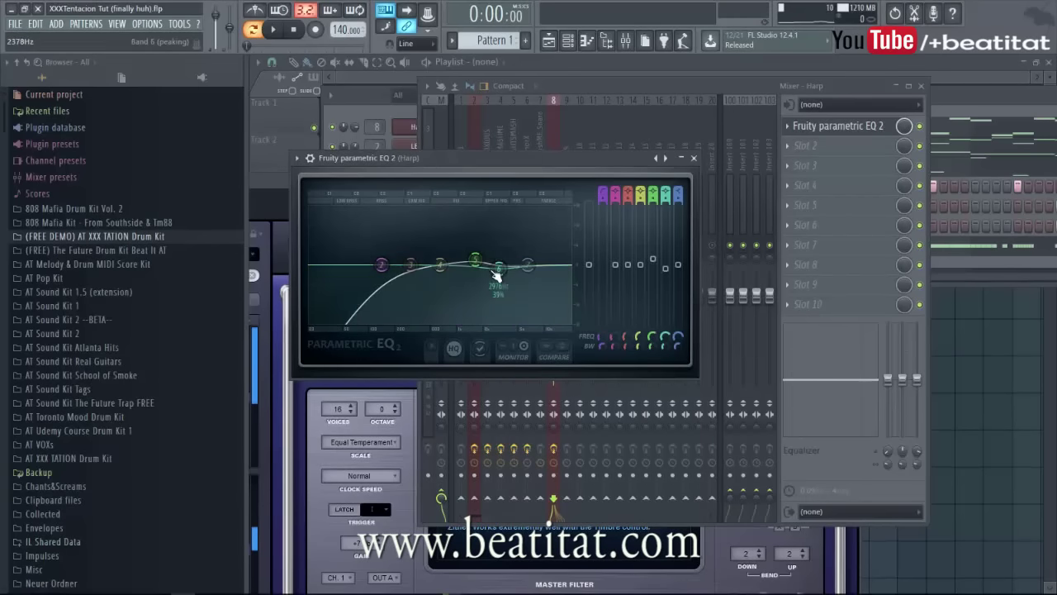
drag(528, 265, 568, 269)
drag(443, 266, 426, 256)
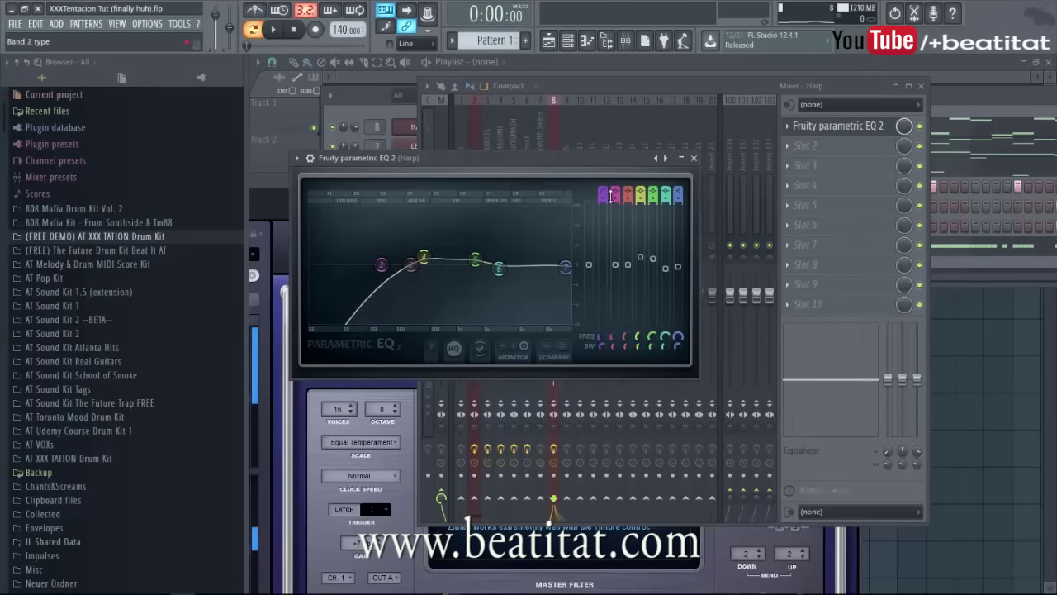
Set the Harp EQ's band 1 high pass to about 97 Hz and shift band 6 higher in frequency.
drag(604, 199, 604, 190)
drag(382, 266, 369, 266)
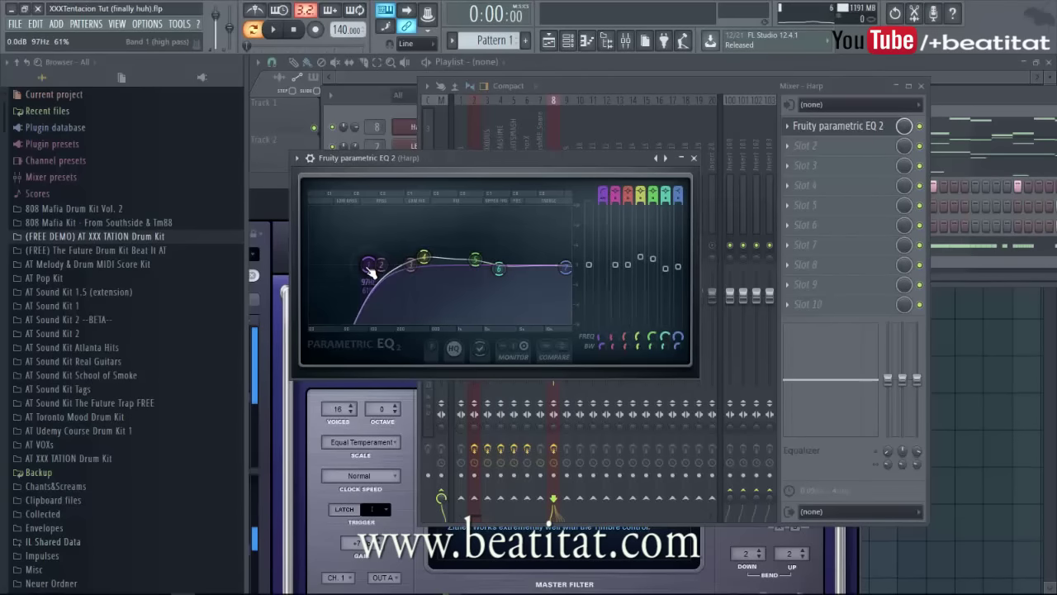
drag(528, 277, 557, 269)
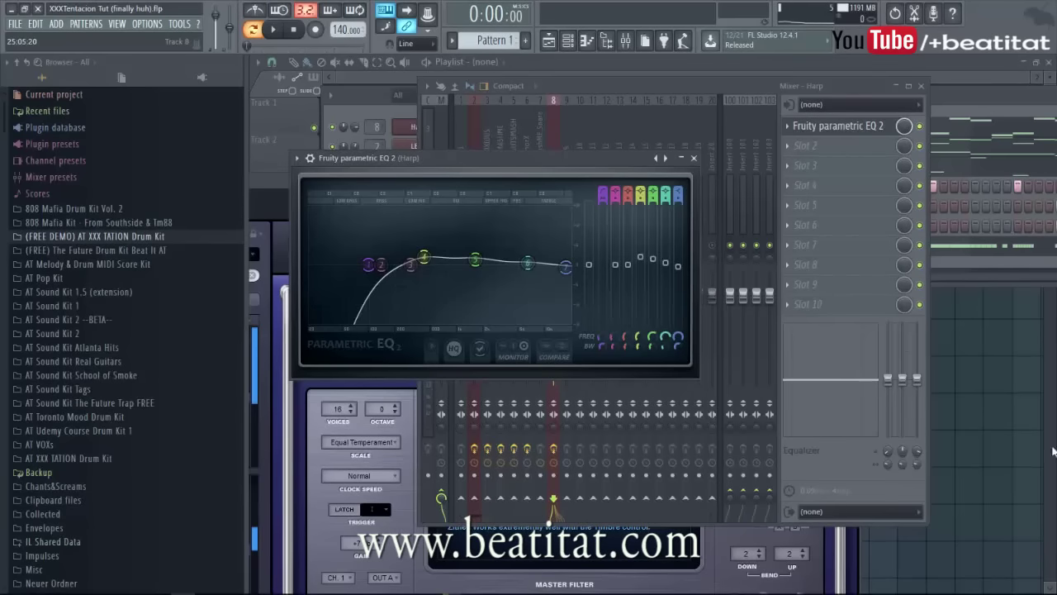
Load Maximus in slot 3 of the Harp mixer track.
click(990, 268)
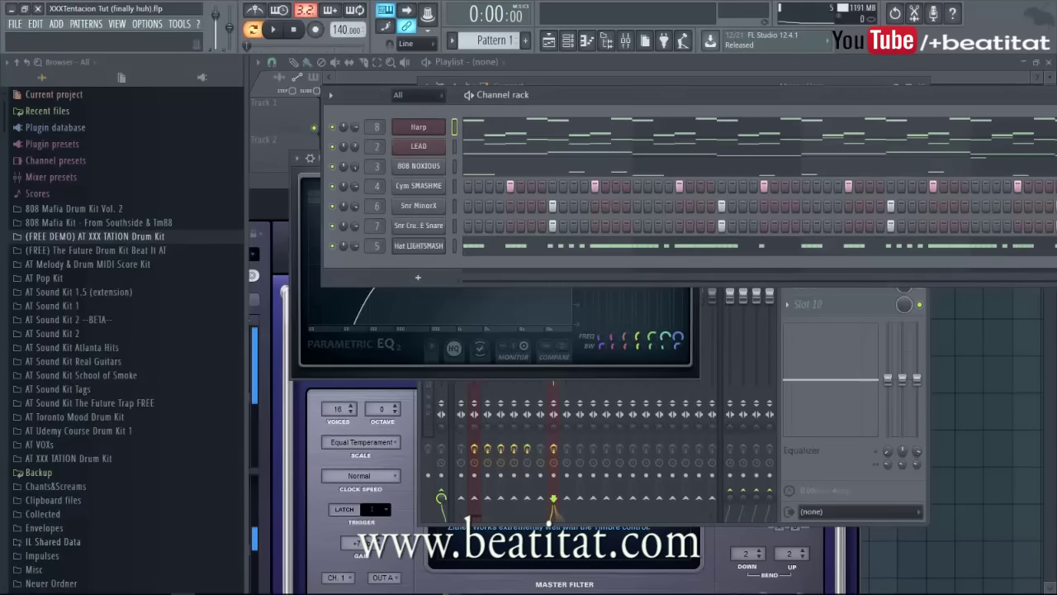
click(868, 440)
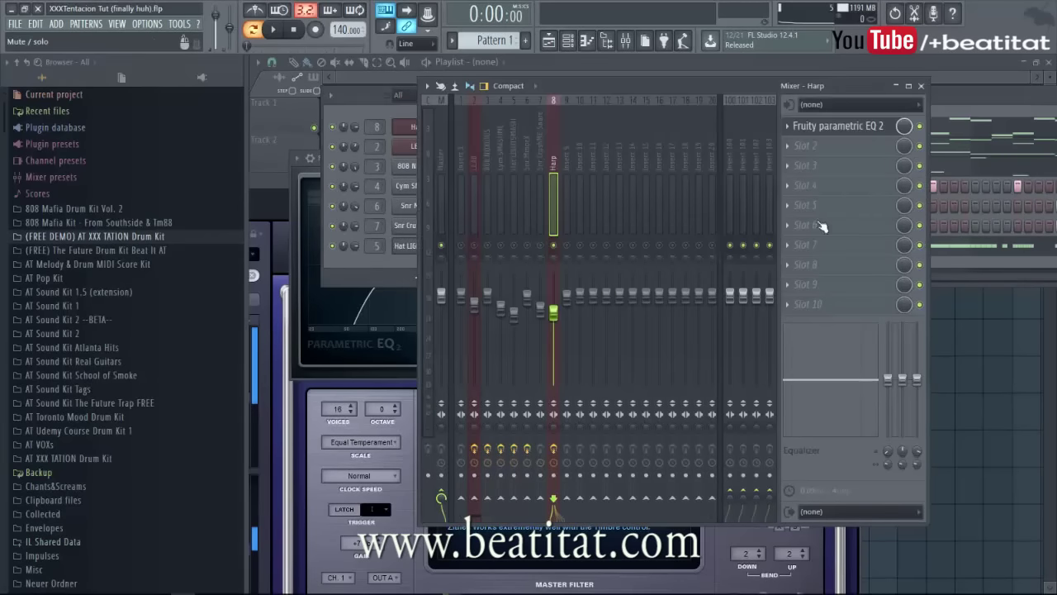
click(836, 175)
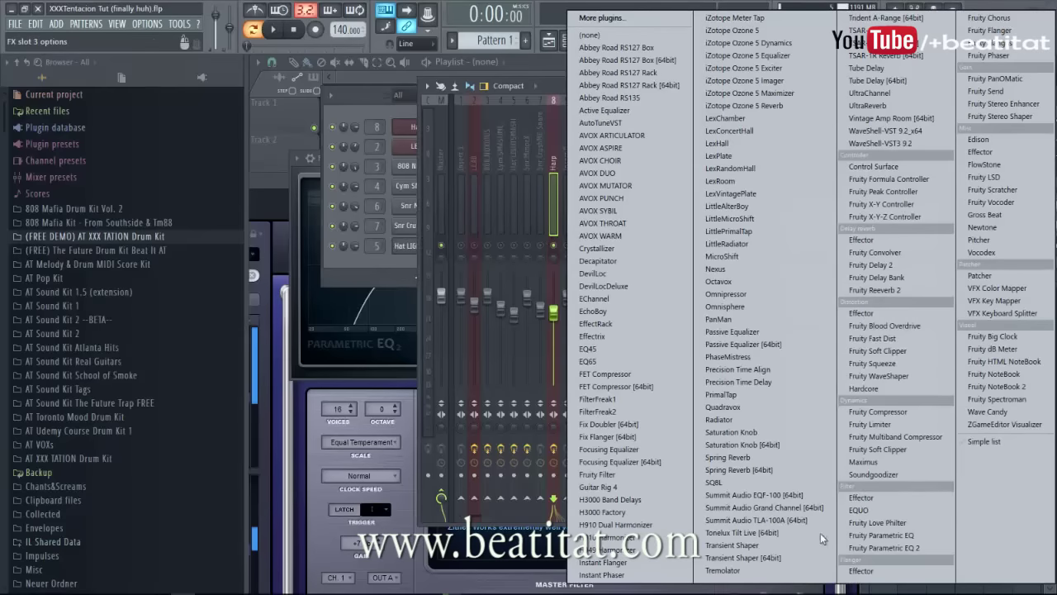
click(878, 460)
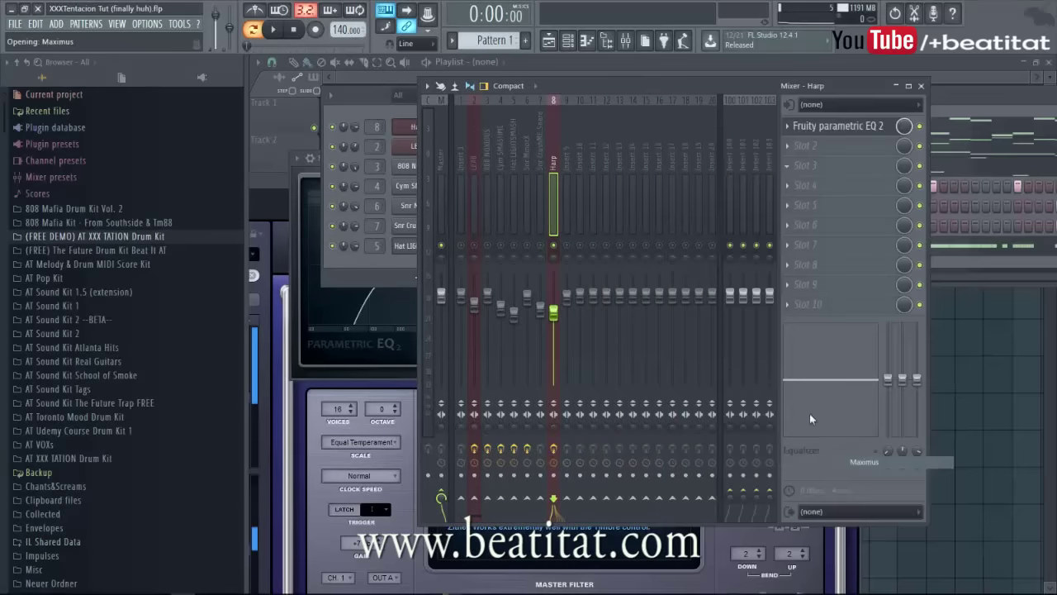
Play the pattern with Maximus band solo on and reshape the LOW band's compression curve, with its knee at about -6.0 dB.
key(space)
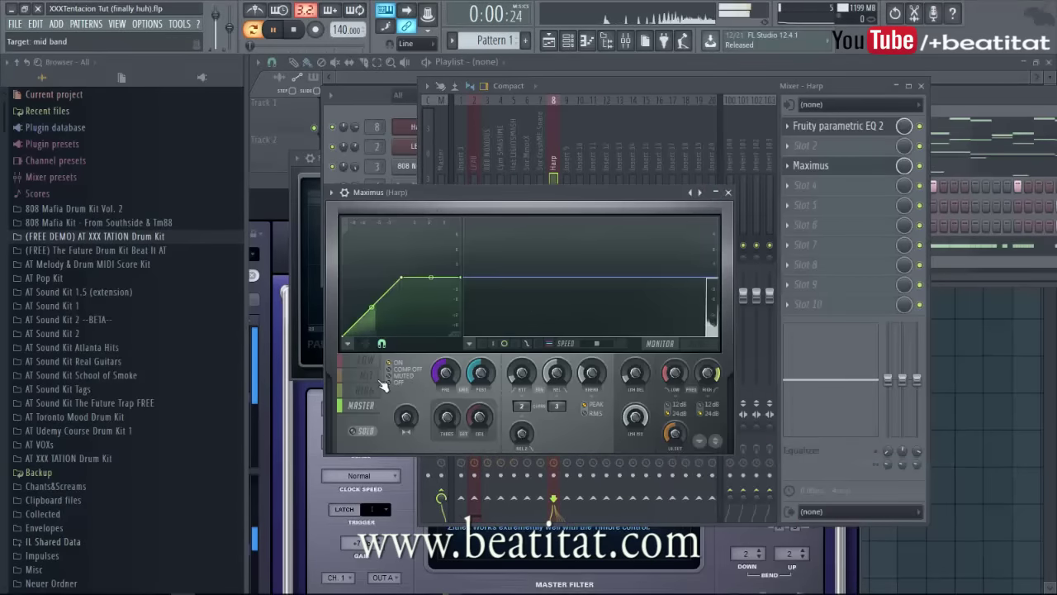
click(364, 390)
click(365, 361)
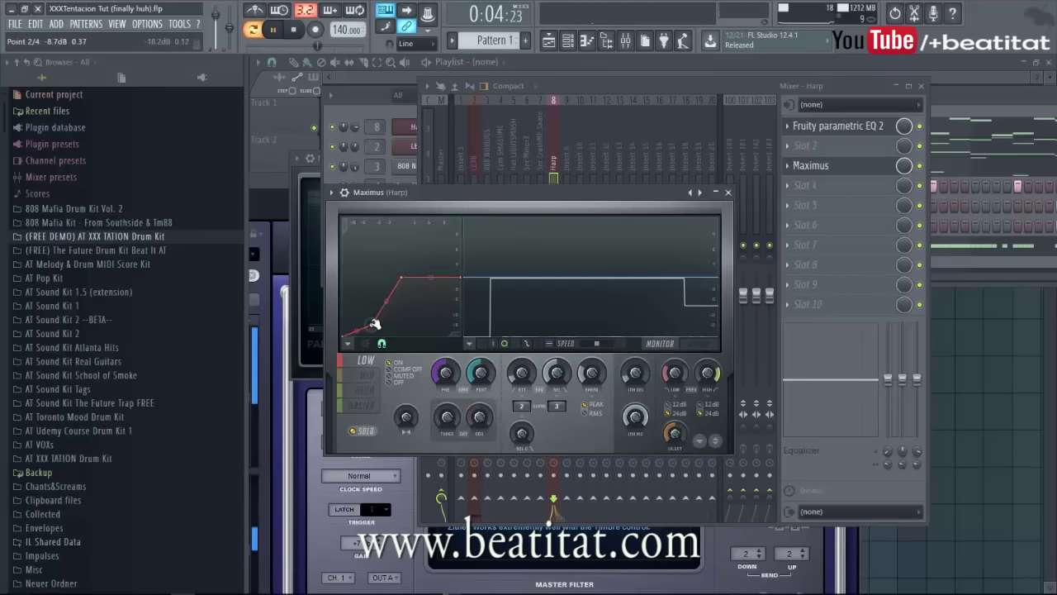
drag(402, 278, 413, 278)
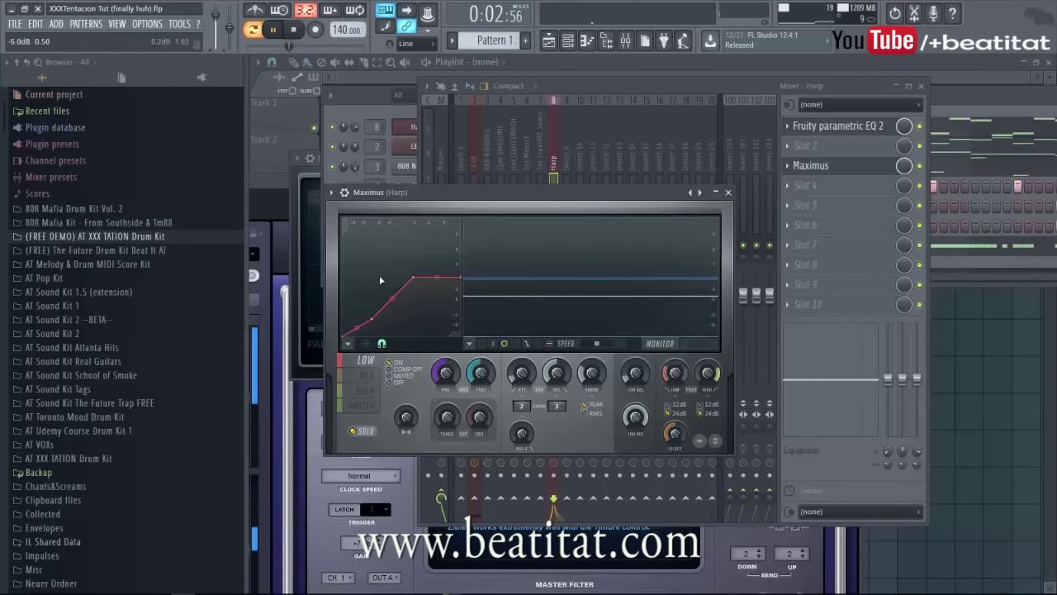
Select the MID band, stop playback, switch Maximus to the bands view and try a higher MID gain before resetting it.
click(366, 374)
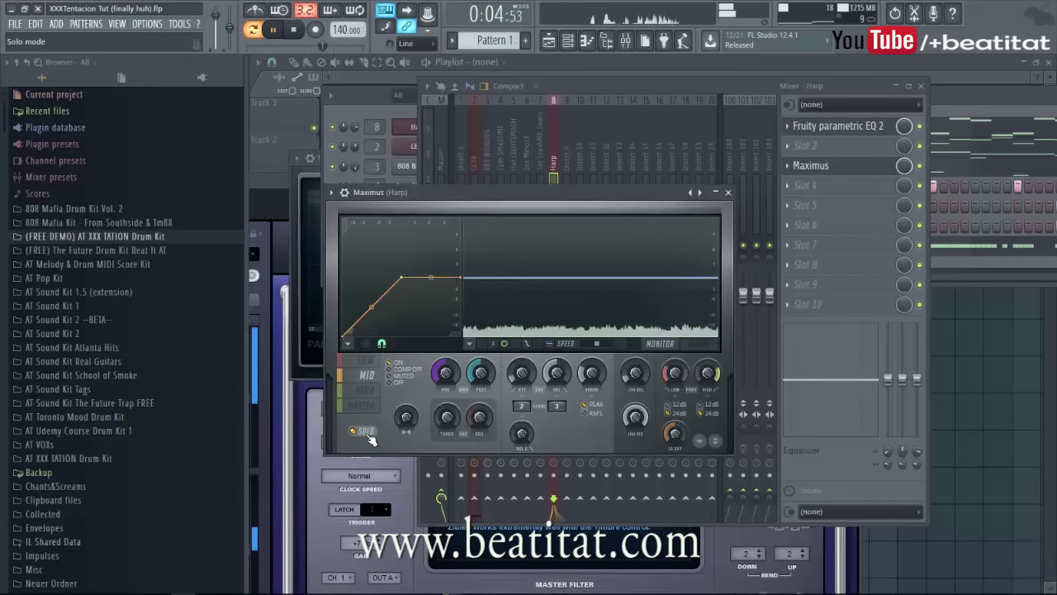
key(space)
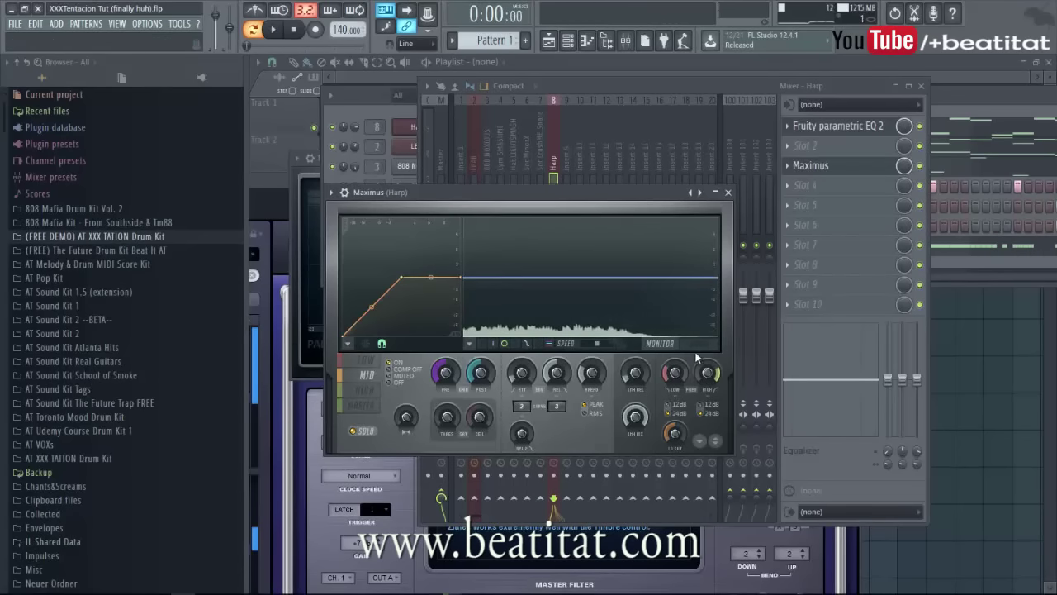
click(506, 343)
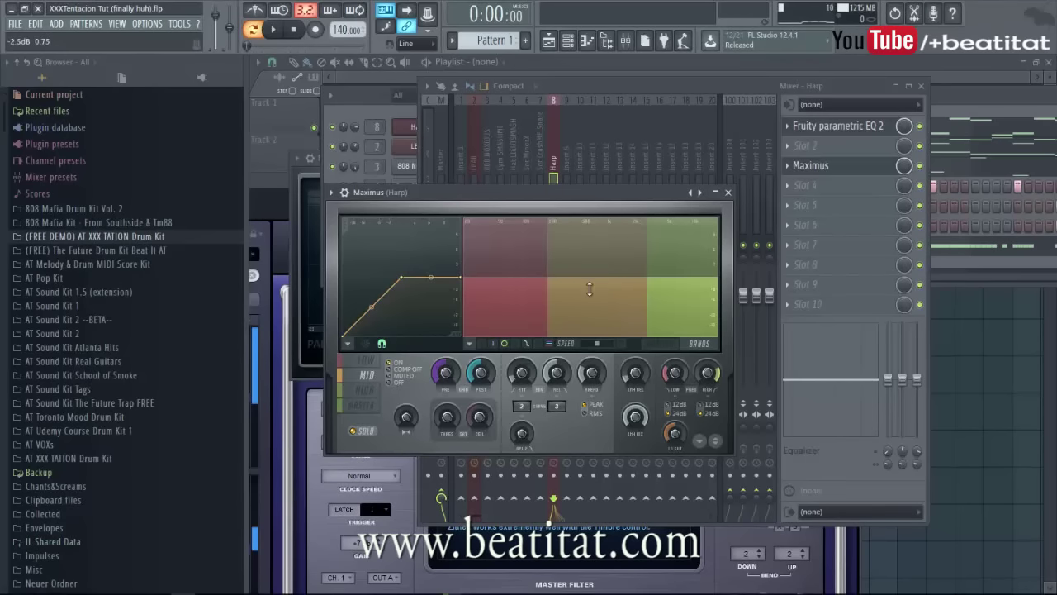
drag(607, 271, 654, 199)
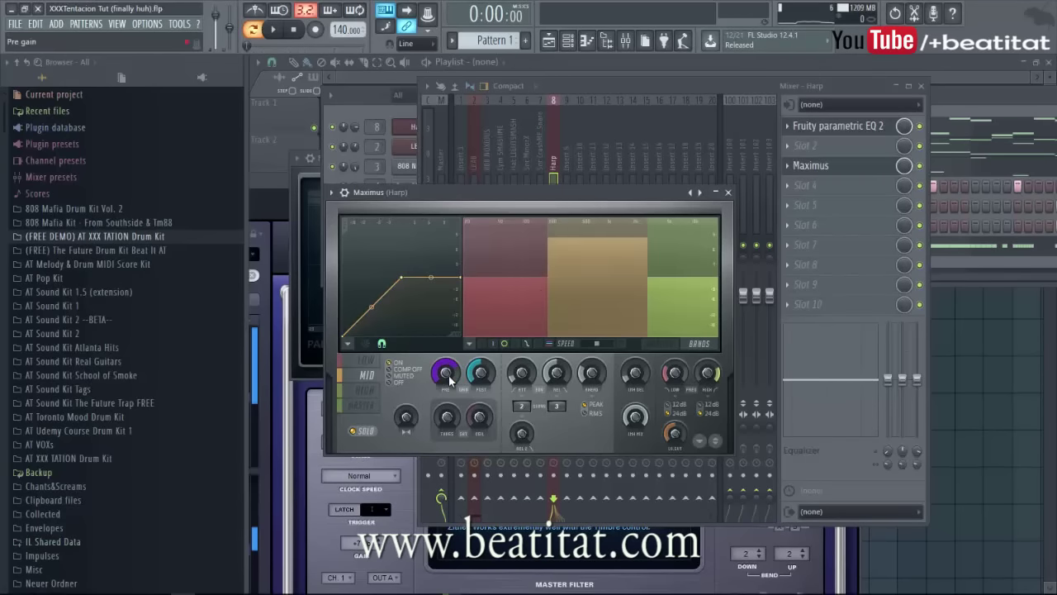
drag(575, 276, 518, 345)
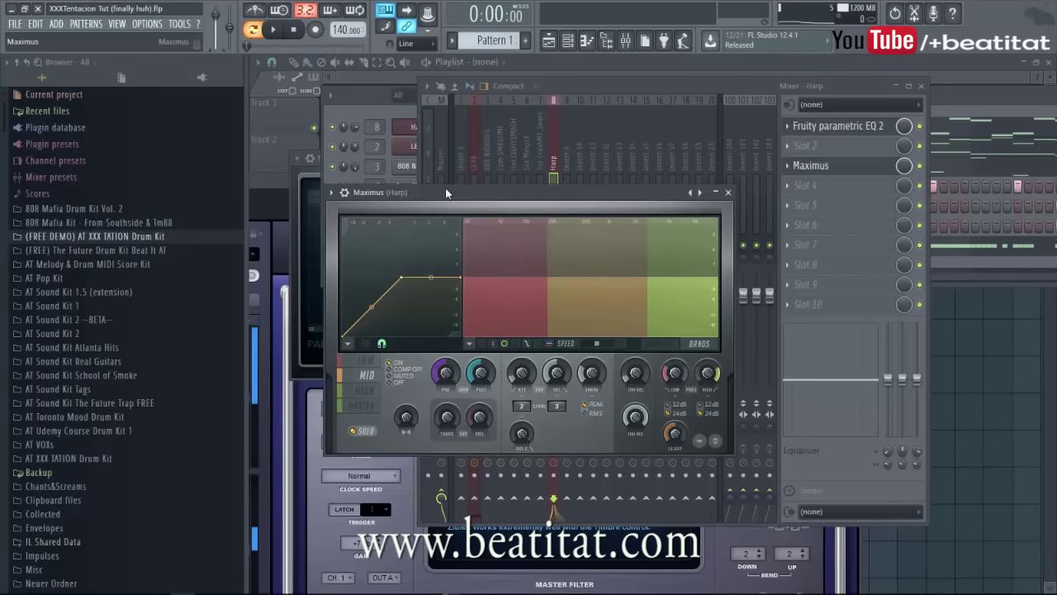
Reshape the HIGH band's compression curve in Maximus during playback with a point at about -6.6 dB, check the MASTER band and close Maximus.
drag(445, 187, 534, 137)
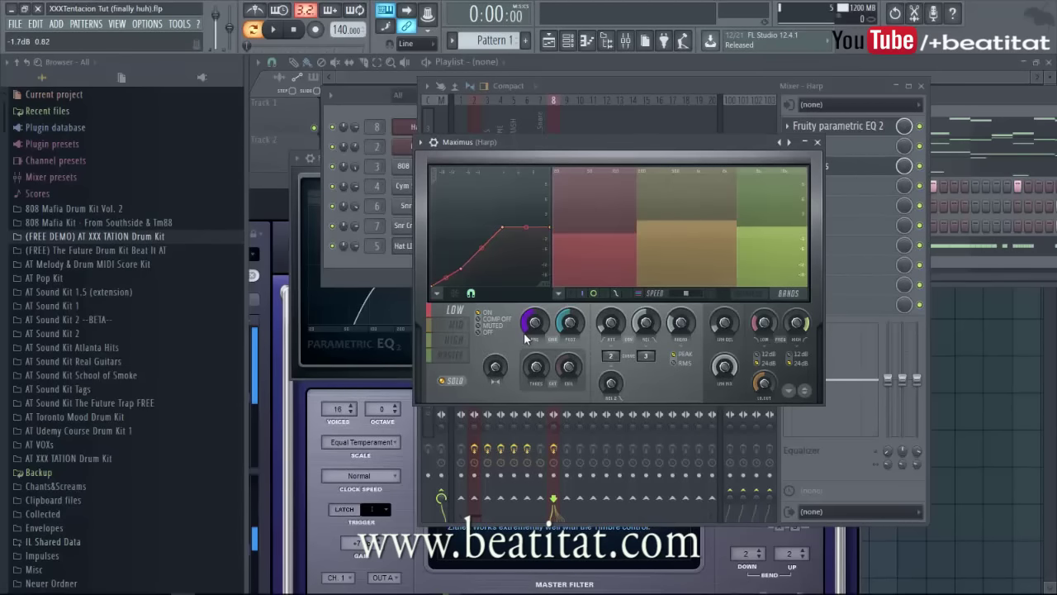
click(452, 345)
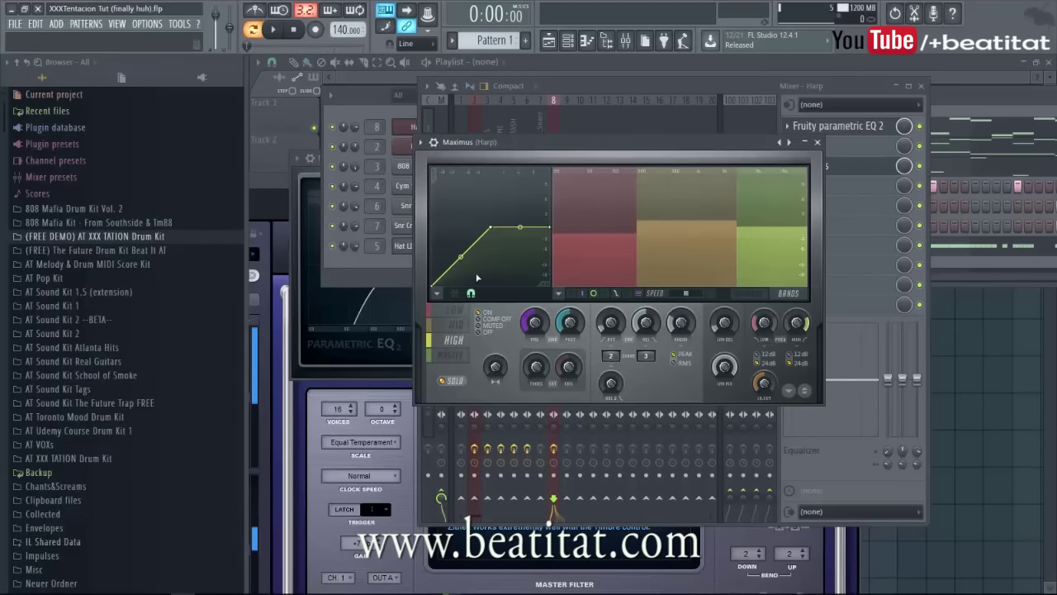
key(space)
drag(460, 257, 469, 240)
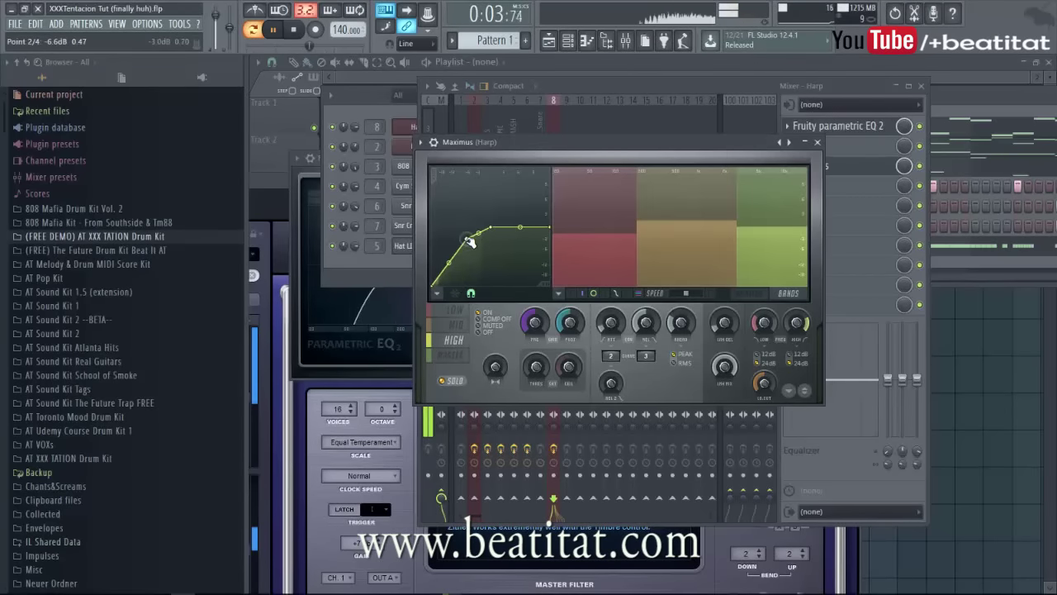
click(460, 356)
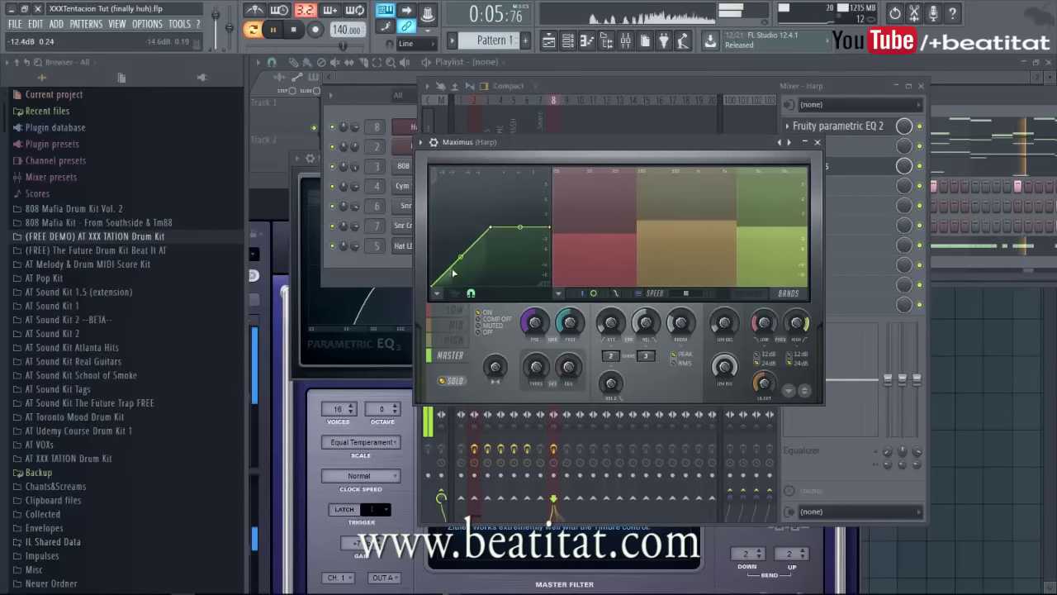
click(818, 142)
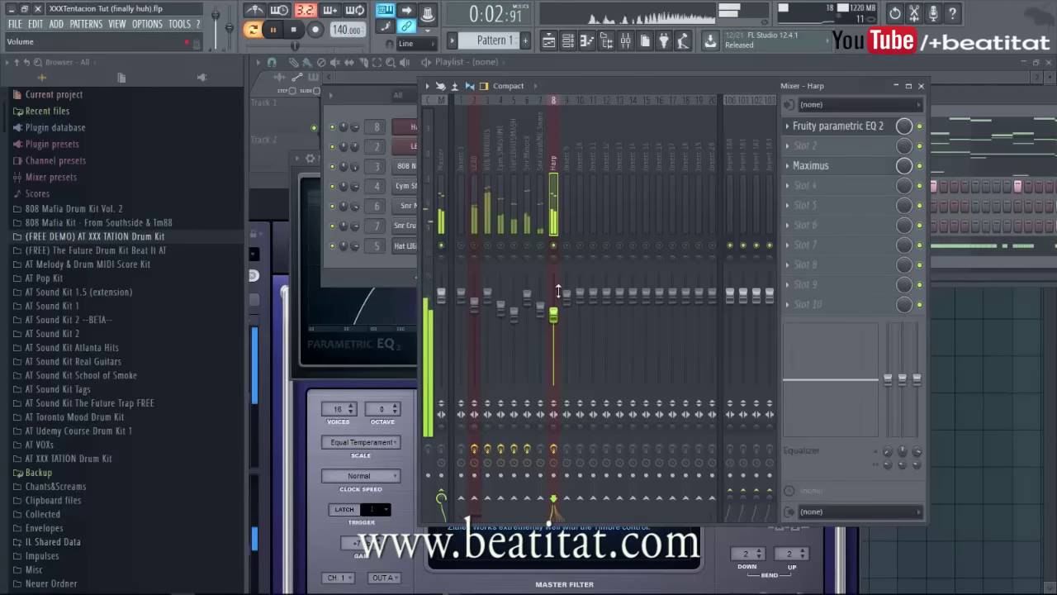
Load Fruity Fast Dist in slot 4 of the Harp mixer track and adjust its mix and pre gain.
click(805, 185)
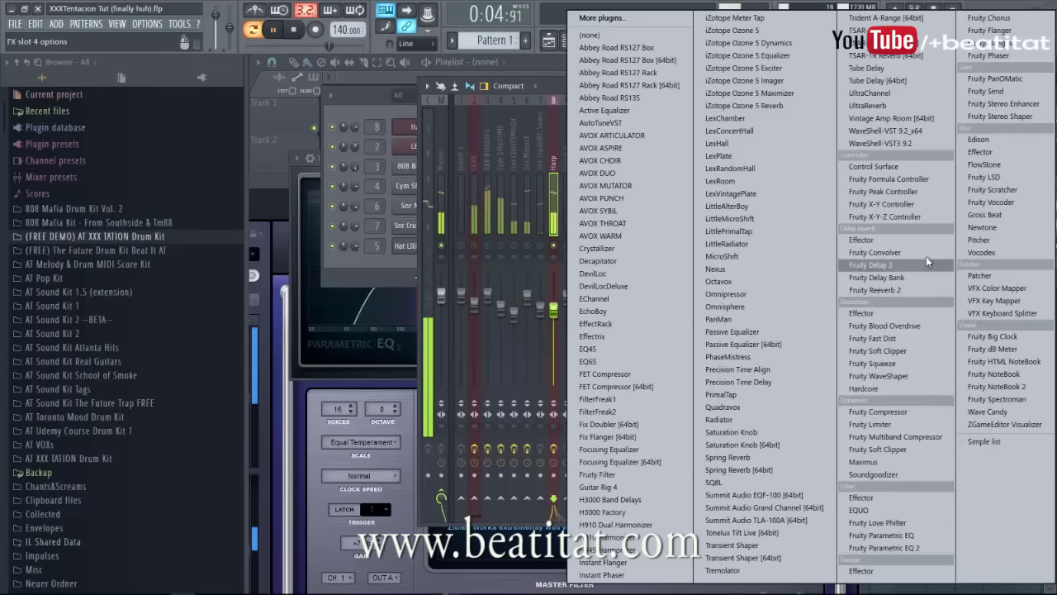
click(913, 337)
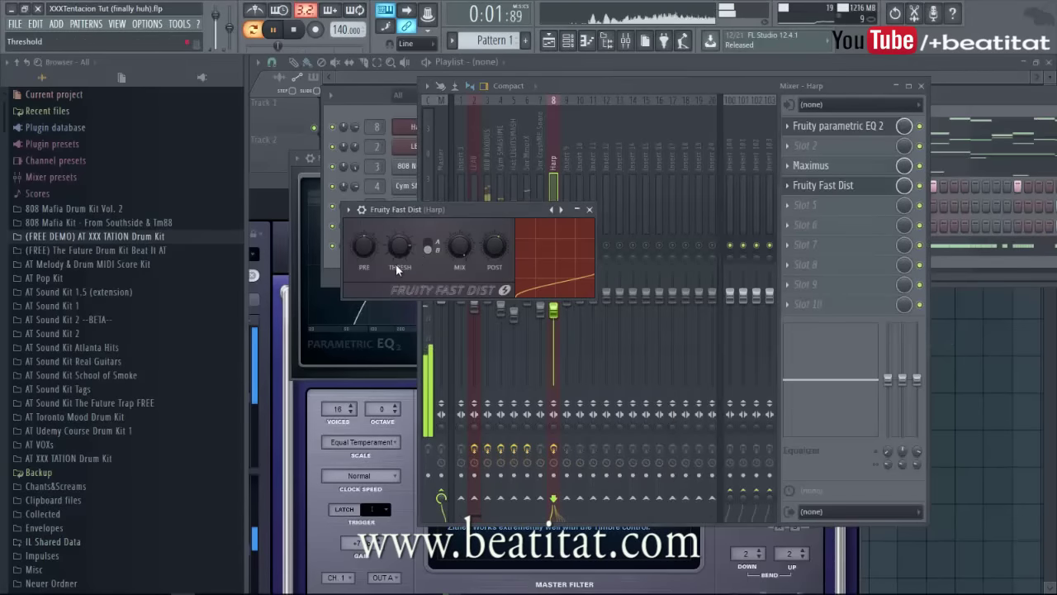
drag(460, 248, 458, 275)
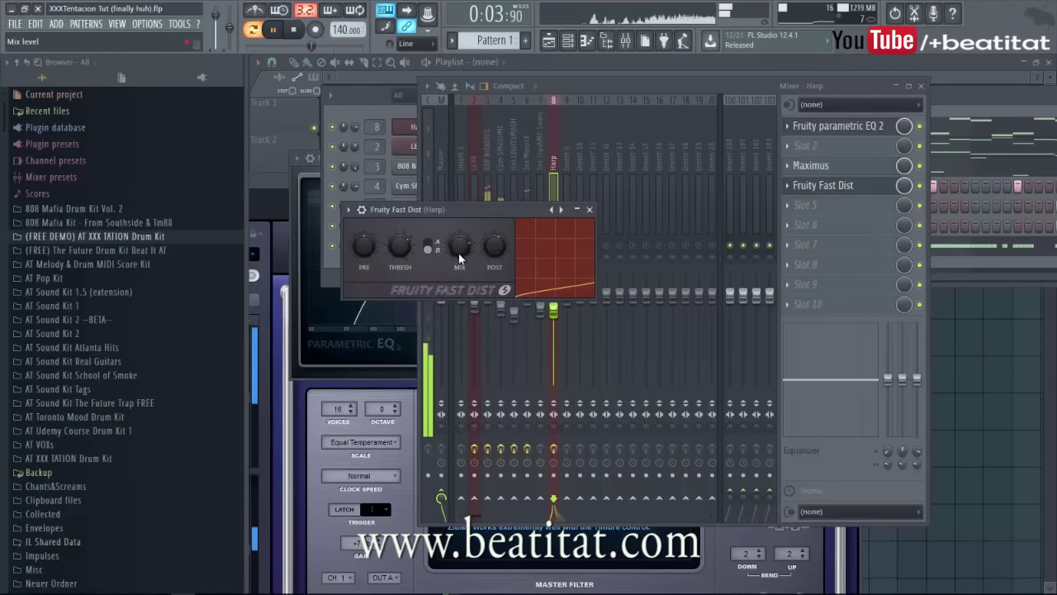
drag(371, 251, 382, 237)
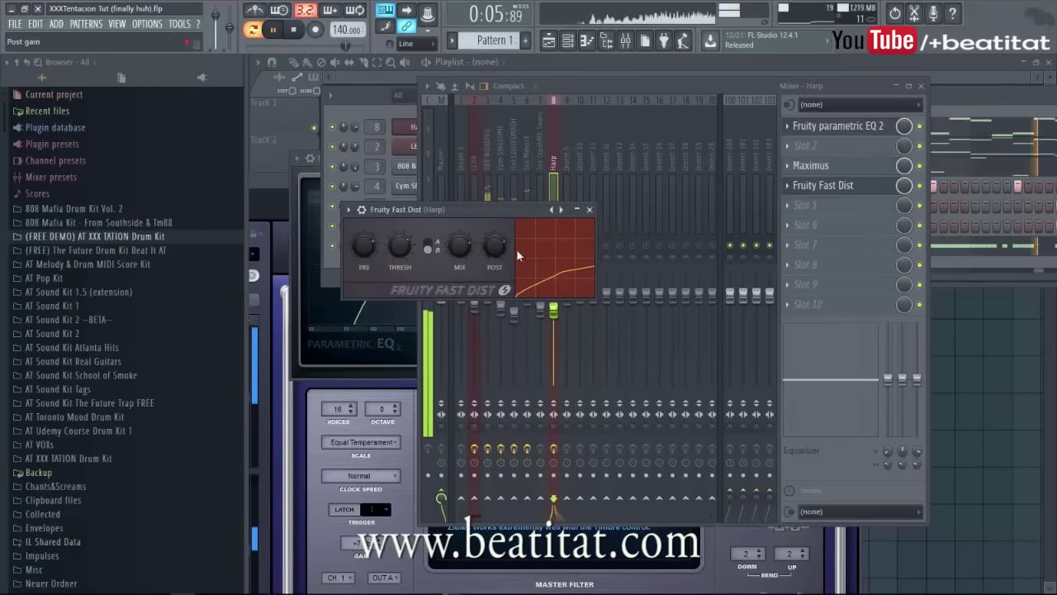
click(589, 209)
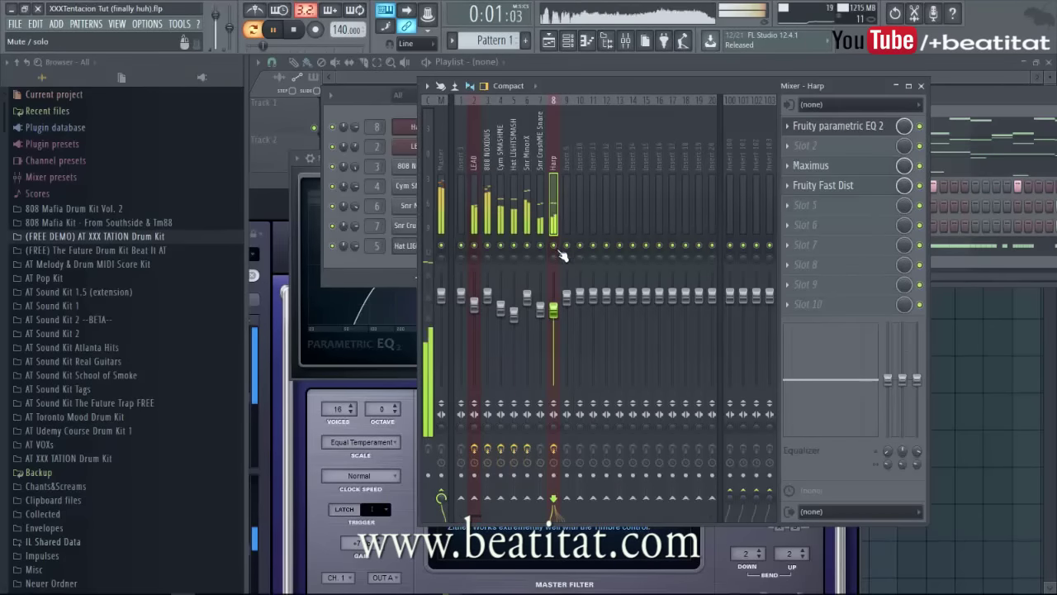
Balance the Harp against the LEAD in the playing mix, bringing the Harp fader to about -4.1 dB, and stop playback.
mouse_move(560, 318)
mouse_down()
mouse_move(574, 287)
mouse_move(553, 331)
mouse_move(563, 300)
mouse_up()
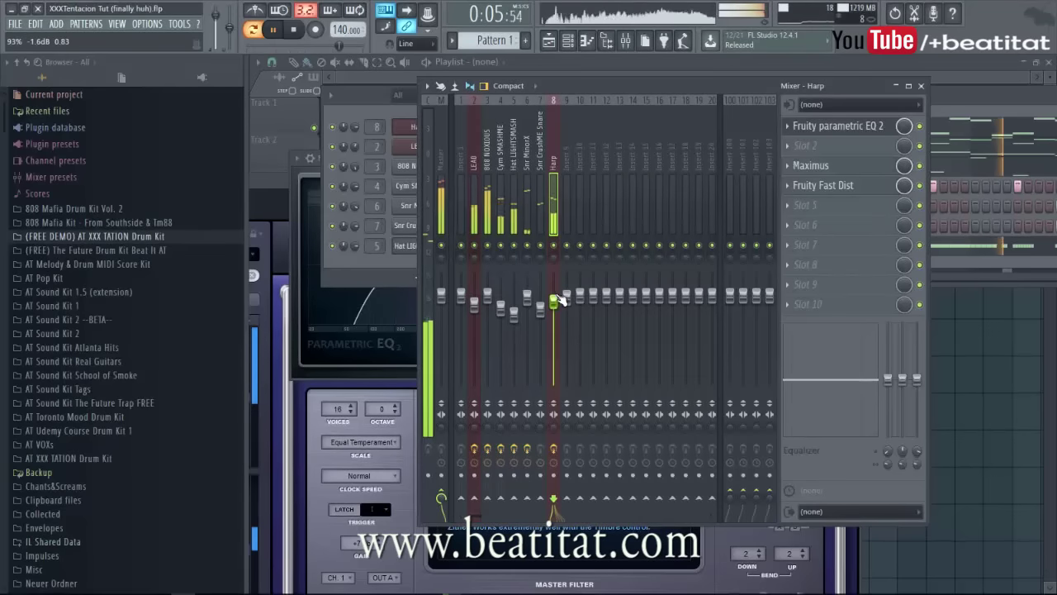
click(477, 246)
click(480, 241)
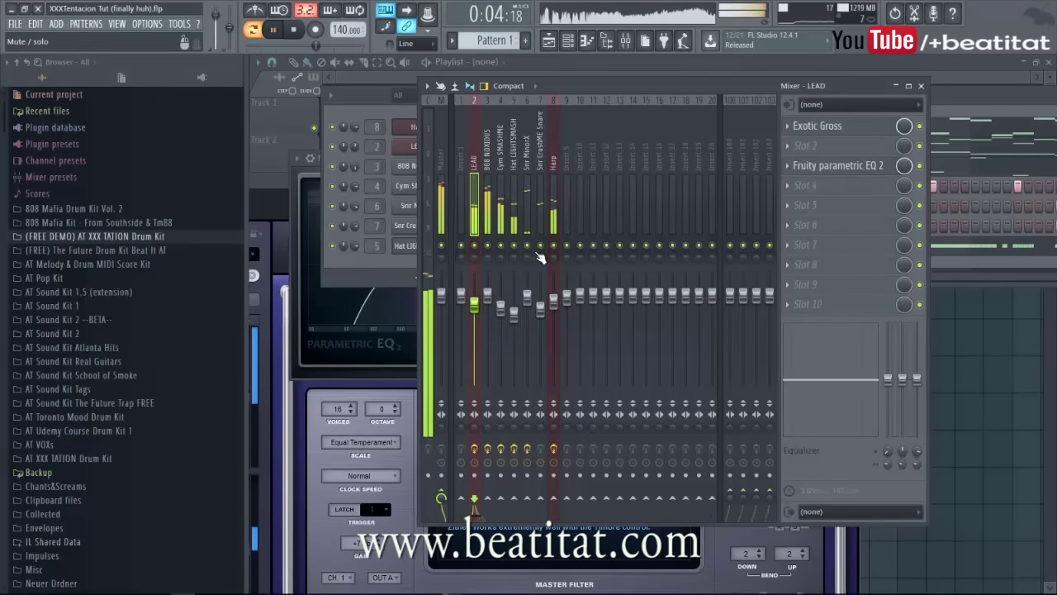
click(555, 217)
drag(555, 317, 555, 328)
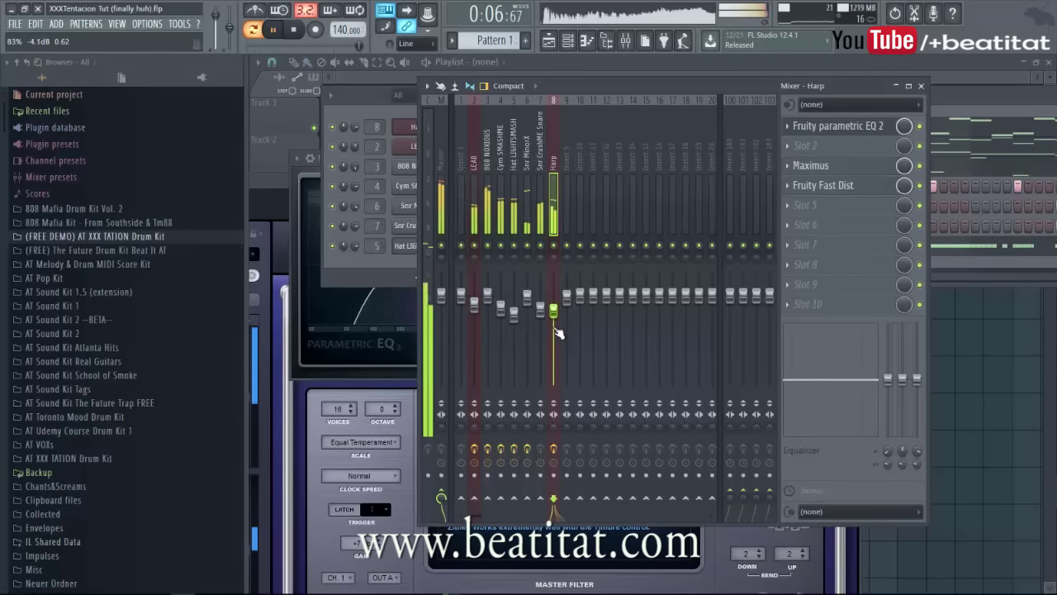
click(478, 315)
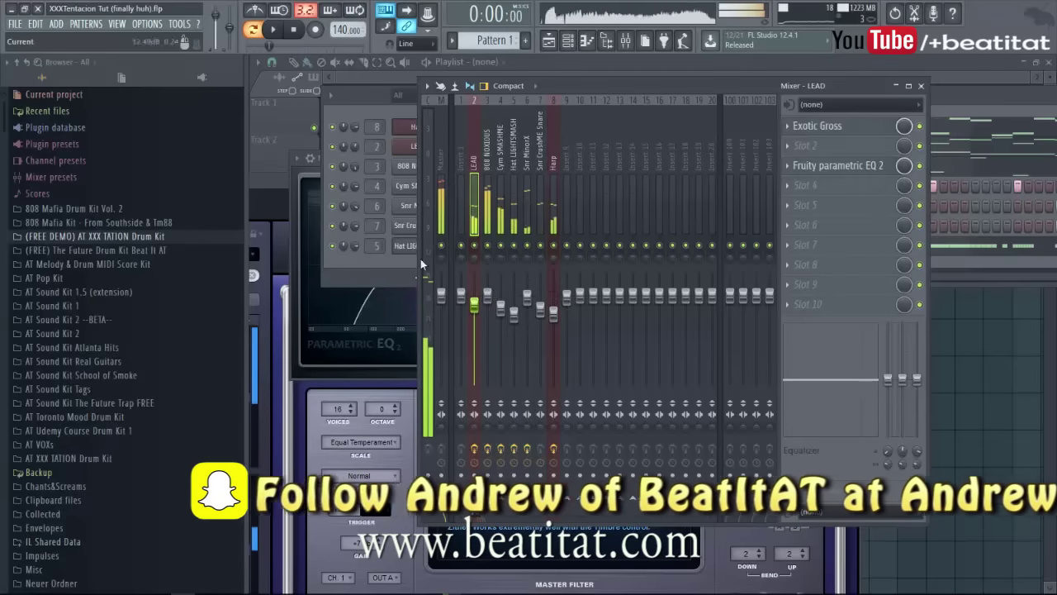
key(space)
Audition cymbals from AT Sound Kit 1 and add Cym - Orch Crash as a new channel below Hat LIGHTSMASH.
click(395, 260)
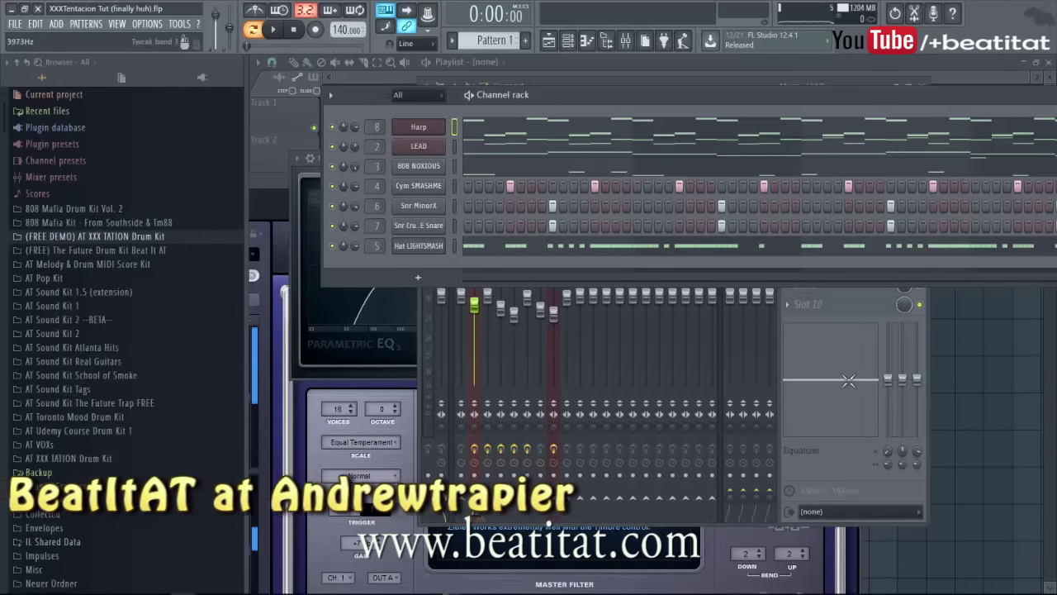
right_click(441, 126)
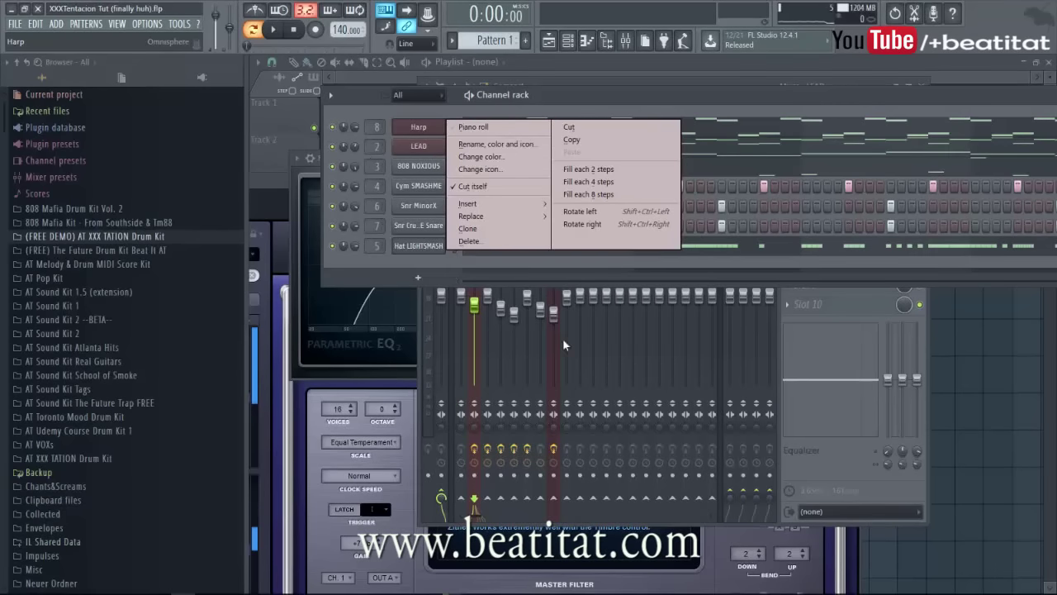
click(384, 261)
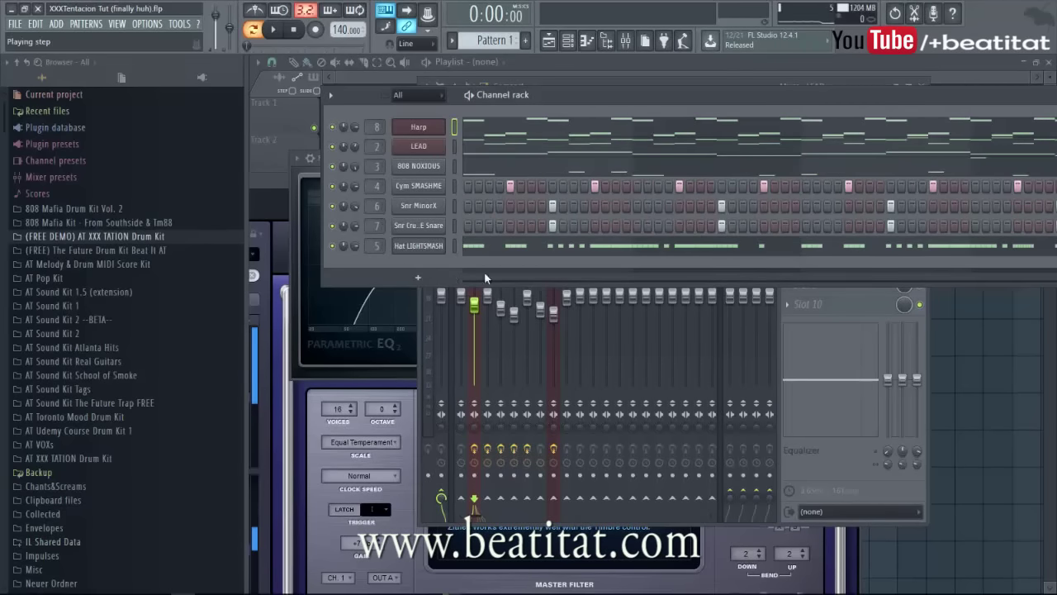
click(89, 307)
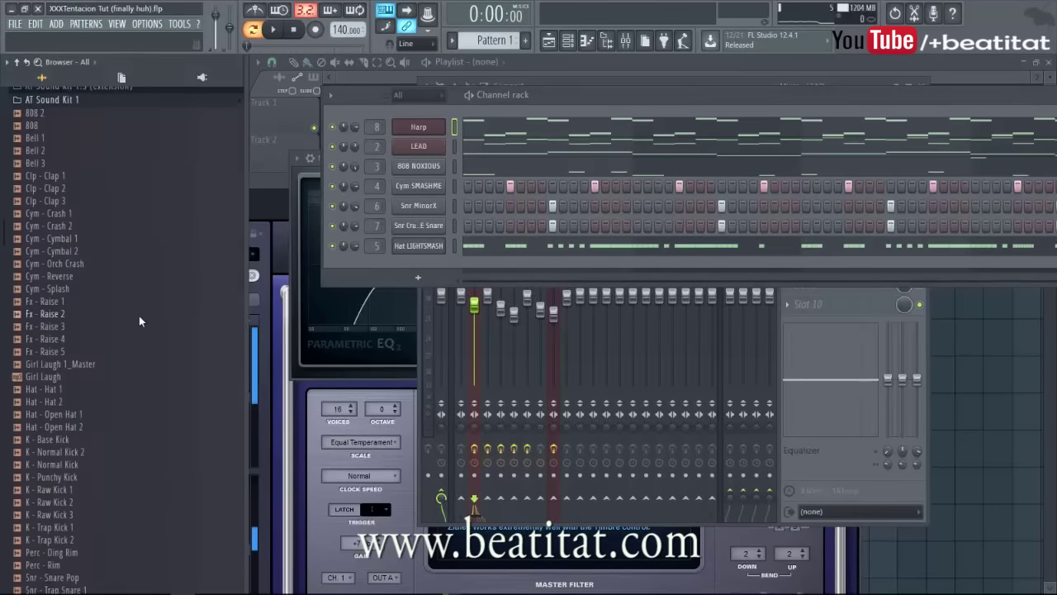
click(137, 234)
click(127, 245)
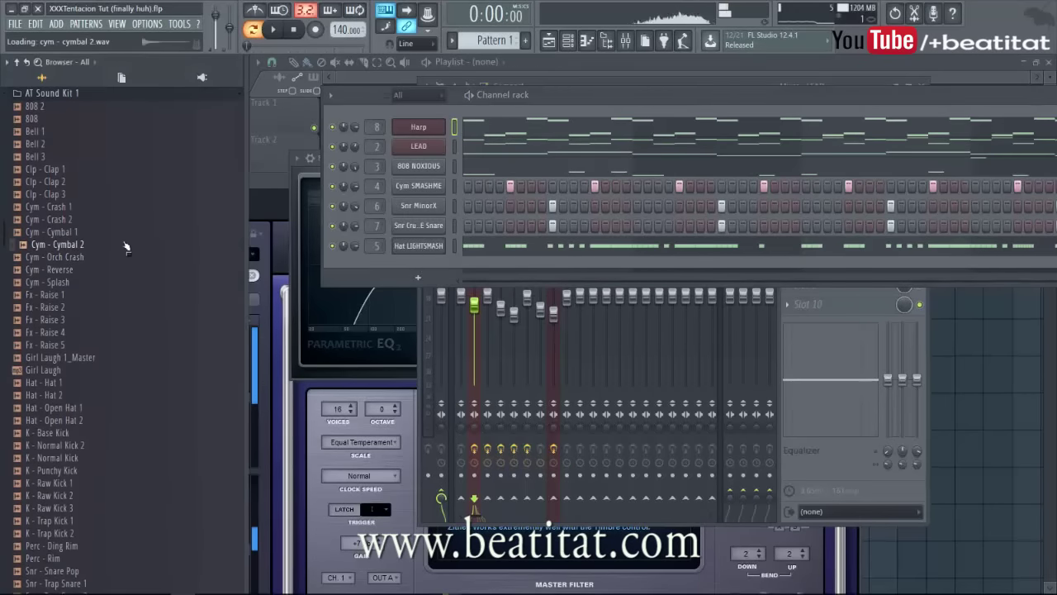
drag(127, 247, 170, 279)
drag(101, 260, 426, 266)
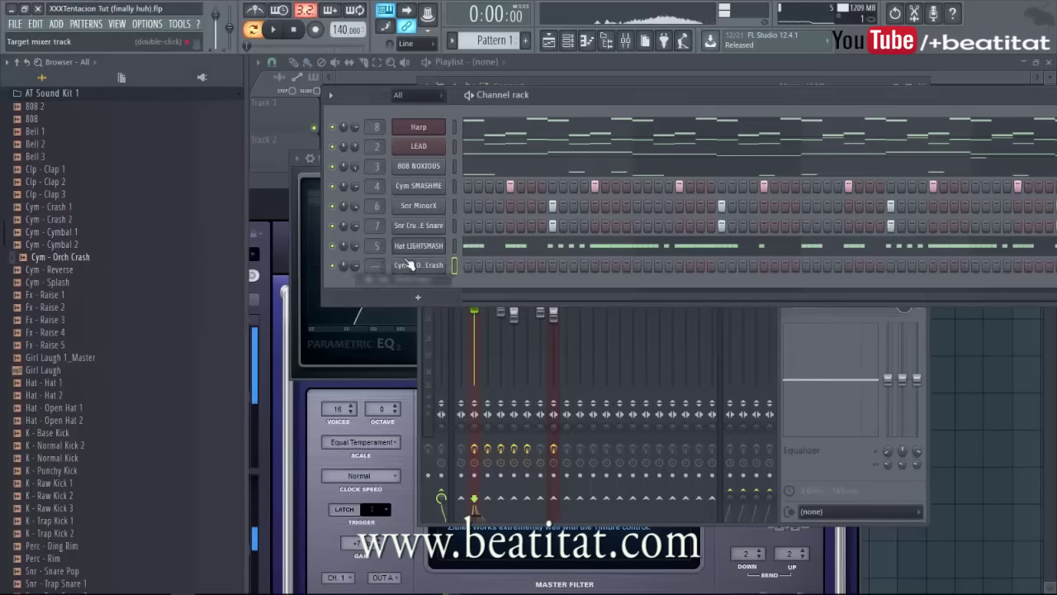
Place a Cym - Orch Crash hit on the pattern's first step, then normalize the sample and route it to mixer track 9.
key(space)
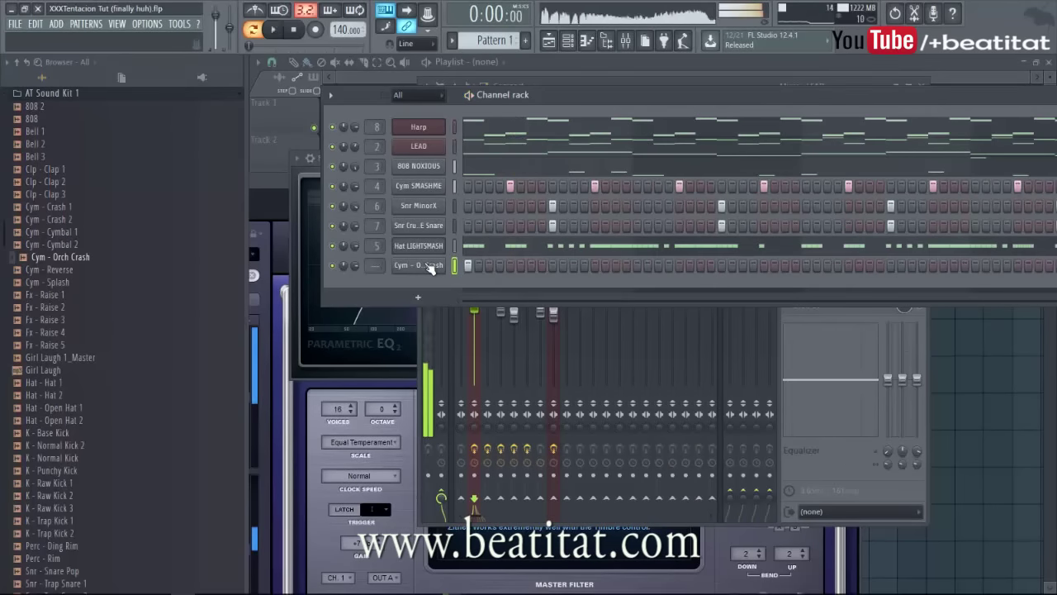
key(space)
click(428, 267)
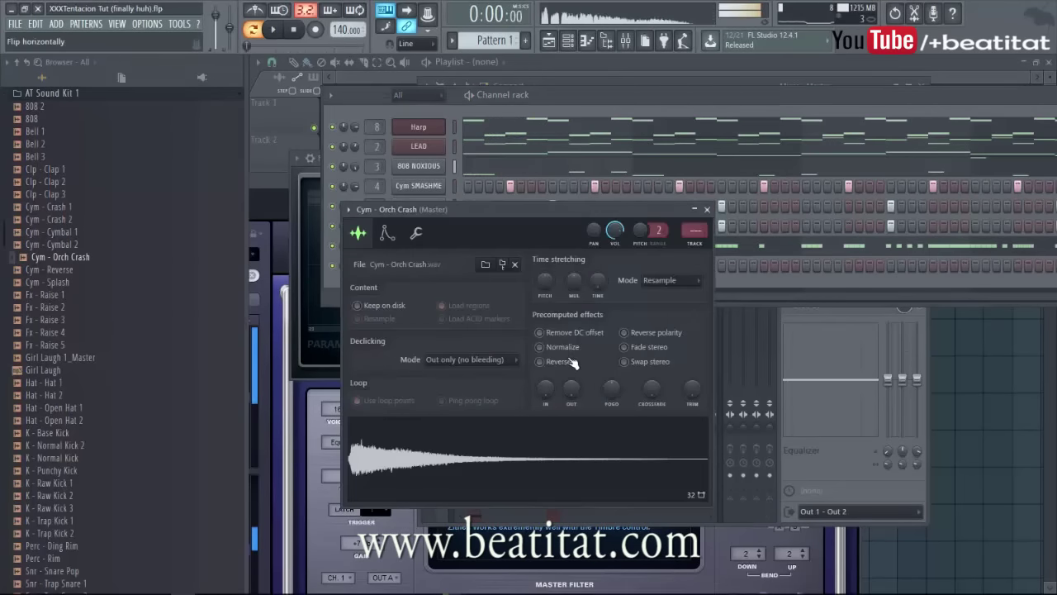
click(580, 351)
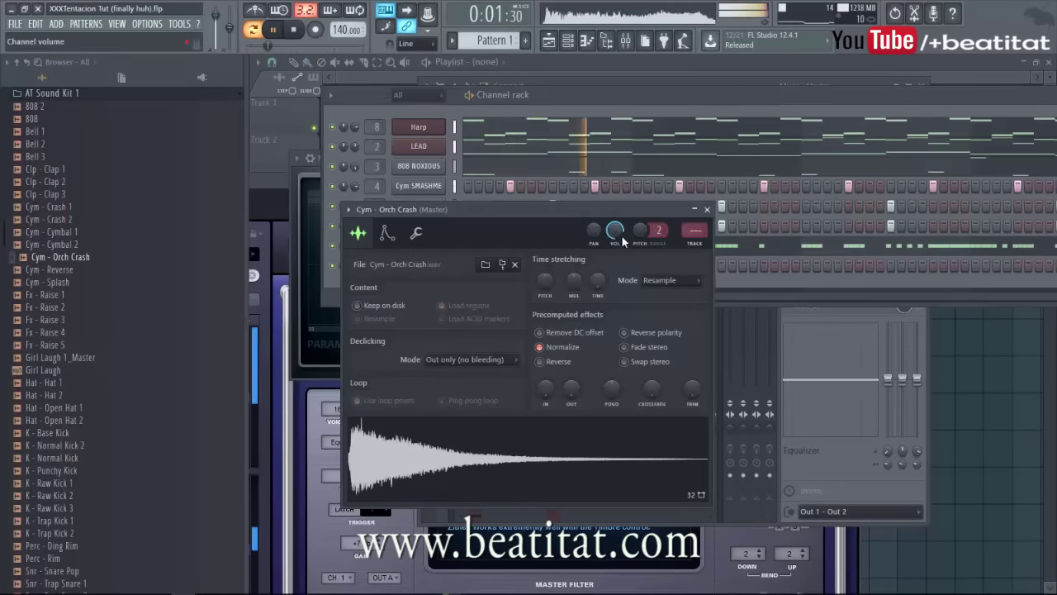
key(F9)
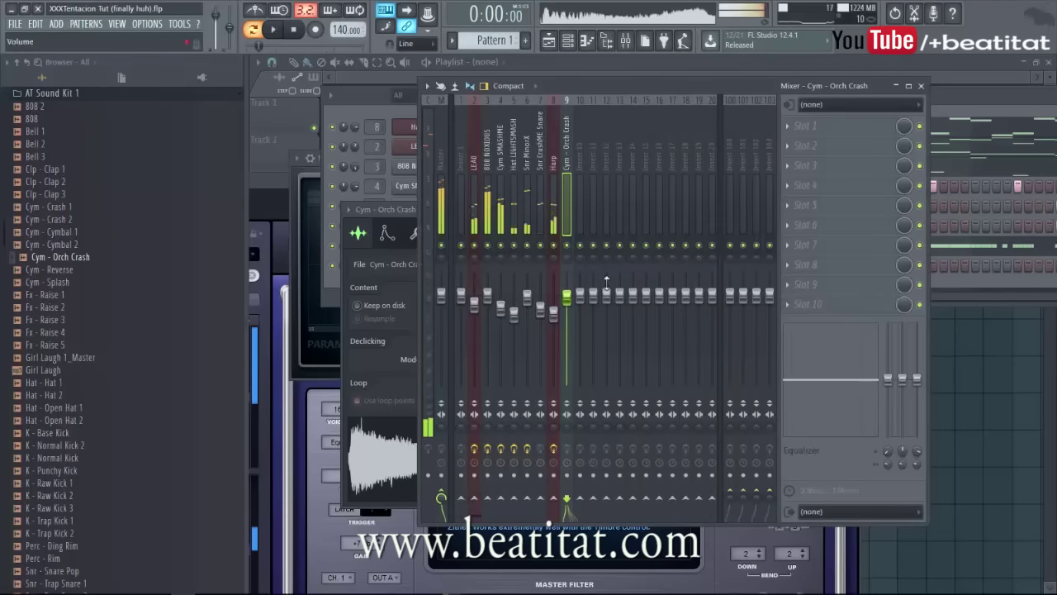
key(space)
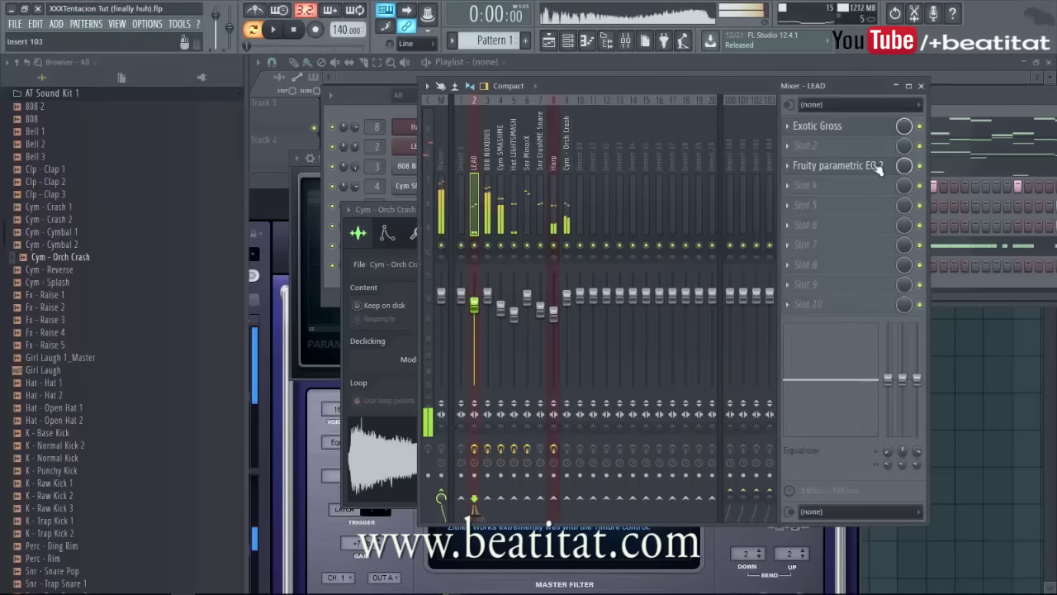
Toggle the LEAD track's Exotic Gross effect and set the Cym - Orch Crash fader to about -0.7 dB during playback.
click(920, 127)
key(space)
click(570, 198)
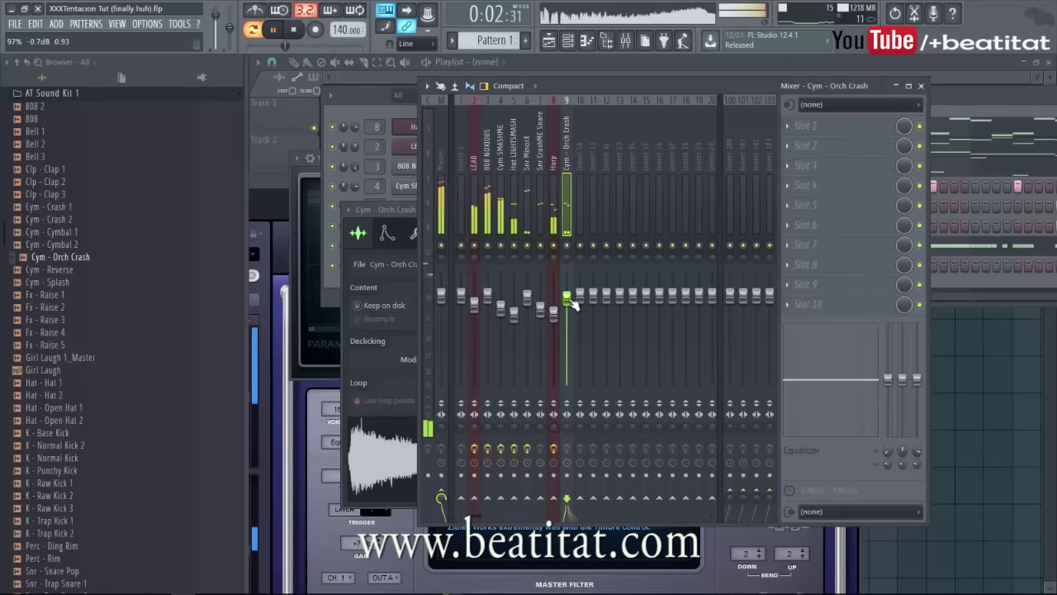
Add Fruity Parametric EQ 2 to the Orch Crash track with a band 1 high pass, band 6 slightly boosted near 4058 Hz and band 7 lowered.
click(813, 126)
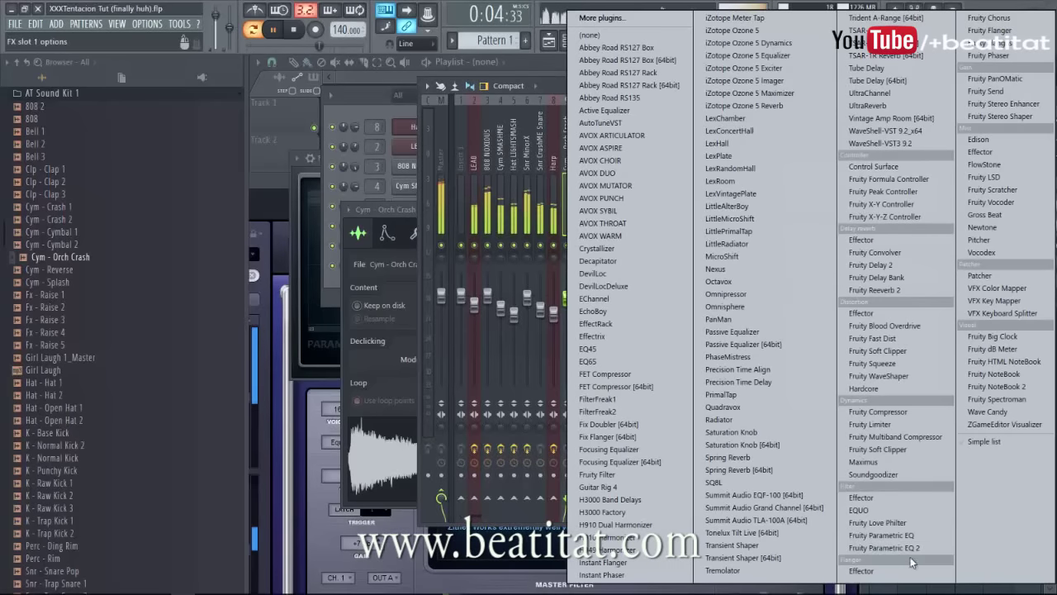
click(896, 551)
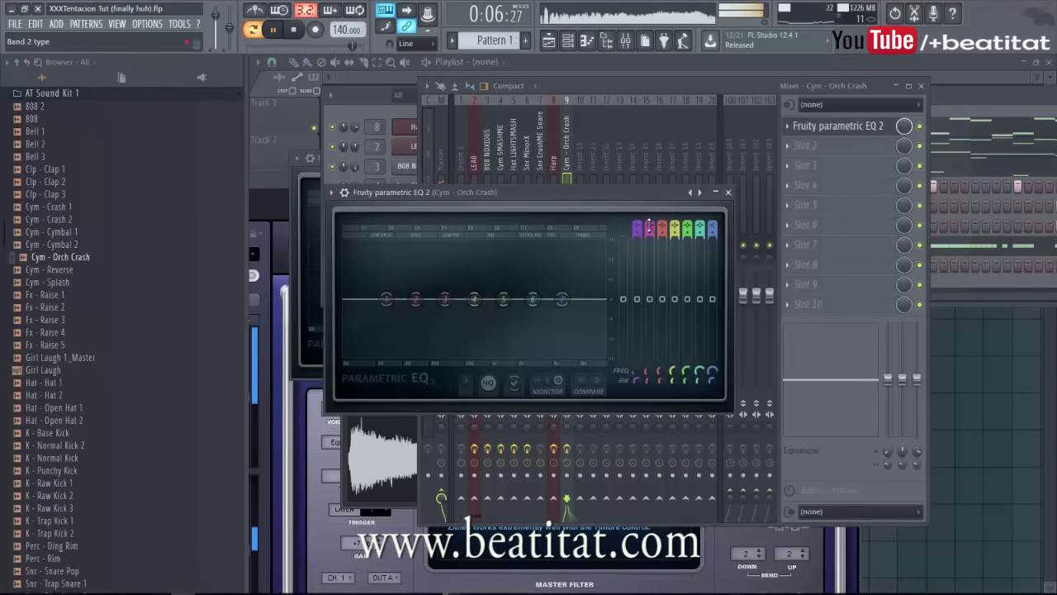
drag(635, 228, 636, 240)
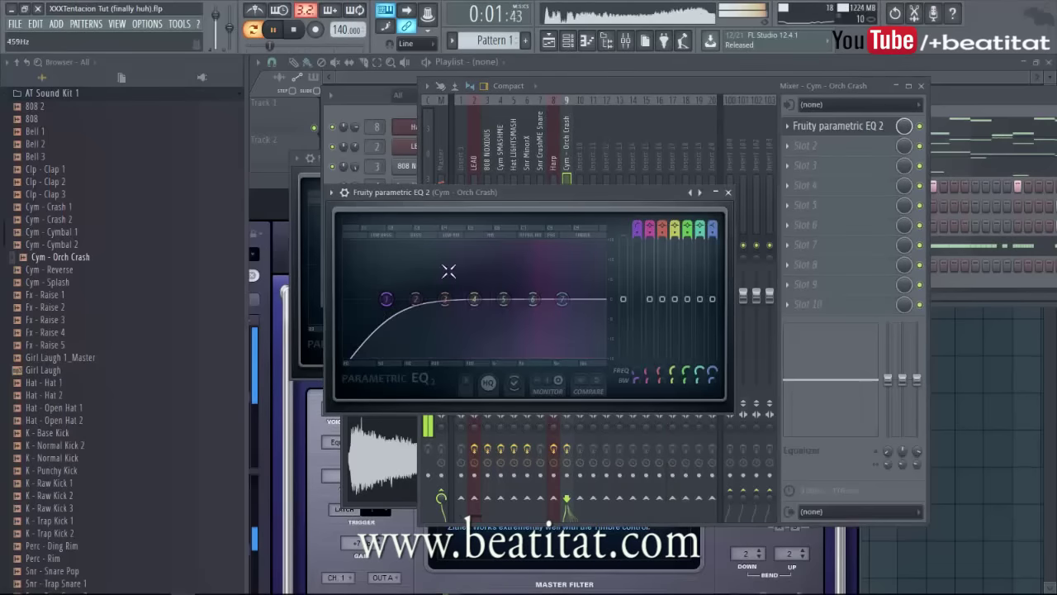
drag(387, 299, 618, 314)
drag(537, 296, 545, 295)
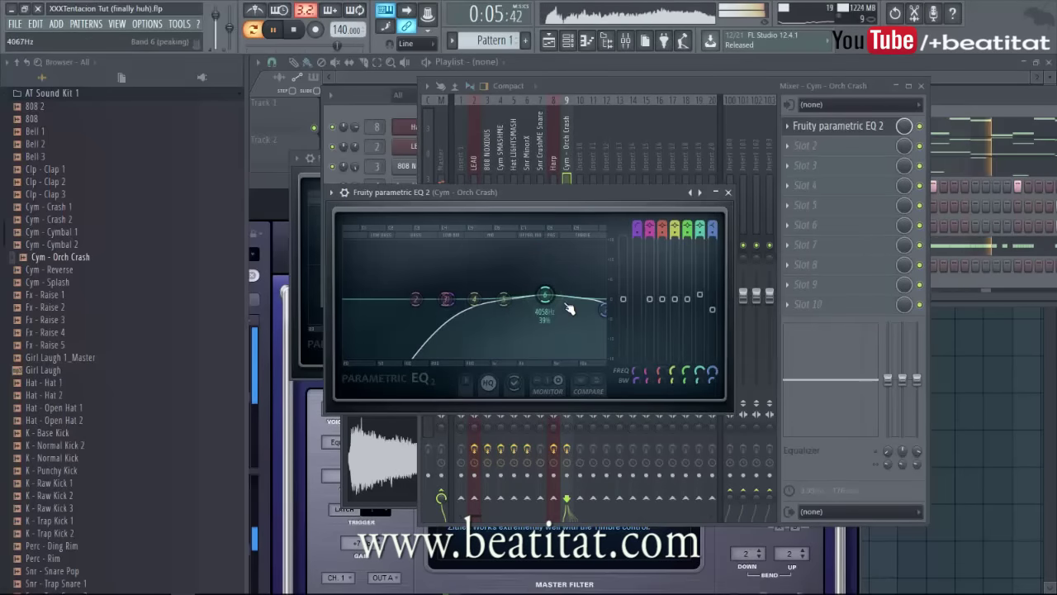
click(729, 193)
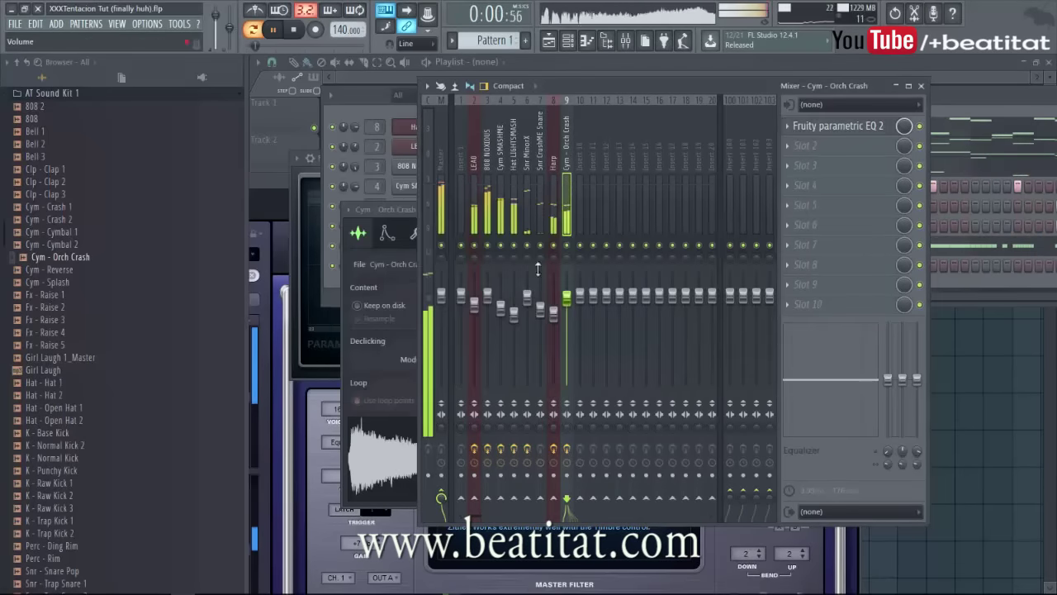
key(space)
Add Hat - Open Hat 2 from AT Sound Kit 1 as a new channel, then normalize and reverse its sample.
key(F6)
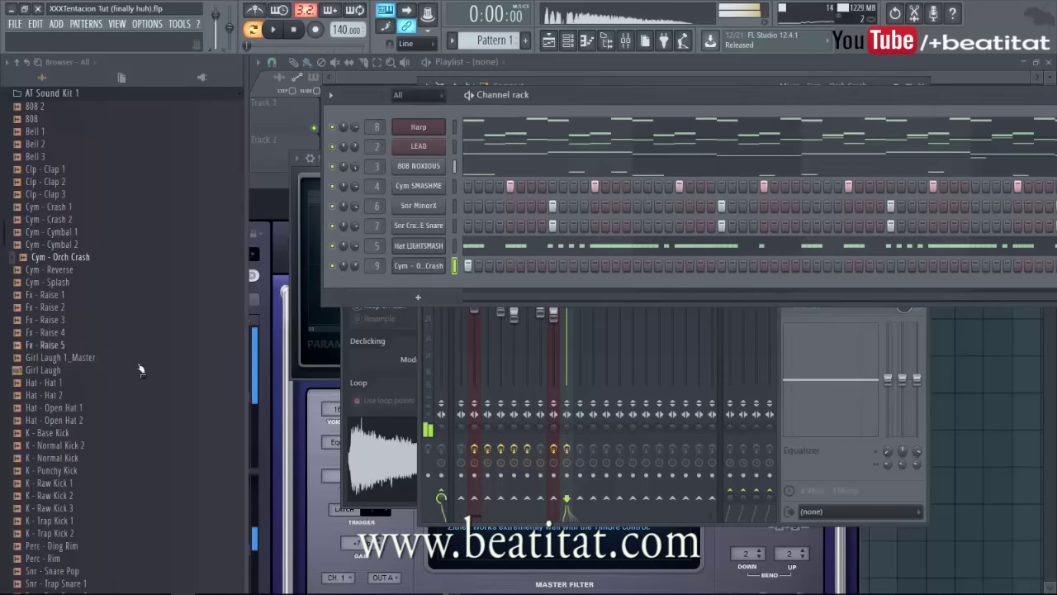
click(96, 419)
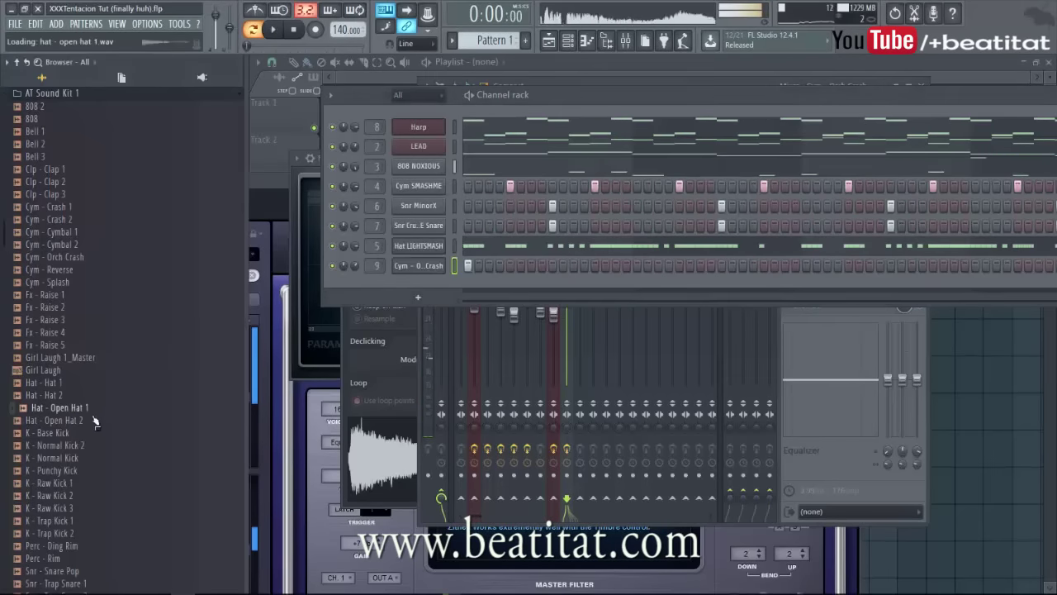
drag(442, 291, 496, 287)
click(408, 289)
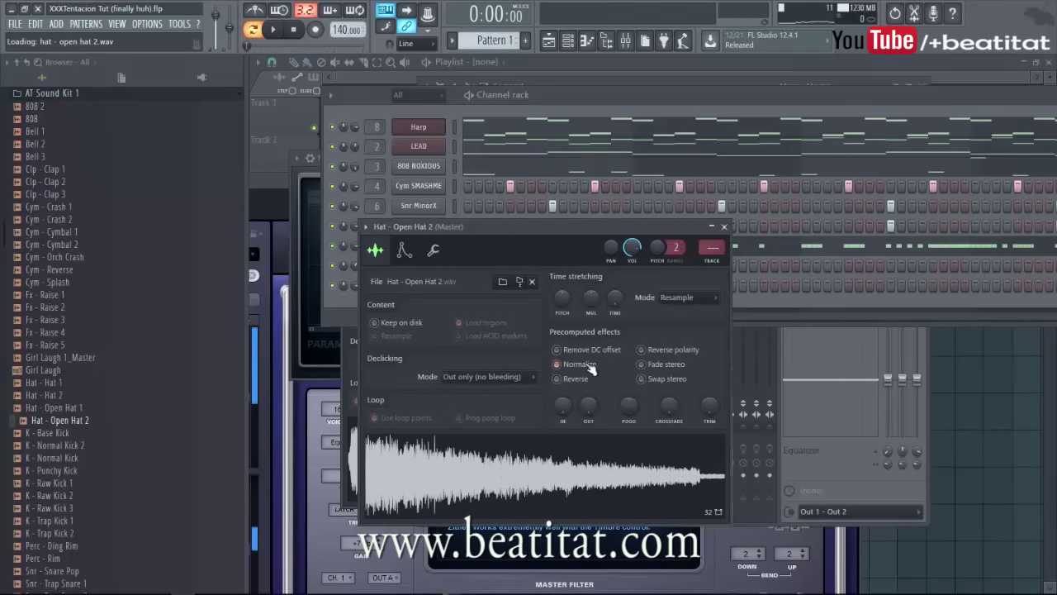
click(558, 378)
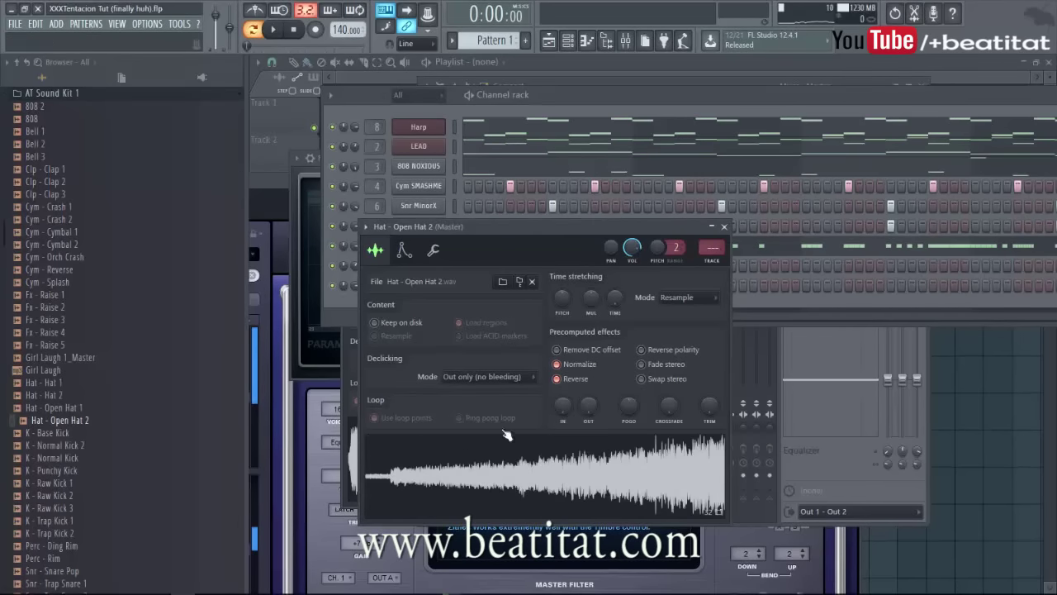
Try a Hat - Open Hat 2 hit on steps 9, 11 and 10 around the first snare during playback.
click(724, 227)
key(space)
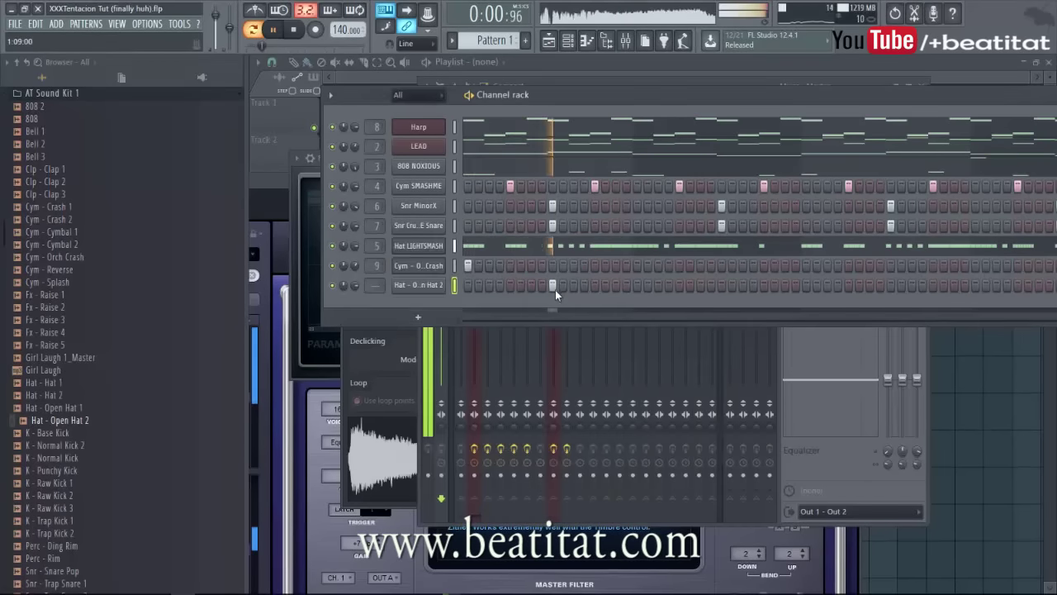
click(570, 288)
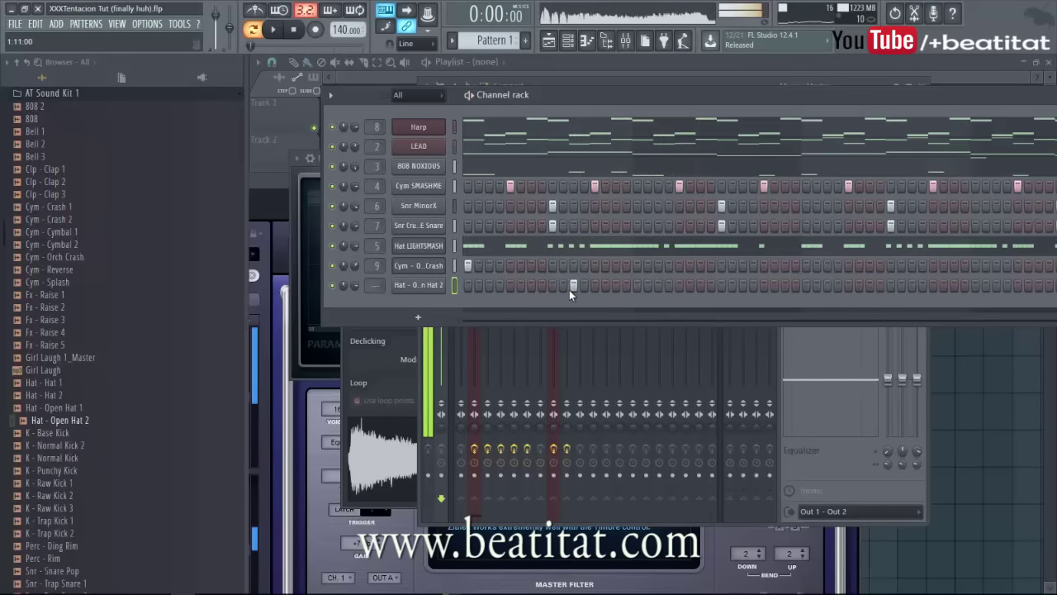
right_click(570, 286)
click(561, 285)
key(space)
right_click(561, 286)
Try preset time-stretch lengths in bars and beats on the reversed Hat - Open Hat 2 sample.
click(434, 291)
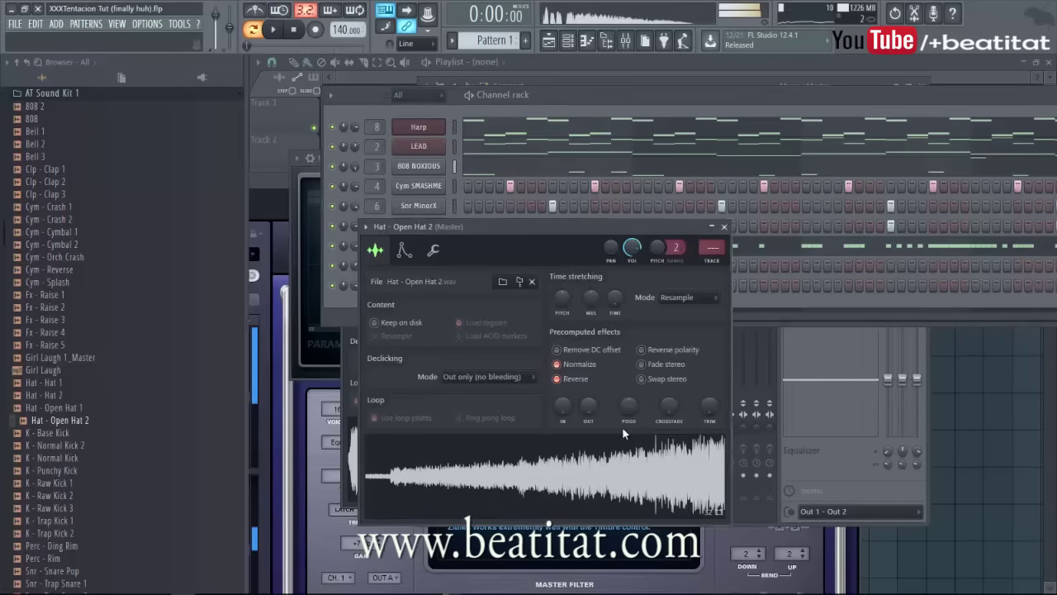
right_click(630, 457)
click(614, 370)
right_click(615, 302)
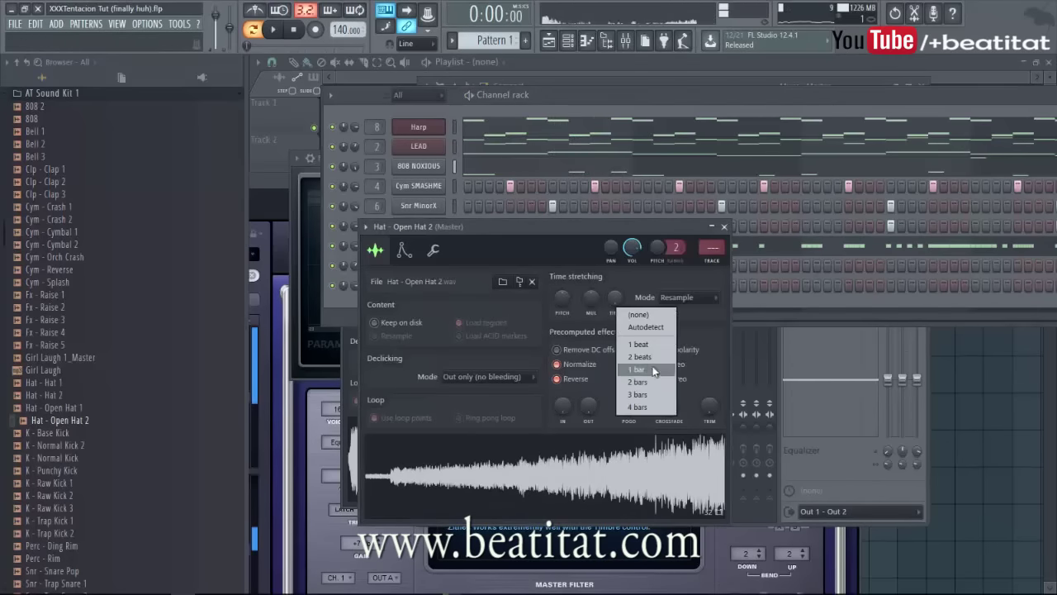
click(651, 378)
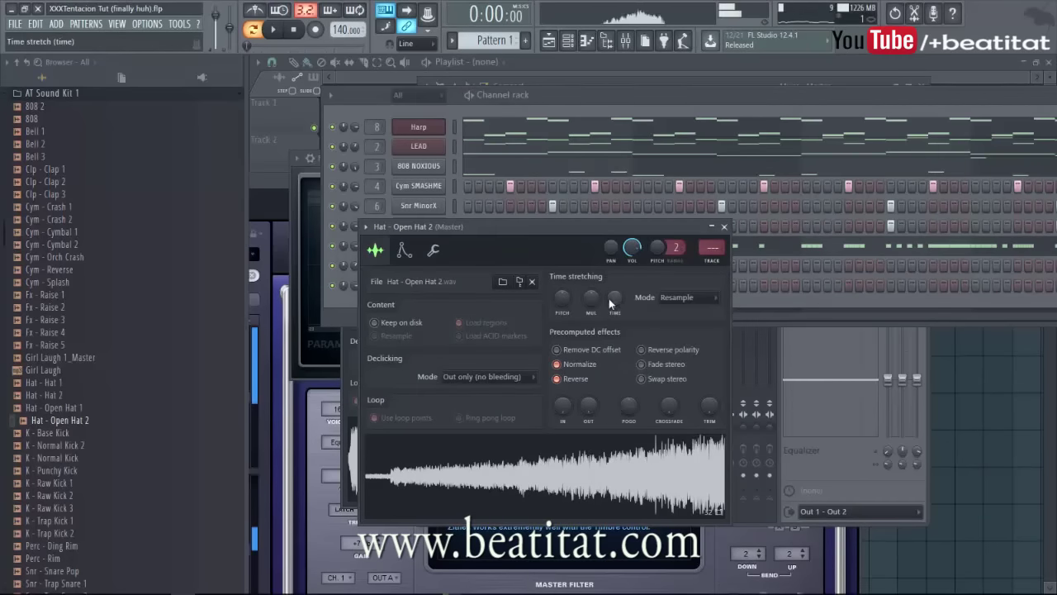
right_click(611, 298)
click(647, 351)
right_click(609, 293)
click(642, 349)
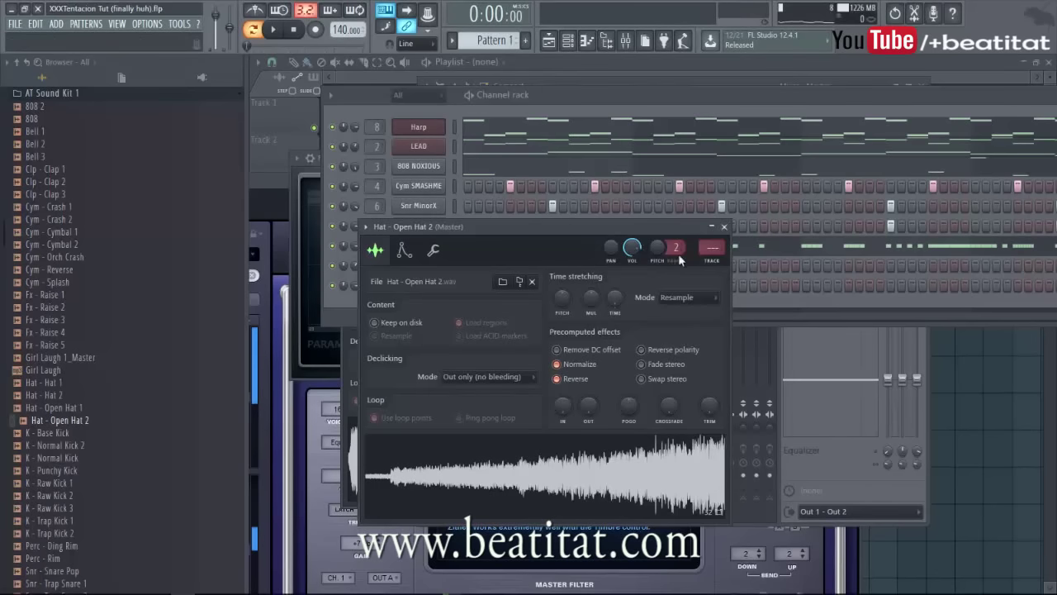
click(725, 226)
Try earlier placements for the Hat - Open Hat 2 hit on steps 7, 6 and 4 during playback.
key(space)
click(532, 286)
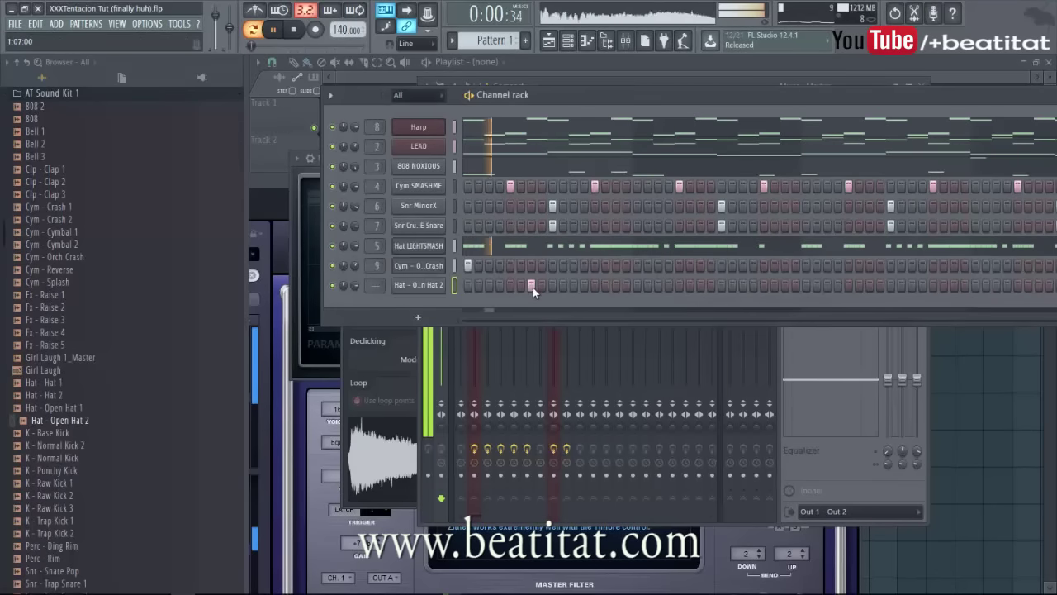
right_click(534, 286)
click(520, 287)
right_click(518, 287)
click(502, 288)
right_click(501, 287)
Place Hat - Open Hat 2 hits on steps 5, 21, 37 and 53 of the pattern.
click(510, 286)
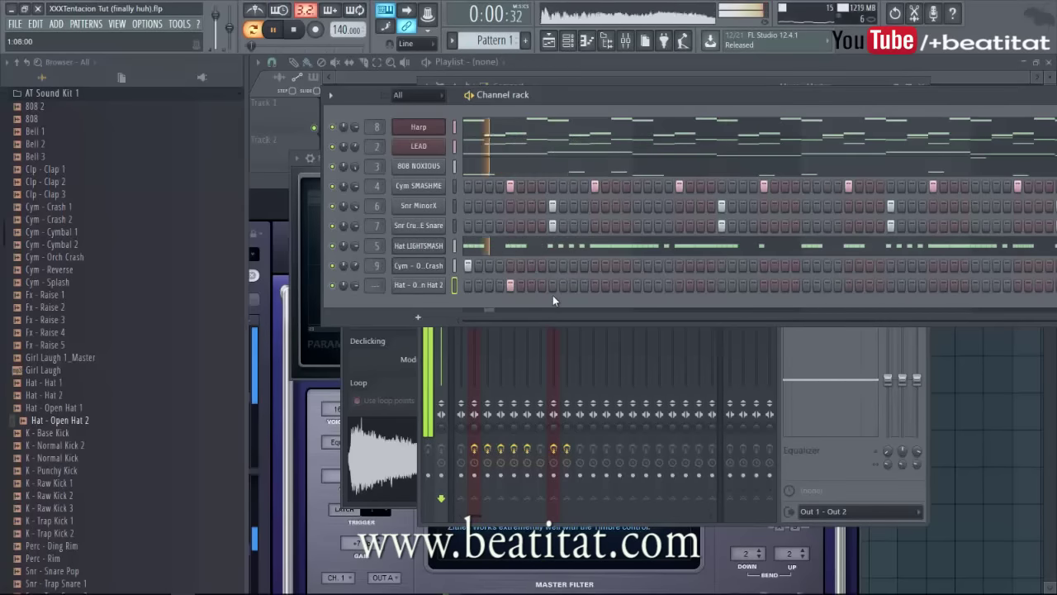
click(680, 285)
click(848, 284)
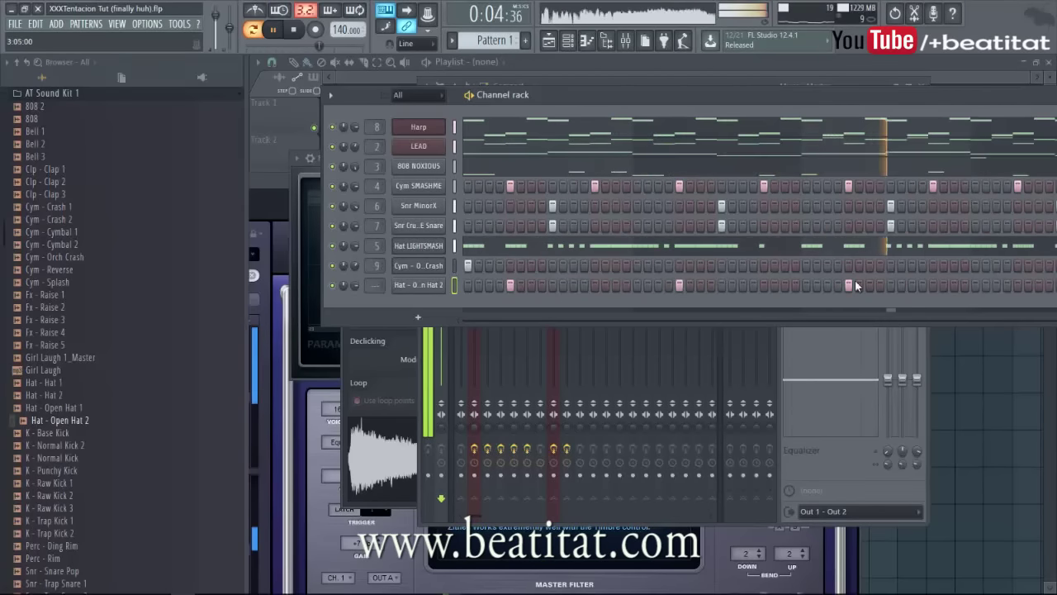
drag(703, 102, 646, 113)
Route Hat - Open Hat 2 to mixer track 10 and lower that track's fader.
click(371, 299)
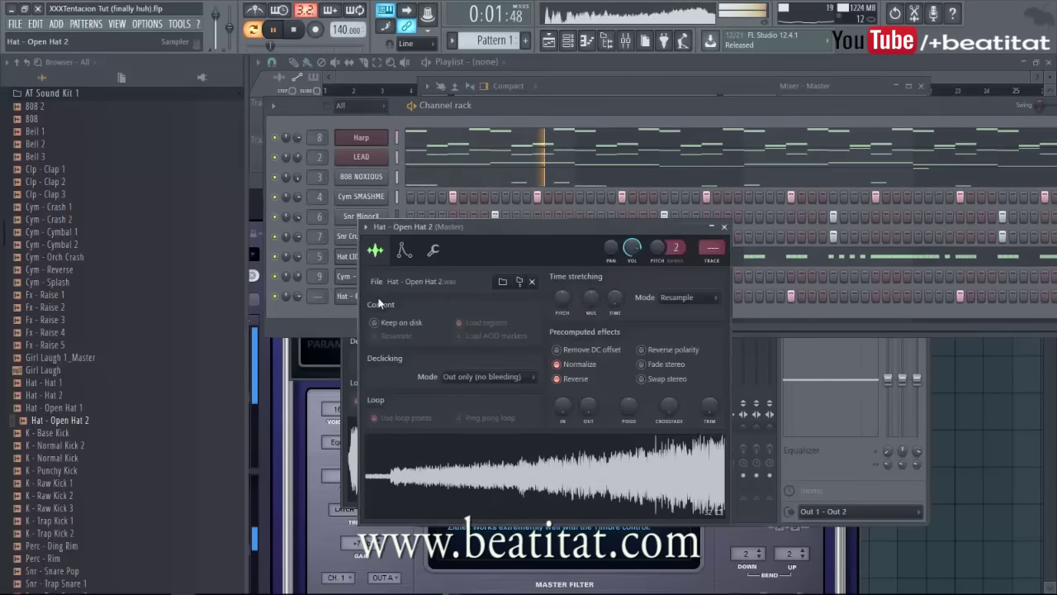
click(712, 260)
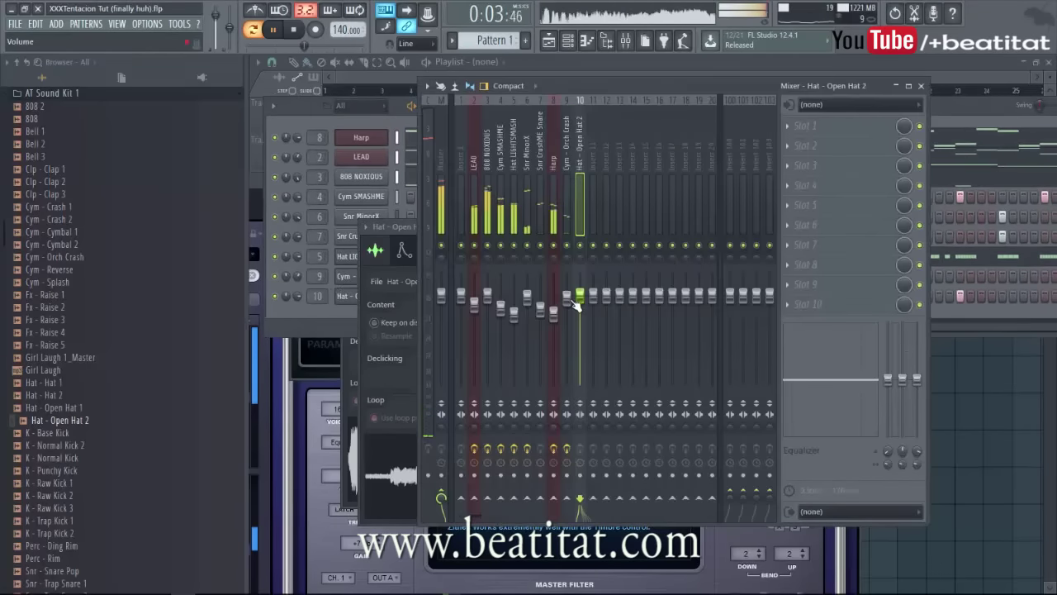
drag(577, 304, 577, 321)
Add Fruity Parametric EQ 2 to the Open Hat 2 track with a band 1 high pass, band 6 boosted 0.9 dB near 4836 Hz and band 7 lowered.
click(835, 126)
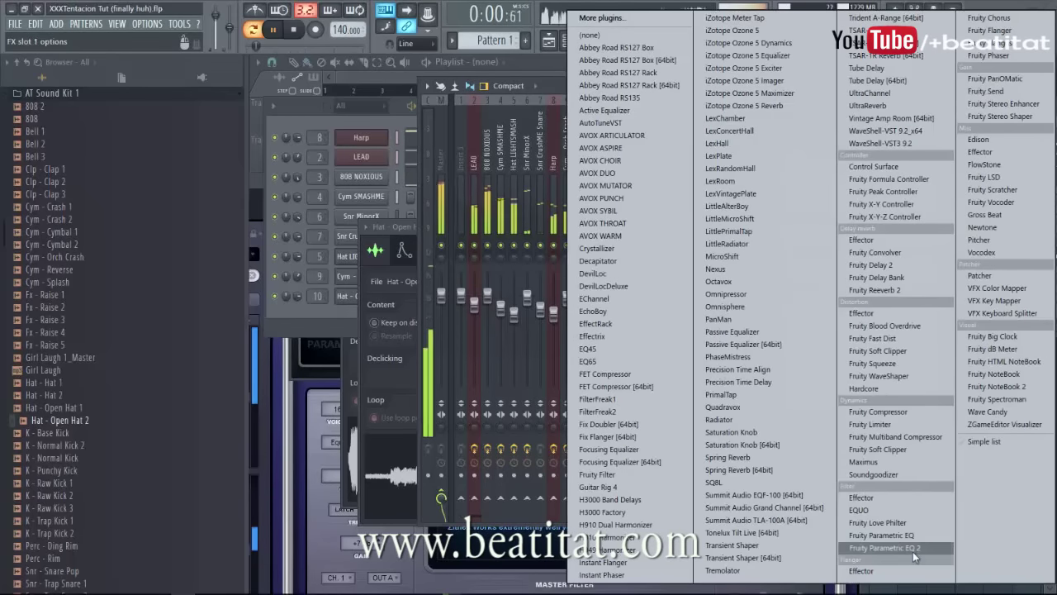
click(884, 547)
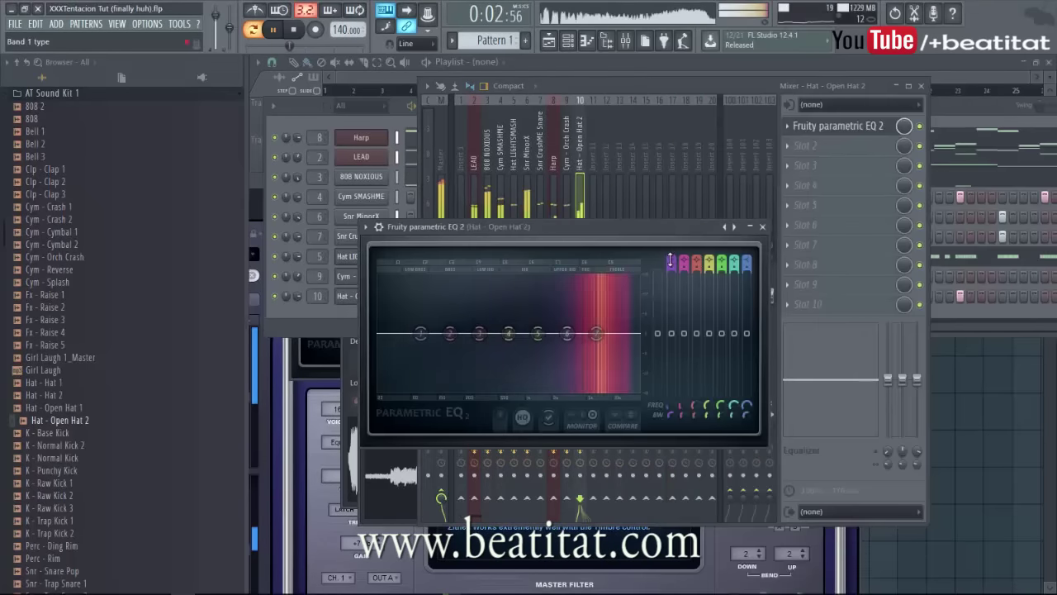
drag(671, 261, 671, 281)
drag(421, 333, 598, 341)
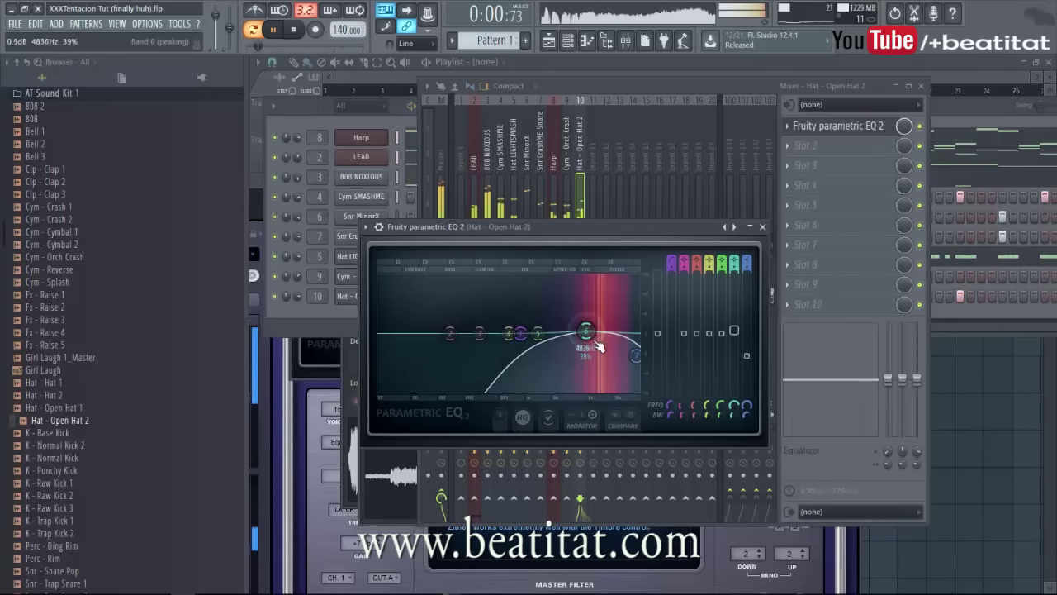
click(762, 228)
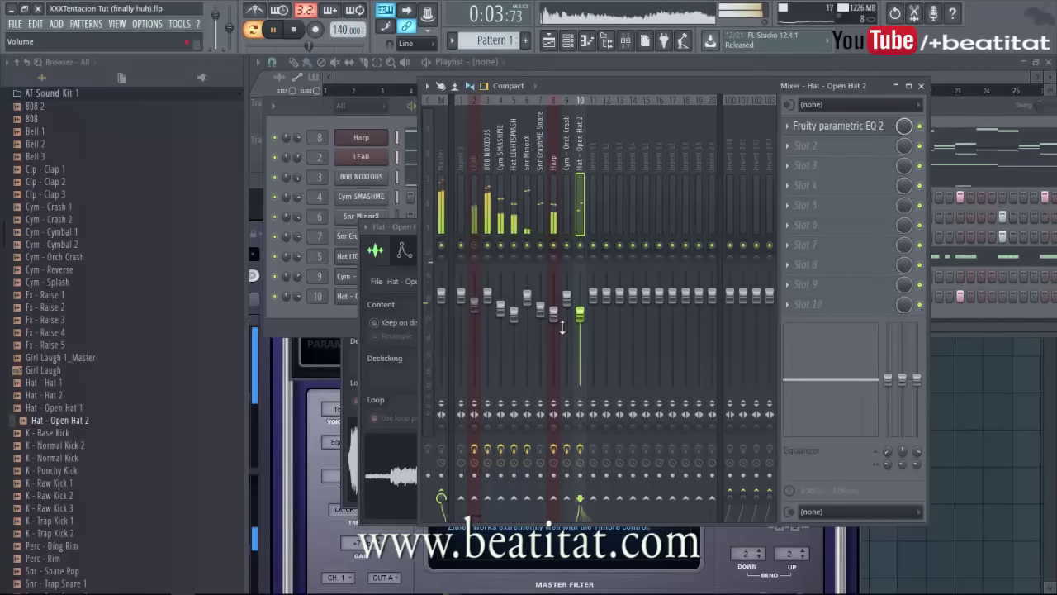
Add Fruity Reeverb 2 in slot 3 of the Open Hat 2 track with bass at 47% and high cut at 3.1 kHz.
click(824, 175)
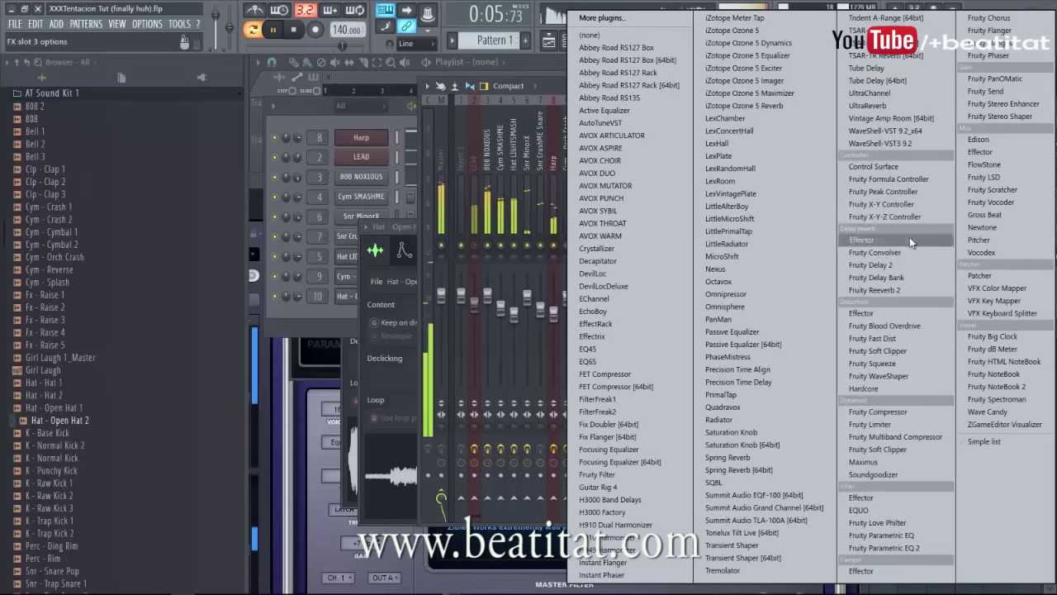
click(916, 292)
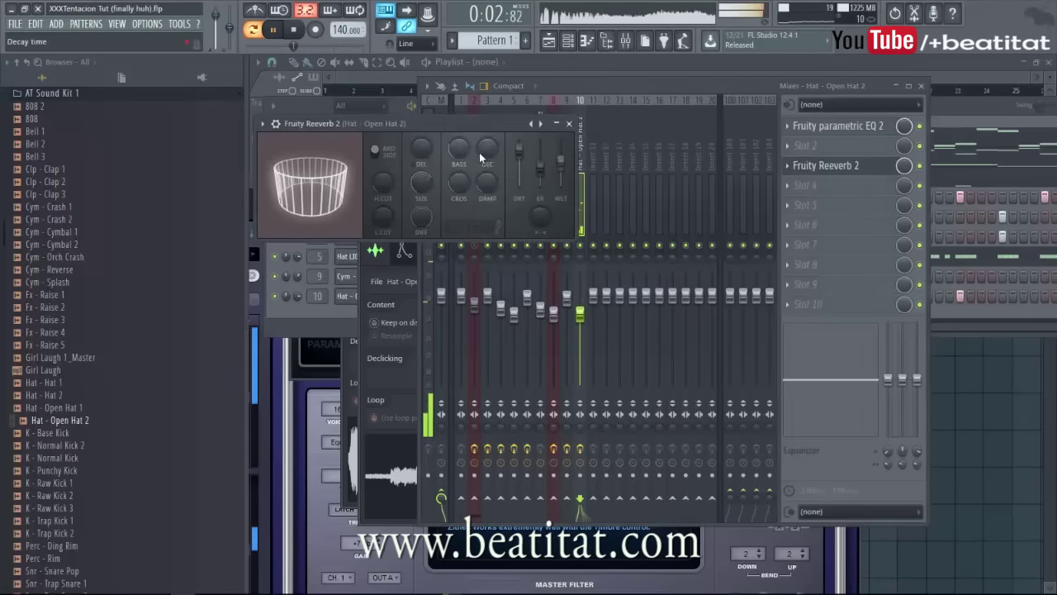
drag(464, 155, 464, 170)
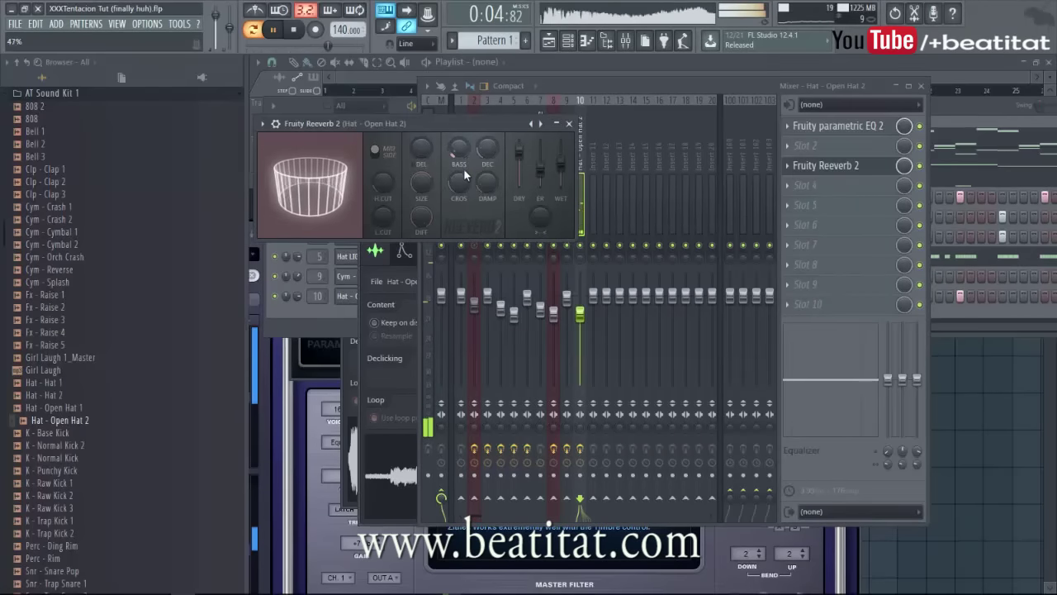
drag(381, 183, 381, 191)
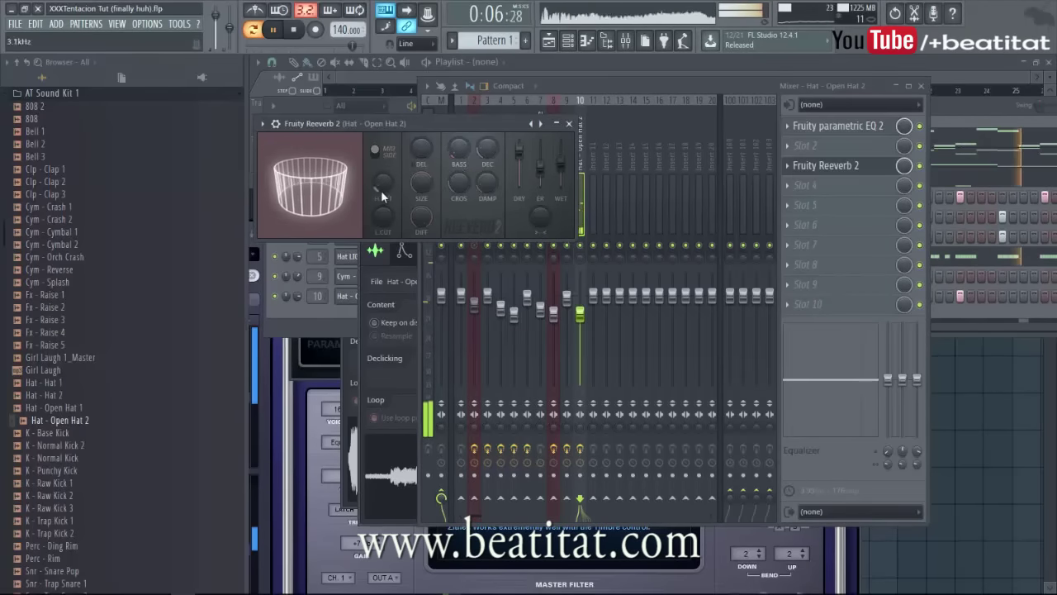
click(568, 123)
Add Fruity Delay 2 in slot 4 of the Open Hat 2 track with ping-pong feedback and lower its mix level.
click(840, 190)
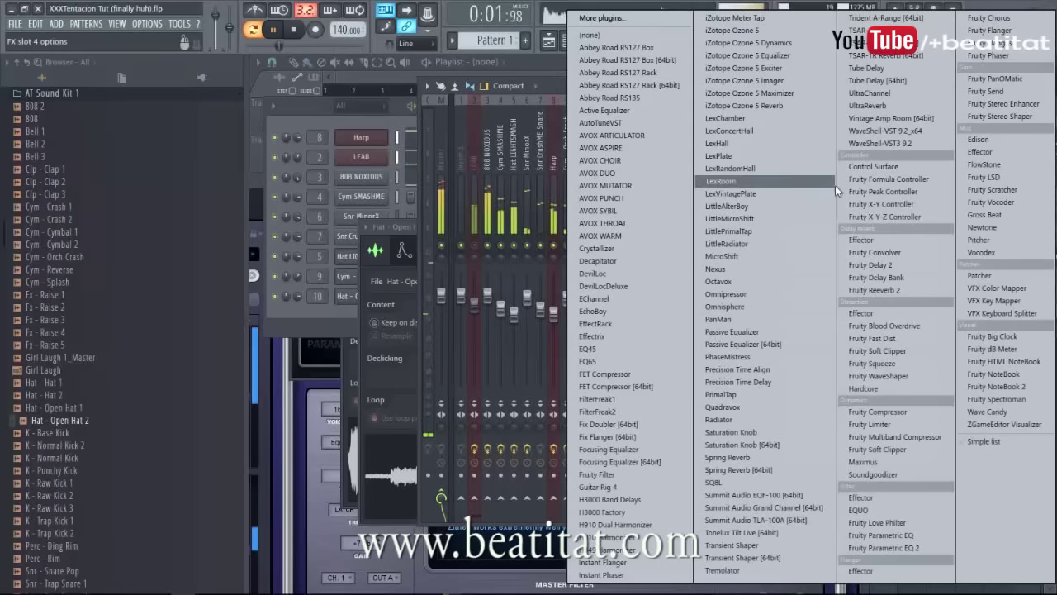
click(887, 266)
click(348, 192)
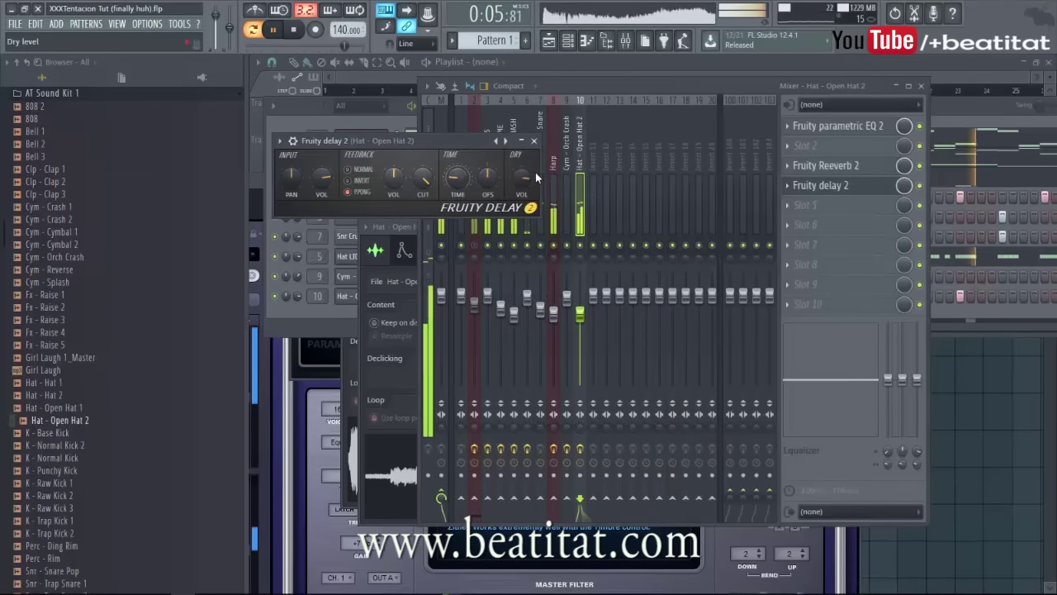
click(534, 140)
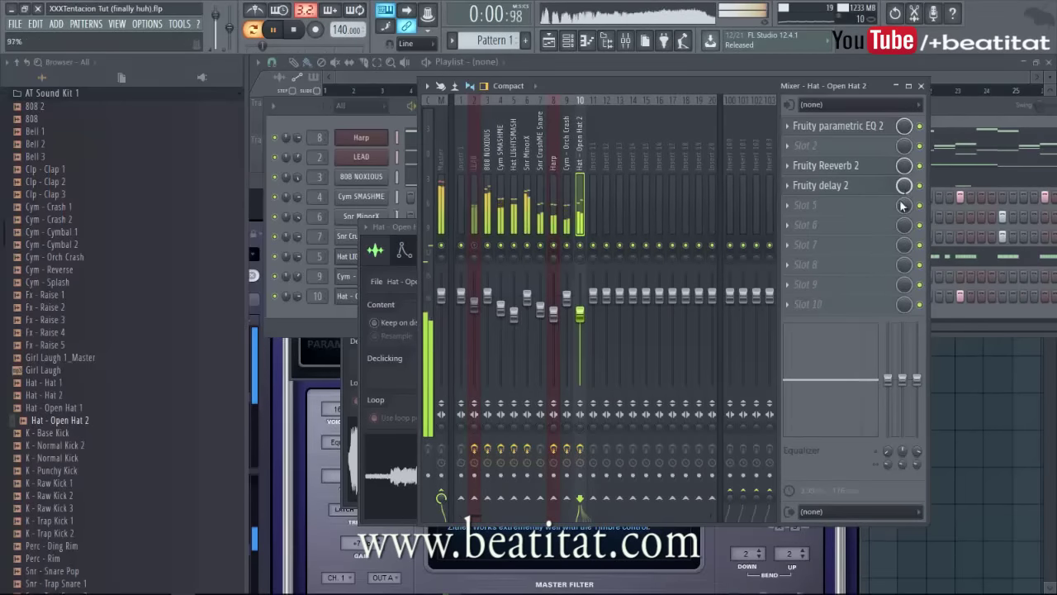
Add Fruity Flanger in slot 5 of the Open Hat 2 track and set its mix level to about 44%.
click(826, 206)
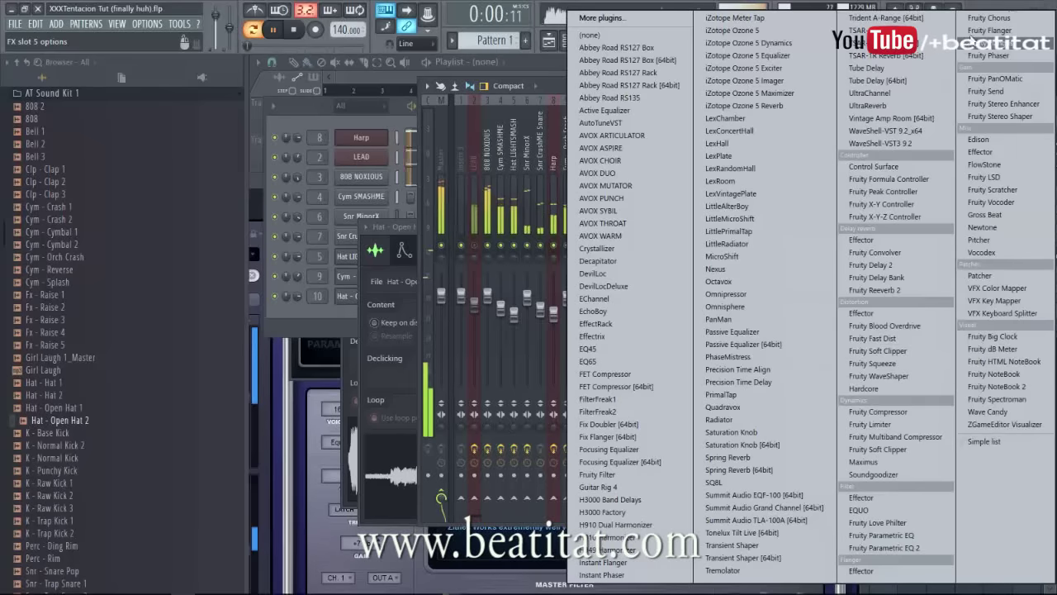
click(989, 30)
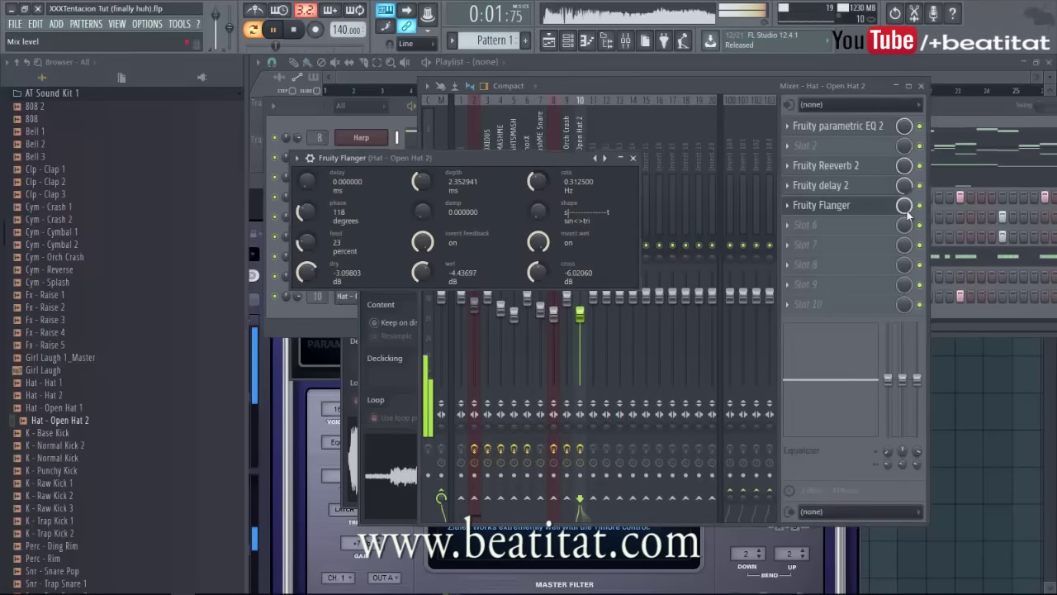
drag(905, 206, 888, 291)
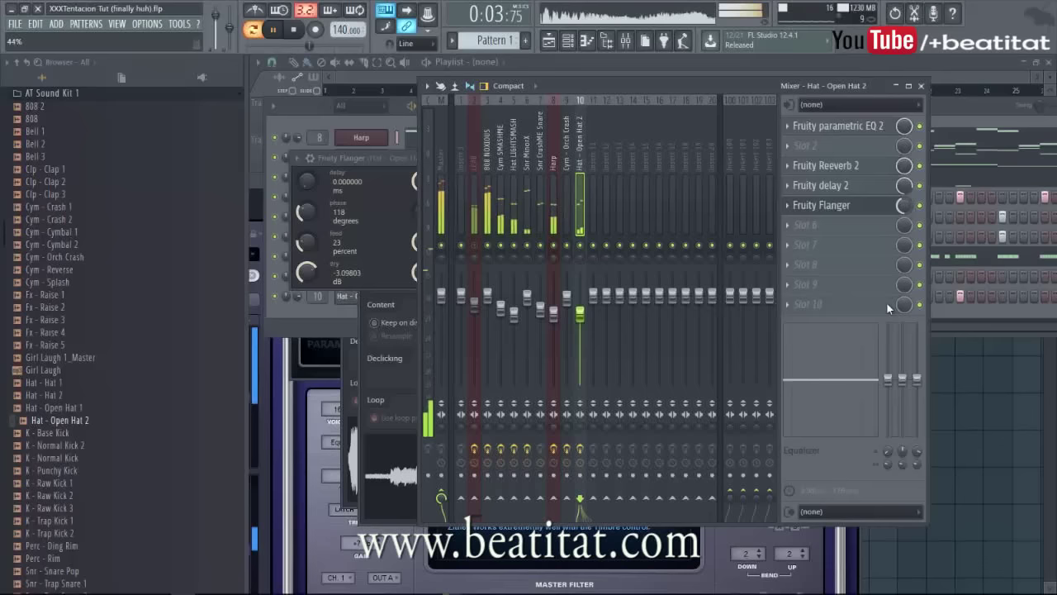
click(393, 159)
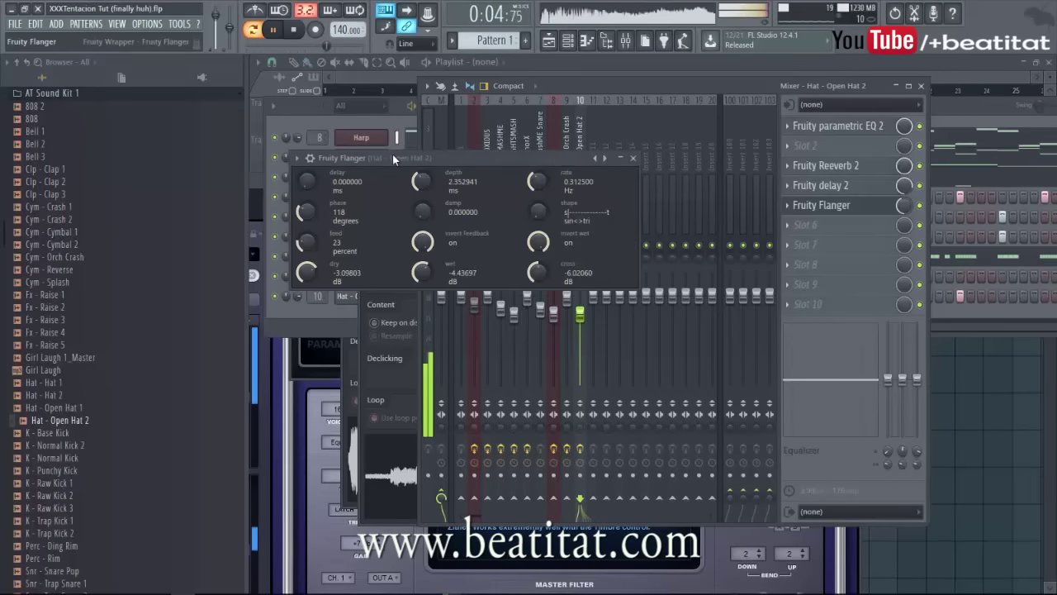
click(636, 157)
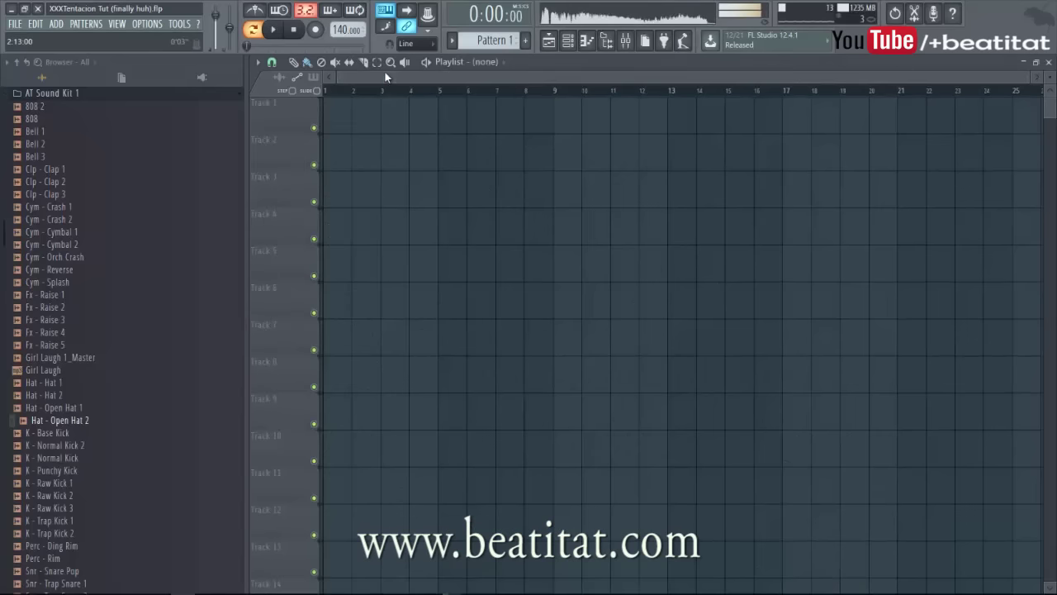
Place a Pattern 1 clip at bar 5 on Track 1 of the playlist, then bring back the channel rack.
click(443, 114)
click(486, 63)
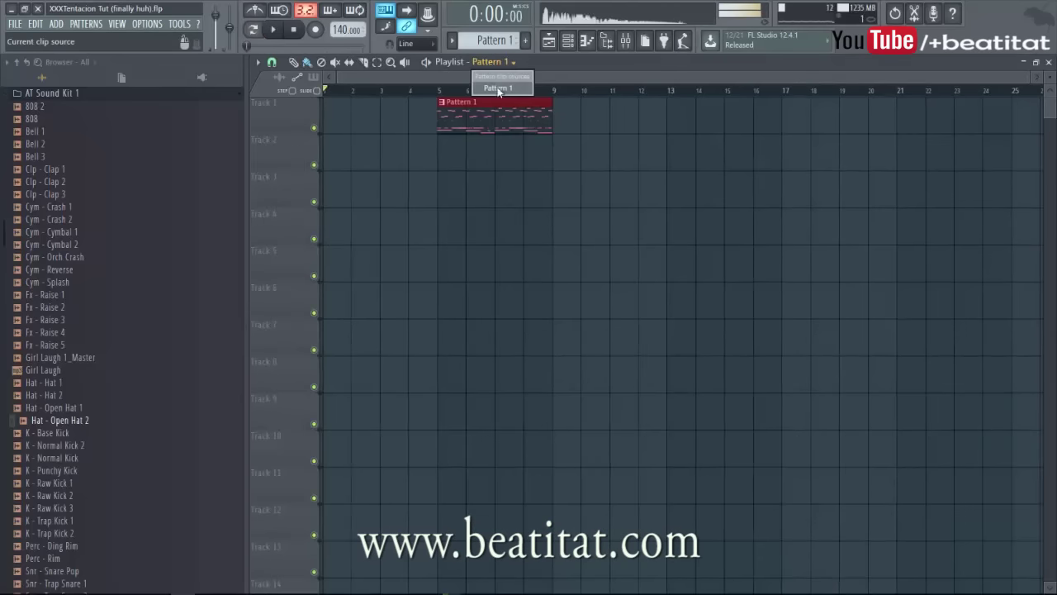
right_click(666, 166)
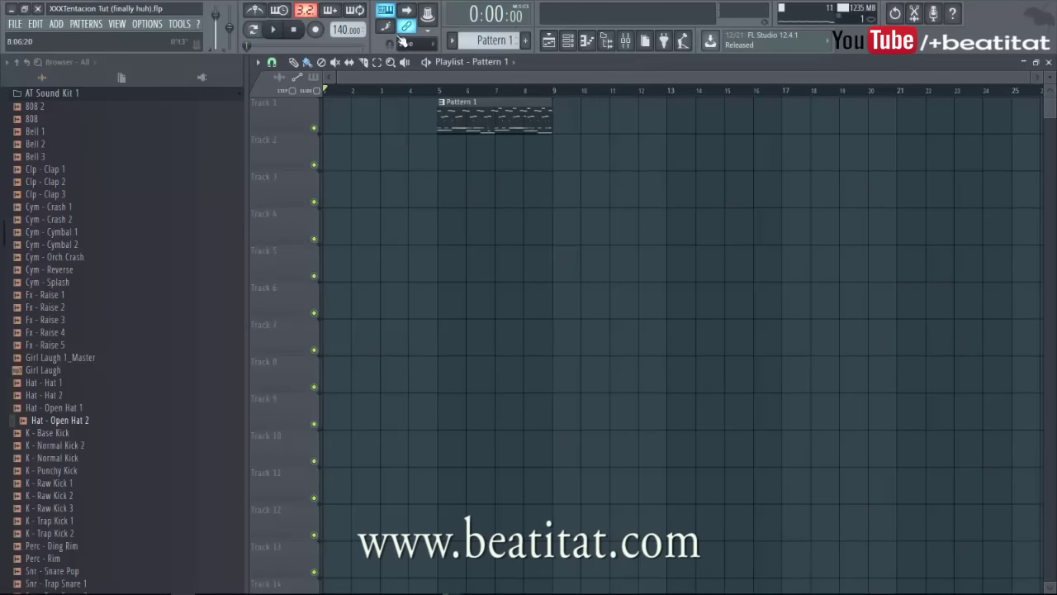
click(568, 39)
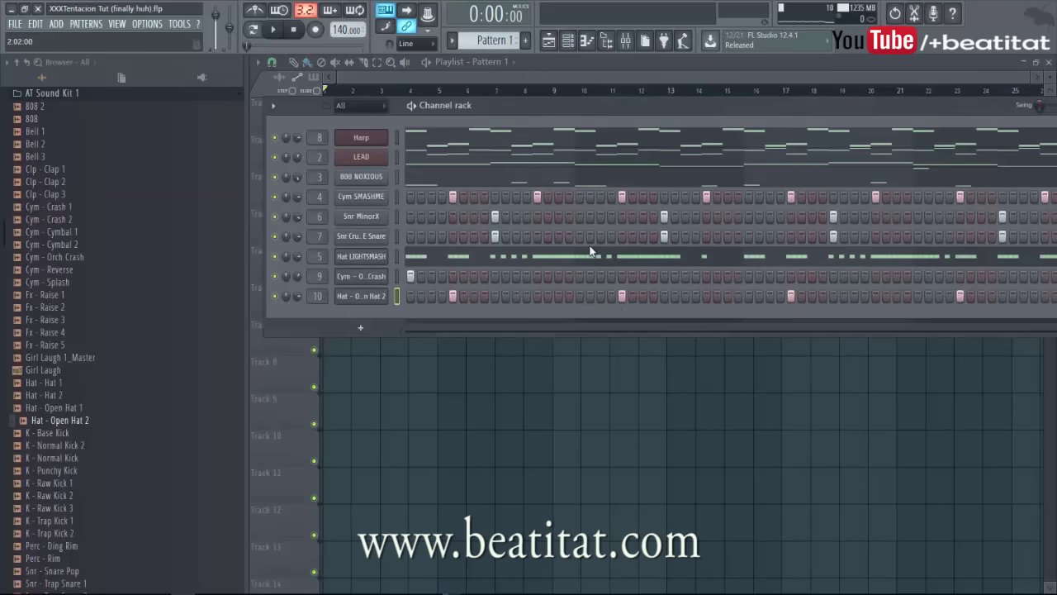
Collapse the AT Sound Kit 1 folder and expand the Midi folder of AT Melody & Drum MIDI Score Kit.
click(115, 95)
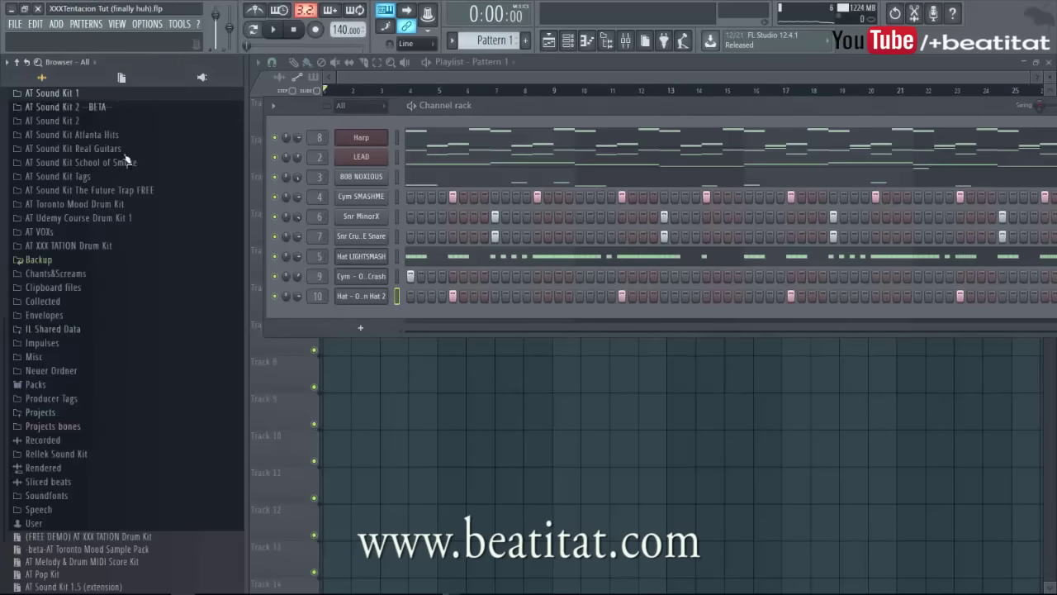
scroll(188, 96, up, 3)
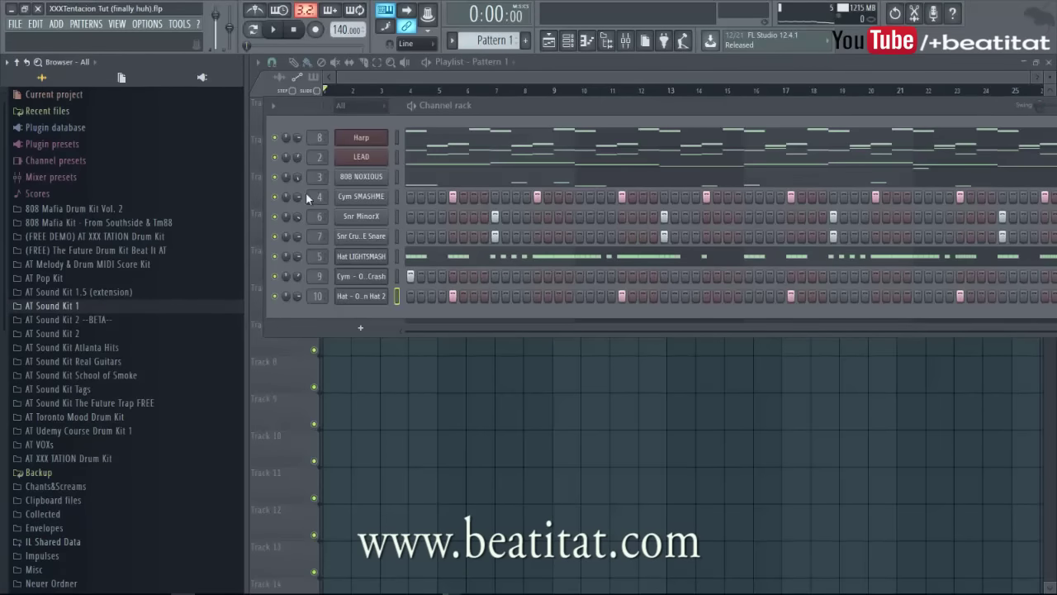
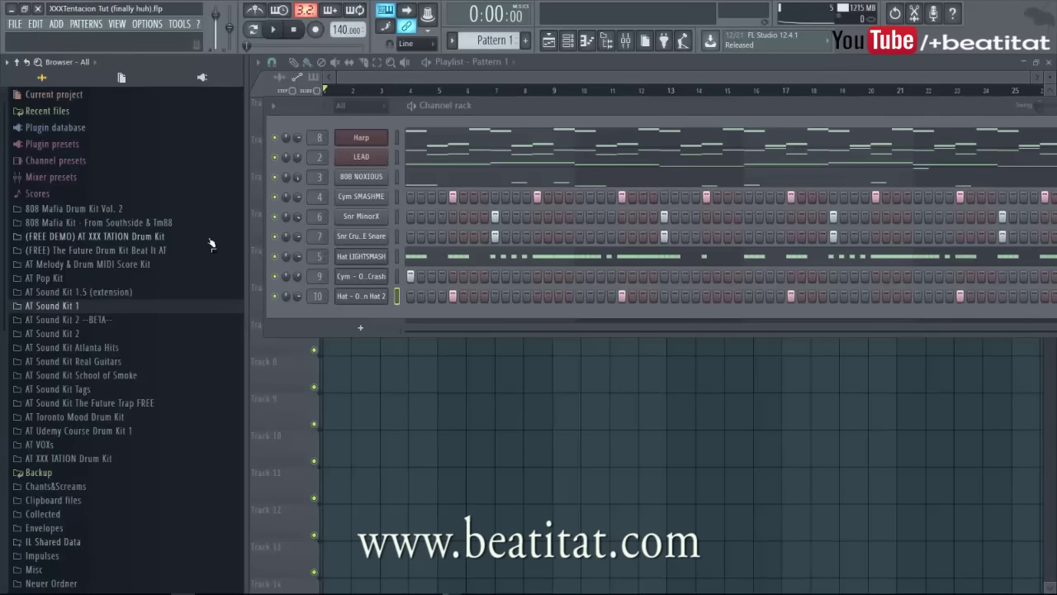
click(157, 265)
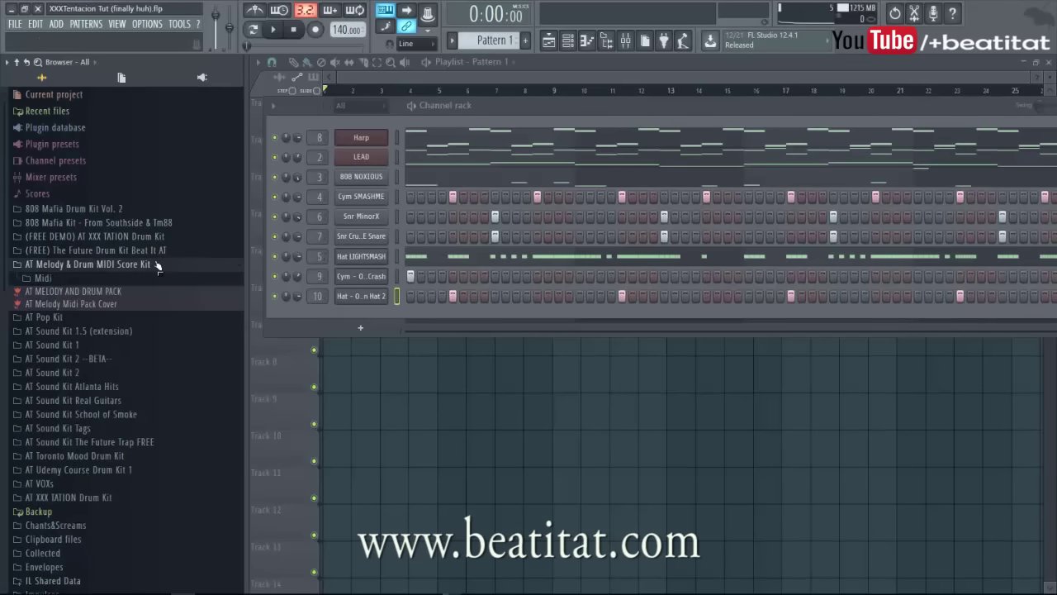
click(132, 279)
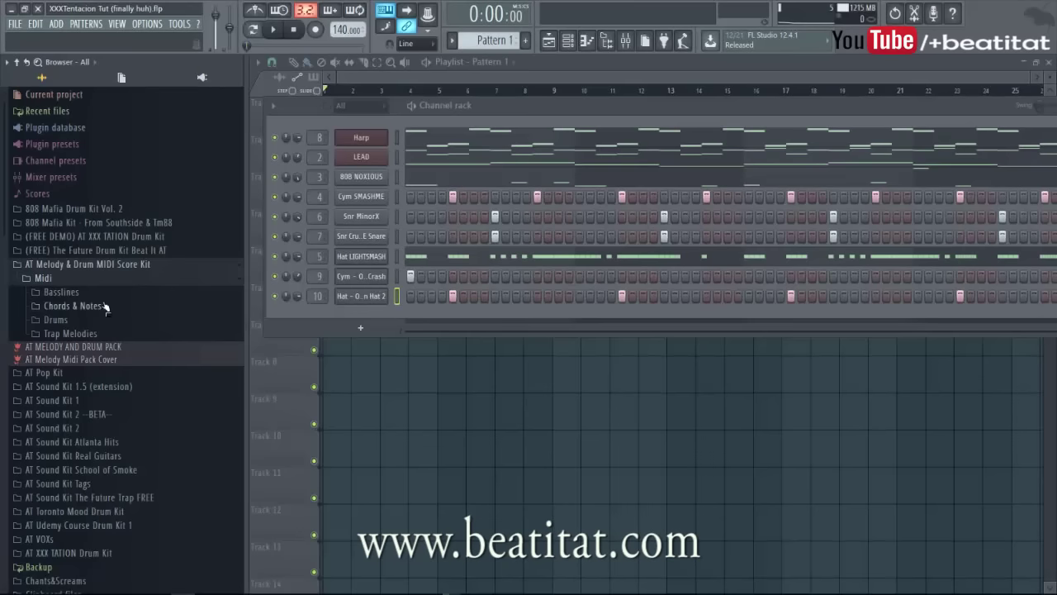
Look over the subfolders of AT Melody & Drum MIDI Score Kit and collapse its Midi folder.
click(70, 306)
click(64, 93)
scroll(63, 101, up, 5)
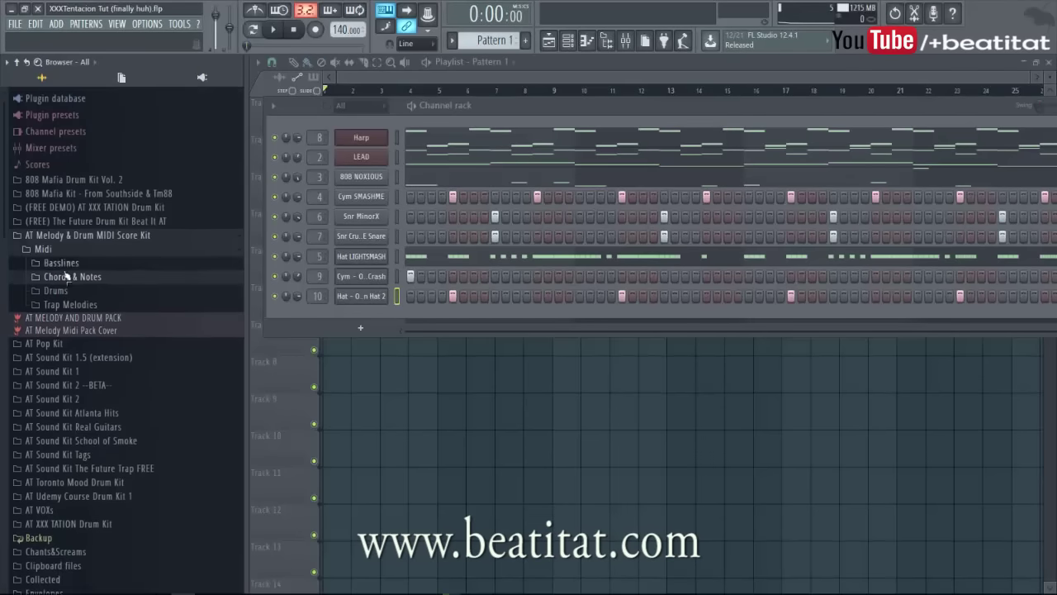
click(64, 278)
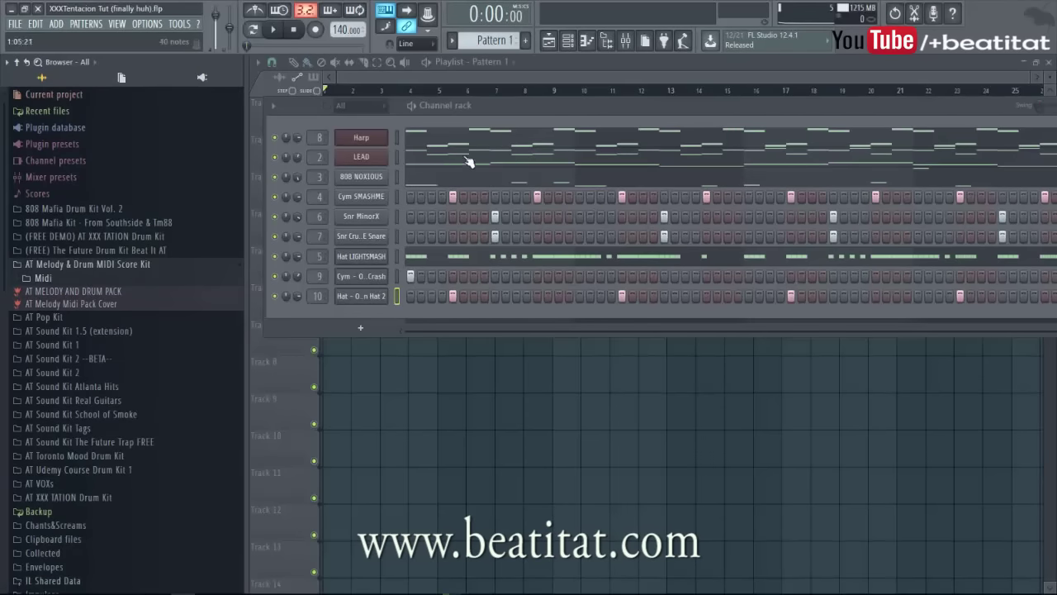
Review the Harp melody in the piano roll and solo the Harp channel.
click(482, 137)
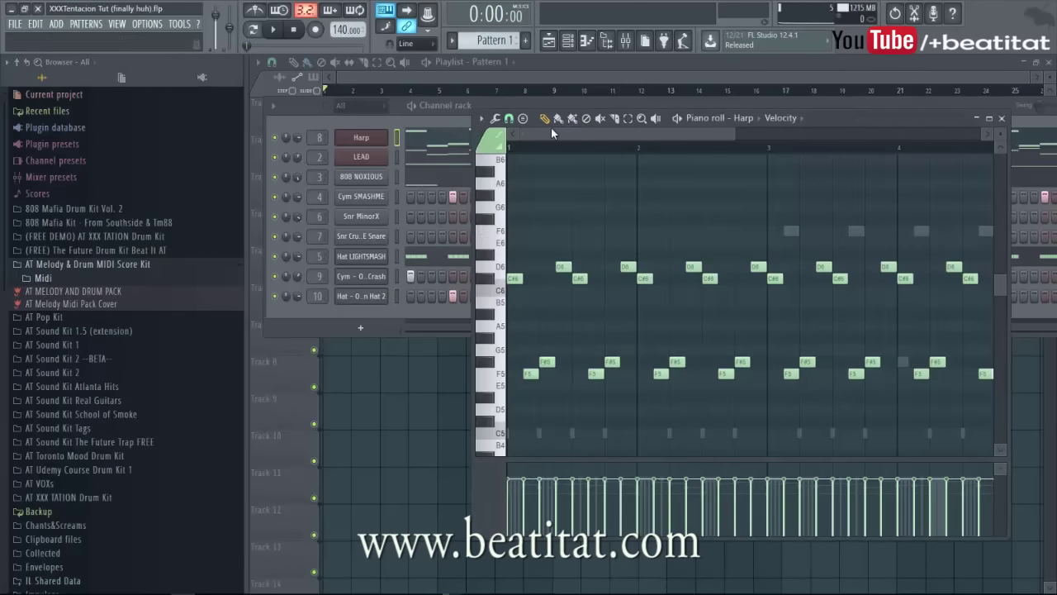
drag(550, 130, 521, 149)
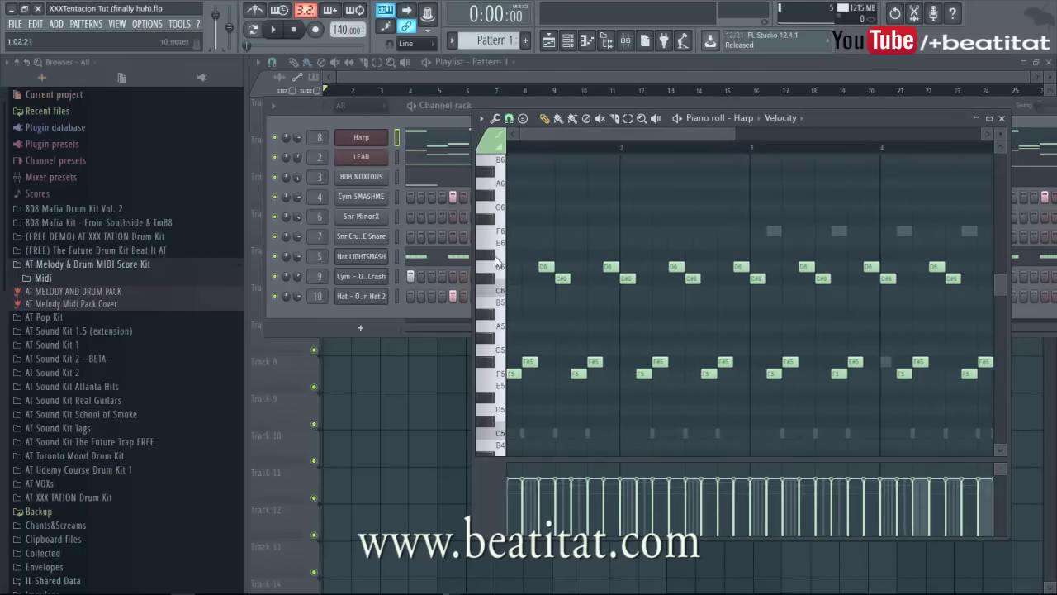
right_click(283, 138)
key(Escape)
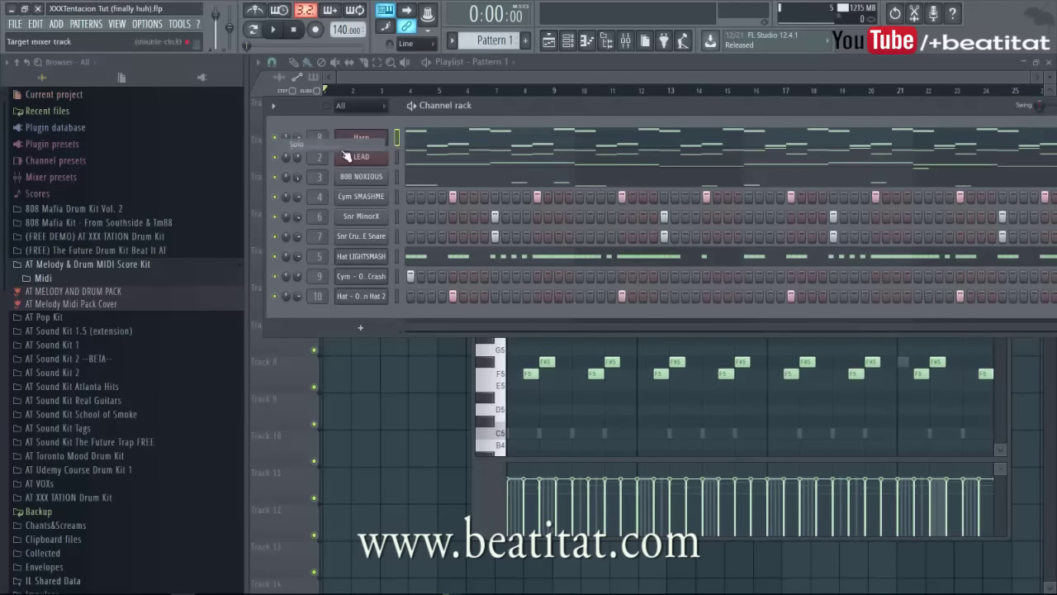
Examine and compare the Omnisphere patches loaded on the Harp and LEAD channels.
click(361, 137)
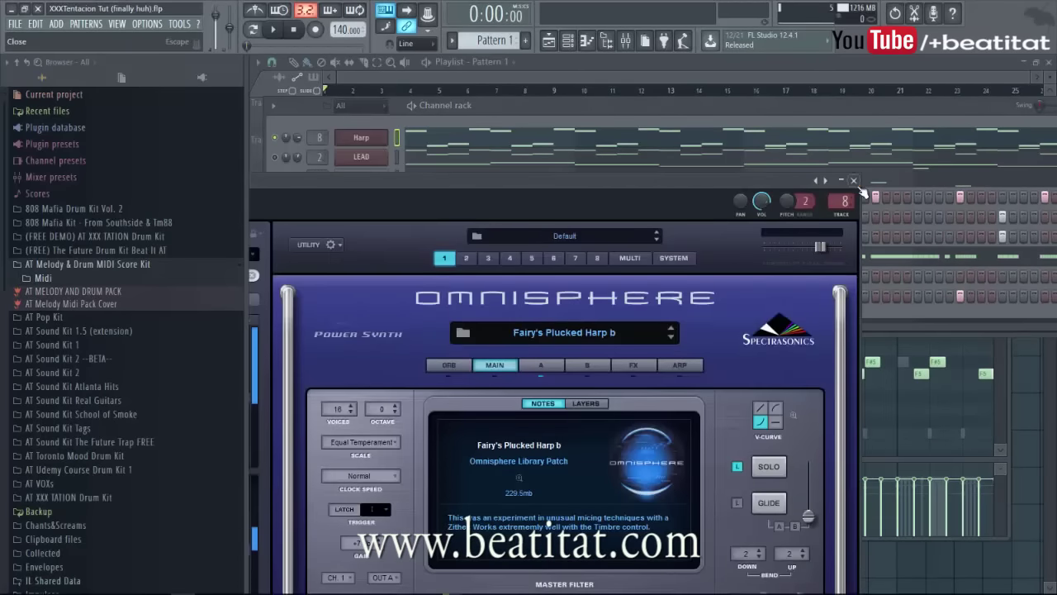
click(855, 181)
click(385, 159)
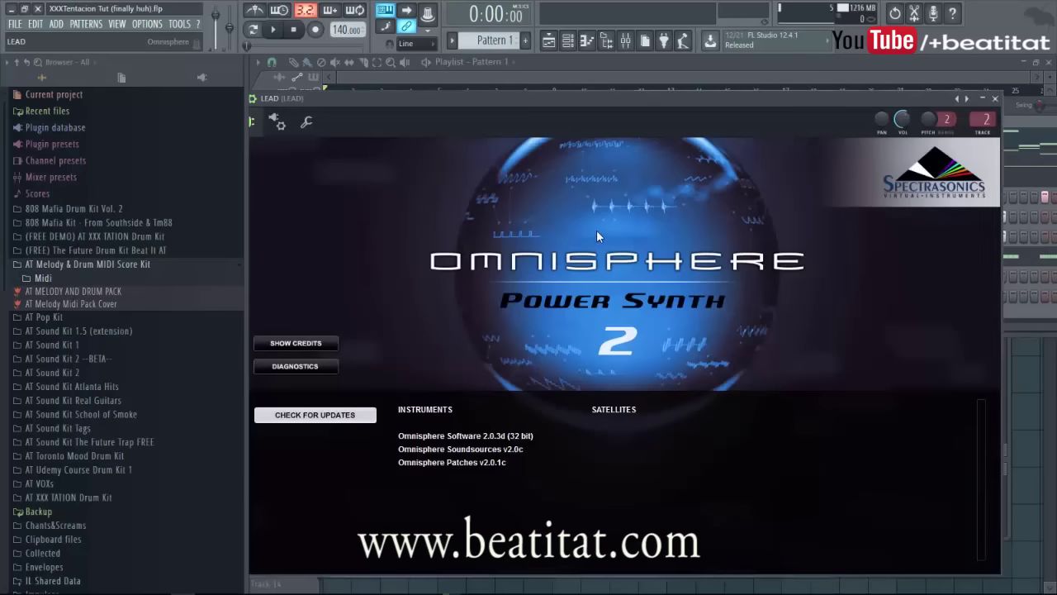
click(994, 105)
click(357, 140)
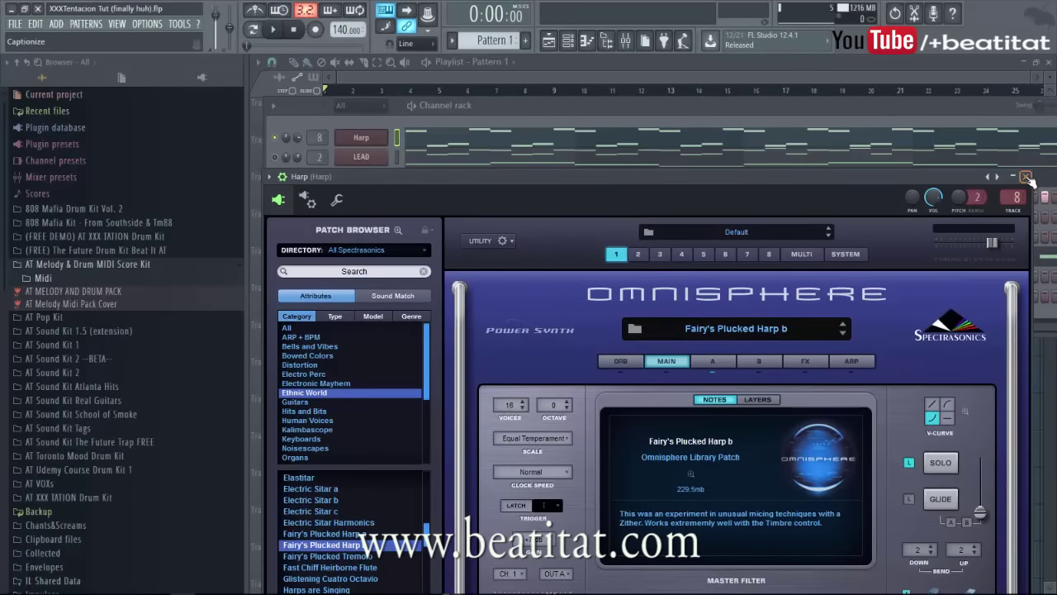
click(1026, 176)
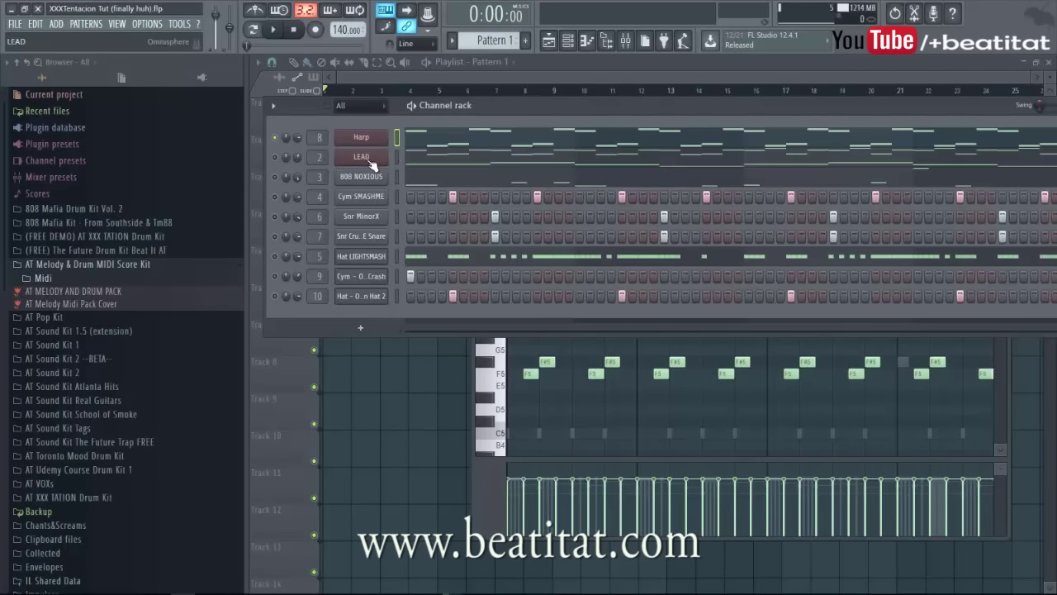
click(368, 160)
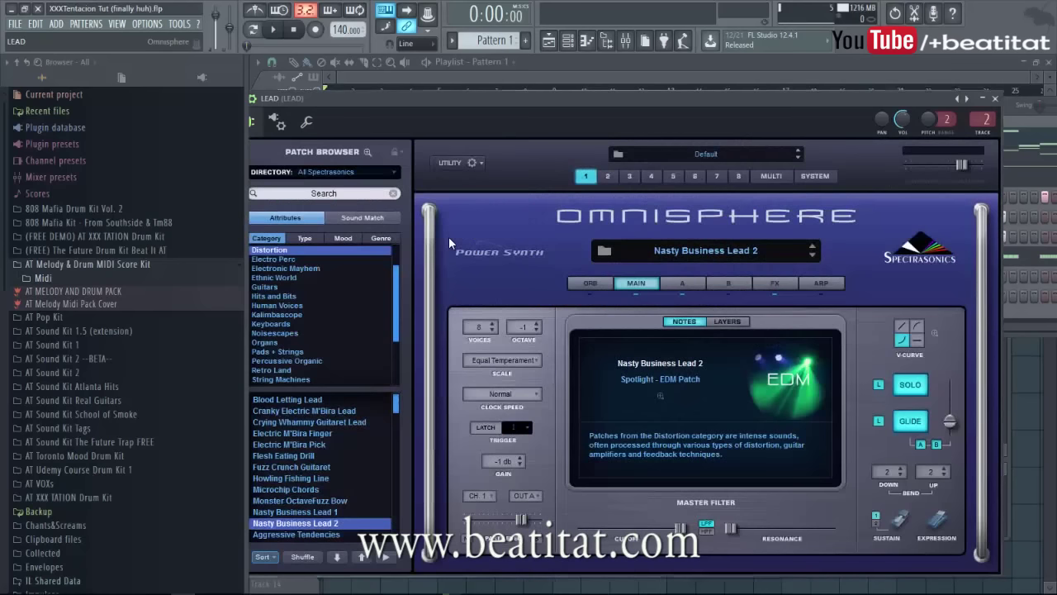
click(996, 98)
click(361, 137)
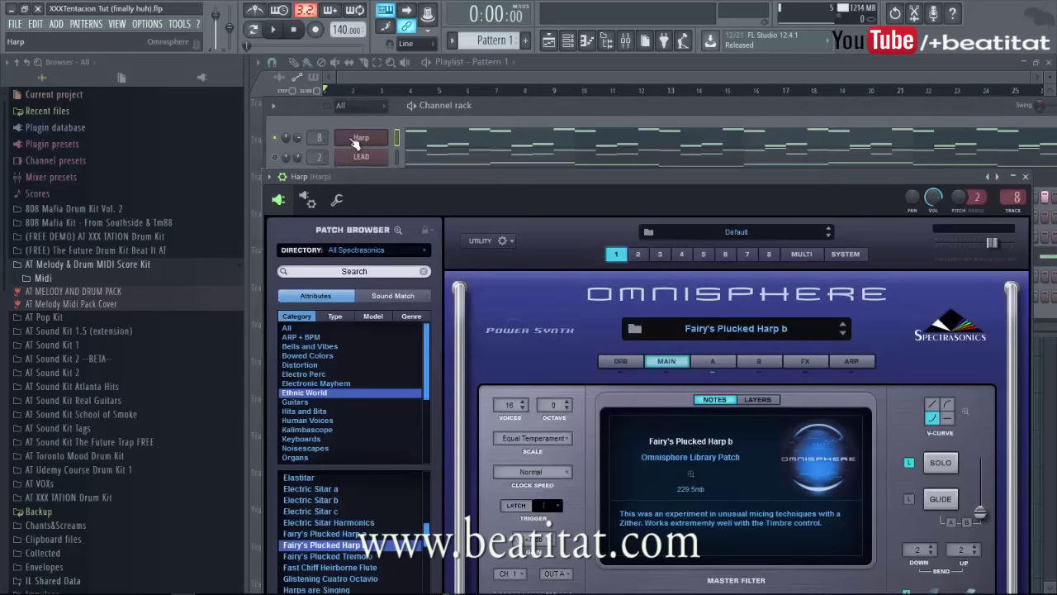
click(1025, 176)
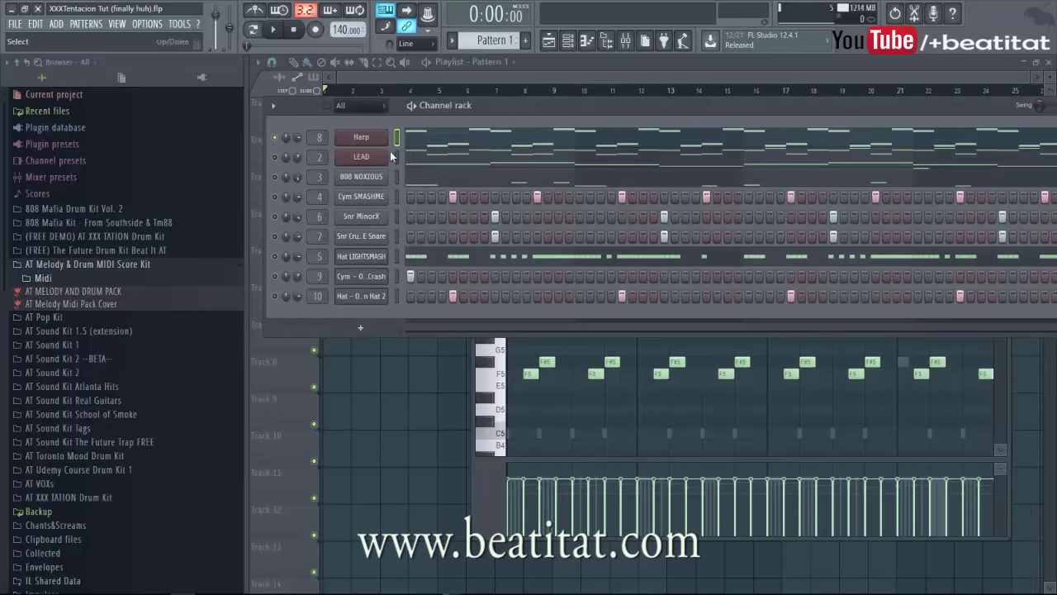
Solo the LEAD channel and review its upper melody notes in the piano roll.
right_click(275, 157)
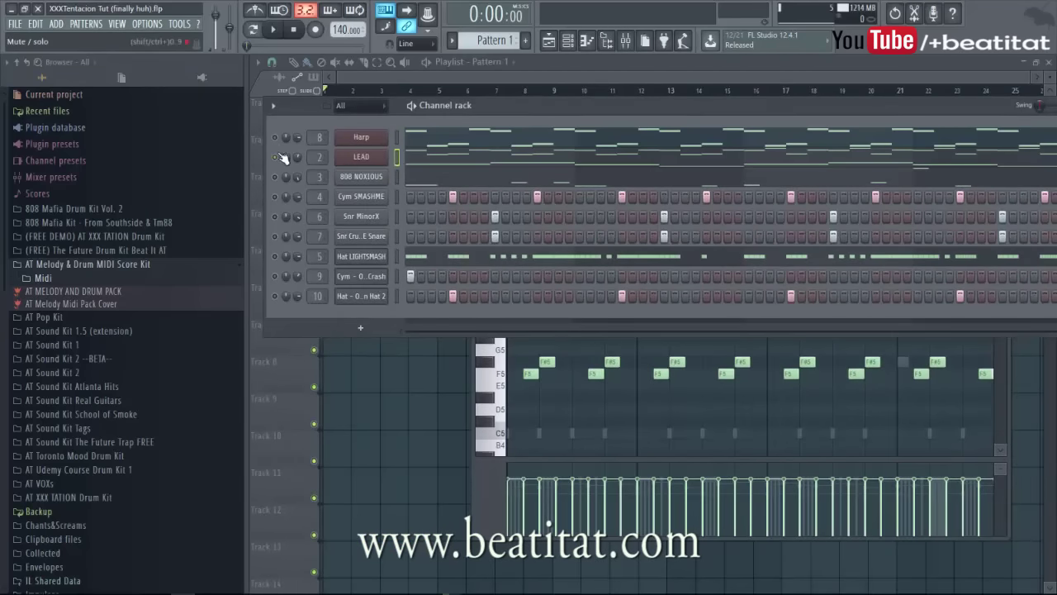
click(417, 164)
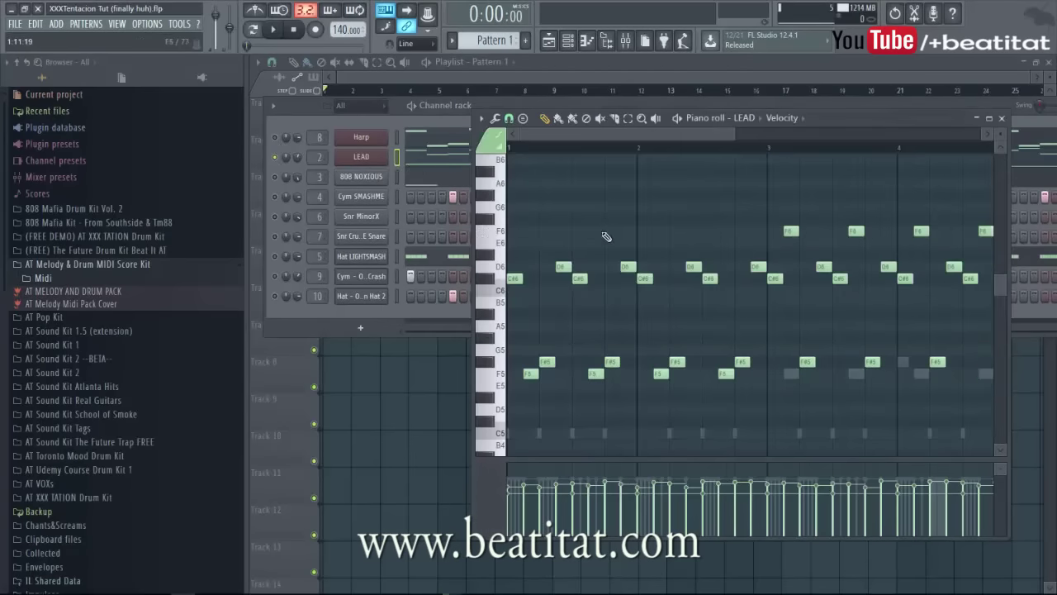
scroll(588, 235, down, 10)
scroll(594, 229, up, 10)
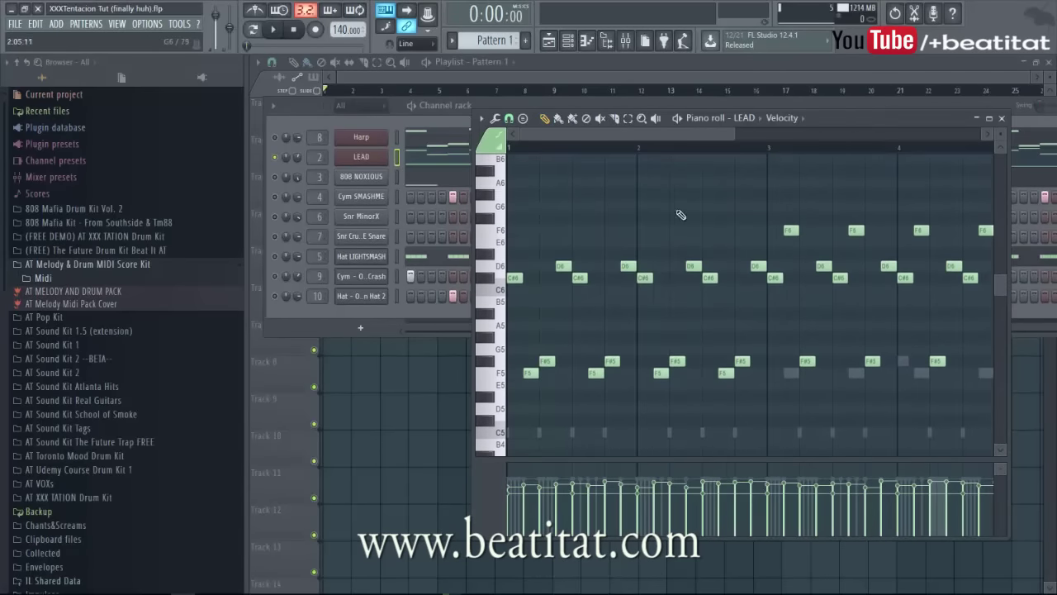
click(999, 119)
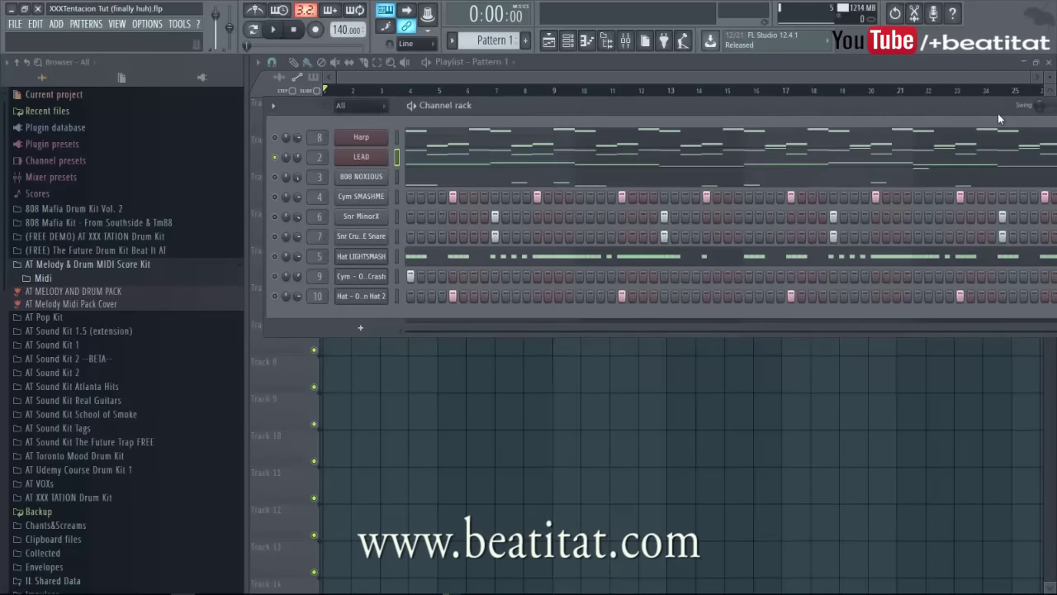
Examine the lower notes of the LEAD melody in the piano roll and play back the soloed channel.
click(556, 167)
scroll(751, 330, down, 2)
scroll(701, 369, down, 7)
scroll(696, 368, up, 7)
scroll(688, 370, down, 1)
scroll(685, 355, up, 2)
scroll(661, 376, down, 5)
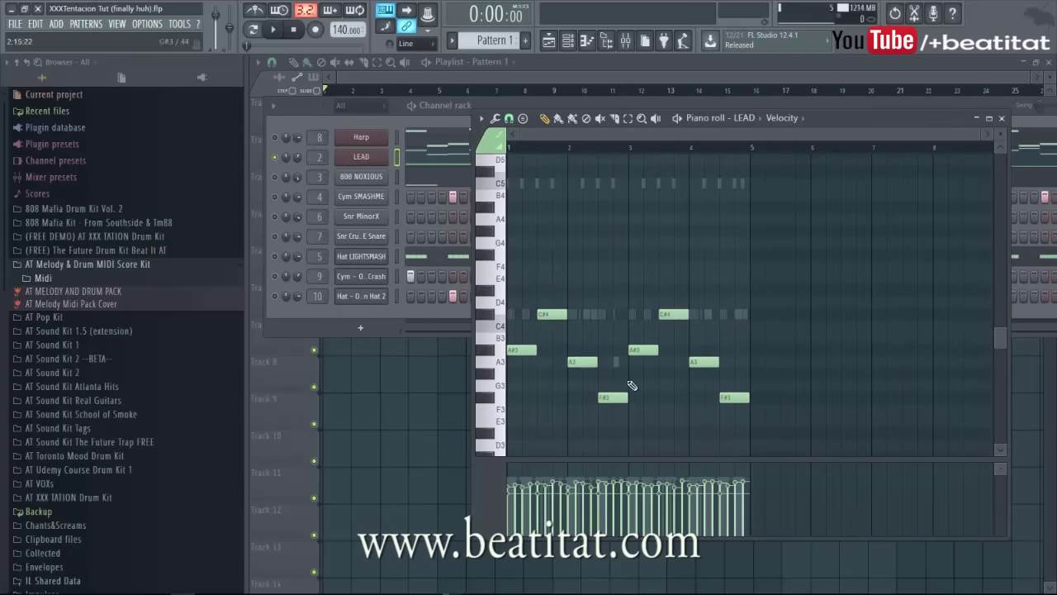
click(1001, 119)
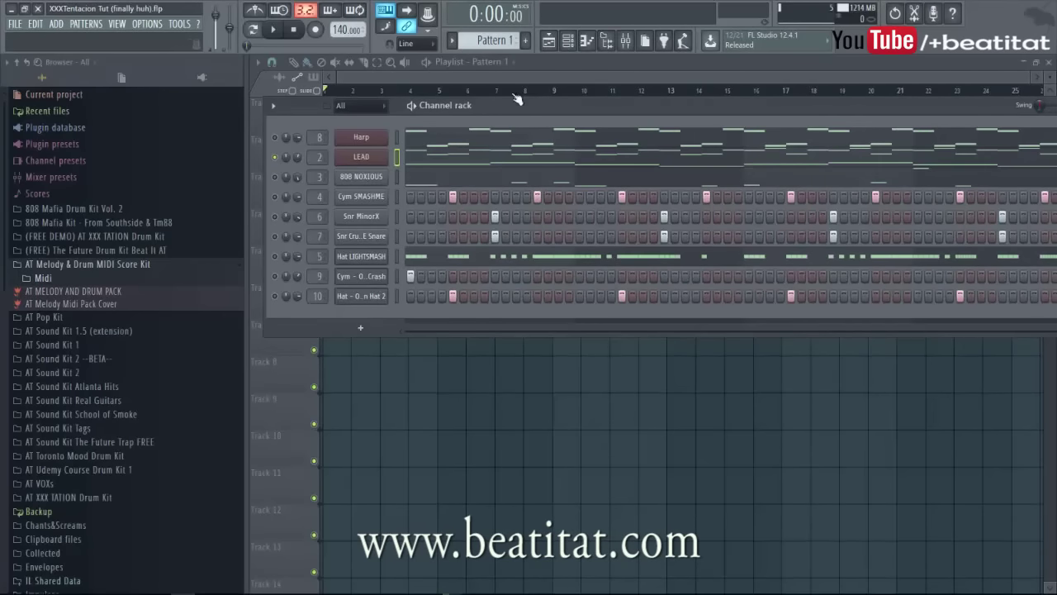
key(space)
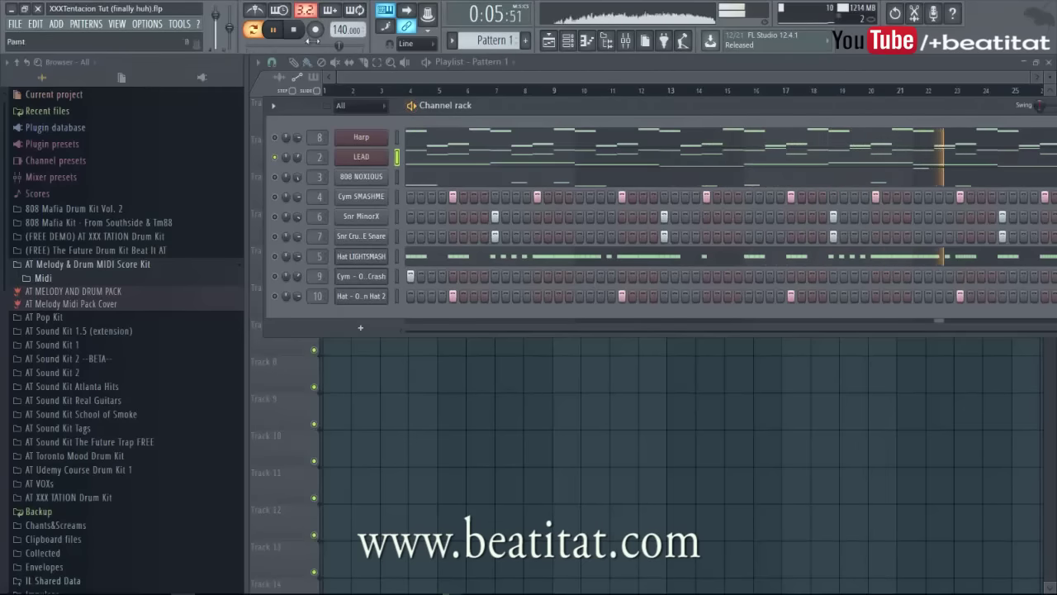
click(294, 30)
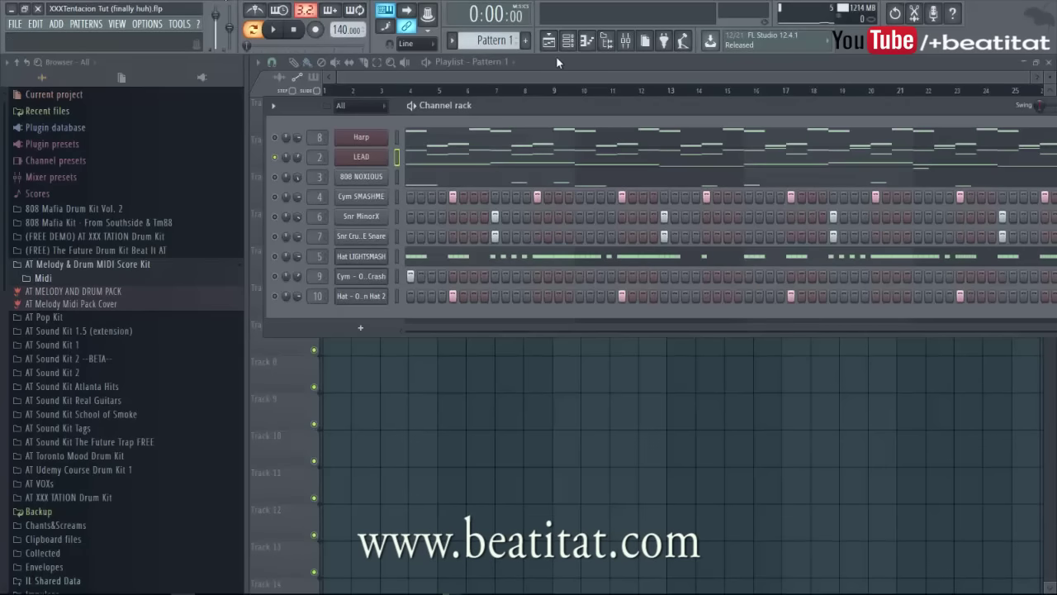
Audition the Exotic Gross effect on the LEAD mixer track, examine its time envelope, and leave the effect bypassed.
click(625, 41)
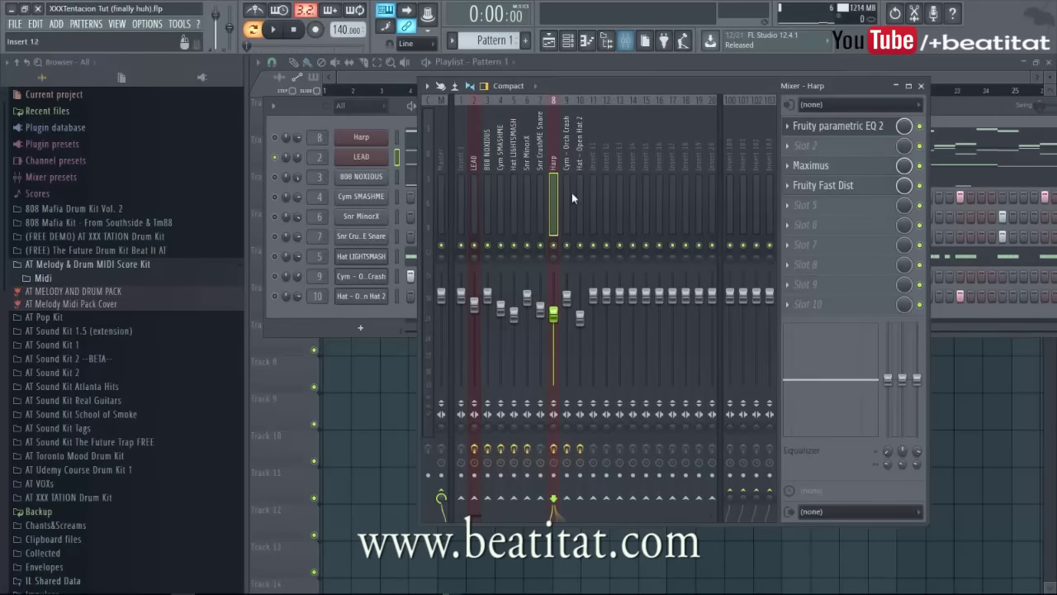
click(481, 185)
click(834, 128)
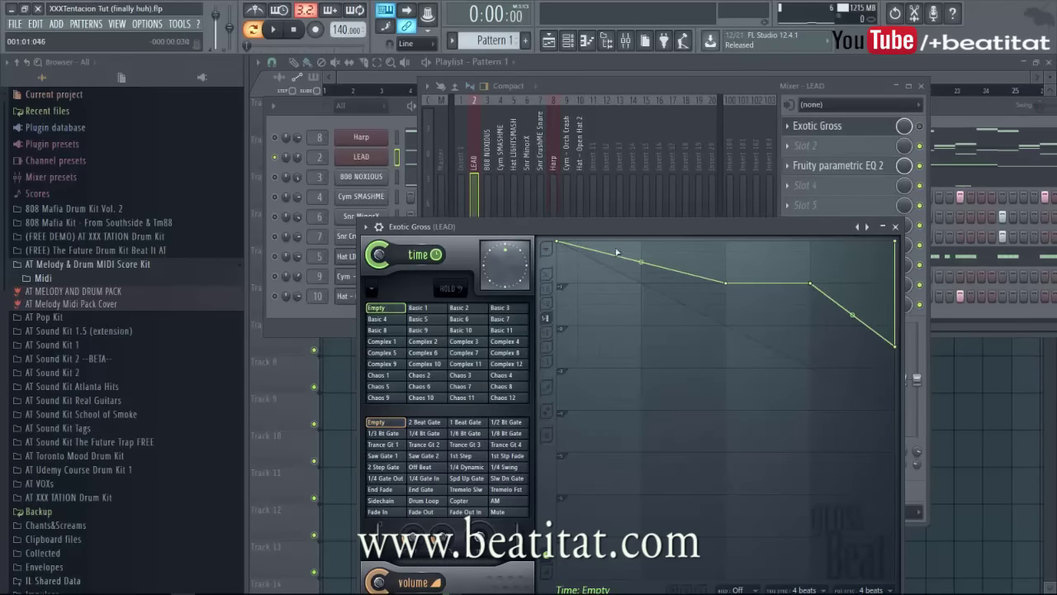
click(923, 139)
key(space)
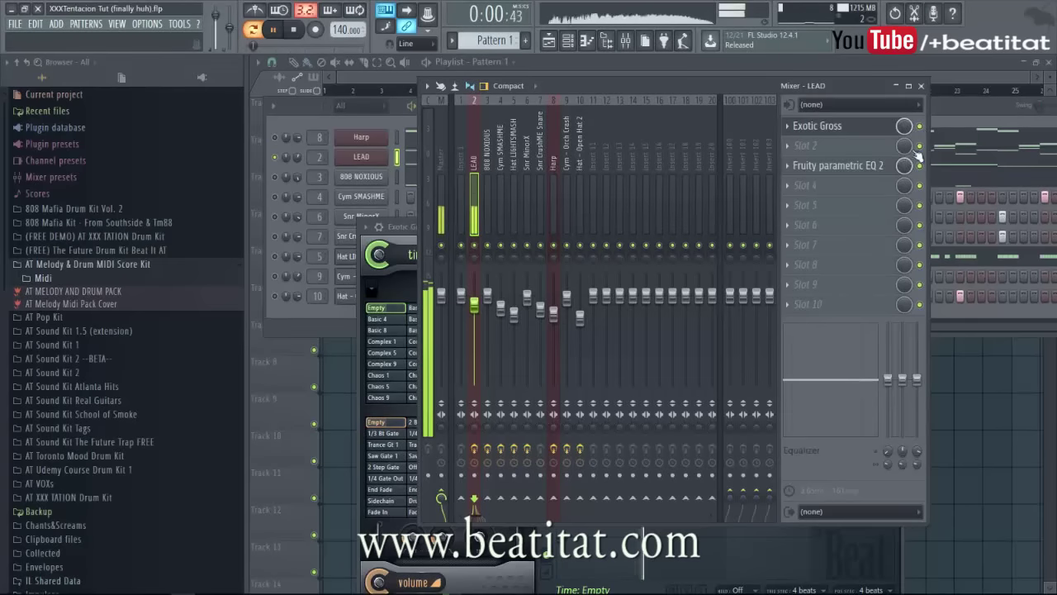
click(872, 134)
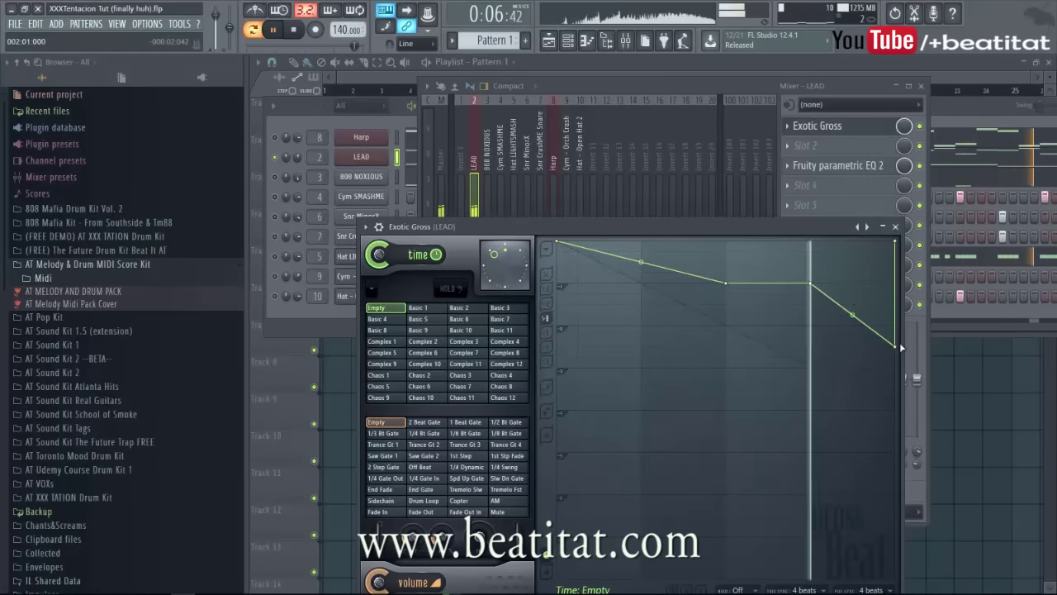
click(895, 226)
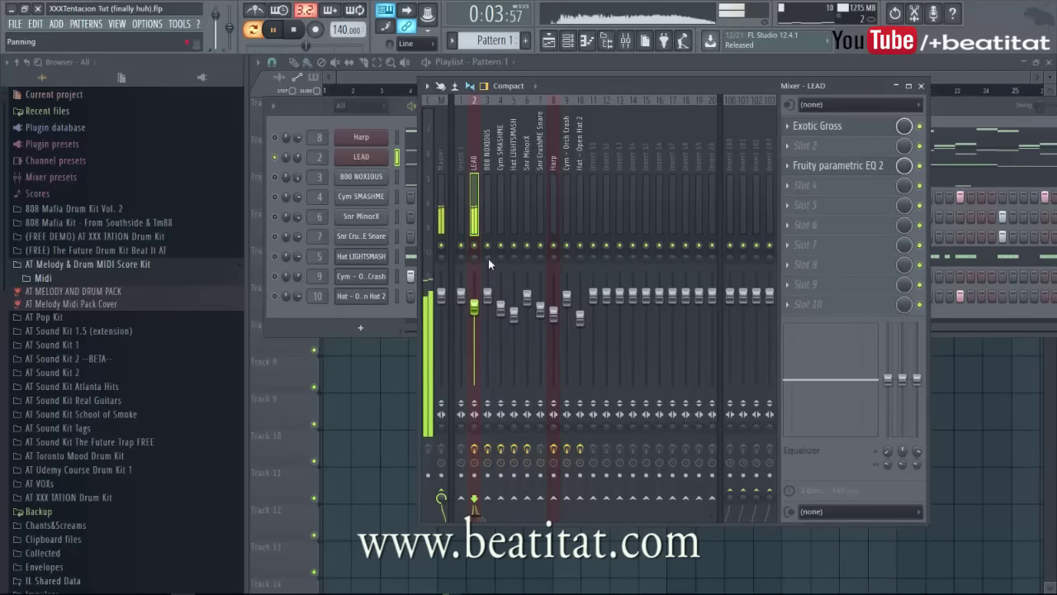
key(space)
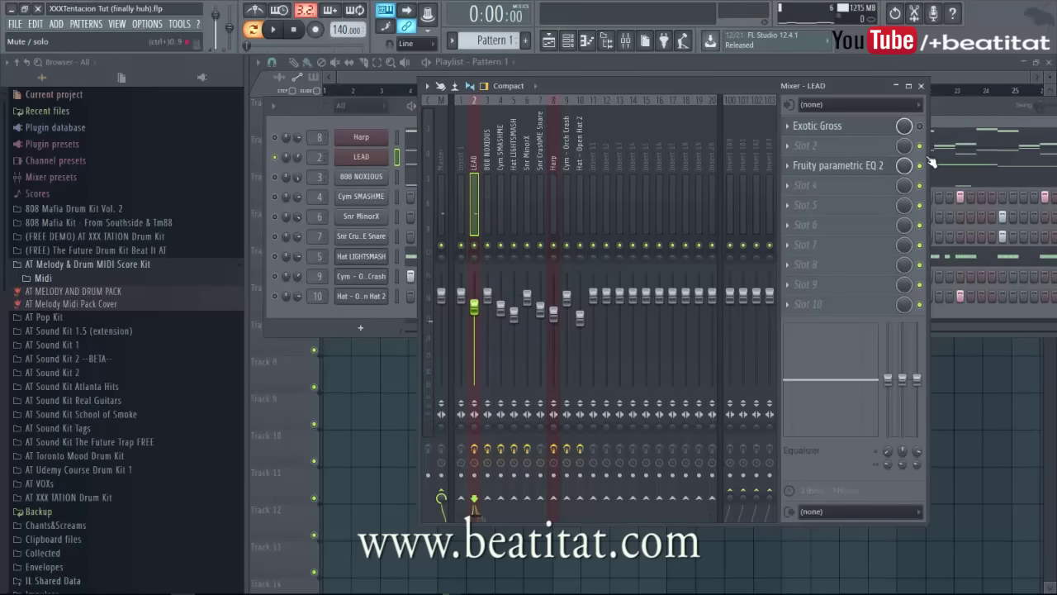
Turn off solo on the LEAD channel and bring the mixer back to the front.
right_click(275, 161)
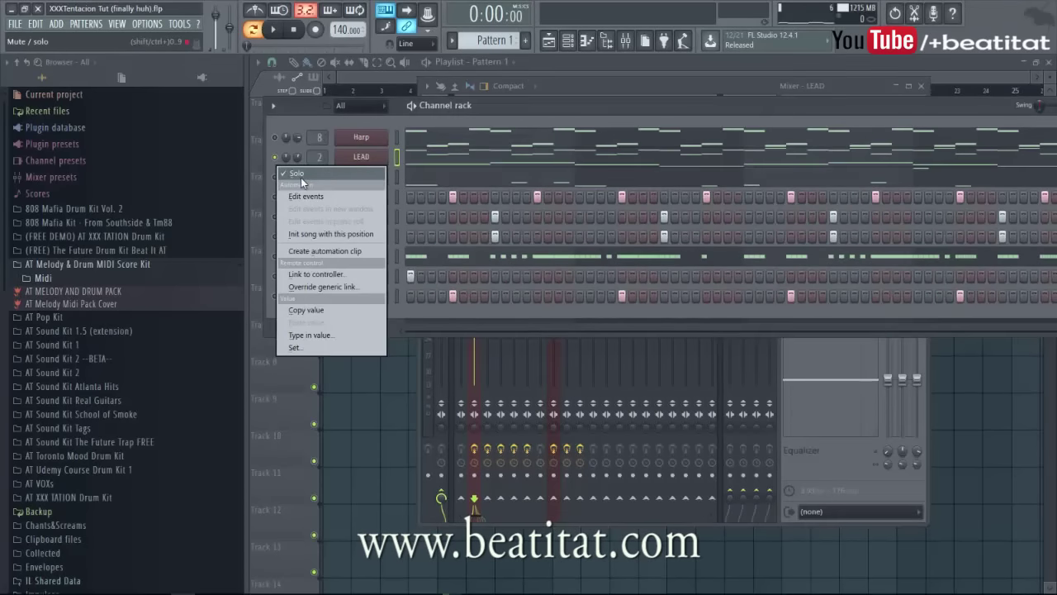
click(300, 177)
click(857, 477)
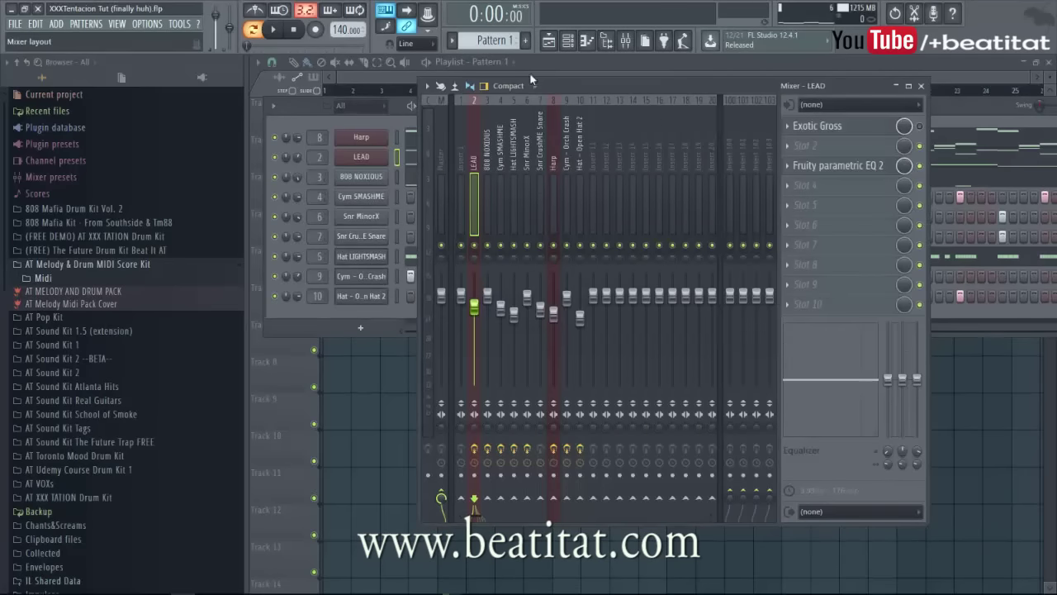
Create an automation clip for the mute switch of Exotic Gross on LEAD and move the clip to Track 8.
right_click(926, 132)
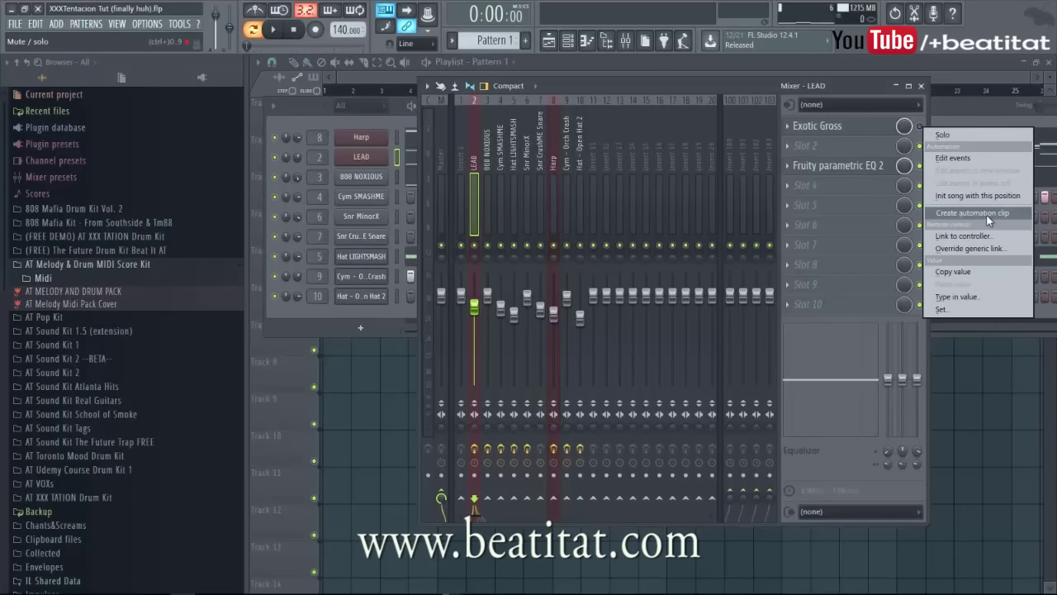
click(967, 213)
click(1001, 431)
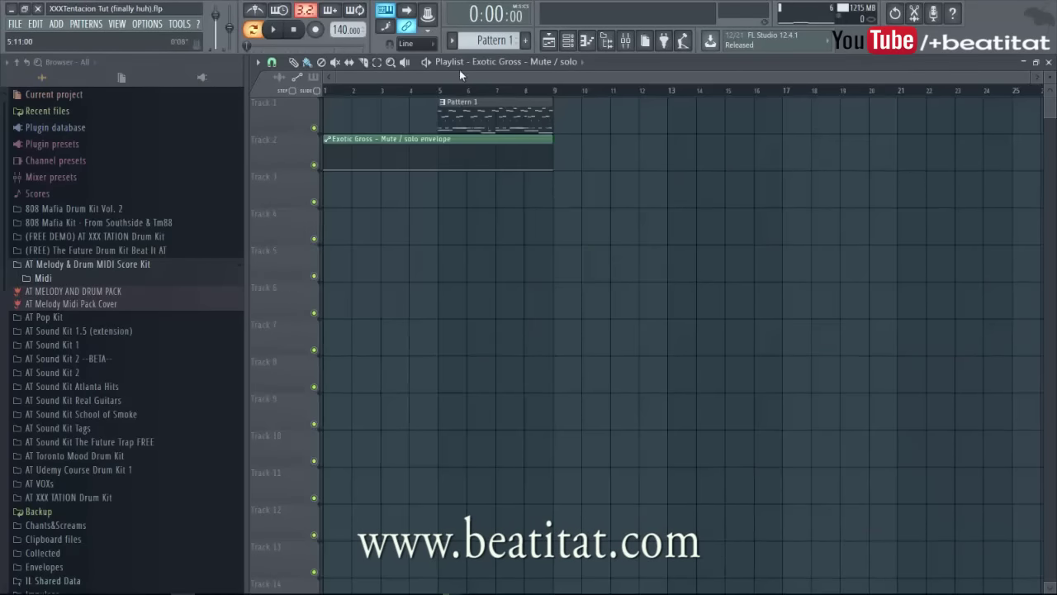
drag(465, 139, 429, 361)
Show and reposition the channel rack, return to the playlist and pick the Pattern 1 clip on Track 1.
click(568, 39)
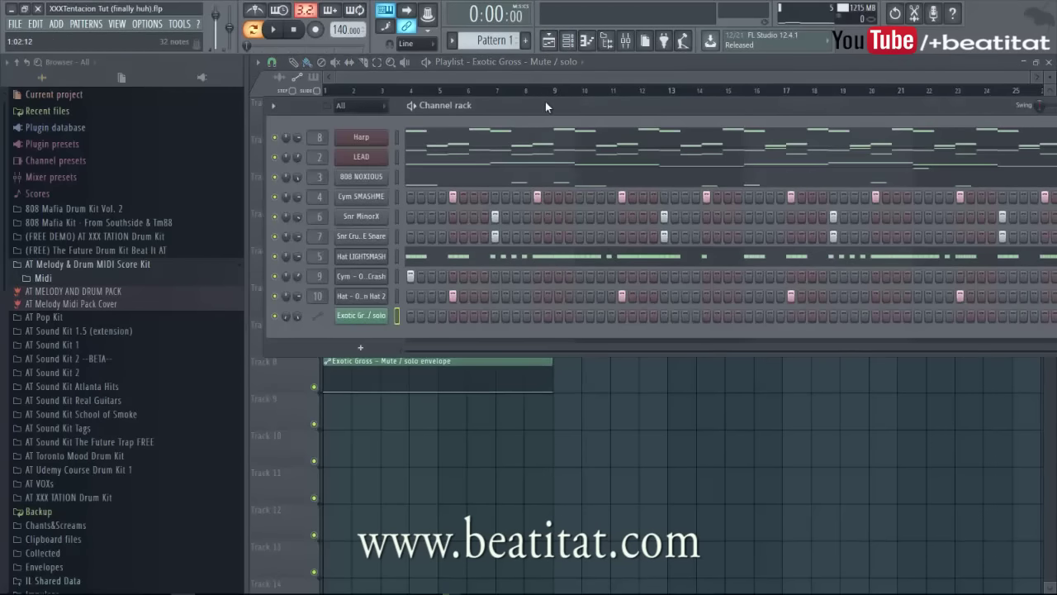
mouse_move(615, 98)
mouse_down()
mouse_move(494, 149)
mouse_move(601, 104)
mouse_up()
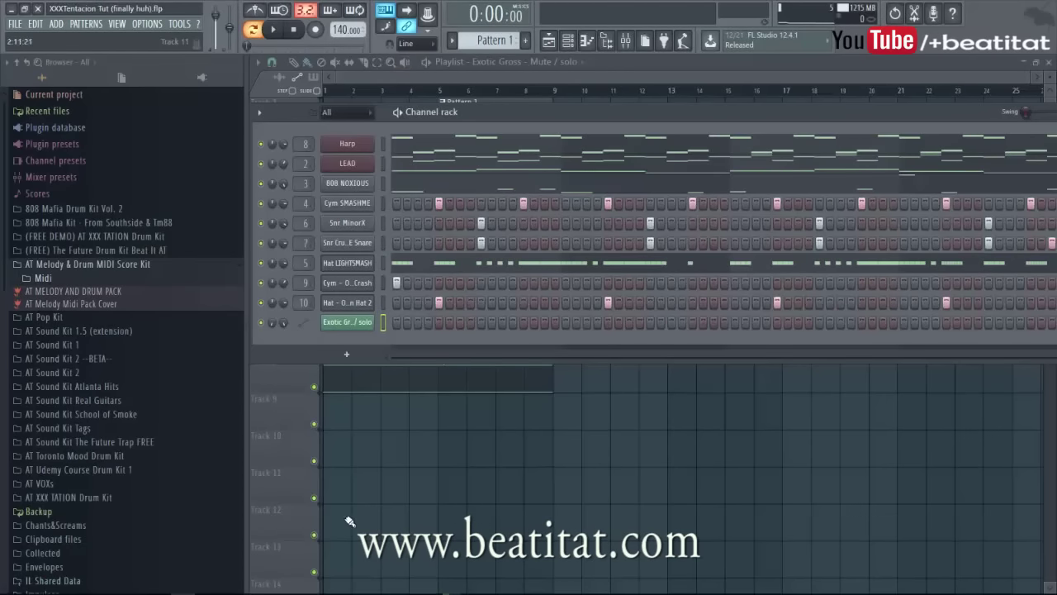
mouse_move(347, 593)
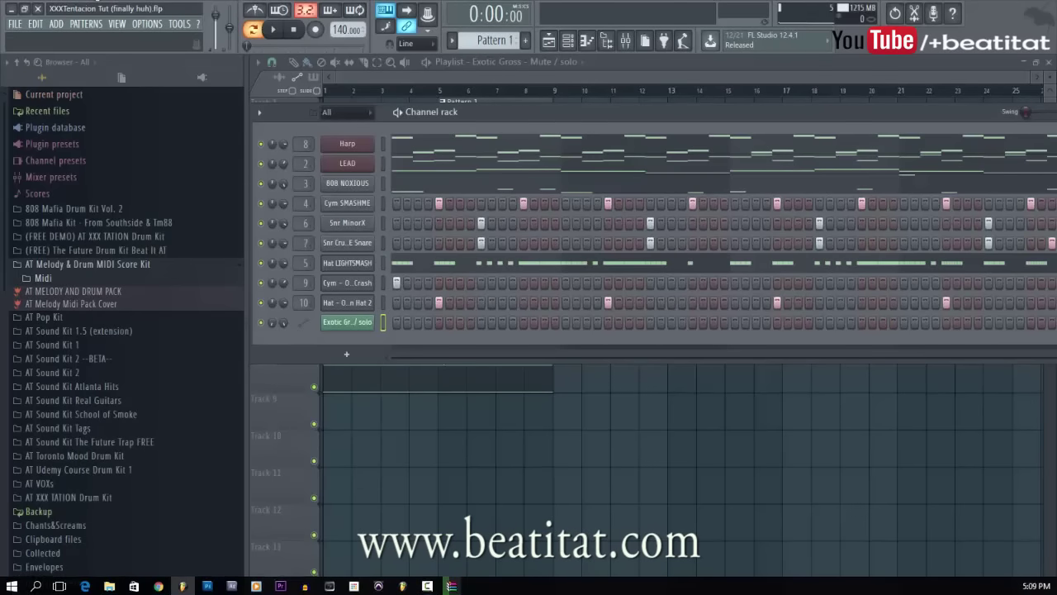
click(446, 78)
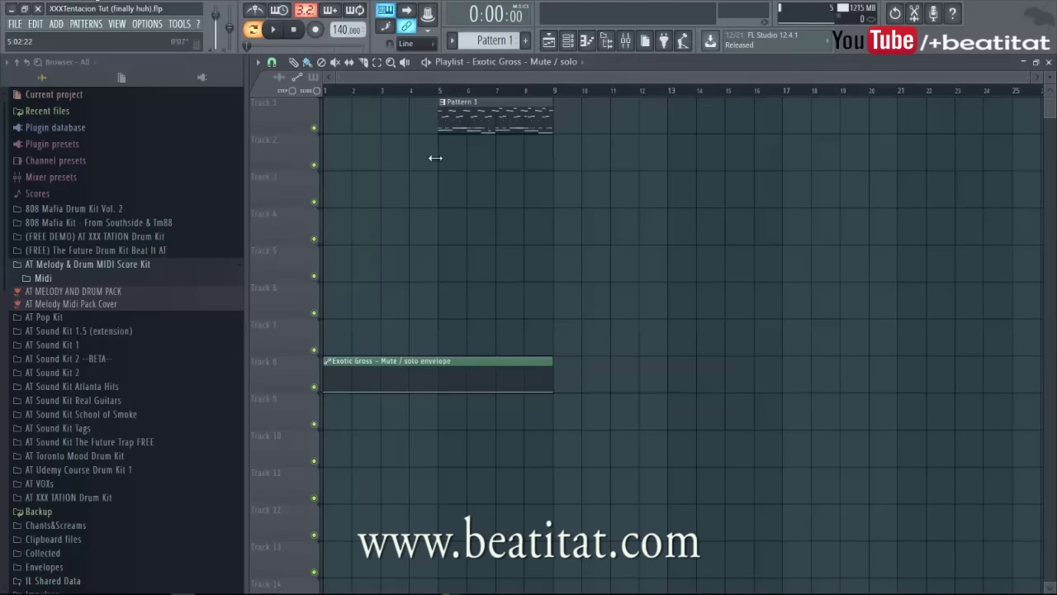
click(484, 121)
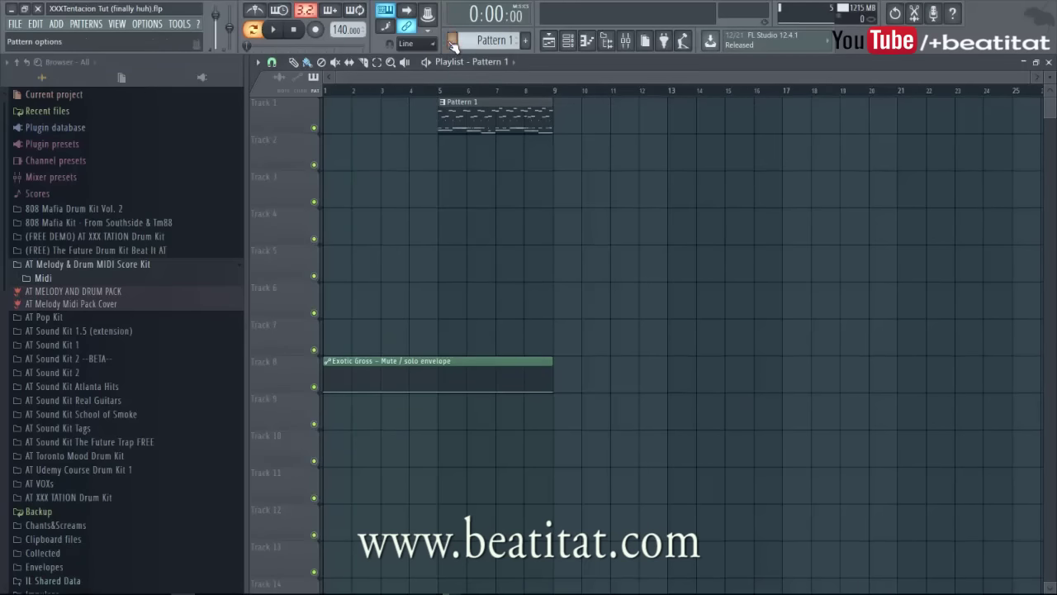
Split Pattern 1 by channel and spread the LEAD, 808 NOXIOUS, Cym SMASHME and Snr MinorX clips over Tracks 3 to 6 at bar 5.
click(451, 40)
click(545, 198)
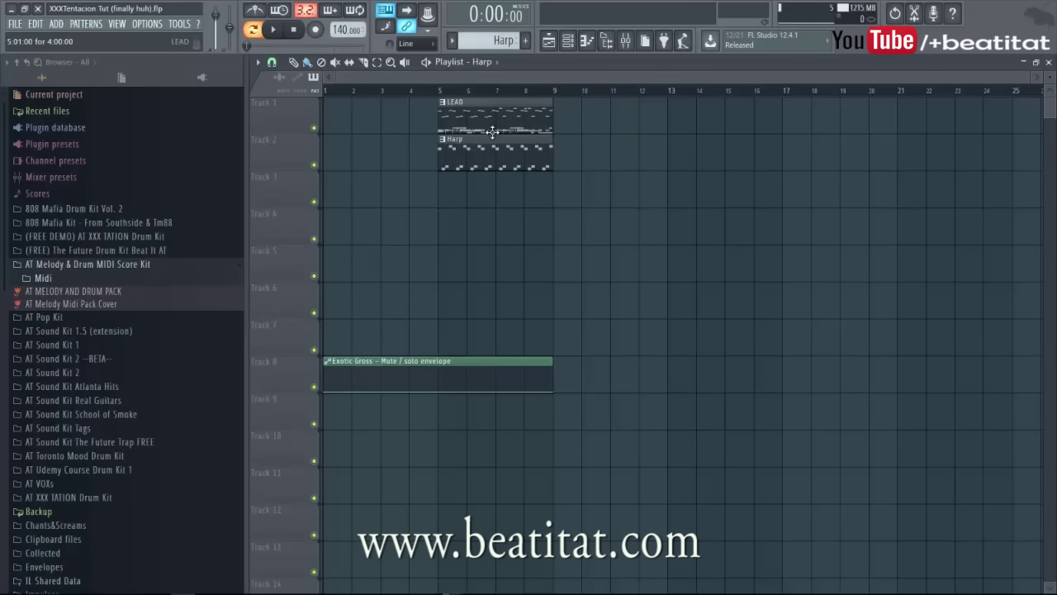
drag(490, 113, 496, 195)
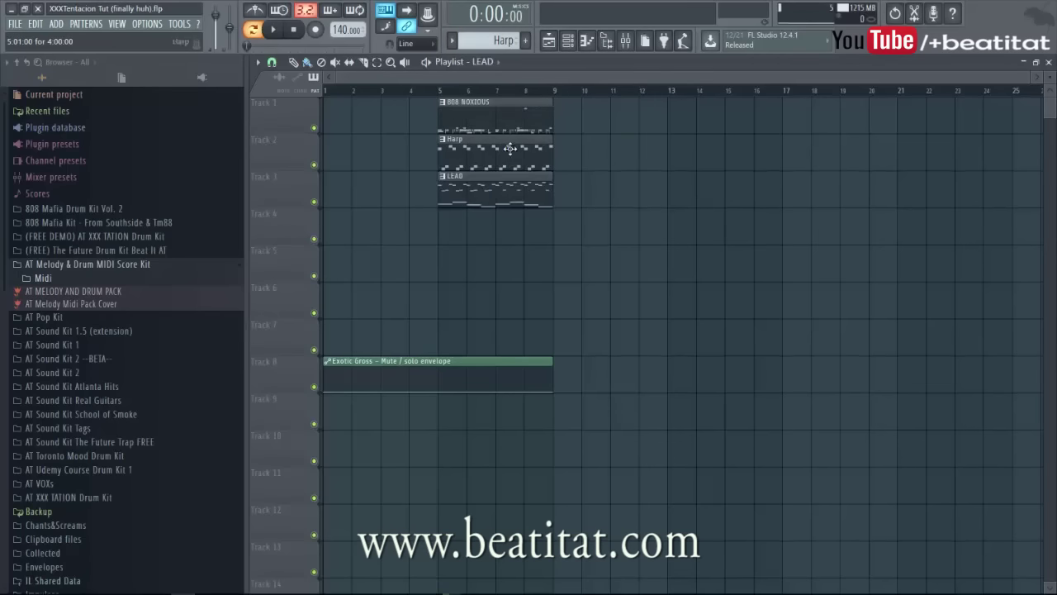
drag(512, 105, 517, 222)
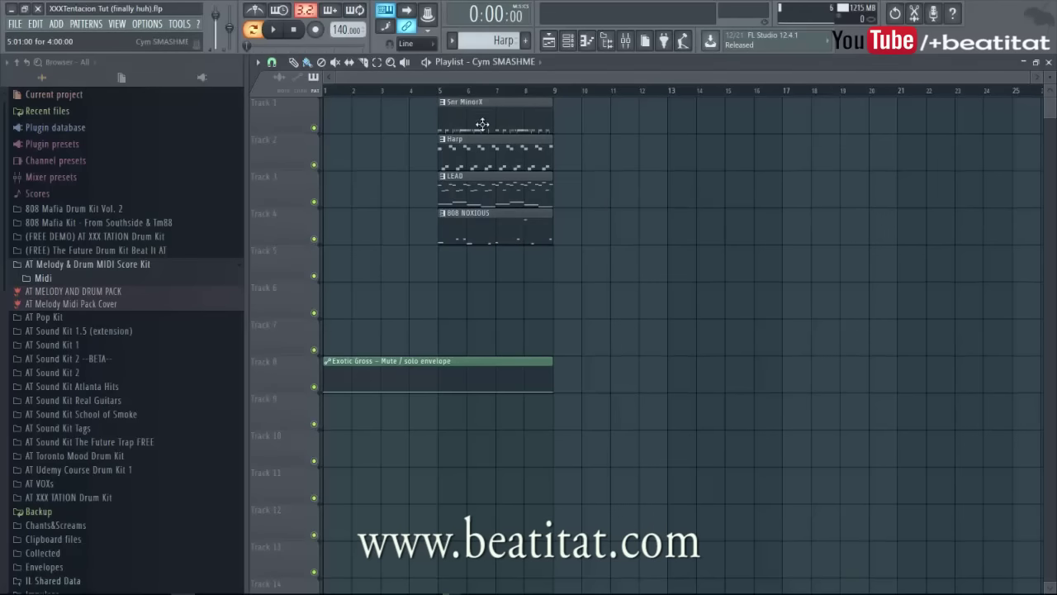
drag(487, 130, 475, 294)
drag(473, 110, 470, 278)
Move the Snr CrushME Snare, Hat LIGHTSMASH, Hat - Open Hat 2 and Cym - Orch Crash clips to Tracks 7–10 and the Exotic Gross automation clip to Track 13.
drag(436, 364, 439, 484)
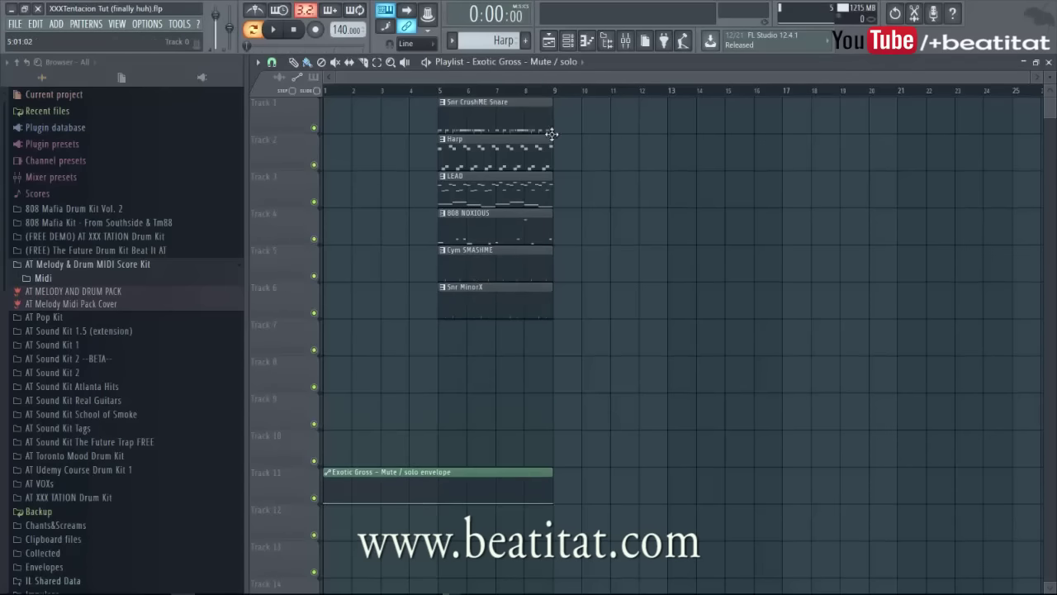
drag(534, 103, 508, 327)
drag(503, 116, 521, 393)
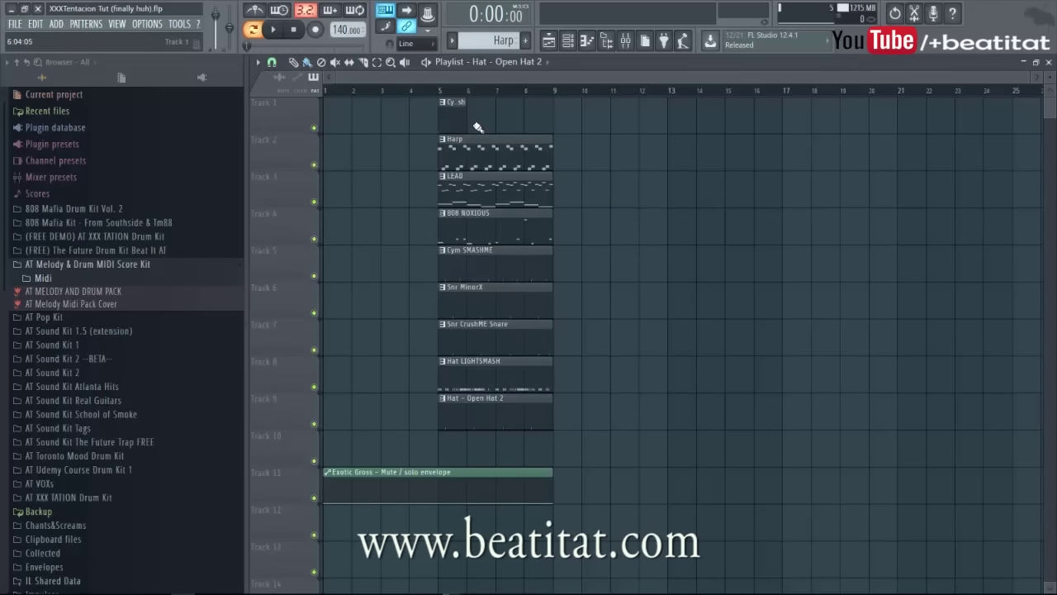
drag(520, 124, 531, 433)
drag(533, 476, 535, 524)
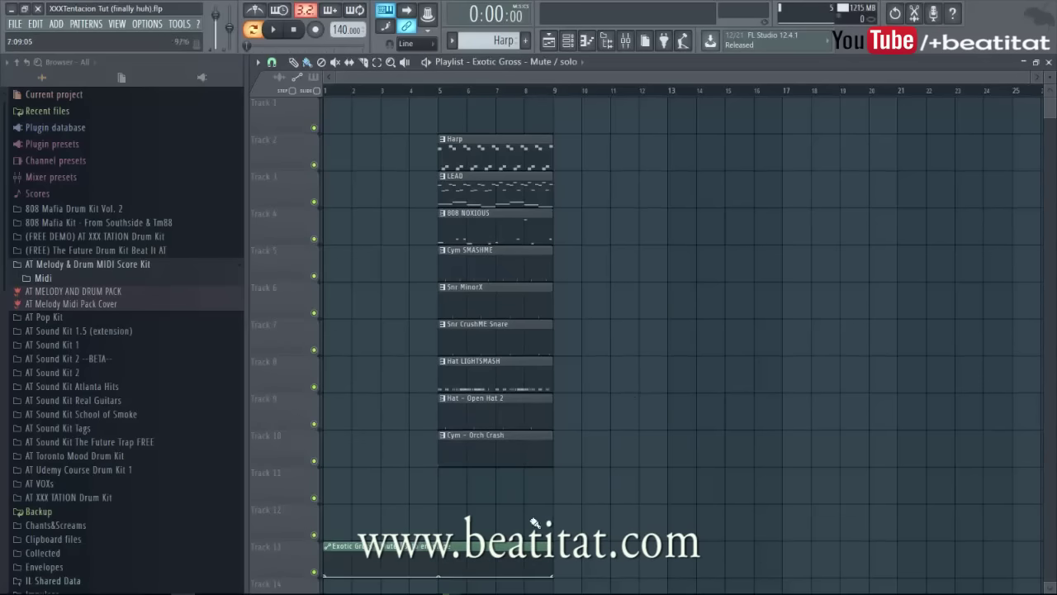
Lock playlist Tracks 2 to 5 to their content: Harp, LEAD, 808 NOXIOUS and Cym SMASHME.
drag(451, 79, 331, 76)
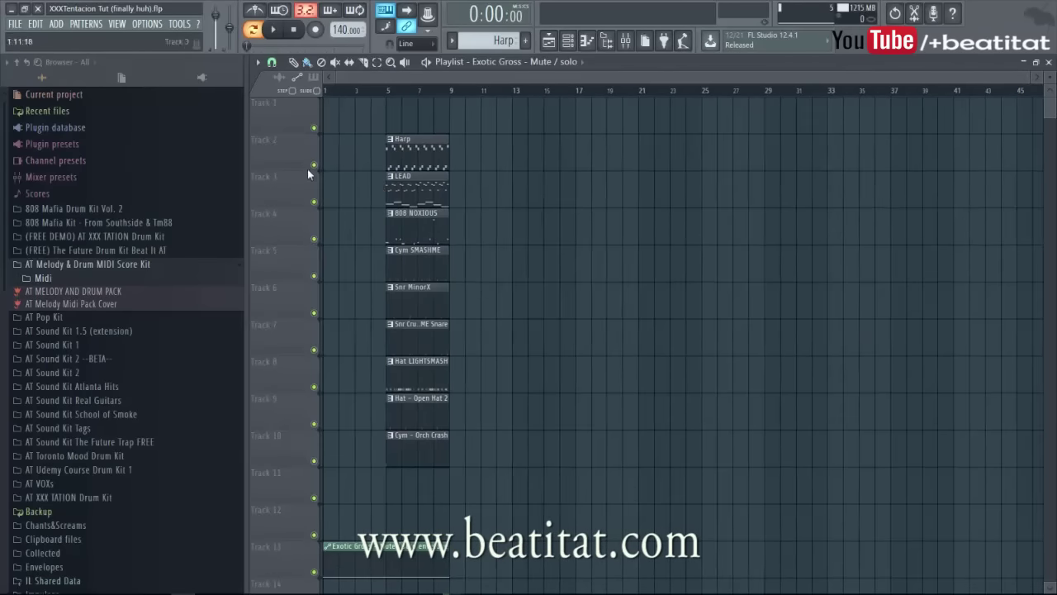
right_click(283, 135)
click(318, 285)
right_click(276, 171)
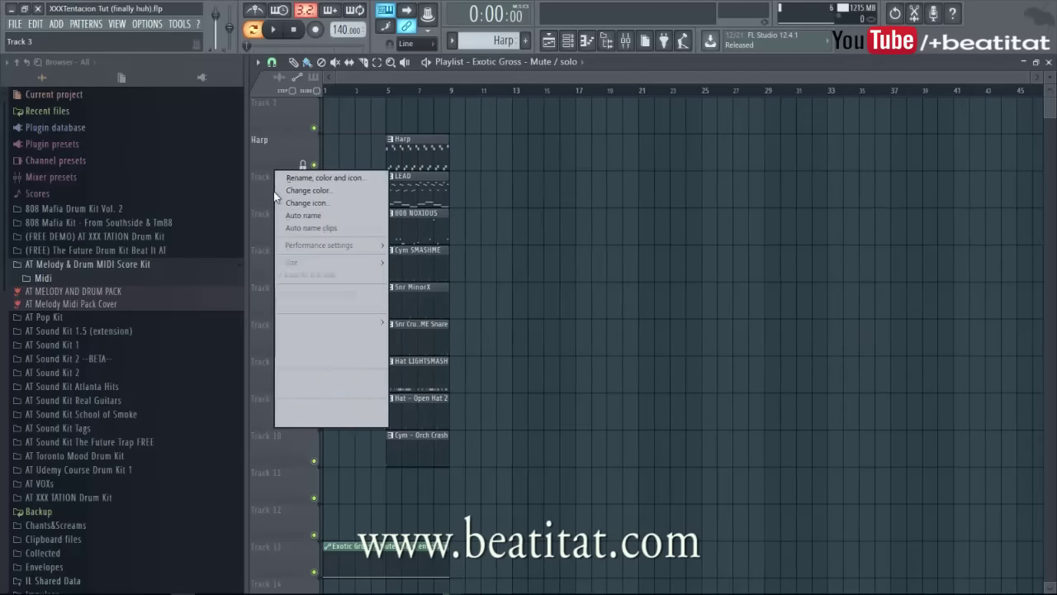
click(314, 333)
right_click(283, 209)
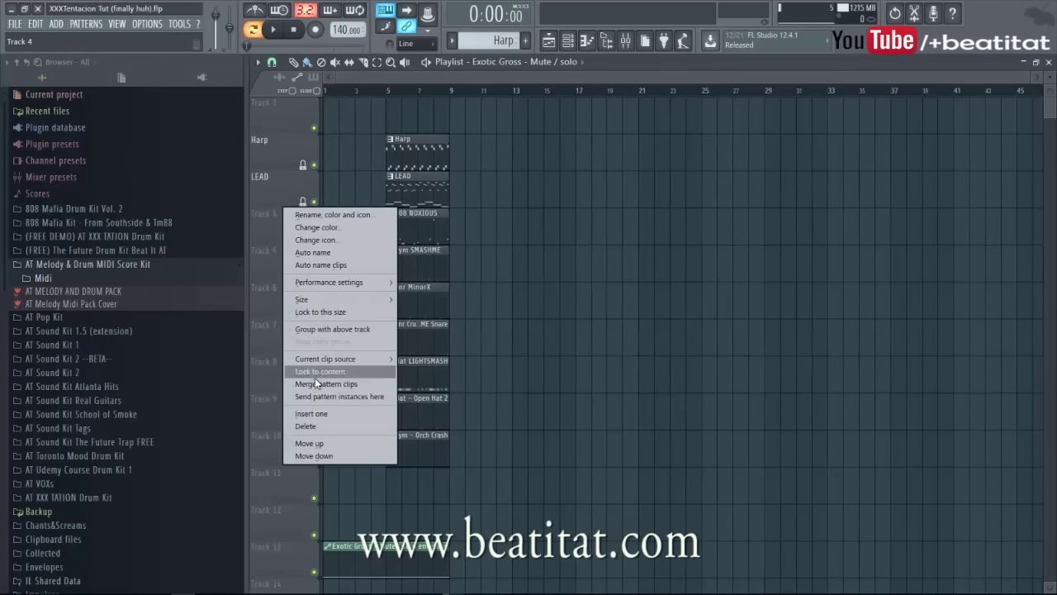
click(319, 371)
right_click(259, 247)
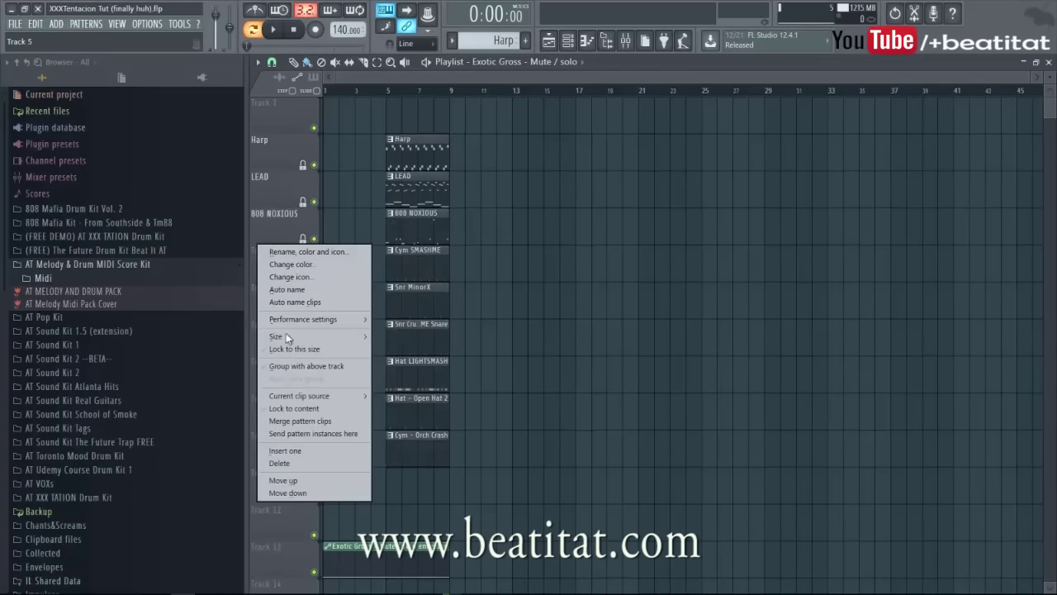
click(287, 408)
Lock Tracks 6 to 10 to their content: Snr MinorX, Snr CrushME Snare, Hat LIGHTSMASH, Hat - Open Hat 2 and Cym - Orch Crash.
right_click(285, 289)
click(318, 446)
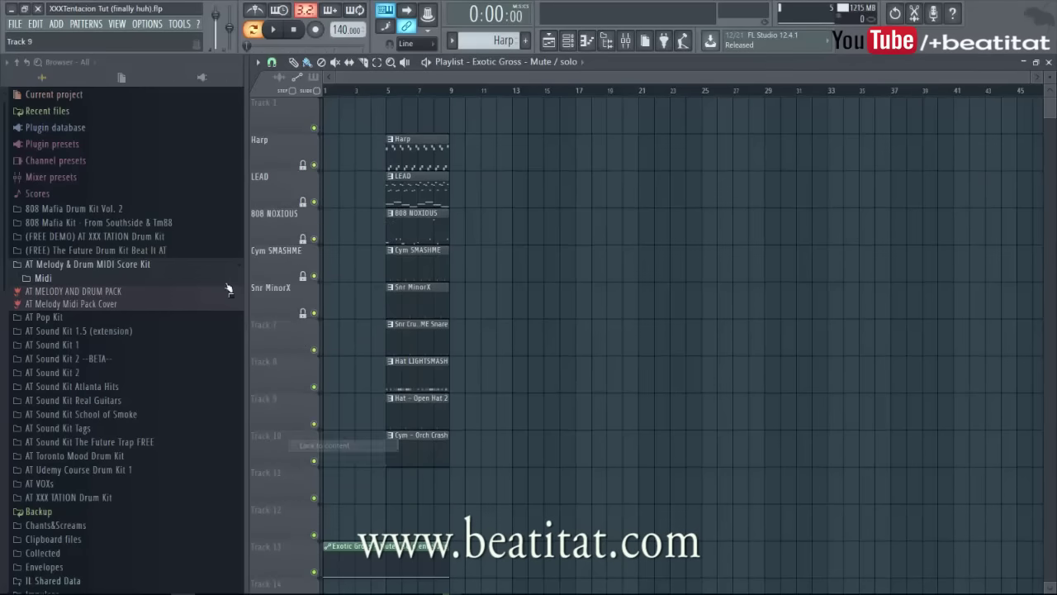
right_click(262, 323)
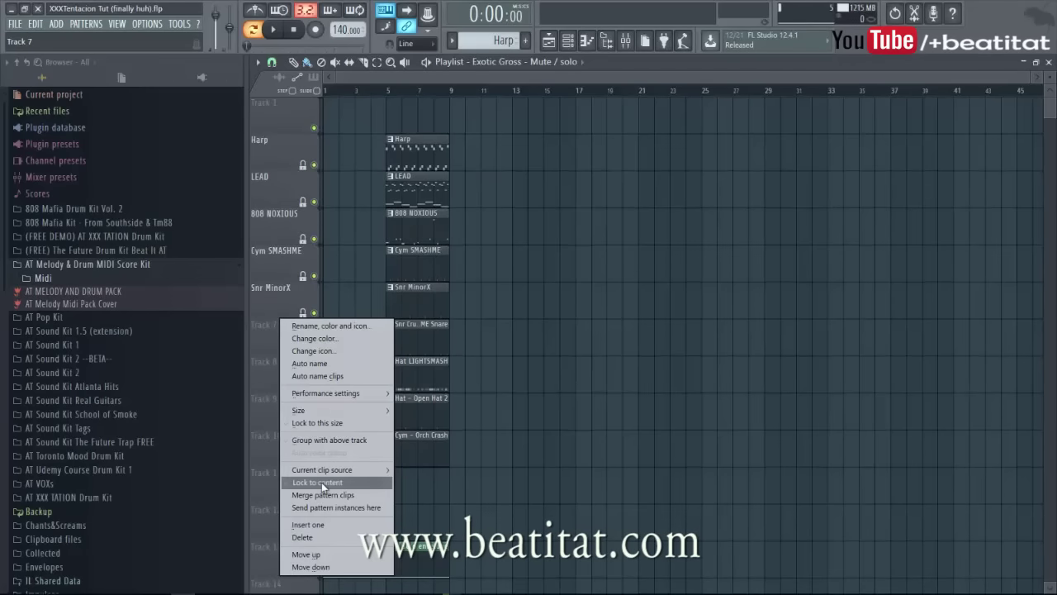
click(321, 482)
right_click(288, 363)
click(334, 491)
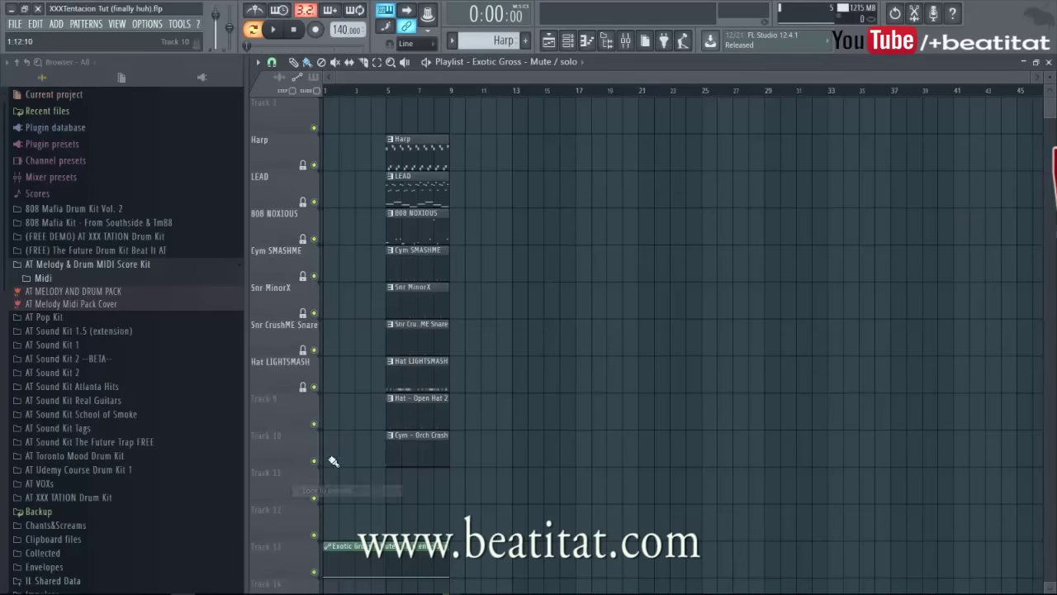
right_click(282, 400)
click(320, 485)
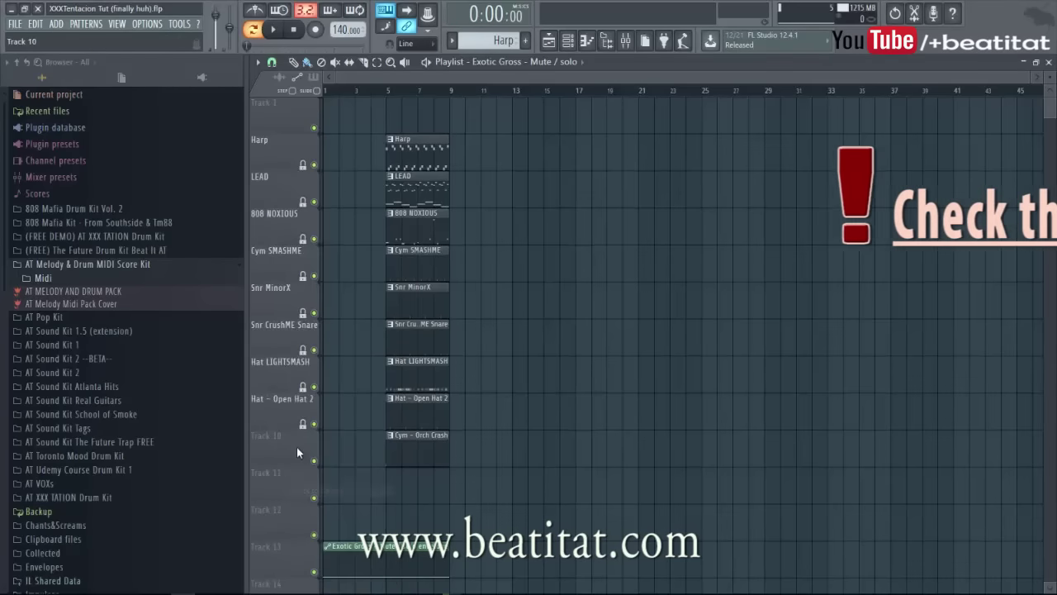
right_click(297, 447)
click(334, 490)
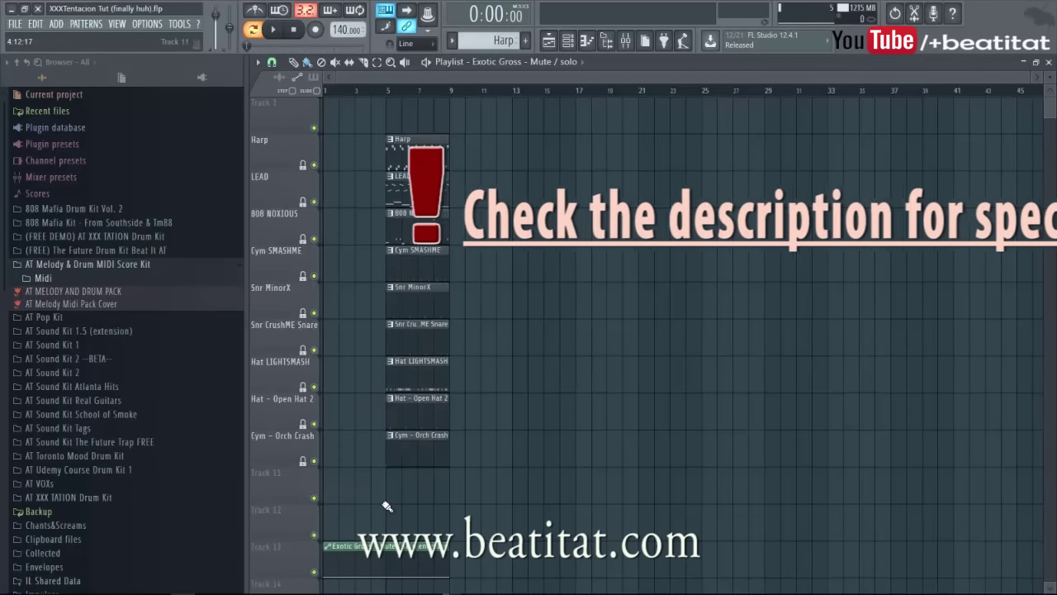
Clear the clip selection and paint Harp clips along the Harp track starting at bar 1.
key(ctrl+a)
key(ctrl+d)
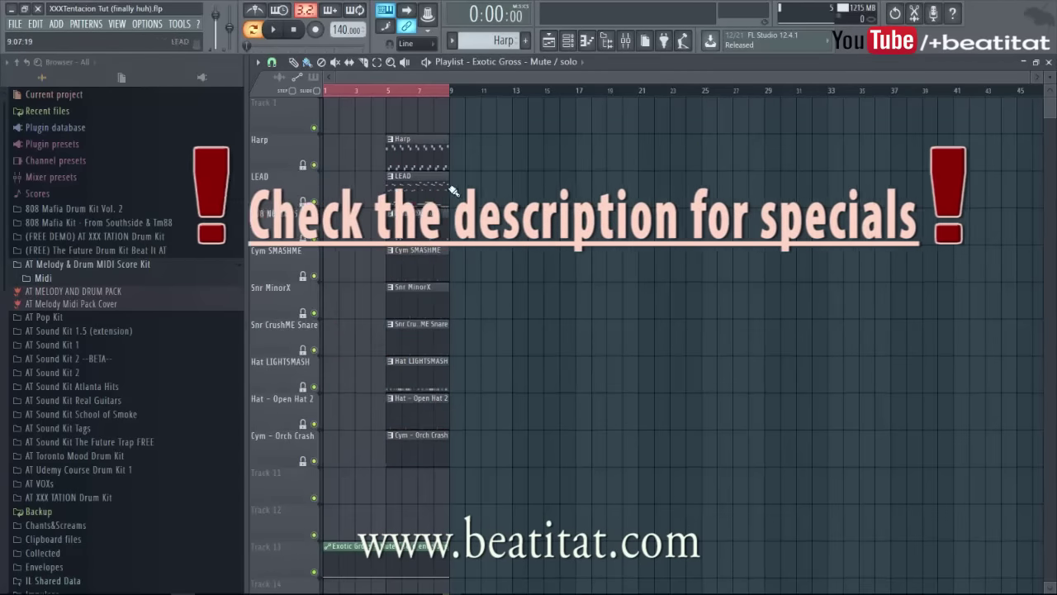
drag(331, 156, 793, 148)
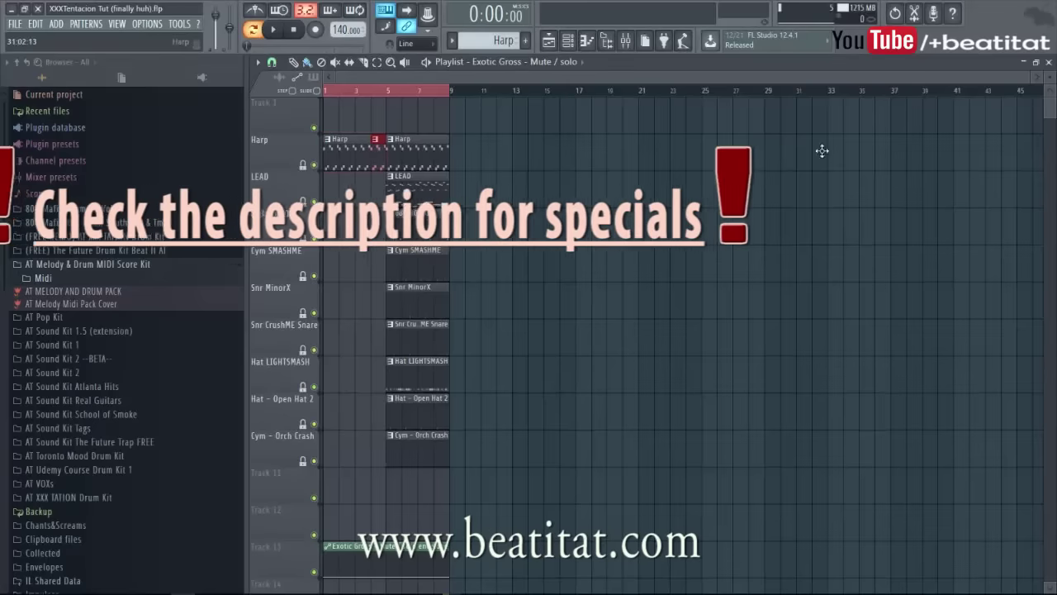
Delete the Harp clips placed before bar 5 in the playlist.
right_click(355, 151)
right_click(379, 152)
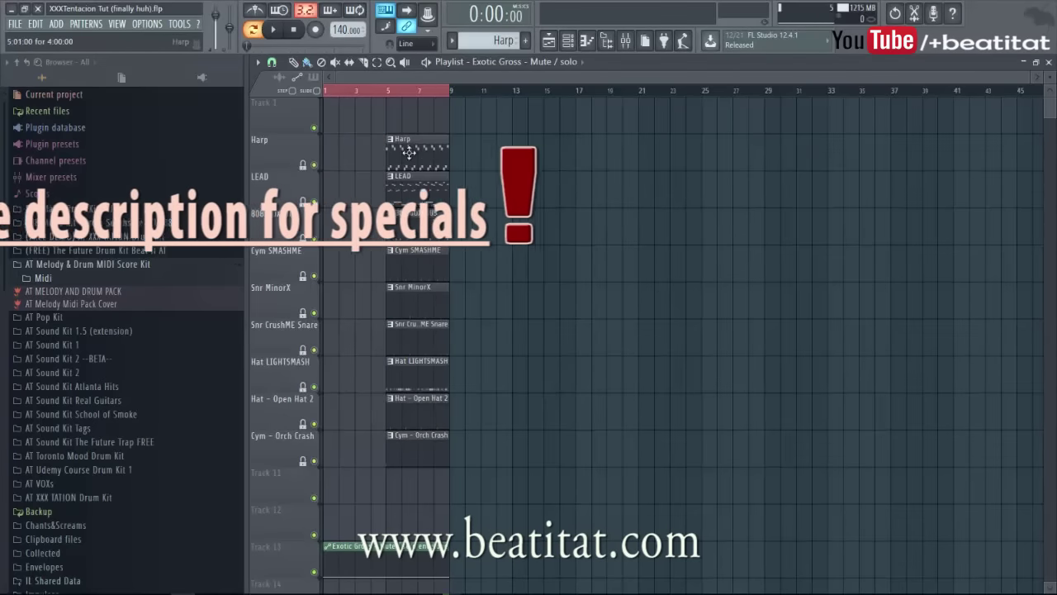
mouse_move(500, 154)
mouse_down()
mouse_move(892, 174)
mouse_move(653, 175)
mouse_move(900, 169)
mouse_up()
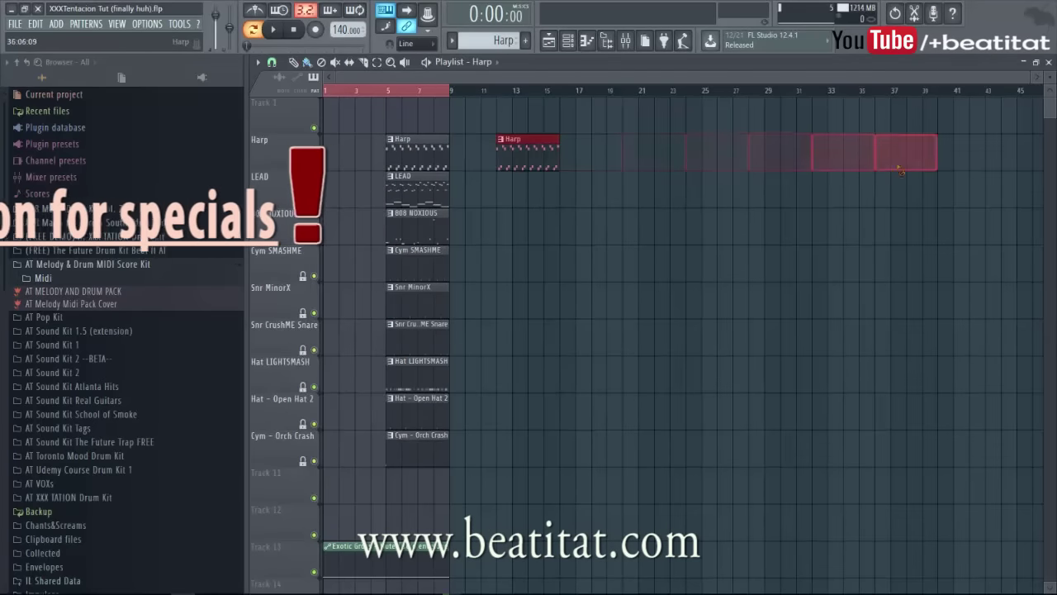
drag(548, 195, 892, 194)
right_click(892, 193)
mouse_move(582, 264)
mouse_down()
mouse_move(785, 264)
mouse_move(918, 246)
mouse_move(568, 272)
mouse_up()
mouse_move(567, 338)
mouse_down()
mouse_move(858, 338)
mouse_move(483, 341)
mouse_move(828, 323)
mouse_move(503, 149)
mouse_up()
key(ctrl+z)
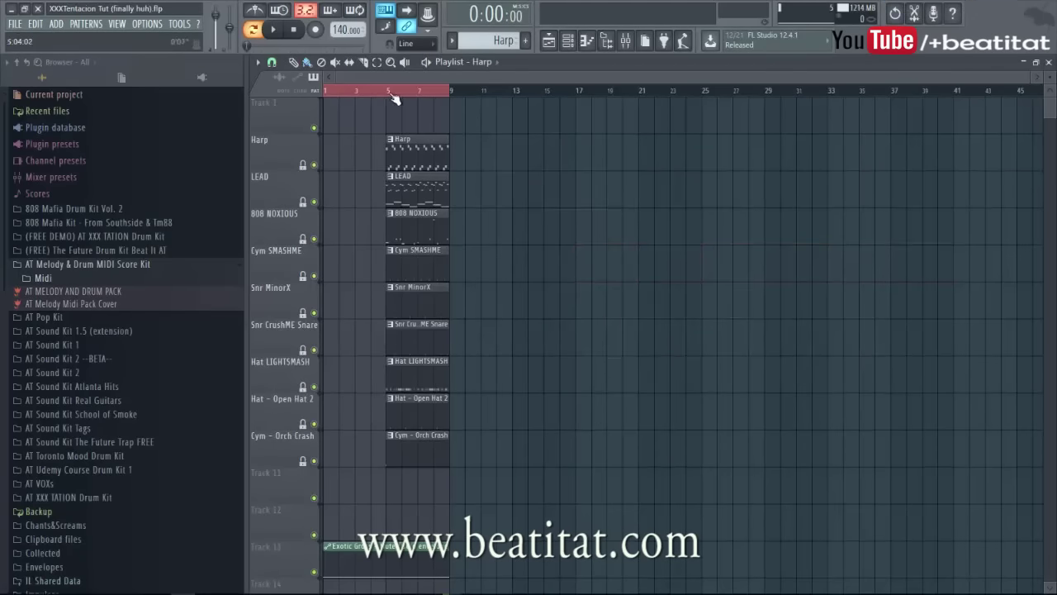
Clear the playlist's time selection and move the whole stack of pattern clips from bar 5 to bar 41.
click(393, 97)
click(505, 149)
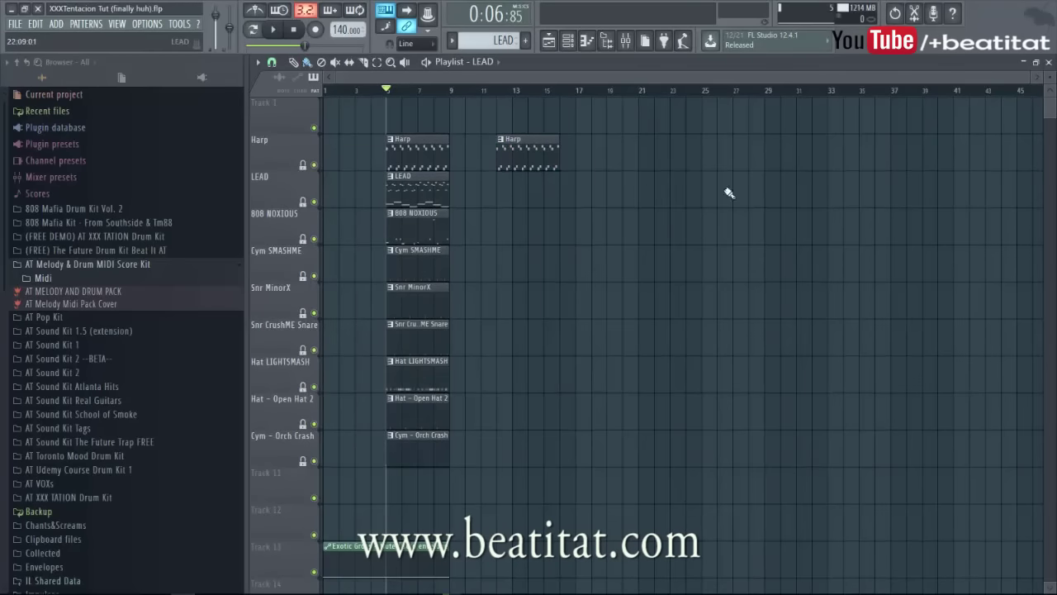
right_click(541, 153)
drag(465, 136, 404, 426)
drag(415, 319, 977, 308)
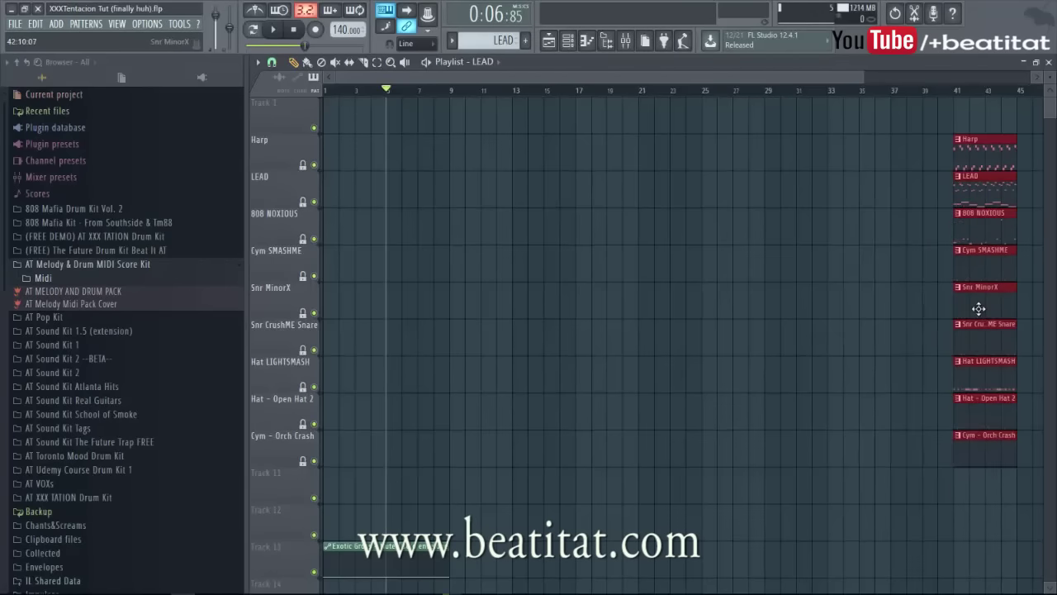
ctrl+click(728, 233)
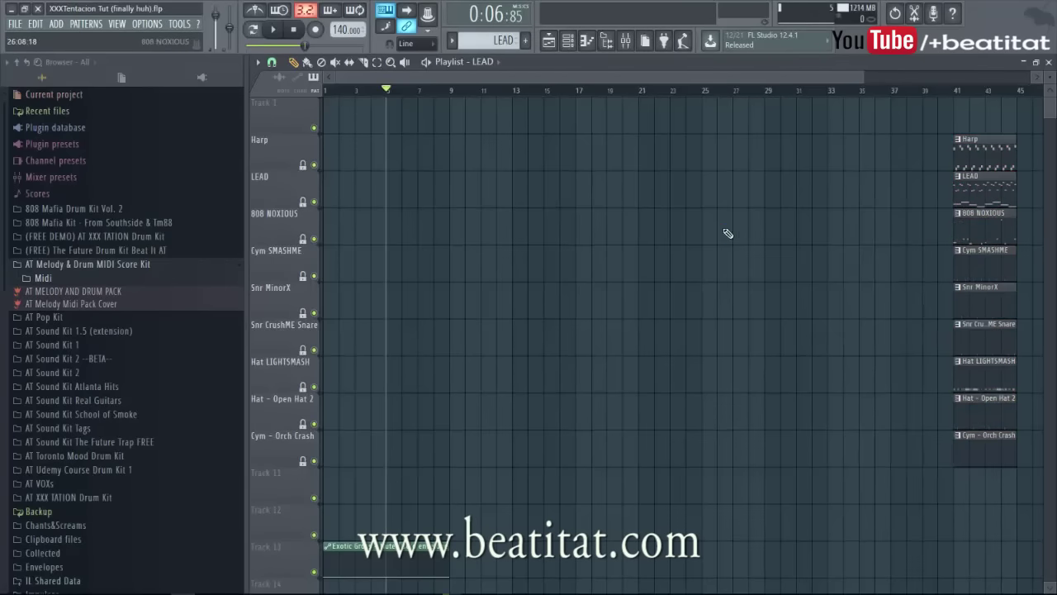
Add a time marker named "Intro" at bar 1 of the playlist.
click(326, 90)
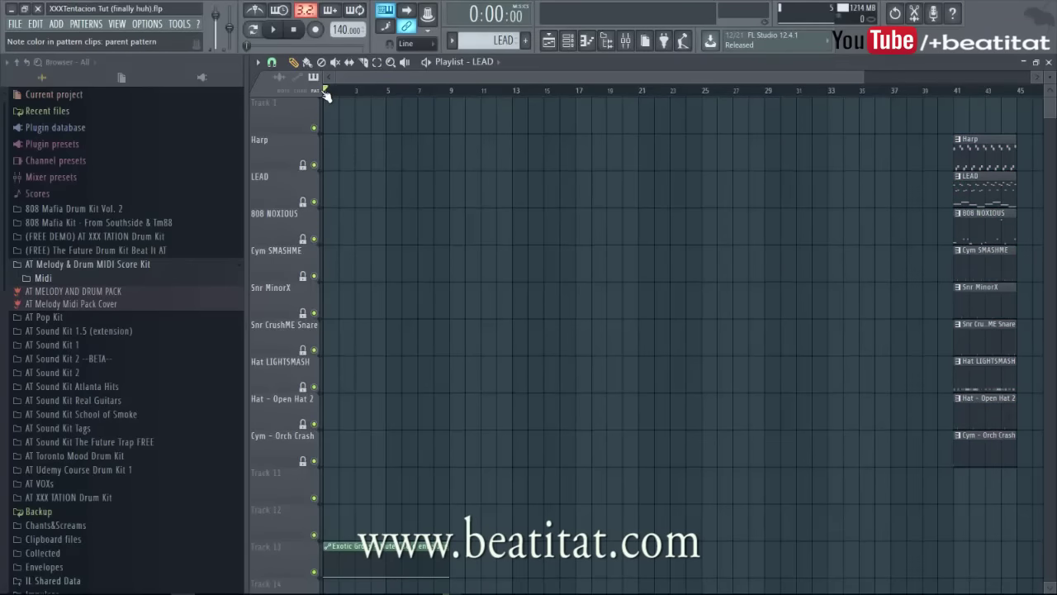
key(alt+t)
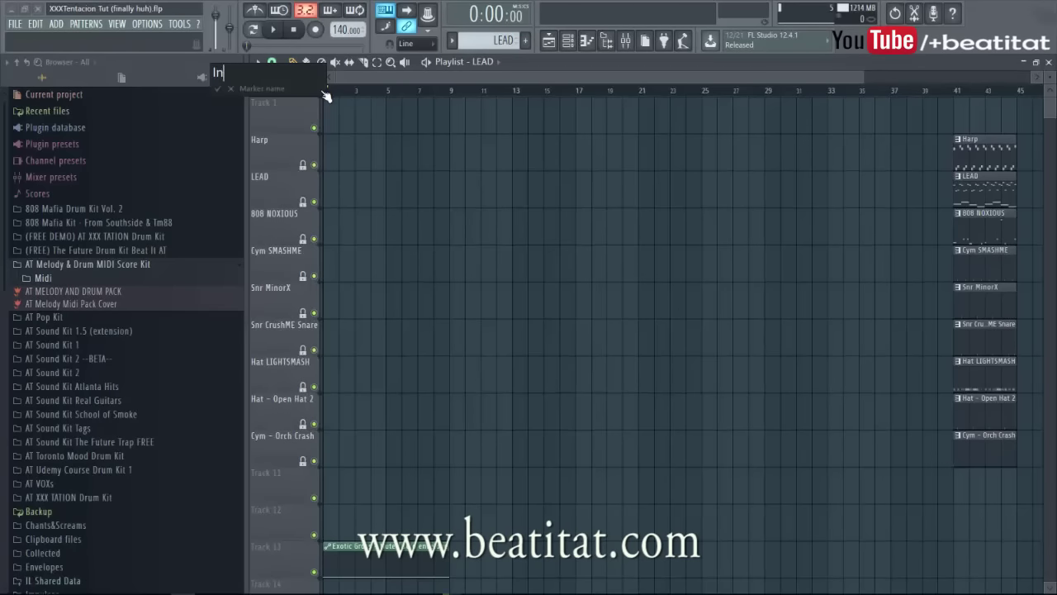
key(Return)
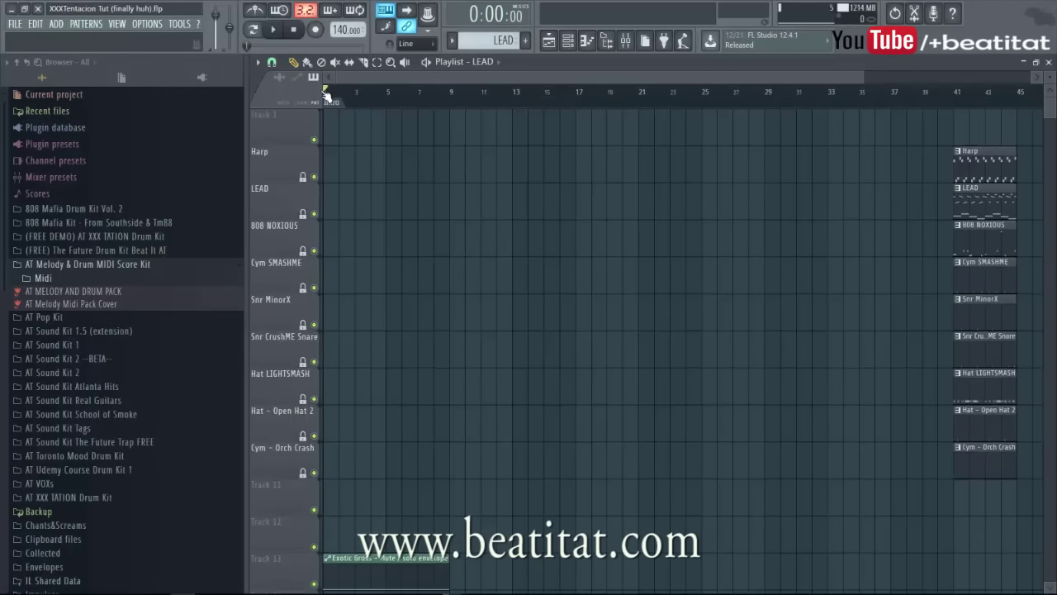
Add a time marker named "Chorus" and position it at bar 17.
double_click(327, 93)
text(Chorus)
key(Return)
drag(328, 100, 456, 113)
click(446, 104)
click(456, 103)
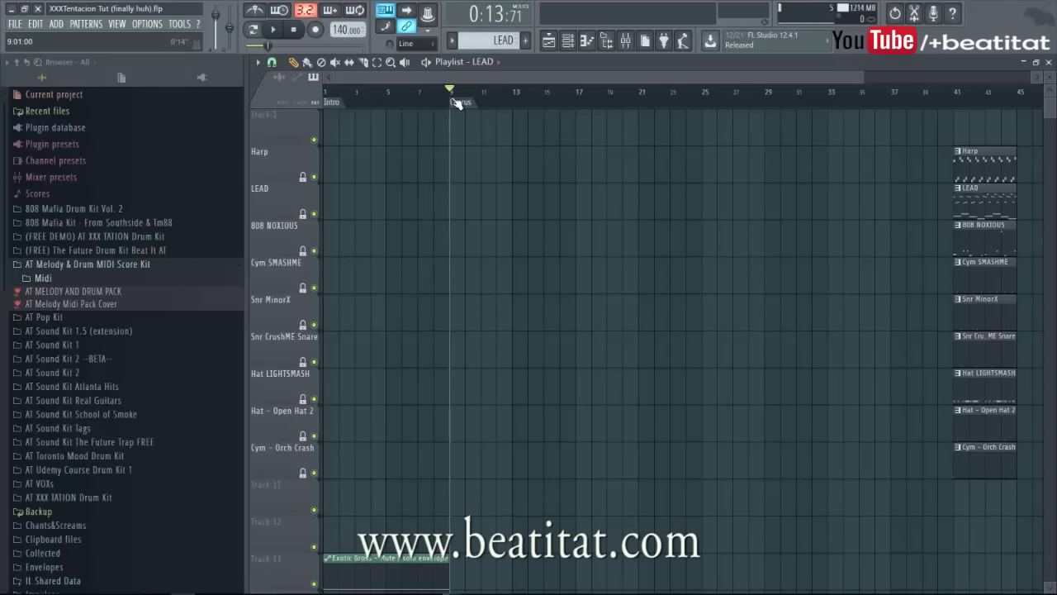
mouse_move(456, 102)
mouse_down()
mouse_move(611, 102)
mouse_move(582, 106)
mouse_up()
click(584, 102)
scroll(581, 99, down, 2)
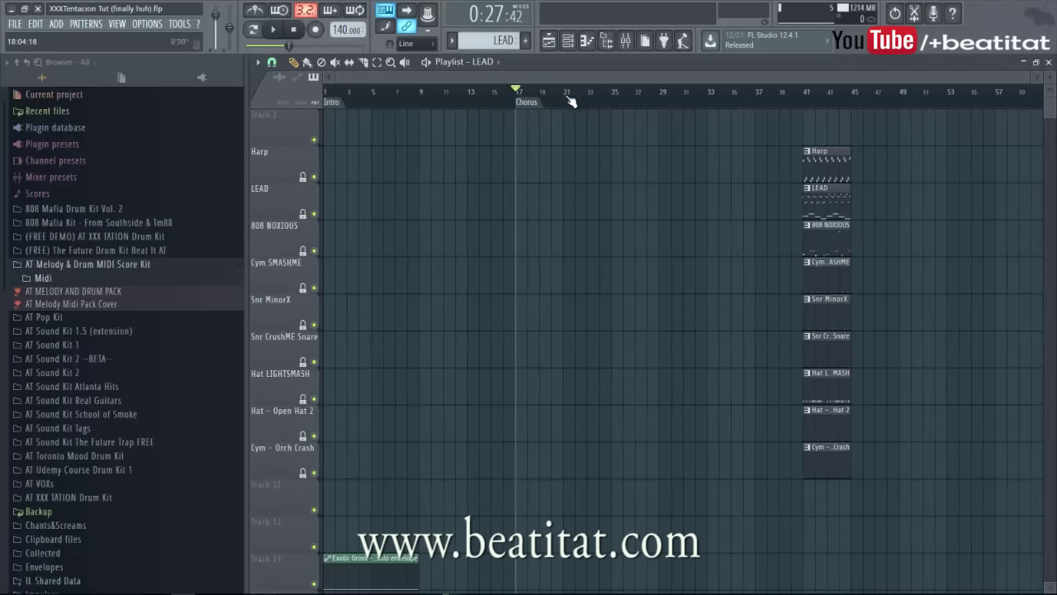
mouse_move(518, 103)
mouse_down()
mouse_move(438, 103)
mouse_move(519, 102)
mouse_up()
Add a time marker named "Verse" and position it at bar 33.
drag(685, 102, 708, 106)
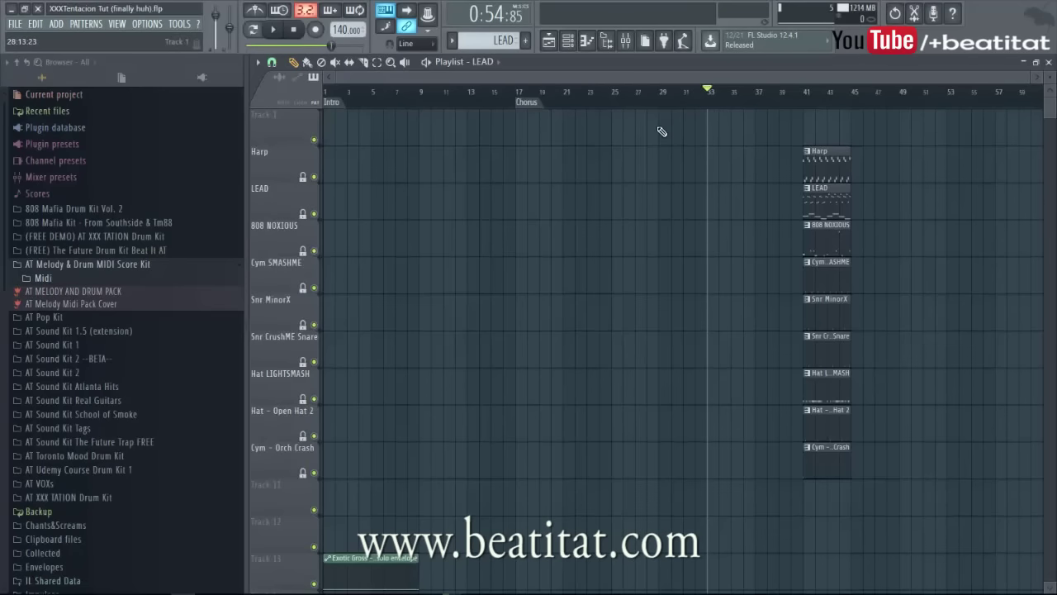
key(alt+t)
text(Verse)
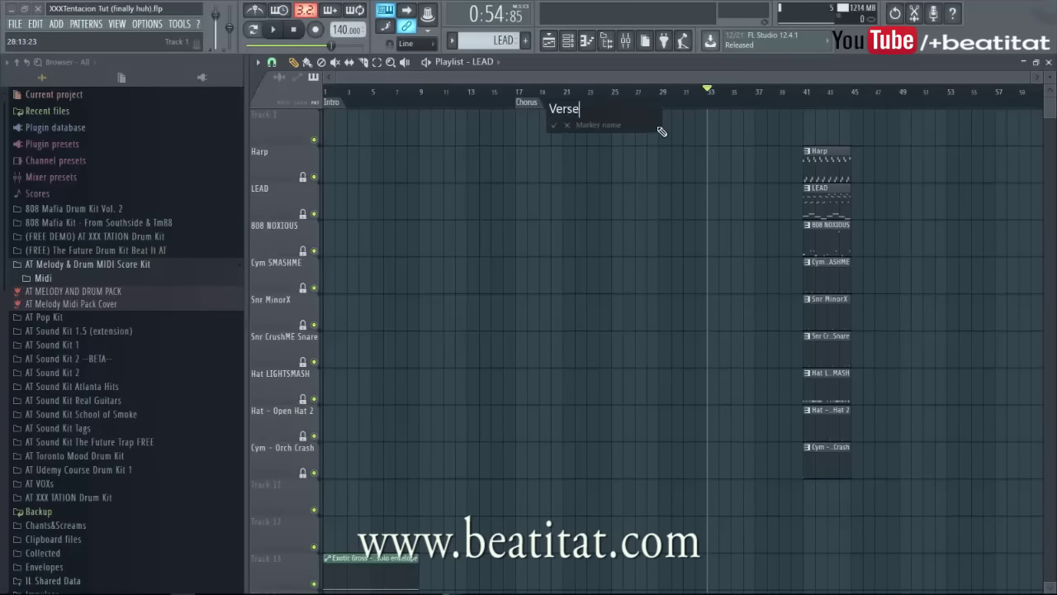
key(Return)
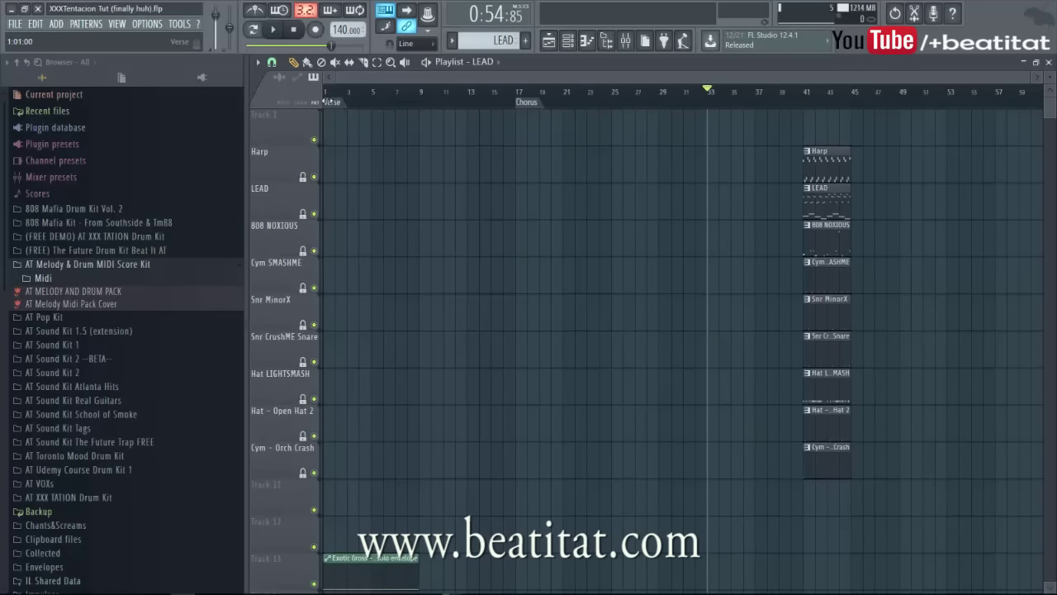
drag(576, 137, 705, 141)
Fill the Harp track's intro with four back-to-back Harp clips starting at bar 1 while playing the song from the start.
drag(434, 100, 295, 116)
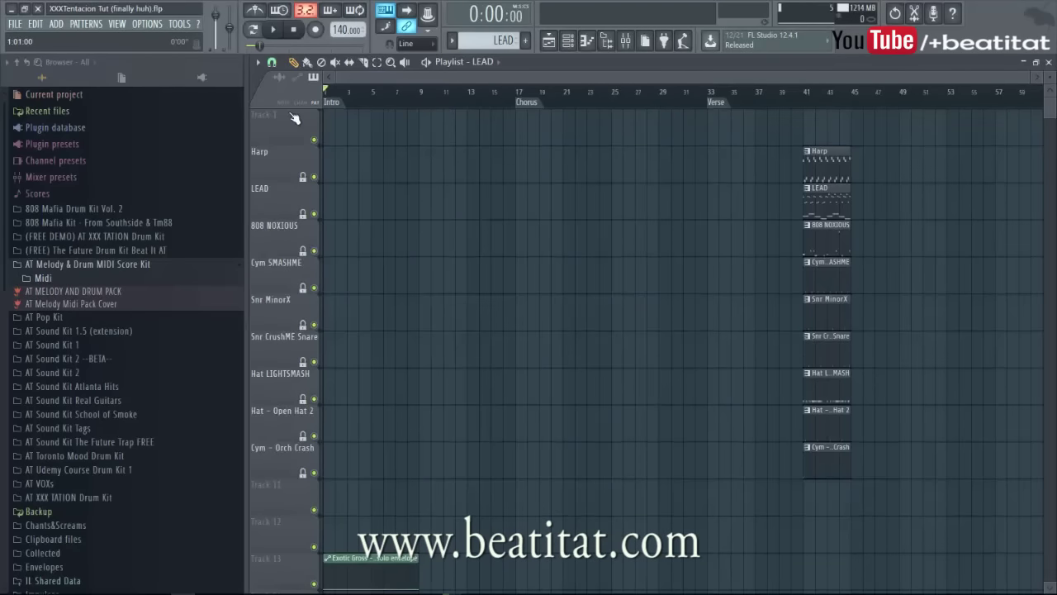
click(340, 171)
key(space)
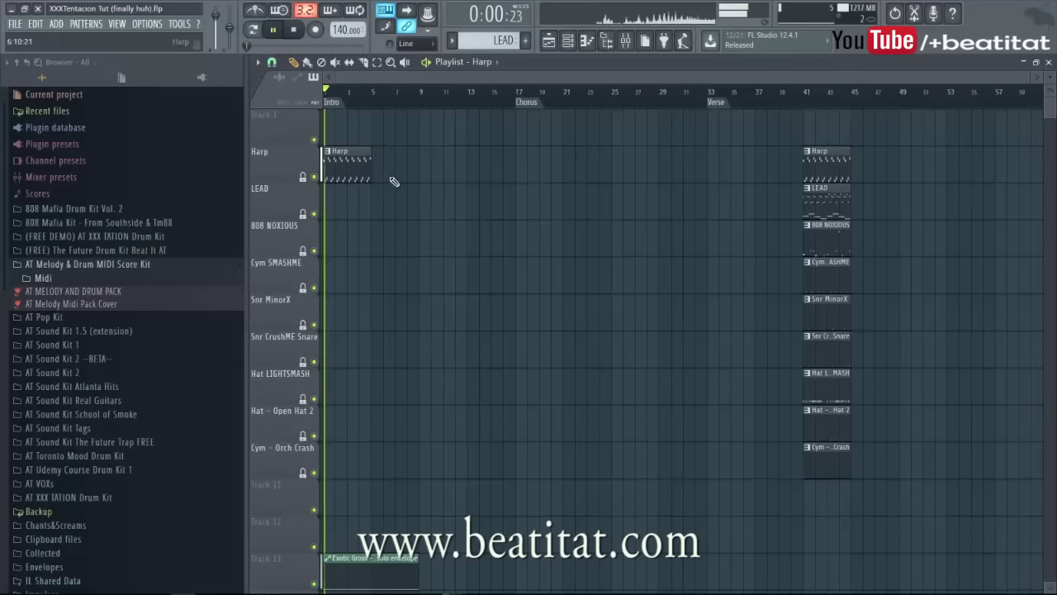
click(380, 171)
click(428, 171)
click(475, 171)
Place two Hat LIGHTSMASH clips on their track, starting at bars 9 and 13.
click(626, 42)
key(F9)
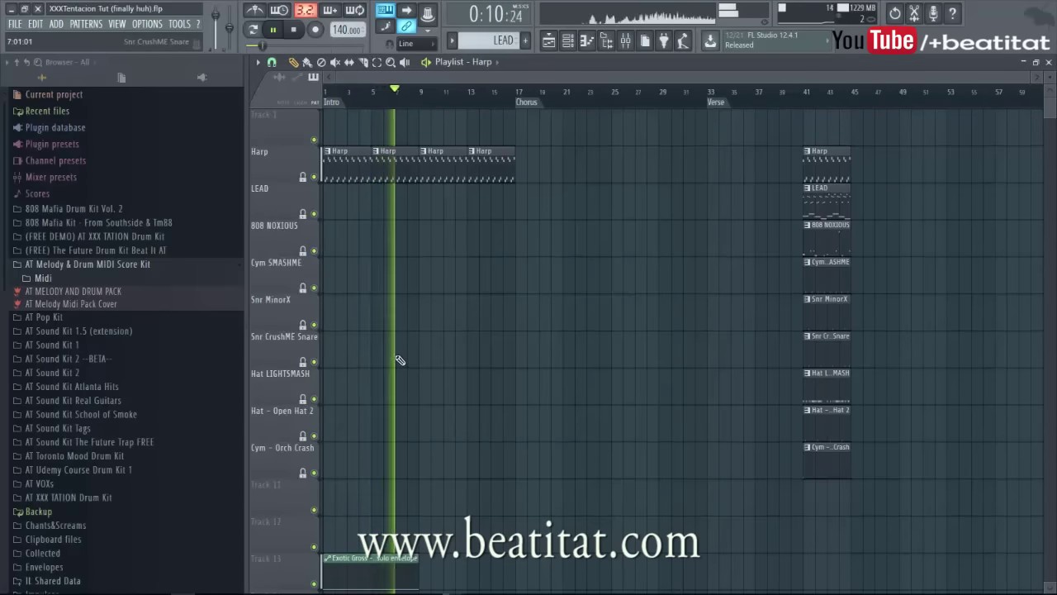
mouse_move(398, 374)
mouse_down()
mouse_move(428, 375)
mouse_move(418, 375)
mouse_up()
click(472, 395)
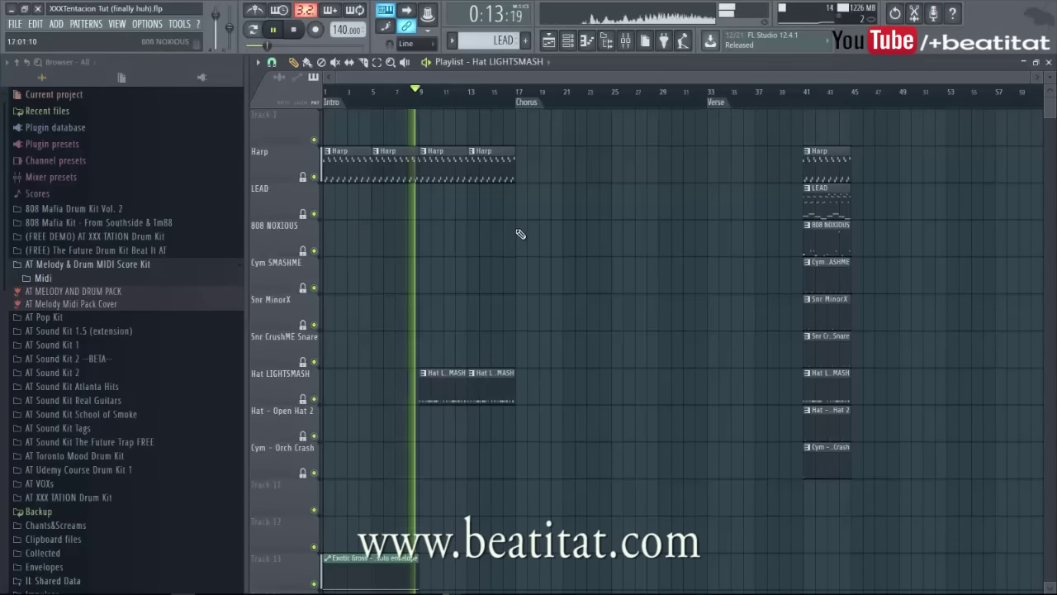
Add Fruity Reeverb 2 to the third effect slot of the Hat LIGHTSMASH mixer track.
click(625, 39)
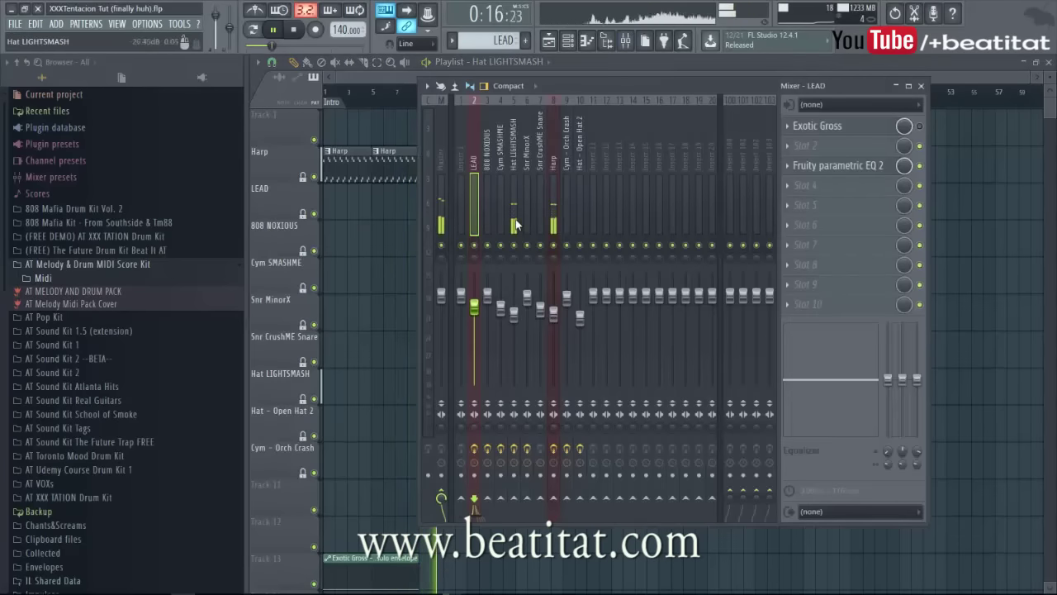
click(557, 185)
click(513, 186)
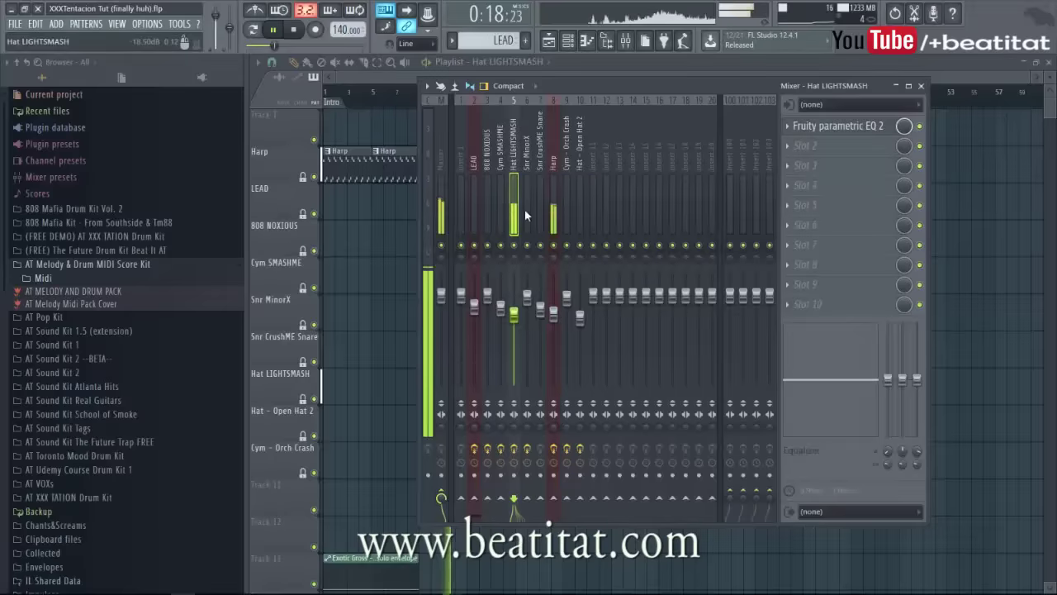
click(817, 165)
click(877, 290)
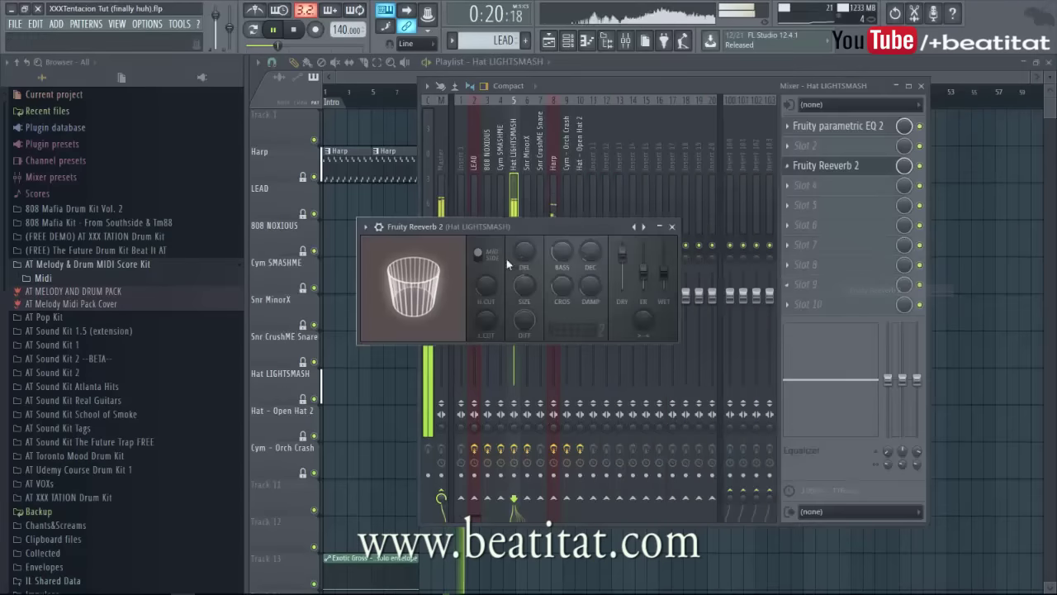
click(672, 226)
Add Gross Beat to the sixth effect slot of the Harp mixer track.
click(553, 186)
click(911, 228)
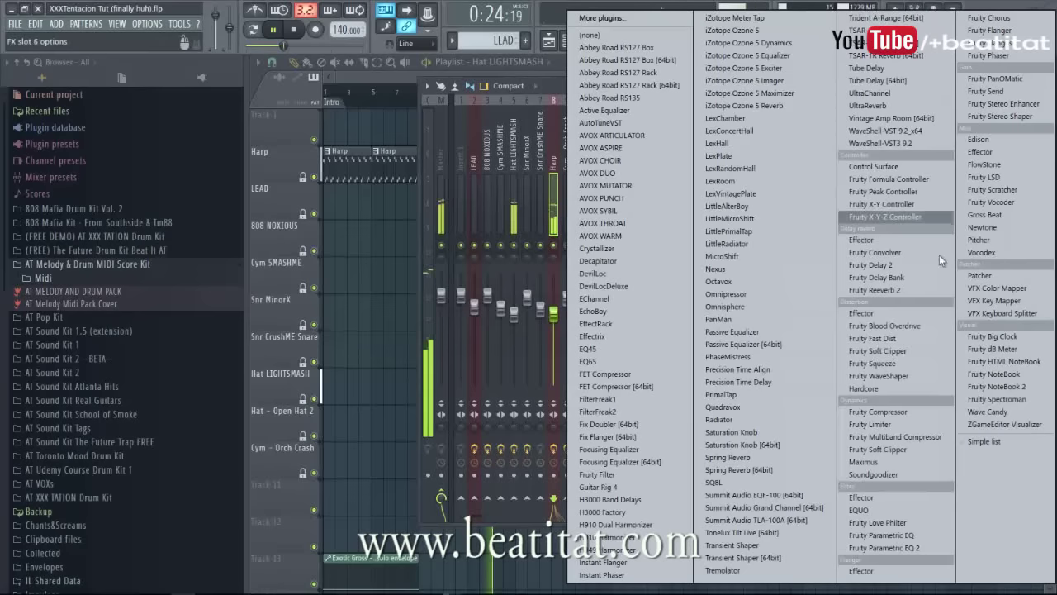
click(1025, 217)
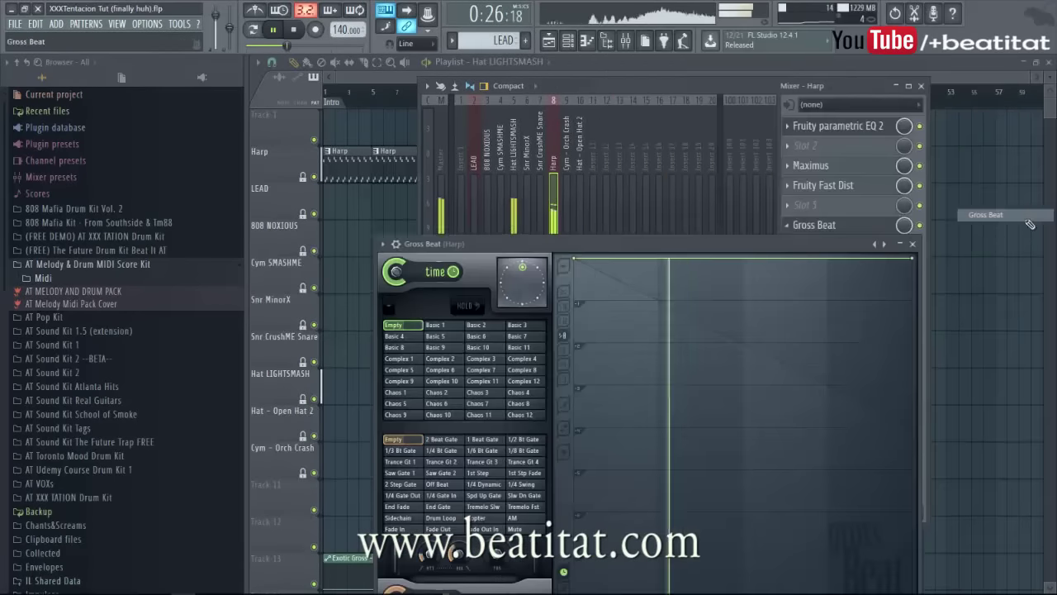
Load Gross Beat's Momentary preset and choose the time slot with the straight descending curve.
click(383, 244)
mouse_move(418, 280)
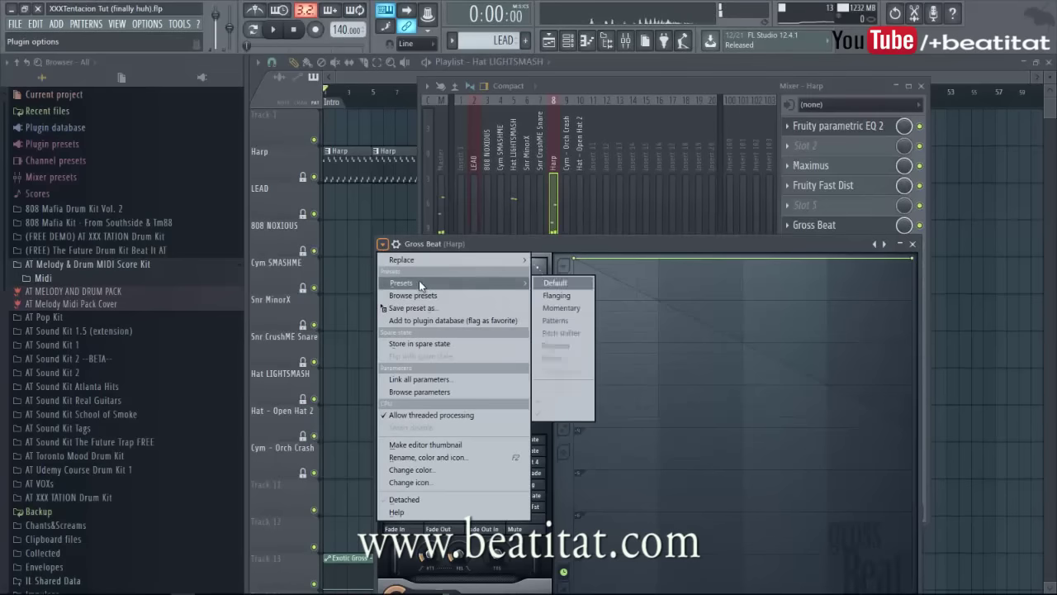
click(576, 310)
click(485, 403)
click(912, 244)
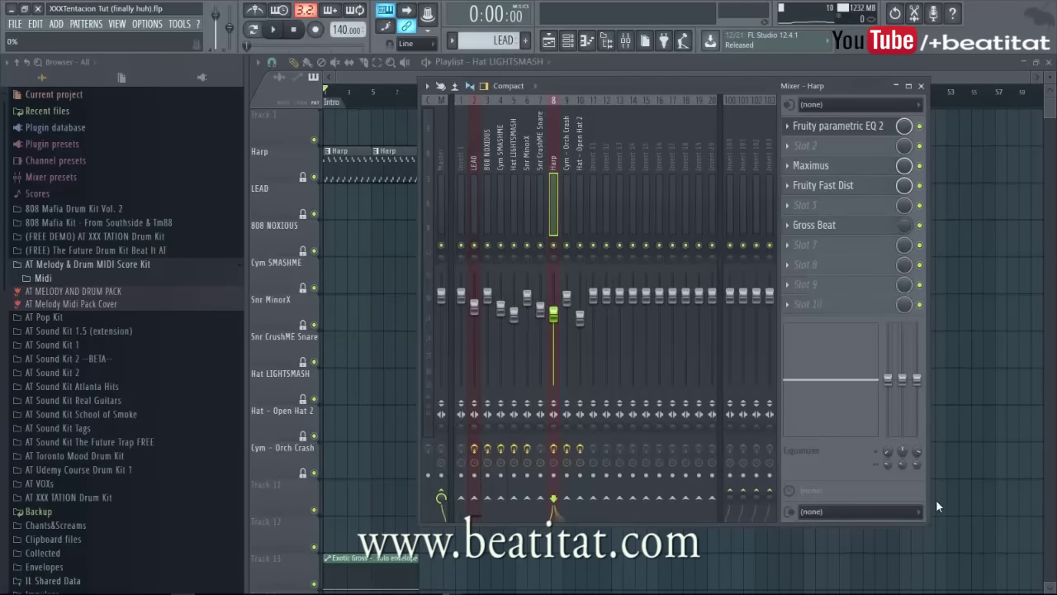
Turn Gross Beat's mix level down to 0% on the Harp track and create an automation clip for it.
right_click(914, 227)
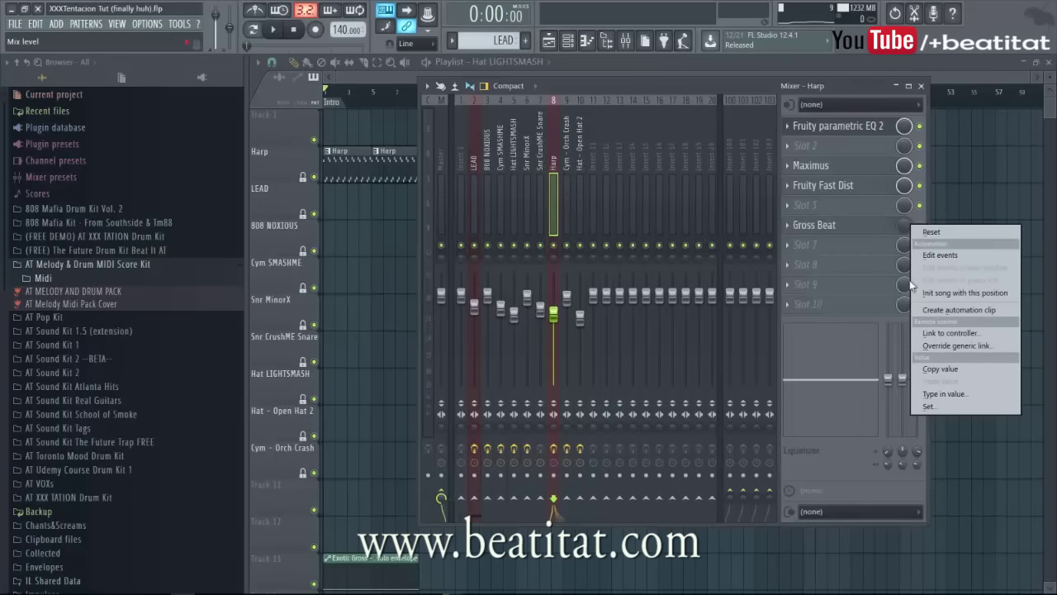
click(983, 310)
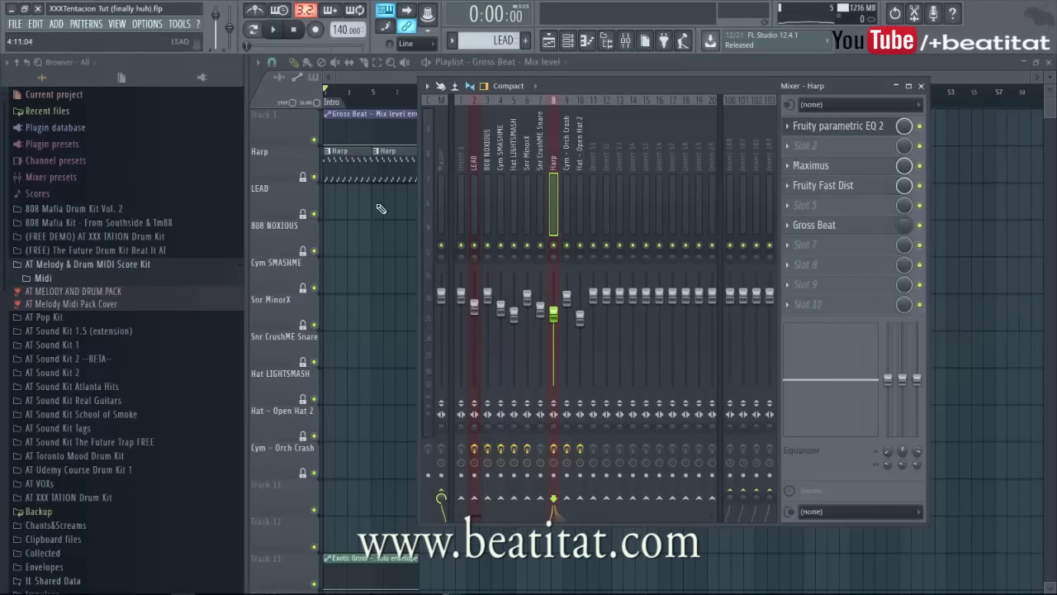
key(F9)
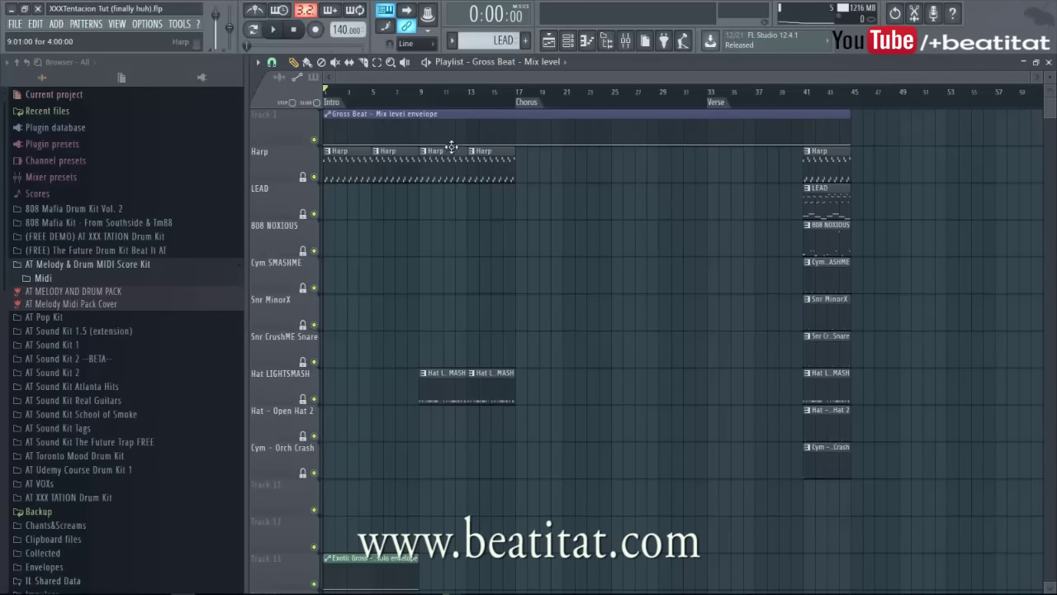
Raise the Gross Beat mix level envelope to its maximum only between bars 13 and 17, with the playhead at bar 13.
right_click(469, 129)
drag(469, 126, 523, 161)
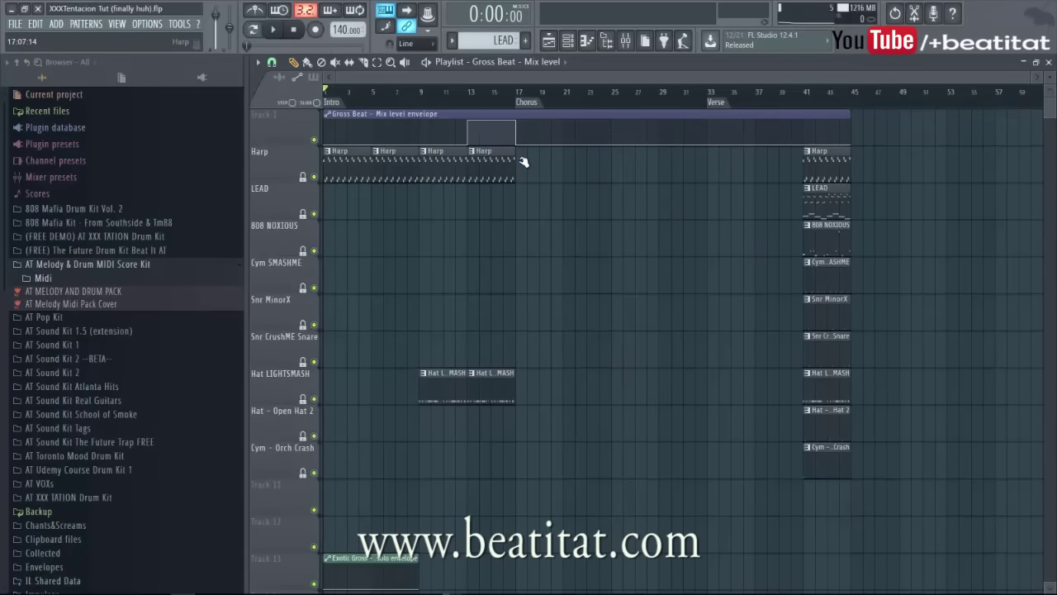
click(473, 90)
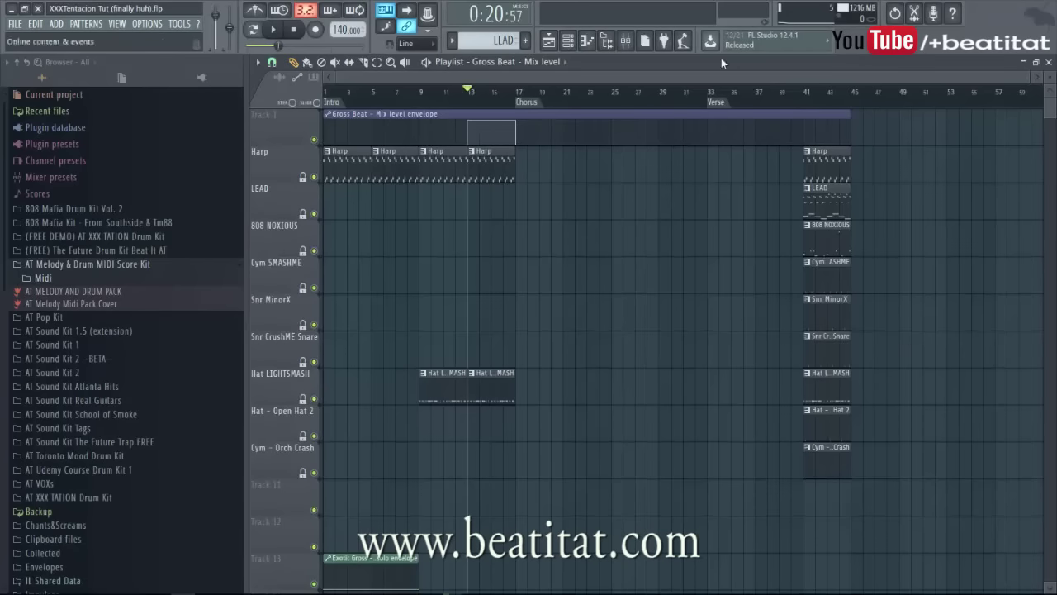
Review Gross Beat's preset list and its mix level control on the Harp mixer track.
click(626, 43)
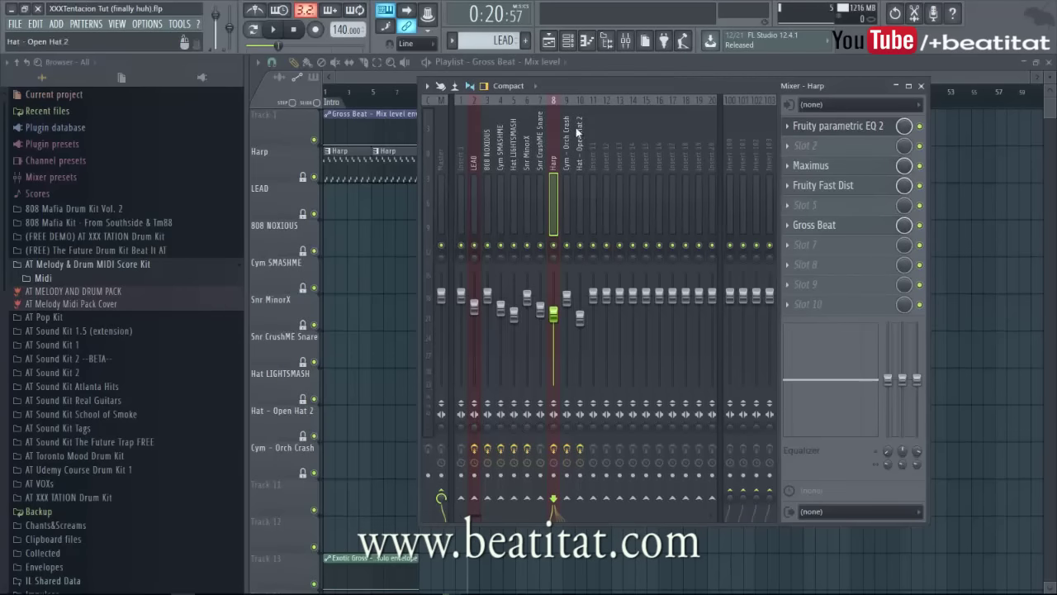
click(814, 224)
click(382, 244)
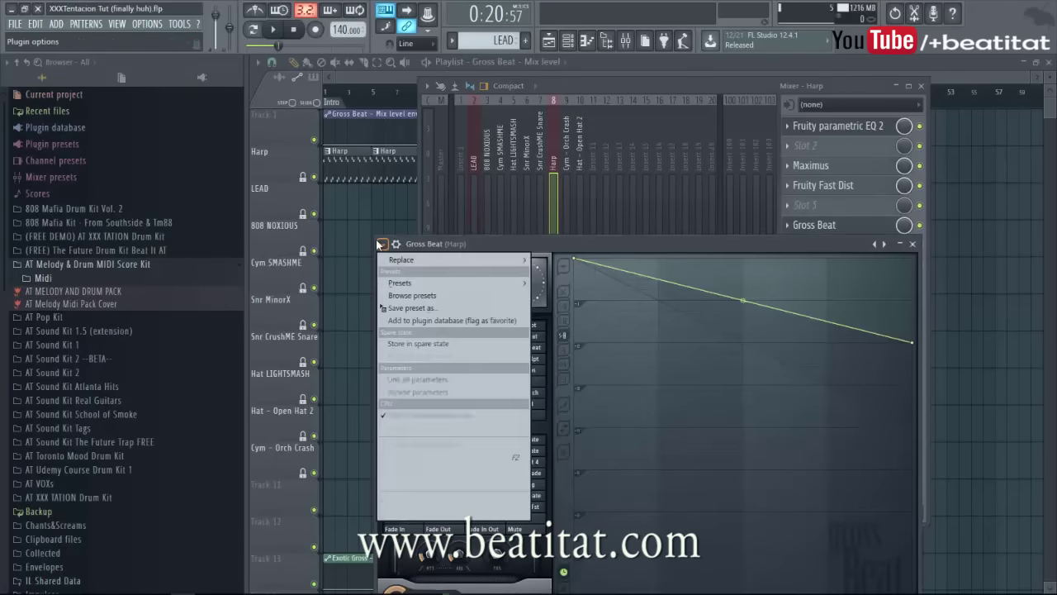
mouse_move(416, 283)
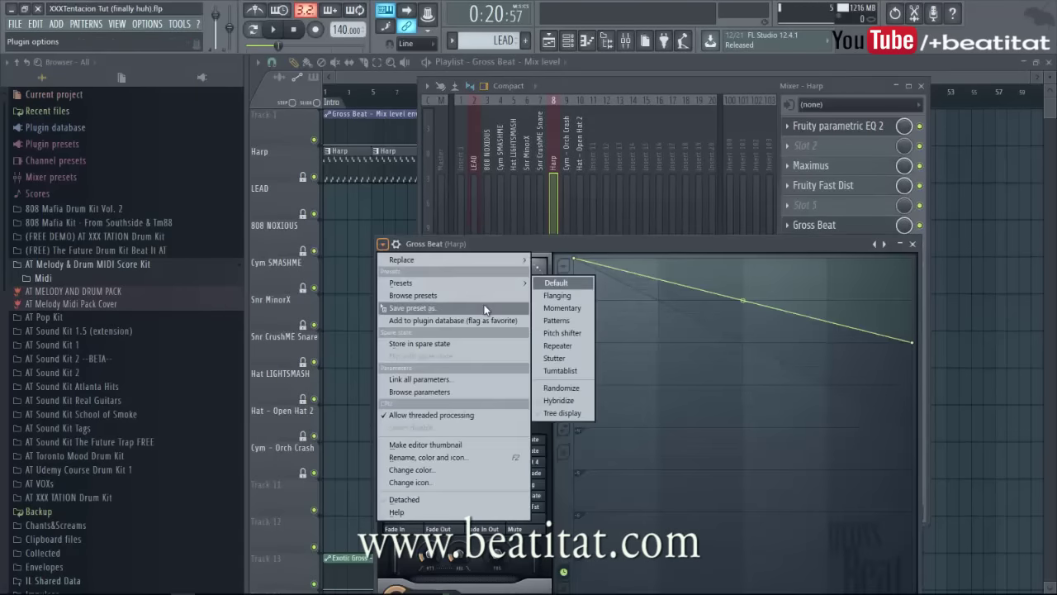
click(687, 240)
click(912, 244)
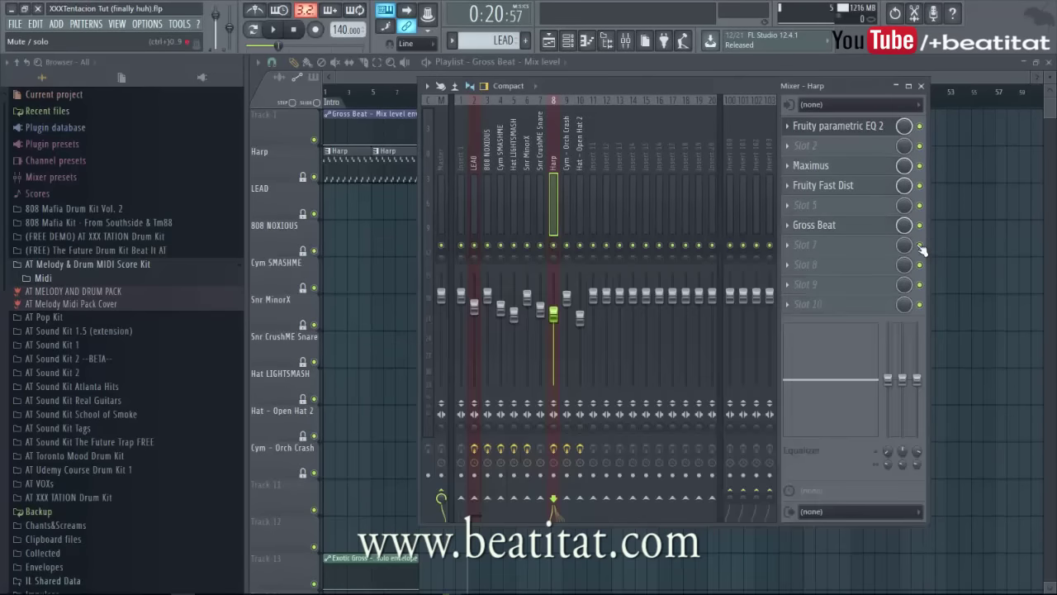
right_click(906, 231)
click(1018, 205)
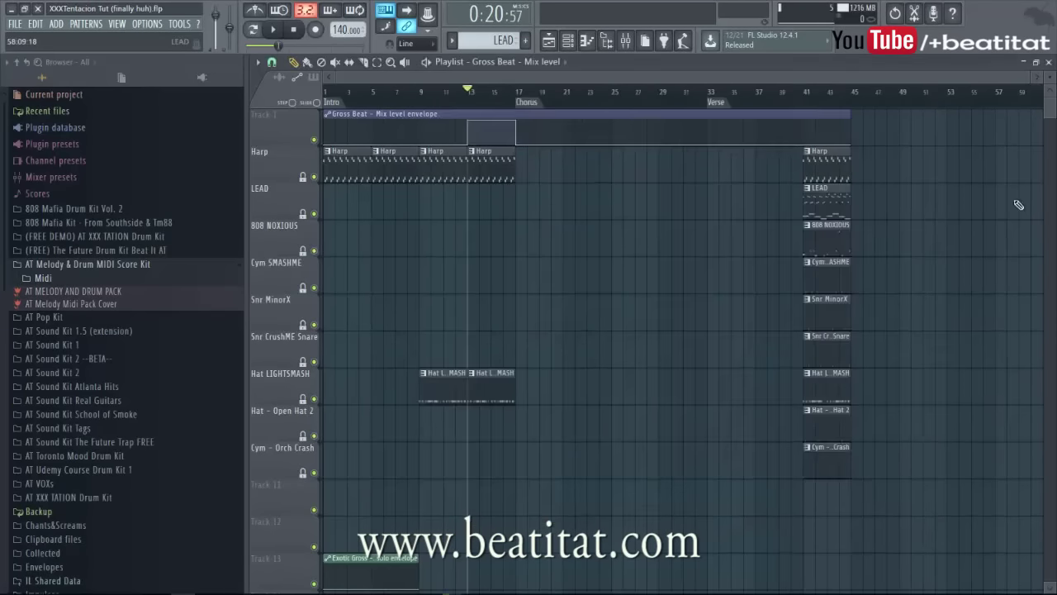
Review the intro's sections at bars 5 and 9, and play the arrangement from bar 13.
click(376, 97)
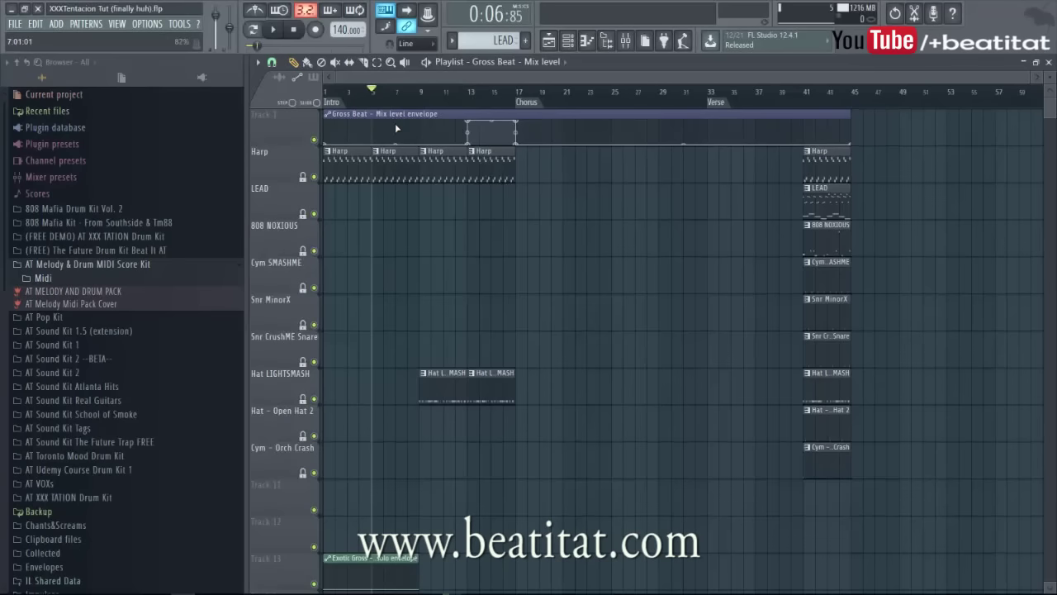
click(423, 96)
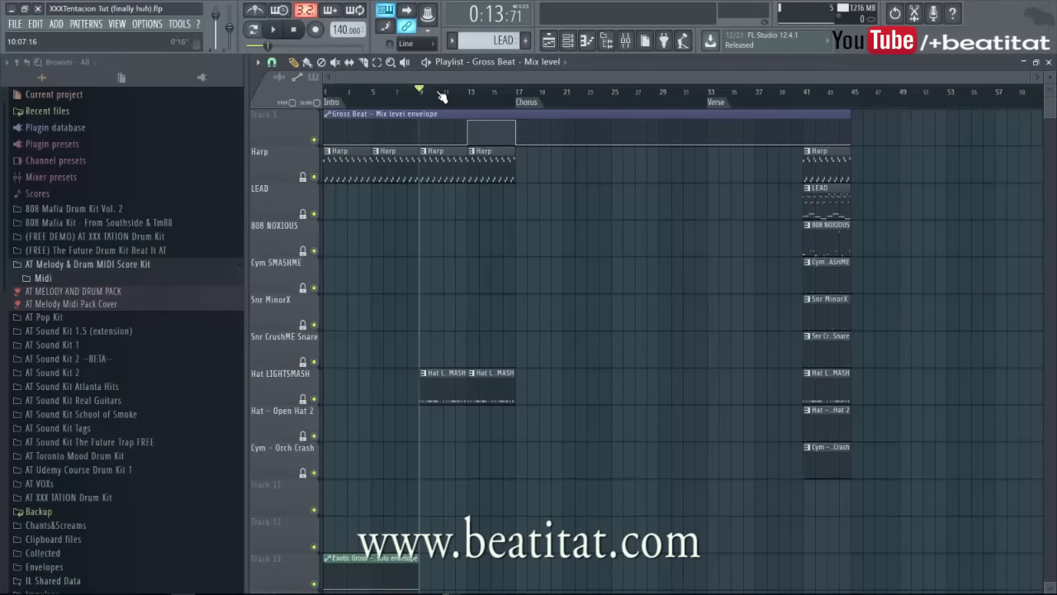
click(468, 104)
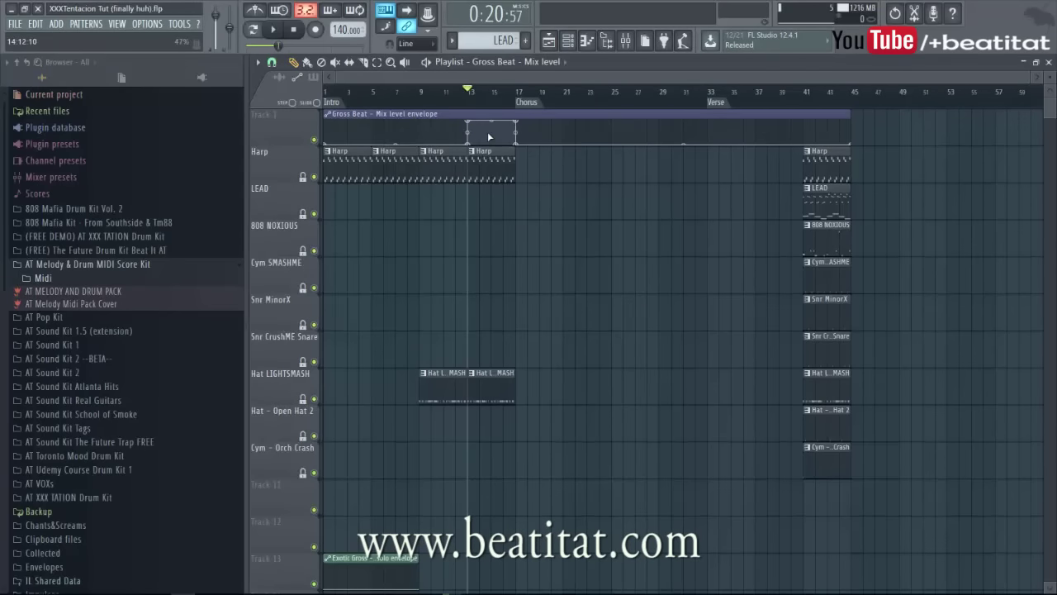
key(space)
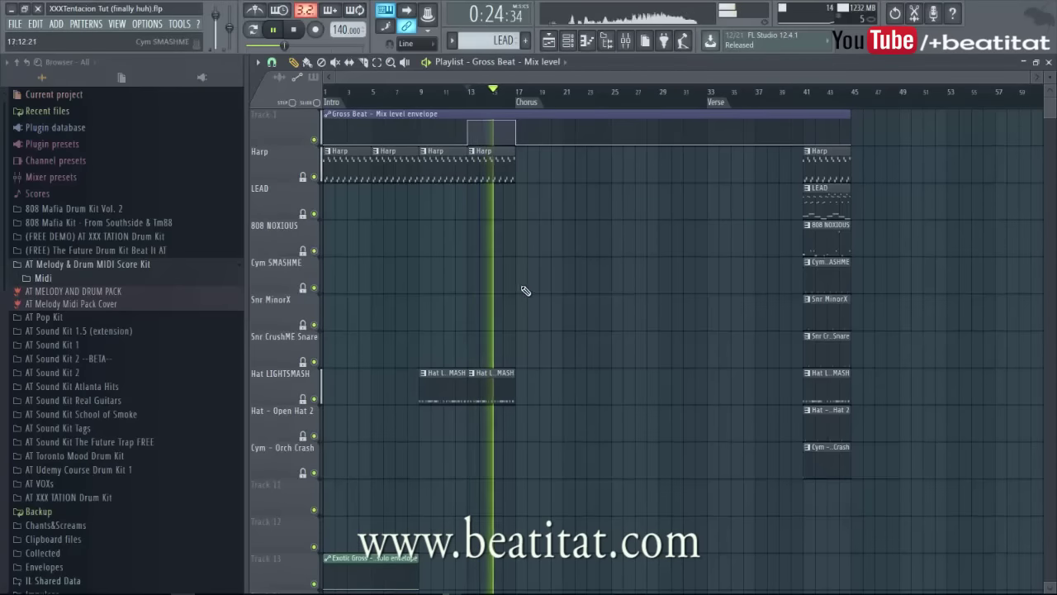
click(491, 284)
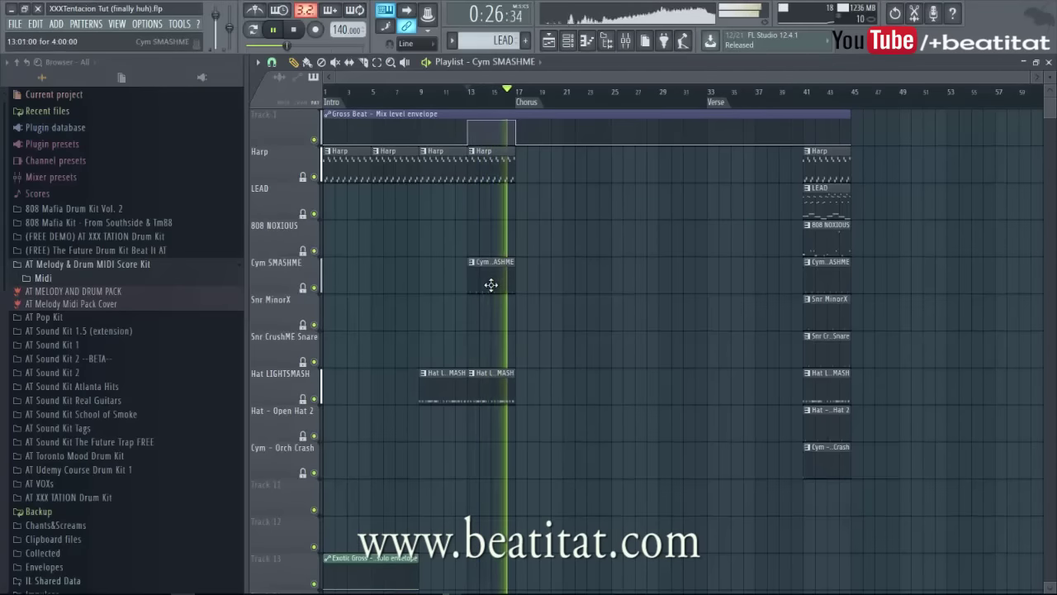
right_click(491, 284)
key(space)
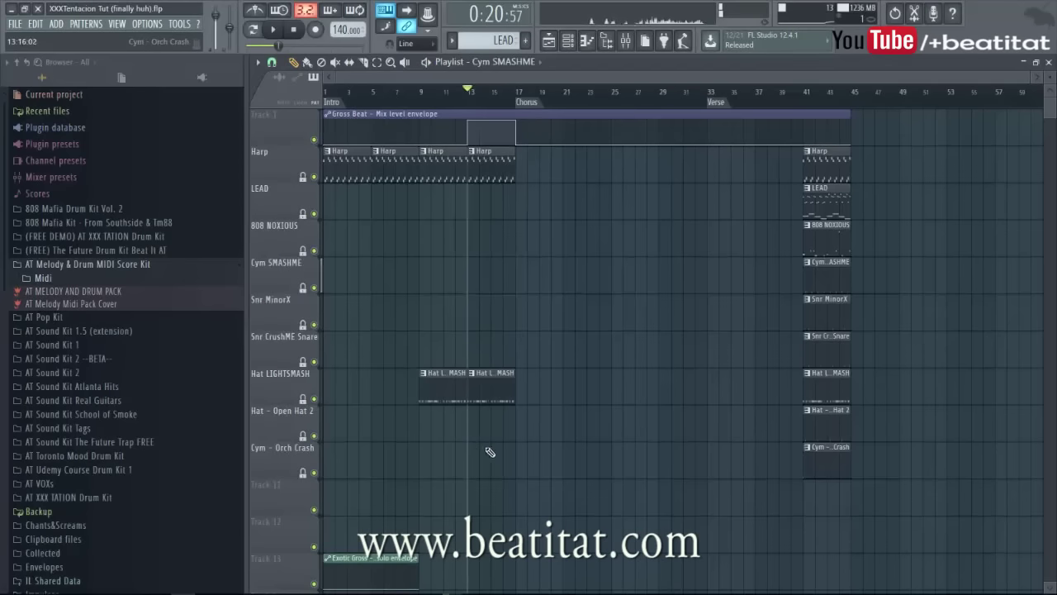
Place a Cym - Orch Crash clip at bar 17 and a Hat - Open Hat 2 clip at bar 13, and play from bar 13.
click(519, 468)
click(477, 430)
key(space)
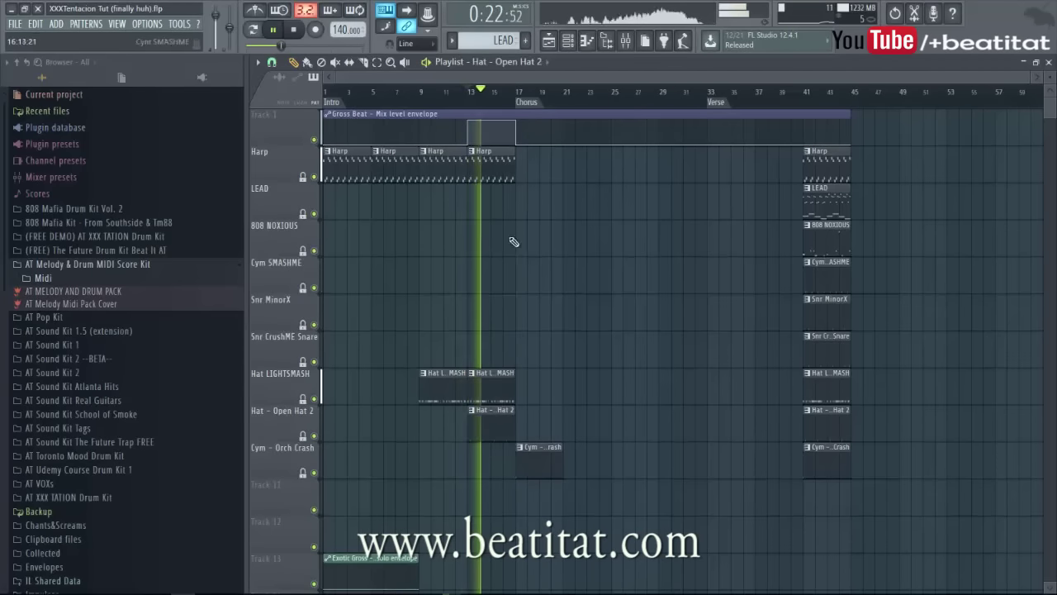
Shorten the Hat LIGHTSMASH clip at bar 13 so it ends at bar 16, and listen to the lead-in to the chorus.
click(514, 386)
drag(514, 386, 505, 388)
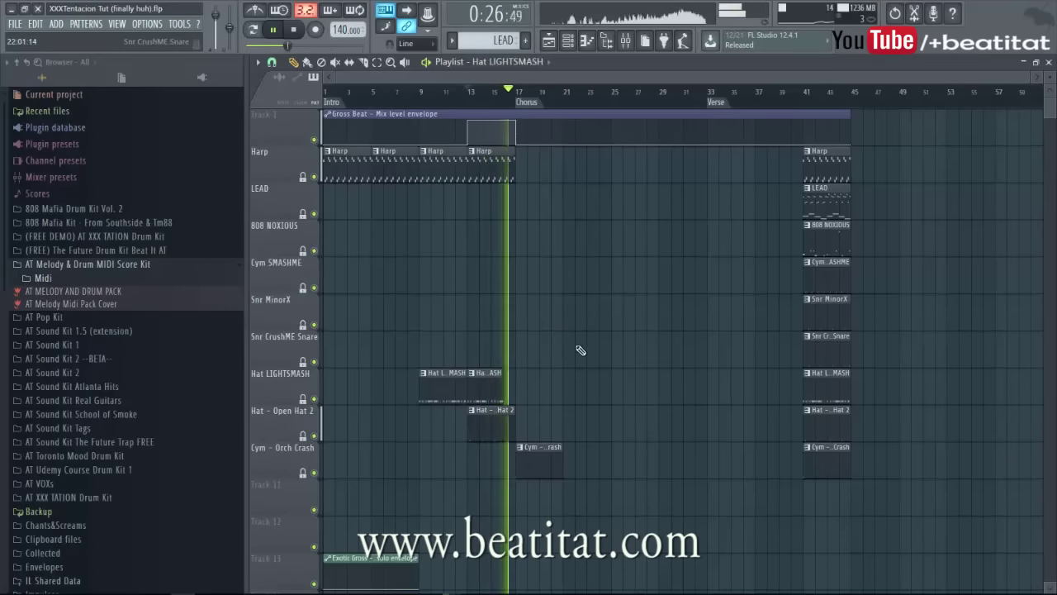
key(space)
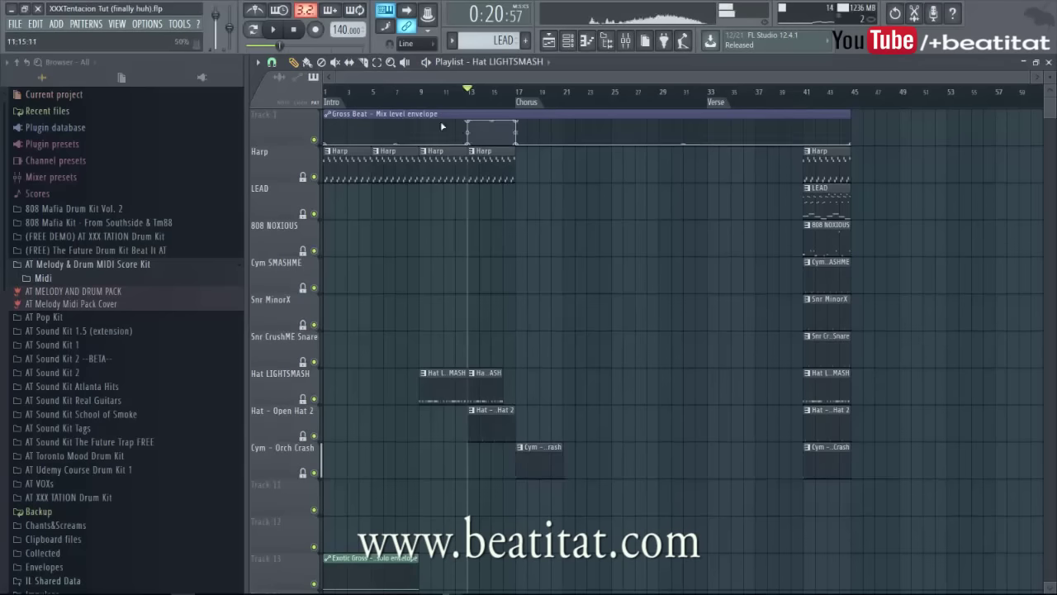
key(space)
key(space)
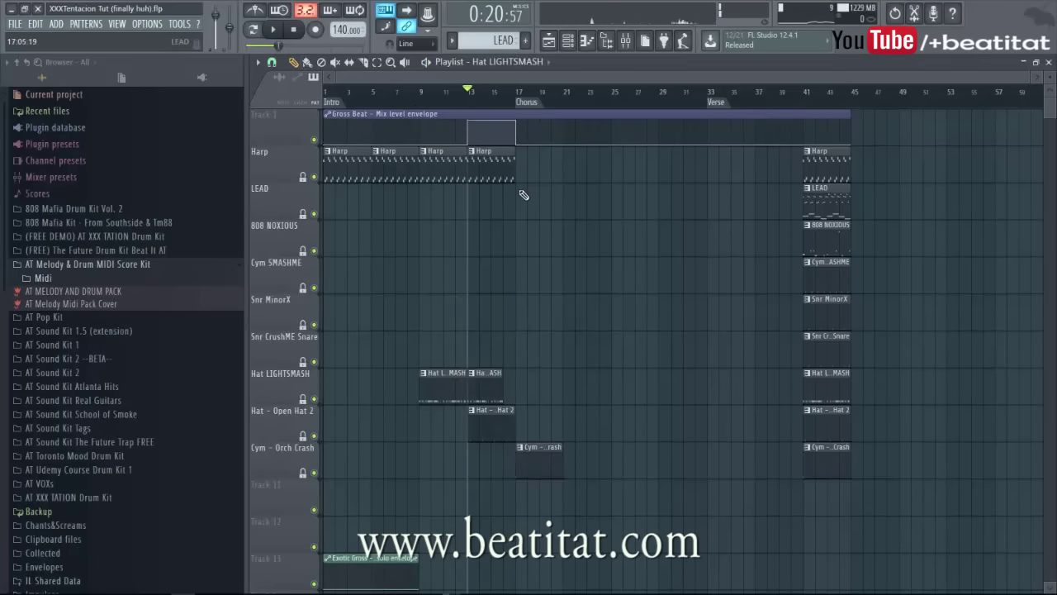
Place LEAD and Harp clips at bars 17 and 21 for the first half of the chorus.
click(523, 195)
click(567, 199)
click(523, 159)
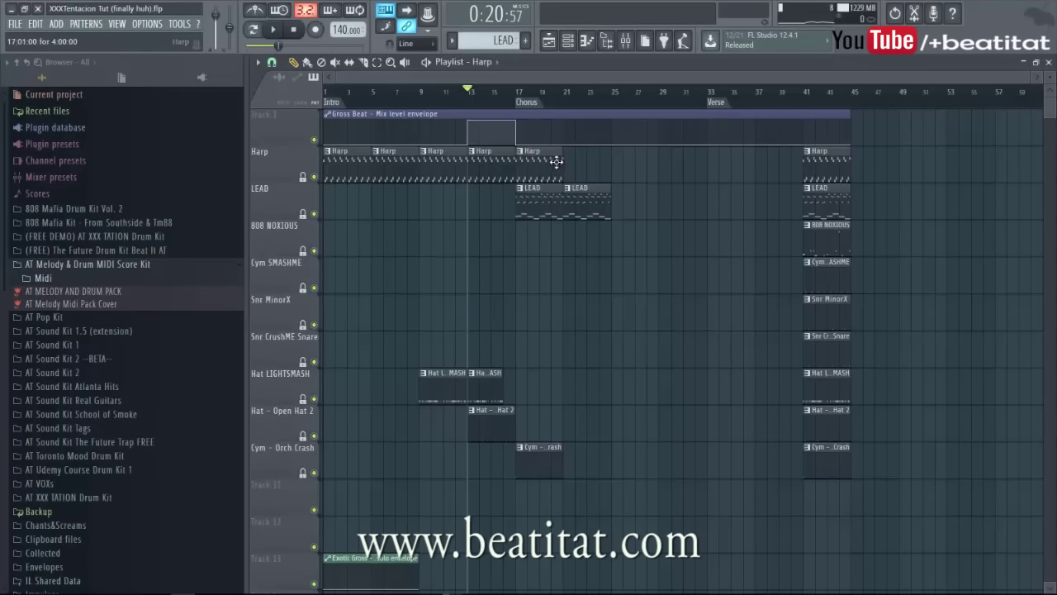
click(566, 161)
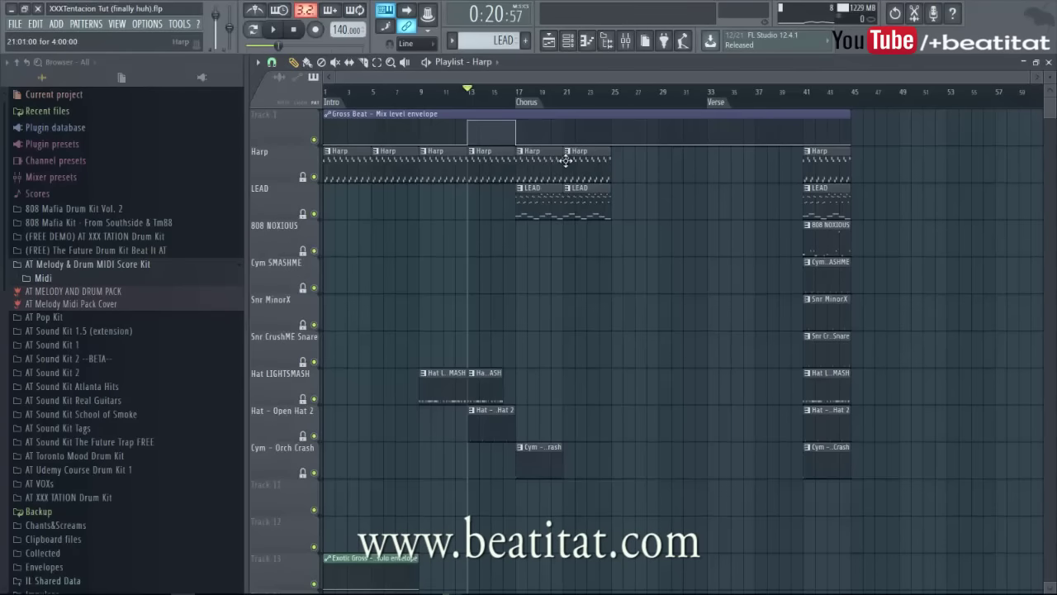
Add 808 NOXIOUS, Cym SMASHME, Snr MinorX and Snr CrushME Snare clips at bars 17 and 21.
click(517, 242)
click(568, 247)
click(523, 278)
click(570, 276)
click(527, 315)
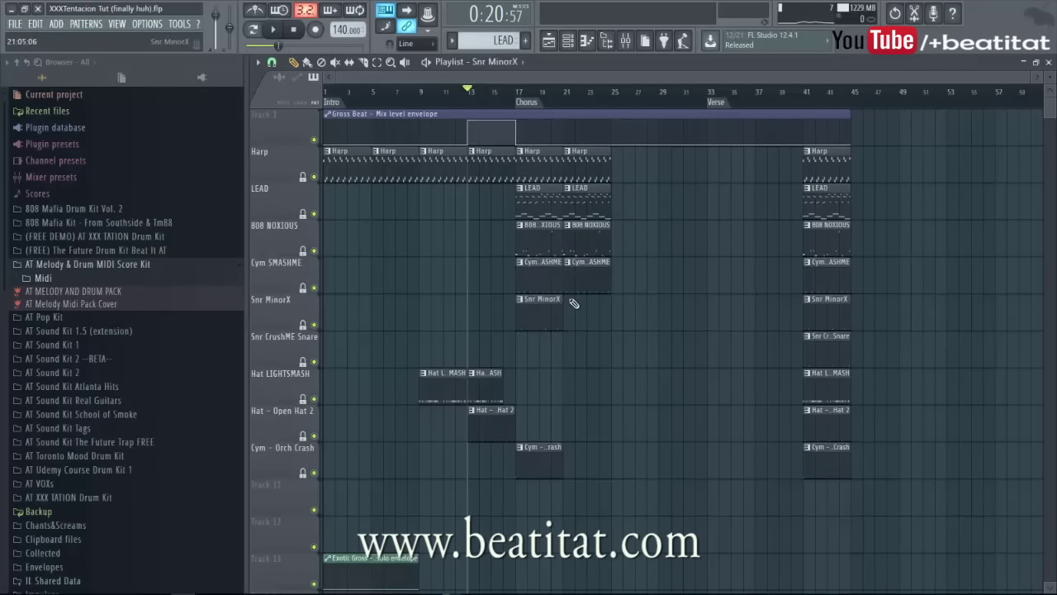
click(572, 309)
click(521, 347)
click(582, 348)
Add Hat LIGHTSMASH and Hat - Open Hat 2 clips at bars 17 and 21 on their tracks.
click(515, 385)
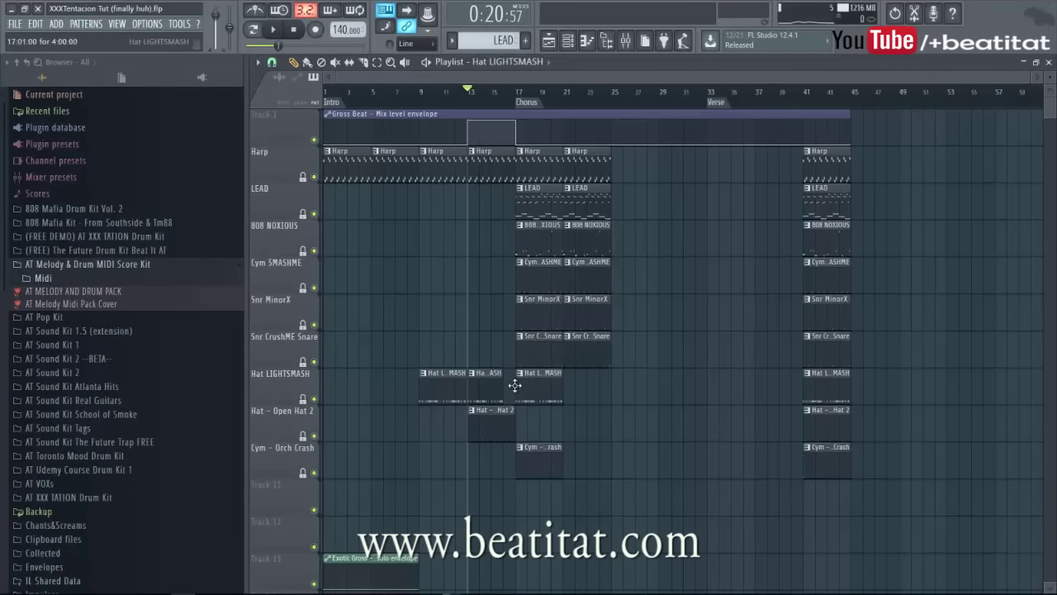
click(576, 400)
click(528, 439)
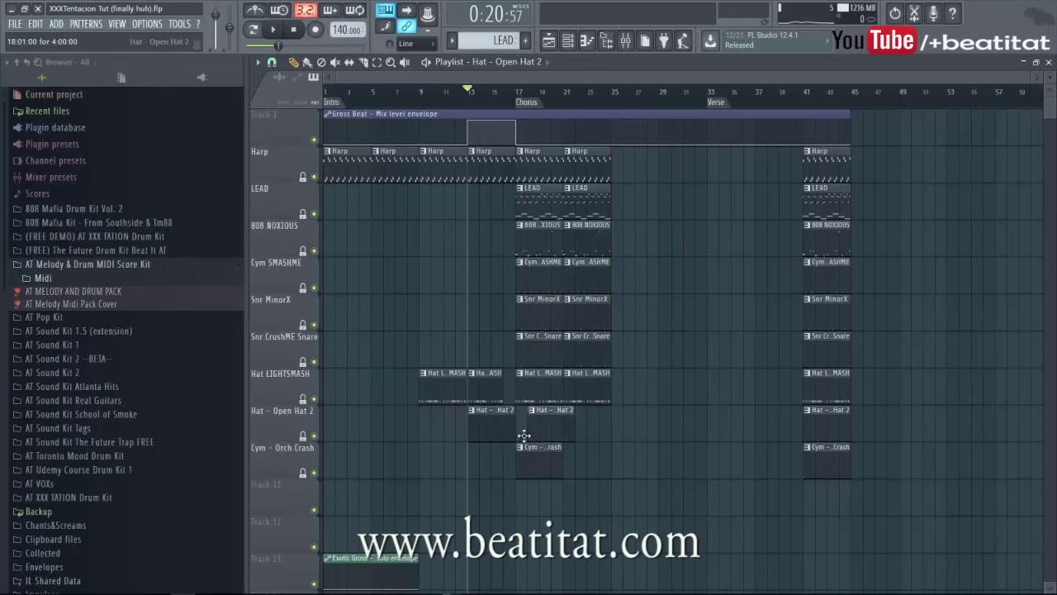
drag(542, 437, 531, 437)
click(571, 429)
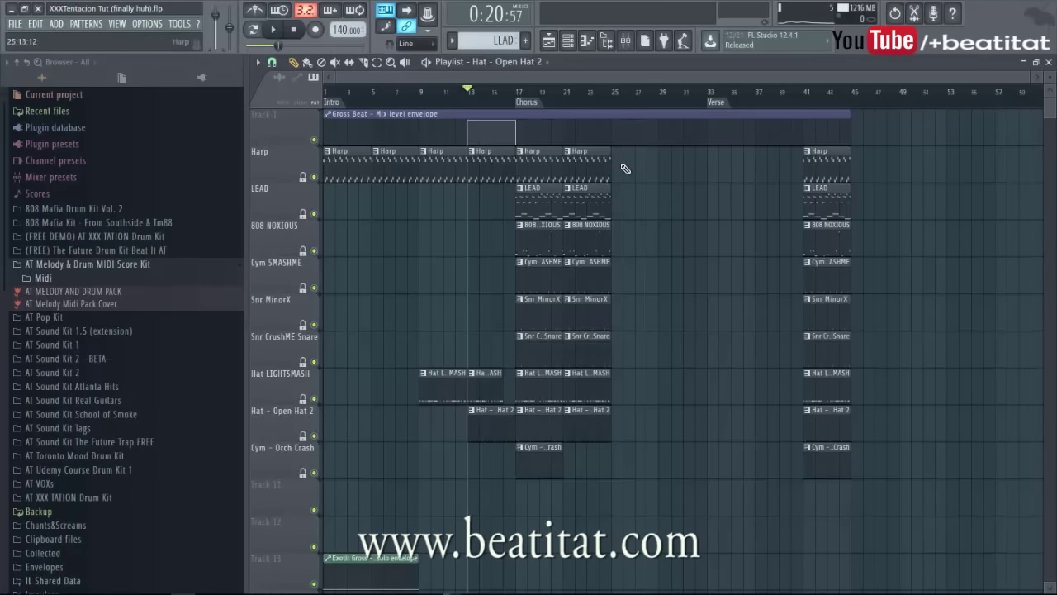
Place LEAD clips at bars 25 and 29, and create an automation clip for Exotic Gross's mute switch on the LEAD mixer track.
click(620, 201)
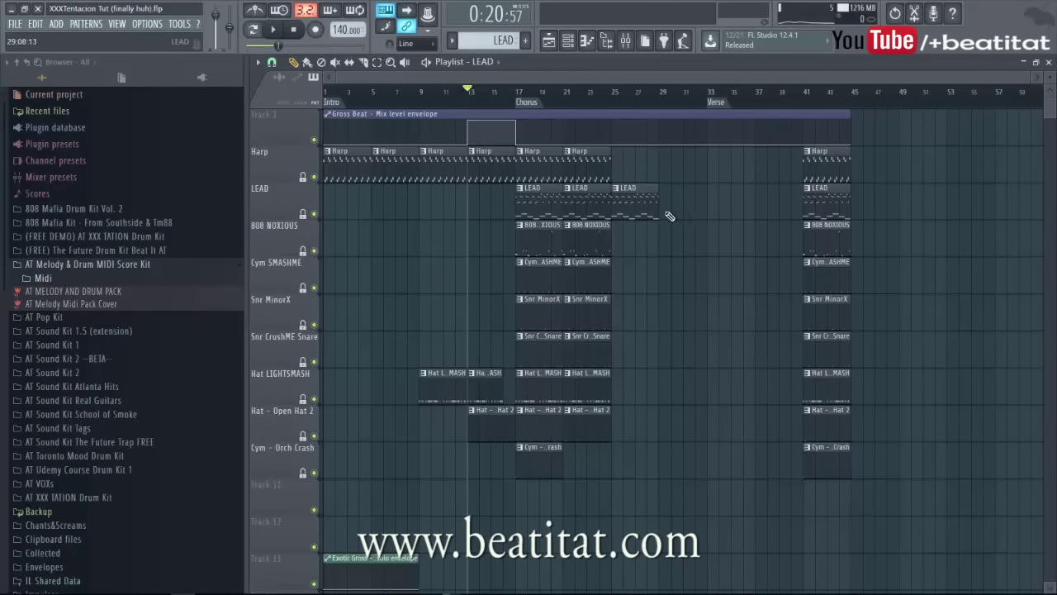
click(624, 41)
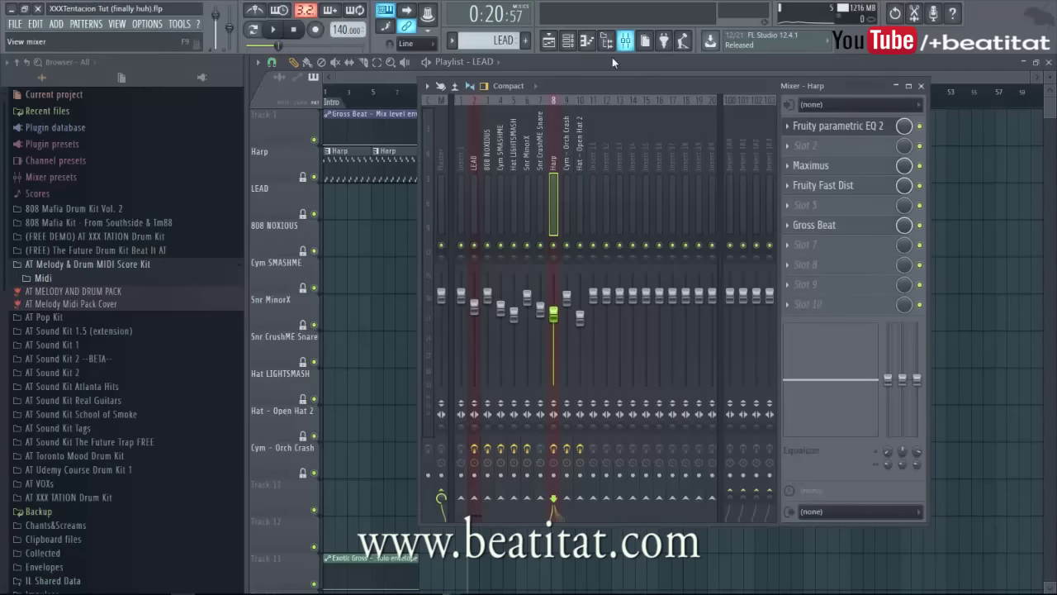
click(578, 216)
click(537, 191)
click(472, 165)
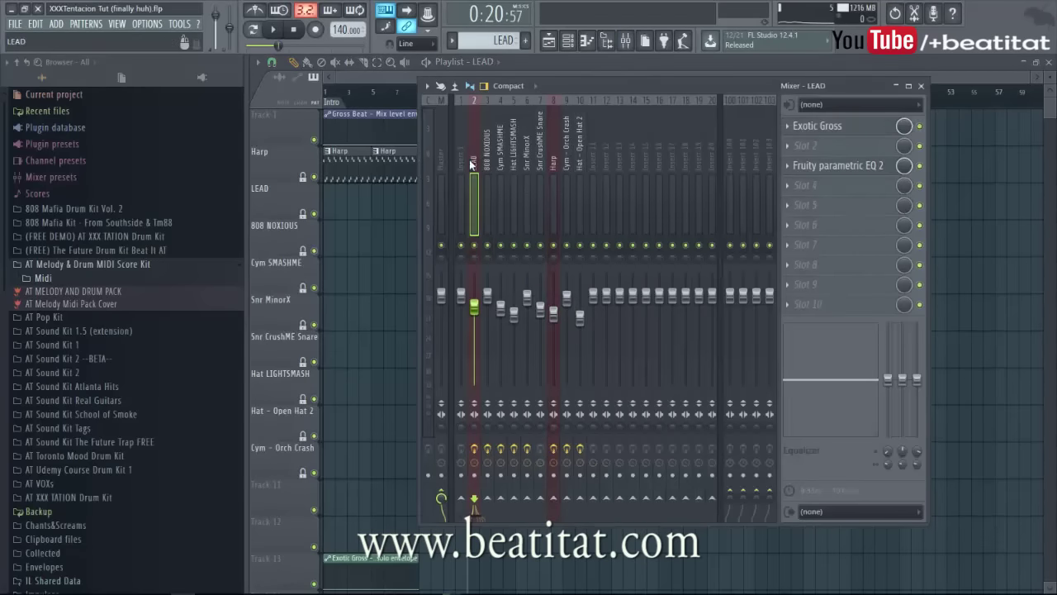
right_click(924, 128)
click(975, 217)
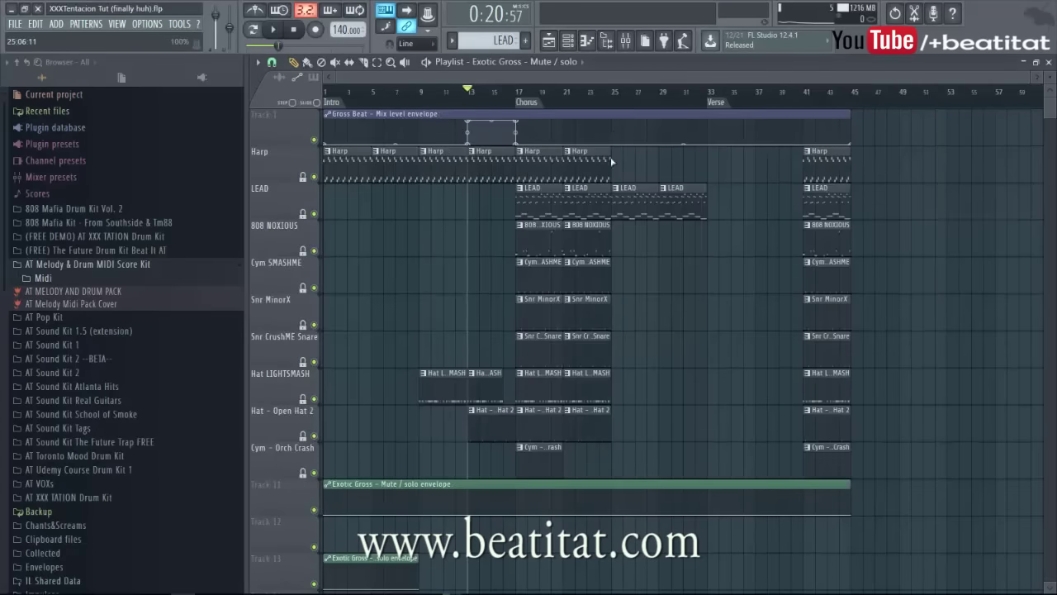
Move the Gross Beat mix level envelope to Track 12 and raise the Exotic Gross mute envelope only between bars 25 and 33.
drag(603, 109, 594, 516)
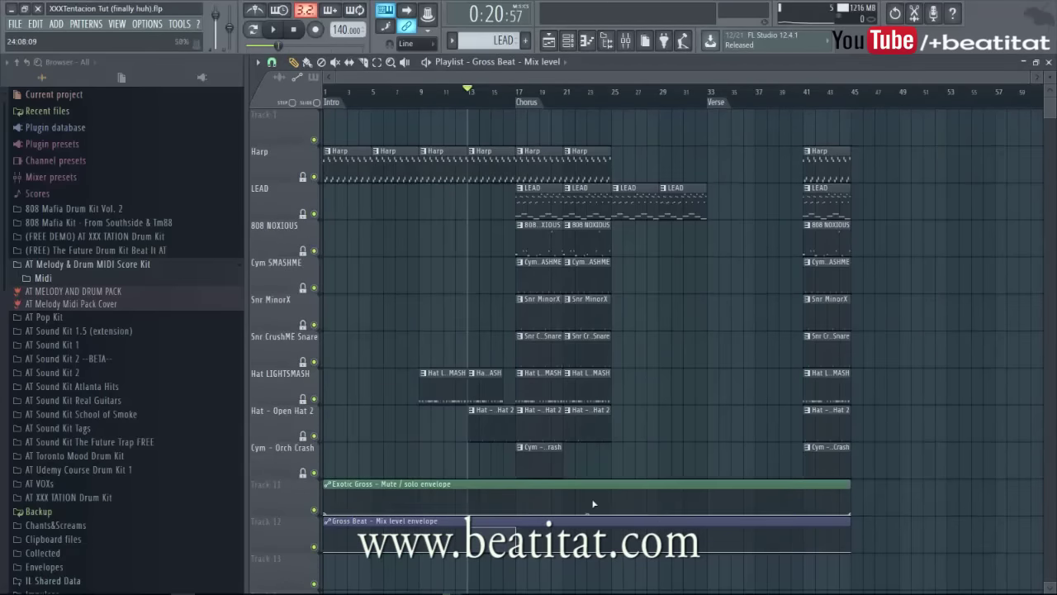
right_click(614, 510)
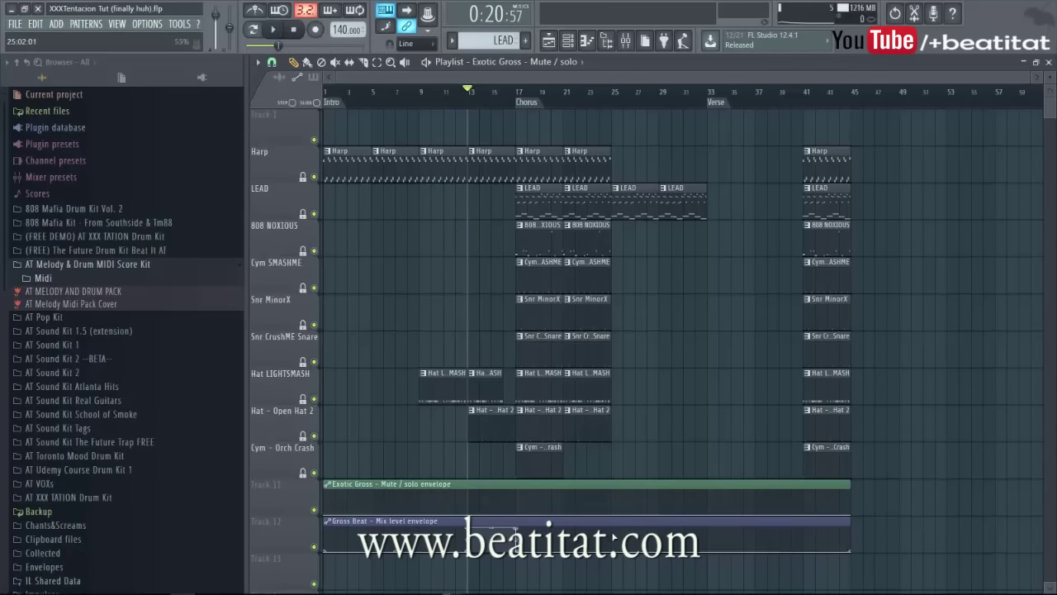
drag(613, 502, 615, 488)
right_click(708, 497)
right_click(712, 498)
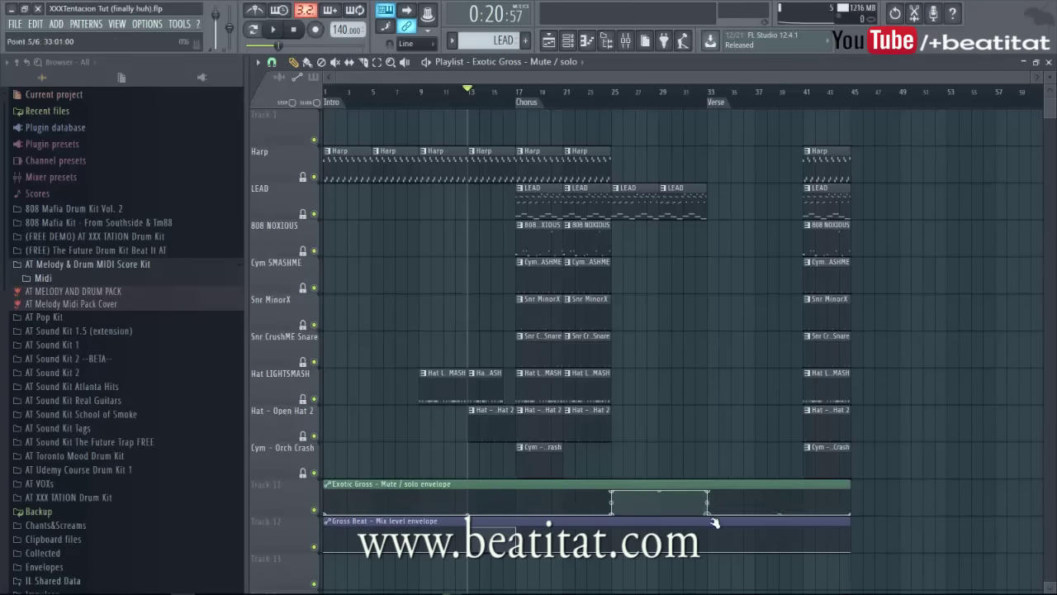
Add 808 NOXIOUS, Cym SMASHME, Snr MinorX and Snr CrushME Snare clips at bars 25 and 29.
click(621, 250)
click(666, 241)
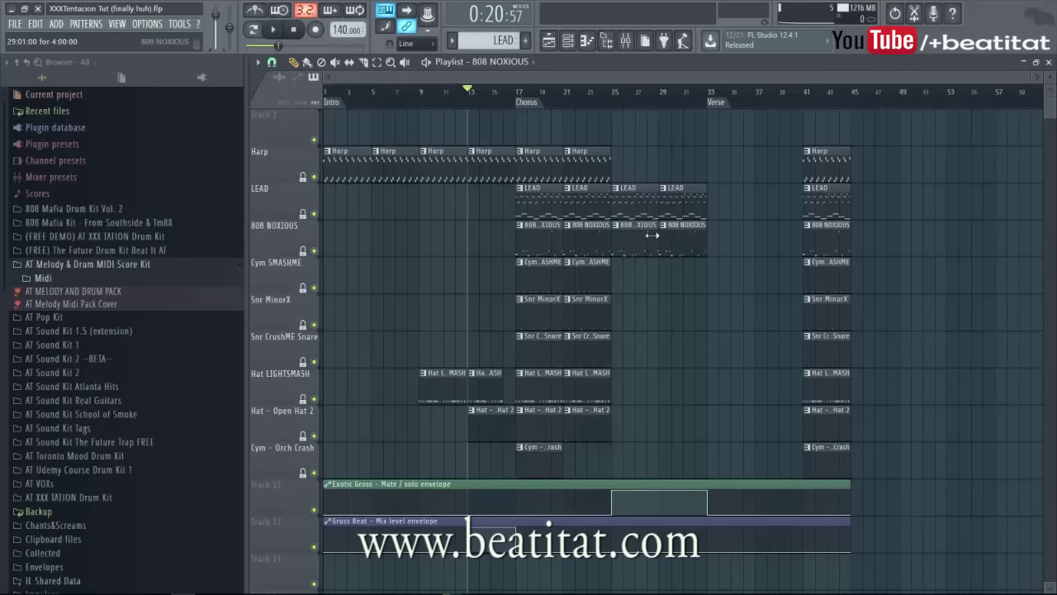
click(626, 280)
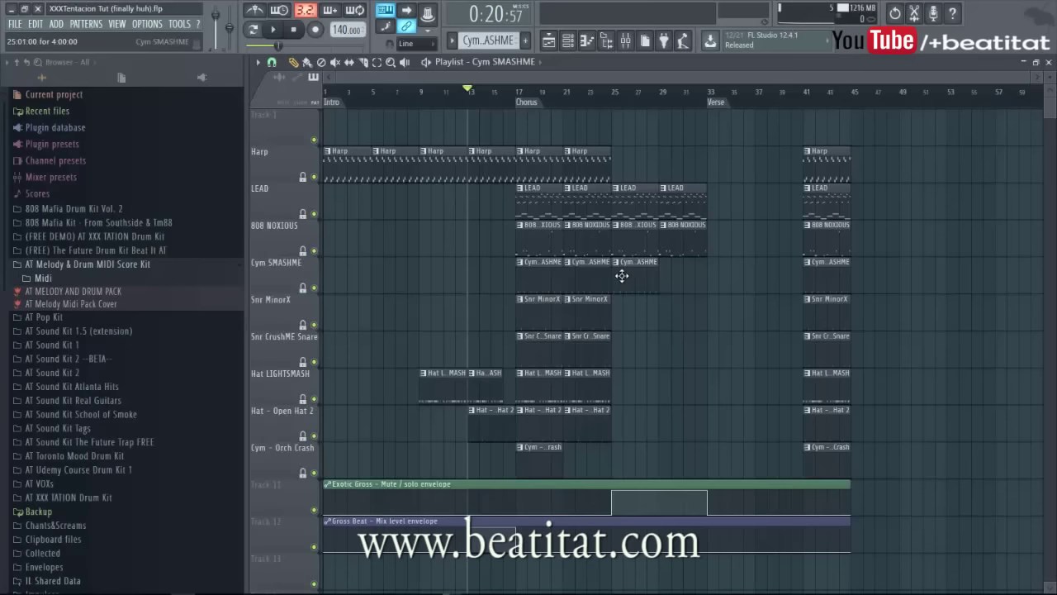
click(683, 269)
click(616, 310)
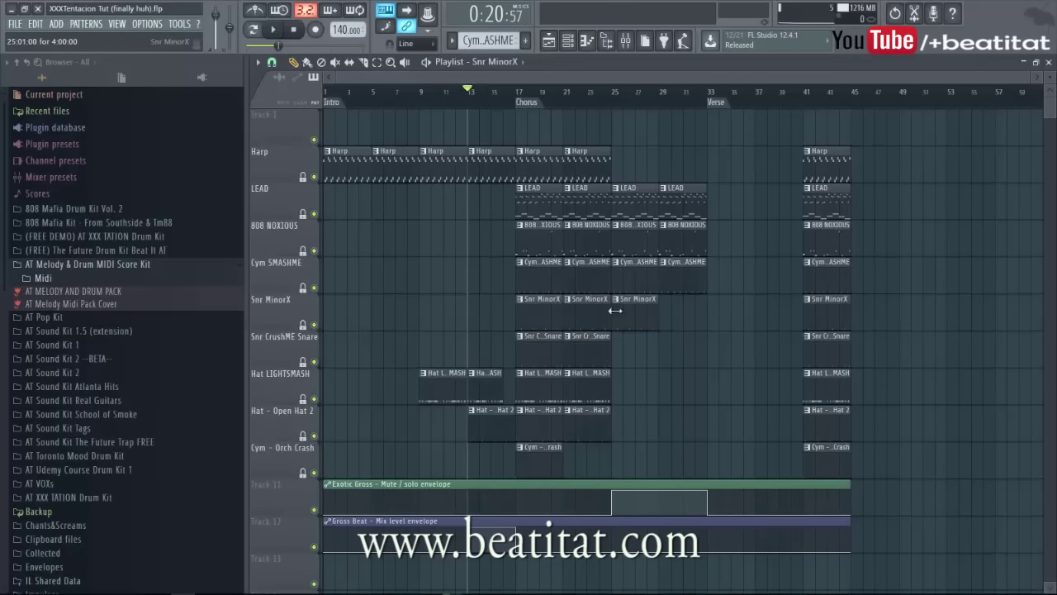
click(665, 314)
click(621, 355)
click(666, 352)
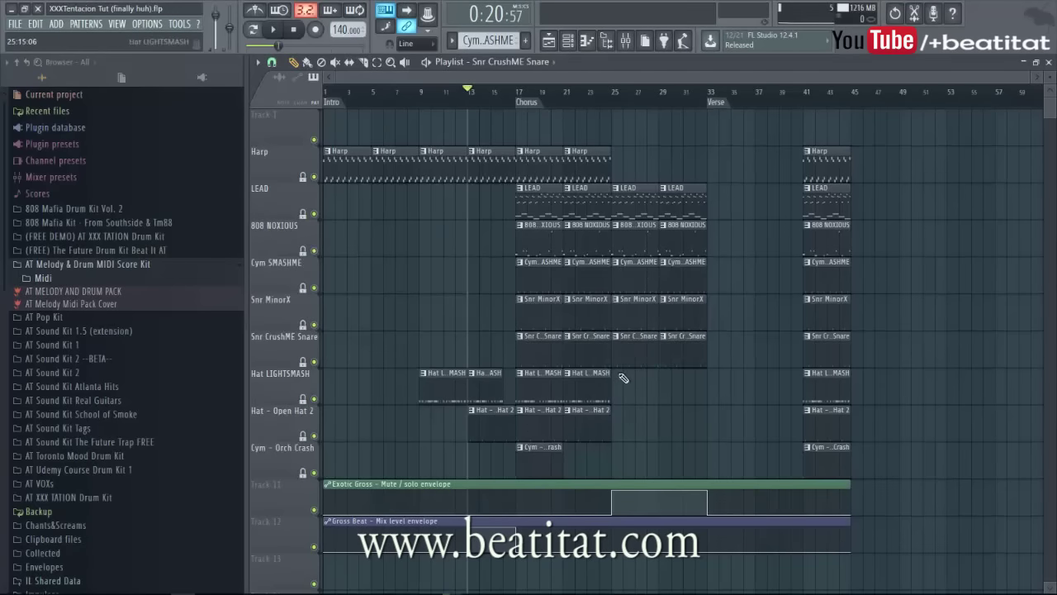
Add Hat LIGHTSMASH, Hat - Open Hat 2 and Cym - Orch Crash clips at bars 25 and 29, and set the playhead to bar 25.
click(618, 383)
click(665, 381)
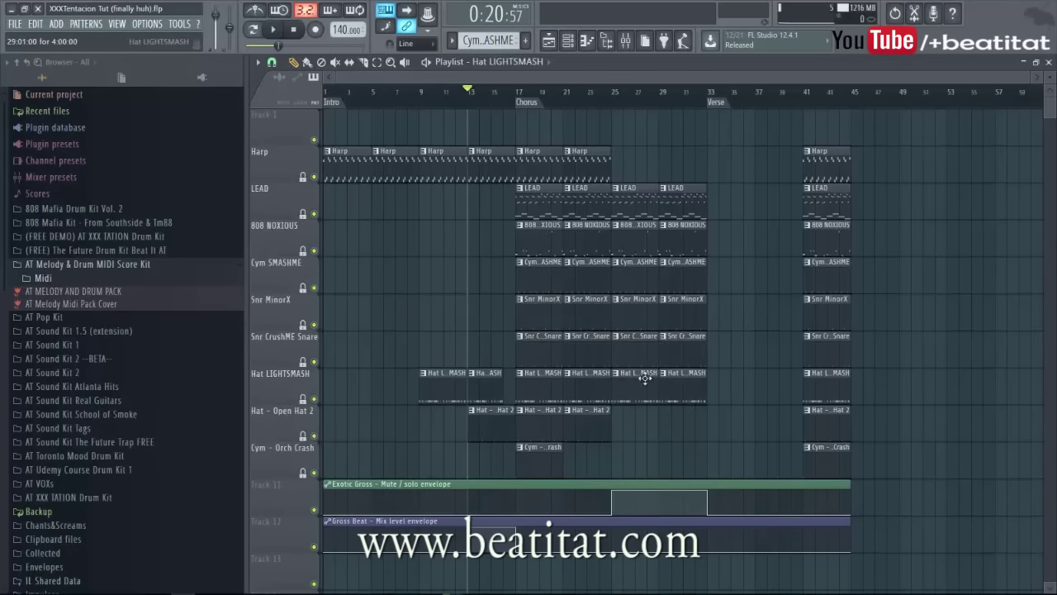
click(620, 417)
click(679, 420)
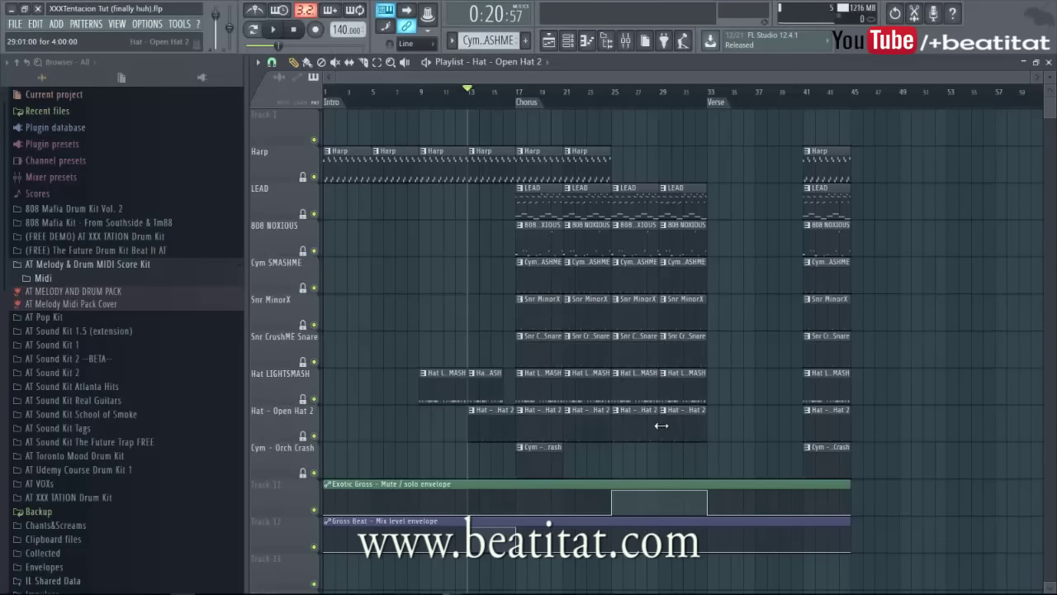
click(615, 452)
click(625, 110)
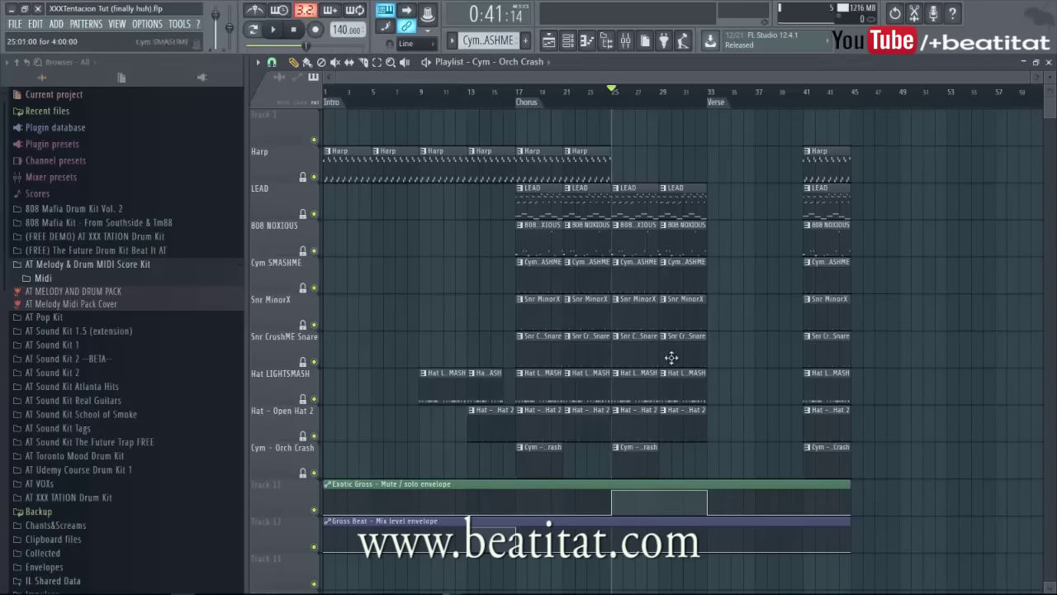
click(677, 463)
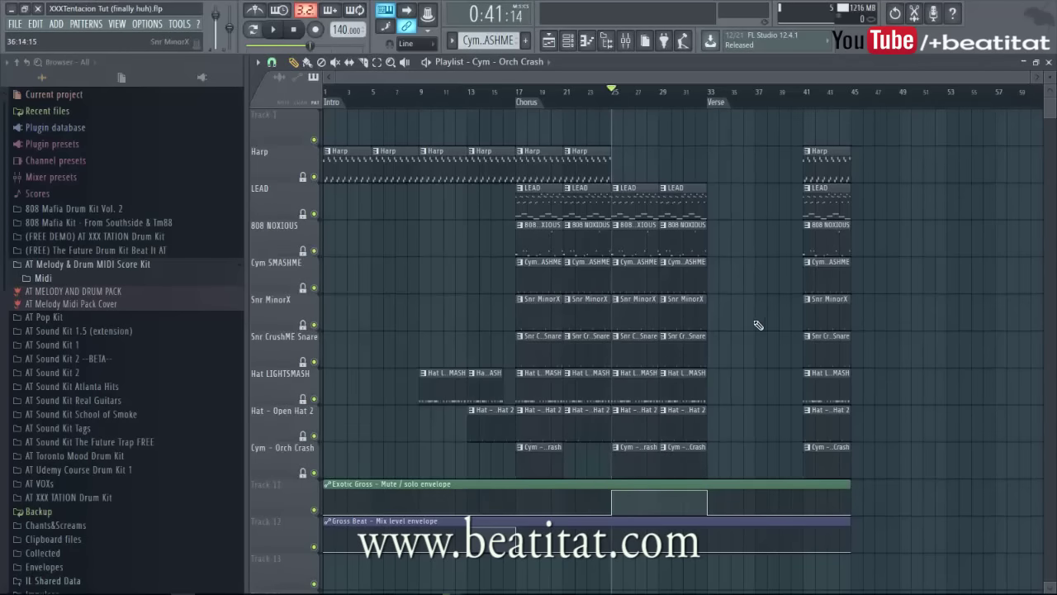
Delete the spare column of pattern clips at bar 41, and play the chorus from bar 25 and from bar 17.
drag(907, 147, 809, 465)
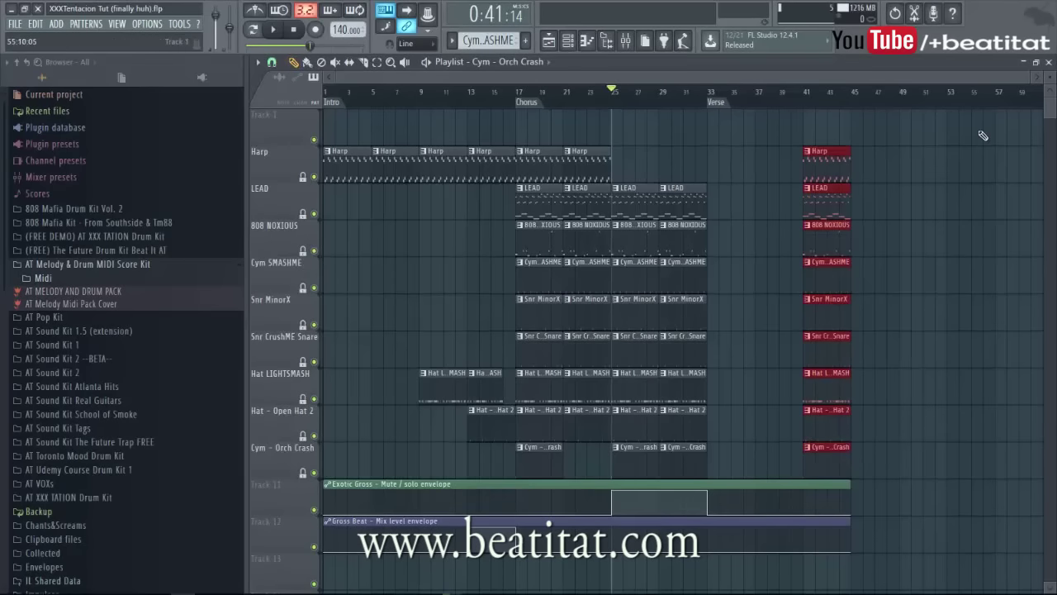
key(Delete)
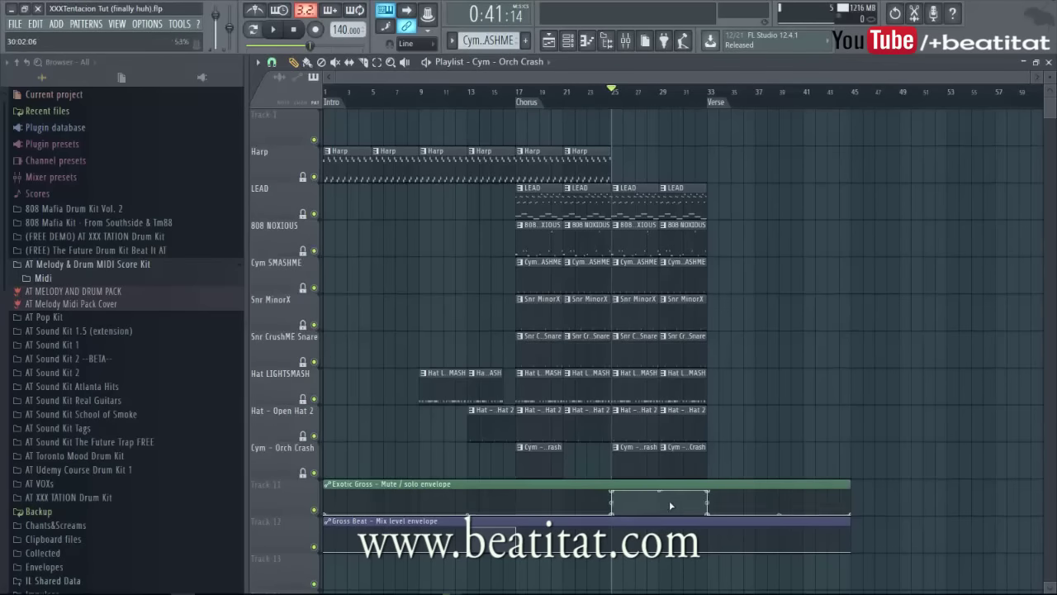
key(space)
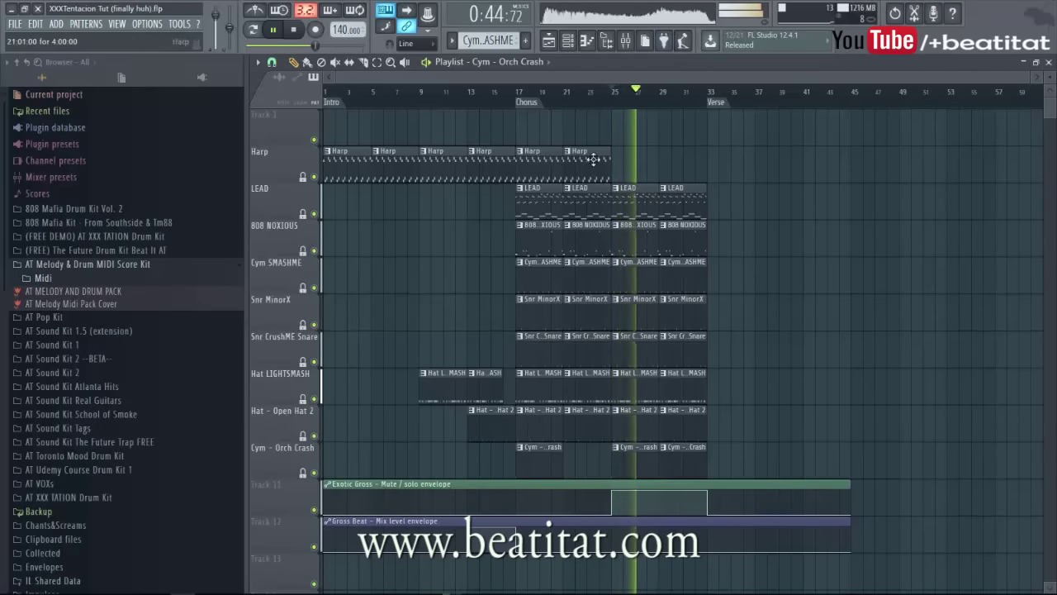
click(519, 94)
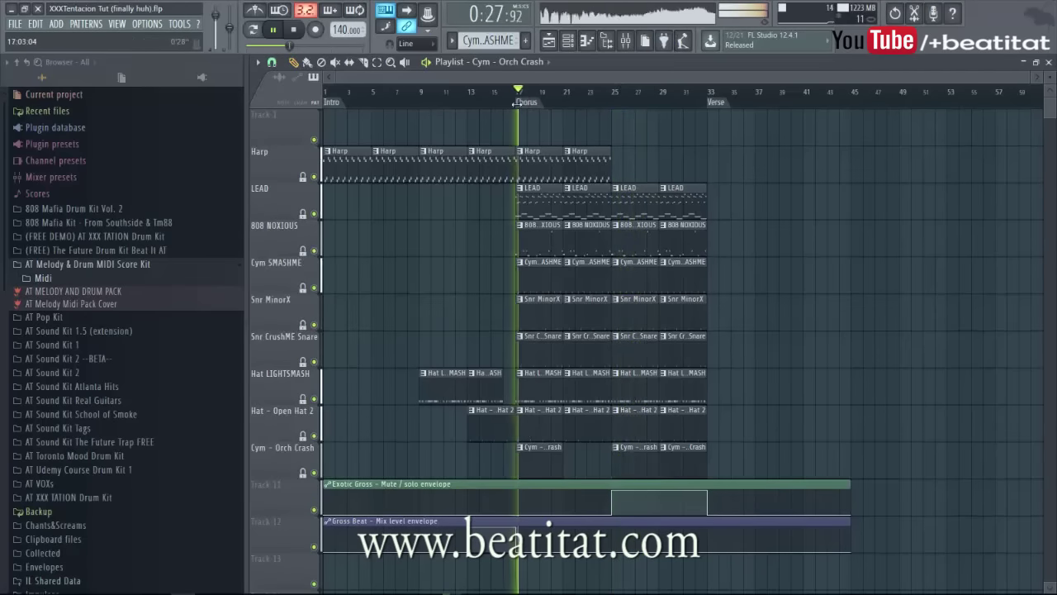
Delete the Hat - Open Hat 2 clips at bars 17 and 21, and check the Harp track in the mixer.
right_click(551, 432)
right_click(588, 429)
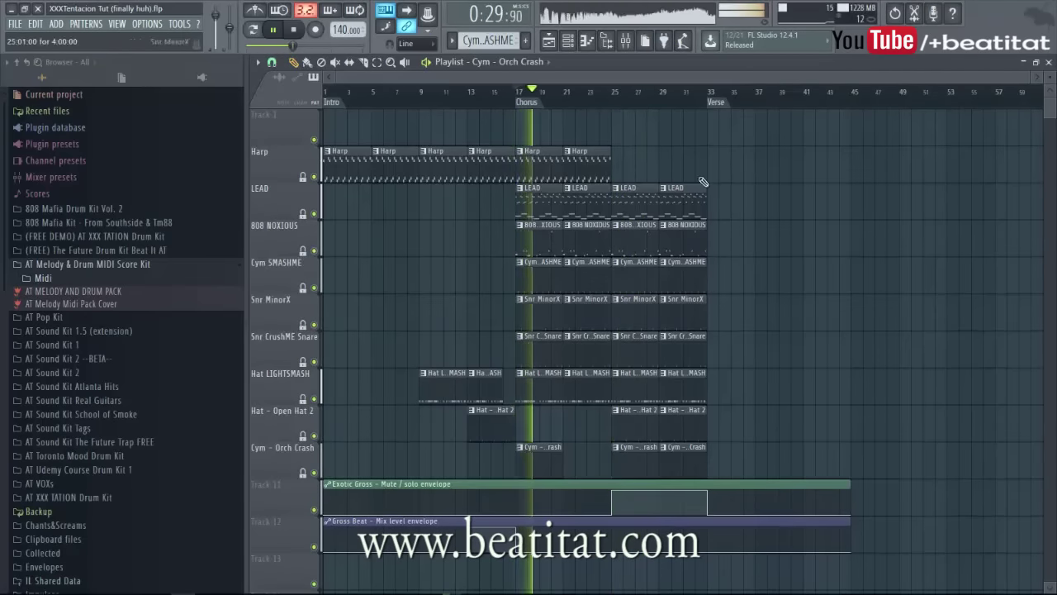
key(F9)
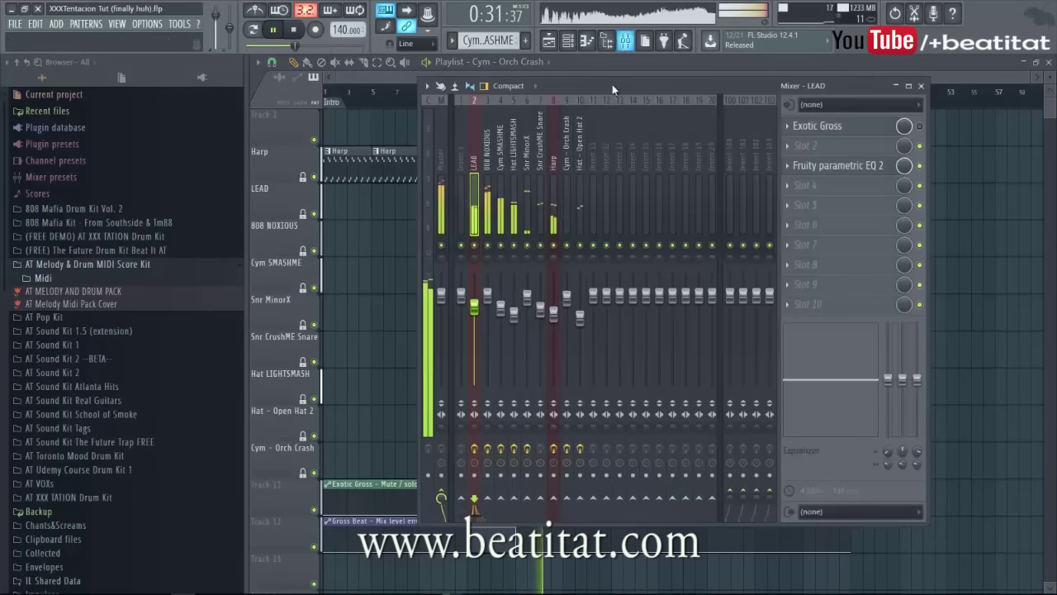
click(553, 210)
key(F9)
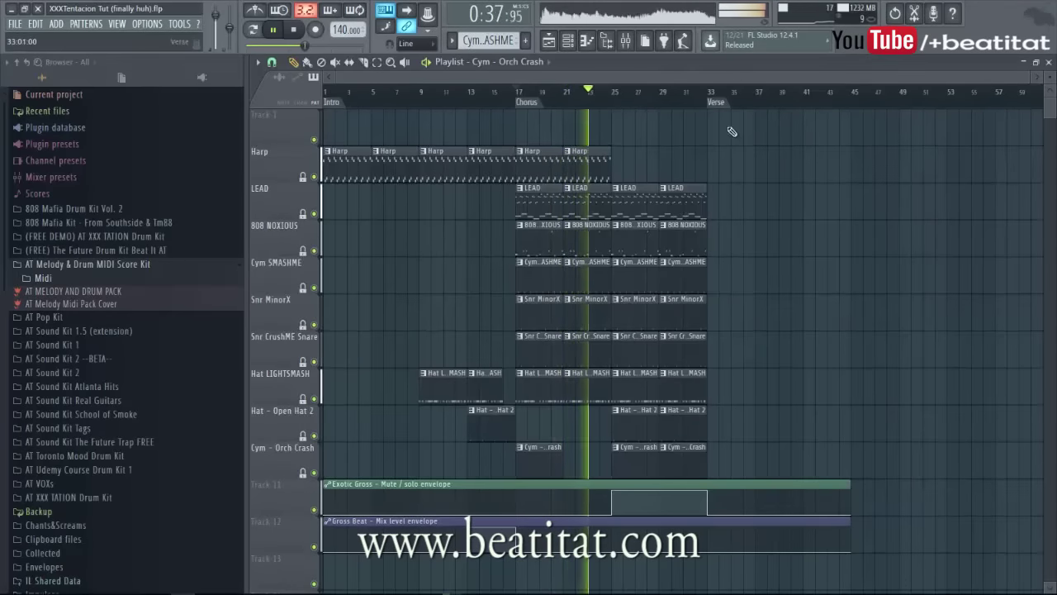
Add Harp clips at bars 33 and 37 to start the verse.
click(715, 170)
click(763, 161)
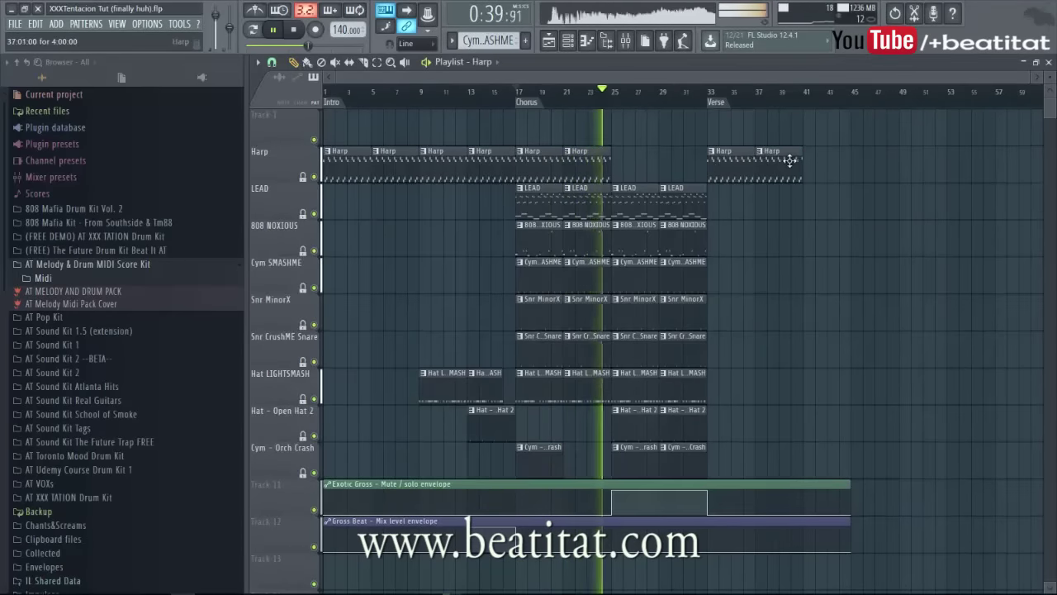
scroll(768, 149, down, 4)
scroll(770, 159, up, 4)
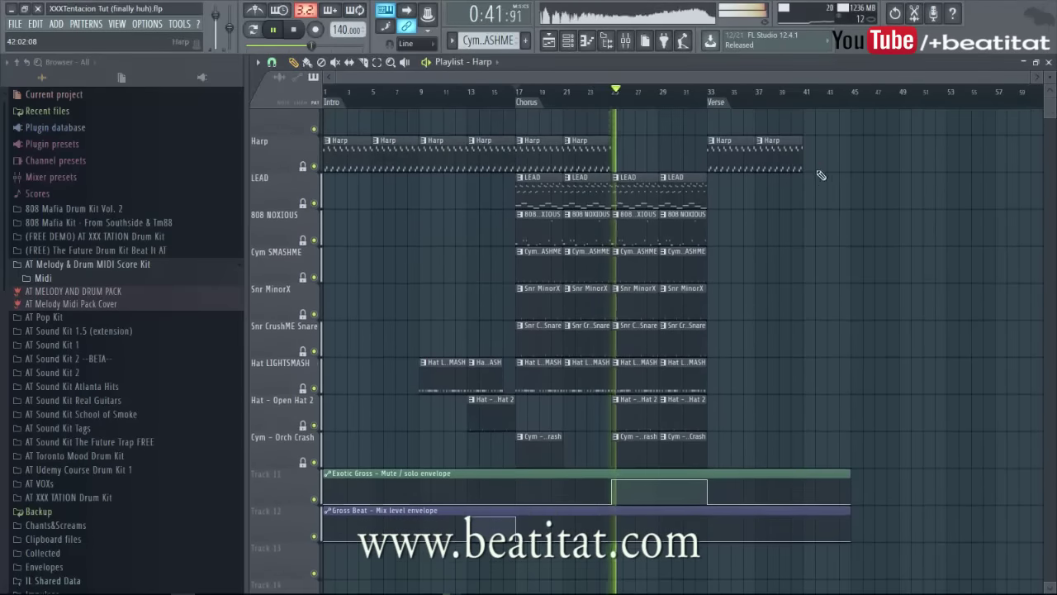
Play the arrangement from bar 25 and from the beginning, hide the browser, and widen the playlist's visible bar range.
click(614, 91)
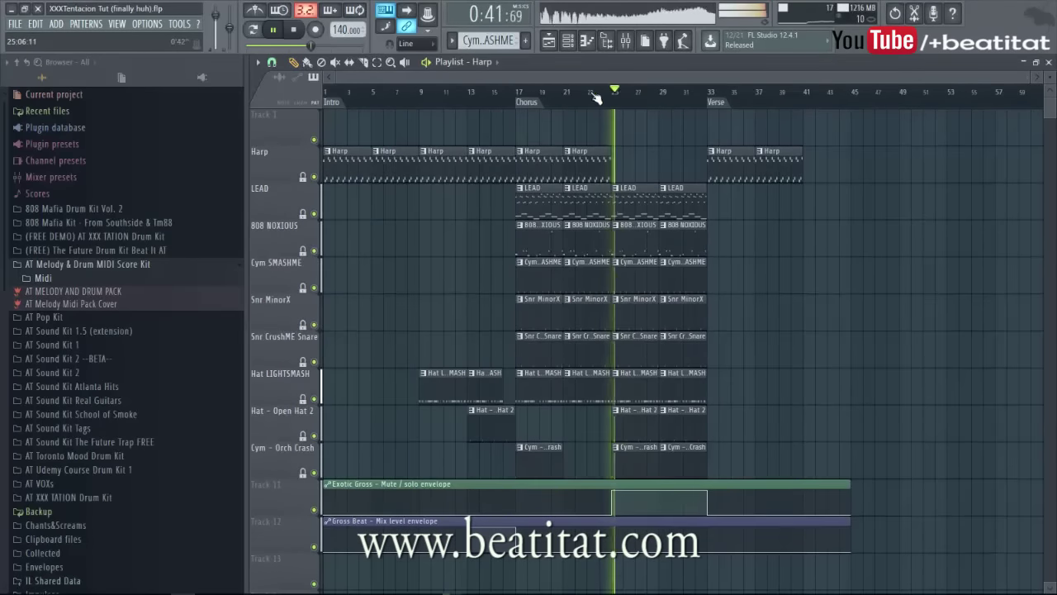
click(309, 36)
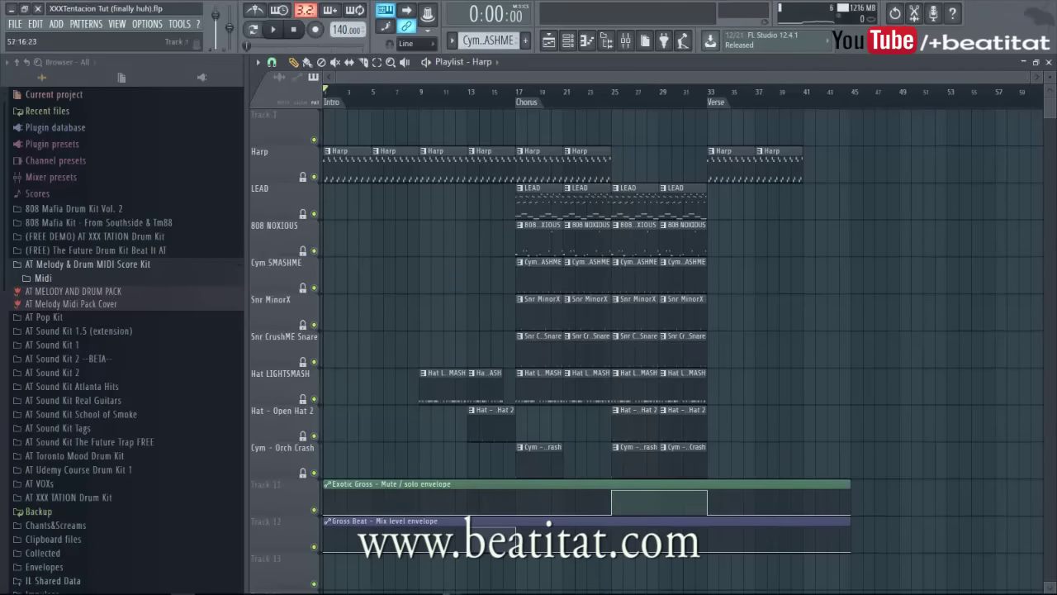
key(space)
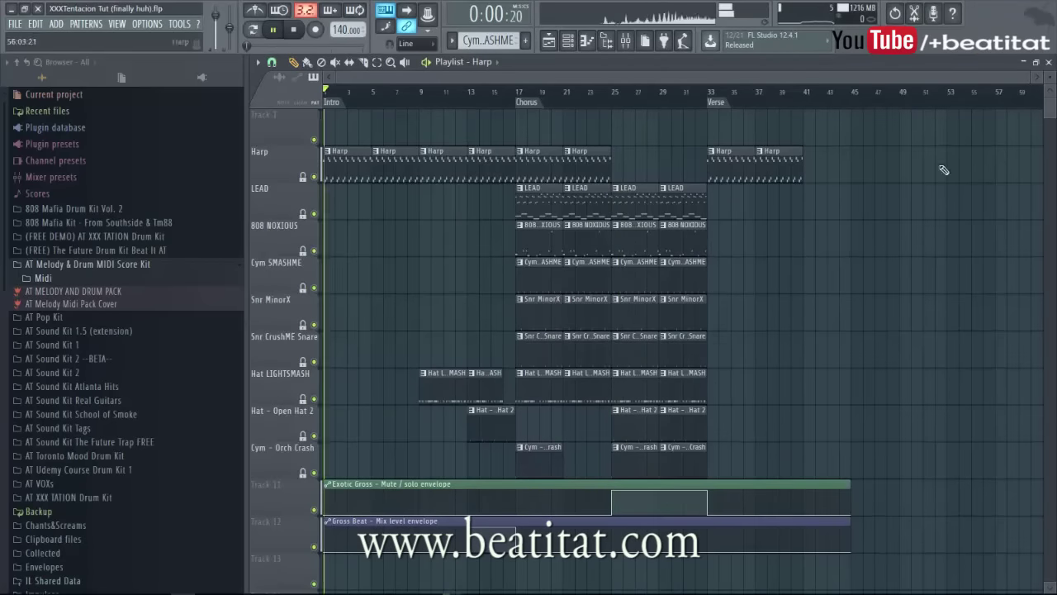
click(607, 43)
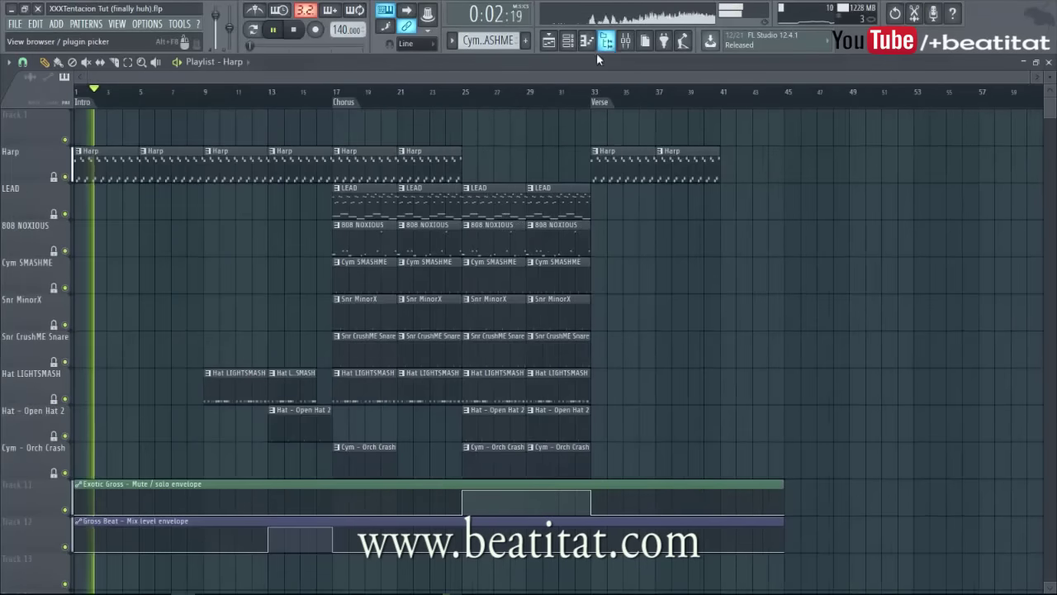
click(526, 76)
drag(639, 79, 86, 77)
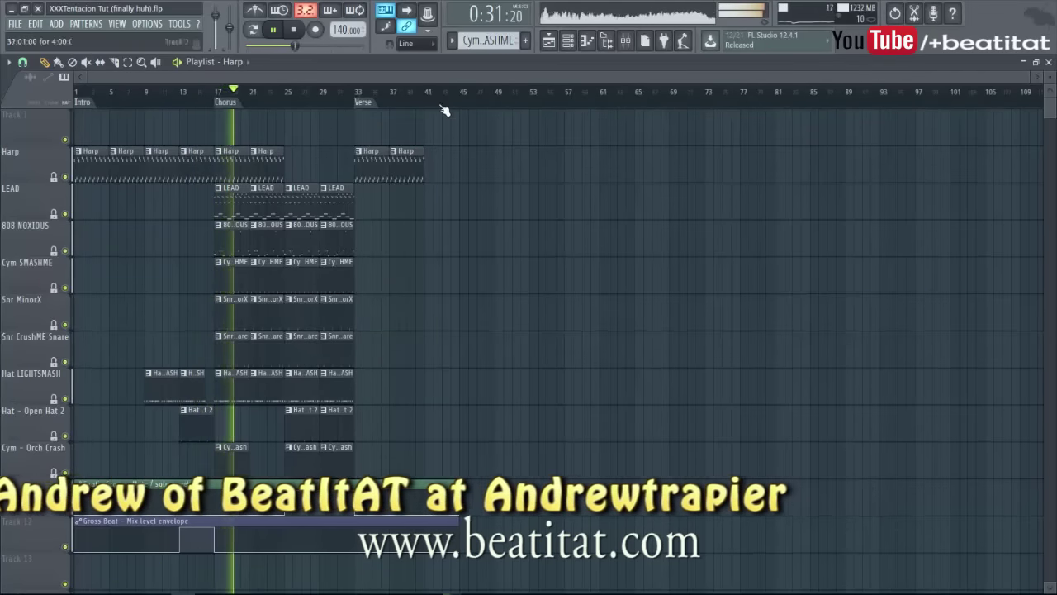
Lower the LEAD mixer volume to 80%, and load Maximus in effect slot 3 of the 808 NOXIOUS track.
click(626, 39)
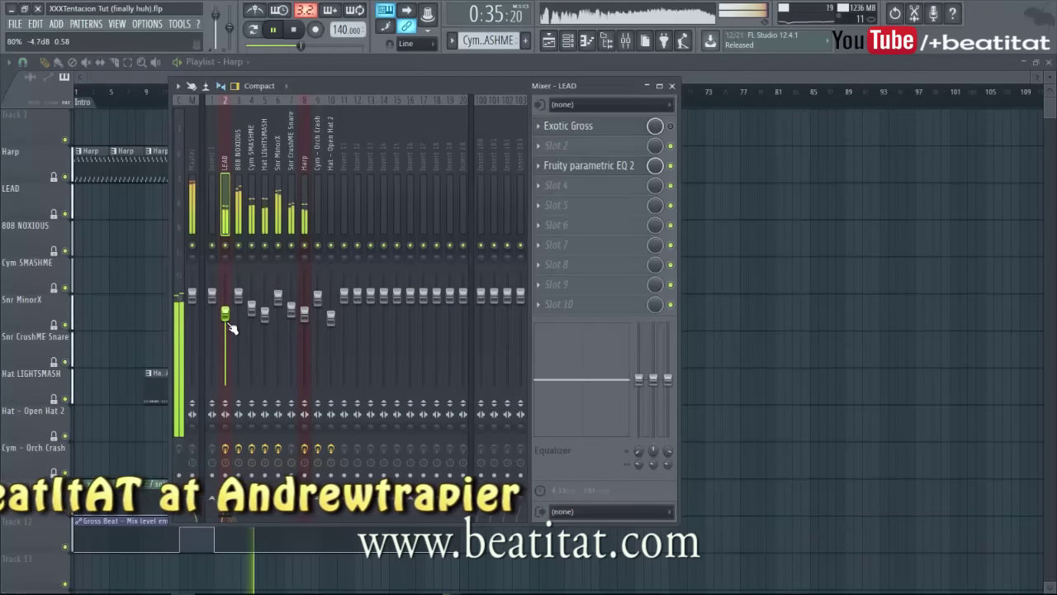
click(243, 203)
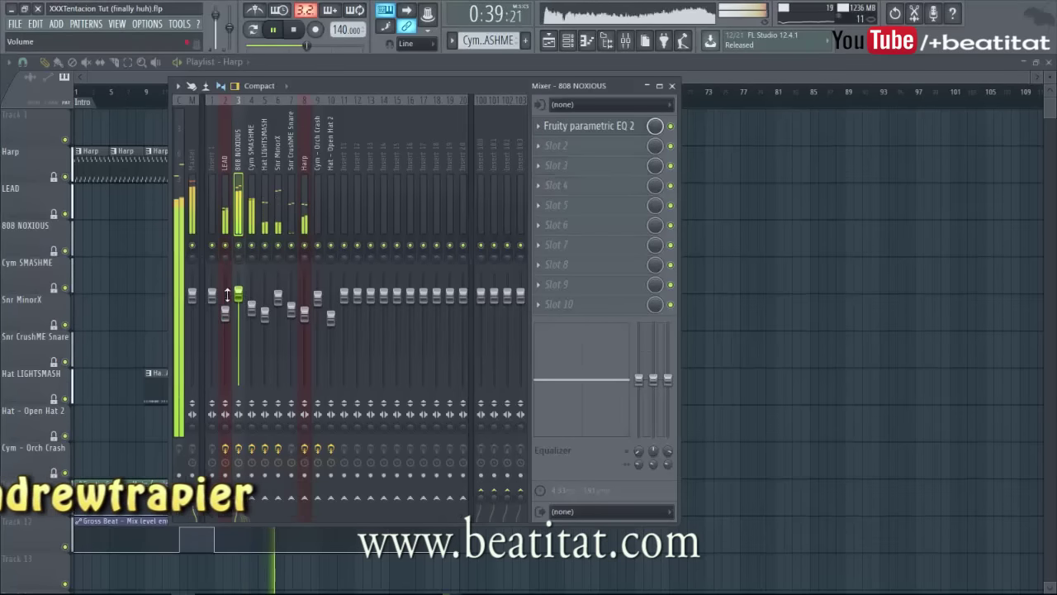
click(640, 165)
mouse_move(578, 171)
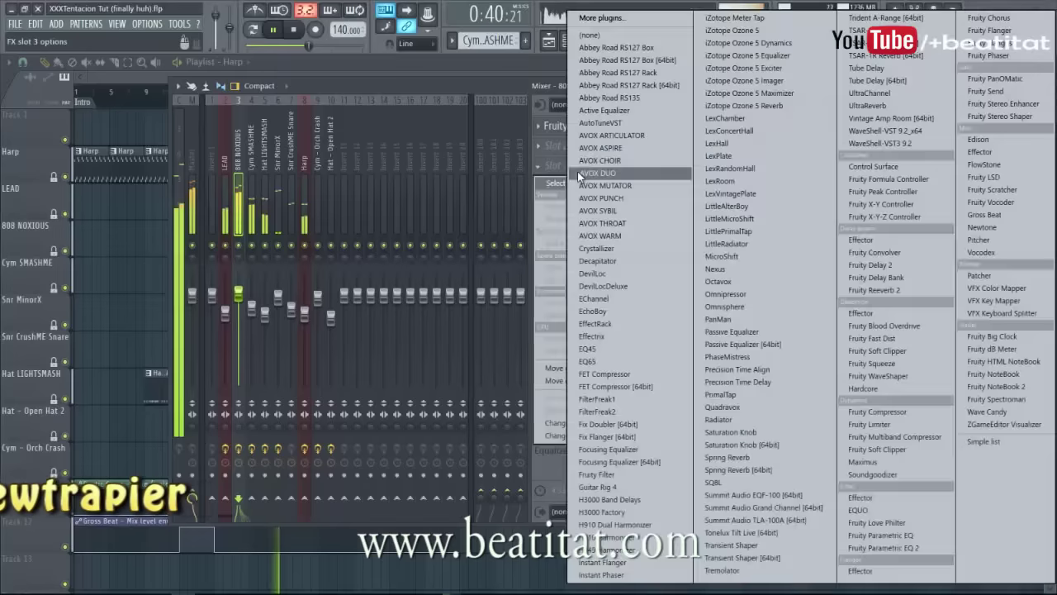
click(902, 461)
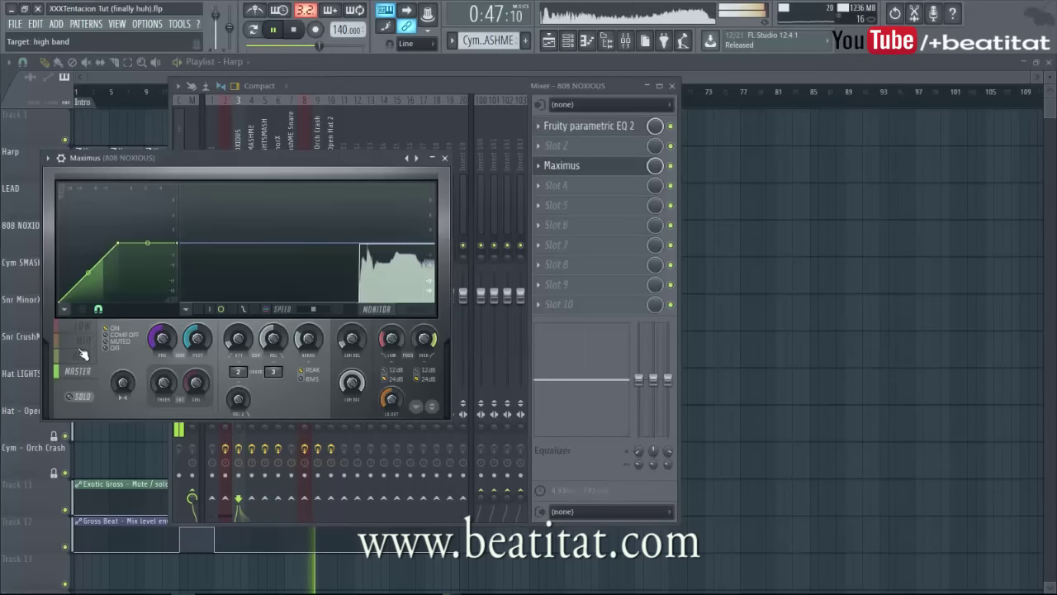
Add a point on the lower slope of Maximus's master band curve, raise it slightly, and close the plugin window.
right_click(77, 282)
drag(78, 284, 84, 273)
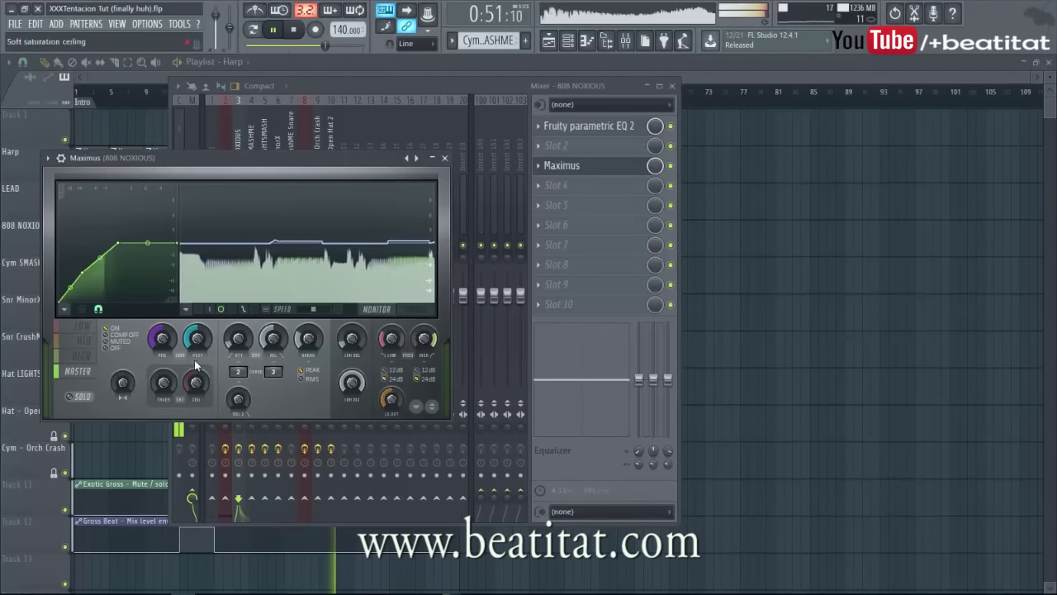
drag(290, 178, 516, 211)
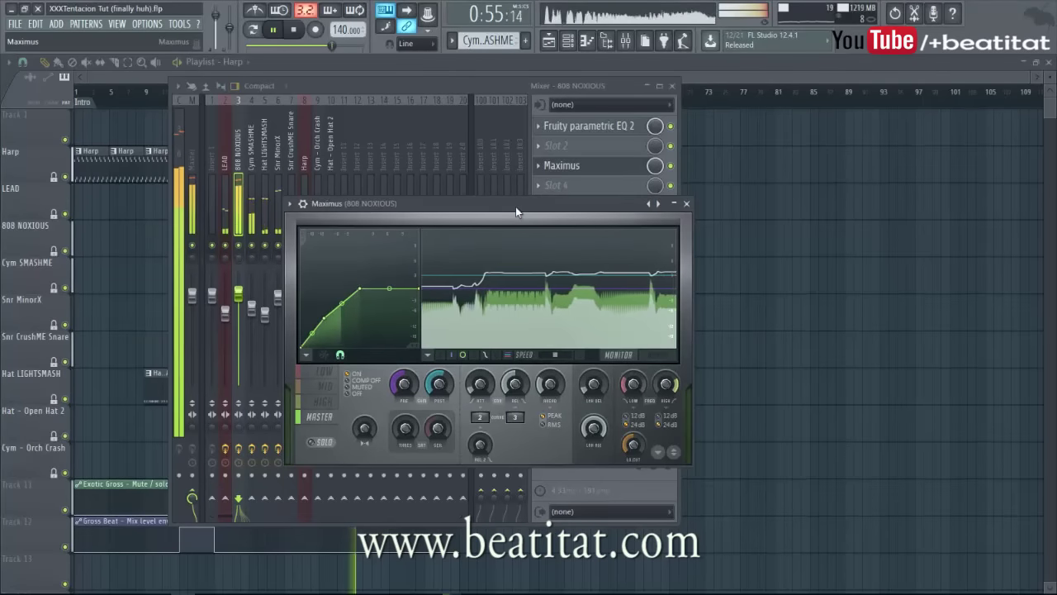
click(687, 203)
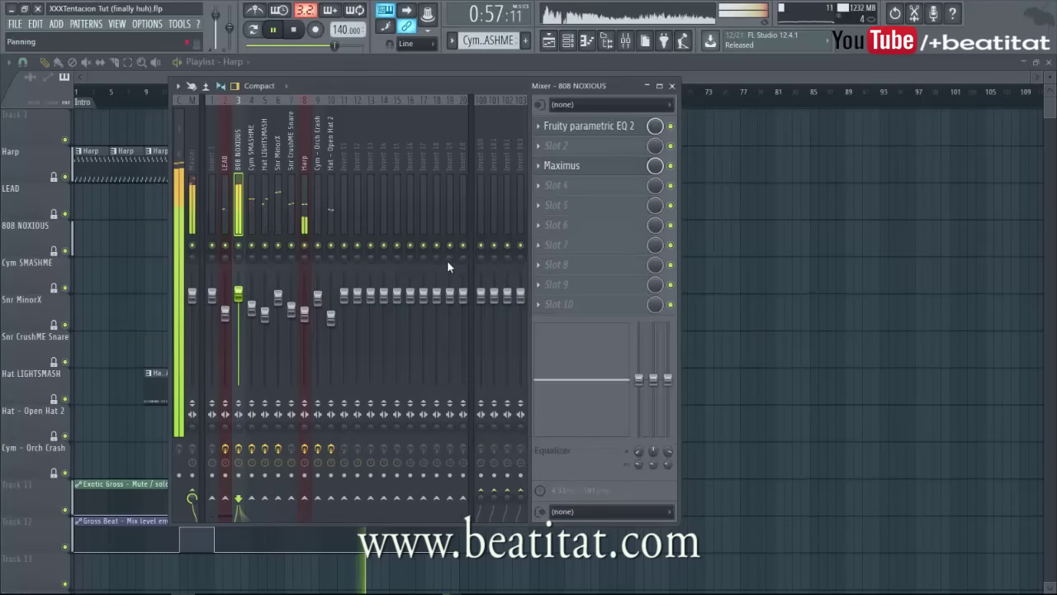
Load Gross Beat in effect slot 10 of the 808 NOXIOUS mixer track and close its window.
click(562, 308)
mouse_move(555, 322)
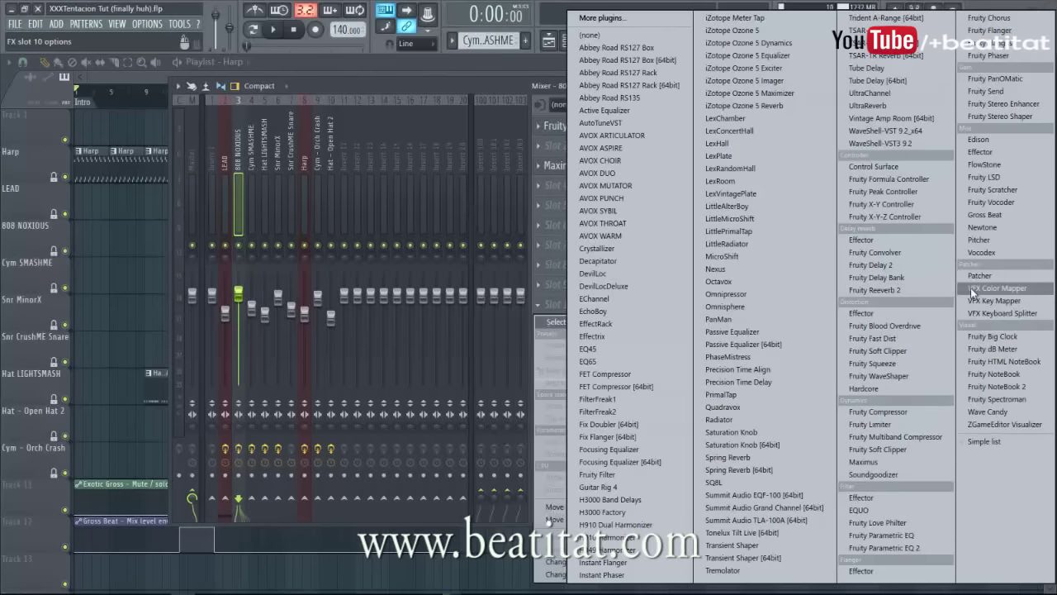
click(990, 214)
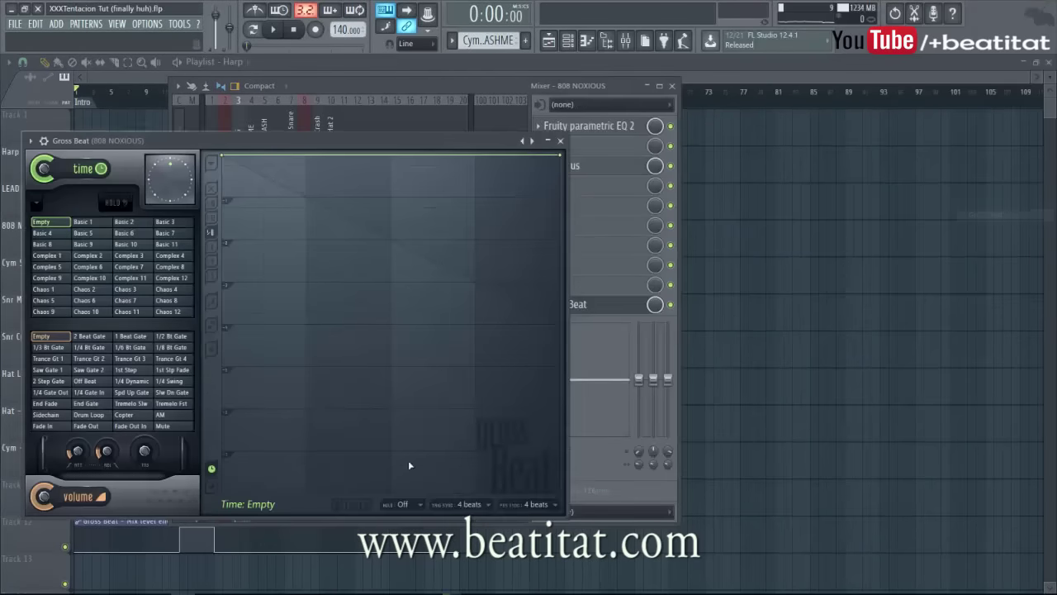
click(560, 141)
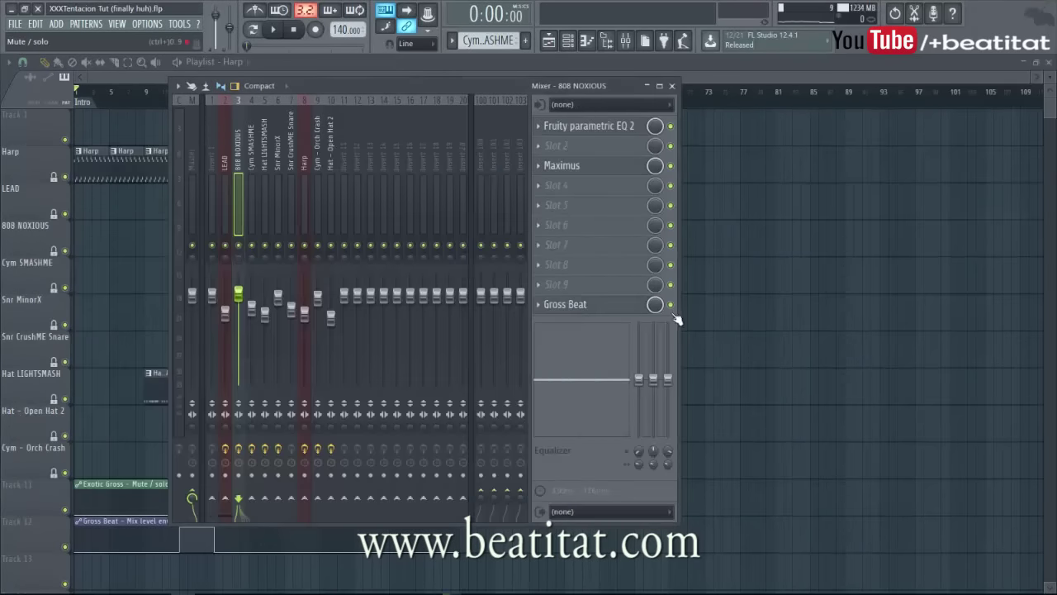
Replace the plugin in slot 10 of 808 NOXIOUS with Effector and close its window.
right_click(552, 306)
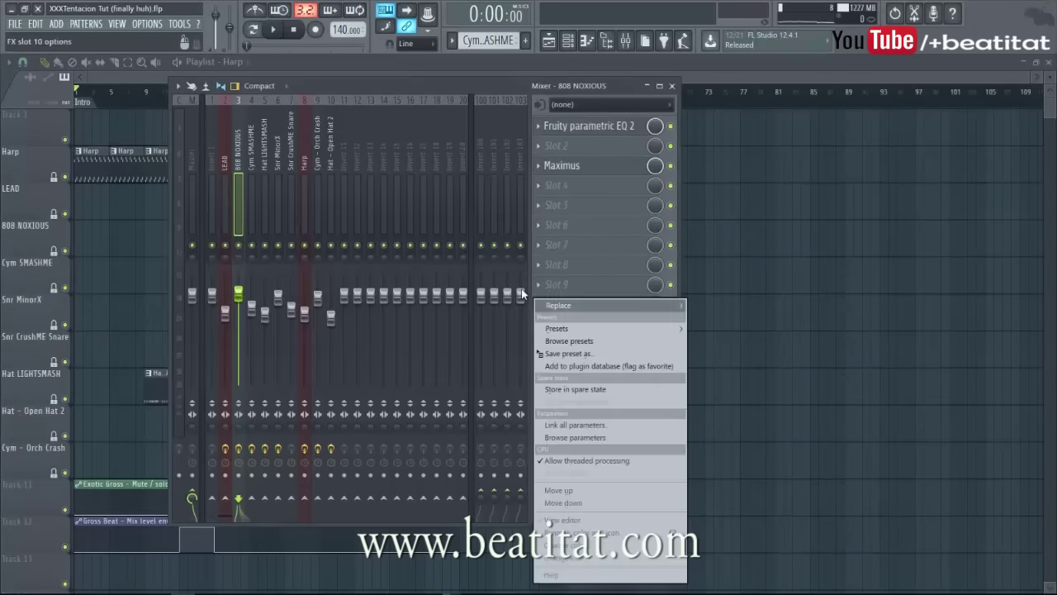
mouse_move(552, 305)
click(875, 240)
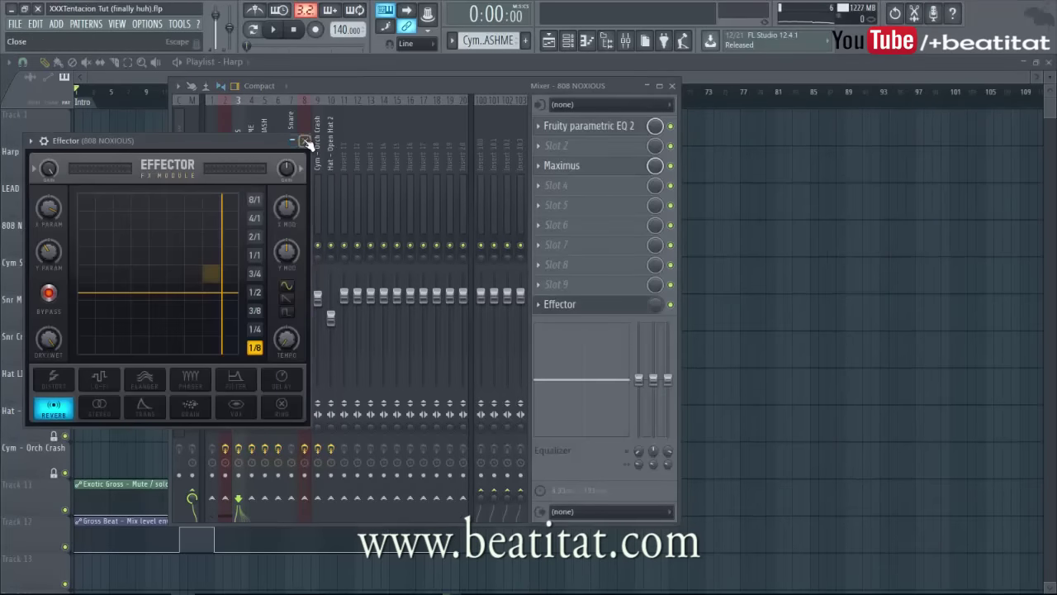
click(305, 142)
Replace Effector in slot 10 with Gross Beat and choose its Mute volume preset.
right_click(545, 304)
mouse_move(588, 310)
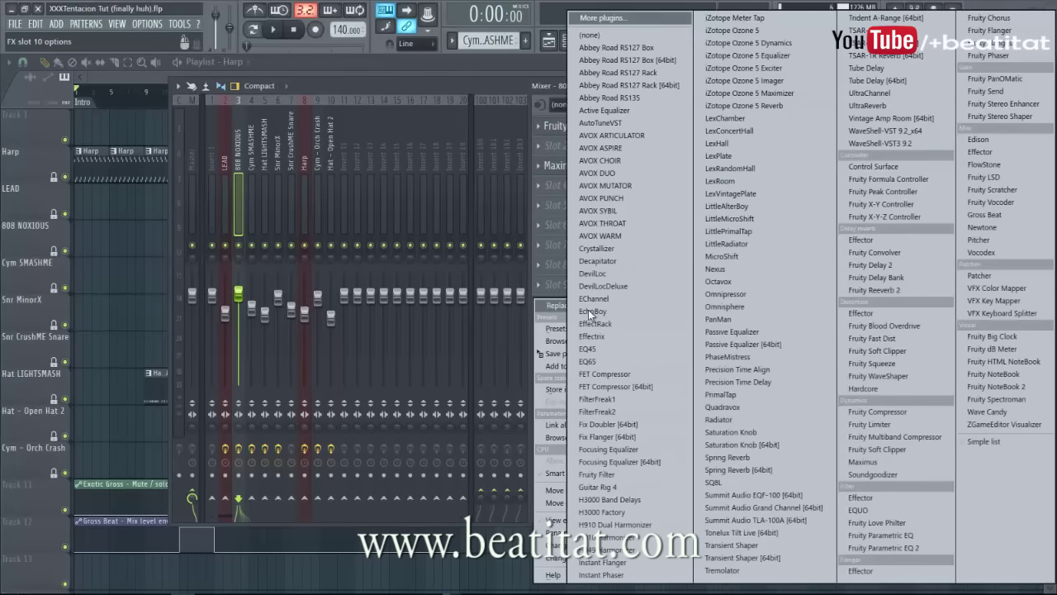
click(997, 214)
click(158, 416)
click(162, 425)
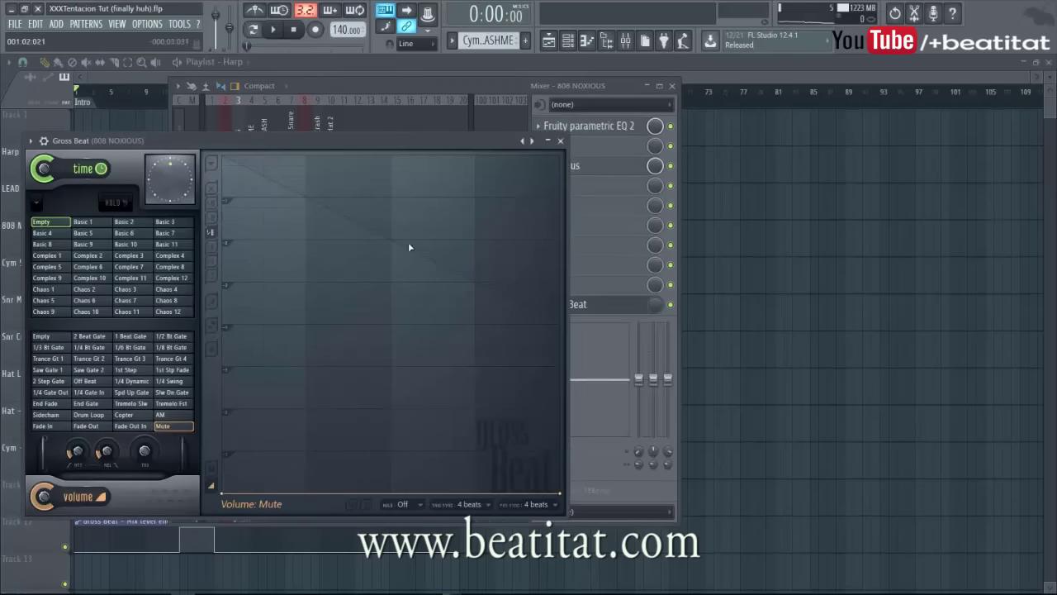
click(560, 141)
Replace Gross Beat in slot 10 of 808 NOXIOUS with Radiator and close its window.
click(545, 310)
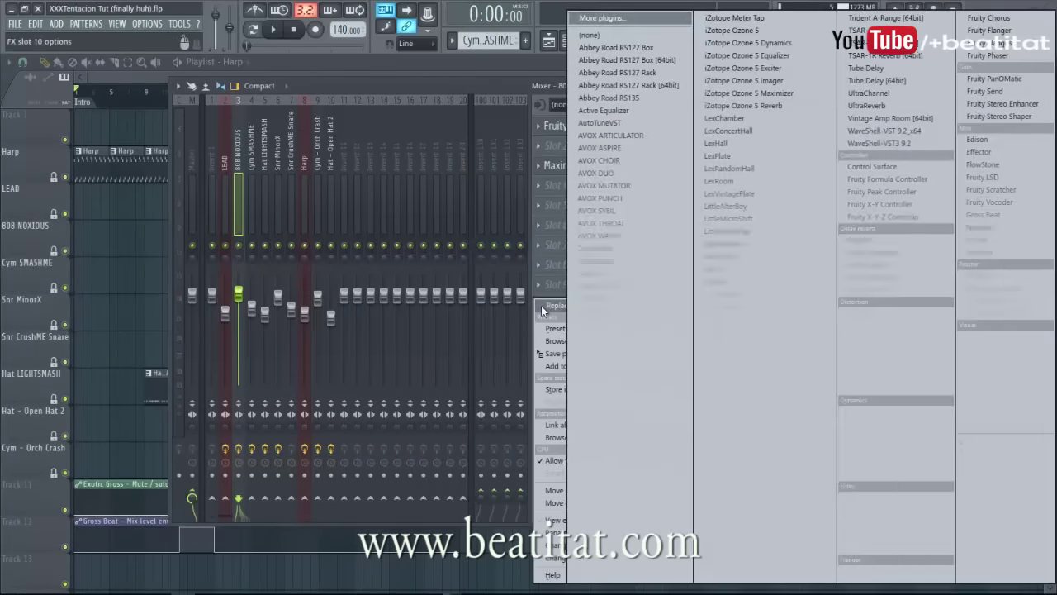
click(541, 306)
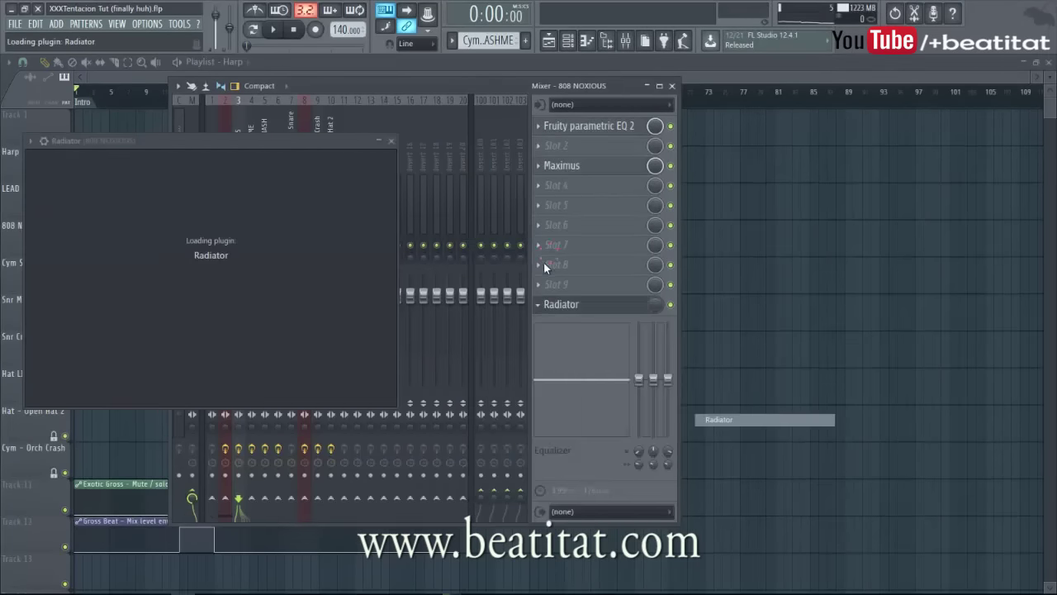
click(599, 140)
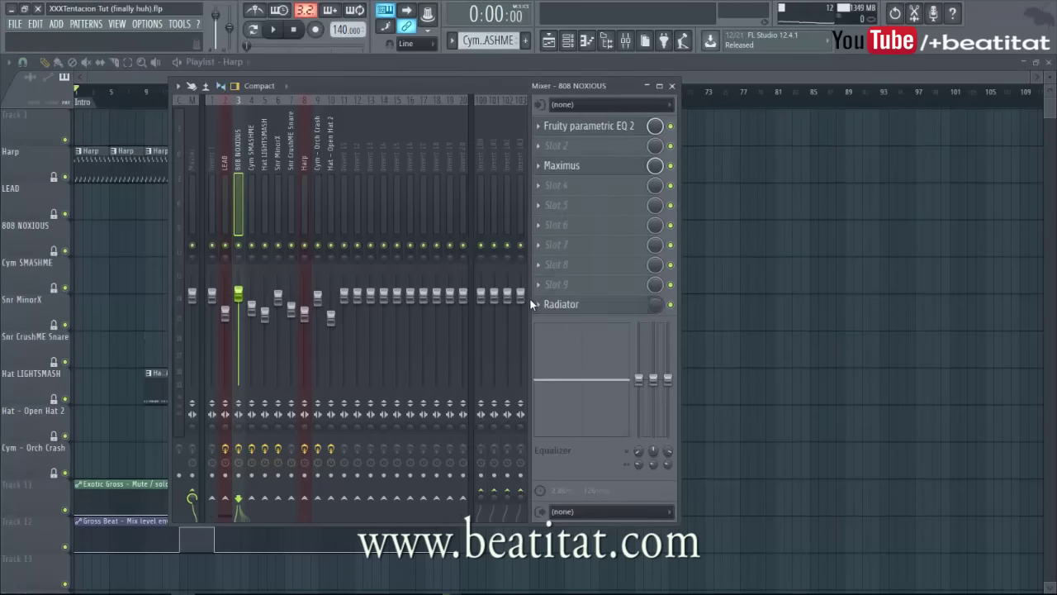
Replace Radiator in slot 10 of 808 NOXIOUS with Gross Beat and close its window.
click(532, 301)
mouse_move(571, 325)
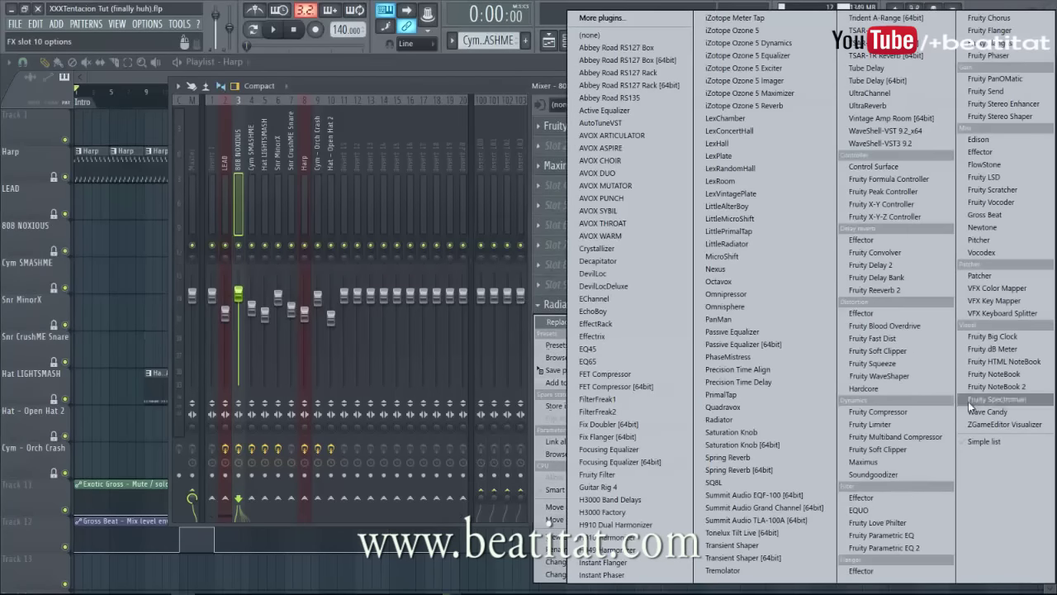
click(985, 214)
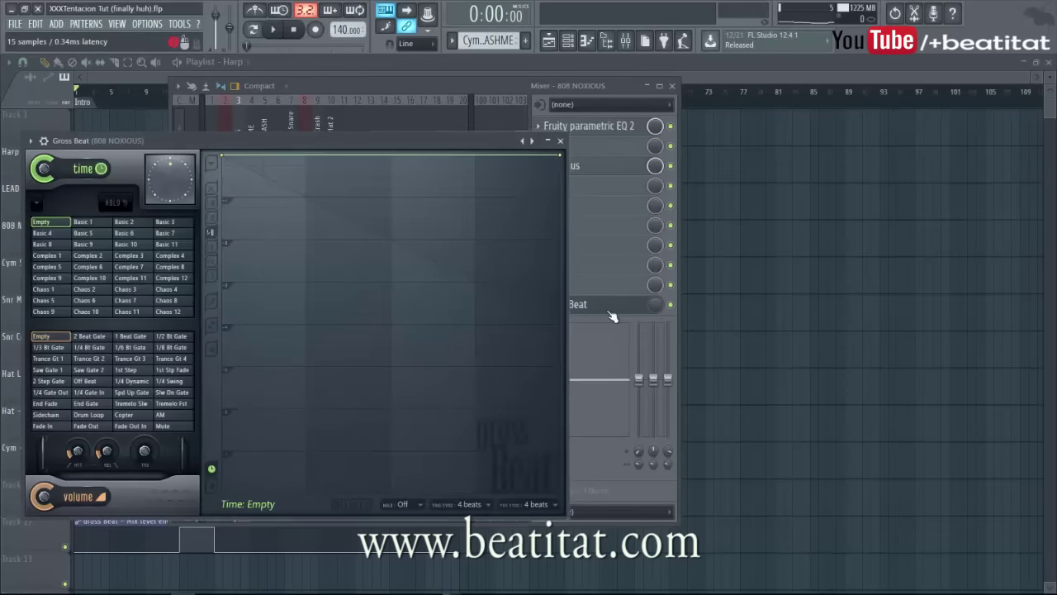
click(560, 140)
Rename the Gross Beat effect in slot 10 of the 808 NOXIOUS track as MUTE.
click(552, 305)
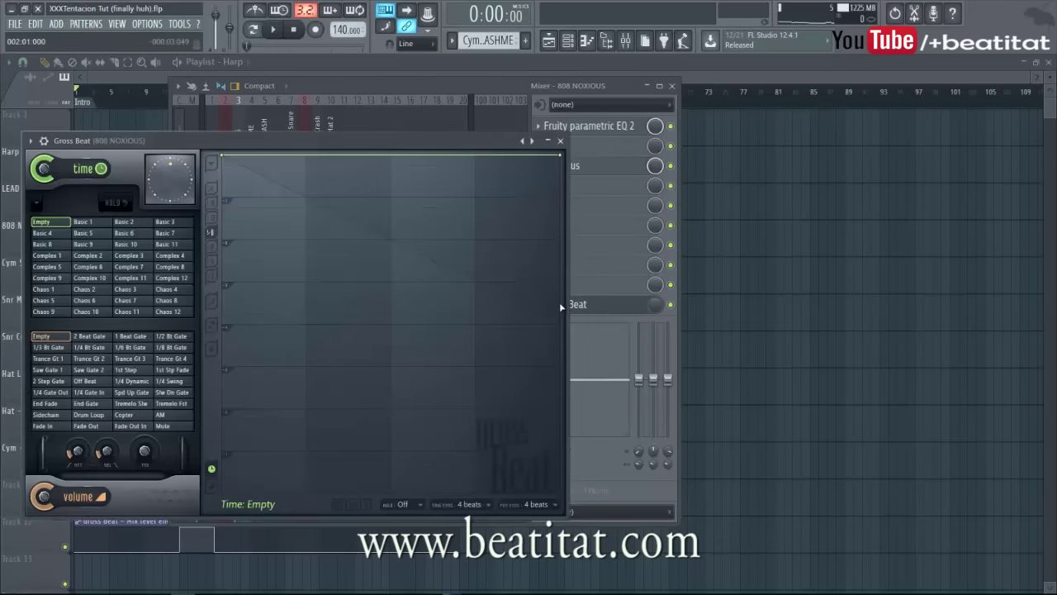
click(559, 302)
click(538, 306)
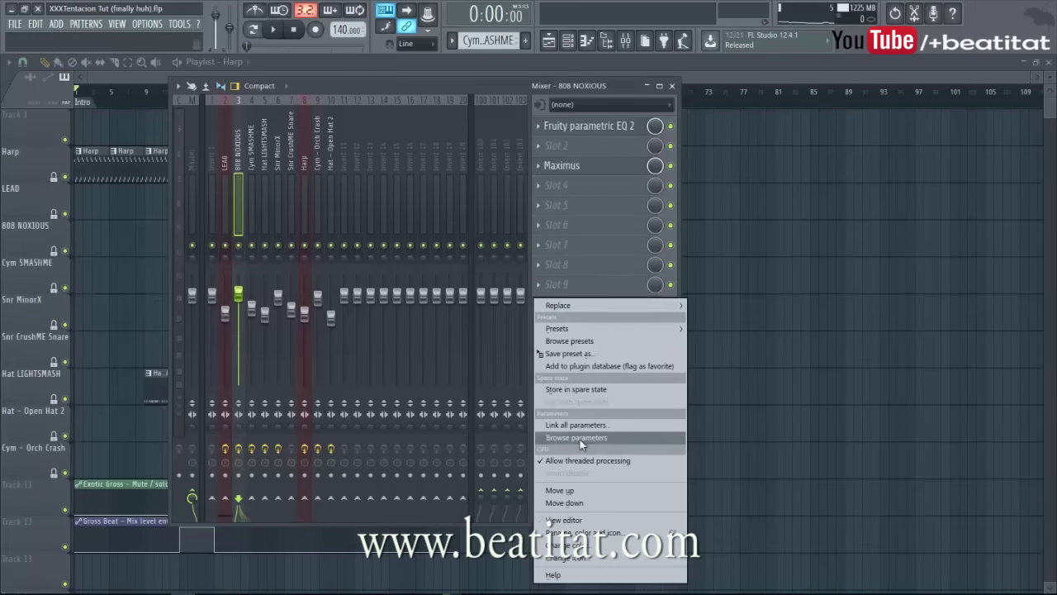
key(F2)
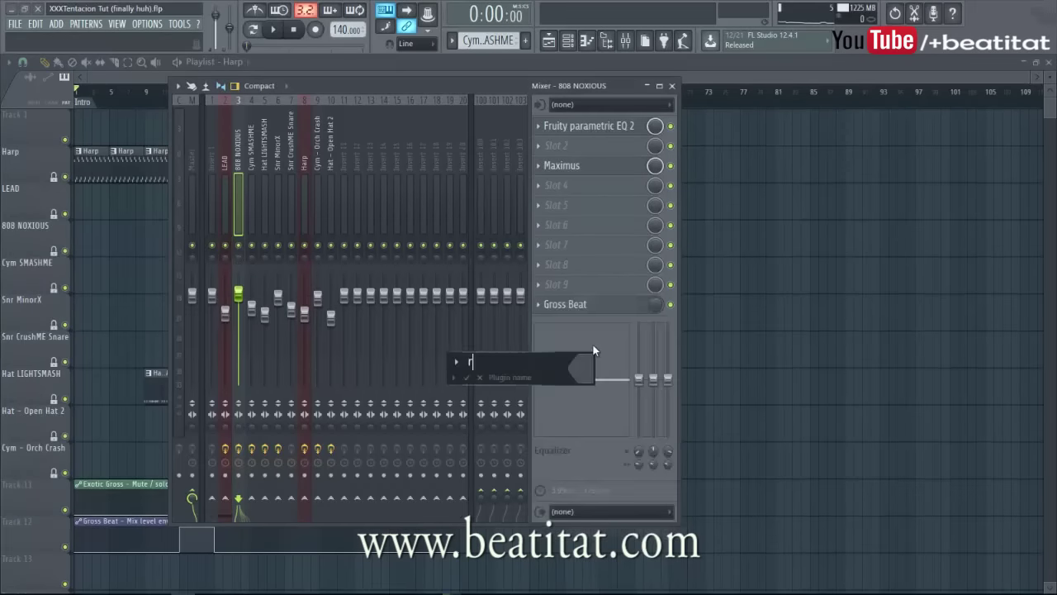
text(MU)
key(BackSpace)
key(BackSpace)
text(MUTE)
key(Return)
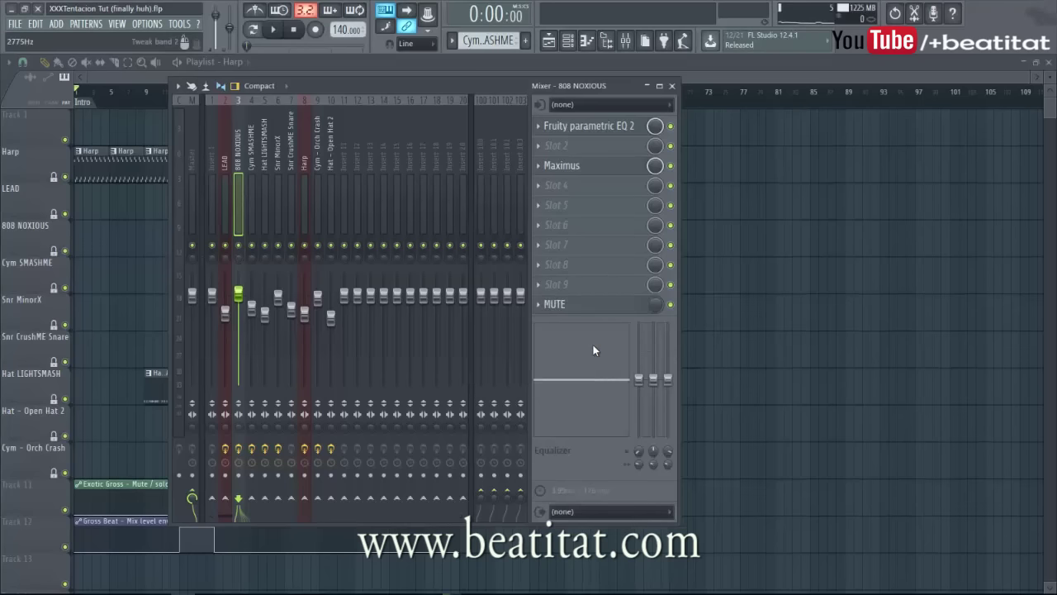
Create an automation clip for MUTE's mix level on Track 13 and raise its envelope only between bars 33 and 41.
right_click(655, 308)
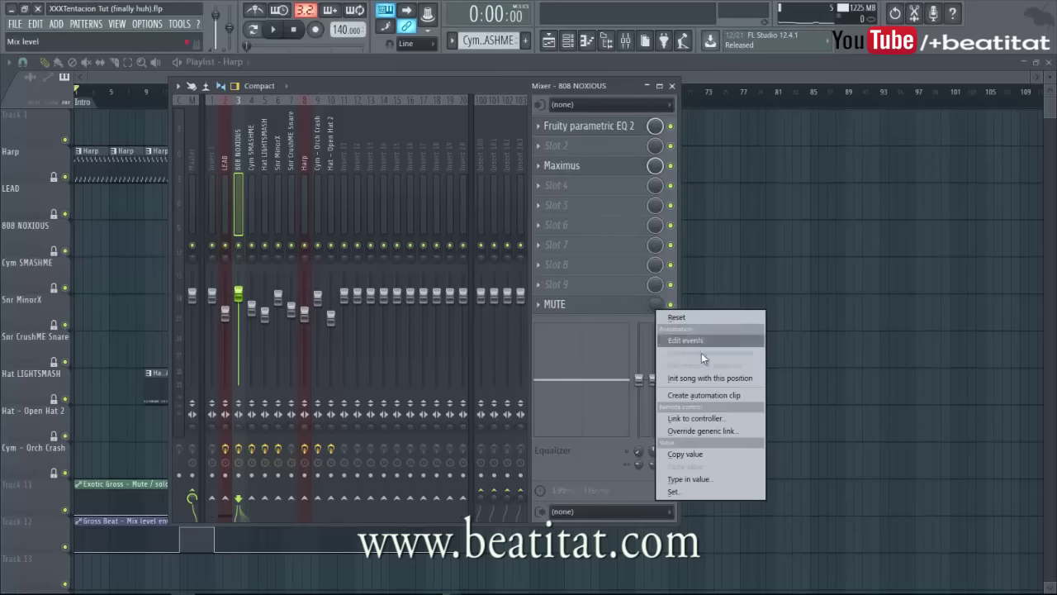
click(698, 396)
drag(387, 194, 293, 562)
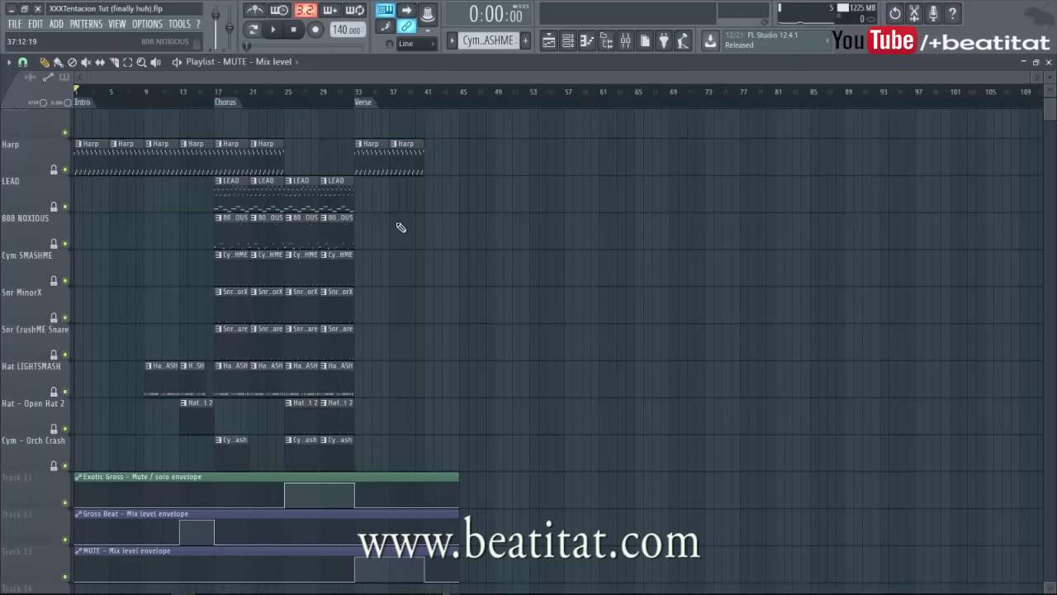
Play from bar 29 while adding a Cym - Orch Crash clip at bar 33 and Hat - Open Hat 2 clips at bars 33 and 37.
click(317, 96)
key(space)
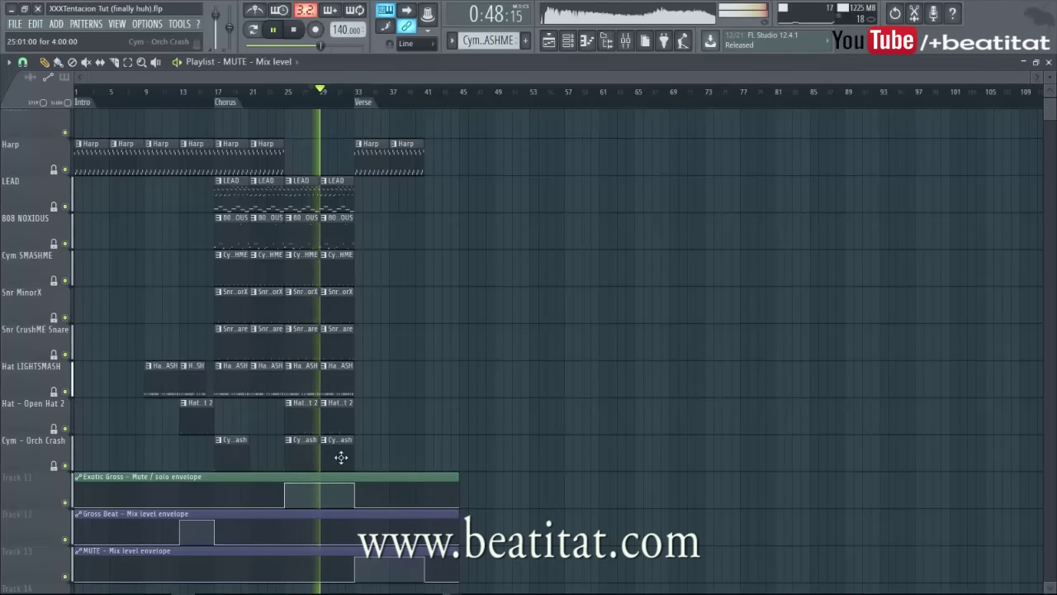
click(366, 442)
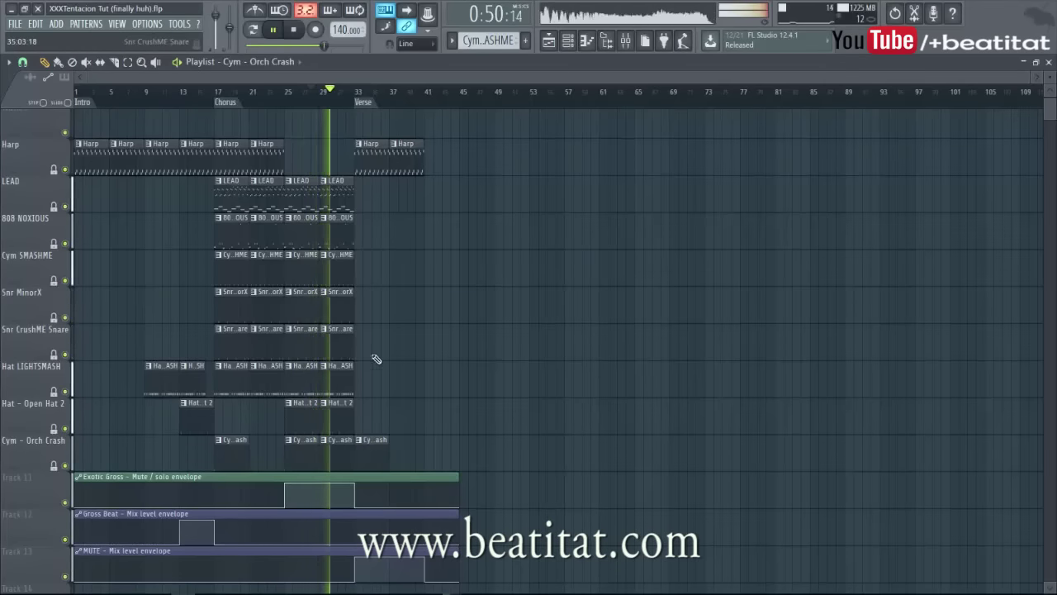
click(363, 415)
click(399, 413)
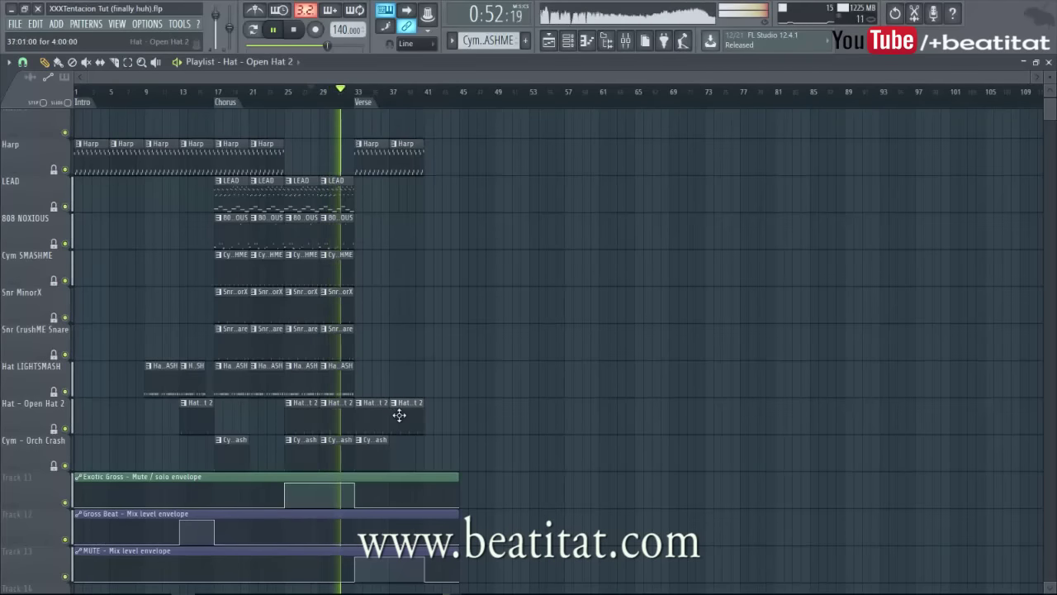
click(294, 29)
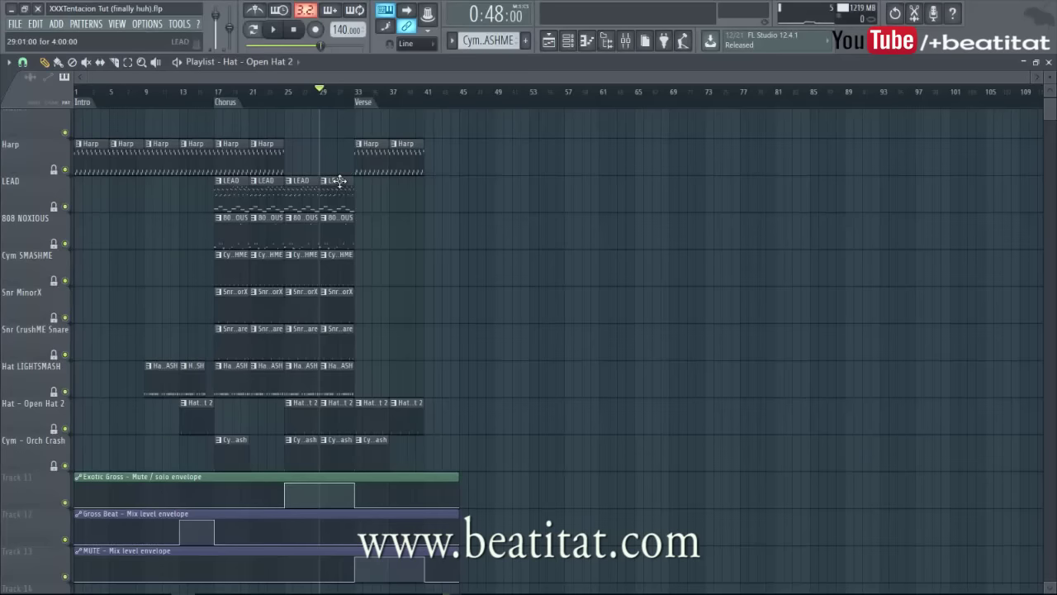
Add Hat LIGHTSMASH clips at bars 37 and 41, and shorten both hat tracks' bar 37 clips to end at bar 40.
key(space)
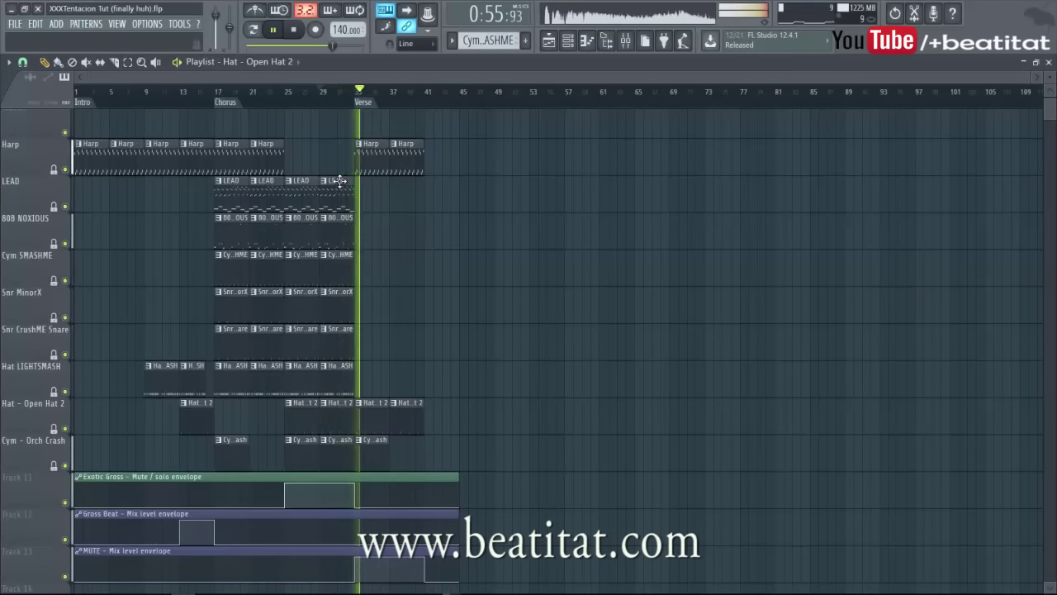
click(392, 312)
right_click(408, 299)
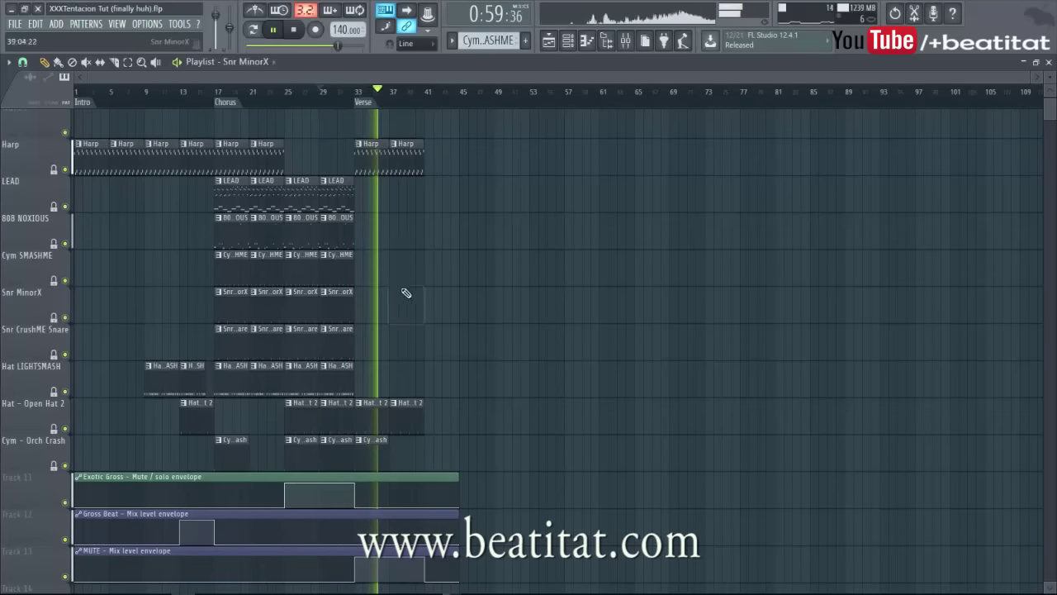
click(398, 384)
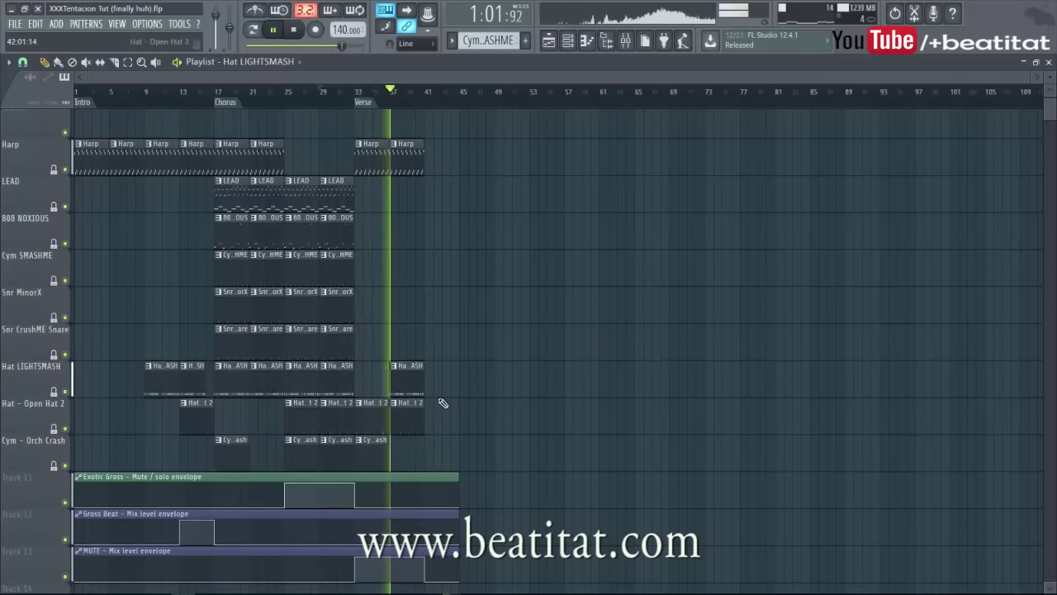
click(450, 384)
drag(449, 384, 441, 385)
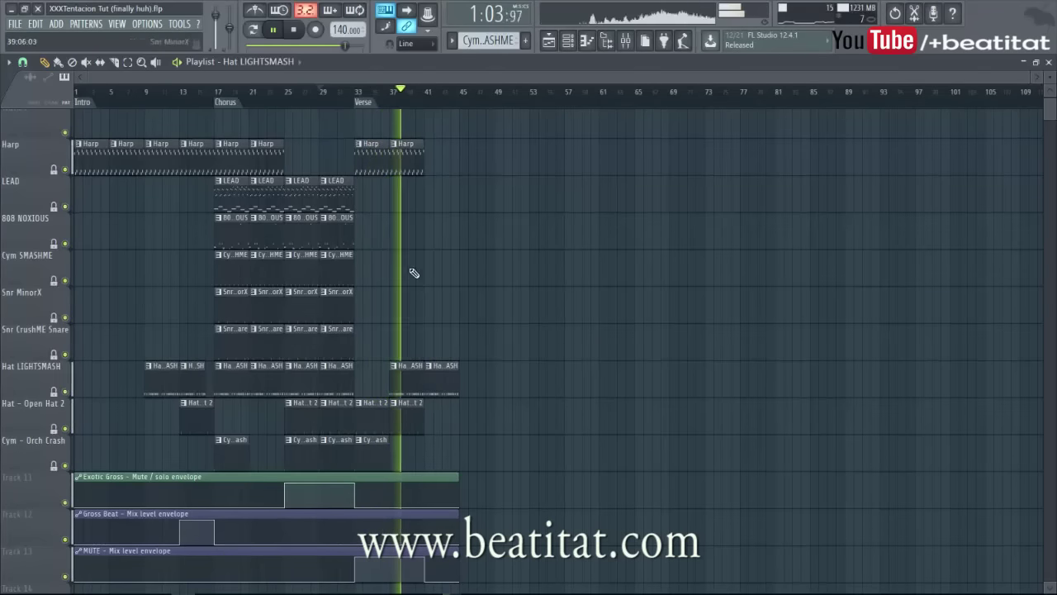
drag(424, 392, 410, 422)
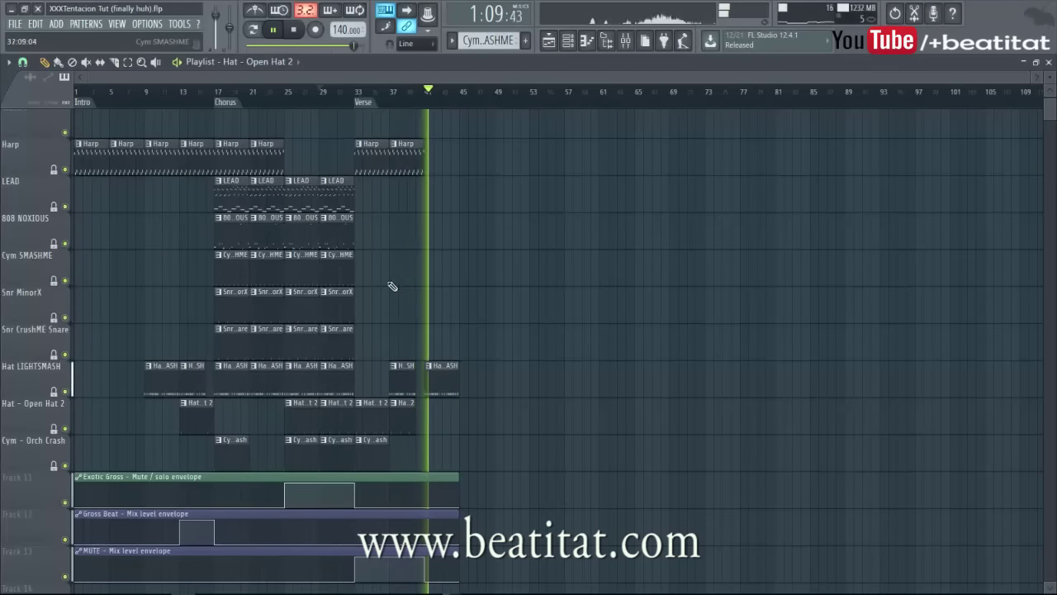
Duplicate the Harp, 808 NOXIOUS, snare and Hat LIGHTSMASH clips from bar 41 to bar 49, and add an Orch Crash clip at bar 49.
key(space)
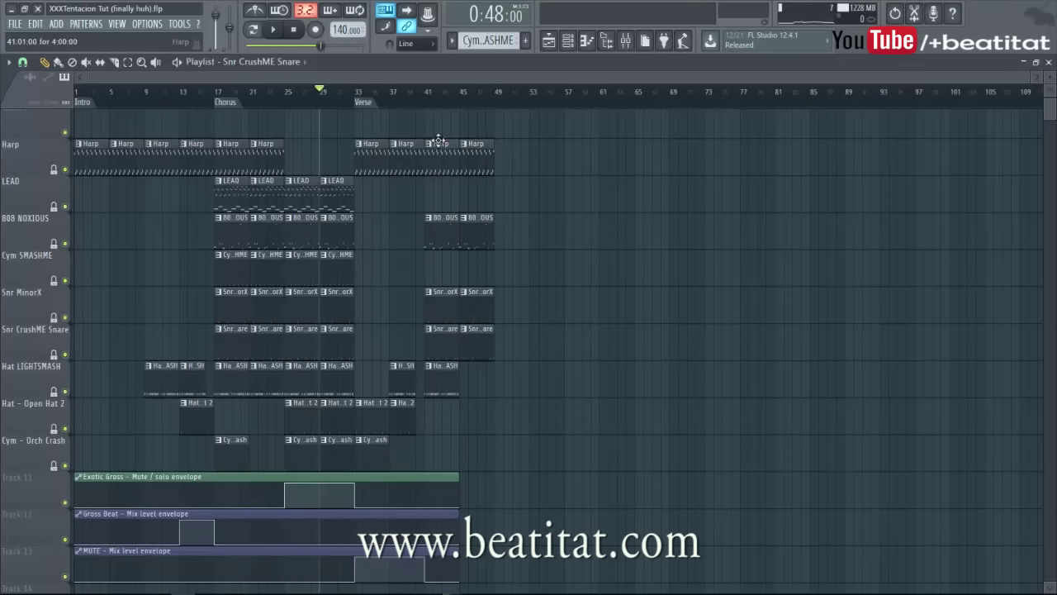
drag(419, 144, 487, 377)
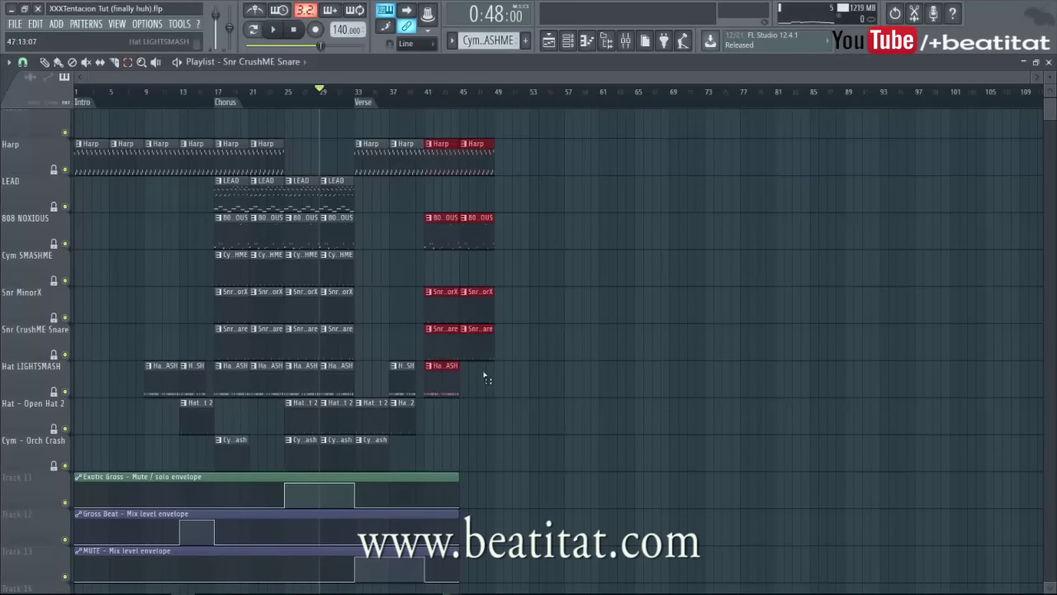
drag(447, 328, 520, 326)
click(727, 339)
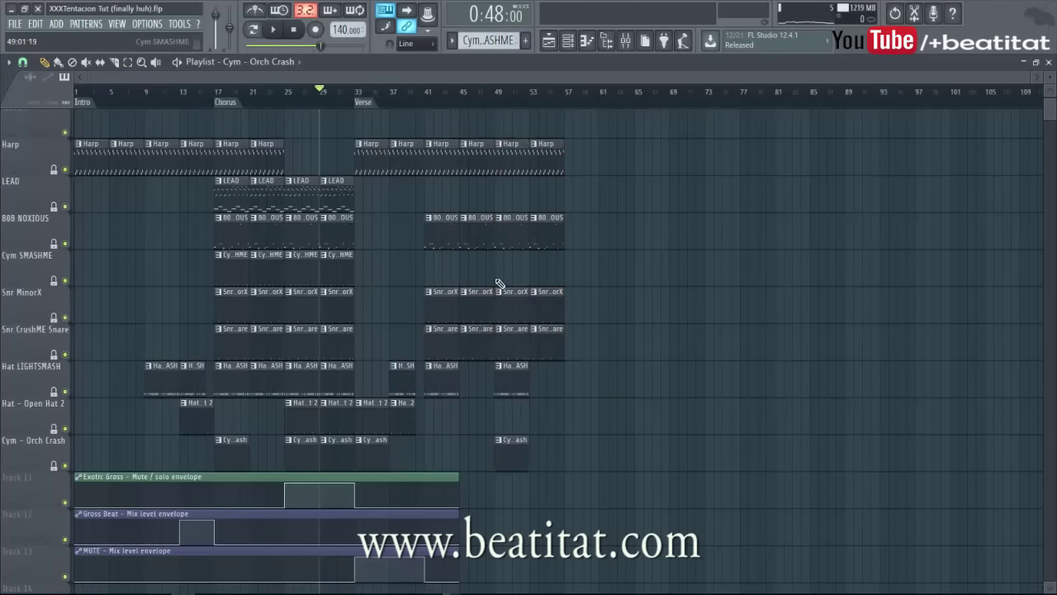
Fill Cym SMASHME with clips from bar 49 to bar 65 and add Harp clips at bars 57 and 61.
key(space)
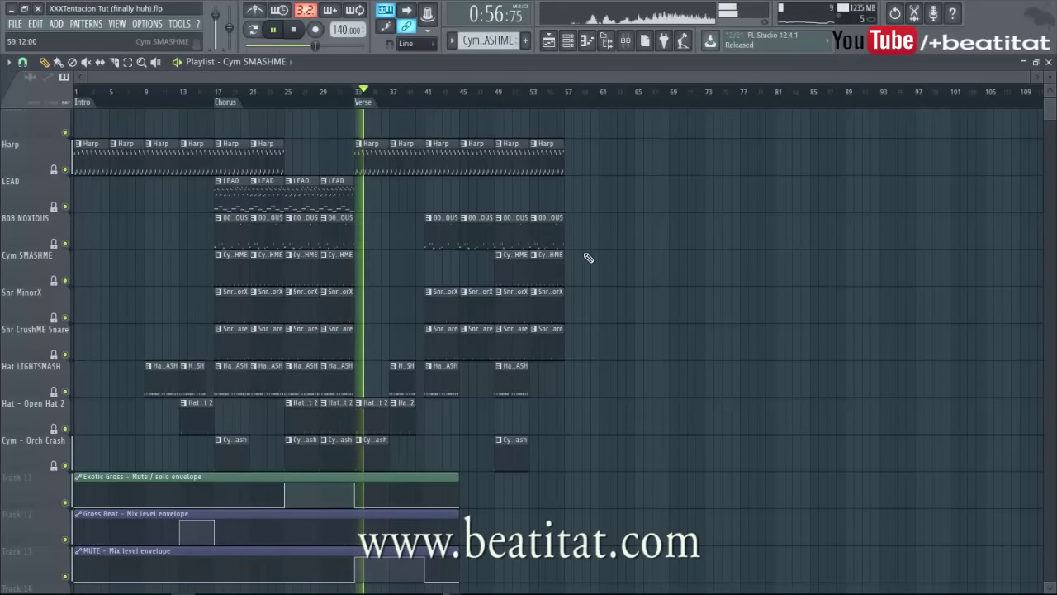
click(566, 277)
click(600, 277)
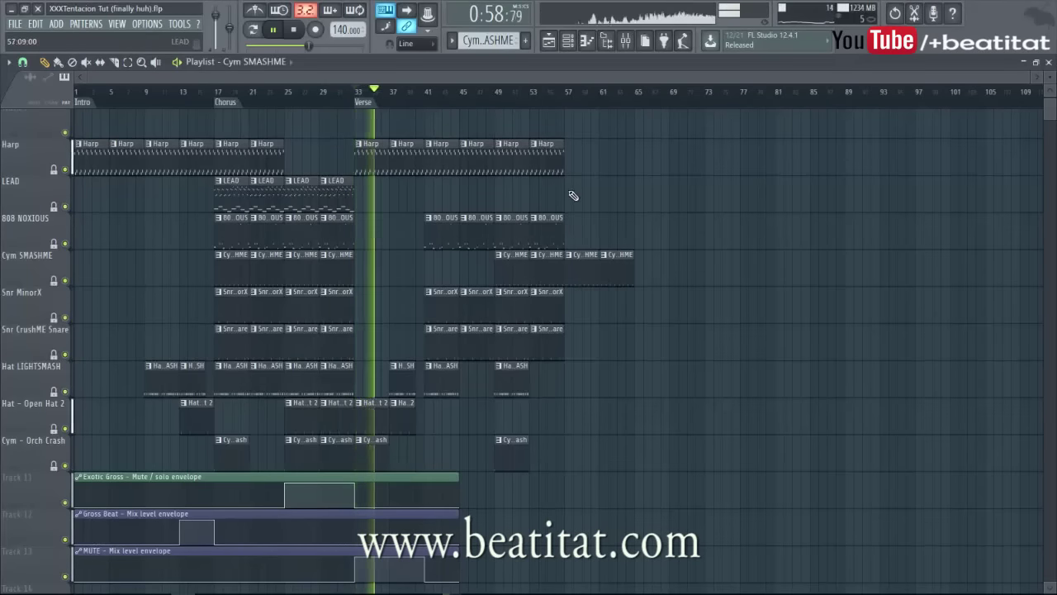
click(557, 158)
click(566, 158)
click(604, 158)
Lengthen the Gross Beat mix level automation clip on Track 12 to bar 65 and then delete the clip.
scroll(247, 375, down, 4)
drag(460, 364, 633, 363)
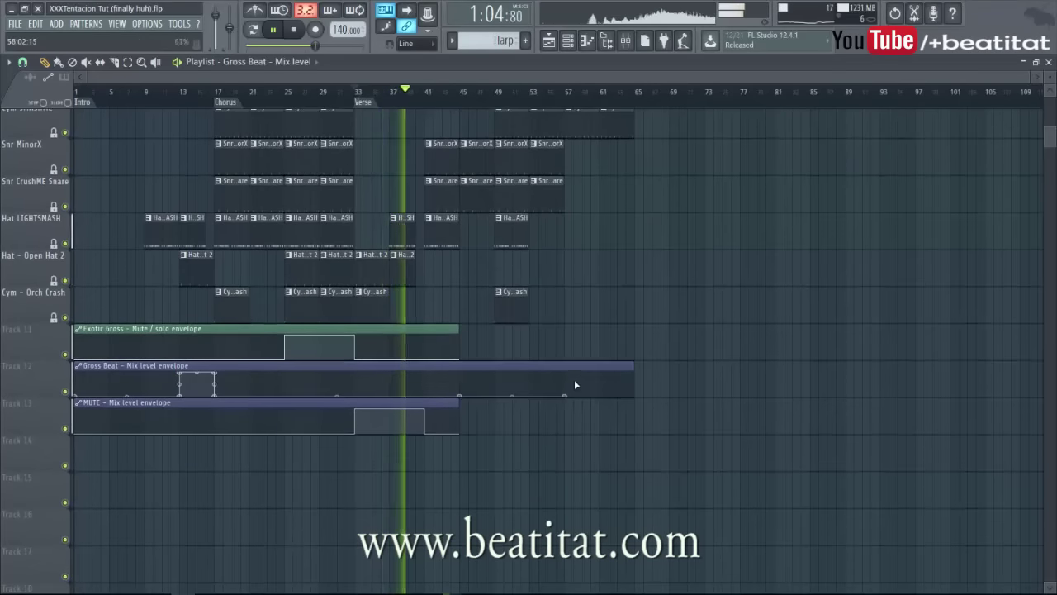
right_click(627, 385)
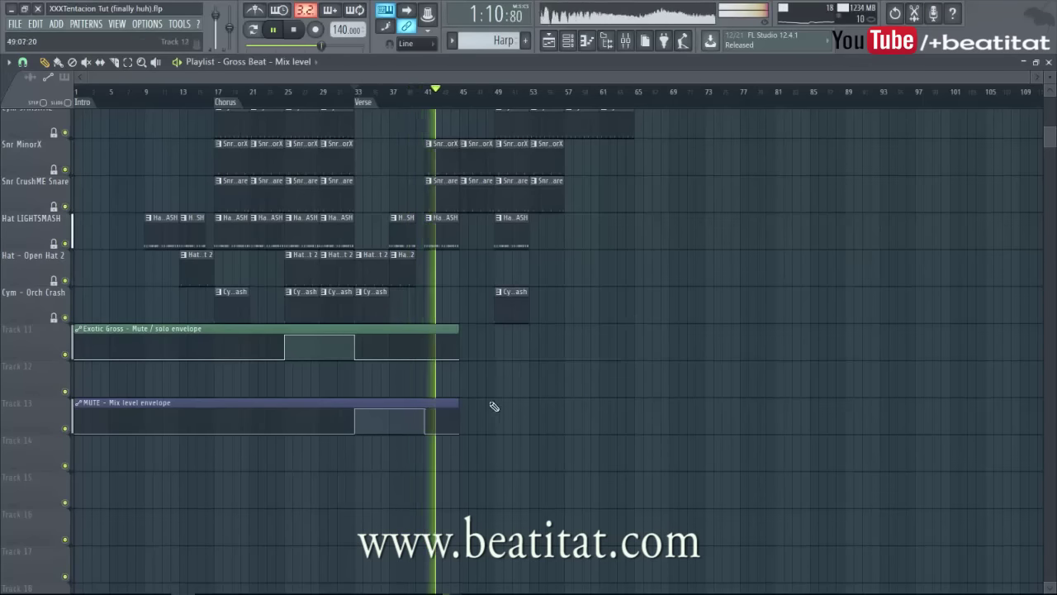
Create a new automation clip for the mix level of Gross Beat on the Harp mixer track.
scroll(494, 407, up, 4)
click(608, 46)
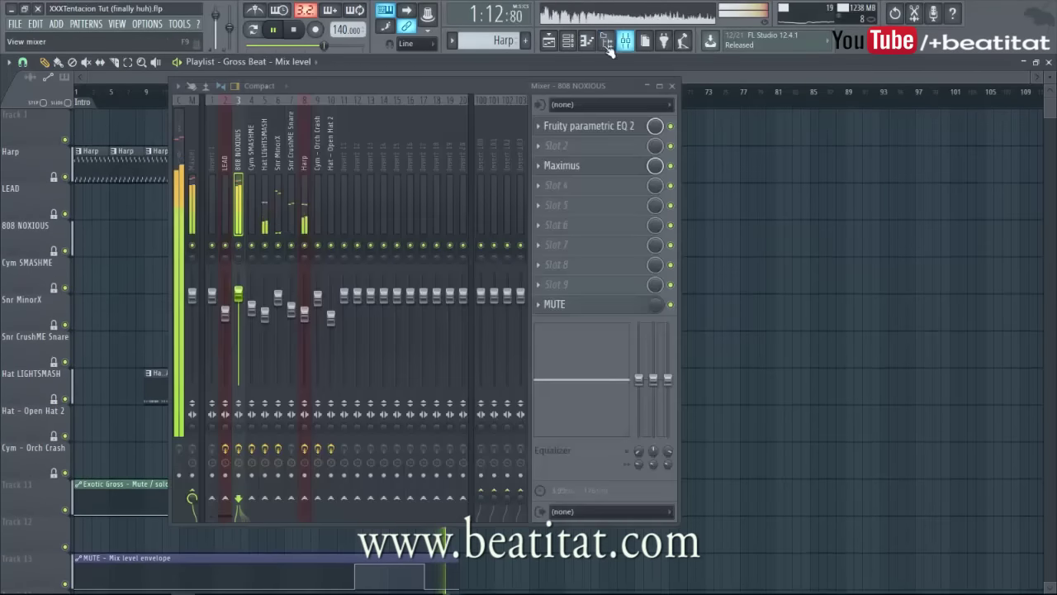
click(306, 201)
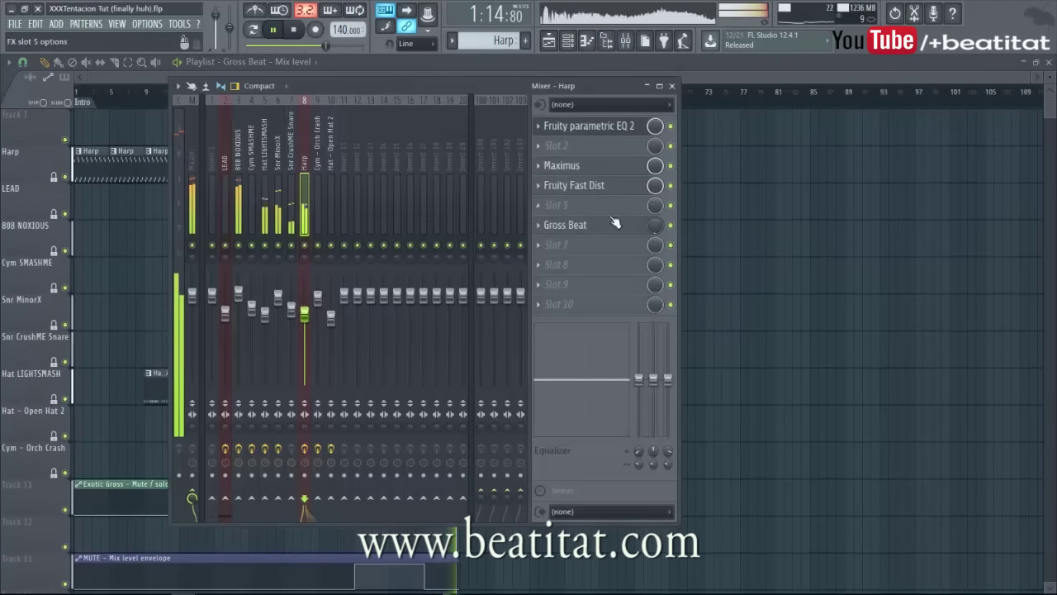
right_click(656, 228)
click(704, 309)
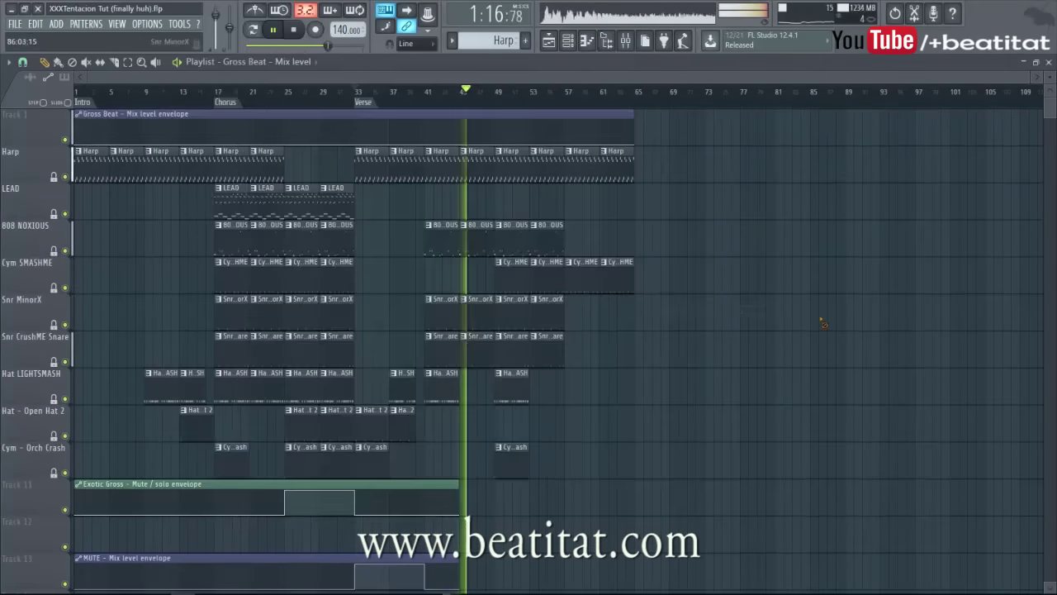
Raise the new Gross Beat envelope to full level between bars 13 and 17, keeping it at zero elsewhere.
right_click(182, 128)
right_click(216, 127)
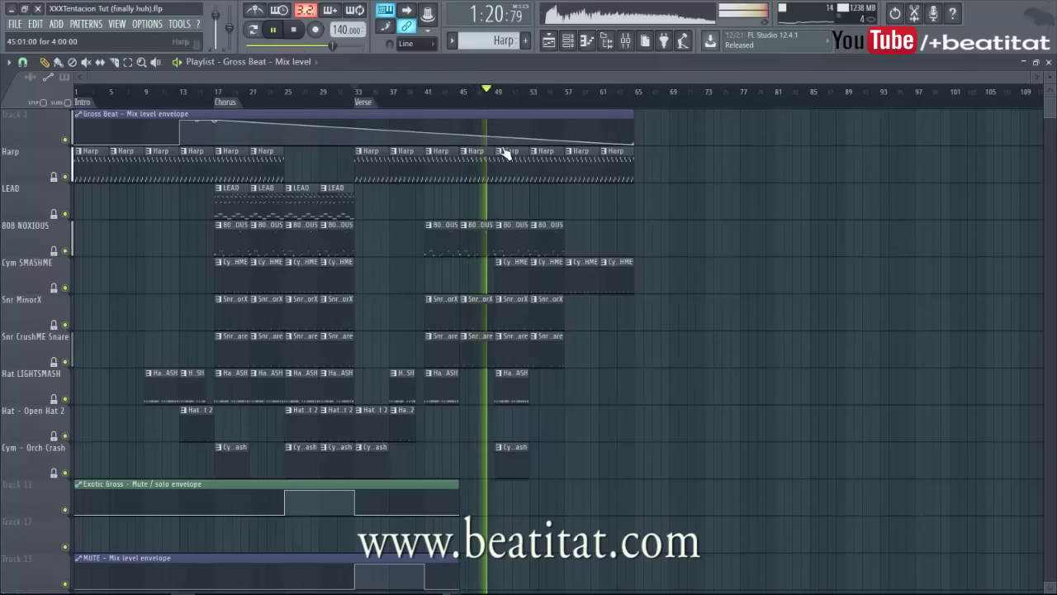
right_click(216, 145)
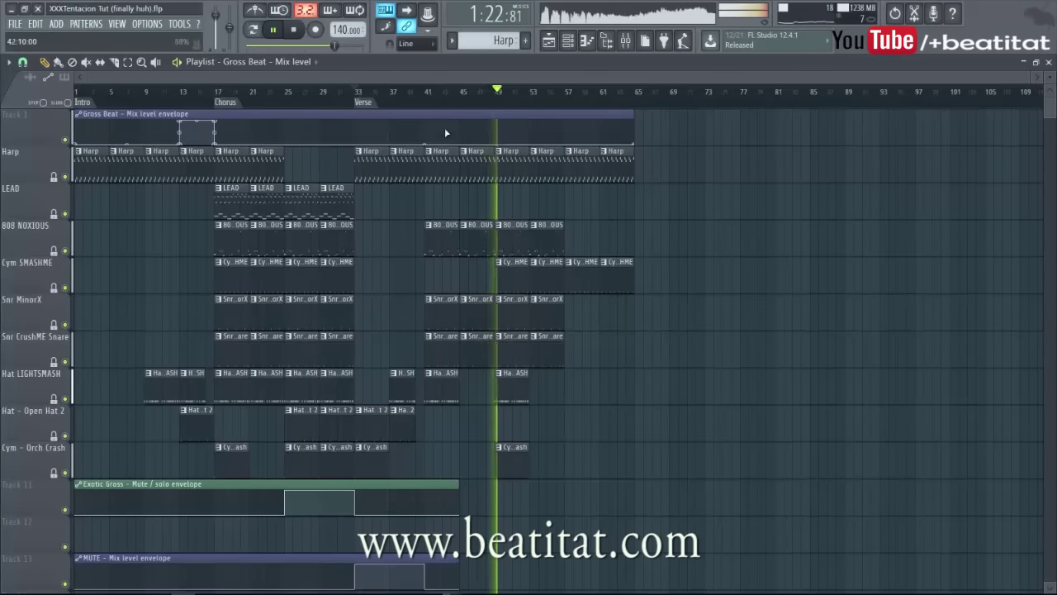
Lengthen the Gross Beat clip to about bar 76 and raise its envelope to full between bars 57 and 65.
right_click(566, 142)
right_click(565, 131)
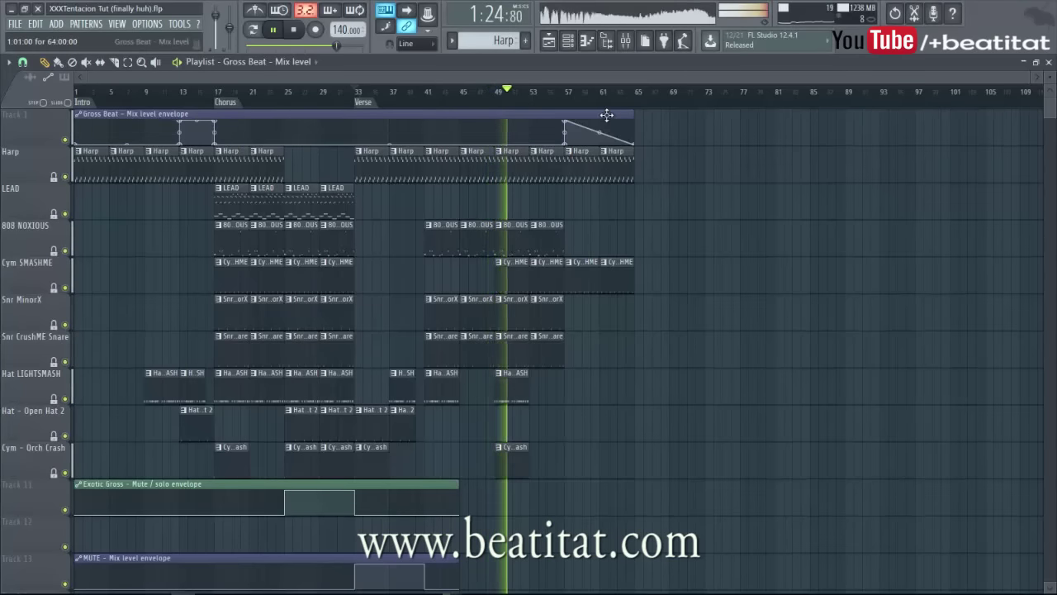
drag(635, 117, 732, 128)
drag(565, 143, 567, 131)
right_click(566, 134)
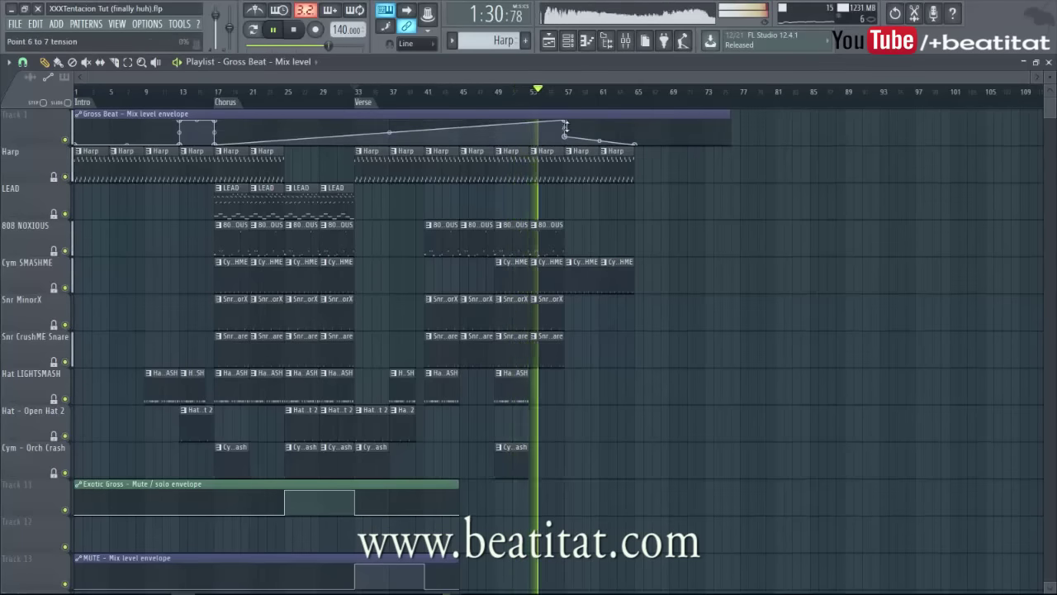
mouse_move(566, 125)
mouse_down()
mouse_move(567, 148)
mouse_move(568, 116)
mouse_up()
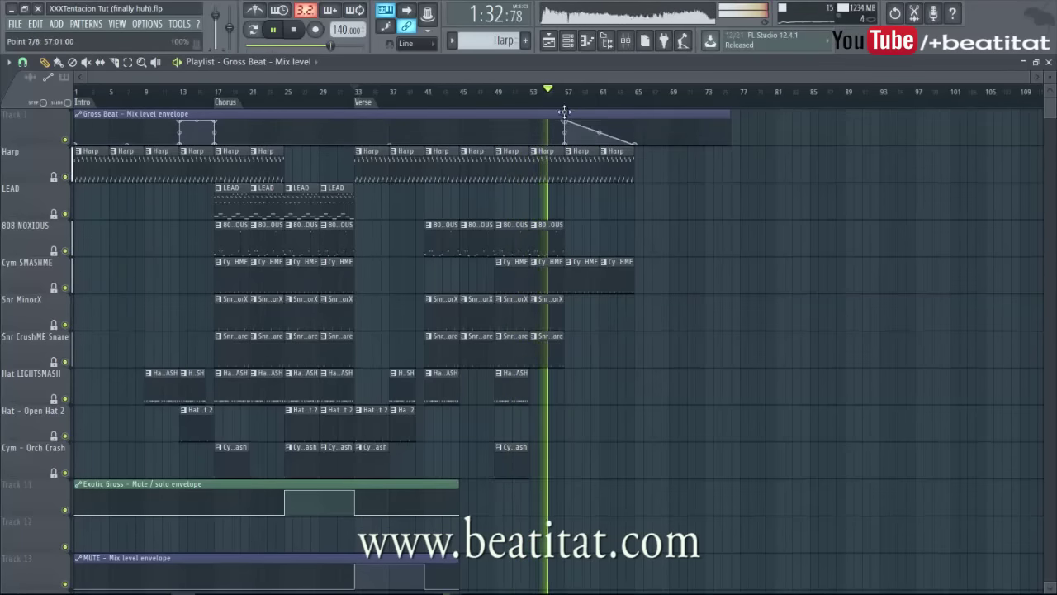
drag(634, 144, 641, 125)
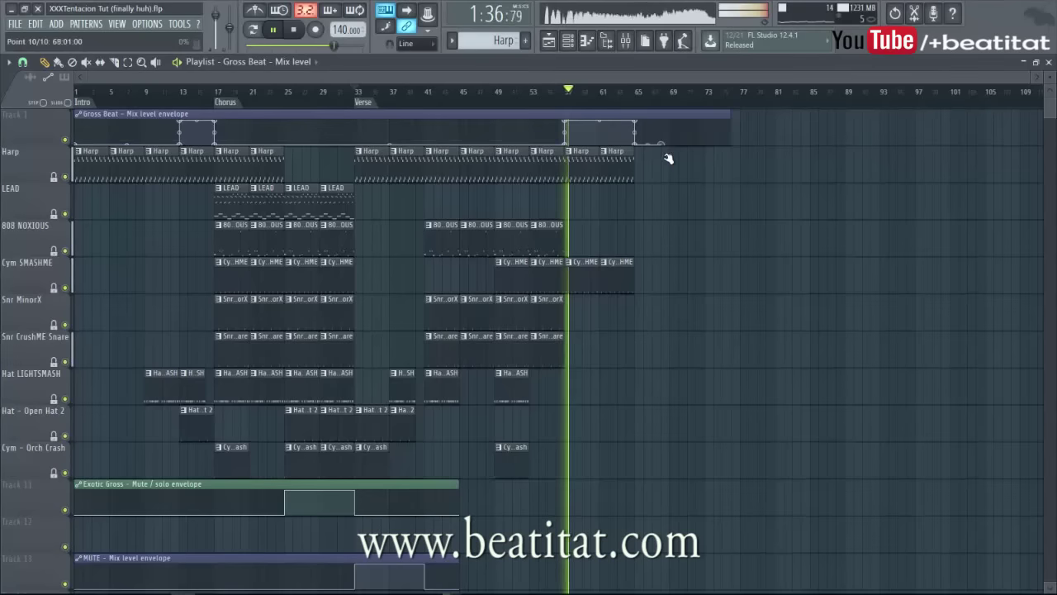
Move the Gross Beat automation clip from Track 1 to Track 12 and shorten it to end at bar 69.
scroll(648, 162, down, 1)
scroll(644, 163, up, 1)
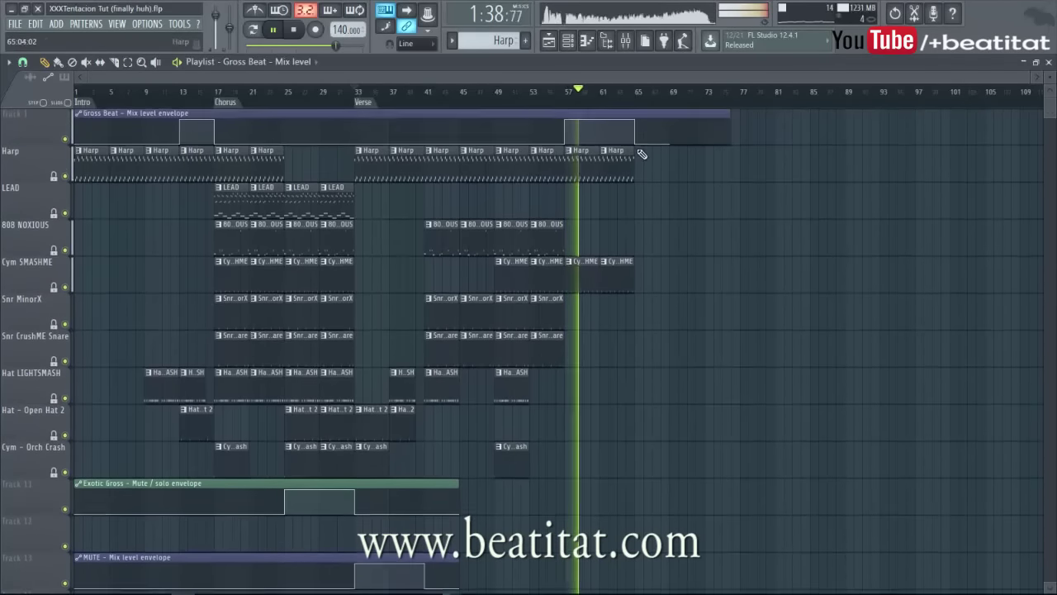
drag(634, 115, 232, 529)
drag(730, 505, 678, 505)
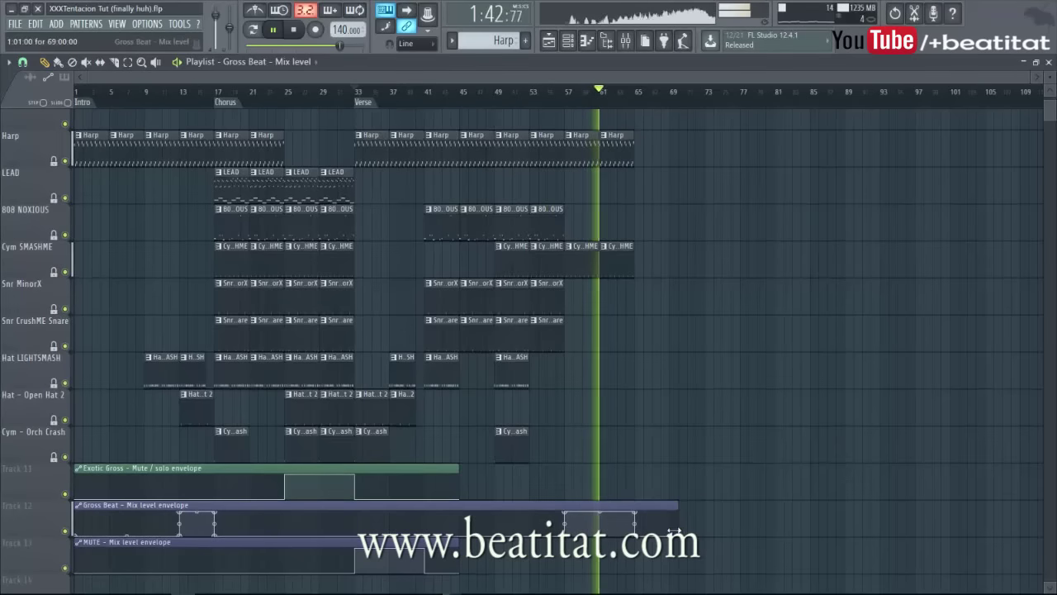
Add Hat LIGHTSMASH and Hat - Open Hat 2 clips at bar 61 and shorten both to end at bar 64.
click(613, 373)
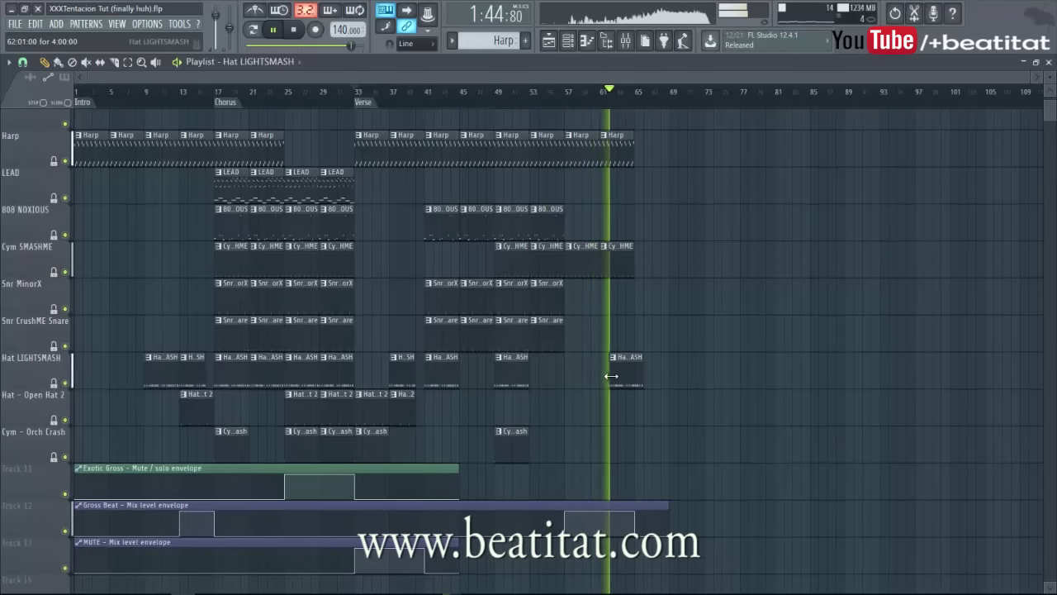
drag(633, 378, 625, 379)
click(609, 415)
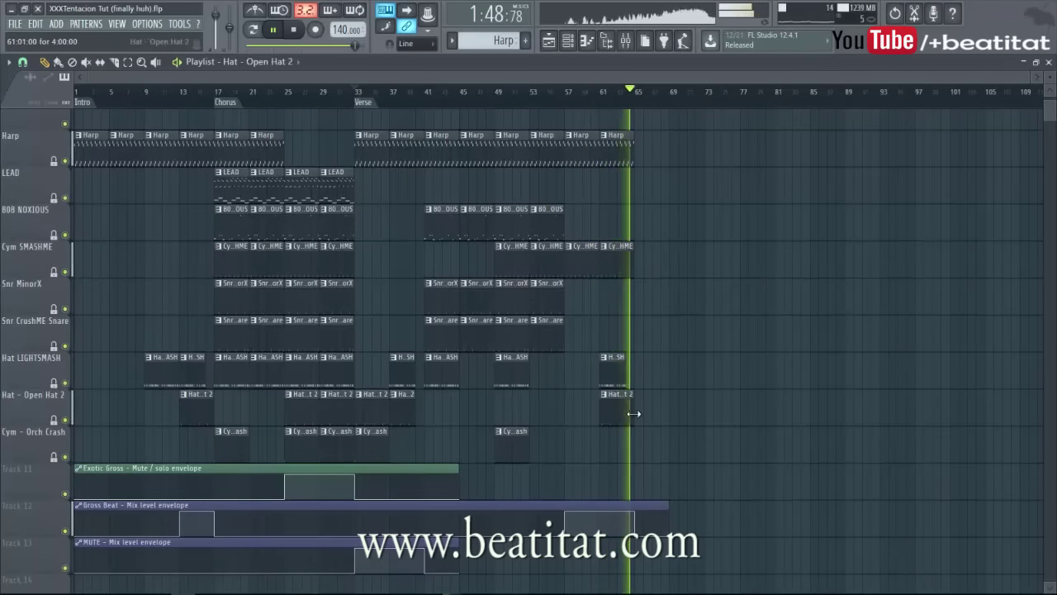
key(space)
scroll(638, 319, up, 1)
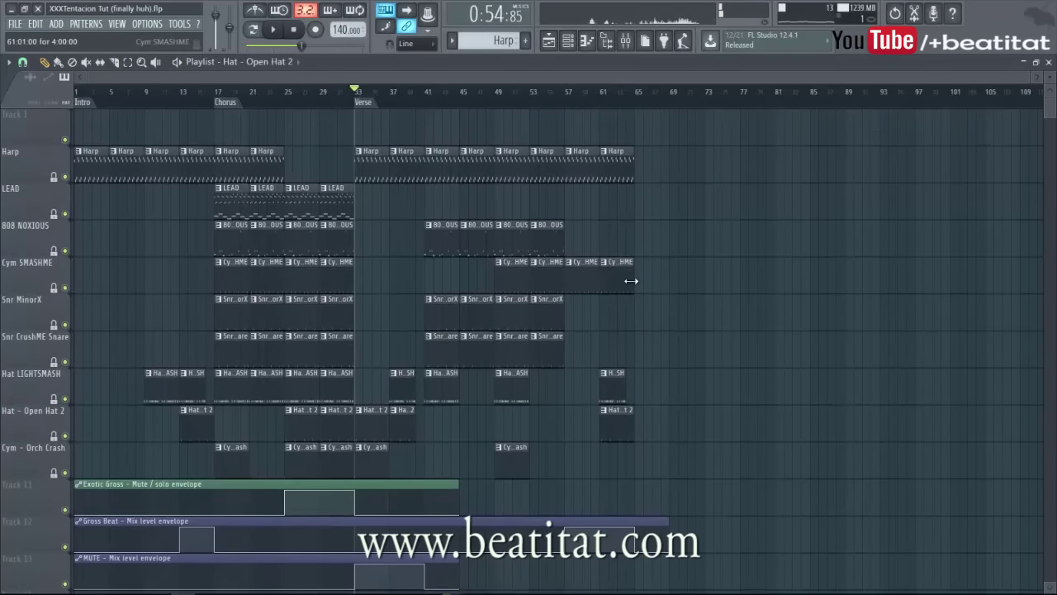
key(space)
drag(636, 430, 626, 430)
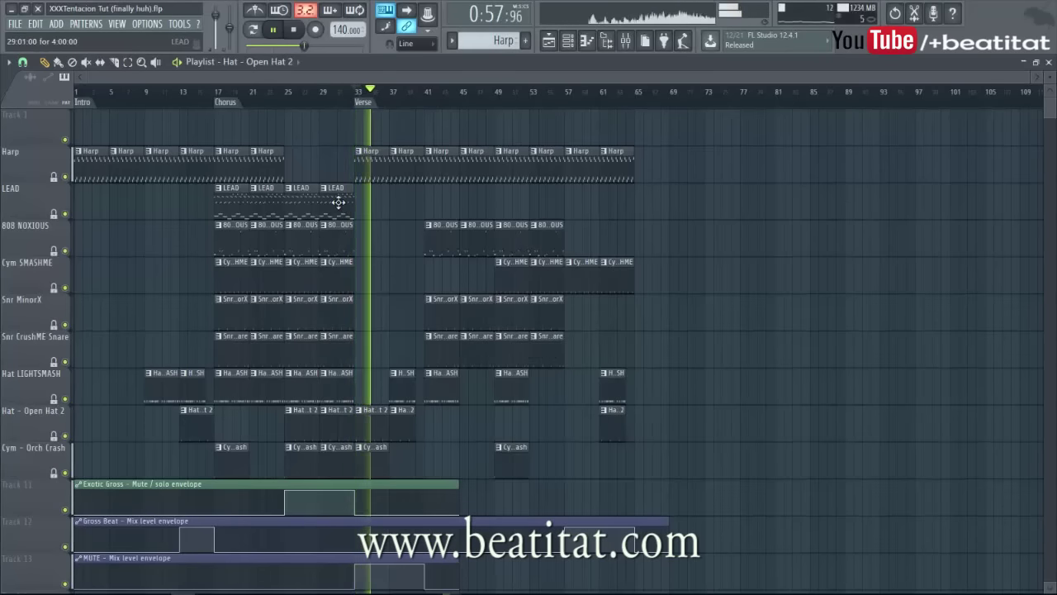
Add a time marker named Chorus and move it to bar 65.
key(alt+t)
text(Chorus)
key(Return)
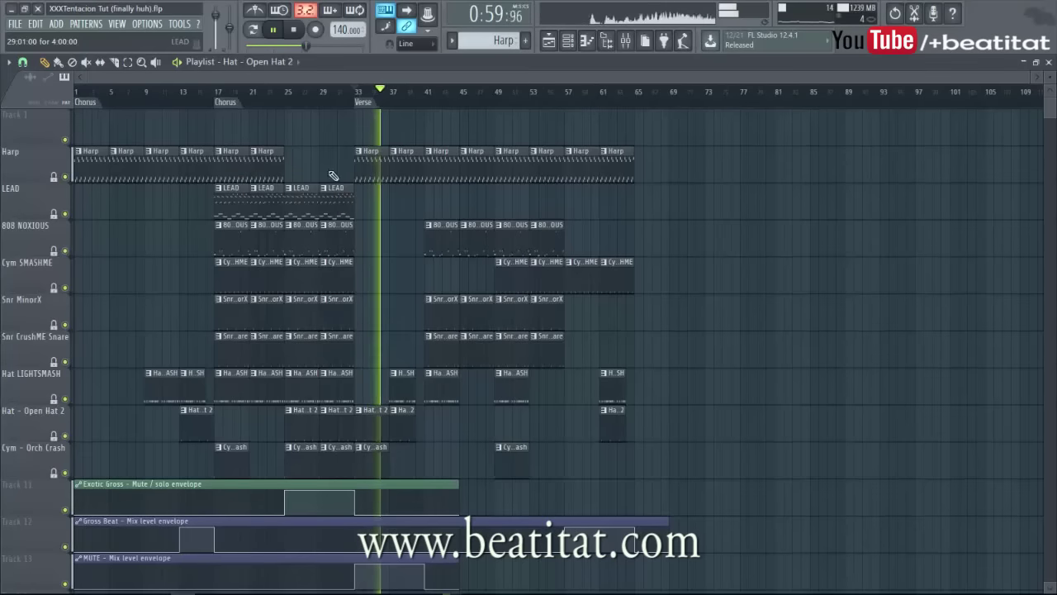
mouse_move(87, 103)
mouse_down()
mouse_move(604, 232)
mouse_move(633, 220)
mouse_up()
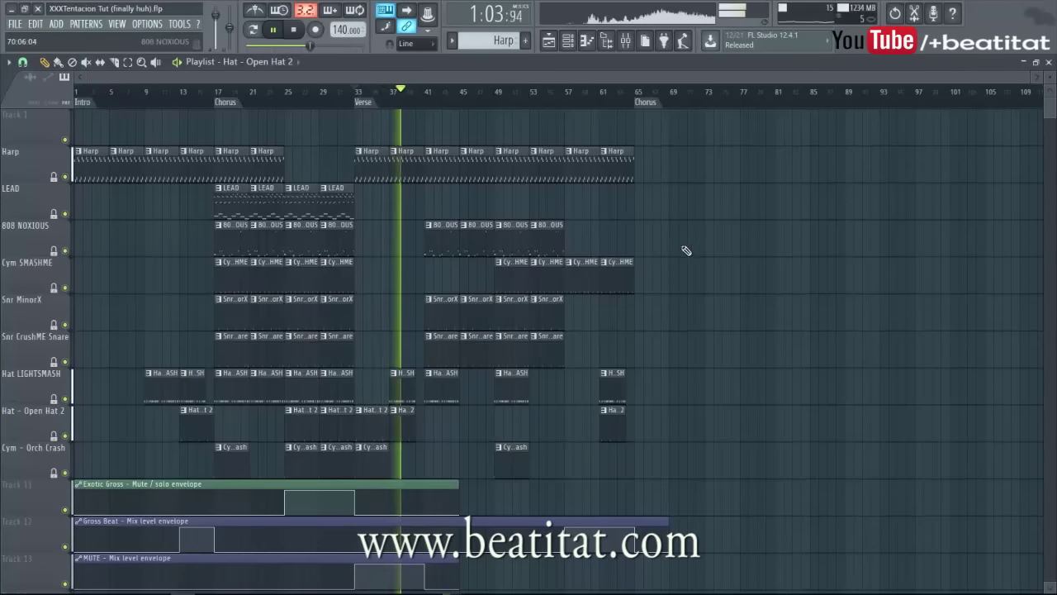
Duplicate all first-chorus pattern clips from bars 17 to 33 so the copy starts at bar 65.
drag(222, 113, 343, 448)
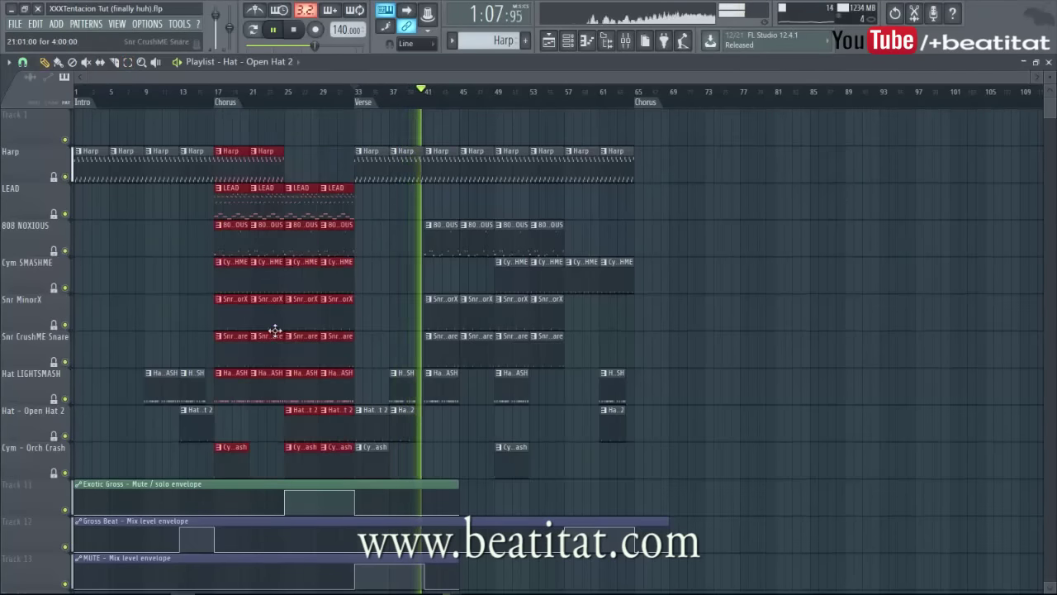
drag(235, 319, 652, 349)
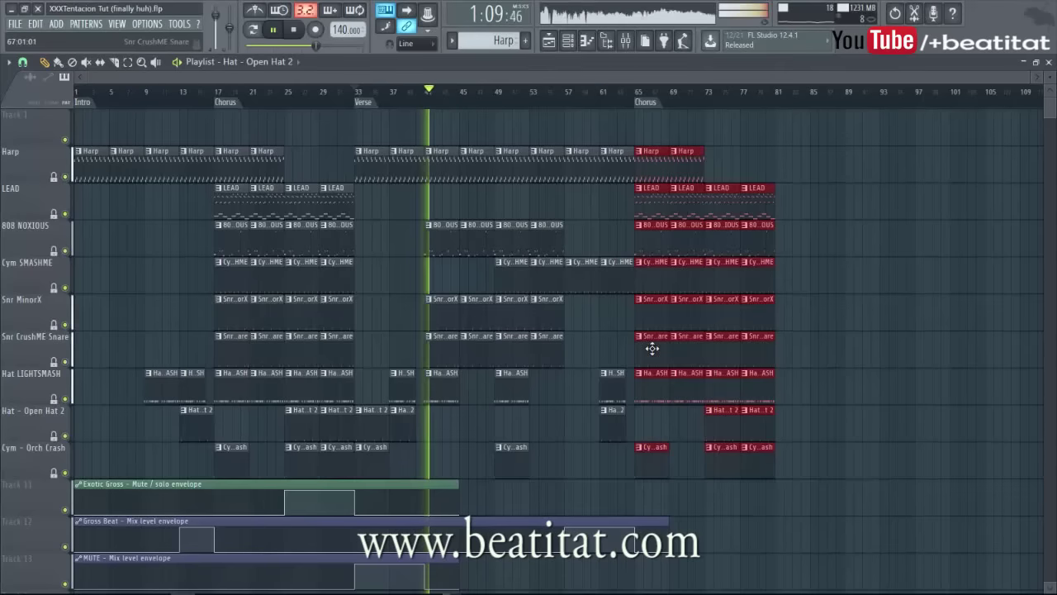
Deselect the duplicated clips and load Fruity Parametric EQ 2 into the first effect slot of the Master track.
ctrl+click(821, 294)
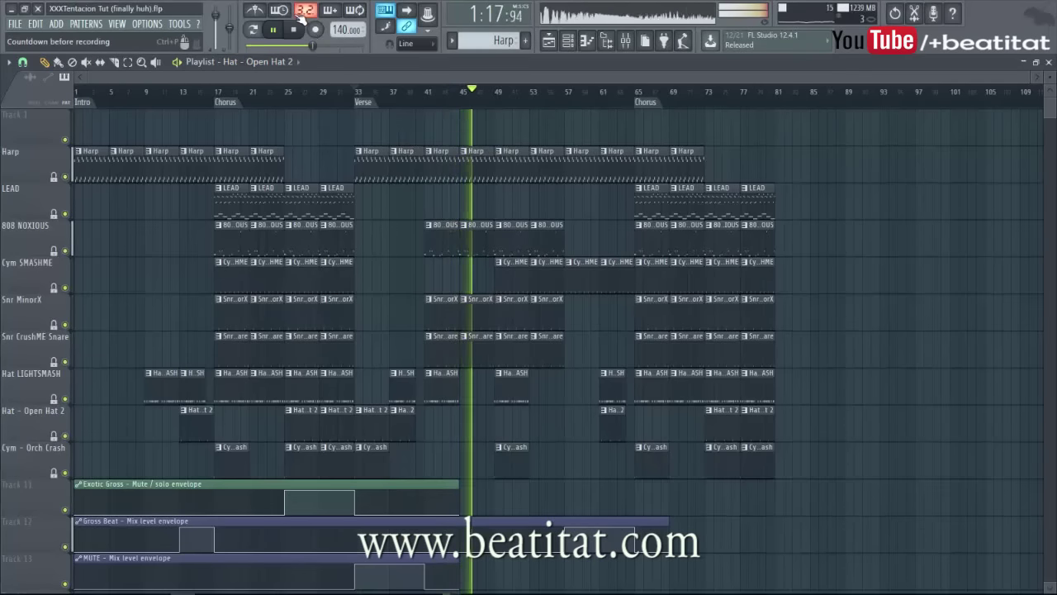
click(607, 42)
click(240, 195)
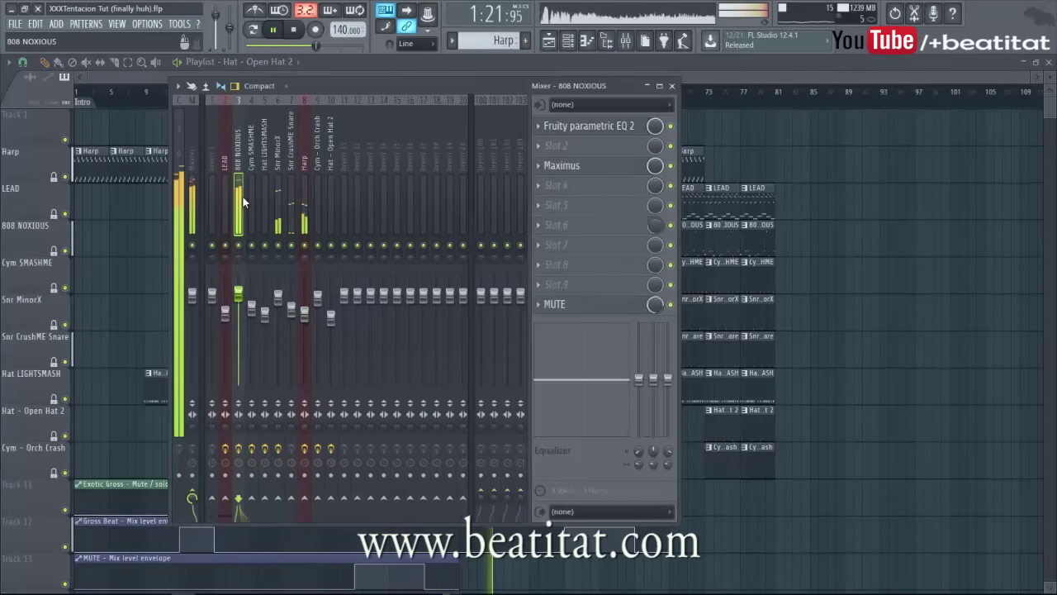
click(193, 157)
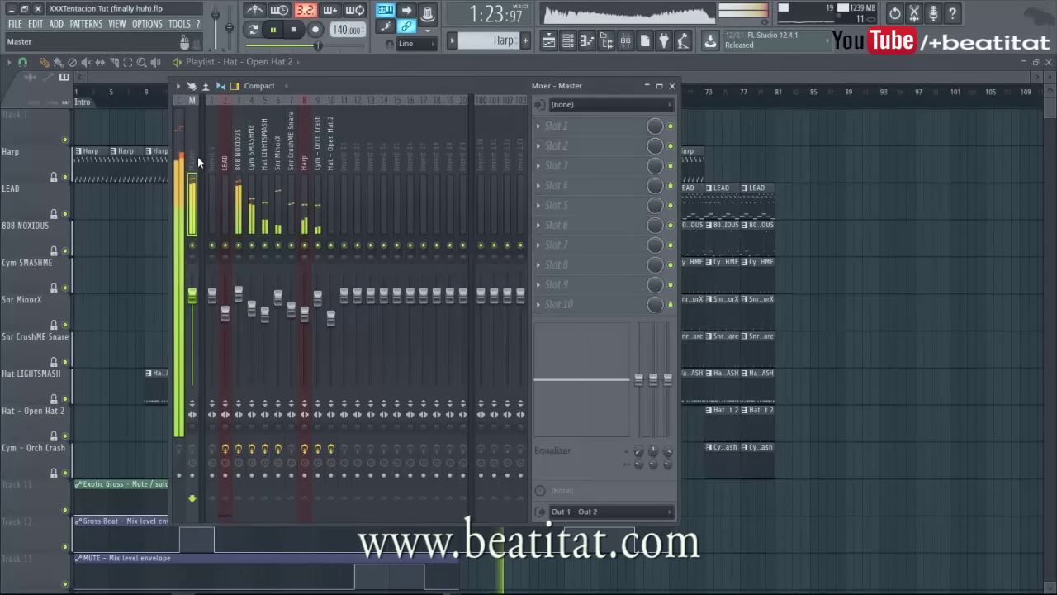
click(556, 126)
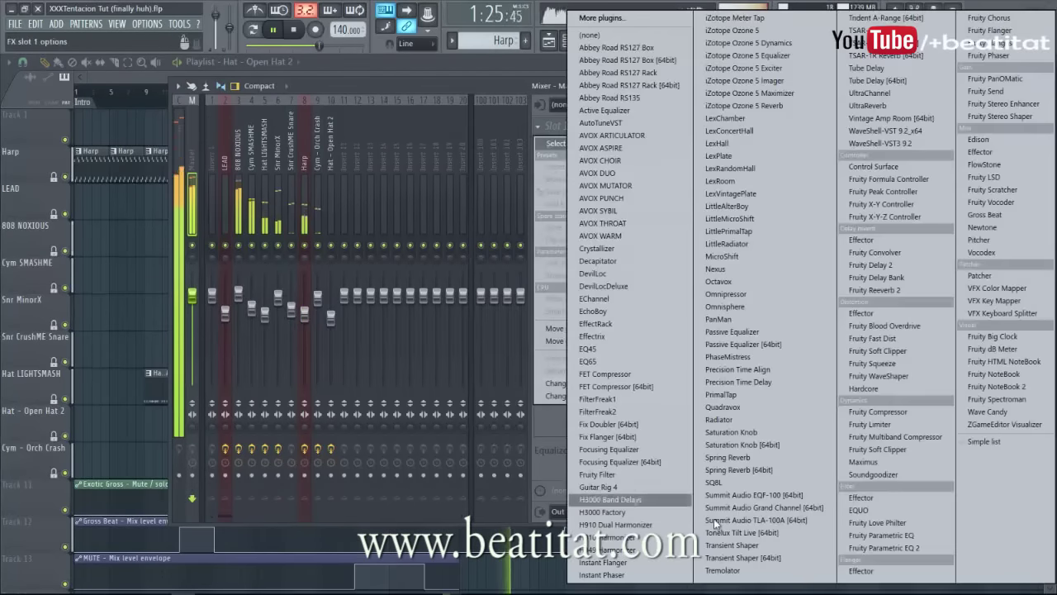
click(896, 548)
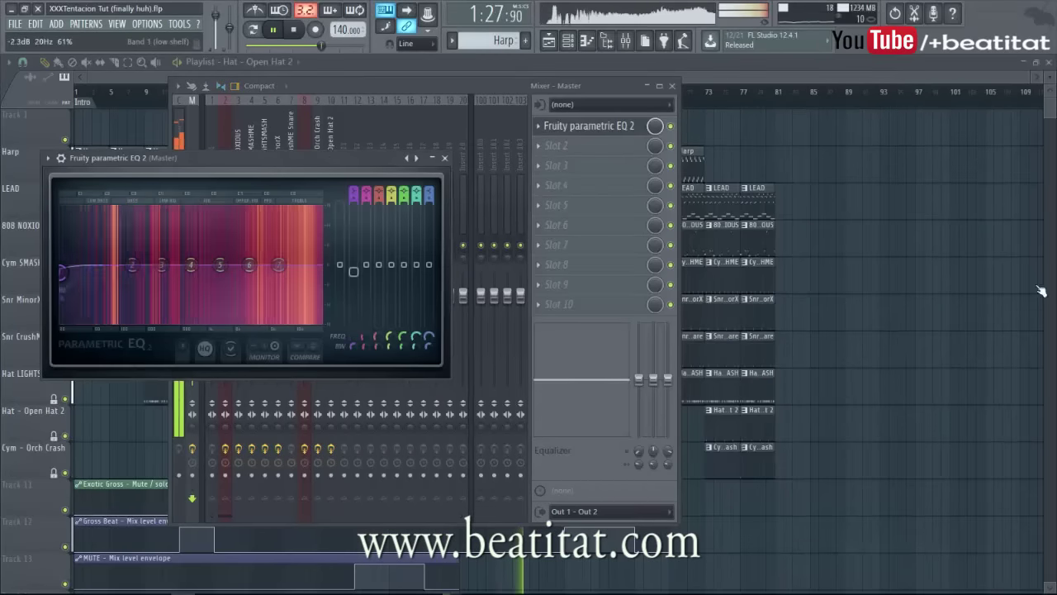
Shape the Master EQ by cutting the low-shelf band about 2.3 dB at 20 Hz and slightly boosting band 2, then close the mixer.
drag(119, 268, 85, 265)
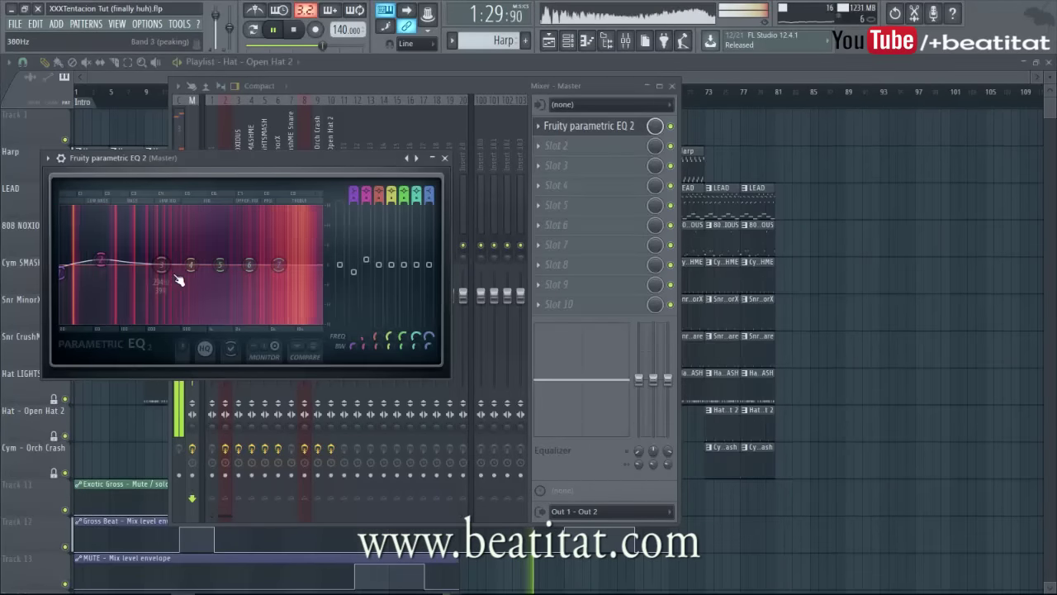
drag(194, 278, 367, 304)
key(space)
click(446, 160)
click(606, 179)
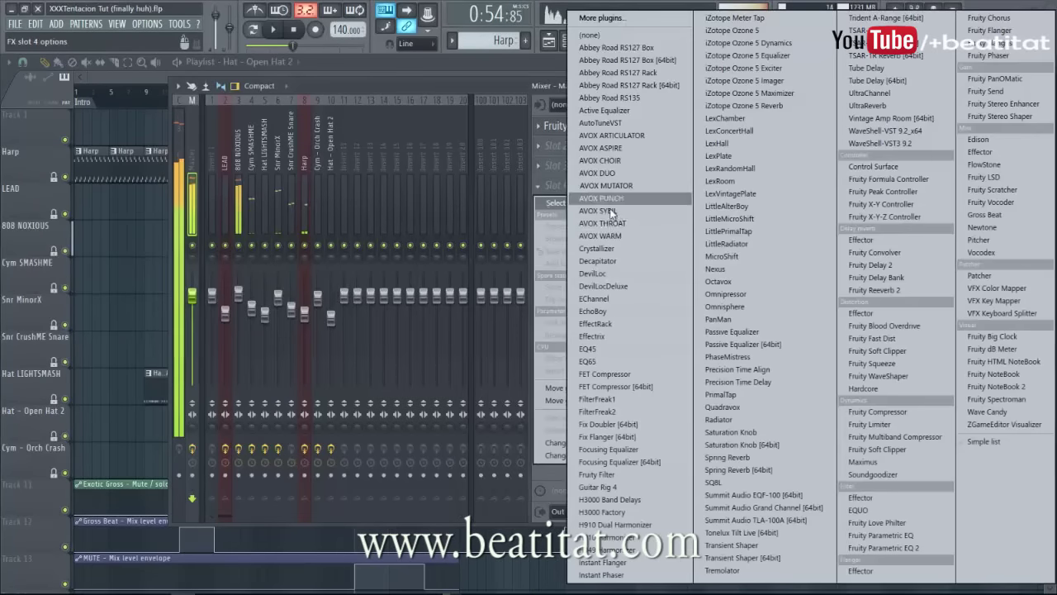
click(492, 79)
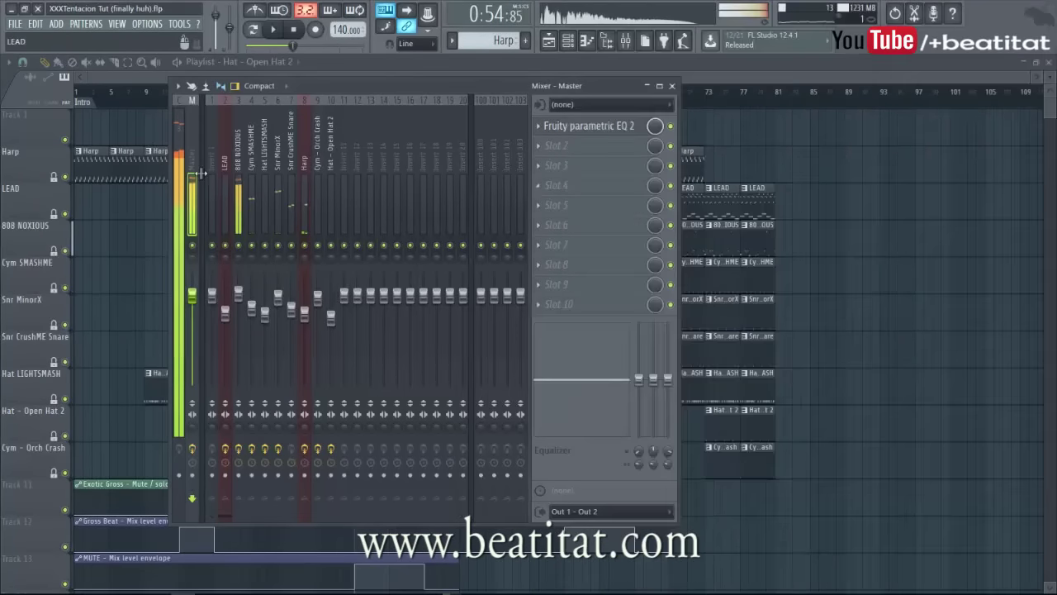
click(672, 86)
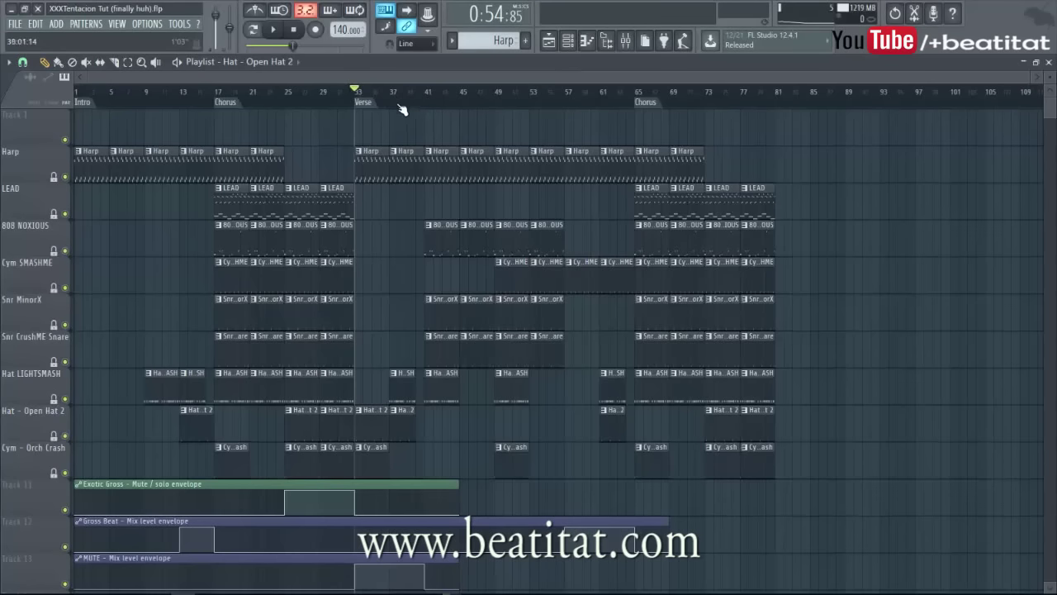
Step the playhead through the first chorus, the verse and the start of the second chorus to review the arrangement.
mouse_move(413, 101)
mouse_down()
mouse_move(645, 95)
mouse_move(538, 90)
mouse_move(323, 130)
mouse_move(430, 94)
mouse_move(652, 93)
mouse_move(567, 87)
mouse_up()
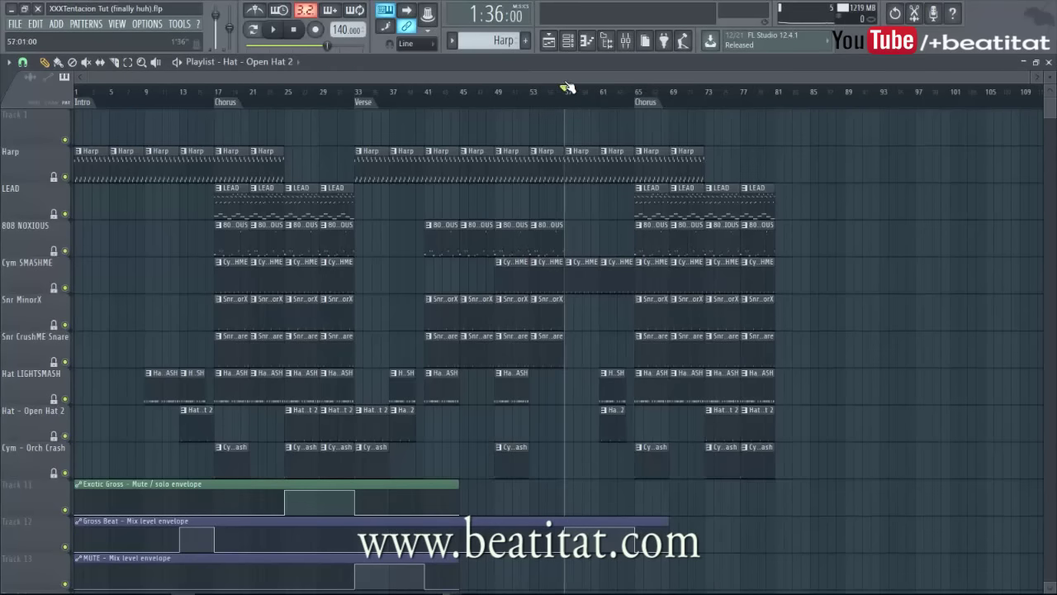
mouse_move(567, 88)
mouse_down()
mouse_move(357, 89)
mouse_move(496, 88)
mouse_move(493, 100)
mouse_move(432, 89)
mouse_move(502, 87)
mouse_move(357, 90)
mouse_move(501, 99)
mouse_move(361, 91)
mouse_move(494, 89)
mouse_up()
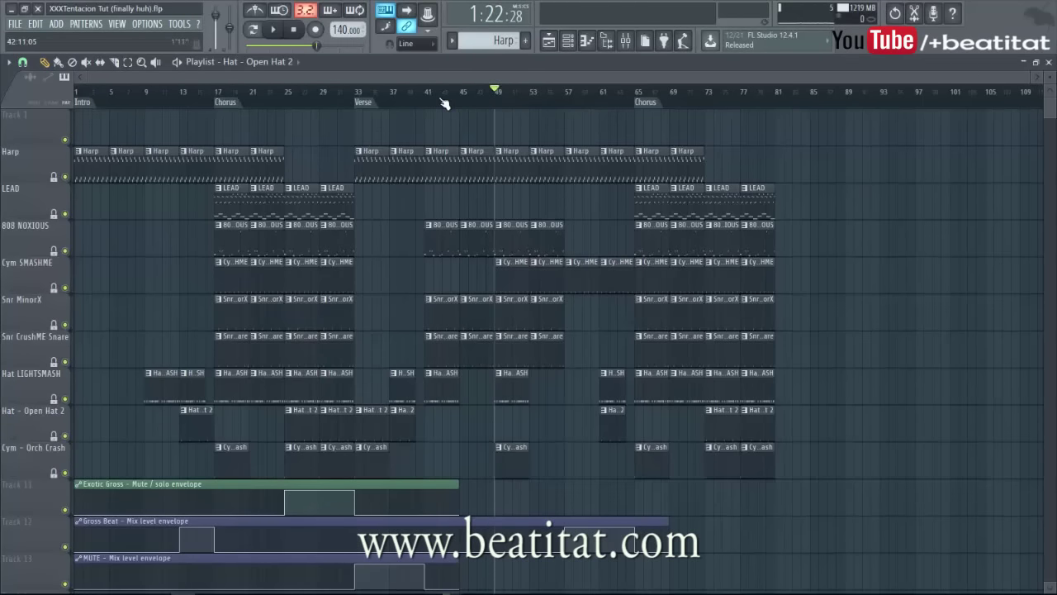
mouse_move(644, 93)
mouse_down()
mouse_move(235, 115)
mouse_move(641, 126)
mouse_move(629, 124)
mouse_up()
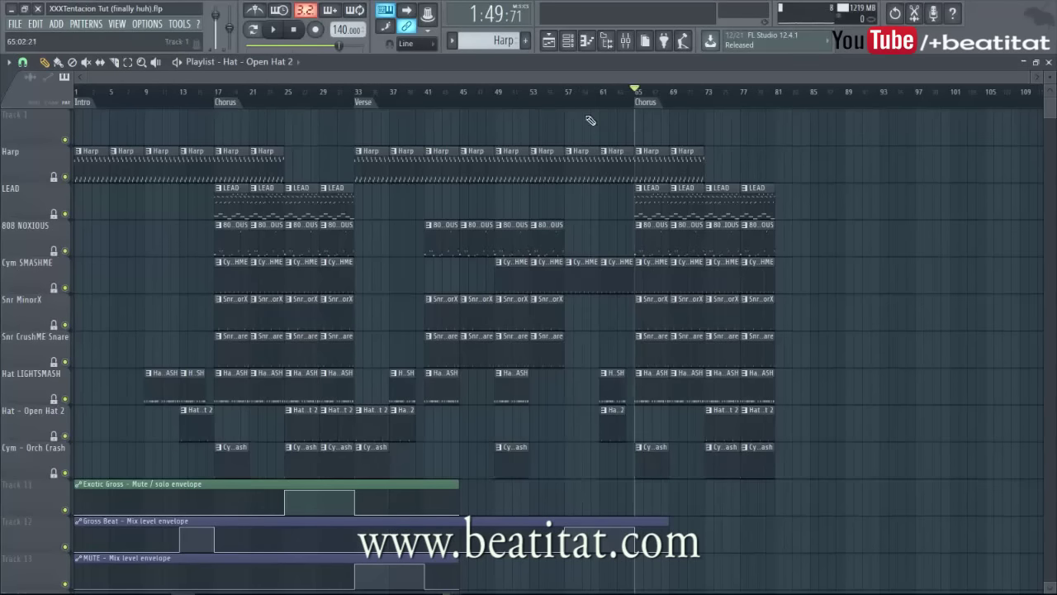
drag(233, 101, 337, 95)
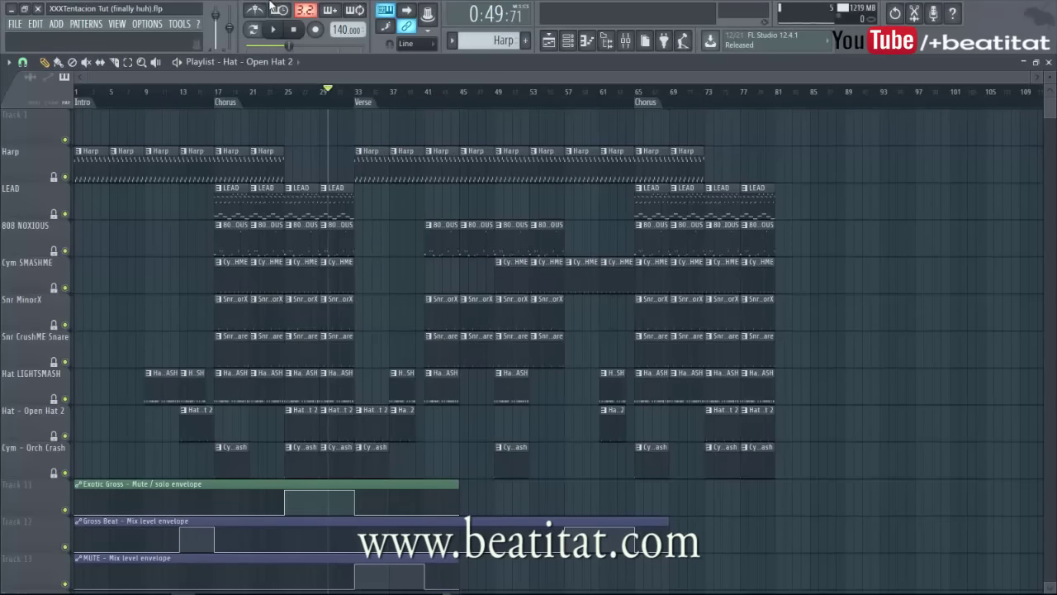
drag(348, 88, 360, 87)
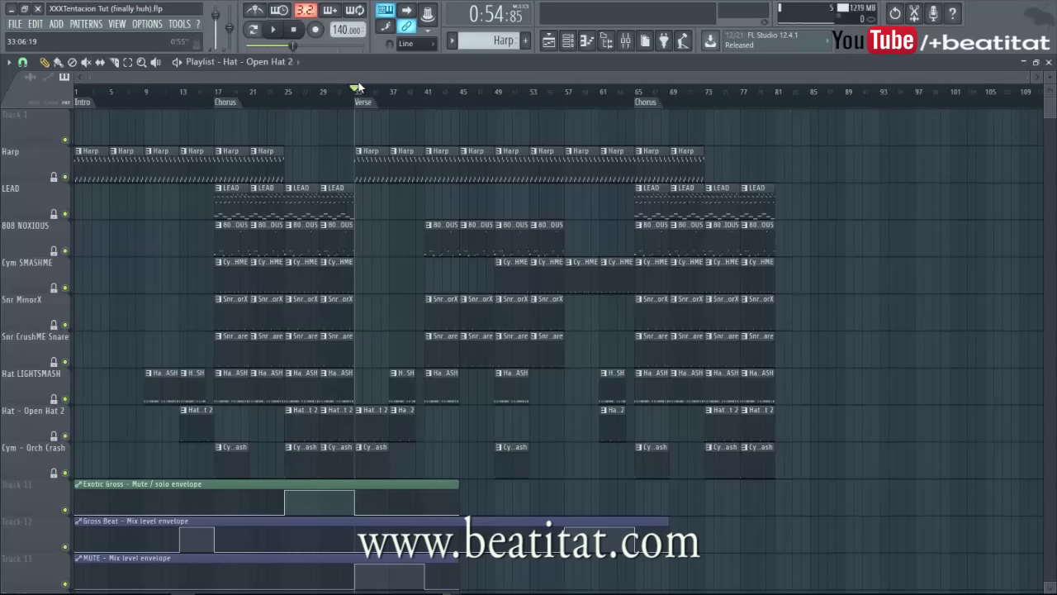
click(433, 90)
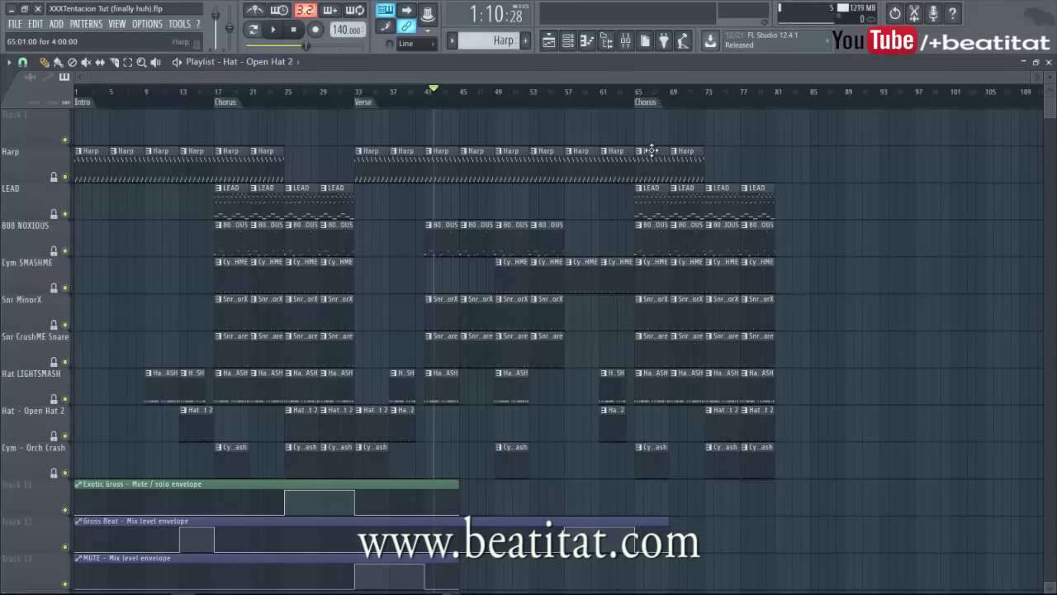
click(572, 93)
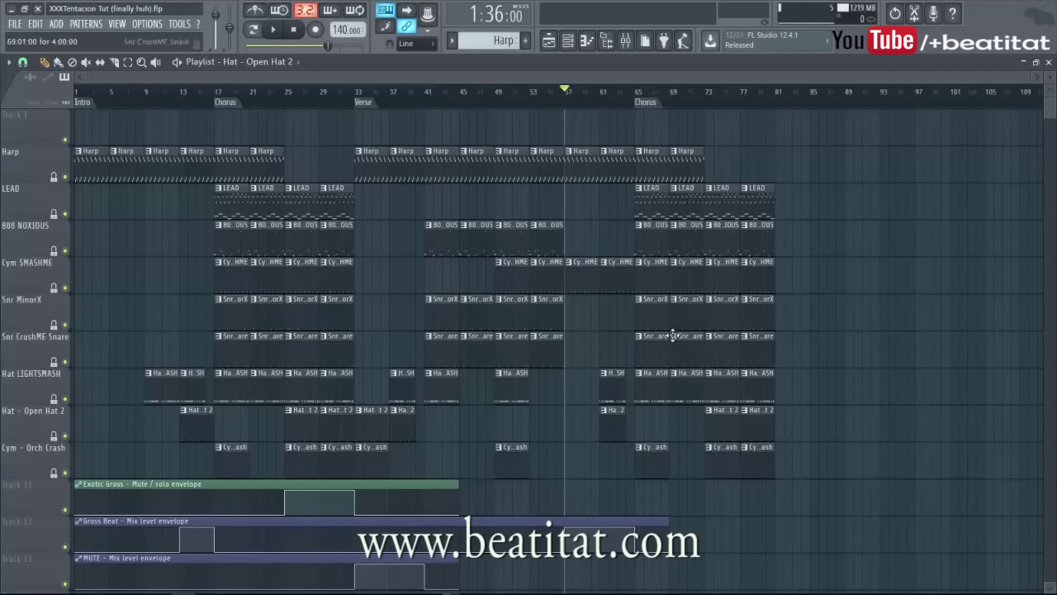
Extend the MUTE automation clip past bar 65 and raise its mix level to full between bars 57 and 65.
scroll(479, 402, down, 3)
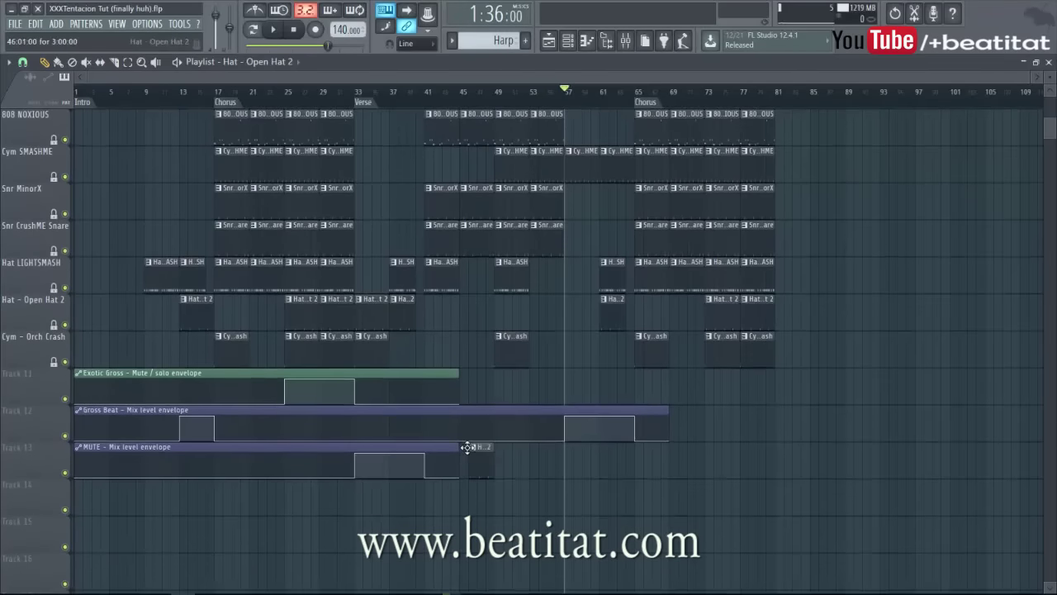
drag(460, 452, 703, 478)
drag(567, 464, 567, 489)
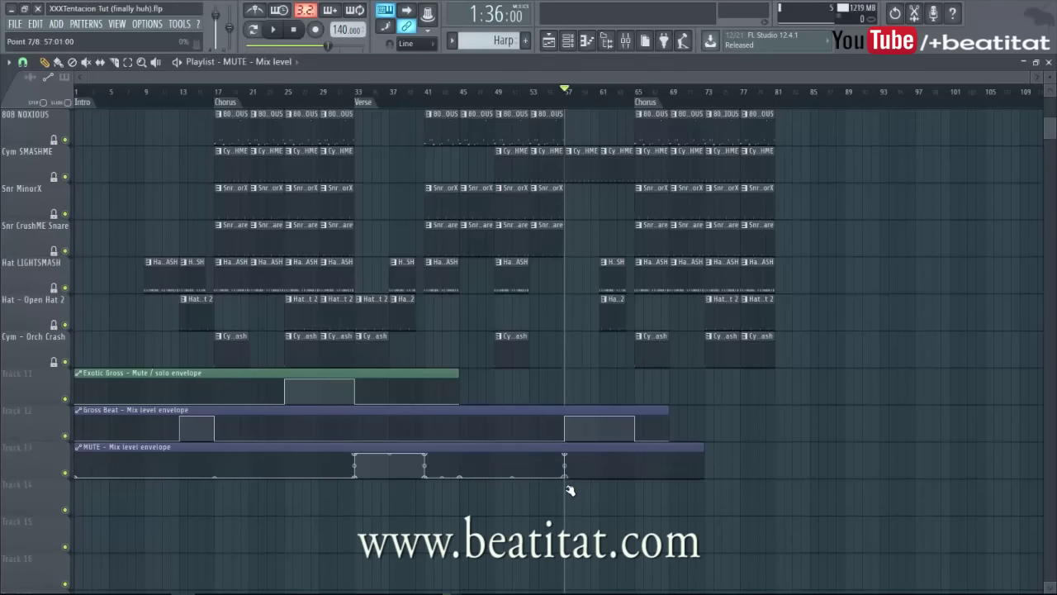
right_click(637, 450)
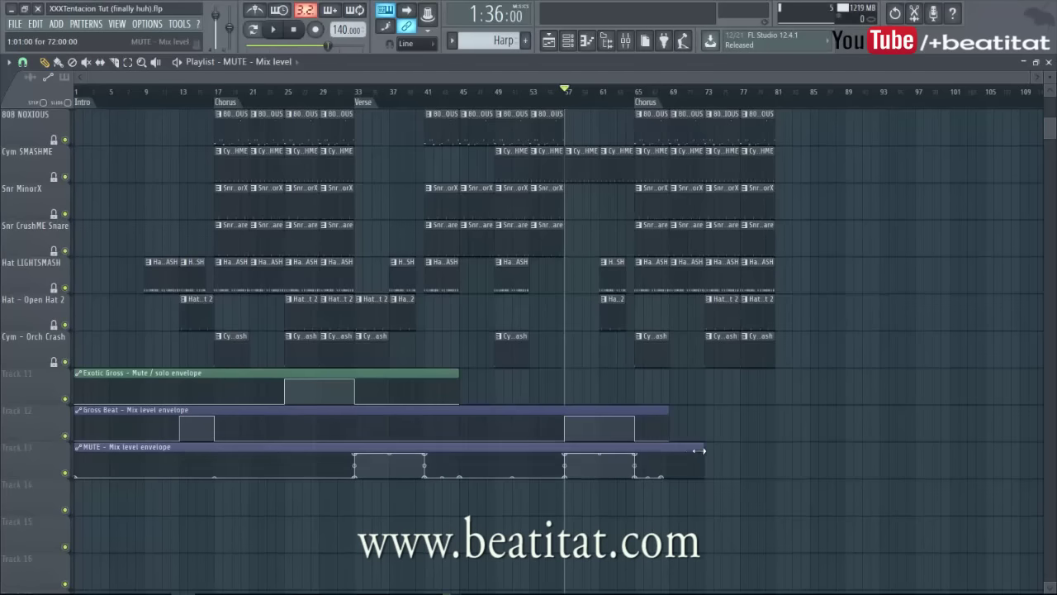
scroll(646, 441, up, 3)
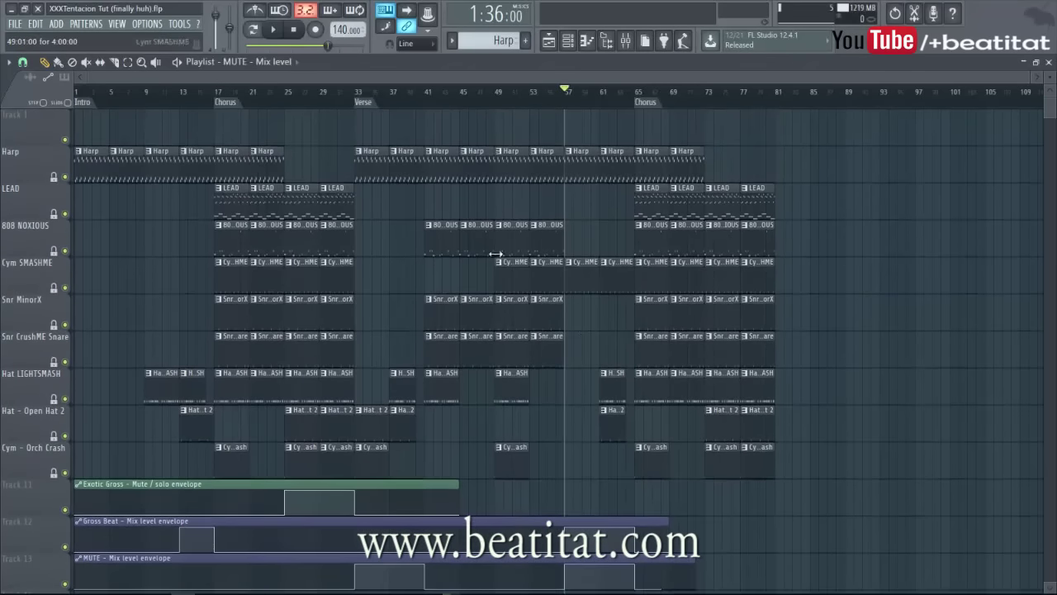
Play the song from about bar 53 across bar 57 to check the mute automation, then stop playback.
click(533, 93)
key(space)
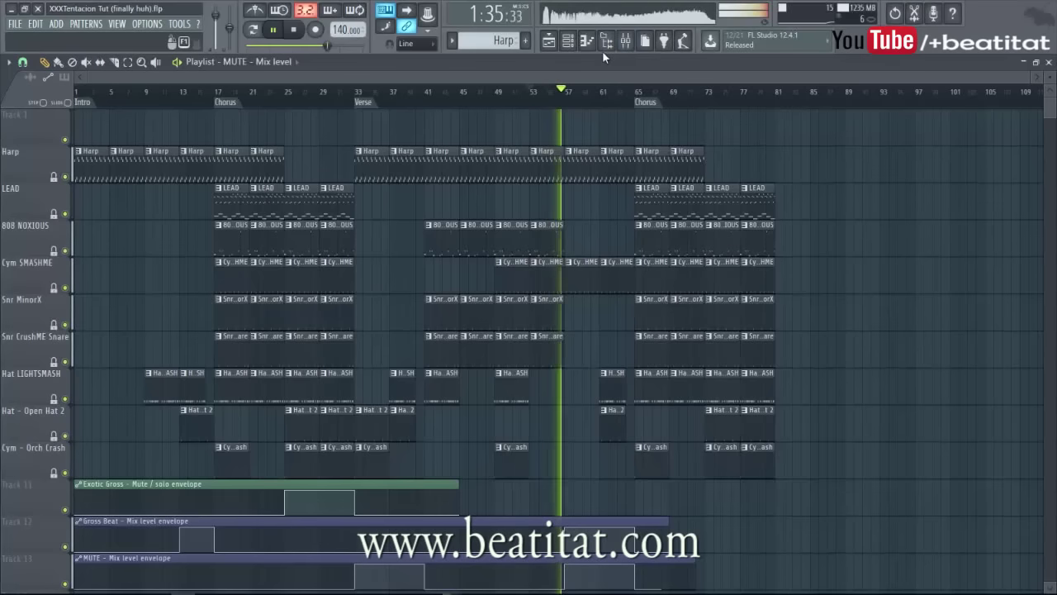
click(529, 90)
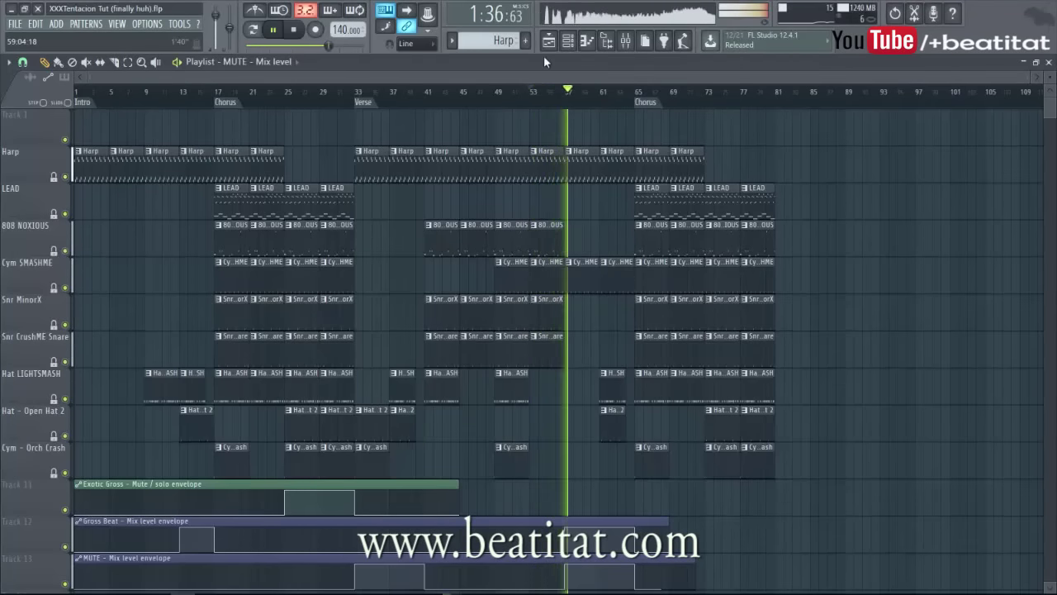
key(space)
click(294, 31)
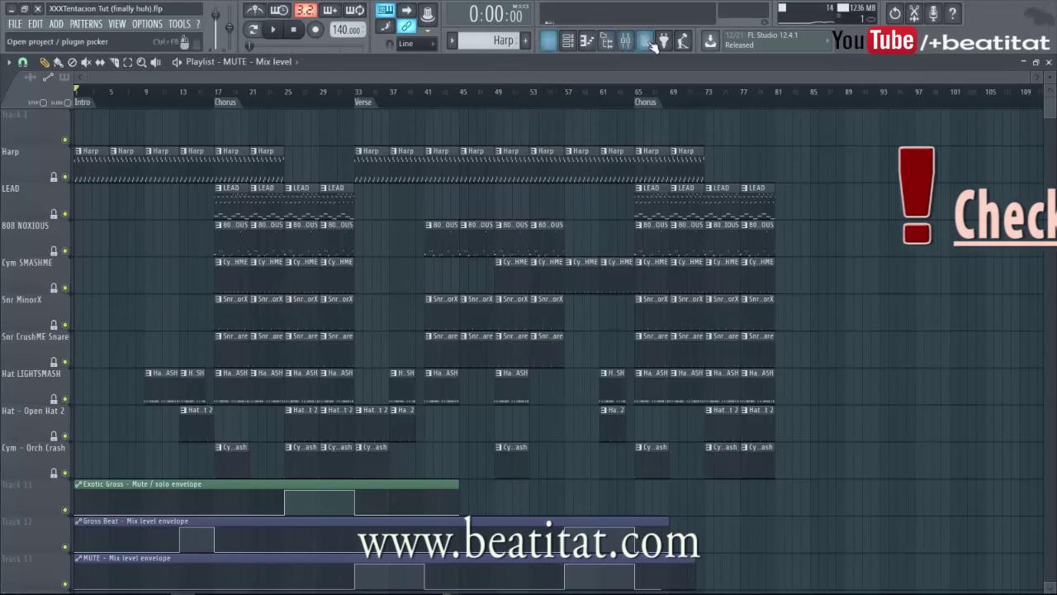
Inspect the MUTE effect slot on the 808 NOXIOUS mixer track and replay the song leading up to bar 57.
click(626, 40)
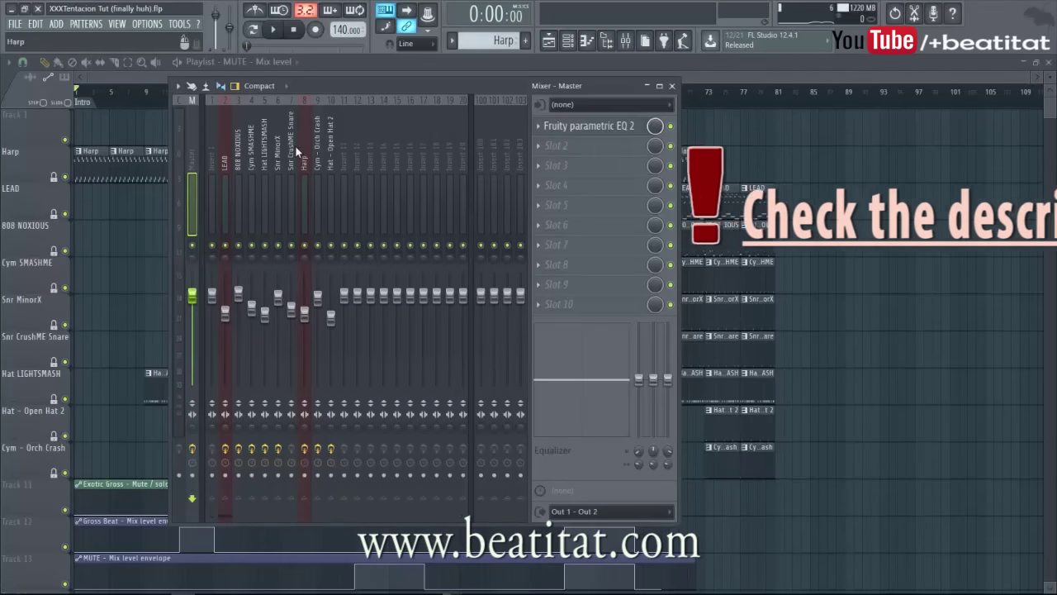
click(238, 167)
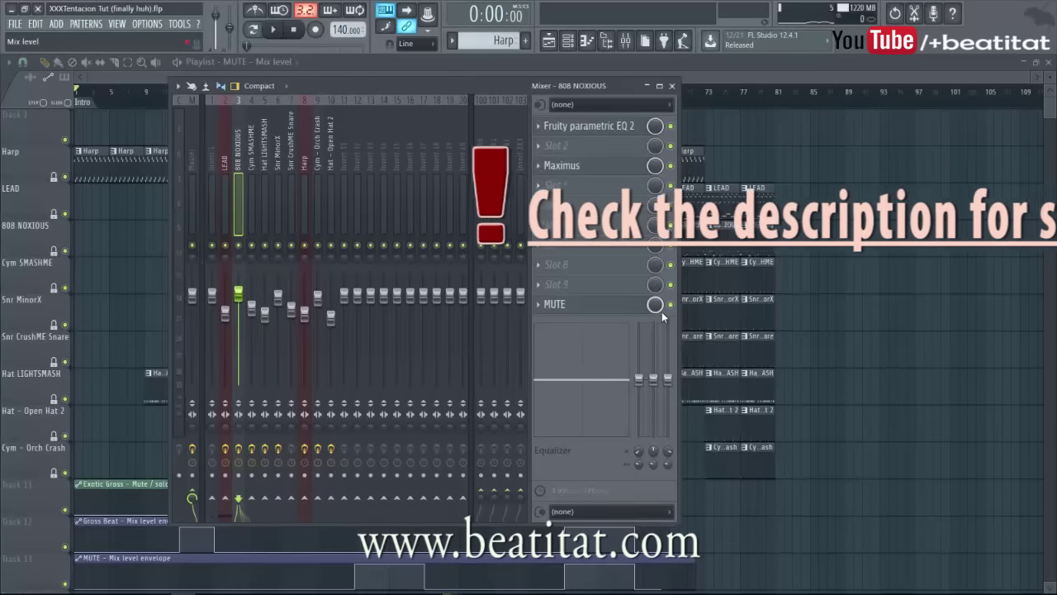
key(space)
click(671, 85)
click(522, 93)
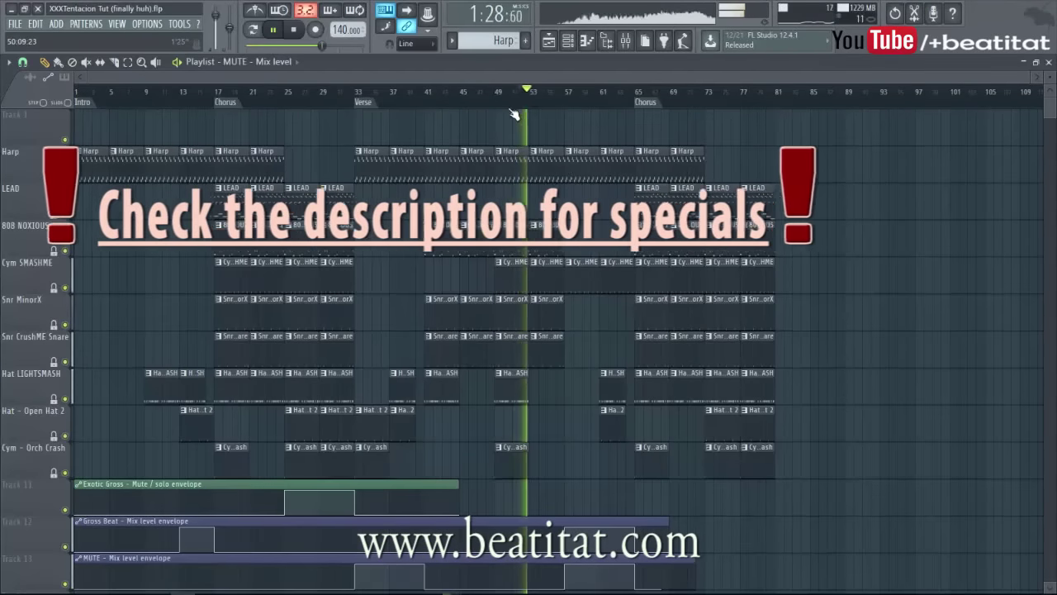
Choose the Mute volume preset in the MUTE Gross Beat on 808 NOXIOUS, listen past bar 57 and stop playback.
click(626, 42)
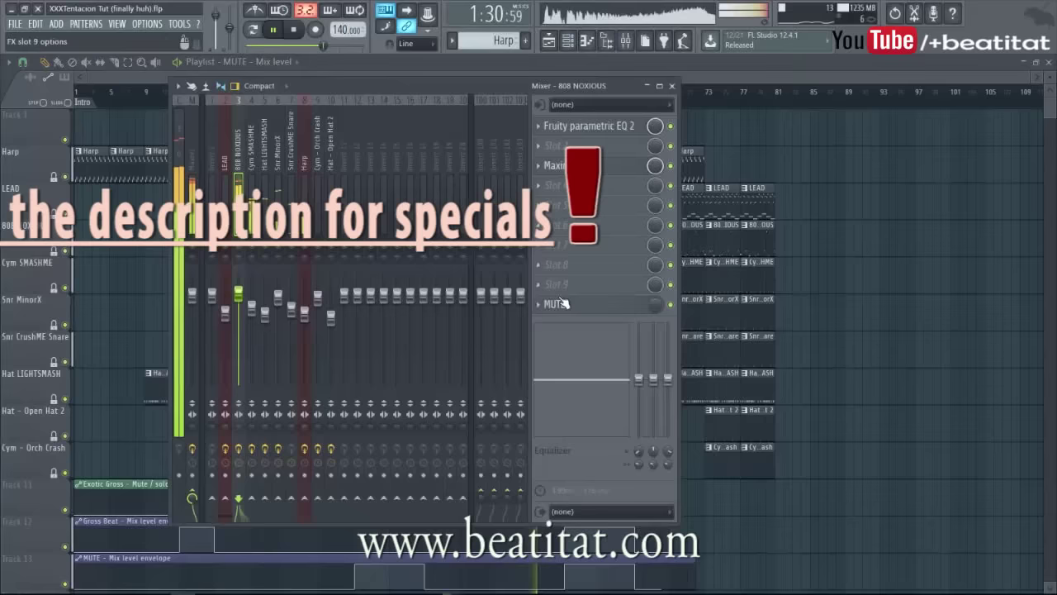
click(602, 165)
click(164, 426)
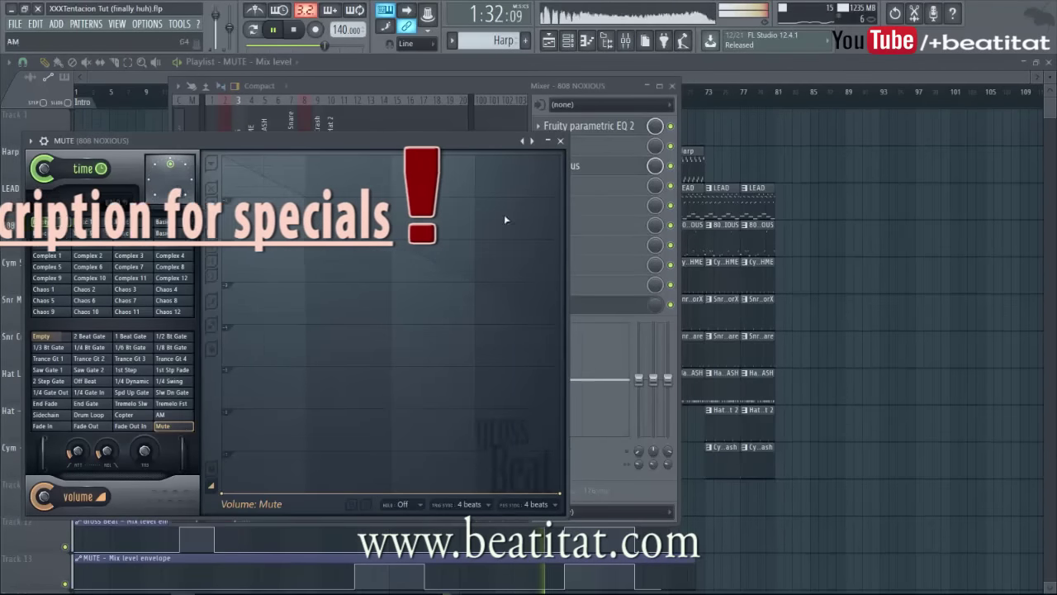
click(560, 141)
key(F9)
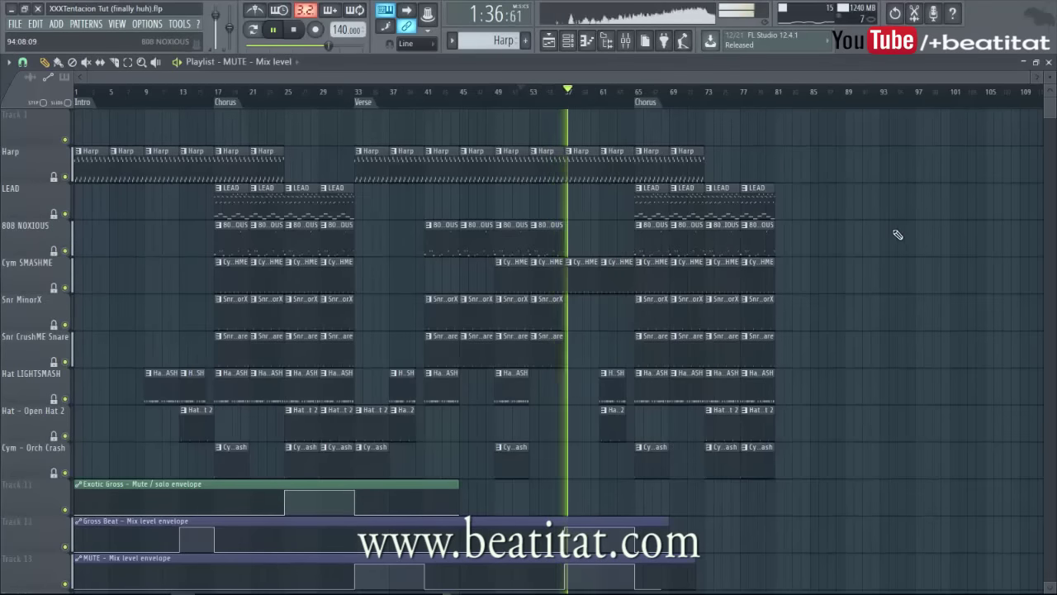
click(295, 30)
Reopen the MUTE Gross Beat on the 808 NOXIOUS mixer track to check its volume preset, then close the mixer.
click(626, 39)
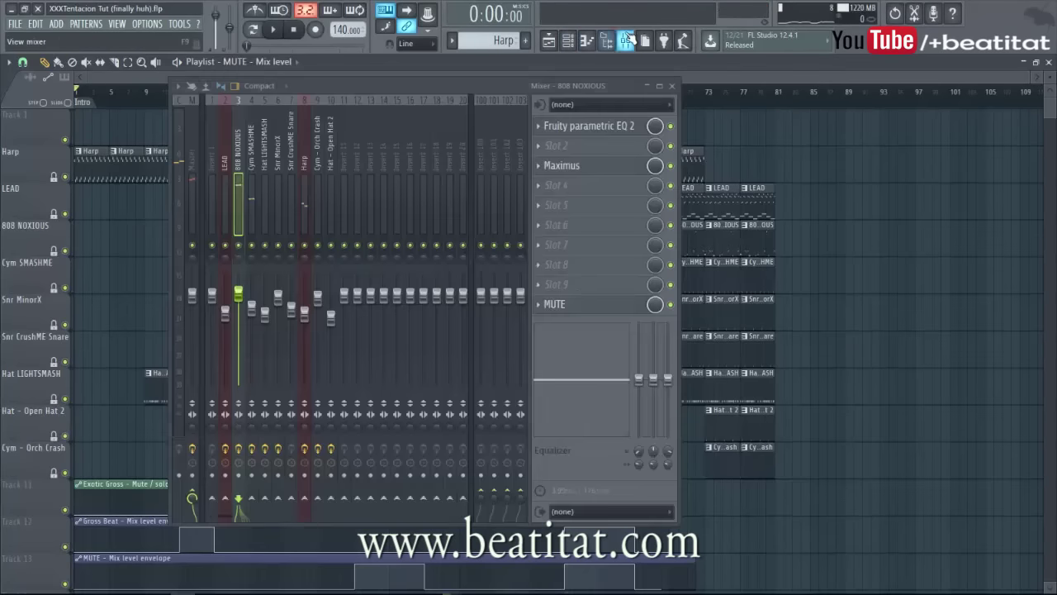
click(578, 309)
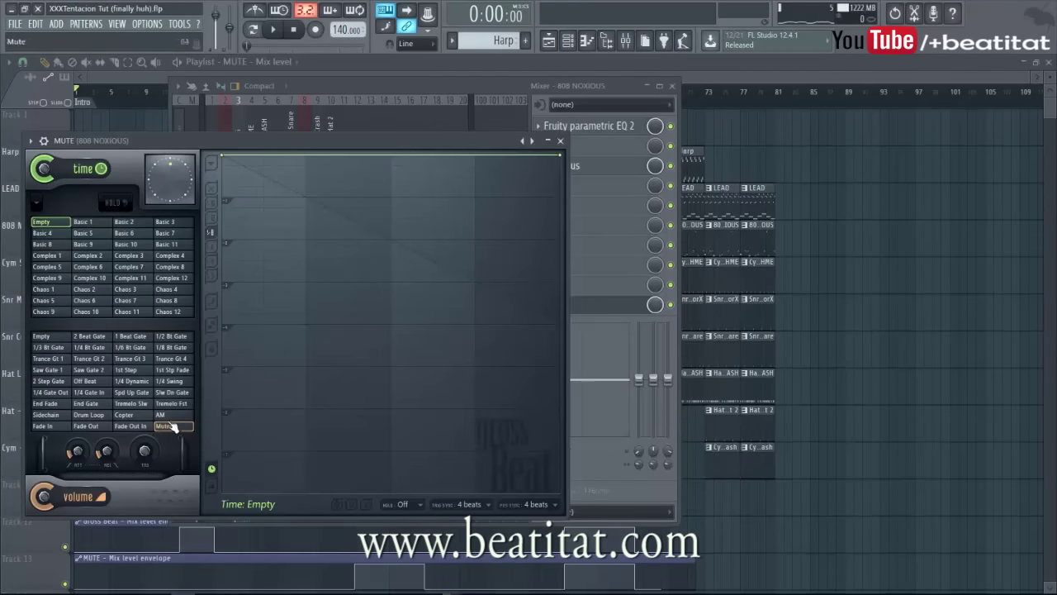
click(561, 141)
click(555, 306)
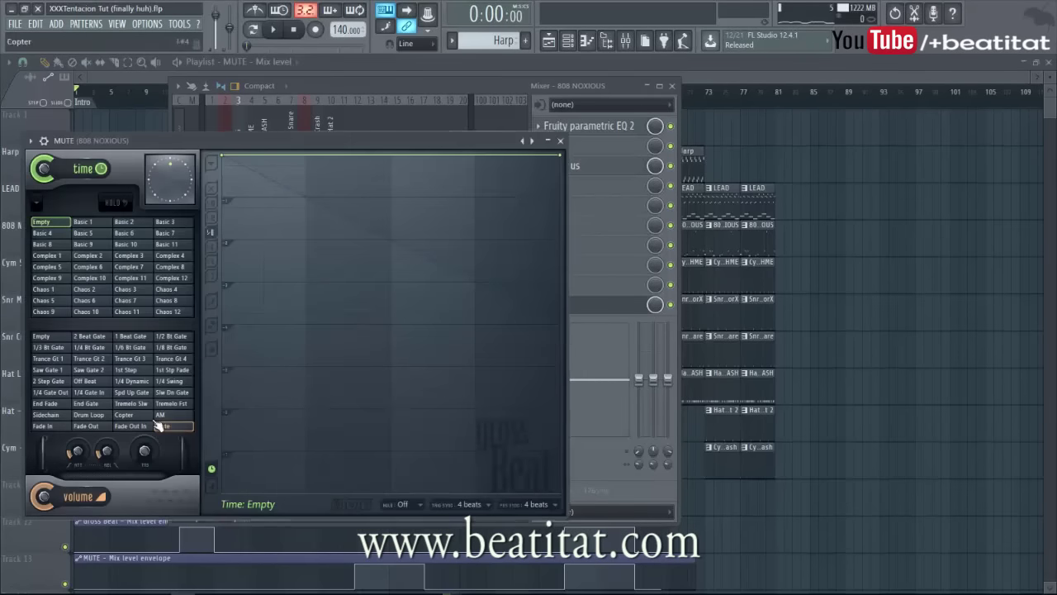
click(556, 142)
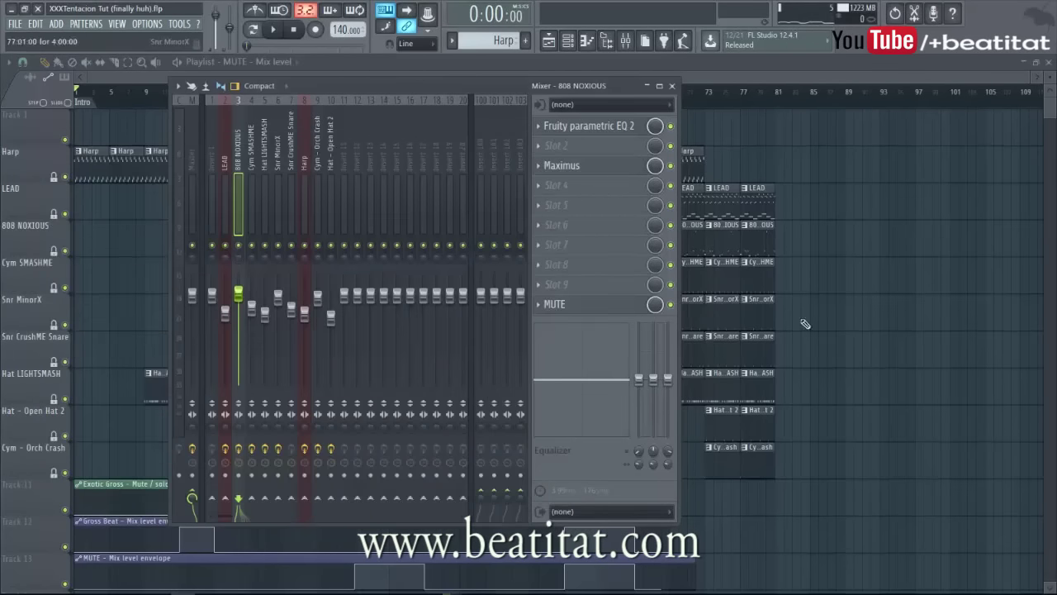
key(F9)
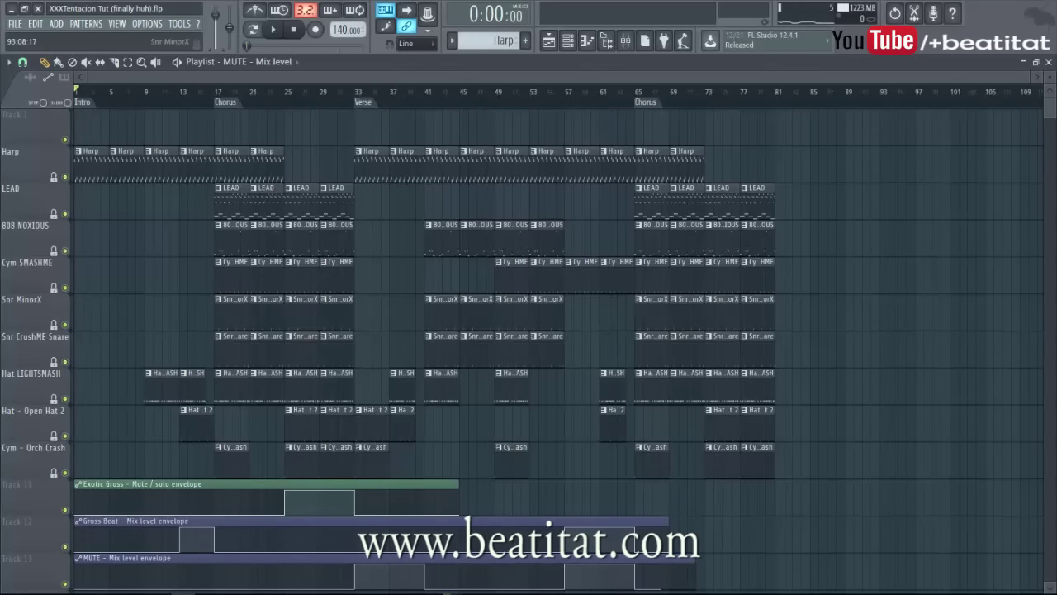
Inspect the miscellaneous settings of the 808 NOXIOUS sampler, including its cut group, then close the sampler and channel rack.
click(586, 41)
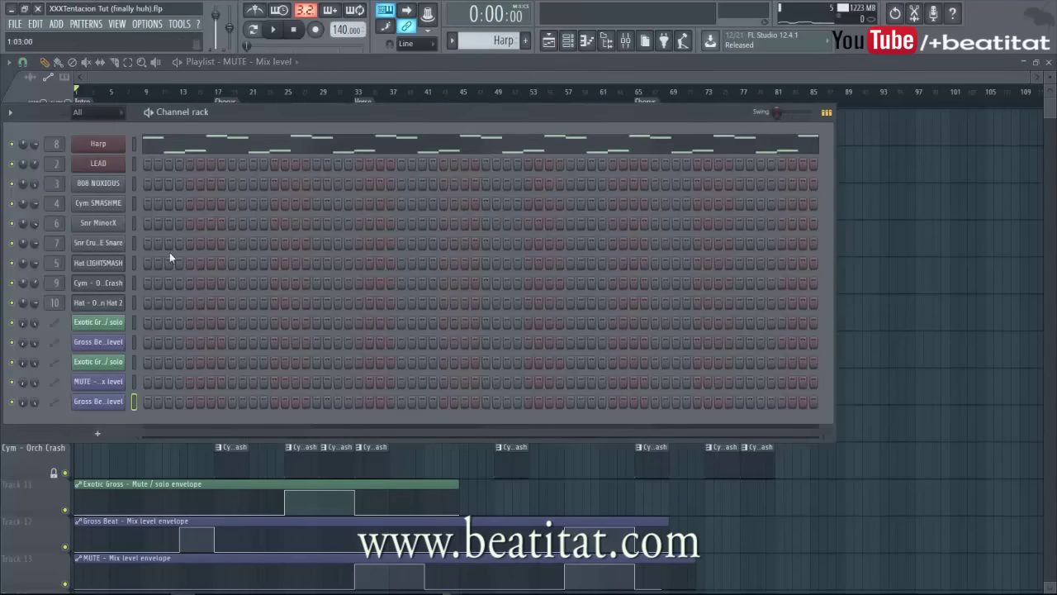
click(98, 182)
click(116, 183)
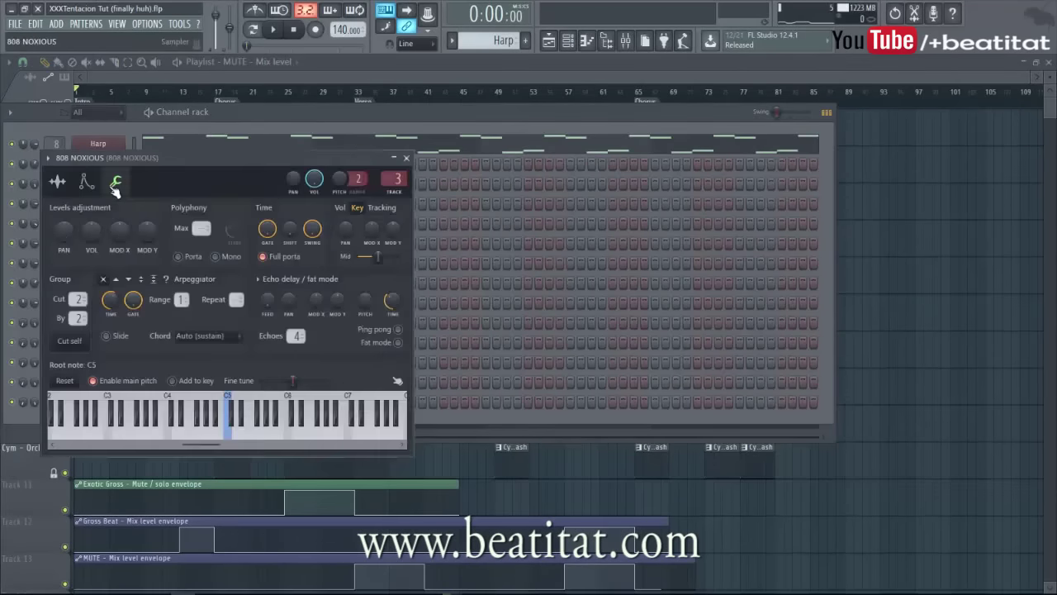
click(408, 159)
click(424, 66)
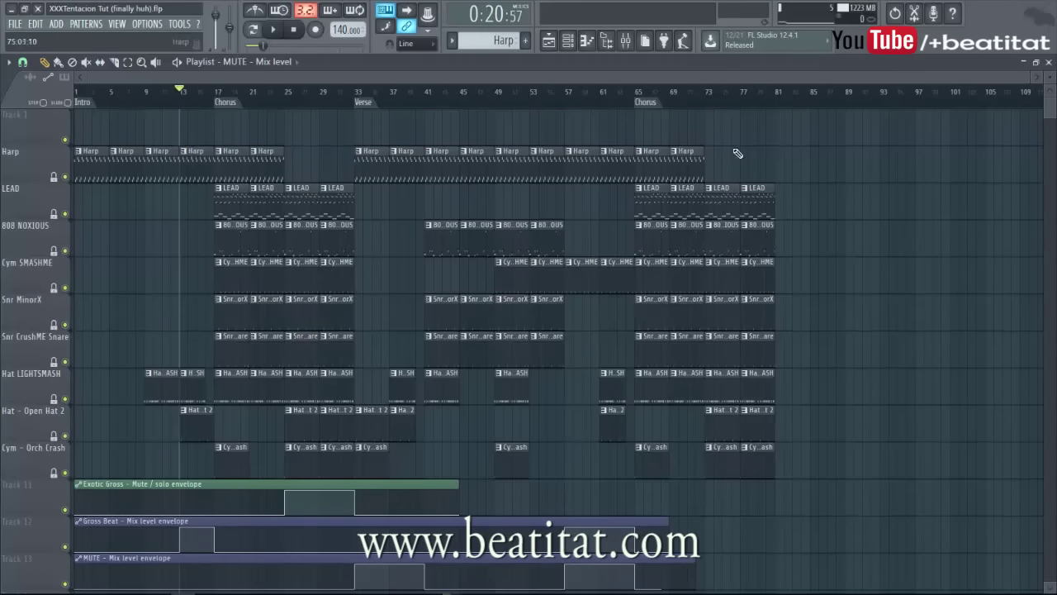
Play the song from bar 25 and add a Fruity Limiter in slot 3 of the Master mixer track.
click(287, 91)
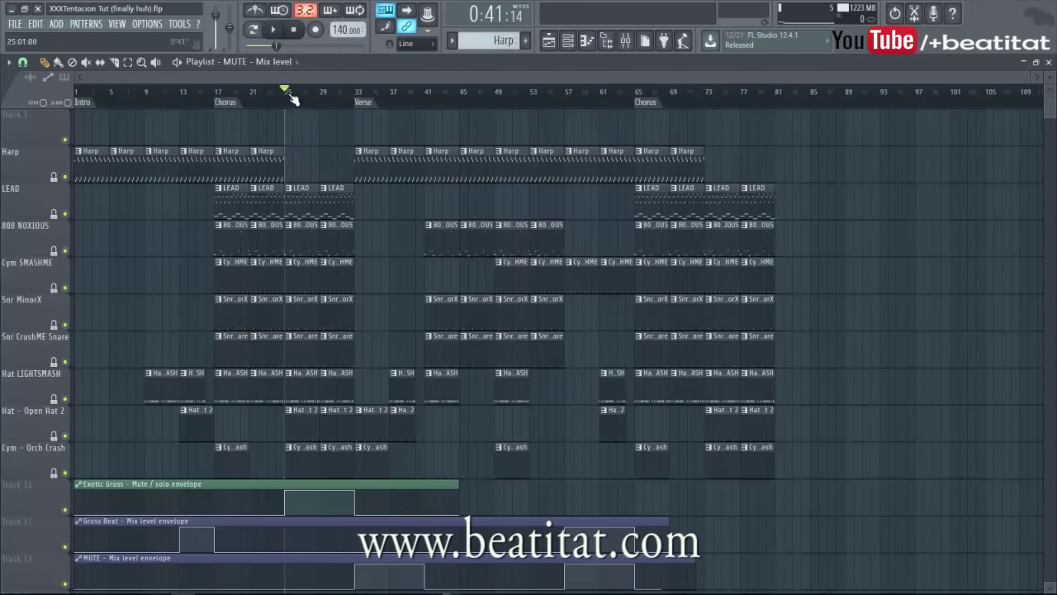
key(space)
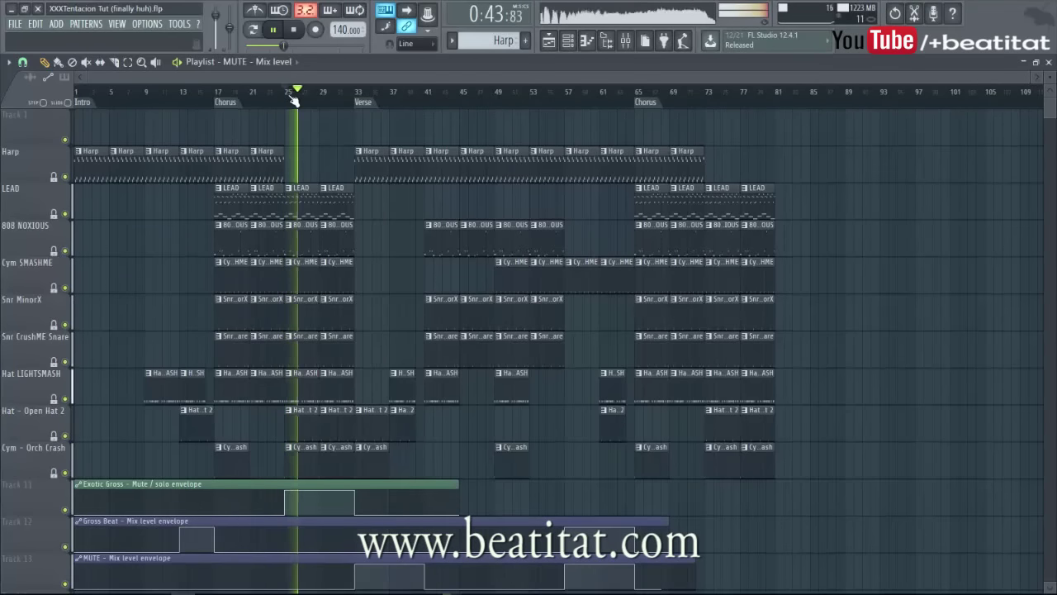
click(625, 41)
click(196, 214)
key(space)
click(552, 169)
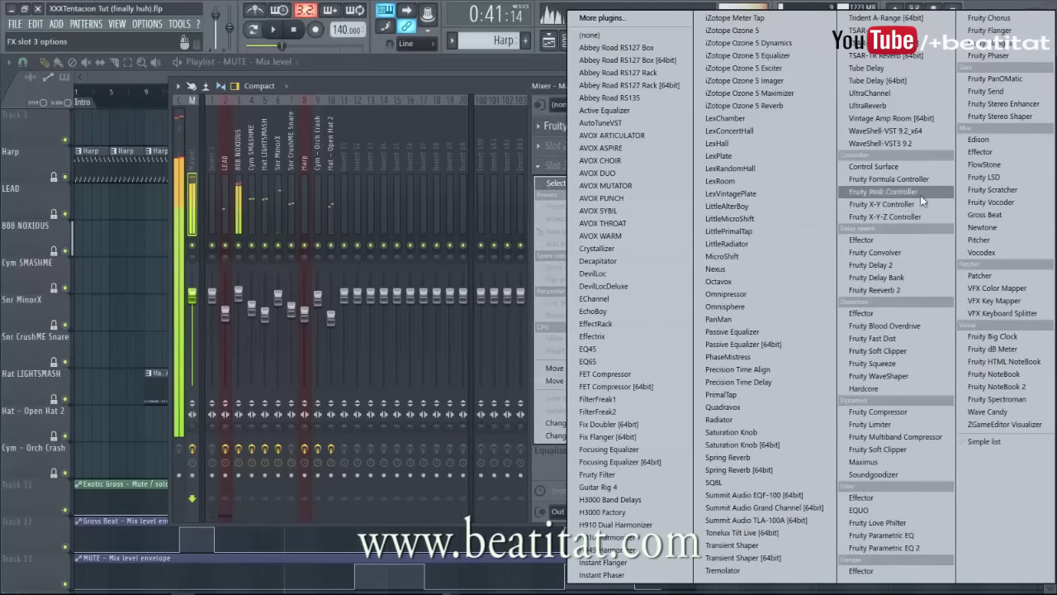
click(912, 424)
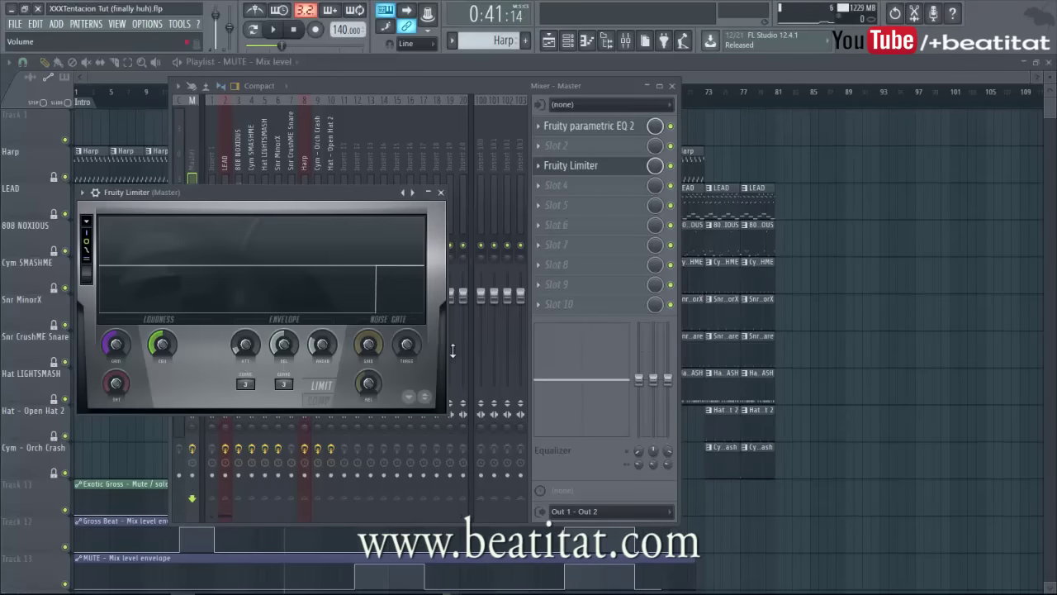
key(space)
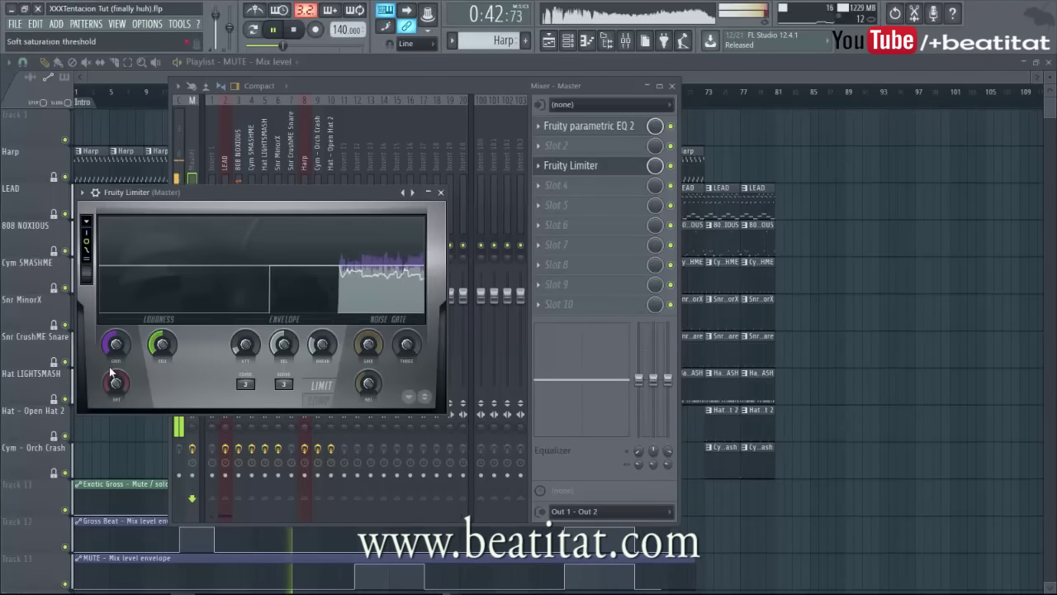
click(440, 192)
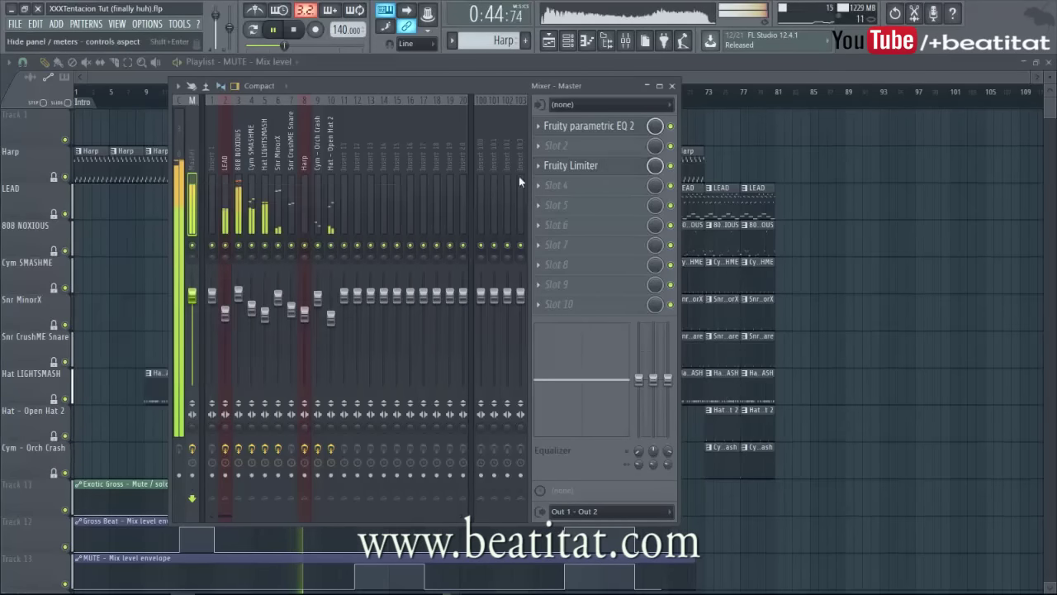
Add Soundgoodizer in slot 4 of the Master mixer track with a low amount in mode A.
click(550, 189)
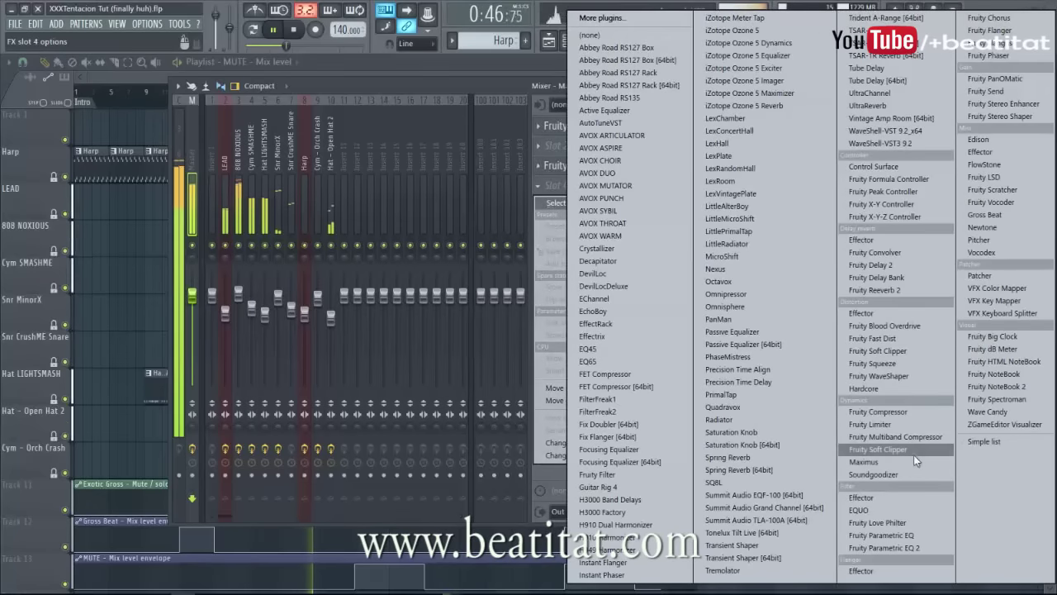
click(906, 474)
key(space)
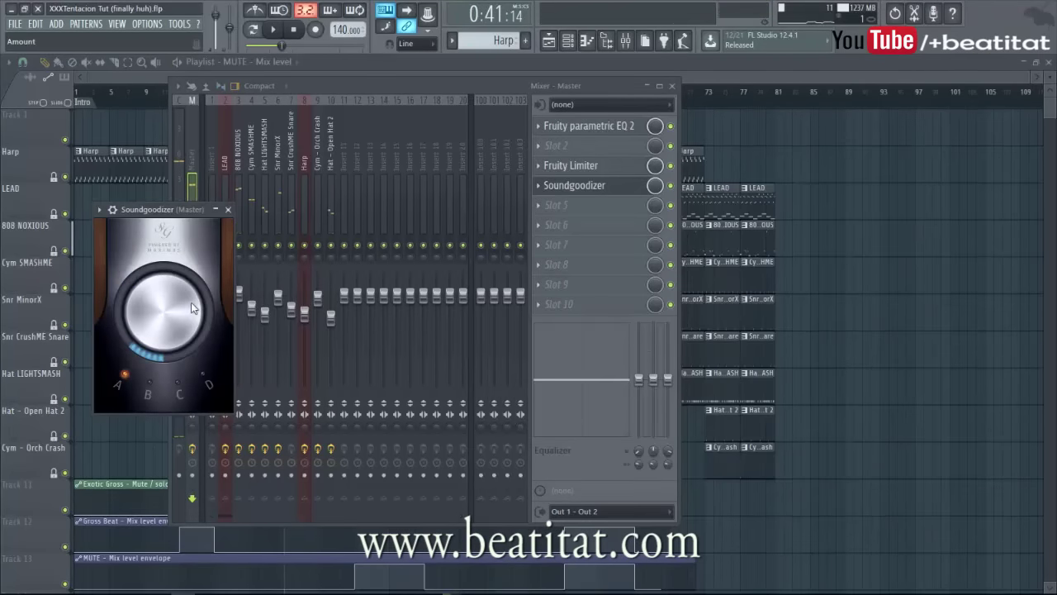
click(228, 210)
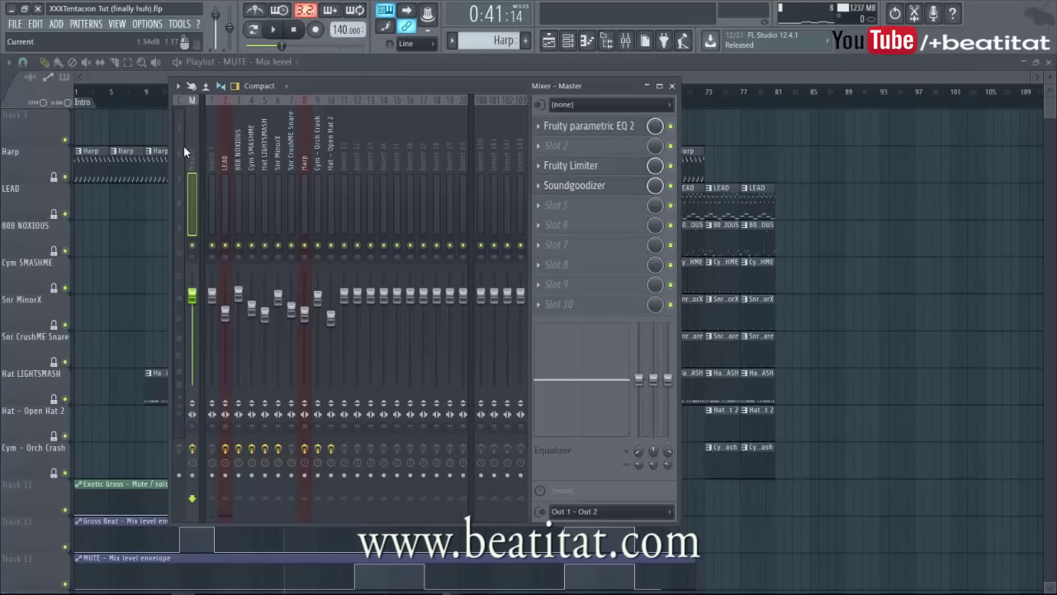
Replay the chorus while auditioning Soundgoodizer modes C and B, return to mode A and raise its amount.
key(space)
click(570, 205)
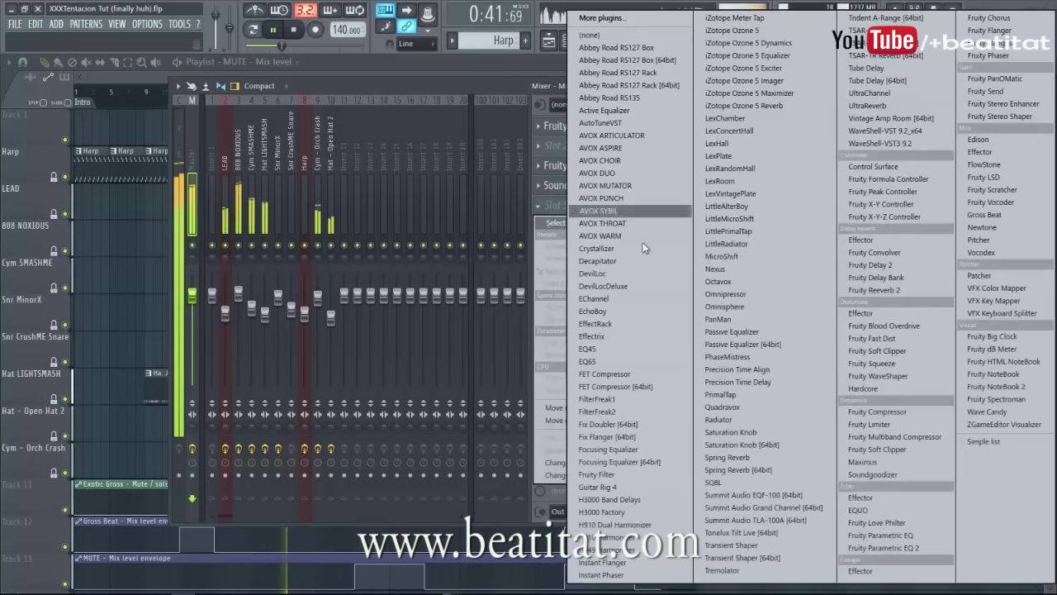
click(503, 85)
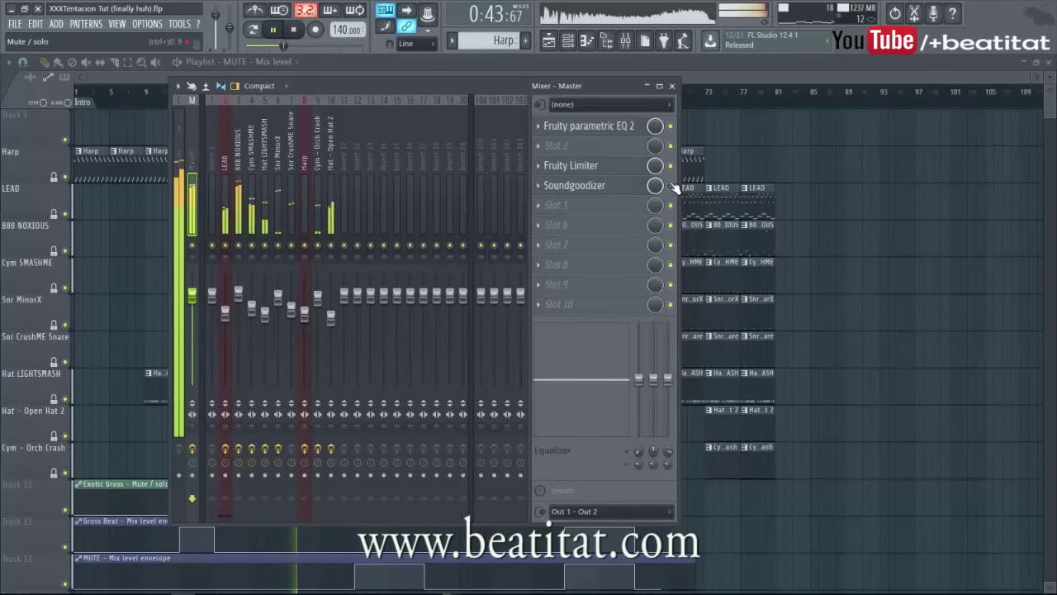
click(620, 185)
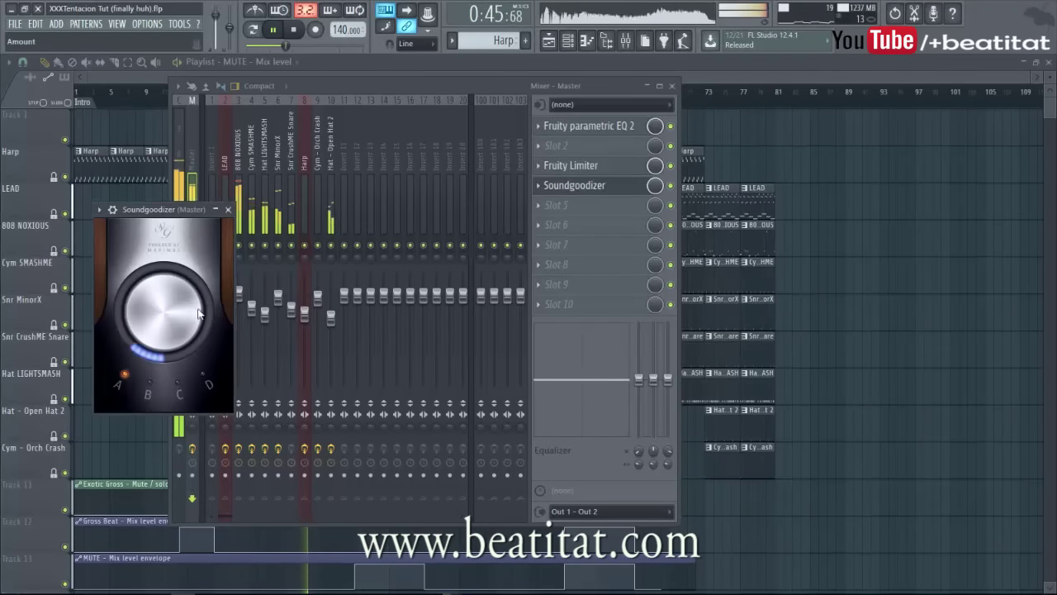
click(185, 382)
click(150, 384)
click(120, 382)
Stop playback and add Maximus in slot 5 of the Master mixer track.
click(225, 190)
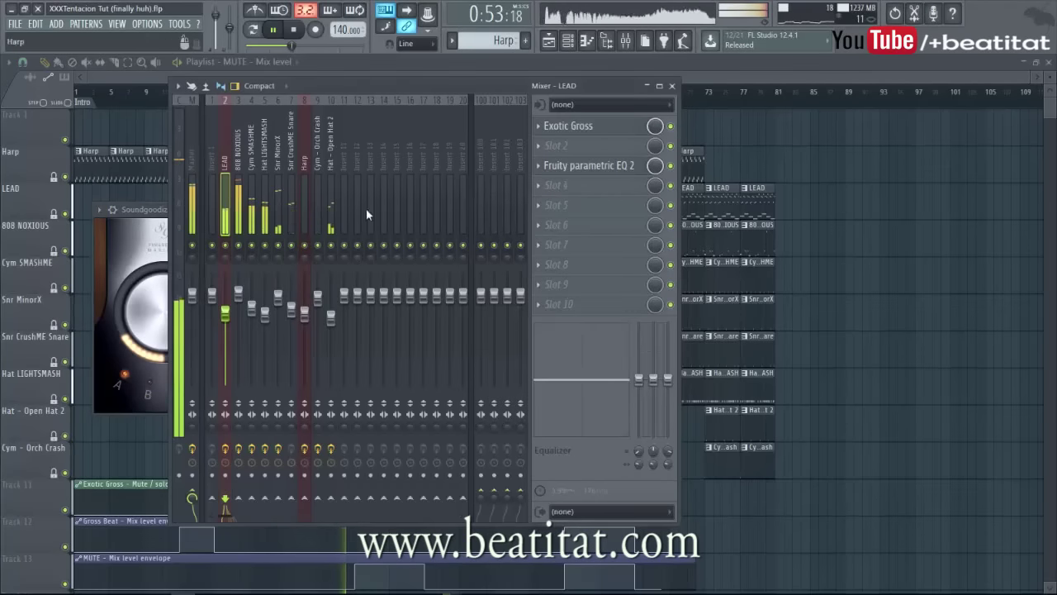
click(191, 198)
key(space)
click(559, 221)
mouse_move(559, 222)
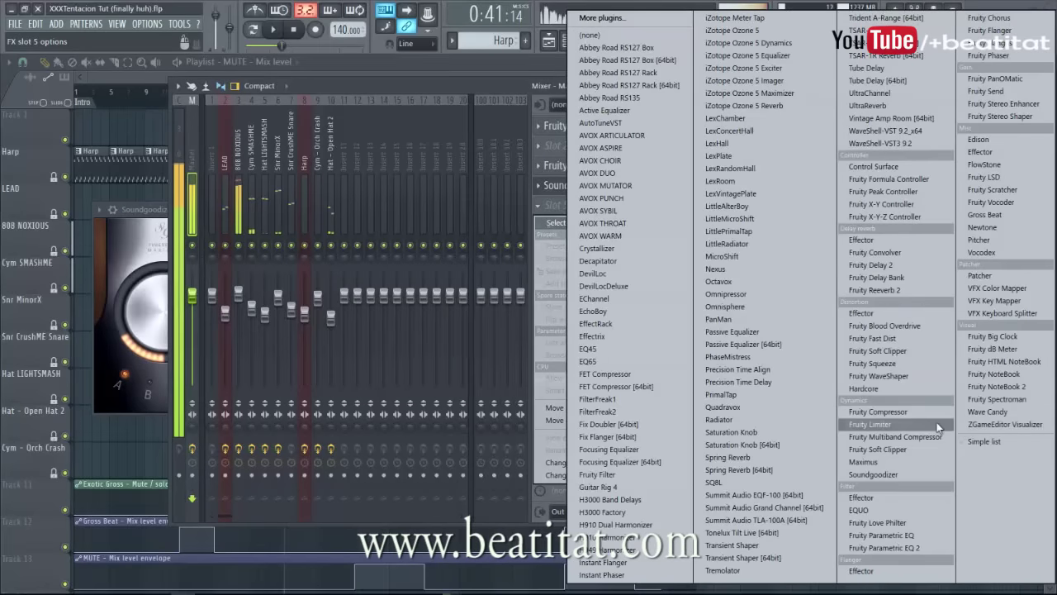
click(904, 462)
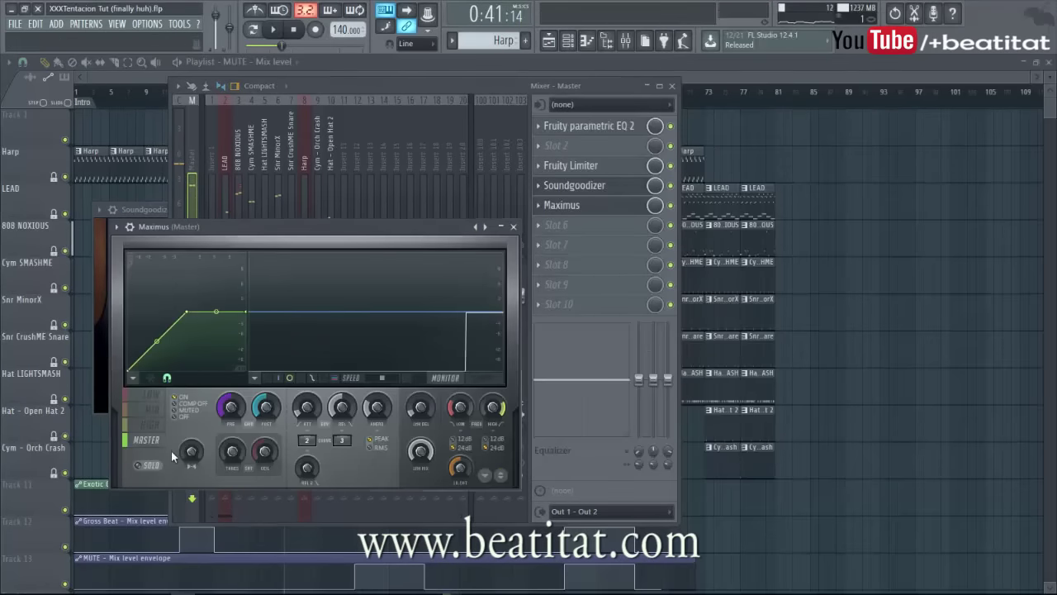
Play the song with Maximus bands soloed and reshape the low and mid compression curves with added points.
click(151, 395)
key(space)
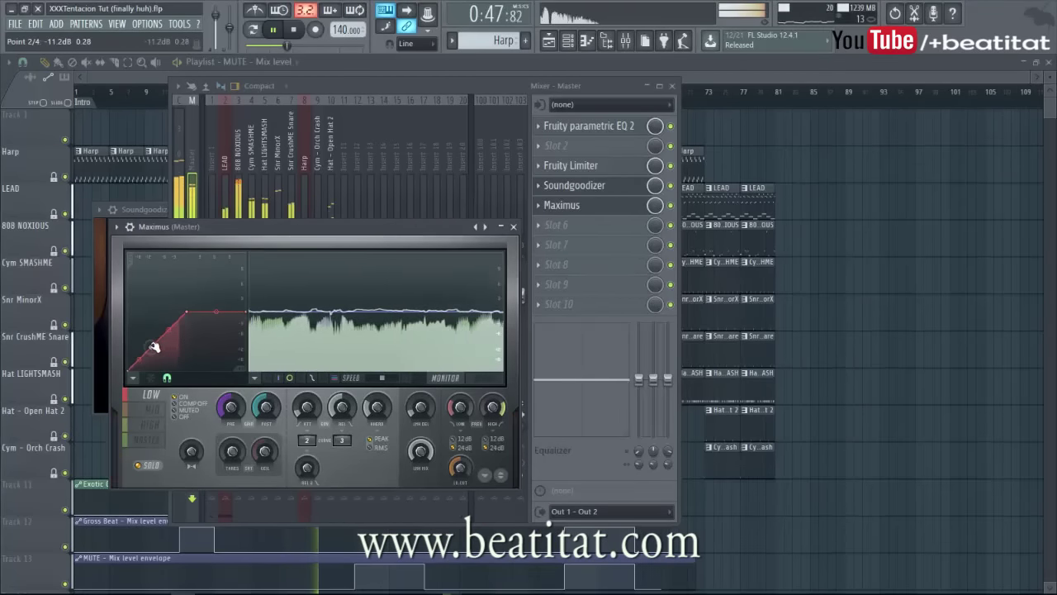
click(152, 408)
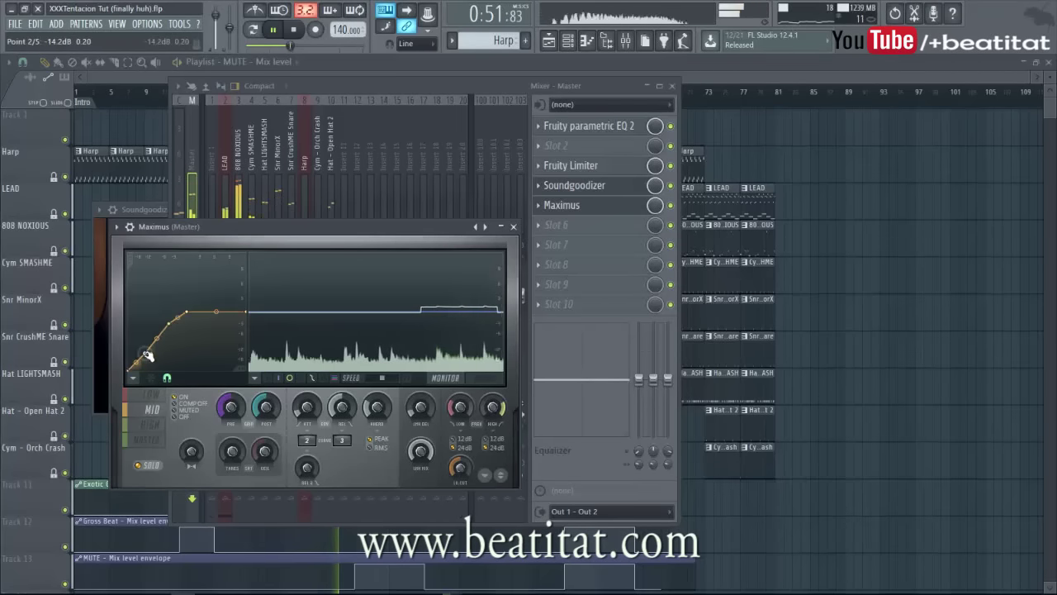
Go through the Maximus high and master bands, set the low band to 31% separated and shape the master curve.
click(149, 424)
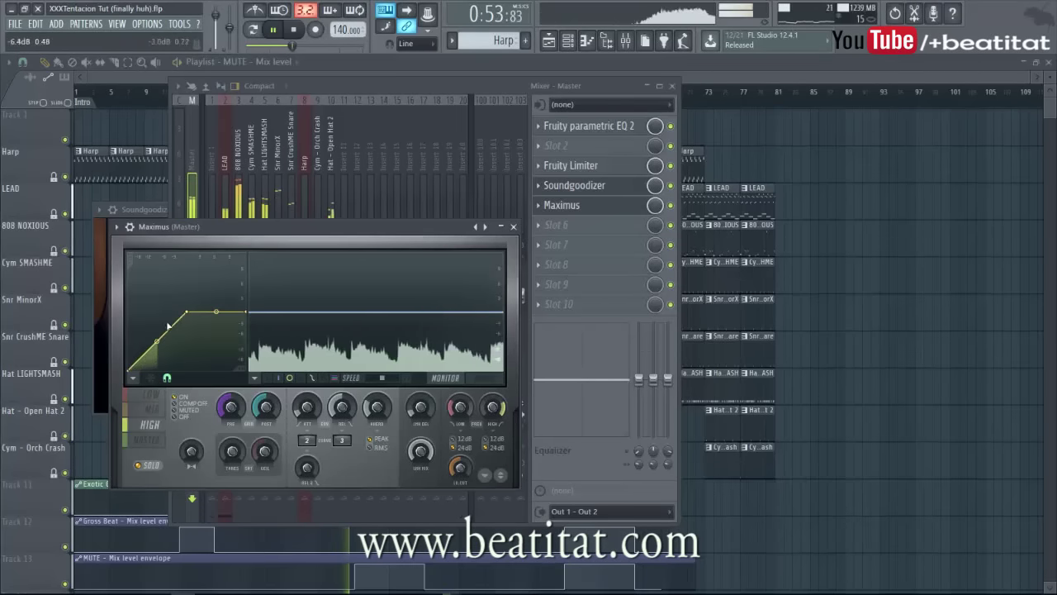
click(152, 439)
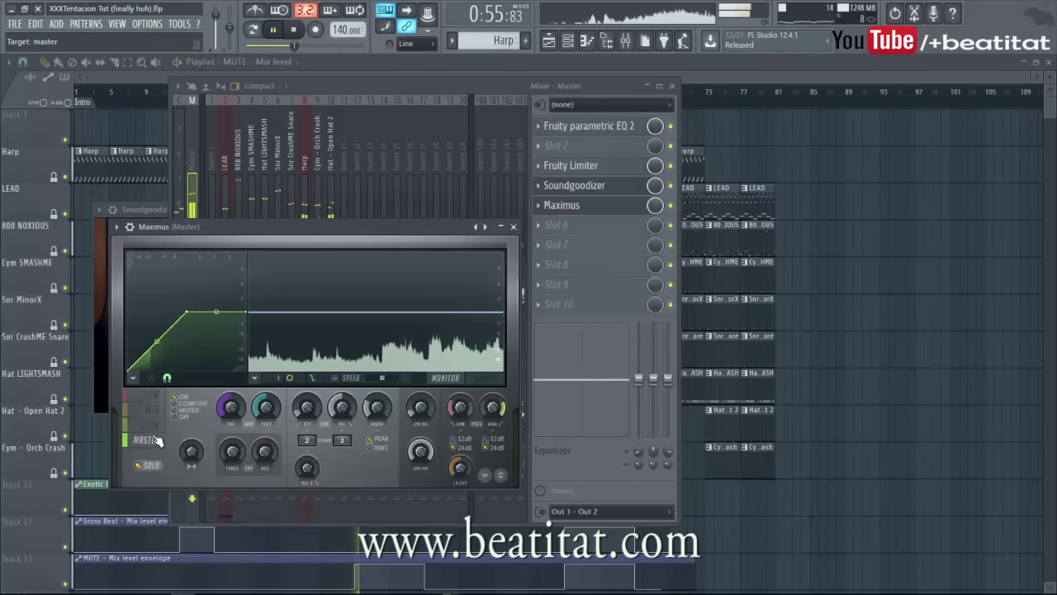
click(153, 396)
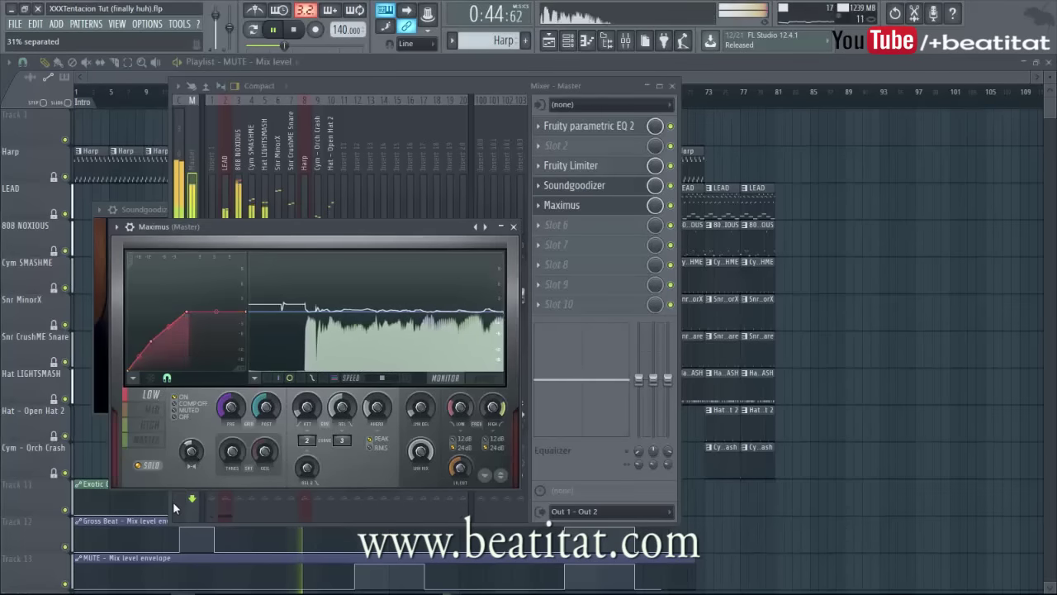
click(151, 441)
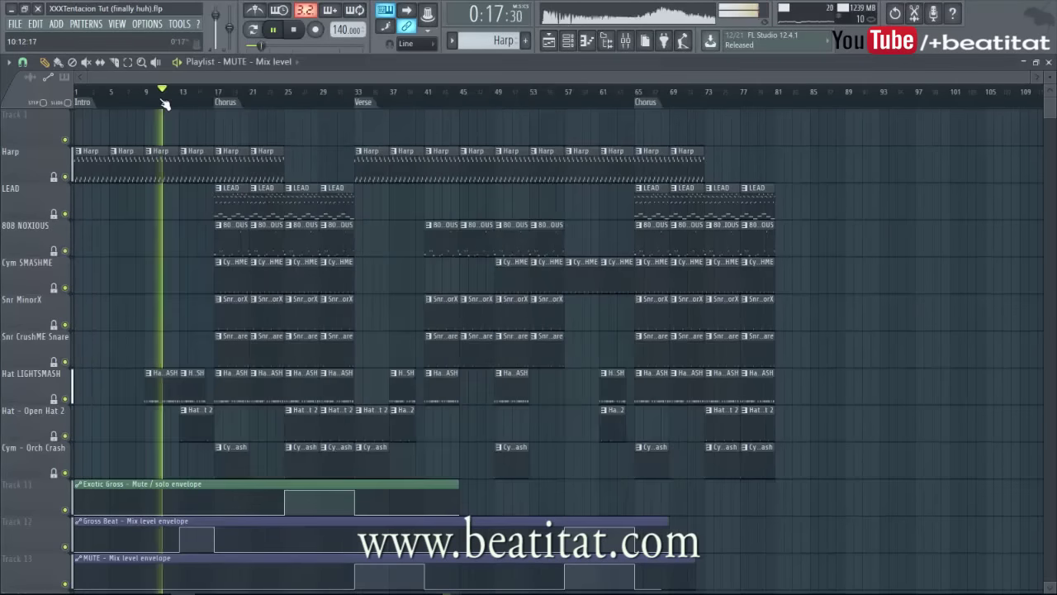
Reopen Maximus on the Master mixer track, watch its monitor as the song plays into the chorus, then close it.
click(626, 40)
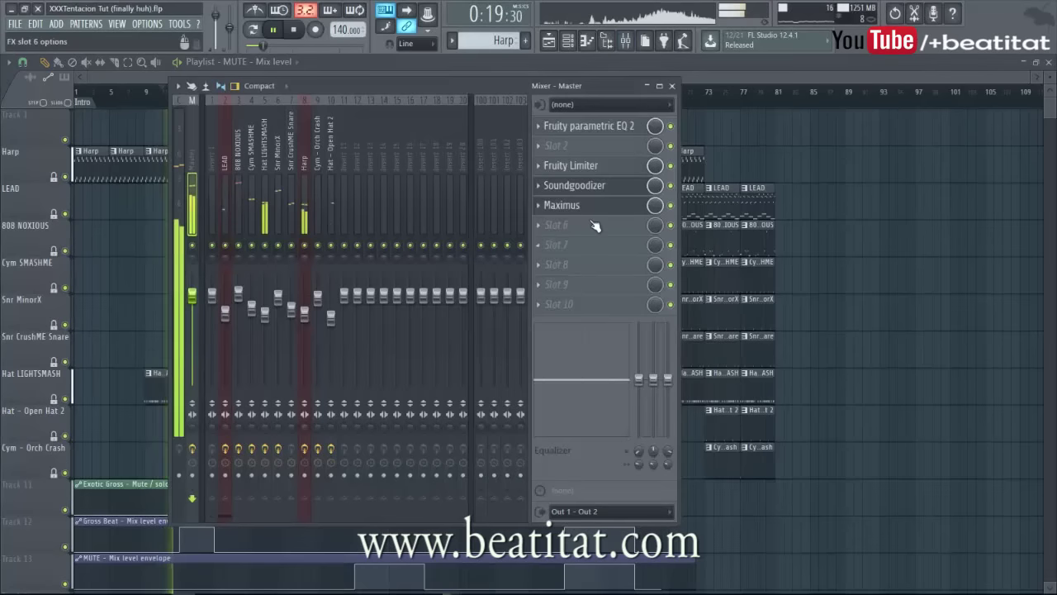
click(576, 206)
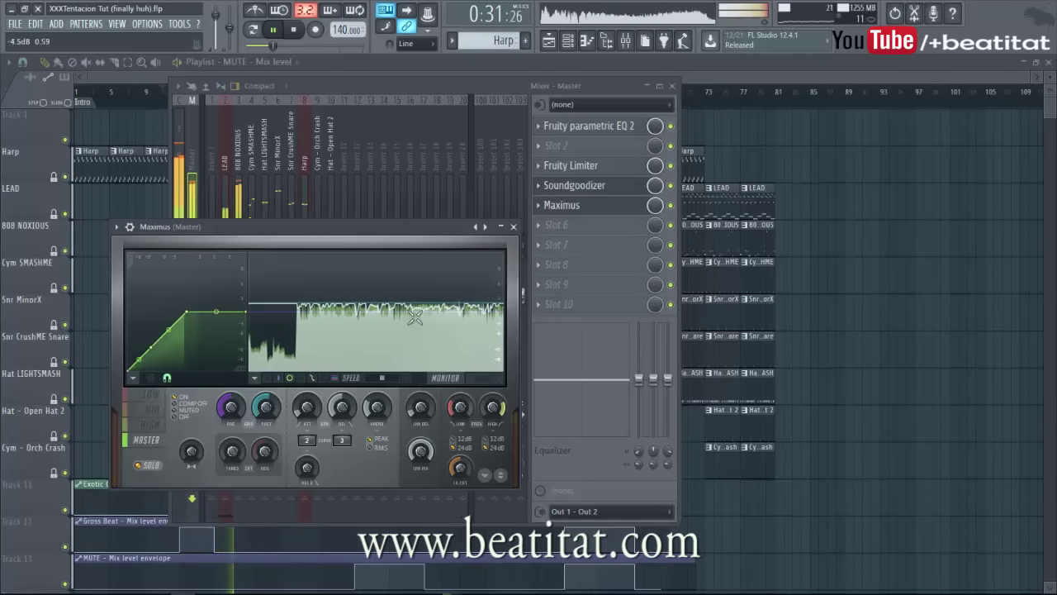
click(514, 227)
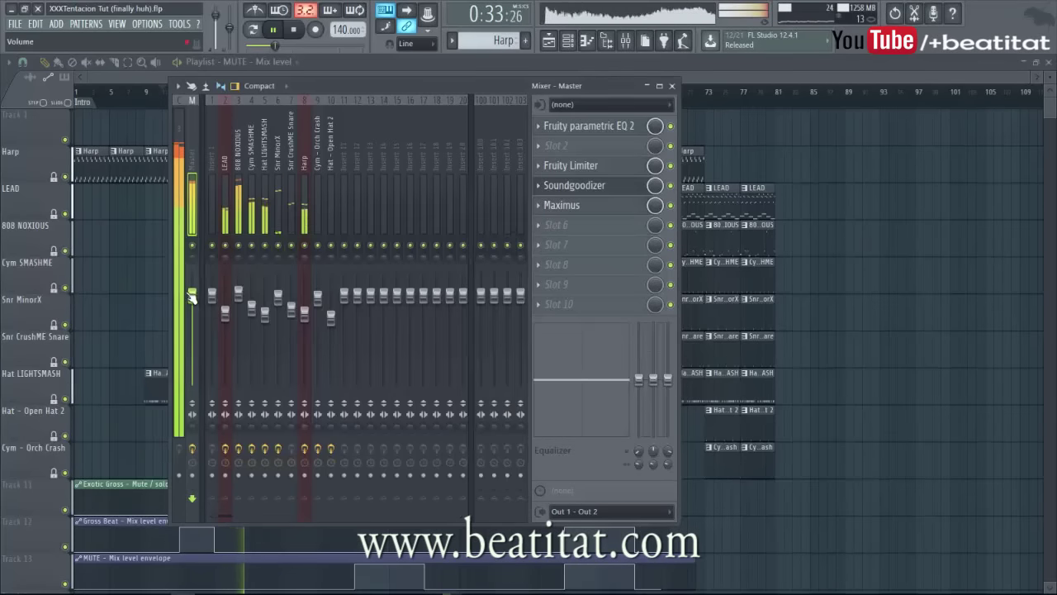
Select all instrument mixer tracks except 808 NOXIOUS and lower their faders together slightly.
click(232, 205)
drag(254, 200, 298, 212)
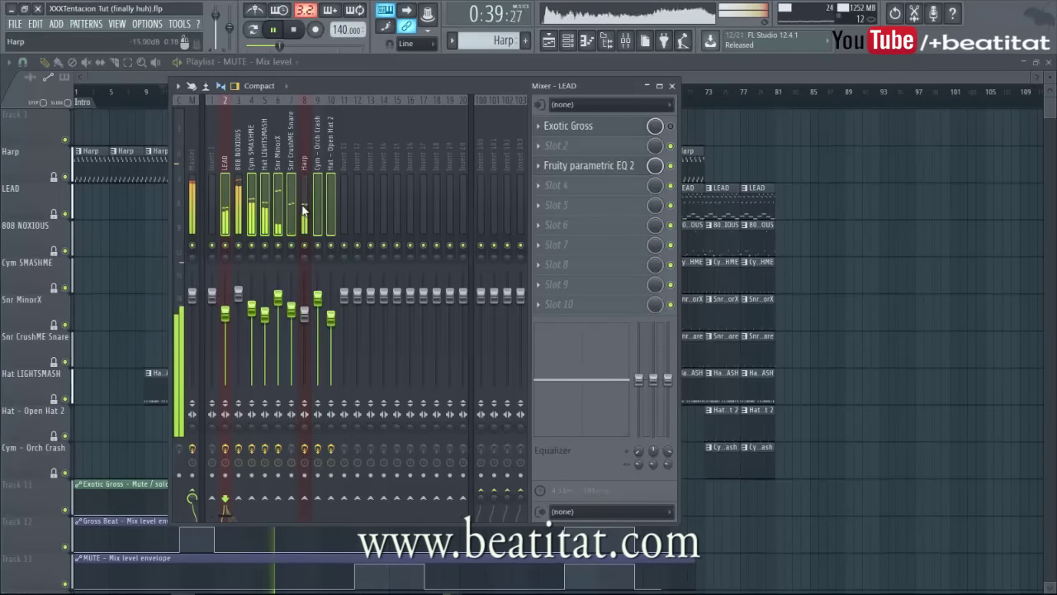
drag(264, 314, 265, 321)
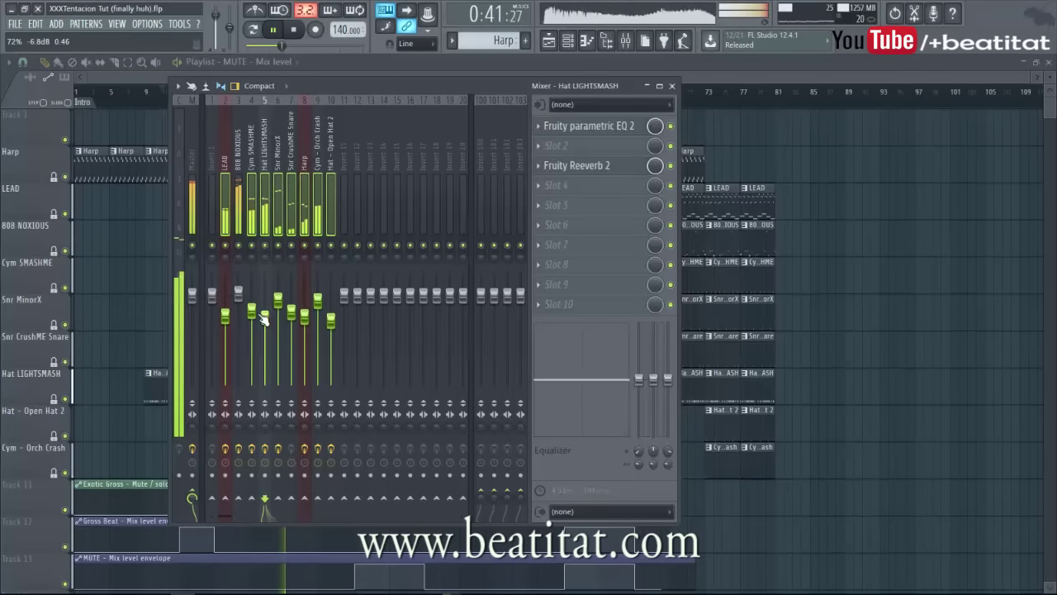
Compare individual mixer tracks during playback, raise the Hat LIGHTSMASH fader slightly and lower the 808 NOXIOUS fader slightly.
click(242, 217)
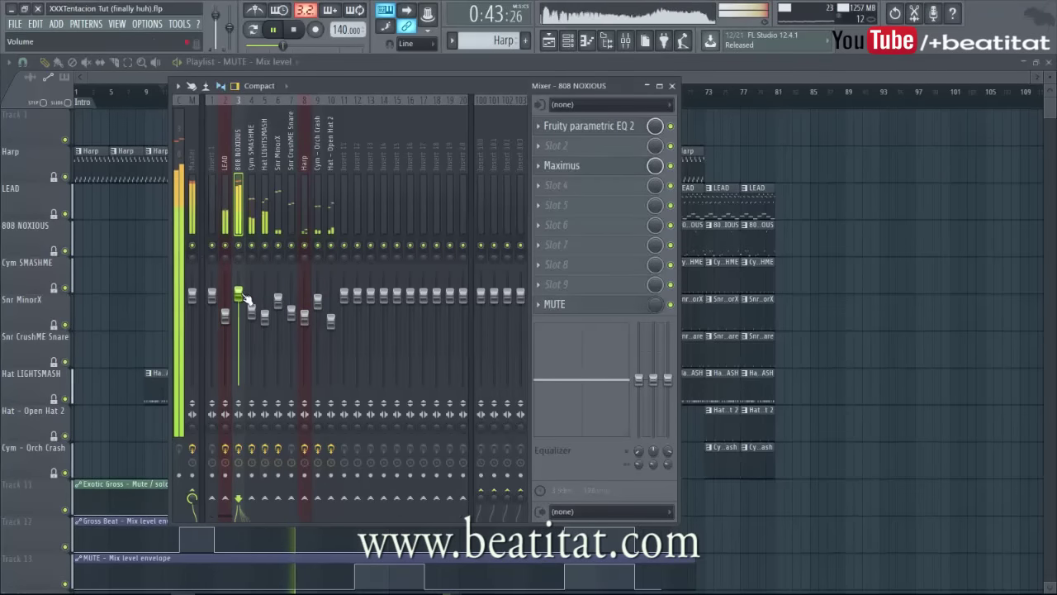
click(226, 201)
click(265, 198)
click(291, 197)
click(277, 203)
click(266, 210)
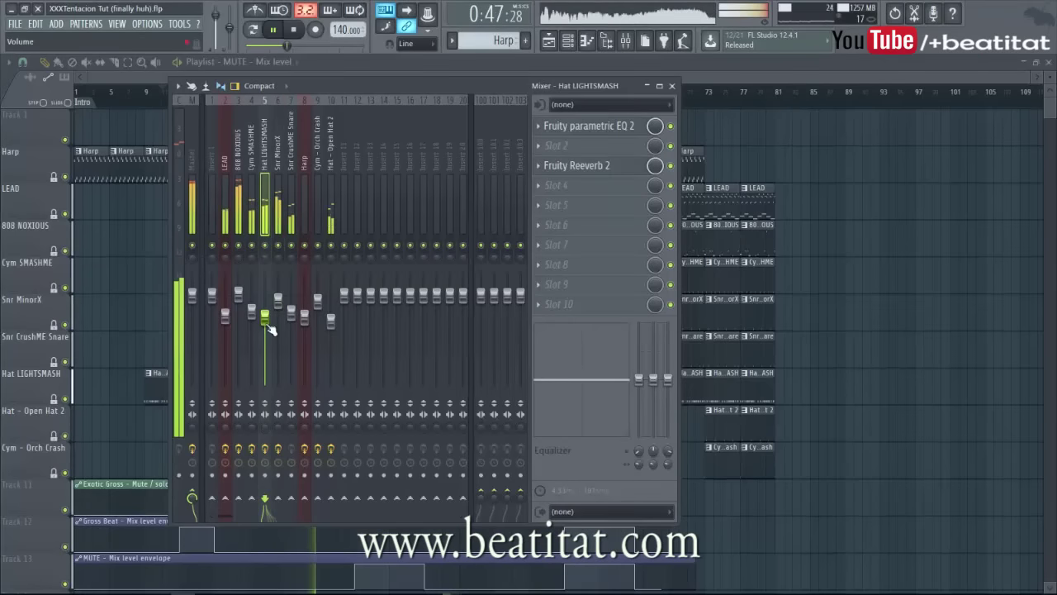
click(244, 216)
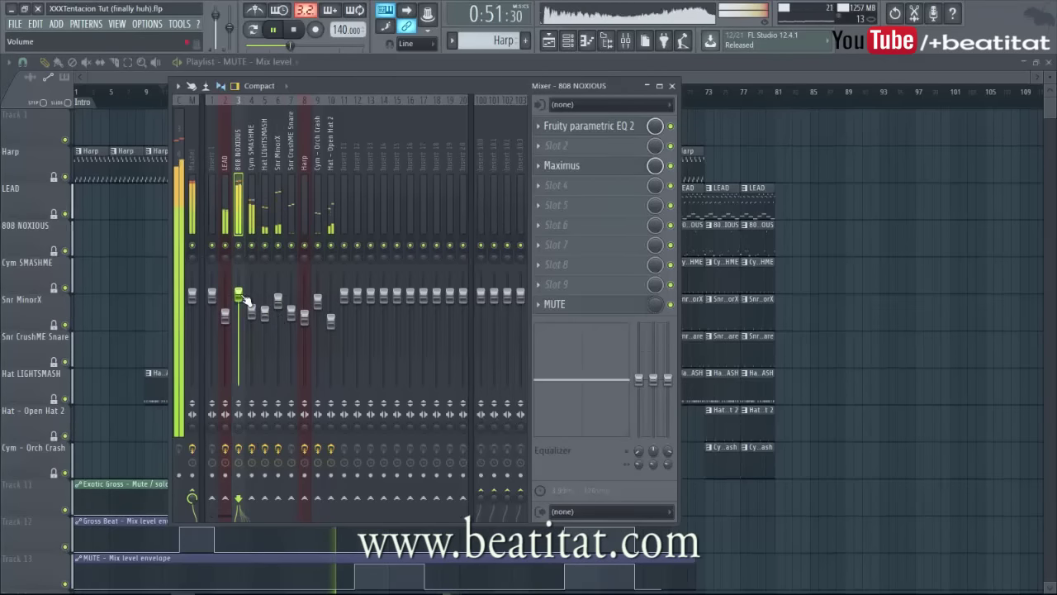
Add a second Fruity Limiter in slot 10 of the Master mixer track and close its window.
click(196, 217)
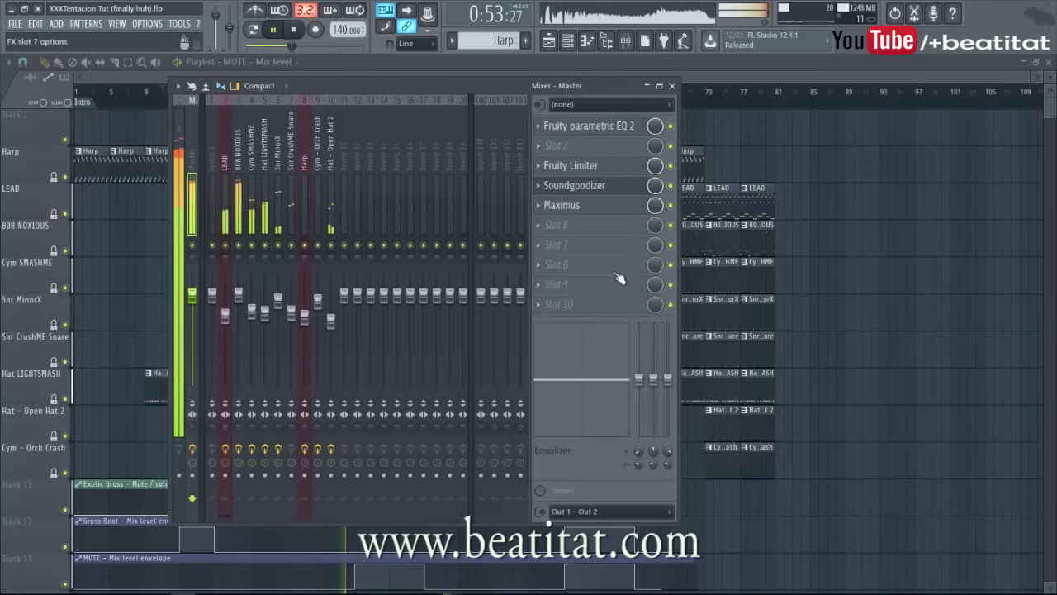
click(595, 308)
click(900, 424)
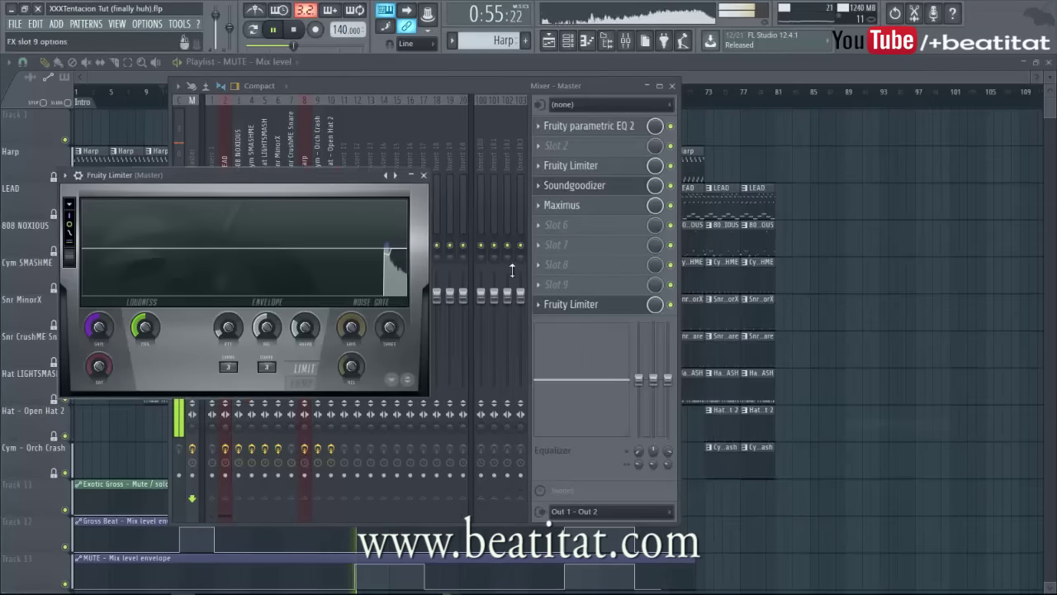
click(422, 177)
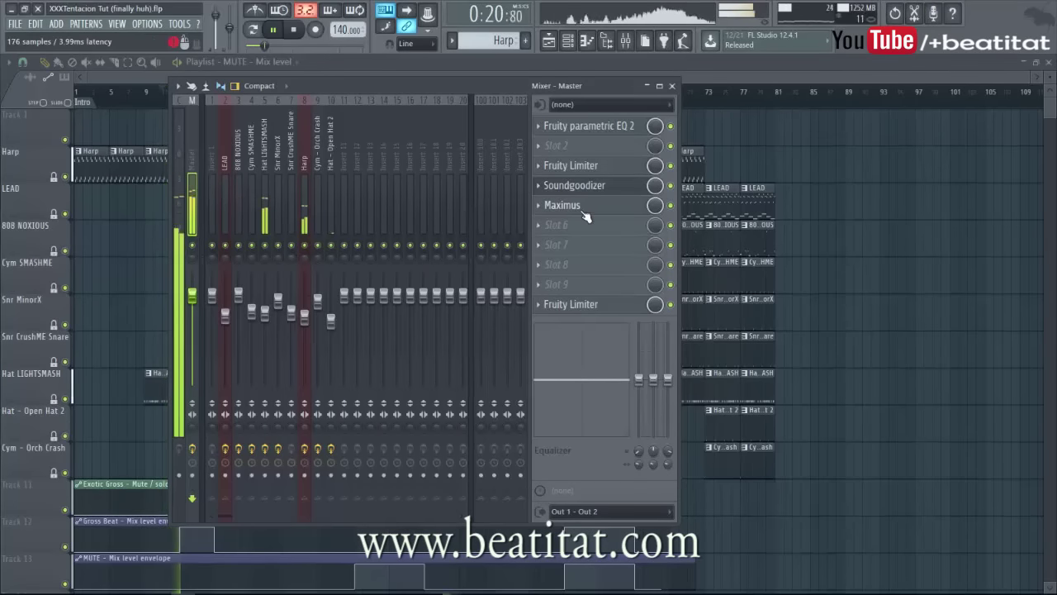
Switch the slot 10 Fruity Limiter on the Master track to compressor mode and adjust its threshold, ratio and knee while the chorus plays.
click(160, 82)
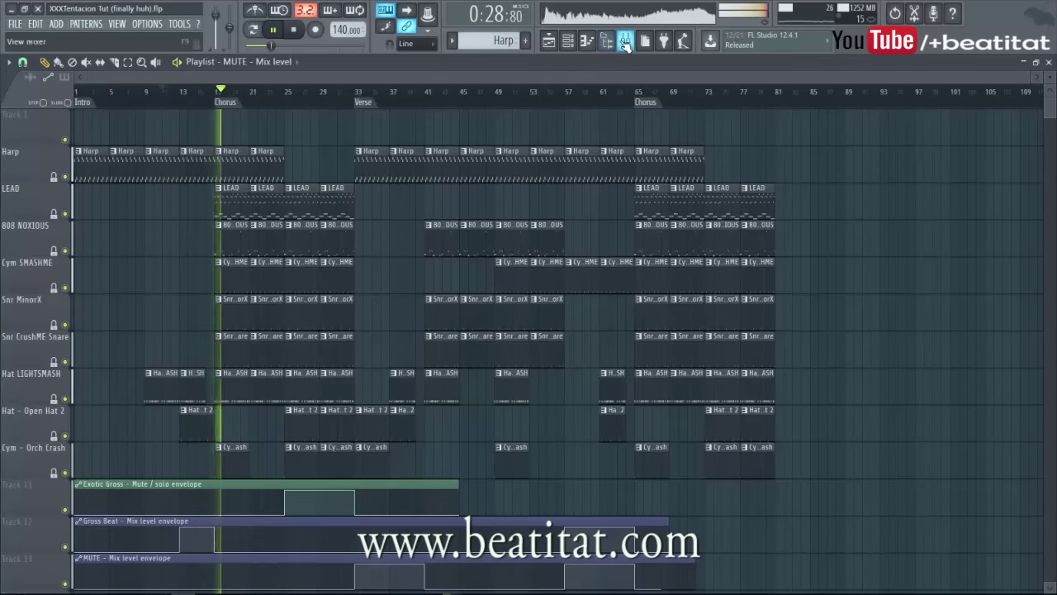
click(625, 39)
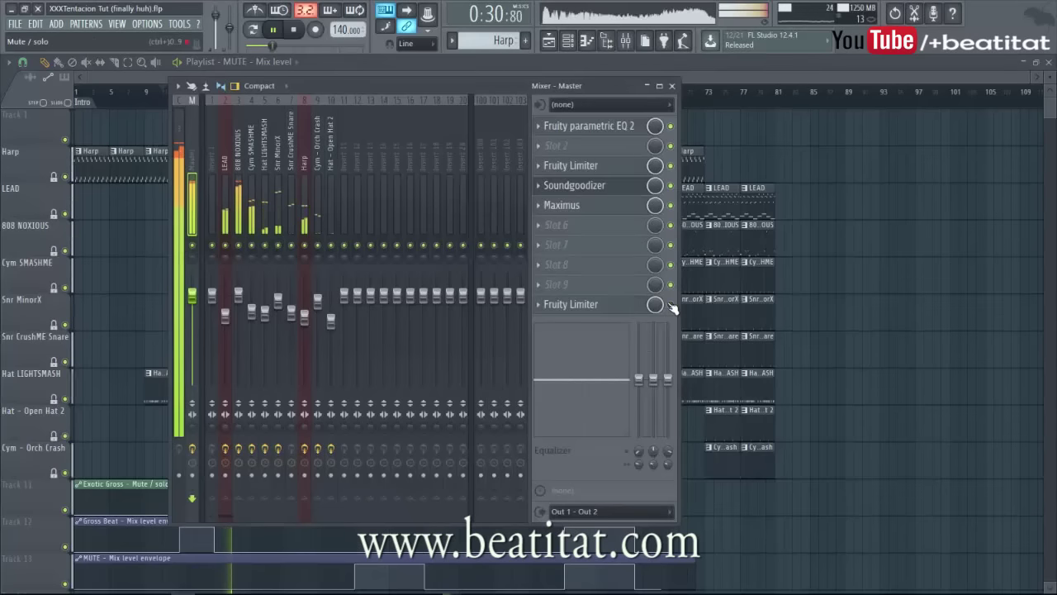
click(630, 306)
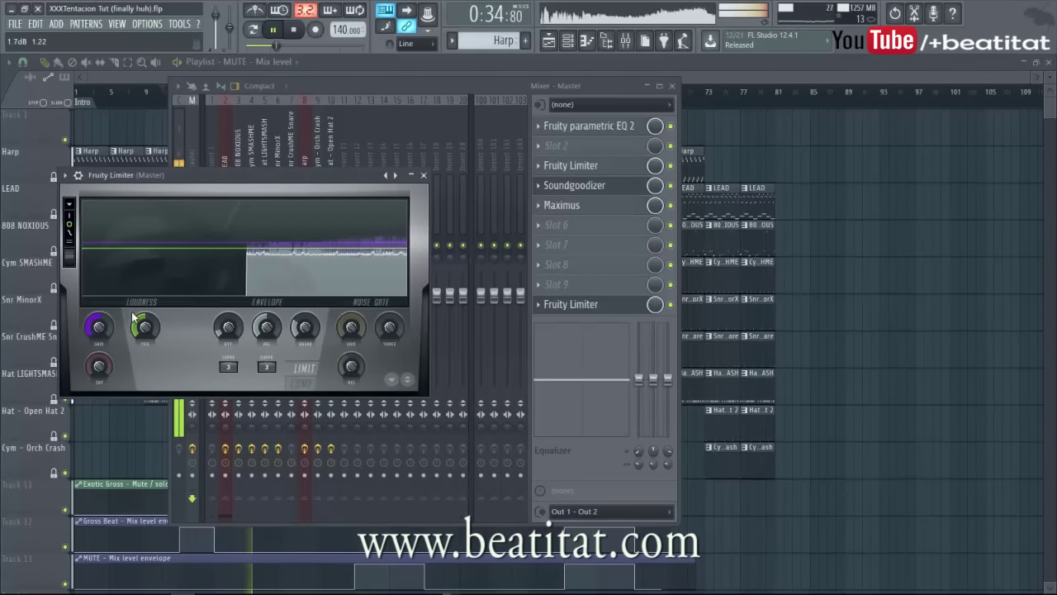
click(302, 382)
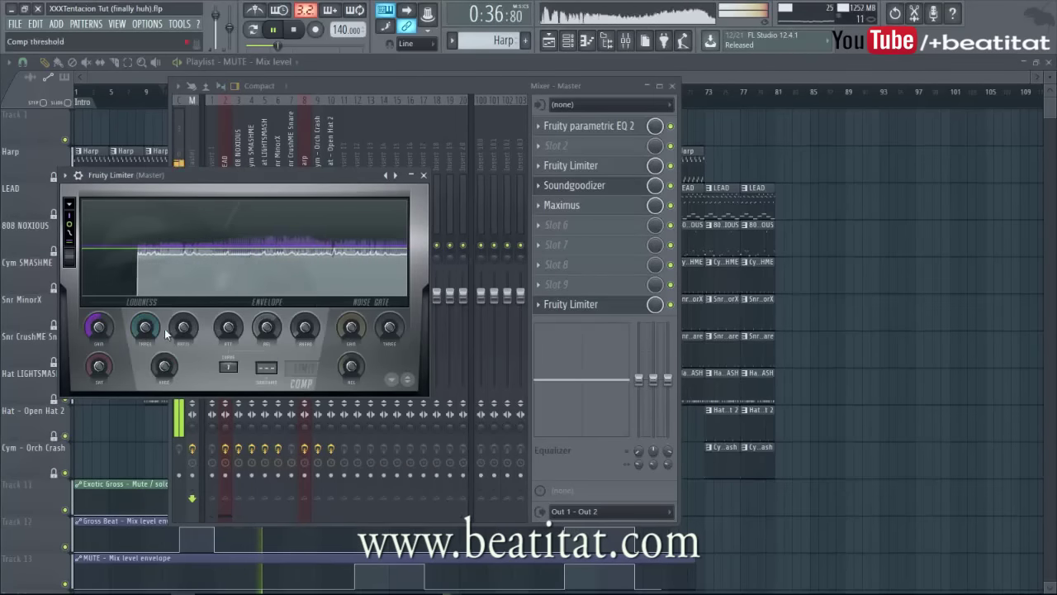
drag(150, 331, 187, 320)
drag(163, 364, 173, 347)
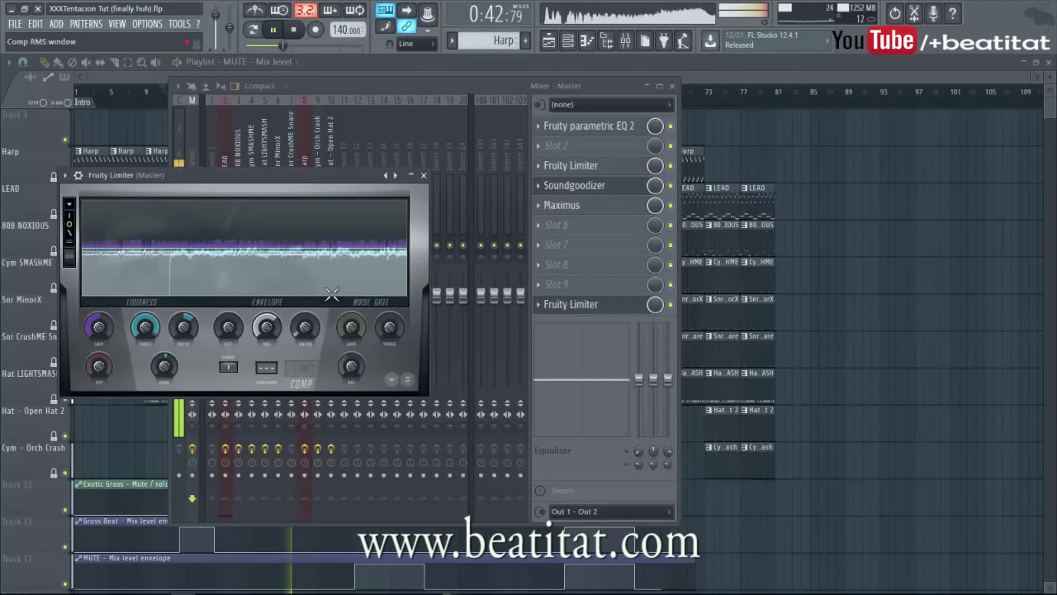
click(424, 175)
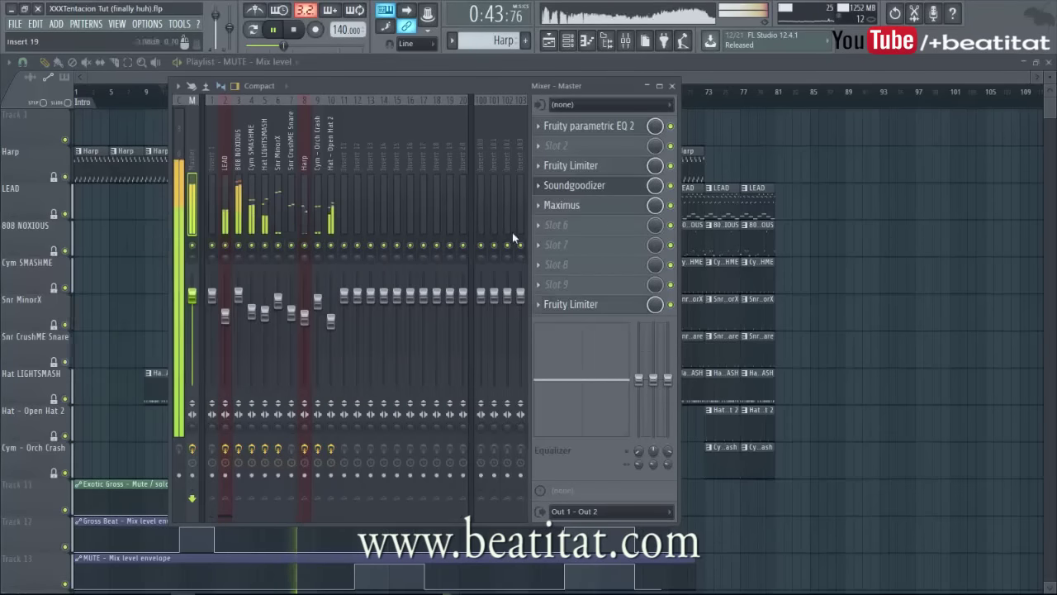
Replace the Fruity Limiter in slot 10 of the Master track with Maximus and move its window clear of the effect slots.
click(541, 308)
mouse_move(551, 305)
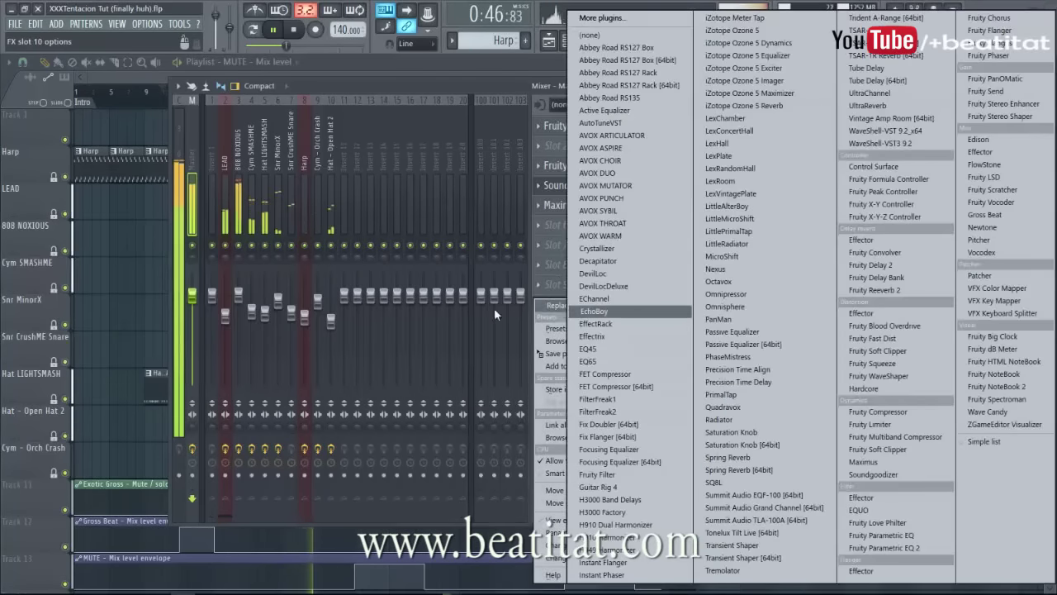
click(462, 96)
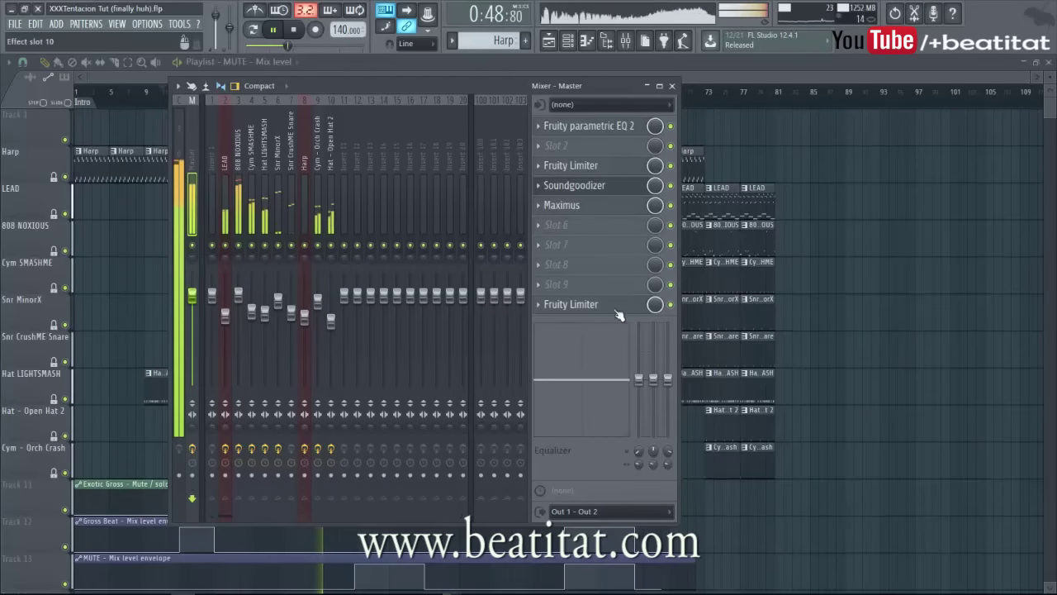
click(551, 312)
mouse_move(584, 308)
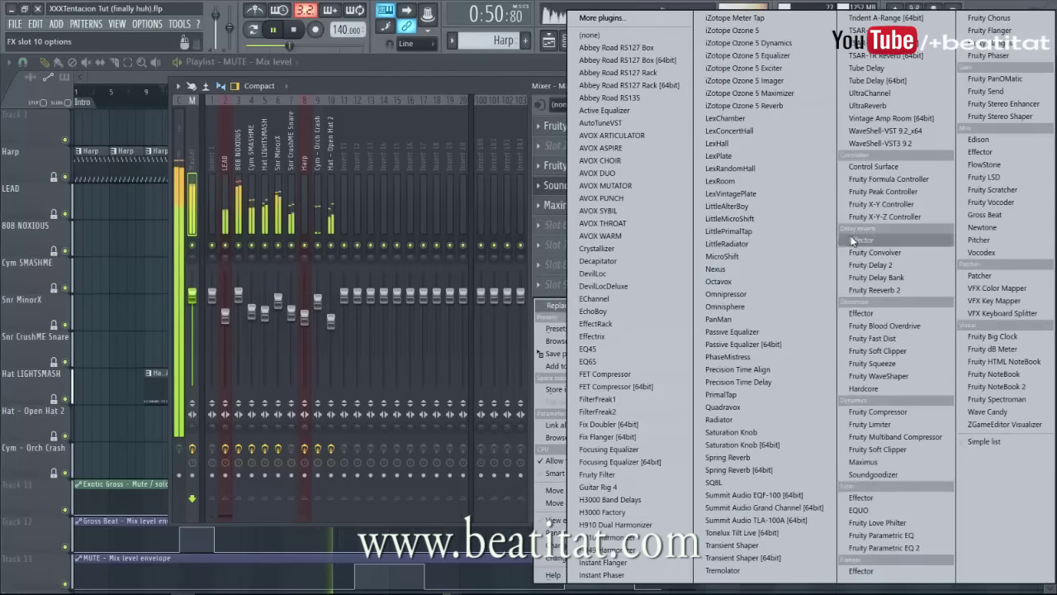
click(909, 461)
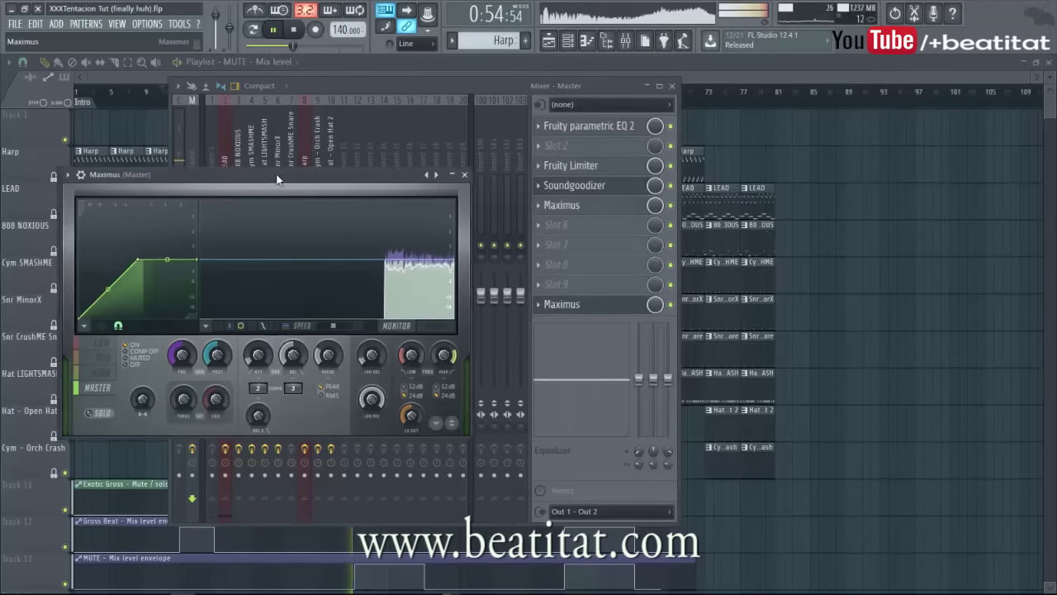
drag(274, 178, 450, 156)
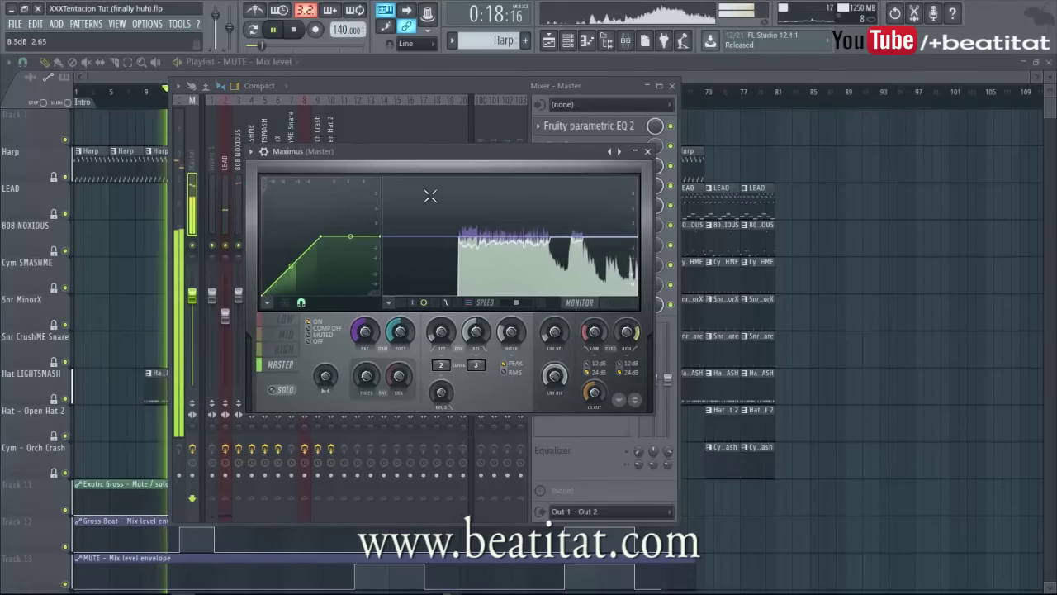
Watch the slot 10 Maximus monitor as the chorus plays, view its High band, then close the plugin.
click(132, 109)
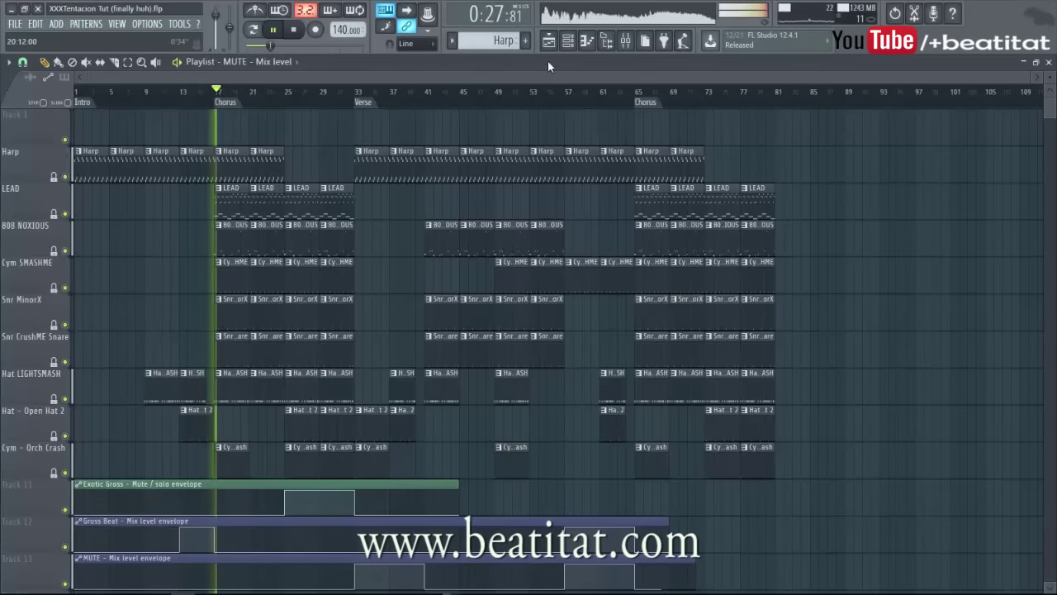
click(626, 43)
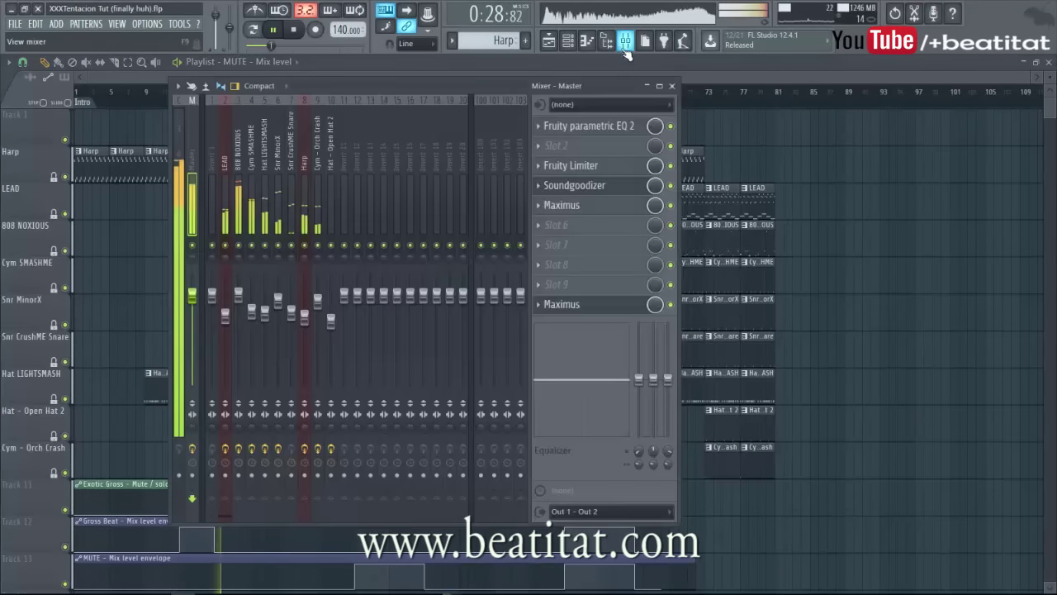
click(586, 307)
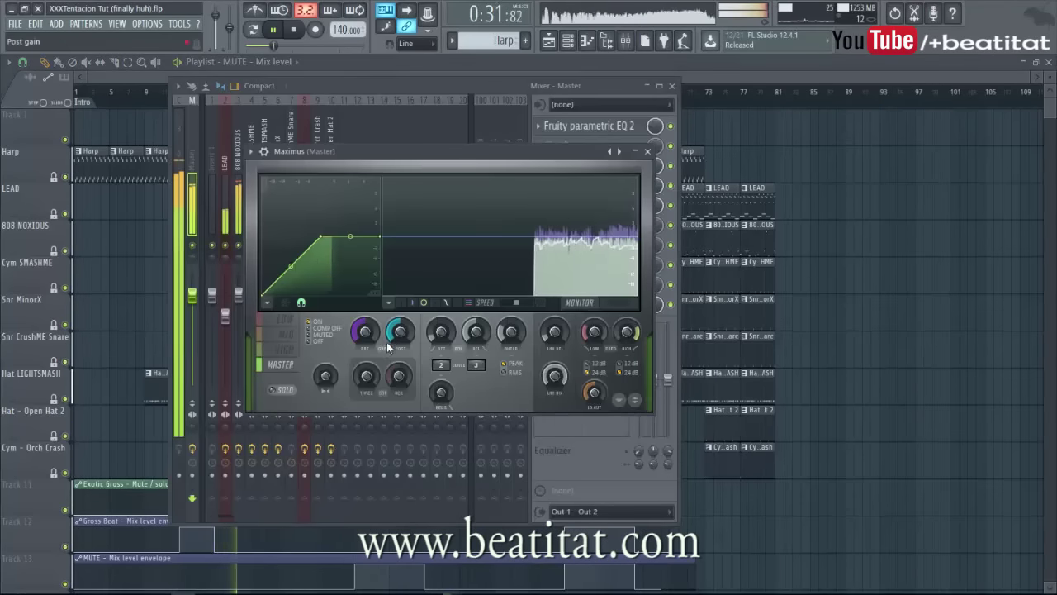
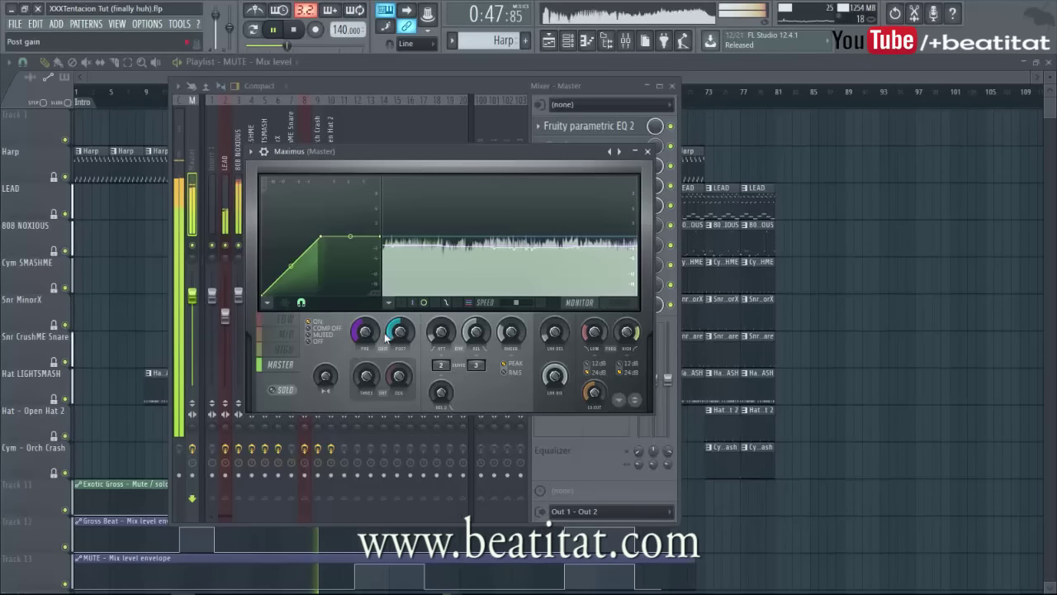
click(291, 349)
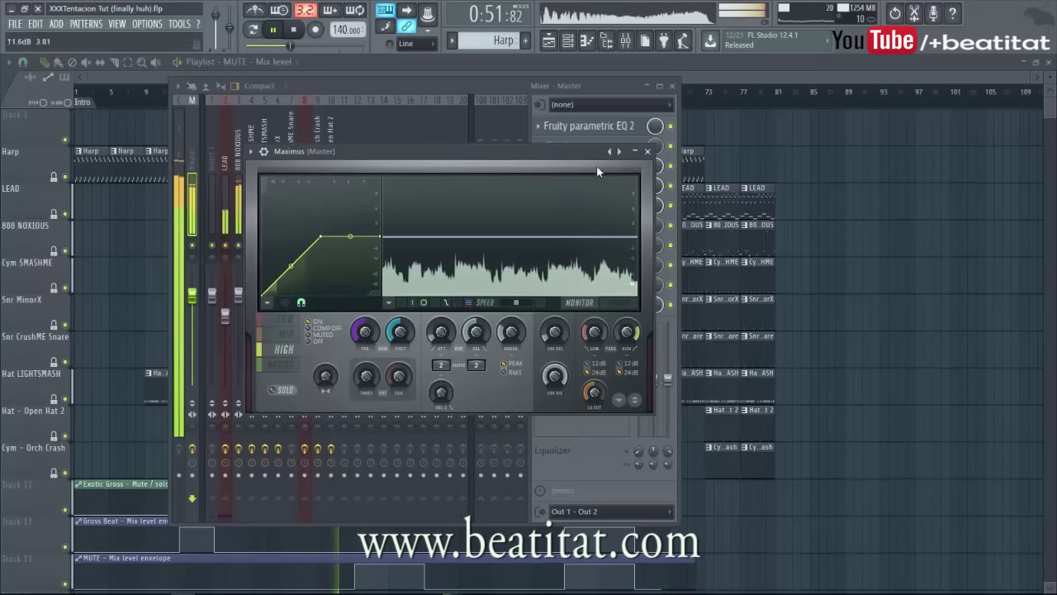
click(647, 151)
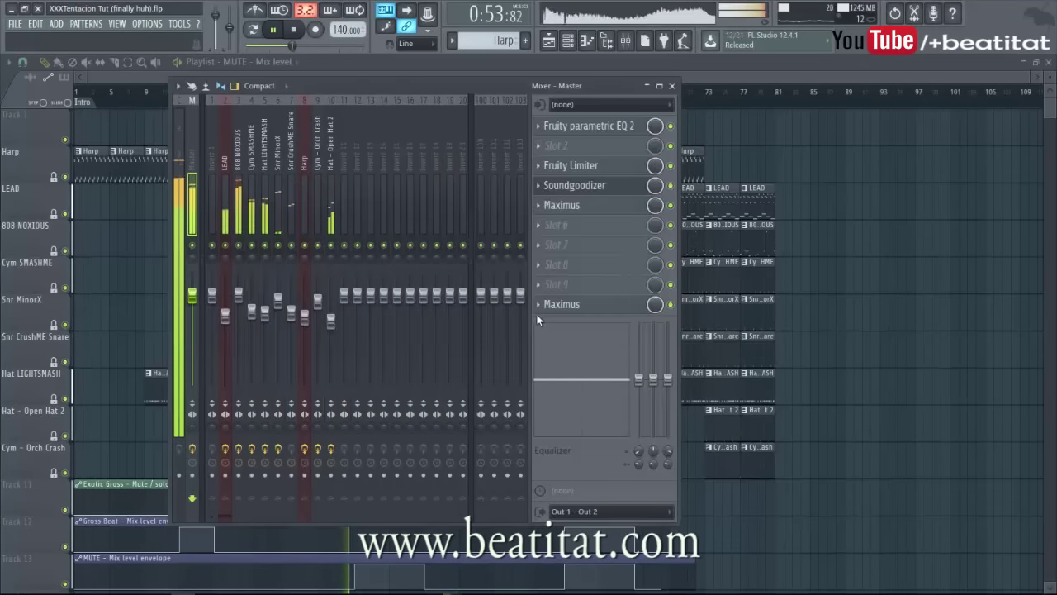
Go through the individual instrument tracks up to Hat - Open Hat 2 during playback, then close the mixer.
click(521, 299)
click(252, 199)
click(294, 198)
click(318, 194)
click(328, 203)
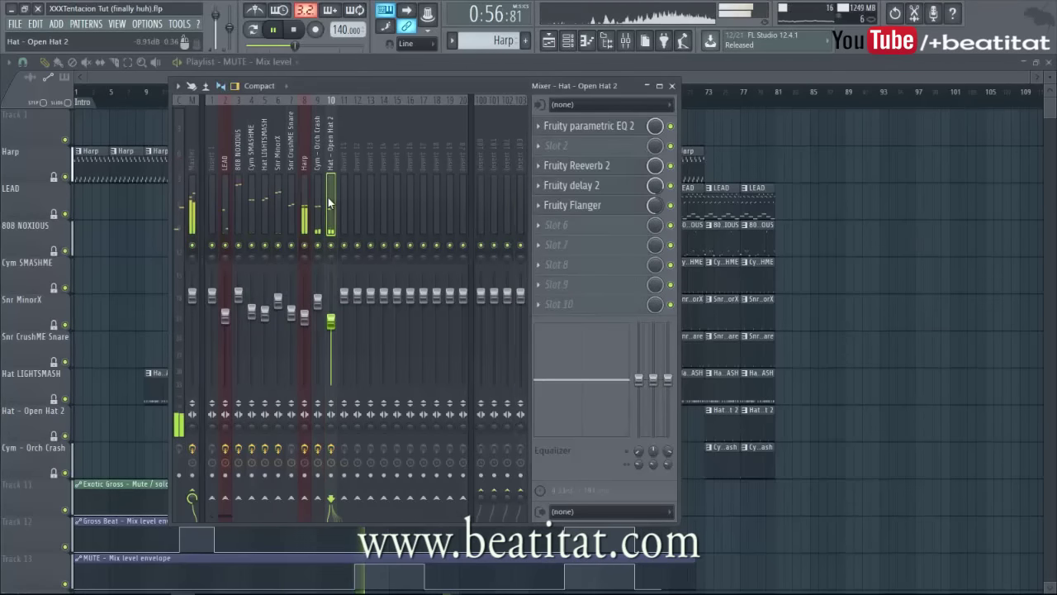
click(671, 86)
Listen to the verse from bars 41, 49 and 57 in turn, then stop playback.
click(431, 93)
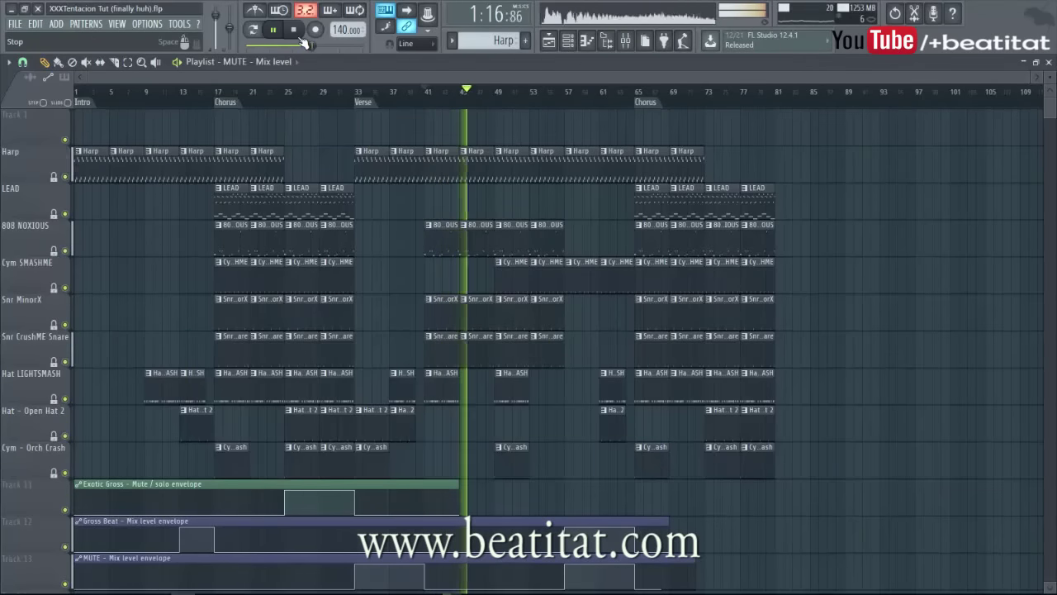
click(494, 85)
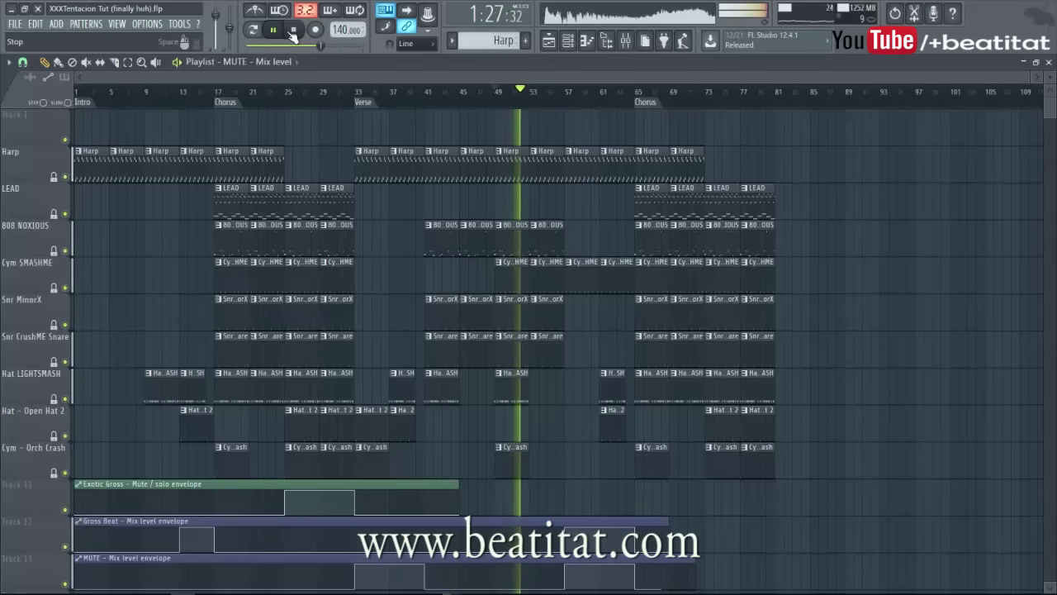
click(567, 89)
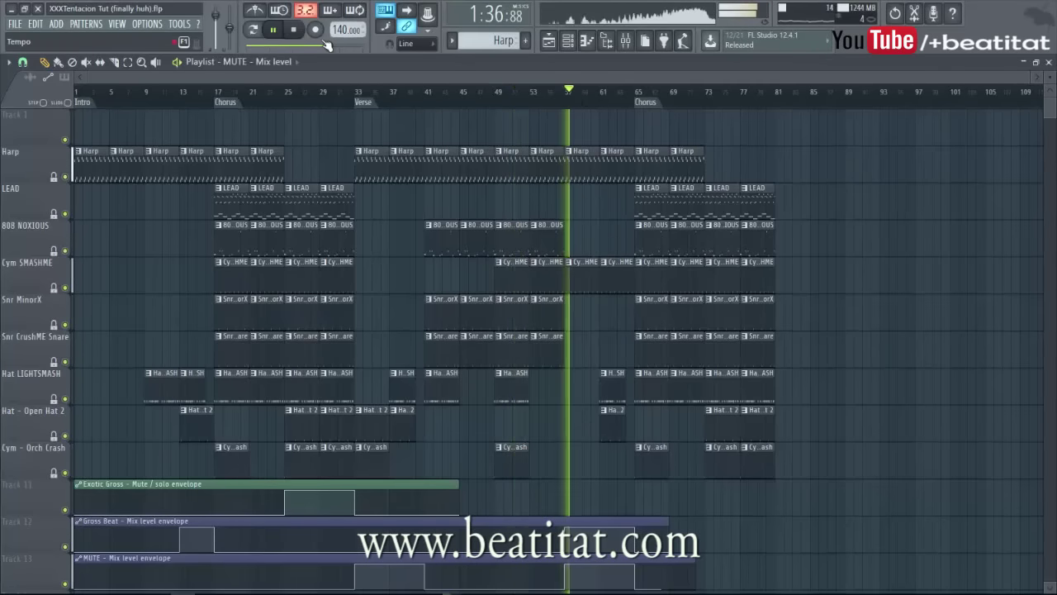
click(300, 34)
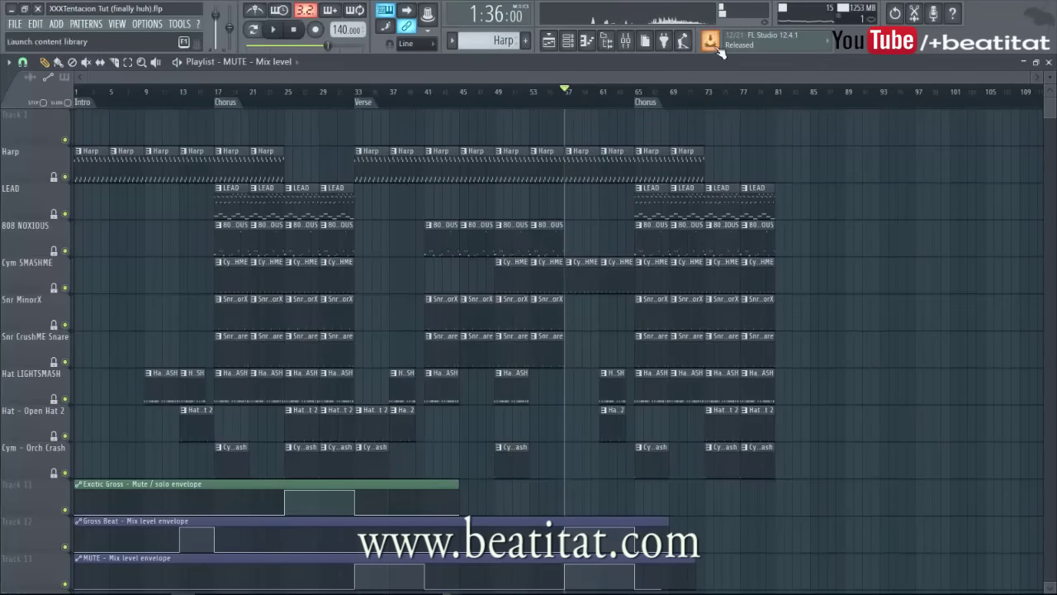
Review the Master track's Fruity parametric EQ 2 and bypass its Fruity Limiter, Soundgoodizer and both Maximus effects, then close the mixer.
click(626, 40)
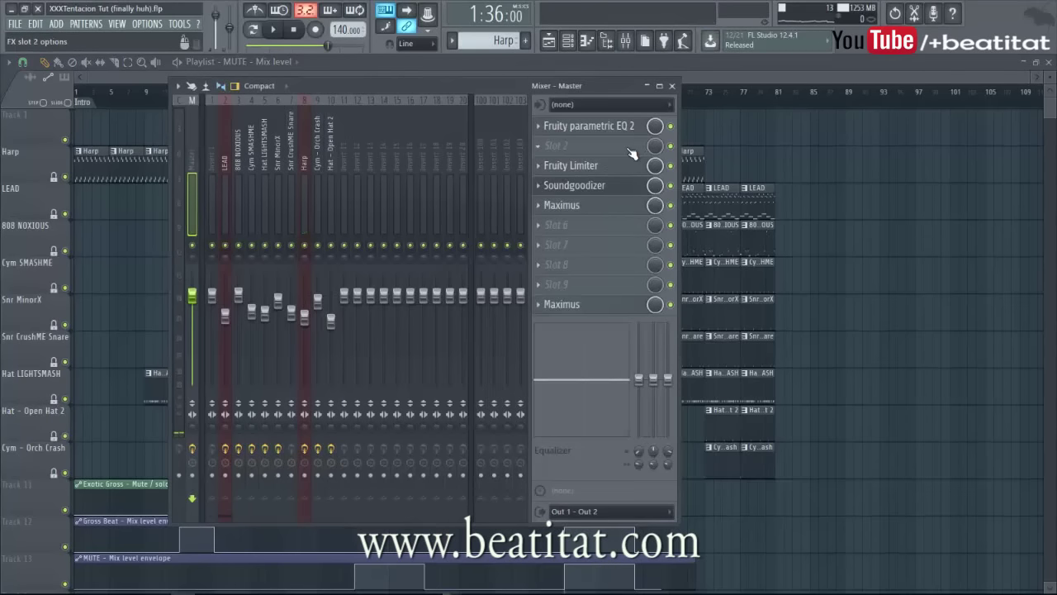
click(624, 135)
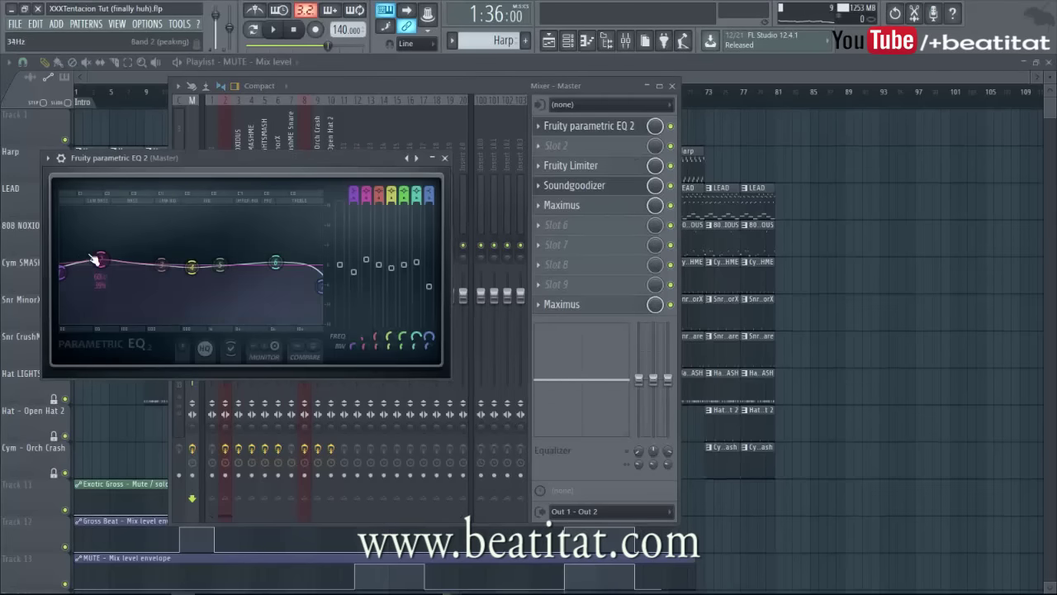
click(446, 158)
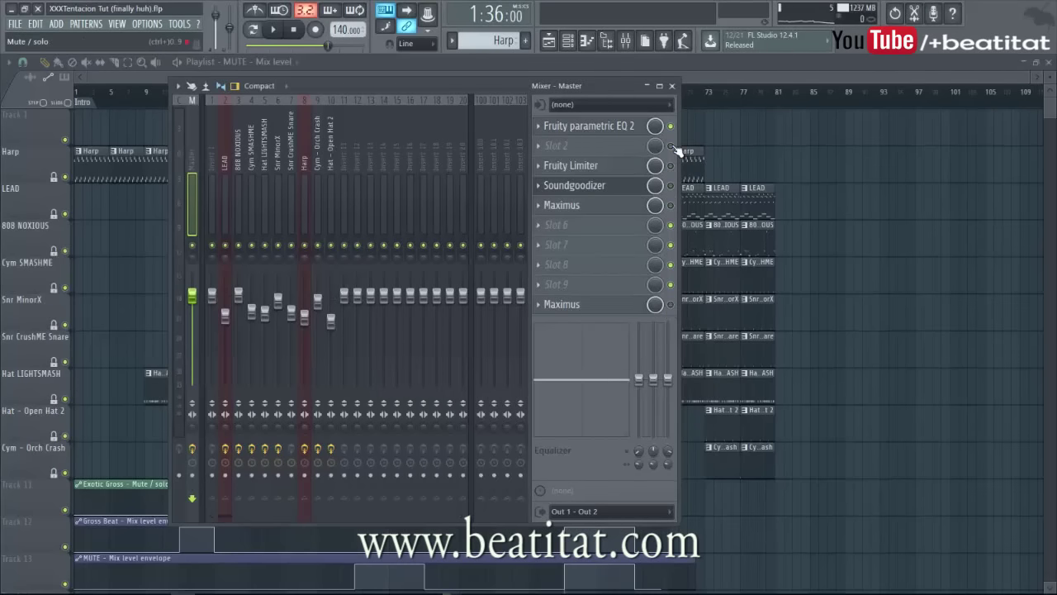
click(672, 86)
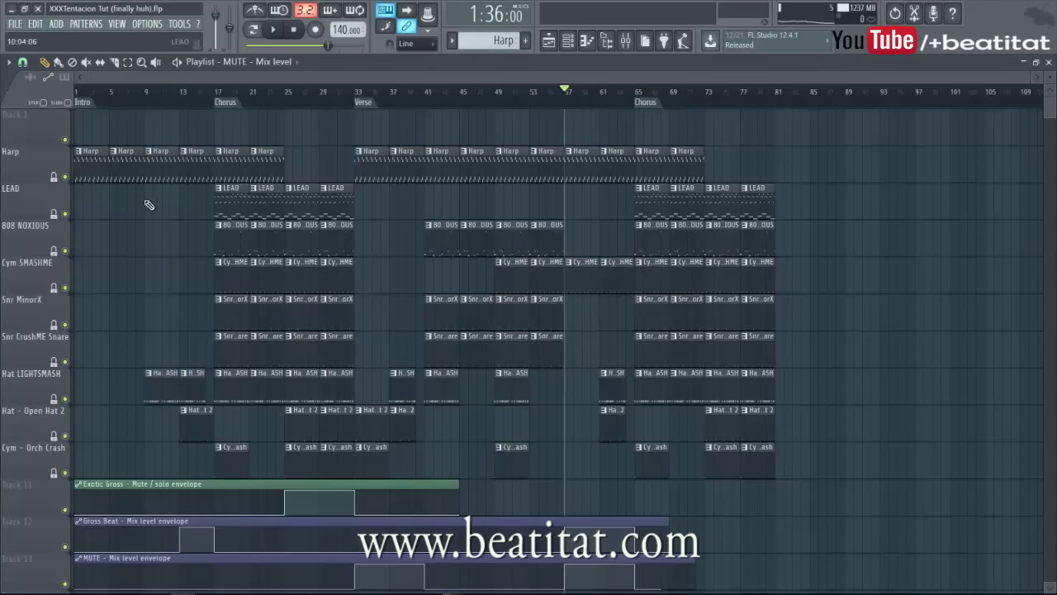
Insert a playlist track above Cym SMASHME, fill it with clips of a new Kick pattern matching the 808 NOXIOUS sections, and lock it to content.
right_click(16, 255)
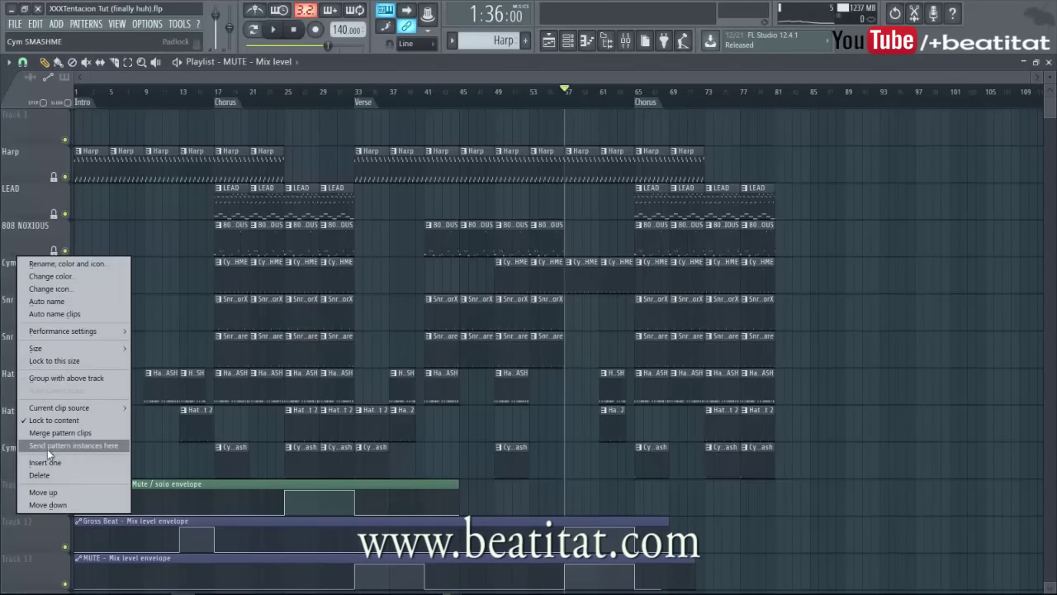
click(45, 463)
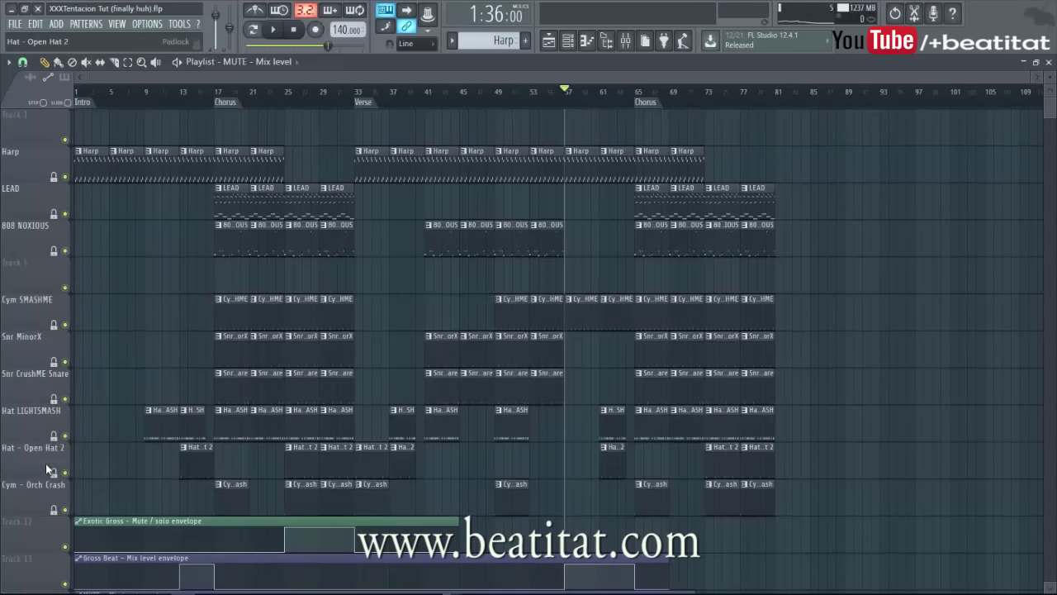
click(533, 47)
text(Kick)
key(Return)
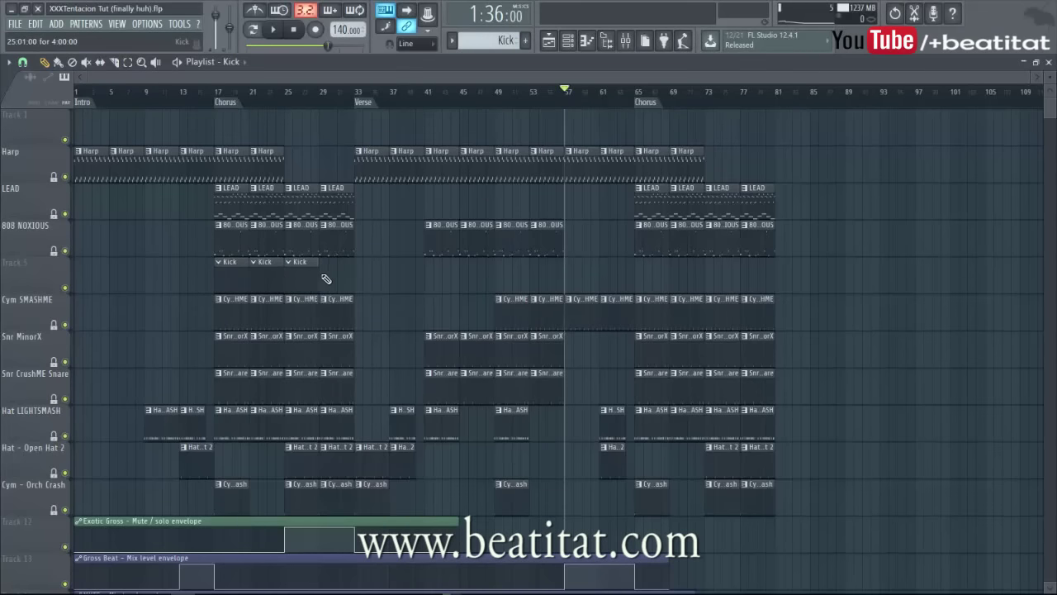
right_click(23, 259)
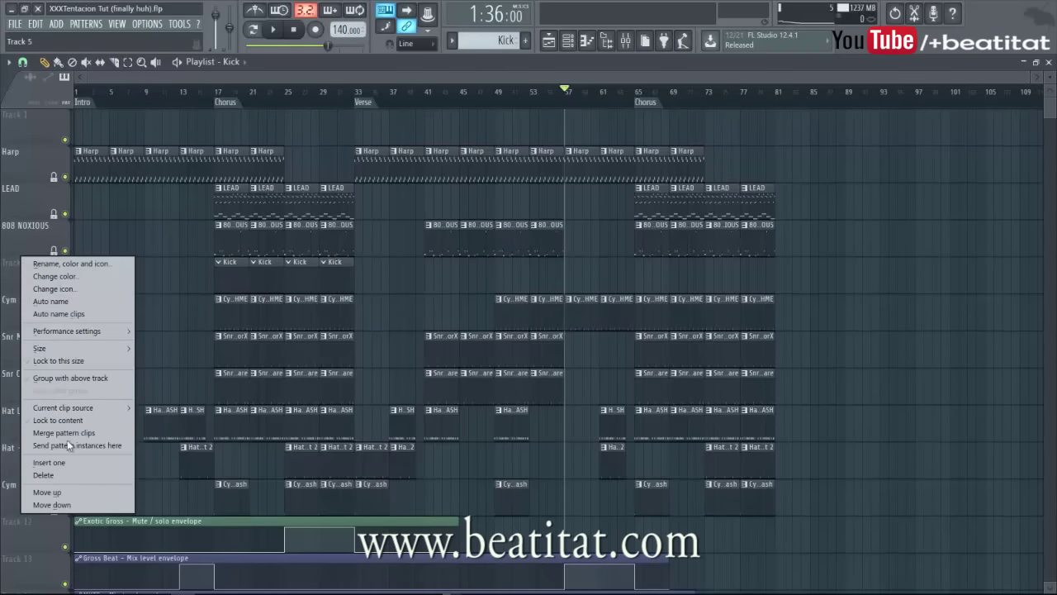
click(83, 422)
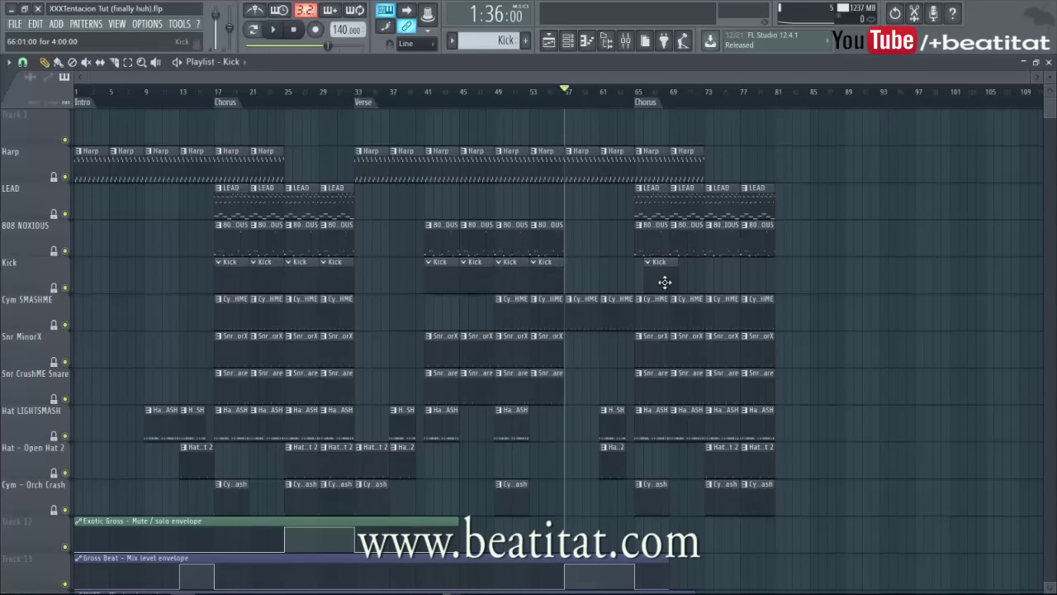
Browse the sample library to the Kicks folder of the (FREE DEMO) AT XXX TATION Drum Kit.
key(F6)
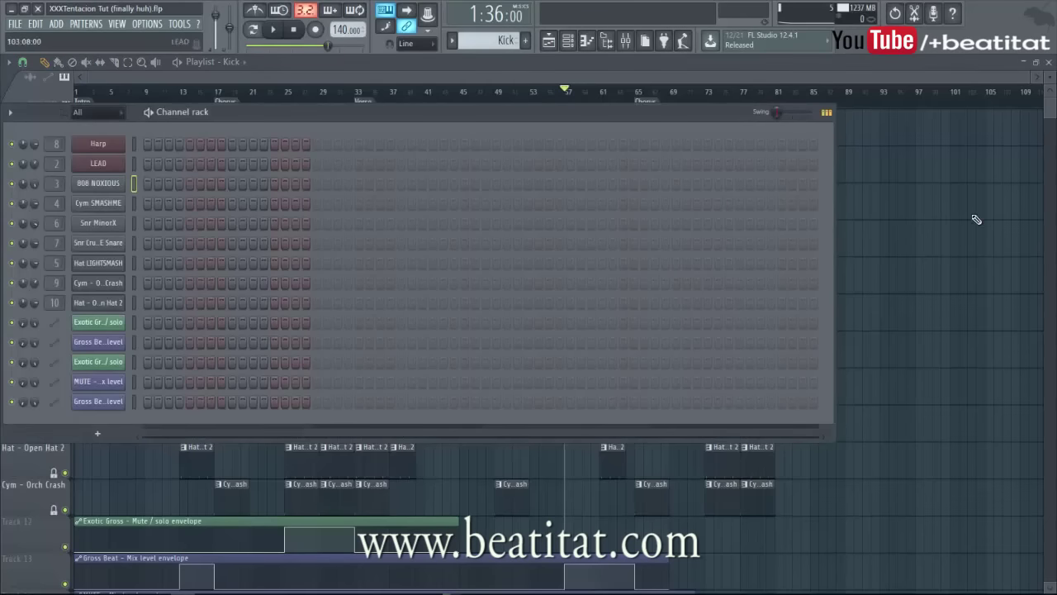
key(F6)
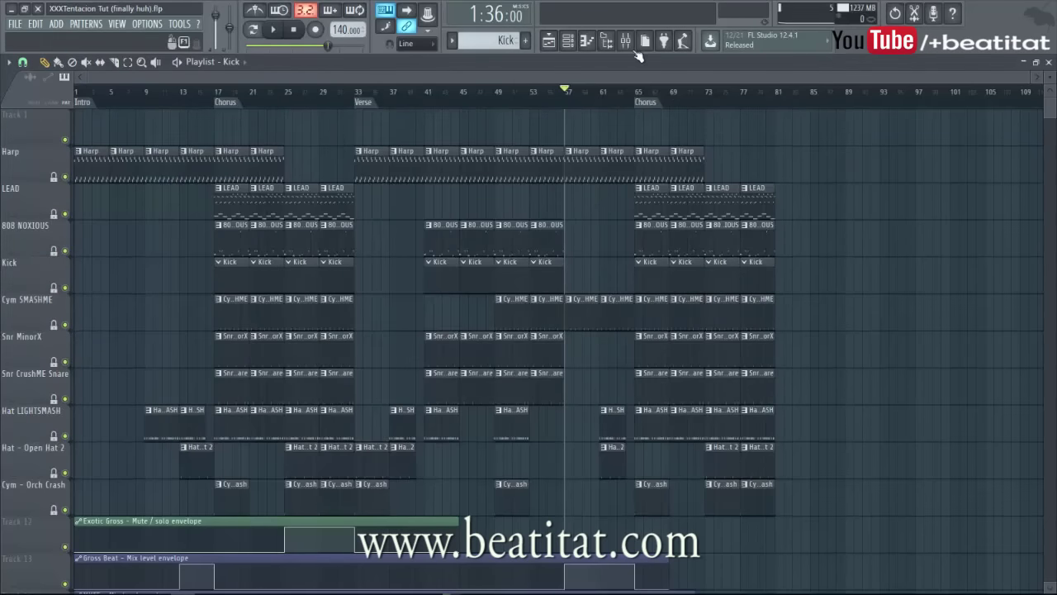
click(612, 45)
click(56, 269)
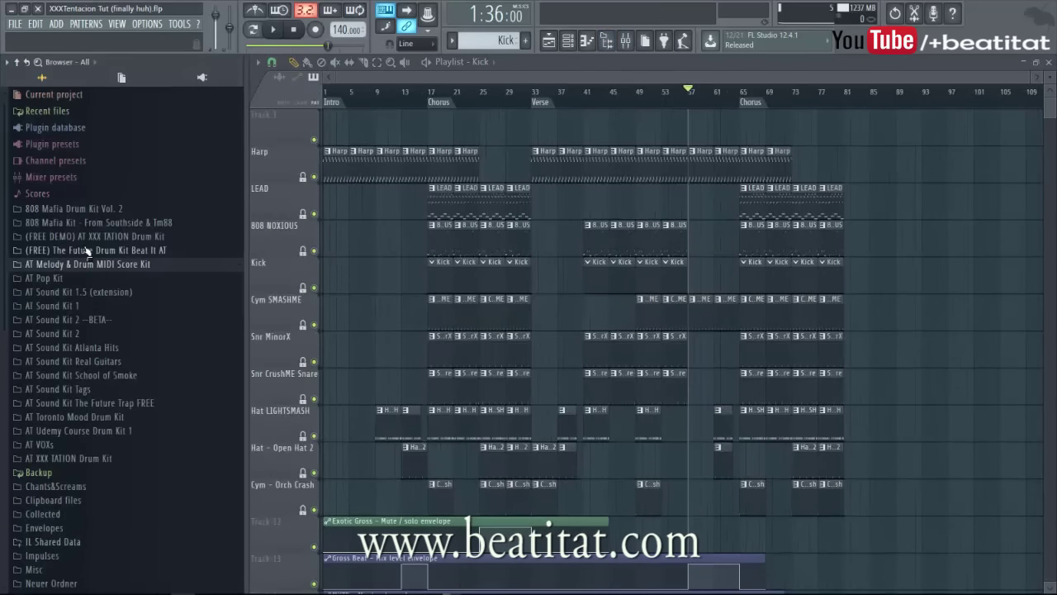
click(97, 237)
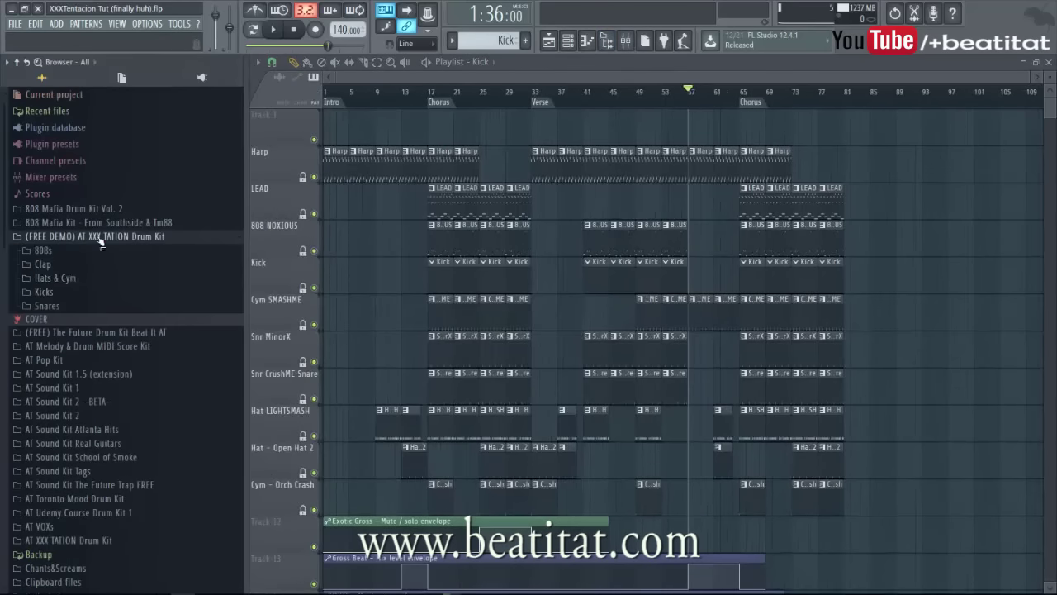
click(46, 292)
Audition Kck X25 Slam against Kck XXX and add Kck XXX as a new channel below Cym - Orch Crash.
click(76, 430)
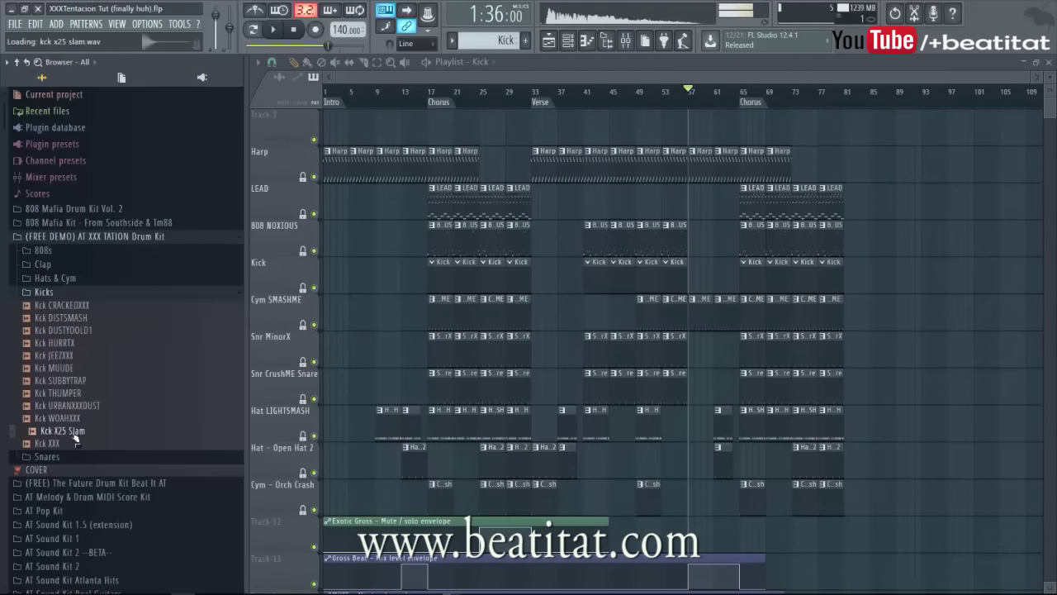
click(76, 443)
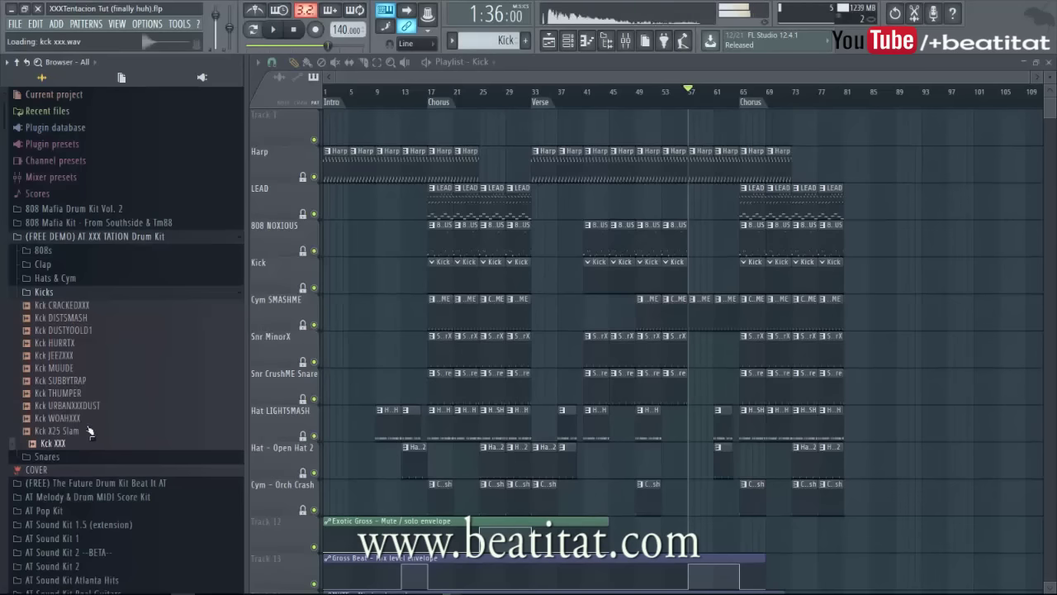
click(92, 430)
click(76, 443)
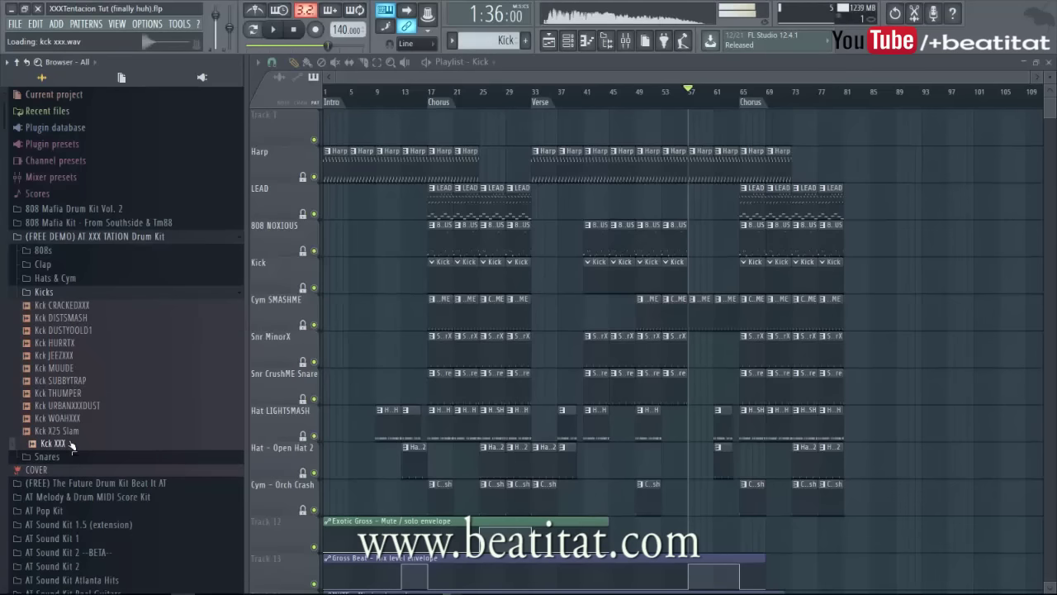
key(F6)
drag(85, 453, 394, 301)
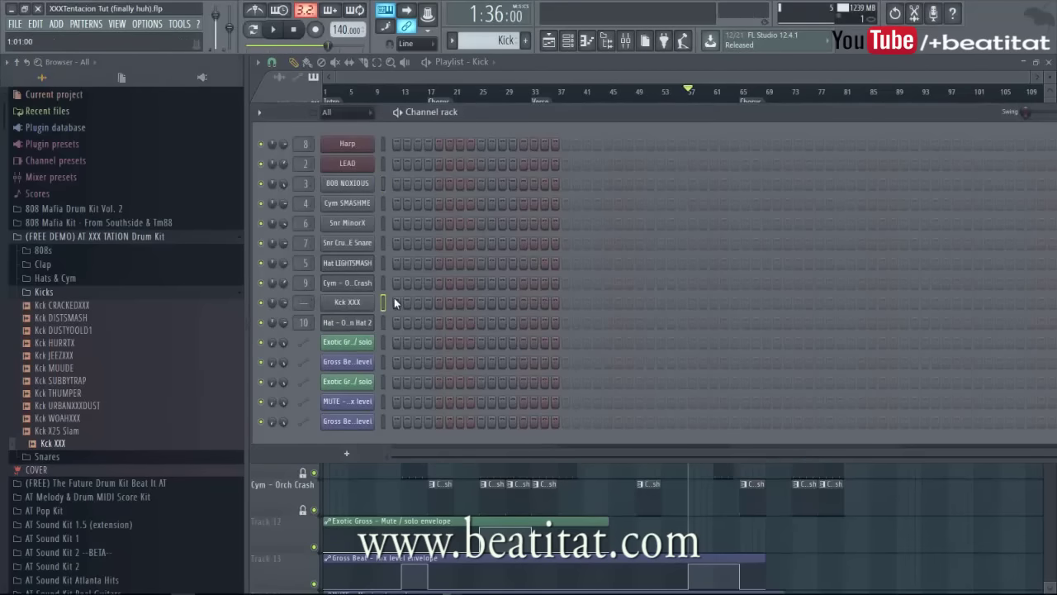
Copy all notes of the 808 NOXIOUS pattern from its piano roll and return to the playlist.
click(497, 63)
click(489, 275)
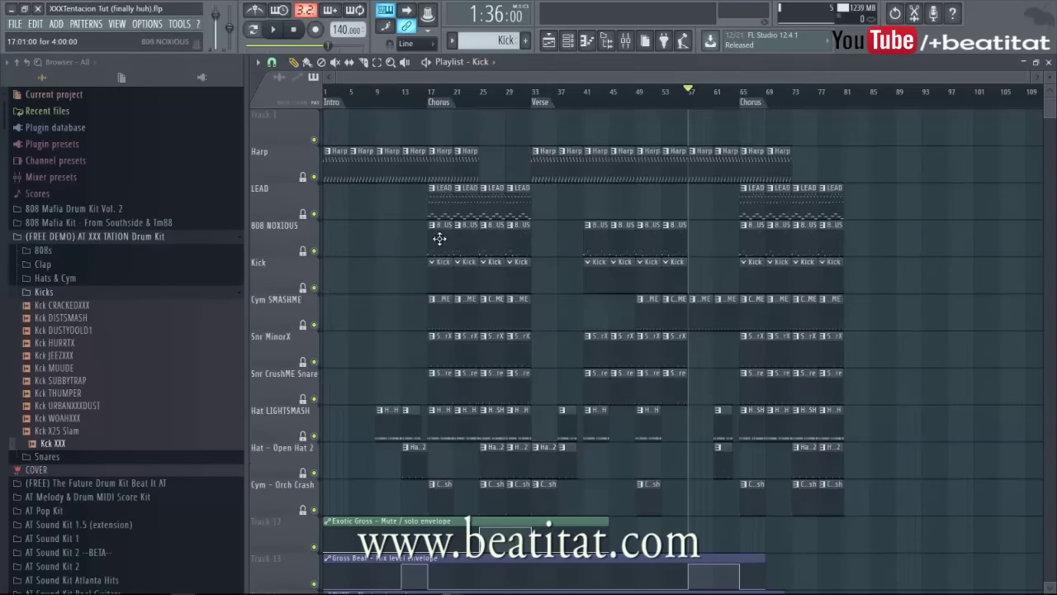
double_click(439, 238)
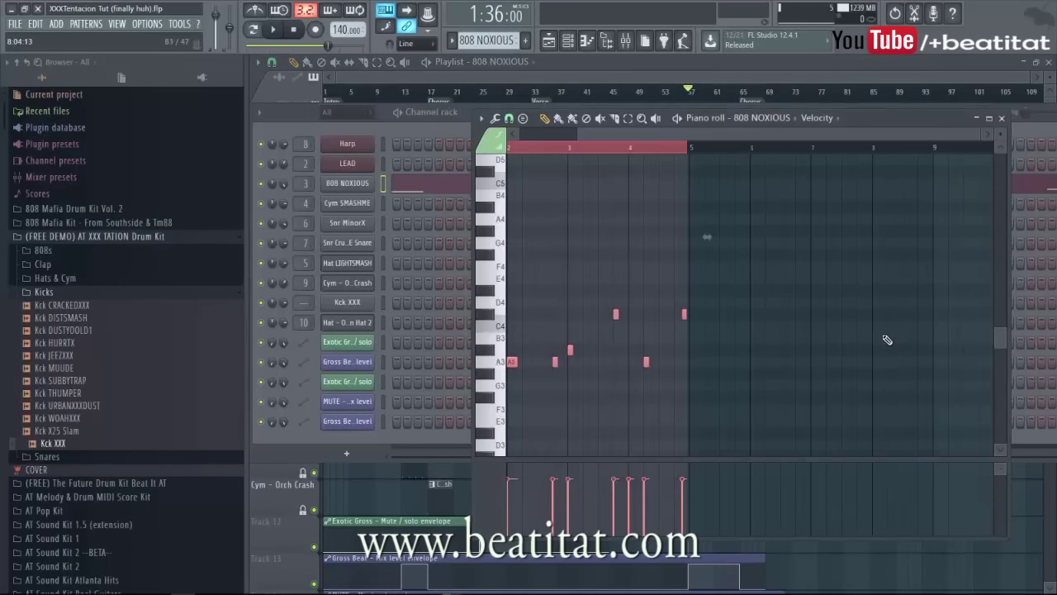
click(377, 492)
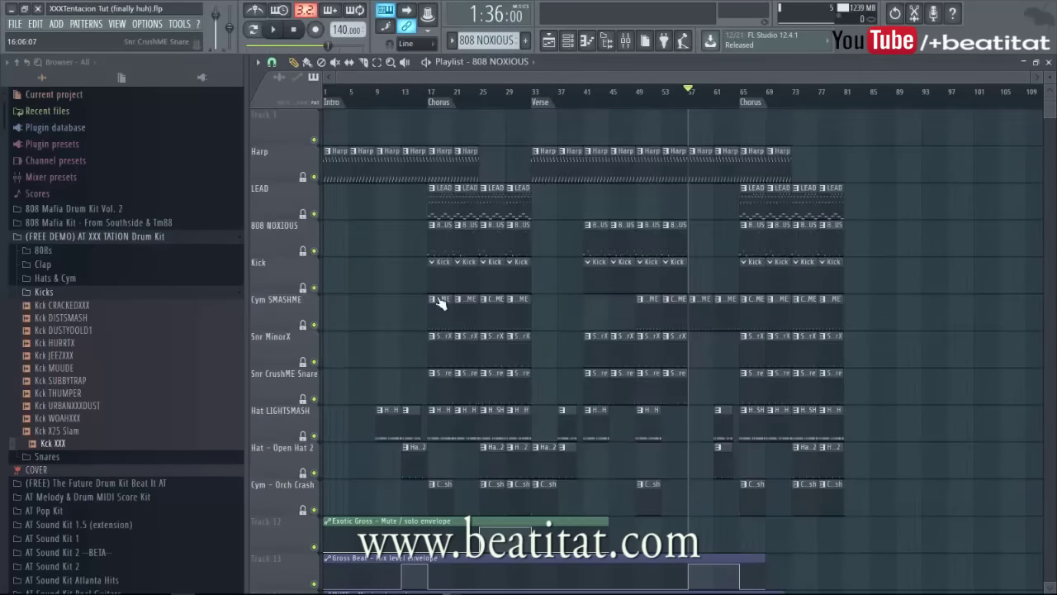
Switch to the Kick pattern and route the Kck XXX channel to mixer track 11.
double_click(441, 270)
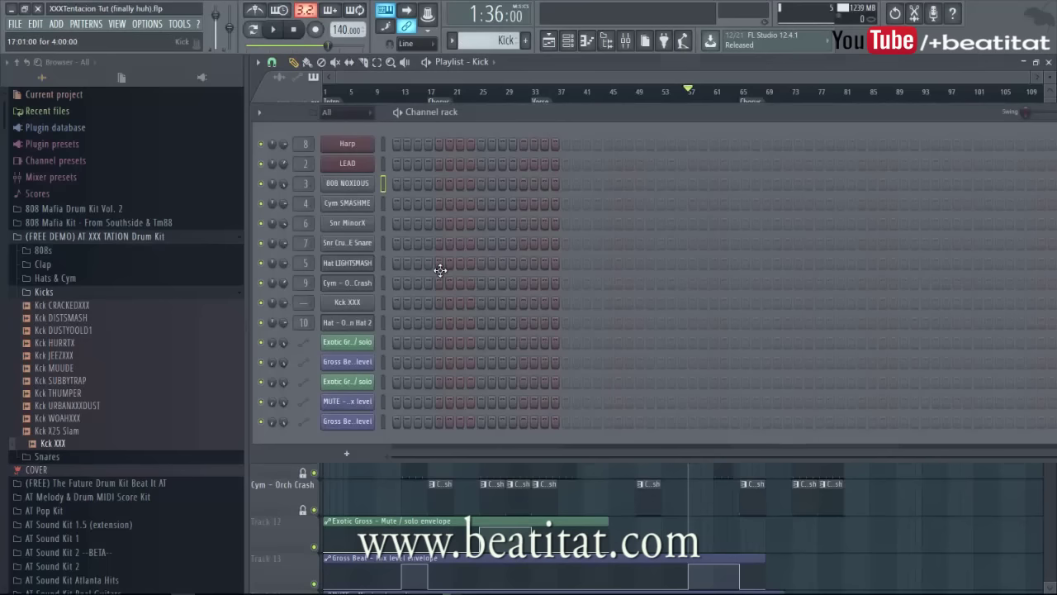
right_click(362, 302)
click(354, 302)
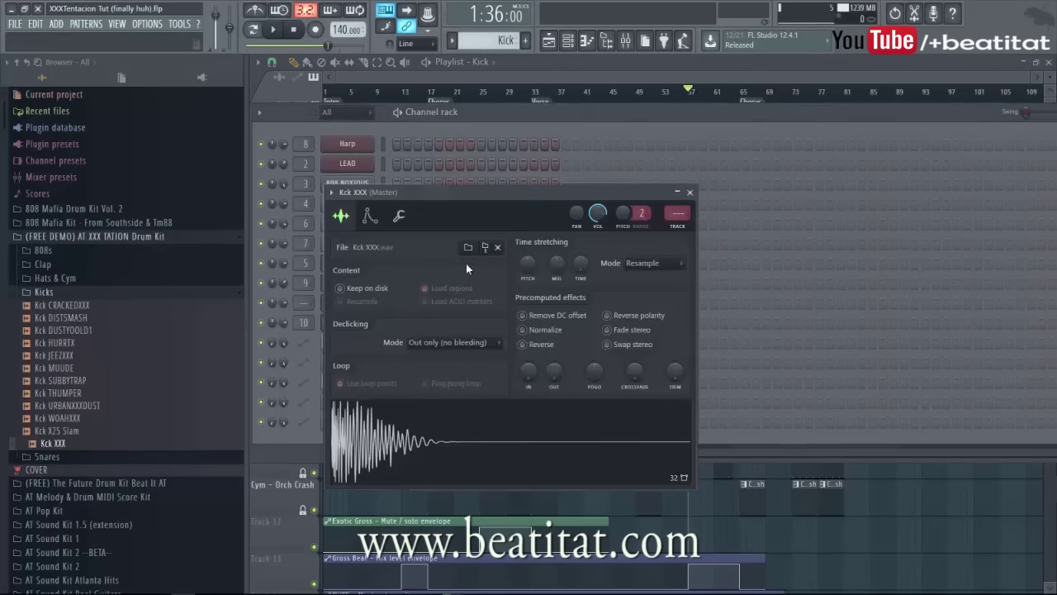
click(686, 228)
click(394, 147)
Paste the copied 808 NOXIOUS notes into the piano roll of the Kck XXX channel.
right_click(384, 299)
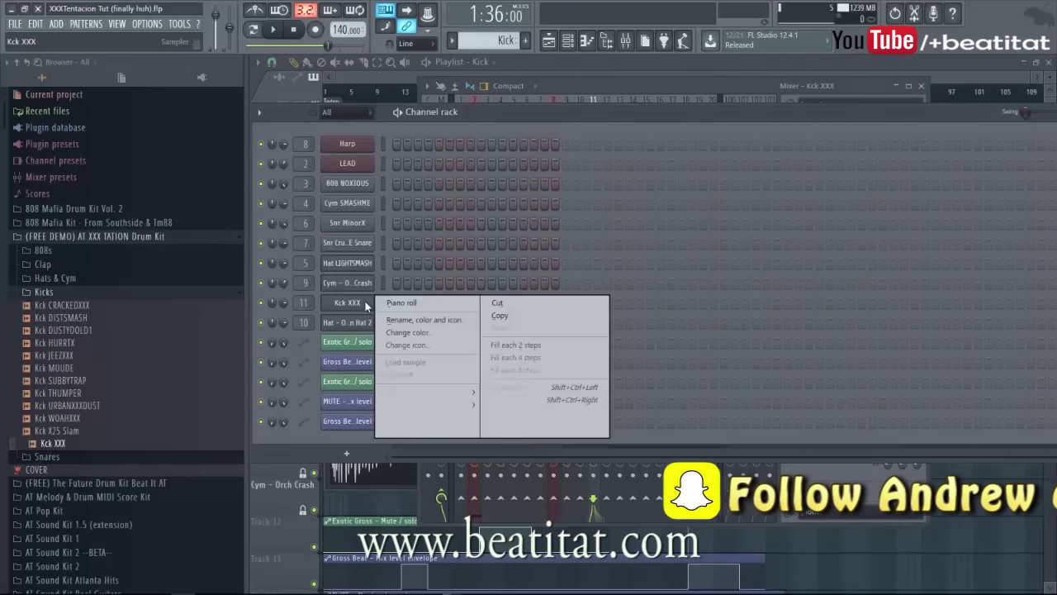
click(386, 303)
ctrl+right_click(605, 198)
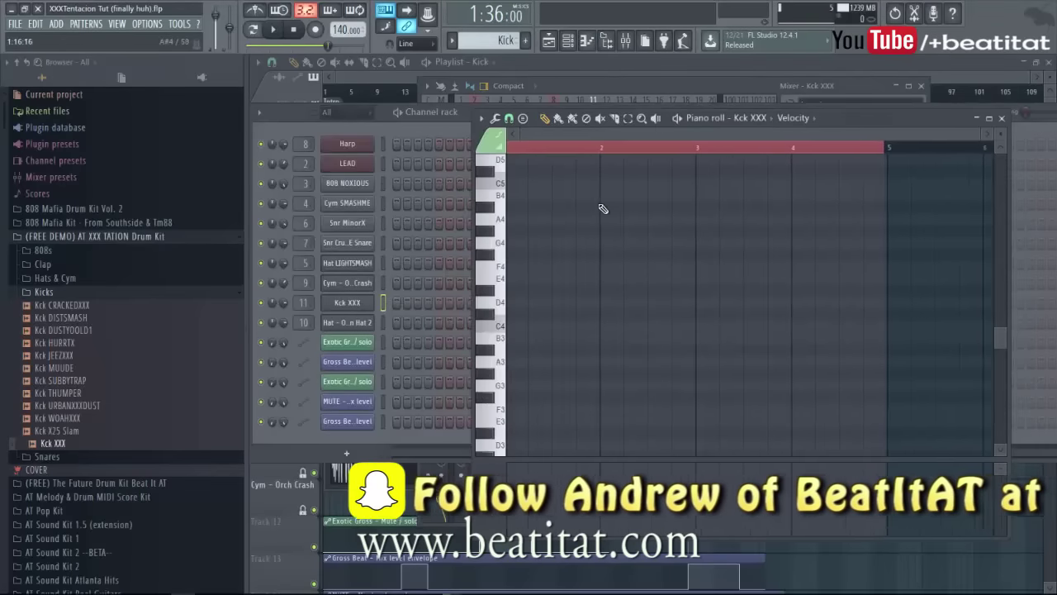
key(ctrl+v)
scroll(599, 207, down, 2)
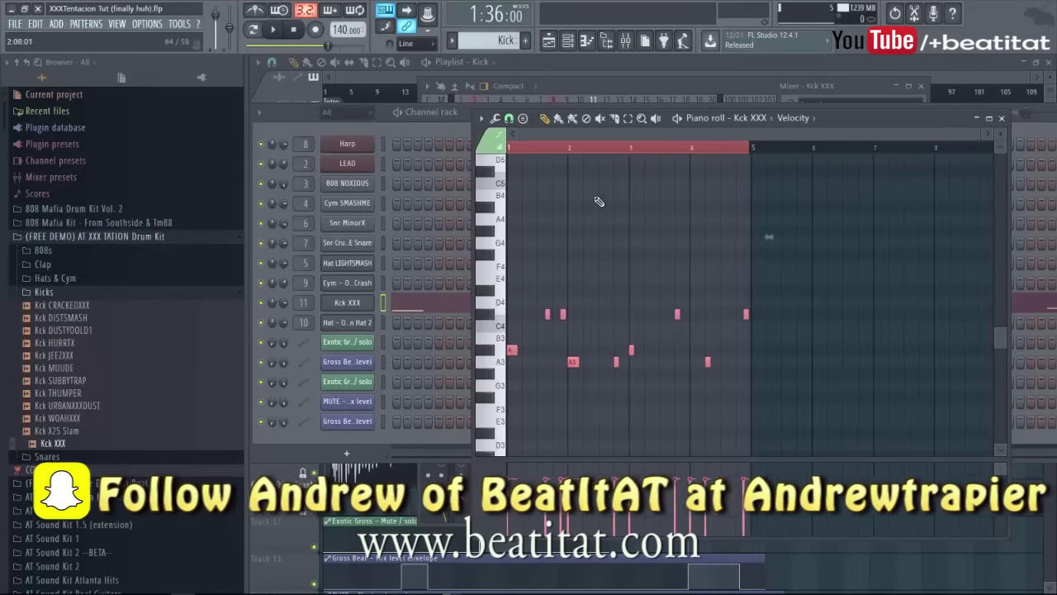
Deselect the pasted notes and align the bar 1 notes and the note at the start of bar 2 on A3.
click(555, 149)
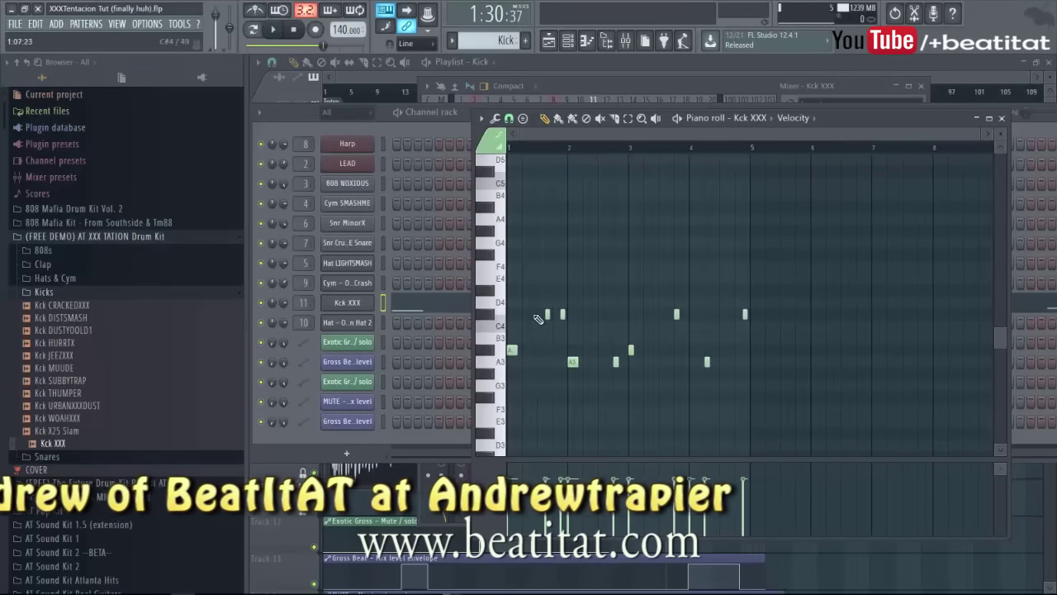
drag(543, 314, 583, 318)
key(Down)
key(Down)
key(Down)
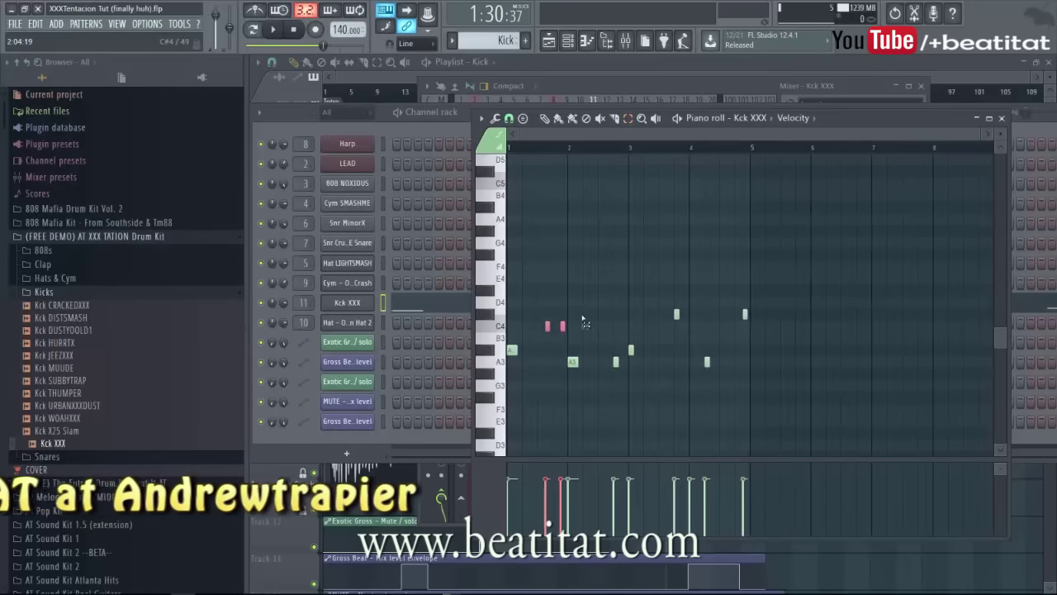
click(573, 362)
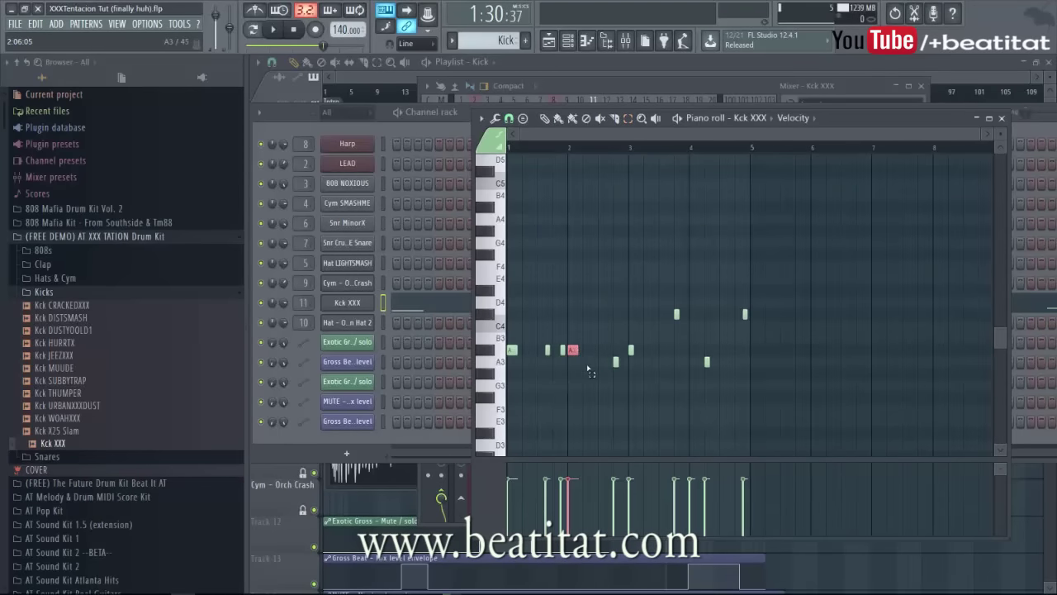
drag(599, 339, 488, 357)
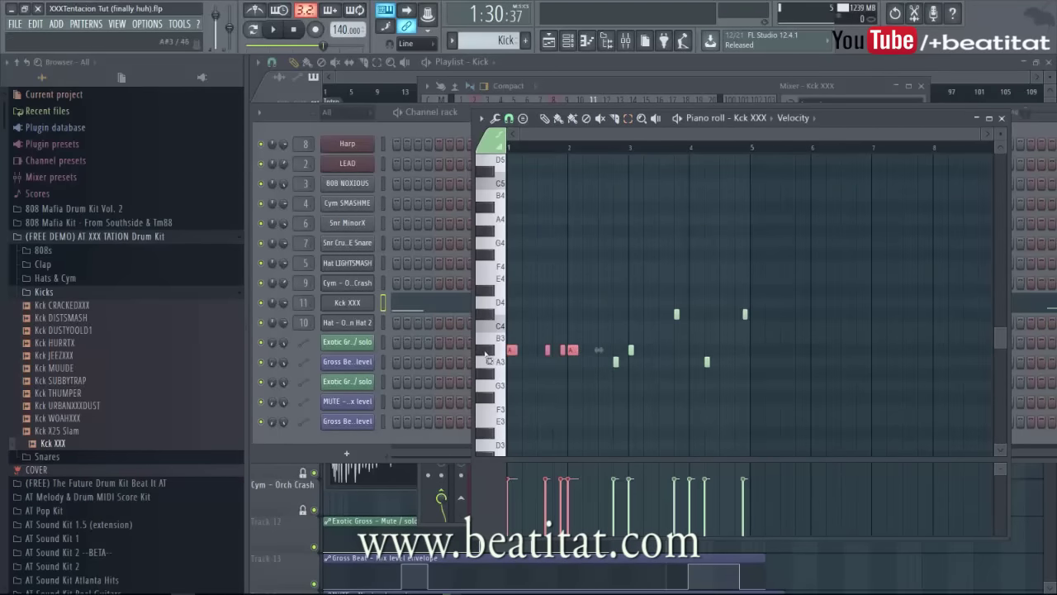
key(Down)
Start playback and bring the remaining higher Kck XXX notes in bars 3 and 4 down to A3.
key(space)
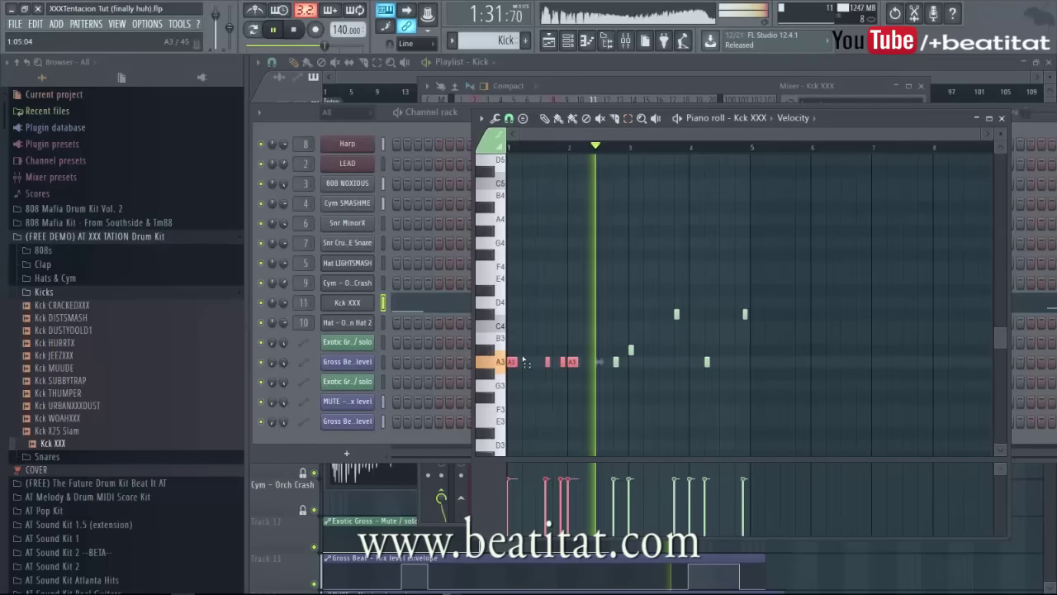
drag(626, 335, 639, 356)
key(shift+Down)
drag(657, 309, 1022, 328)
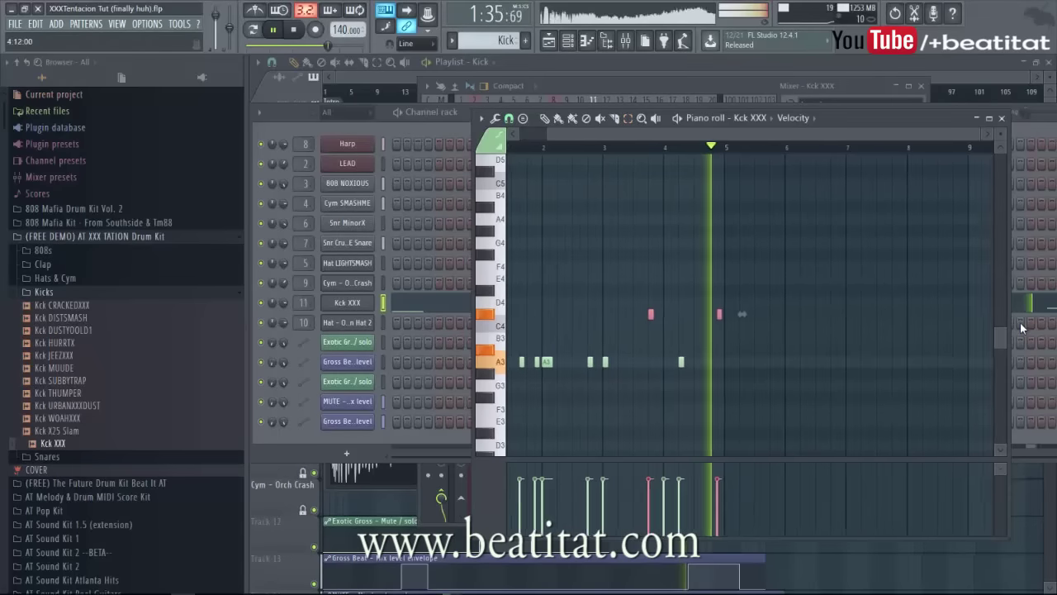
Transpose all Kck XXX notes up two octaves to A5 and close the piano roll.
key(ctrl+a)
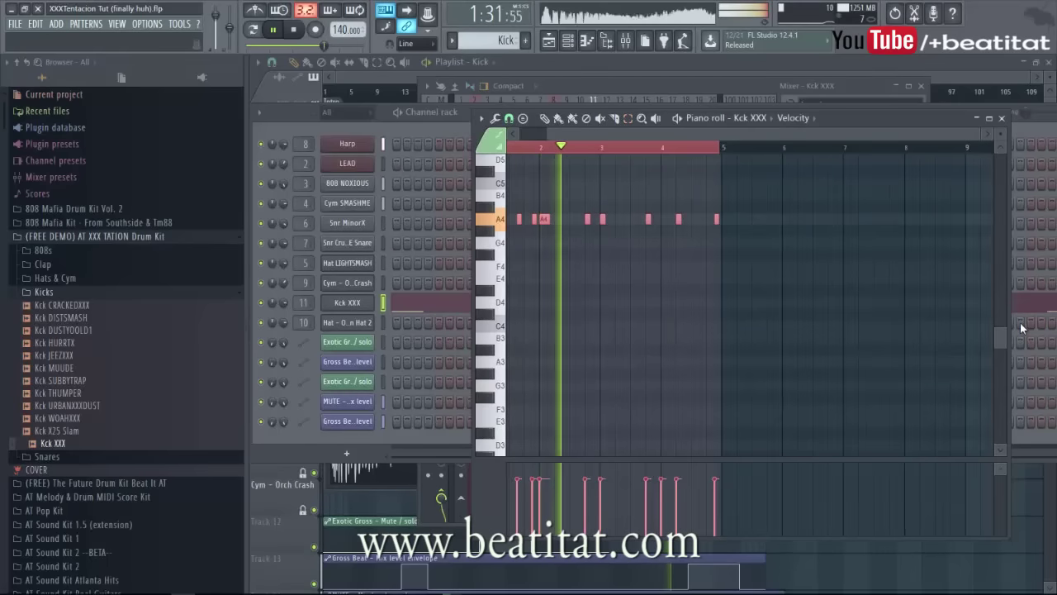
key(ctrl+Up)
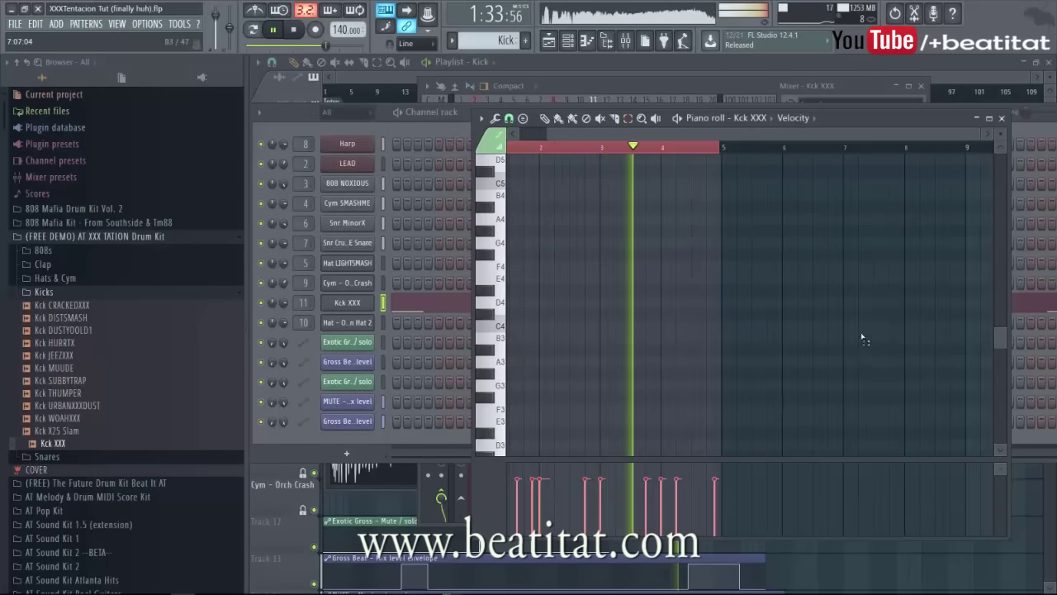
scroll(880, 287, up, 3)
click(1001, 118)
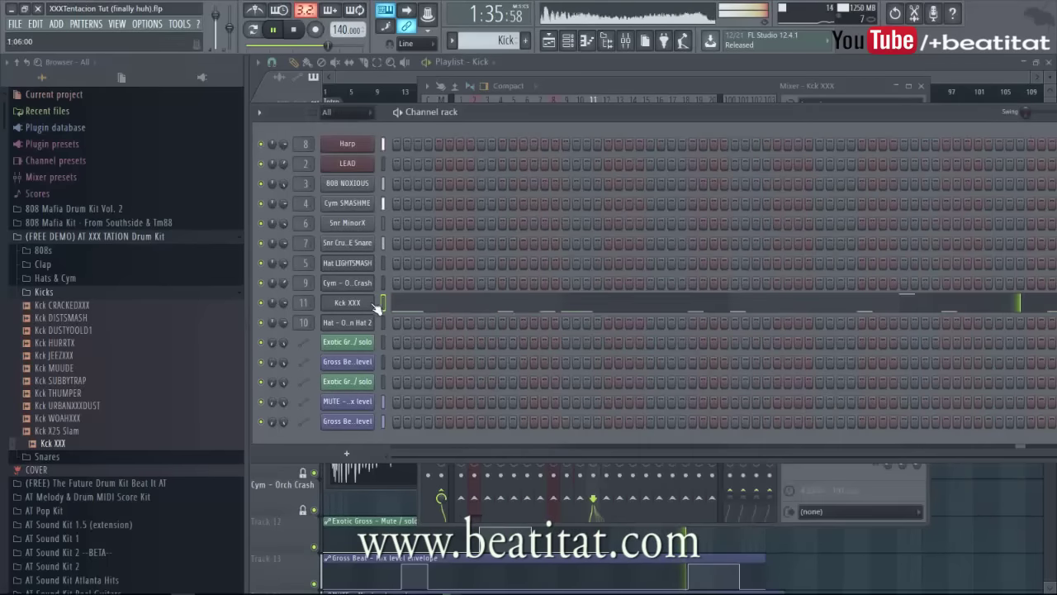
Stop playback, check the Kck XXX notes in the piano roll, and solo the Kck XXX mixer track.
click(785, 487)
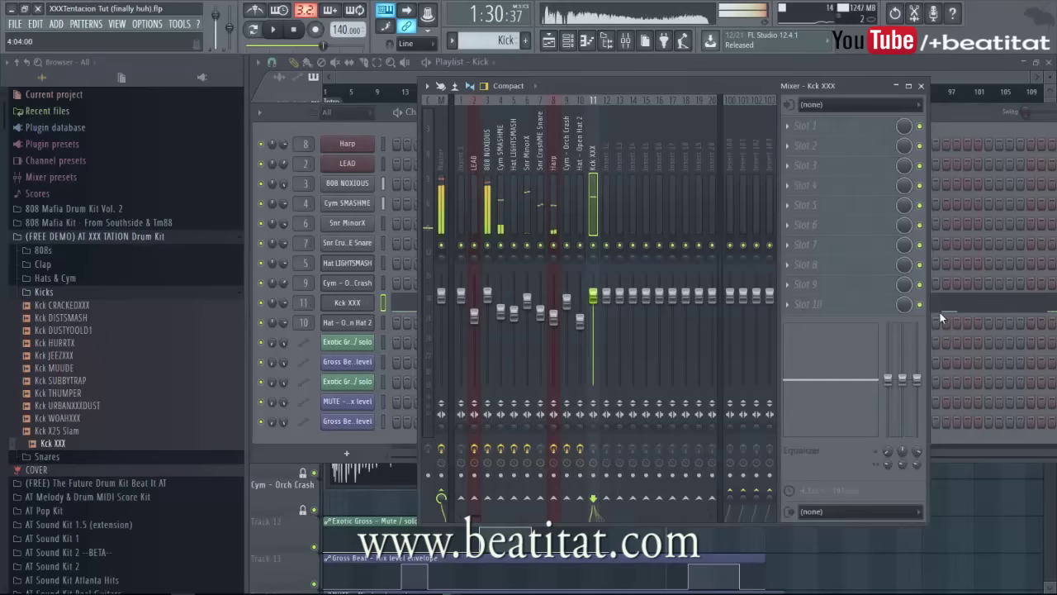
key(F7)
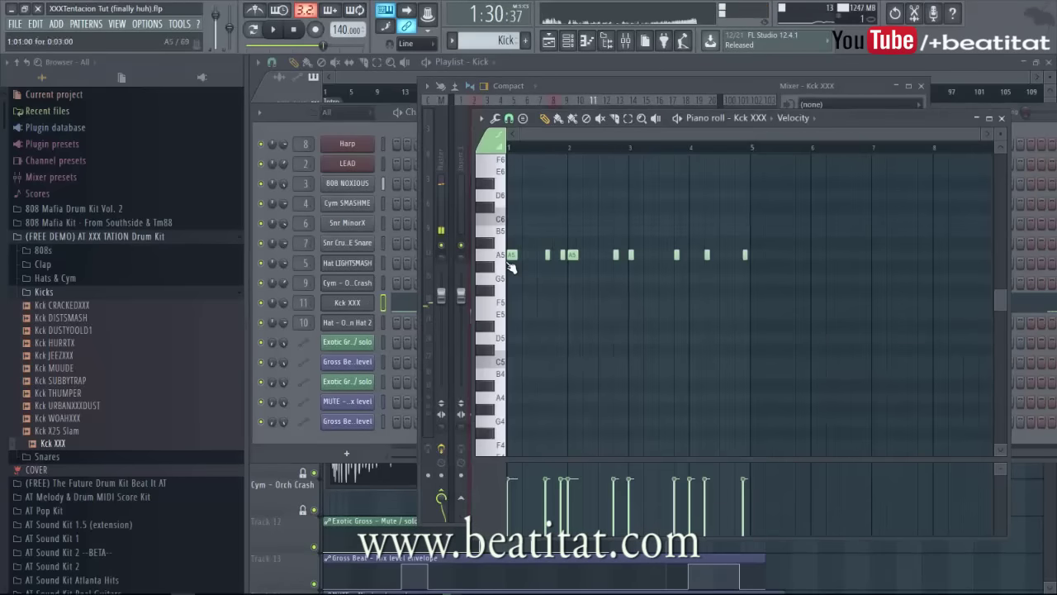
click(1002, 118)
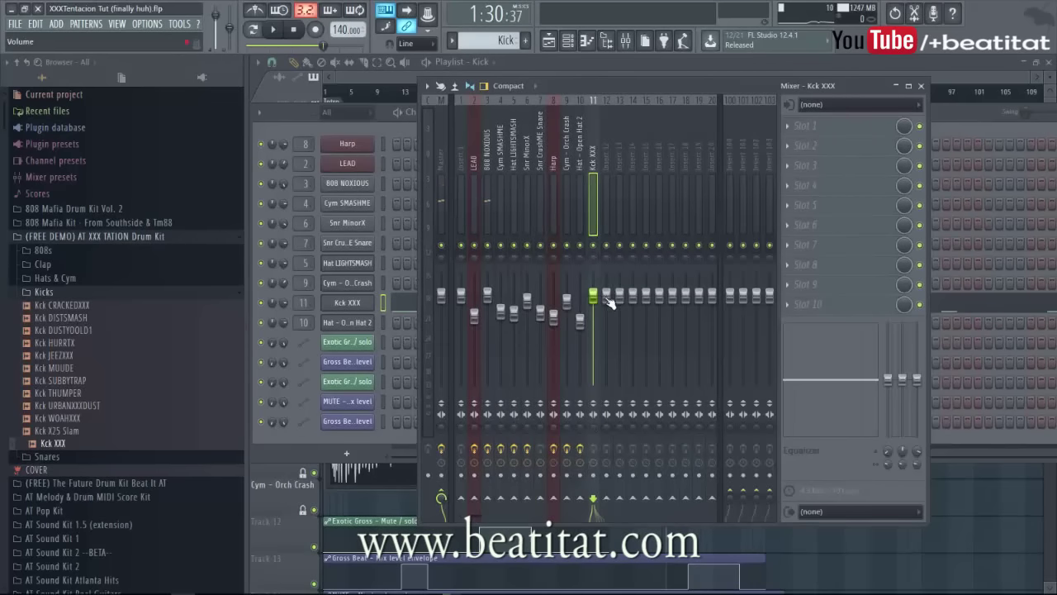
right_click(590, 246)
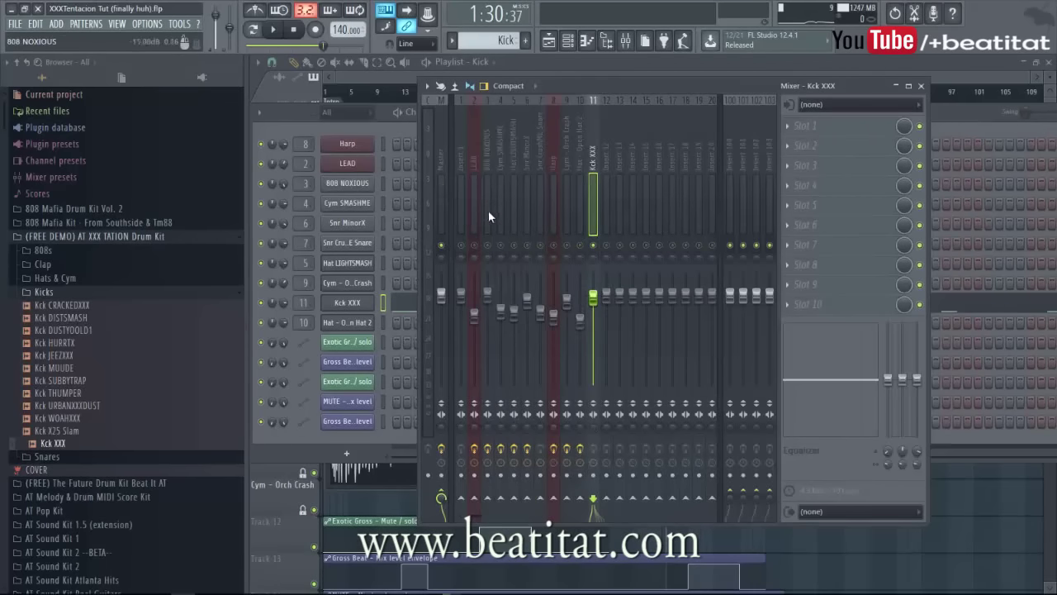
Add Fruity parametric EQ 2 to Kck XXX, cutting the lowest band, boosting bands 2 and 3, and lowering the high shelf near 4211 Hz.
click(841, 126)
click(896, 543)
drag(353, 239, 303, 254)
drag(383, 238, 389, 231)
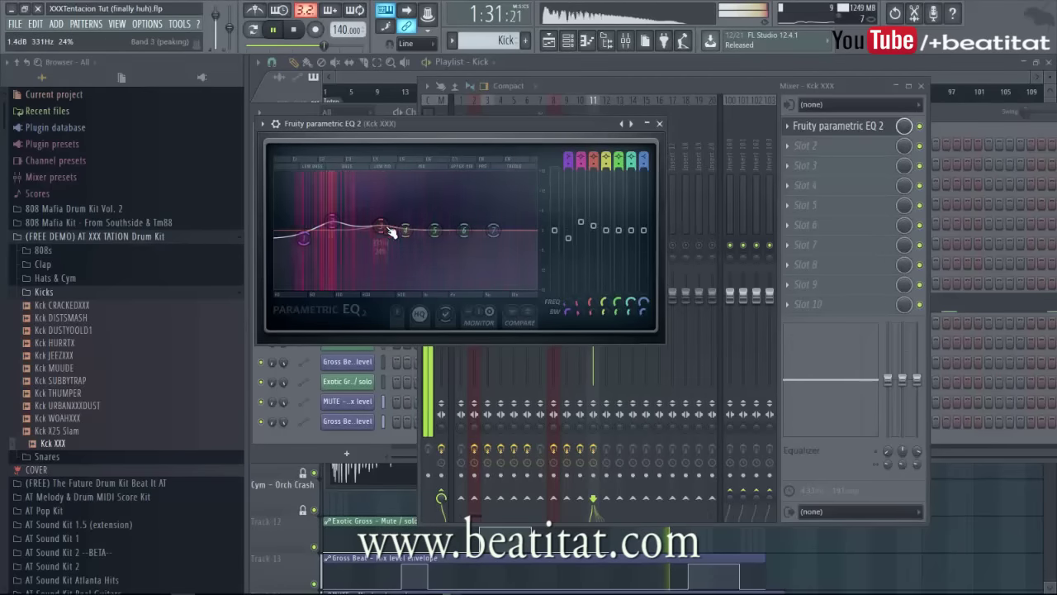
drag(493, 229, 481, 268)
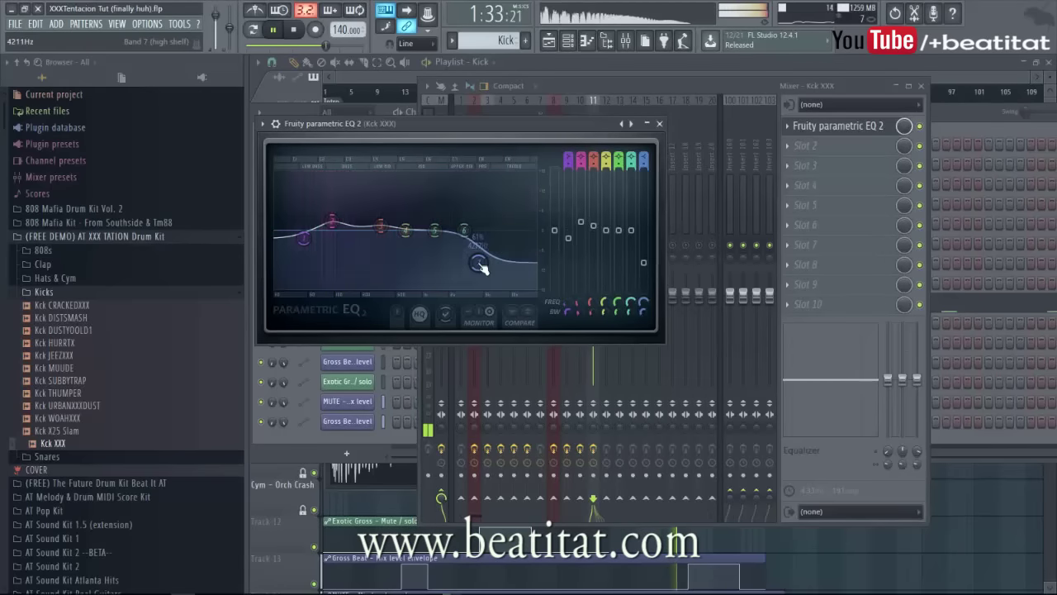
click(660, 124)
Add Maximus to slot 3 of the Kck XXX track, load a preset, and listen to it briefly.
click(821, 170)
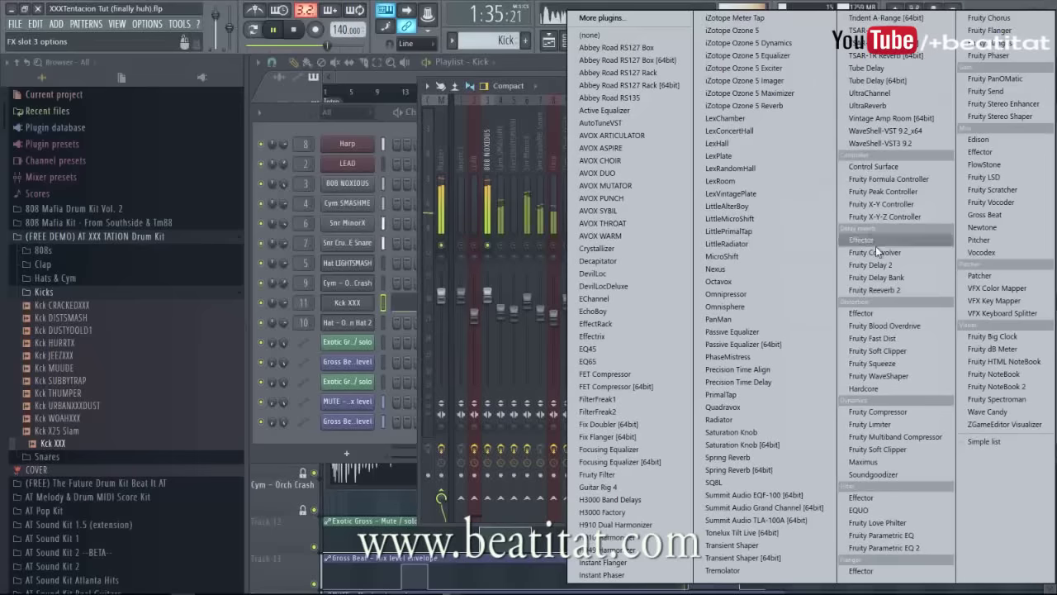
click(863, 462)
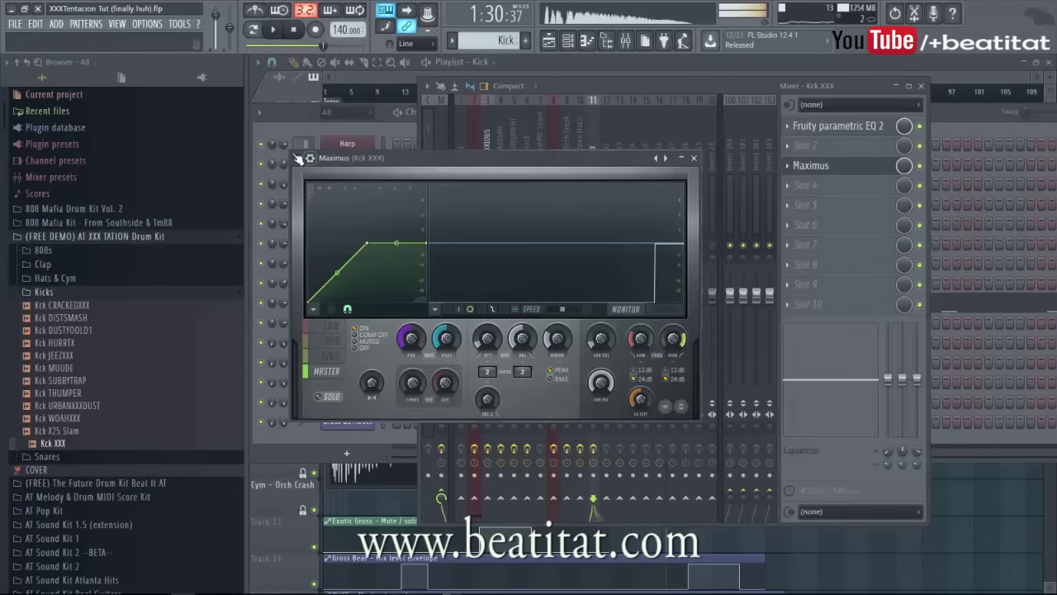
click(308, 157)
mouse_move(347, 195)
click(499, 222)
key(space)
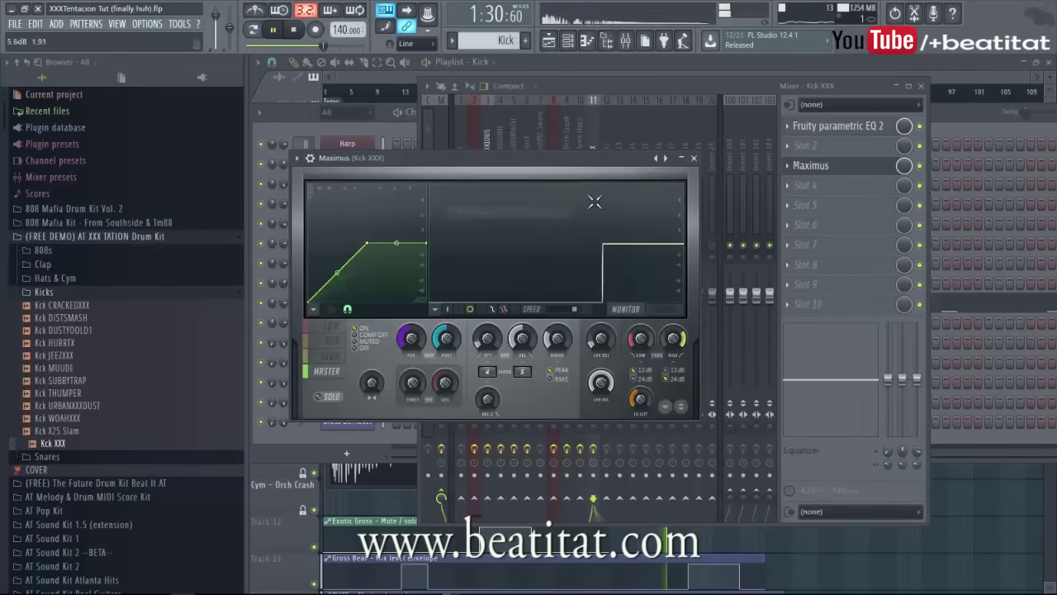
click(694, 158)
key(space)
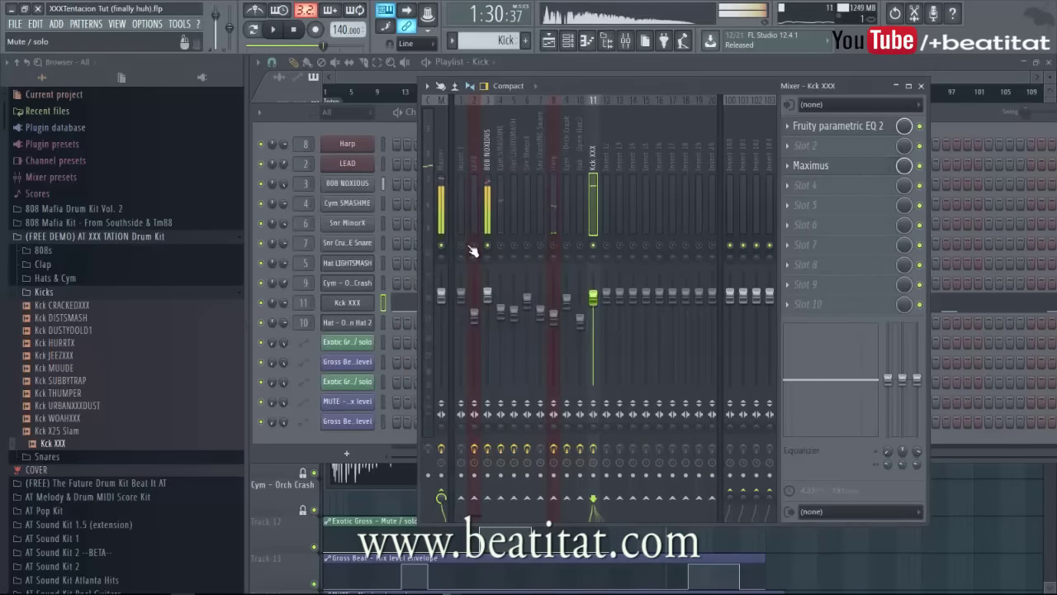
Unsolo Kck XXX to play the full mix, select the Master track, and restart playback from bar 41.
key(space)
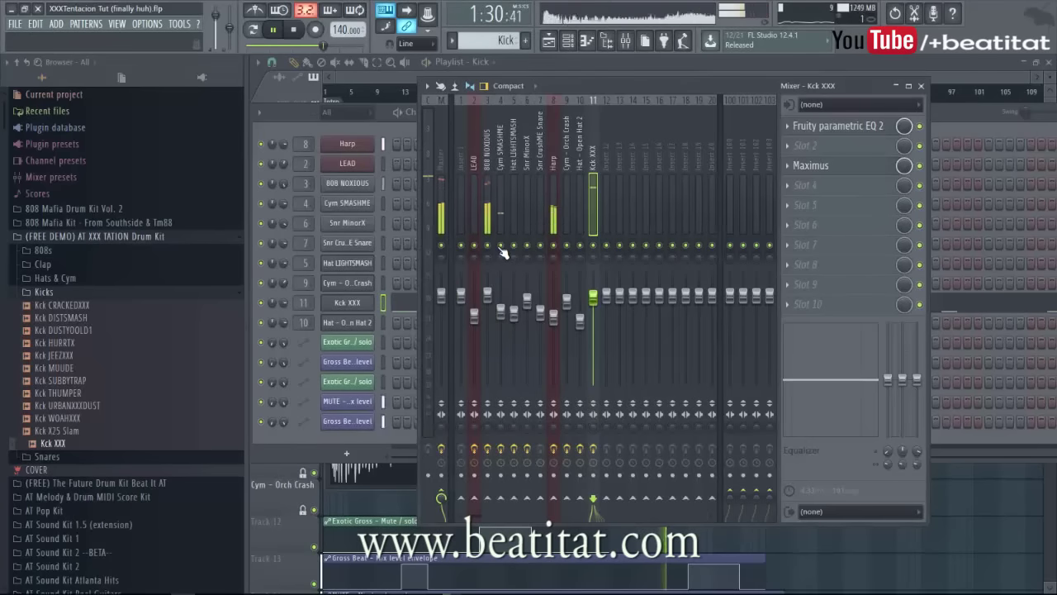
click(442, 217)
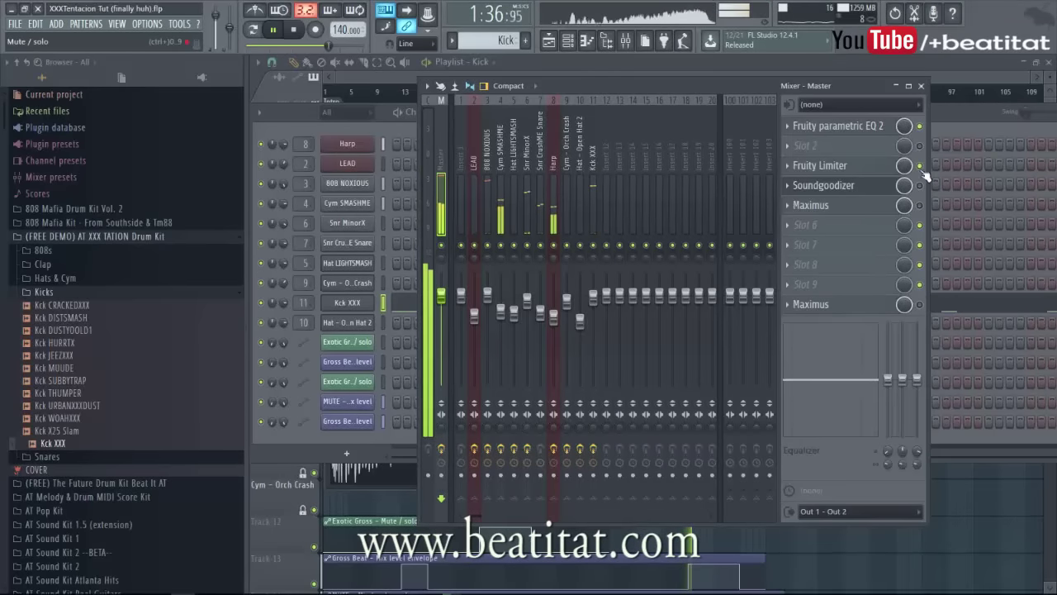
click(381, 94)
click(584, 93)
click(609, 43)
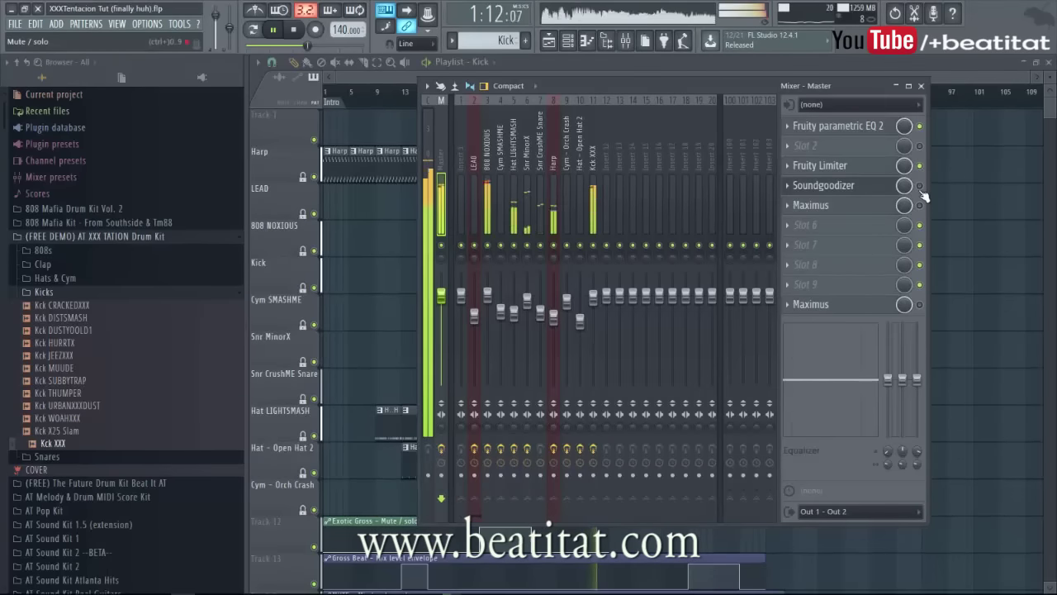
Enable Soundgoodizer and both Maximus effects on the Master track, and check the low band of the slot 5 Maximus.
click(878, 211)
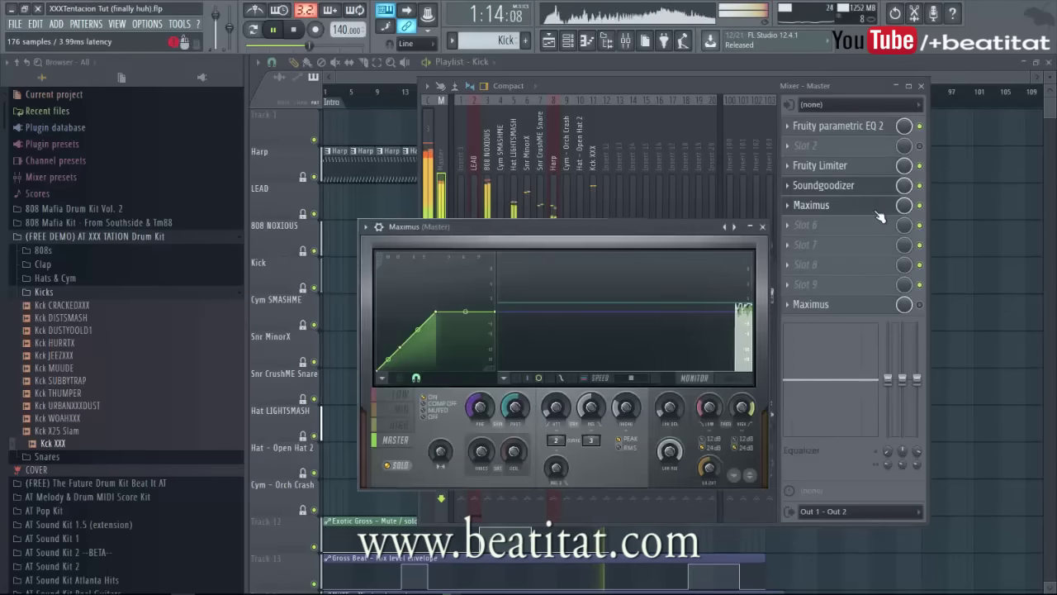
click(405, 408)
click(400, 395)
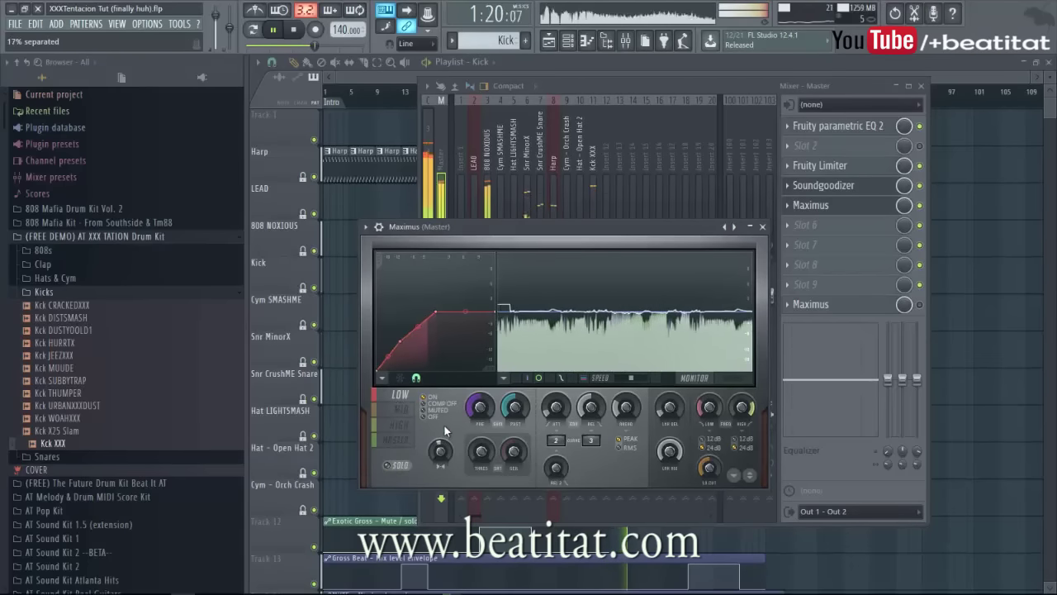
click(762, 226)
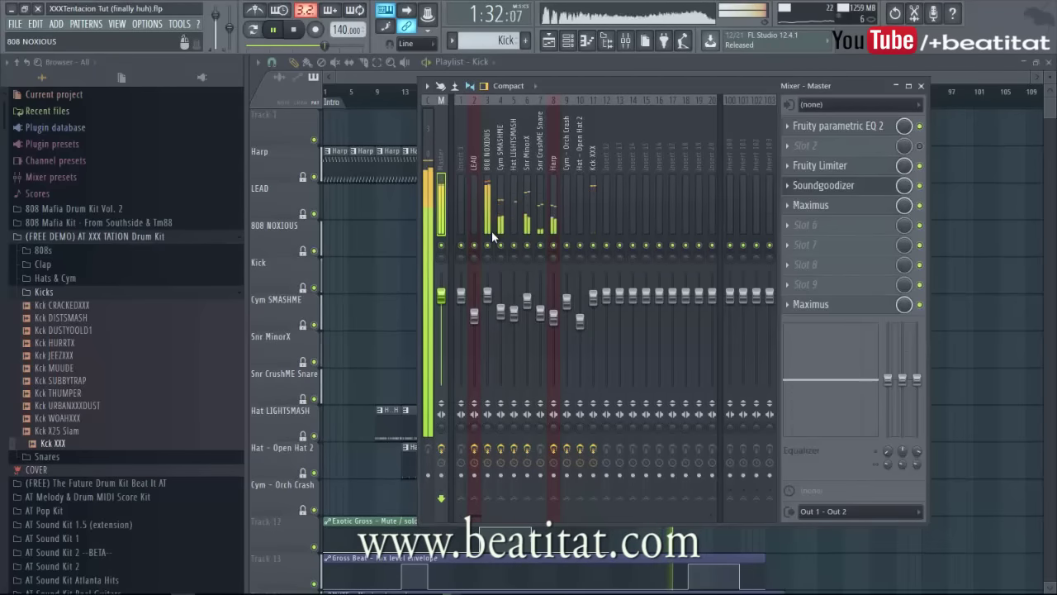
Close the mixer, stop playback, and hide the browser to give the playlist the full width.
click(407, 75)
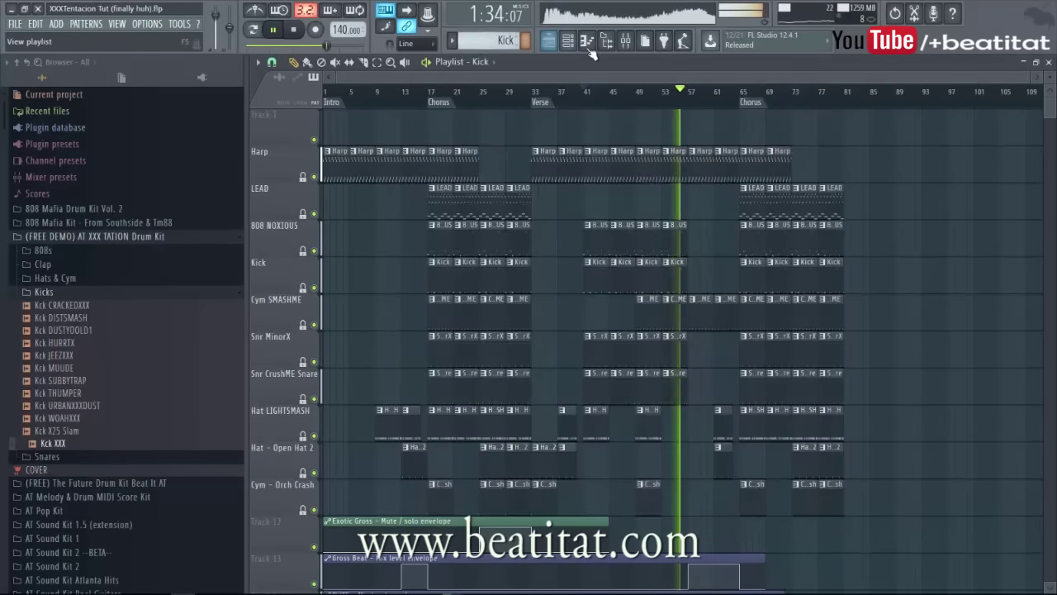
click(295, 30)
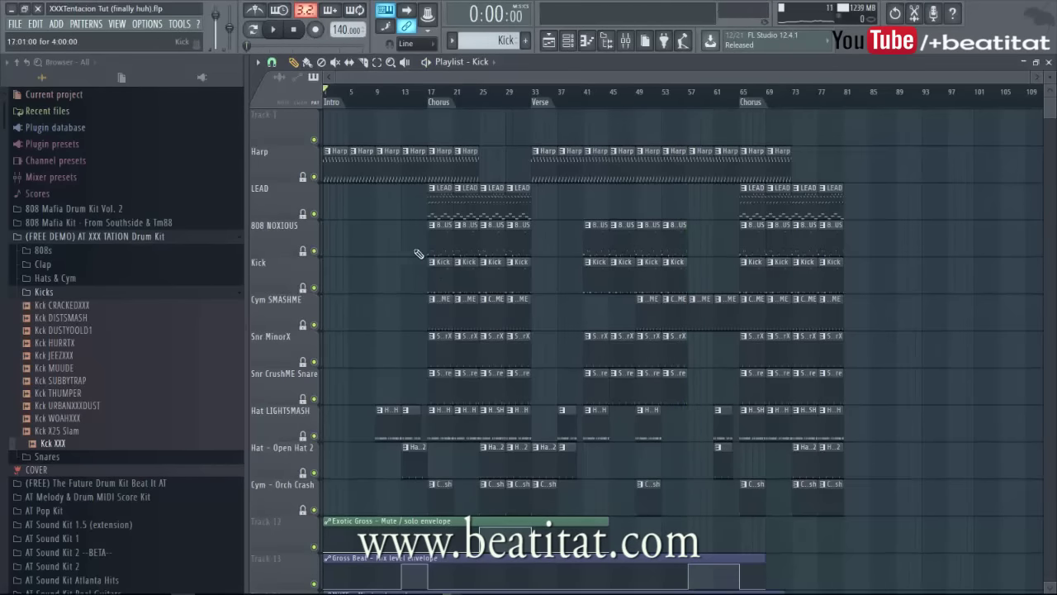
click(607, 43)
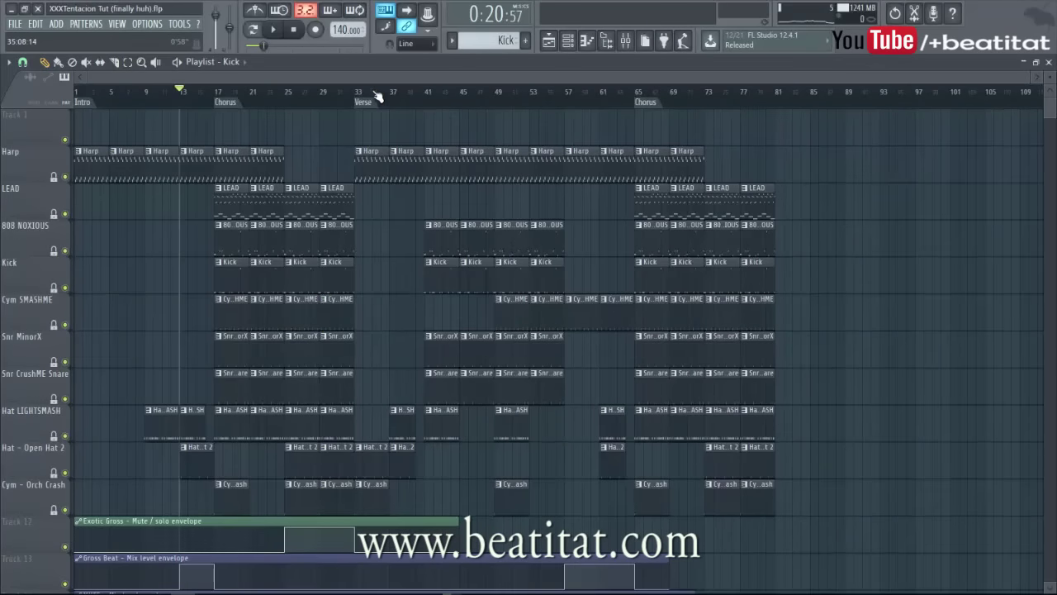
Review the arrangement by moving the playhead through the verse and to the bar 65 chorus, and return it to the start.
click(547, 93)
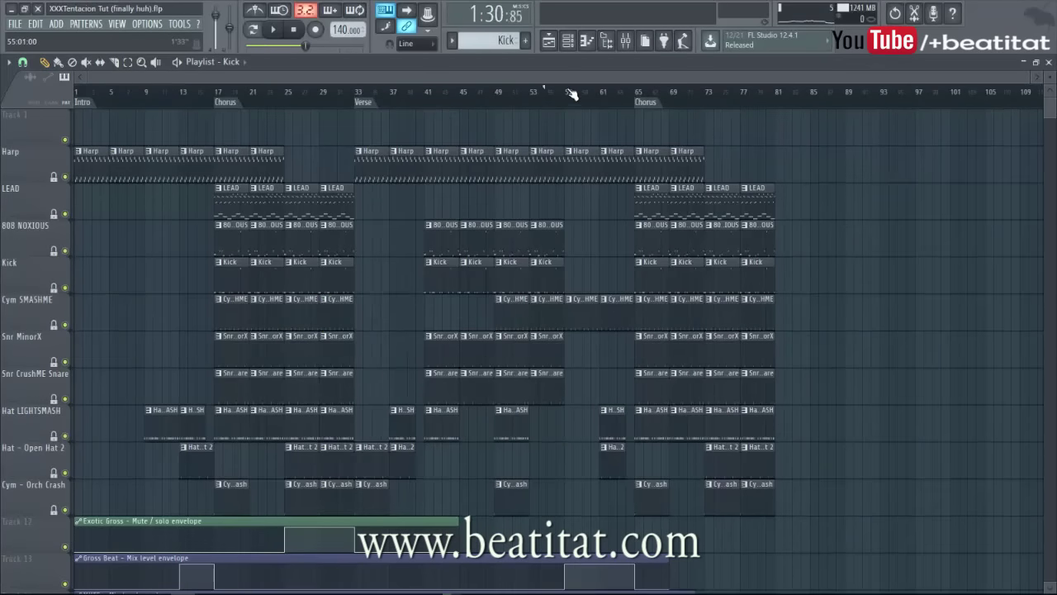
click(359, 92)
click(636, 92)
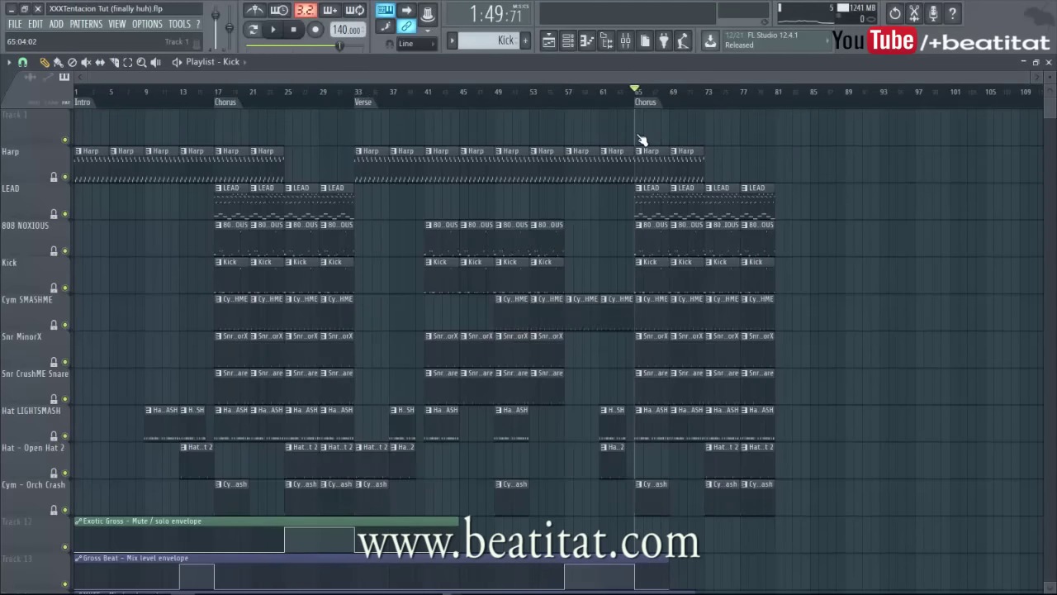
key(Home)
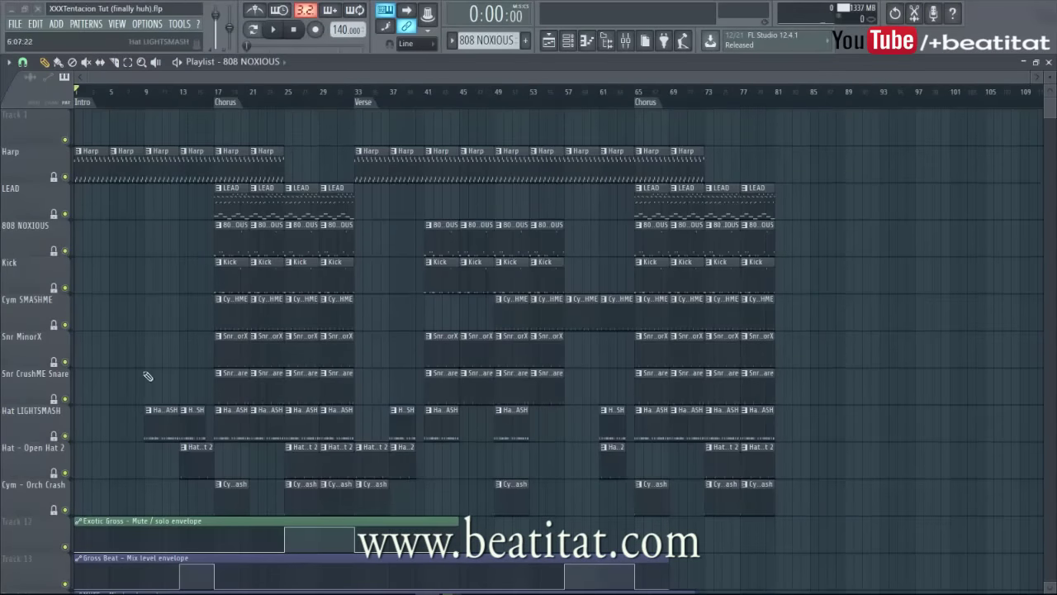
Move the playhead to the first chorus, examine the 808 NOXIOUS notes in the piano roll, and close it.
click(215, 93)
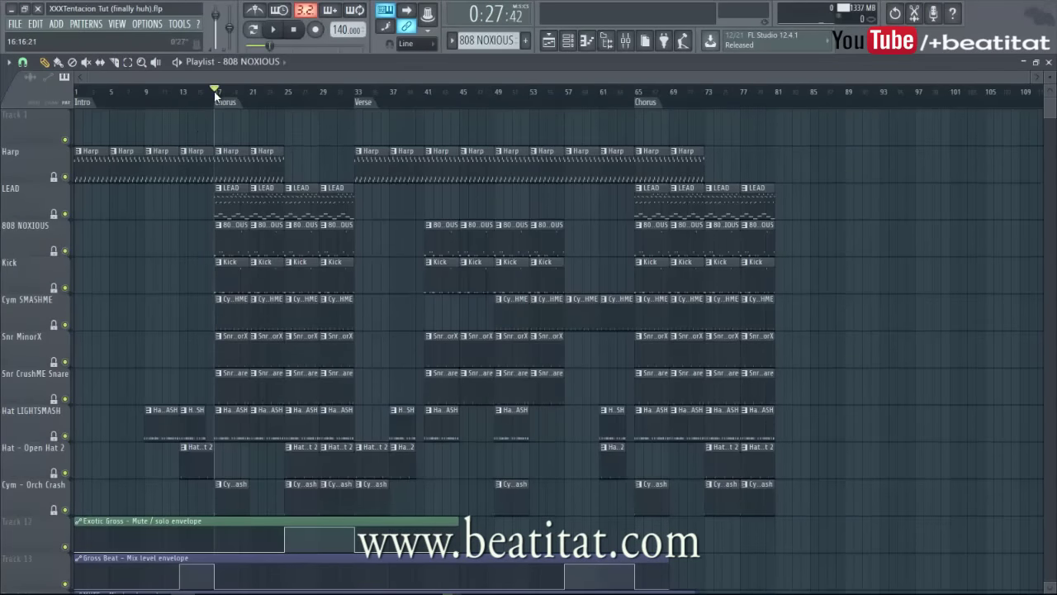
double_click(221, 232)
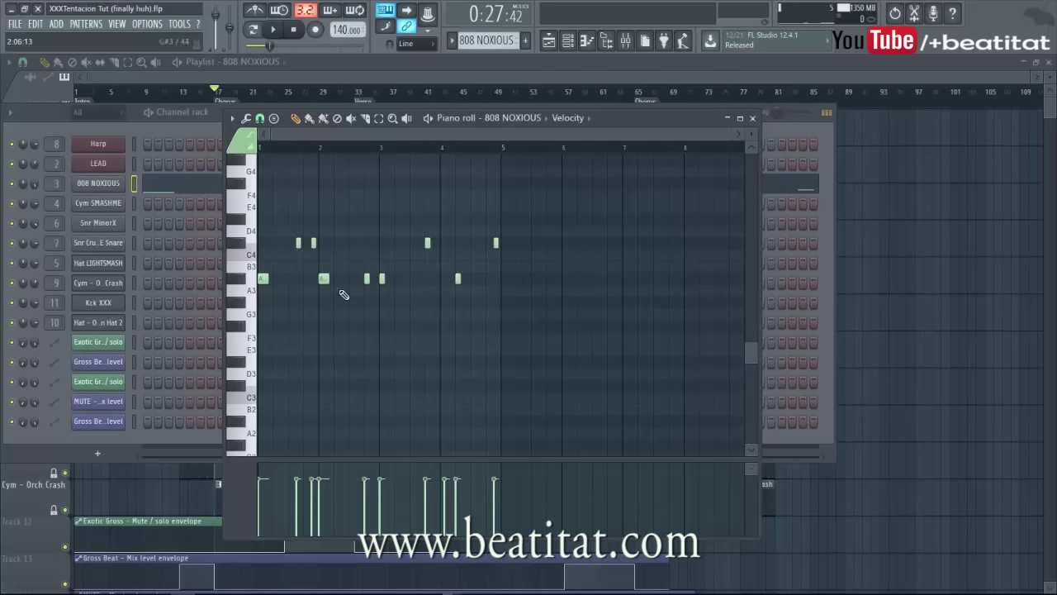
scroll(307, 397, up, 5)
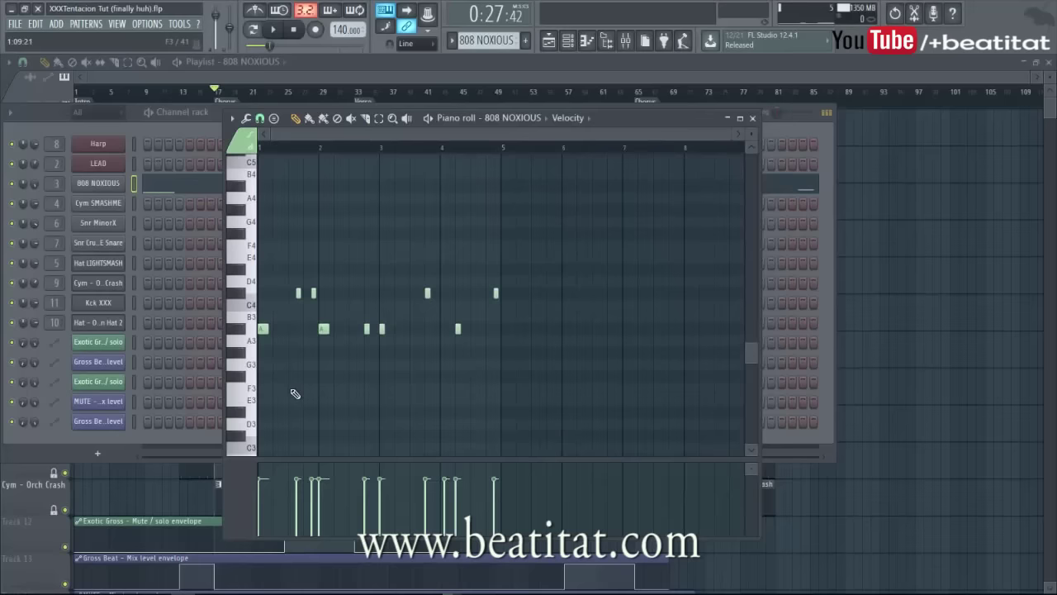
scroll(313, 397, down, 4)
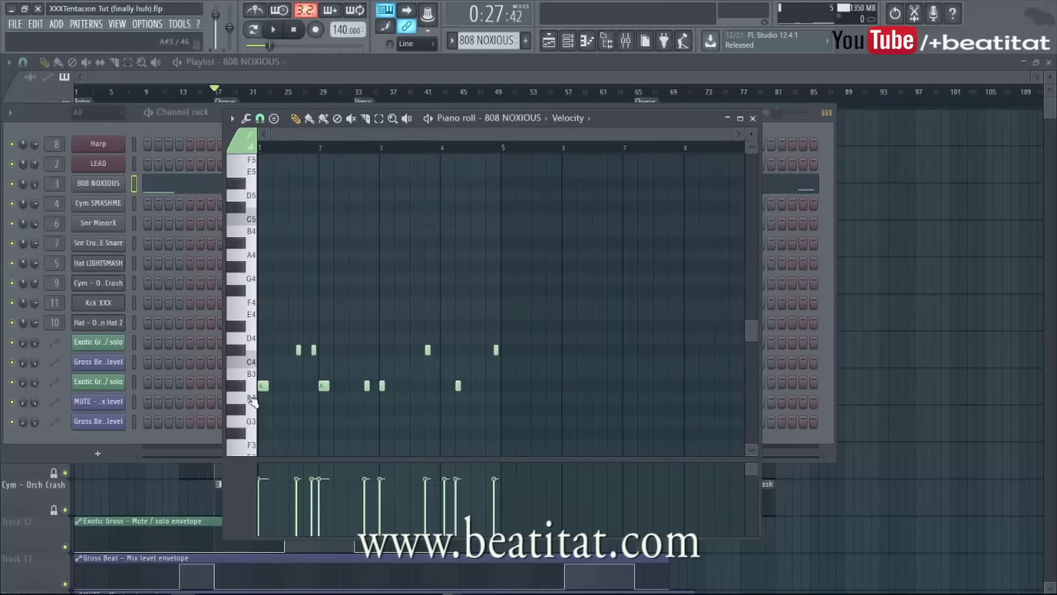
right_click(924, 360)
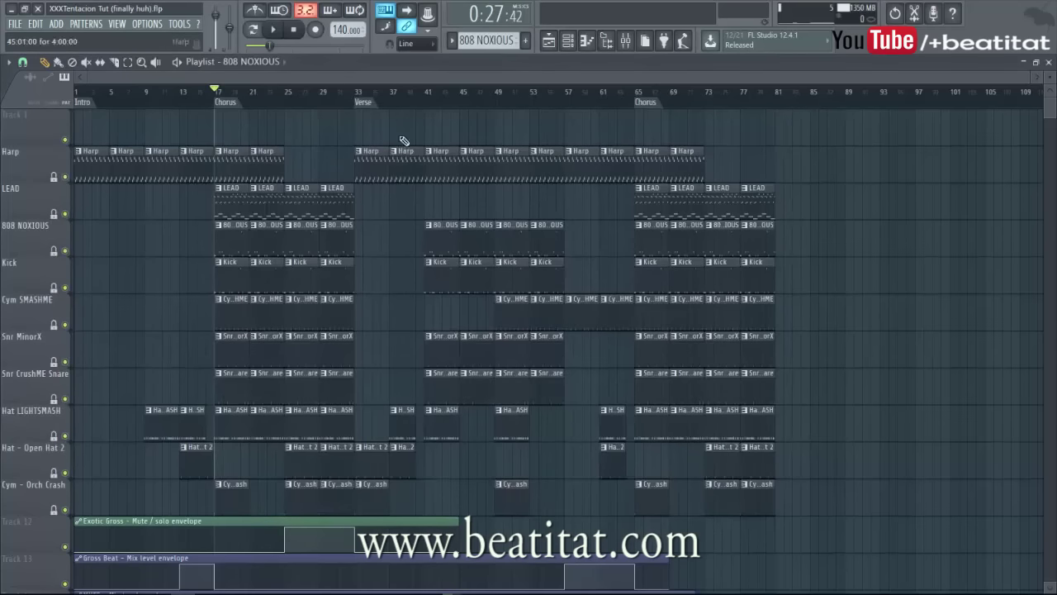
Move the playhead to bar 41 and back to the start, and play the whole song from the intro.
click(425, 103)
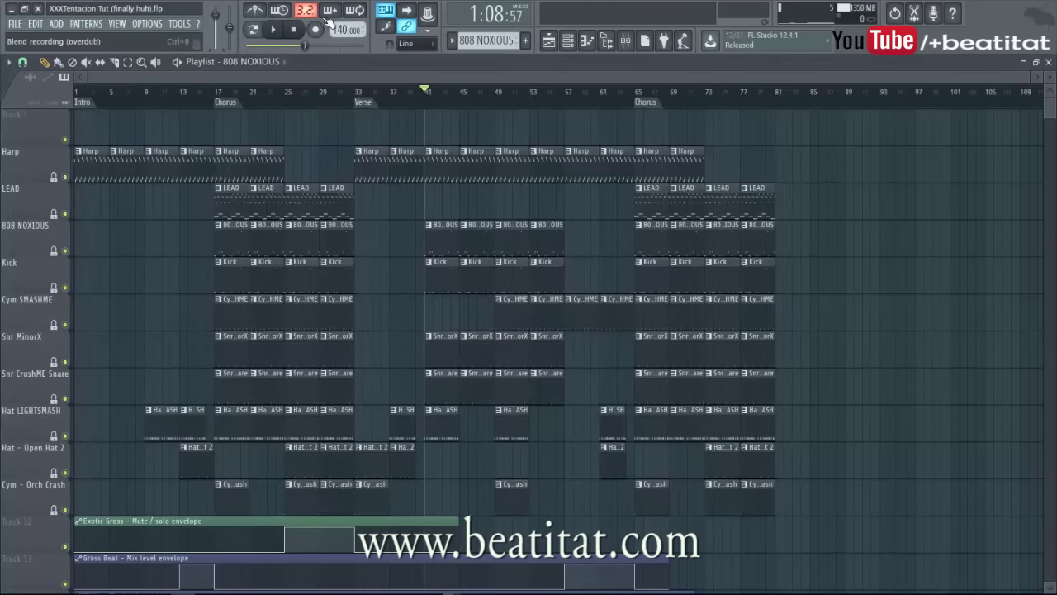
click(76, 99)
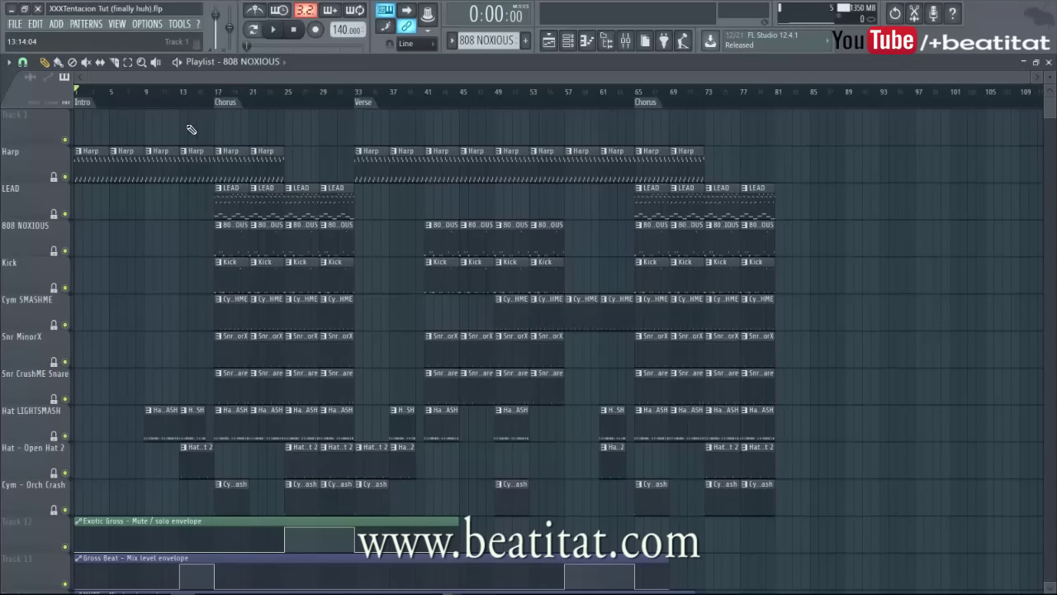
key(space)
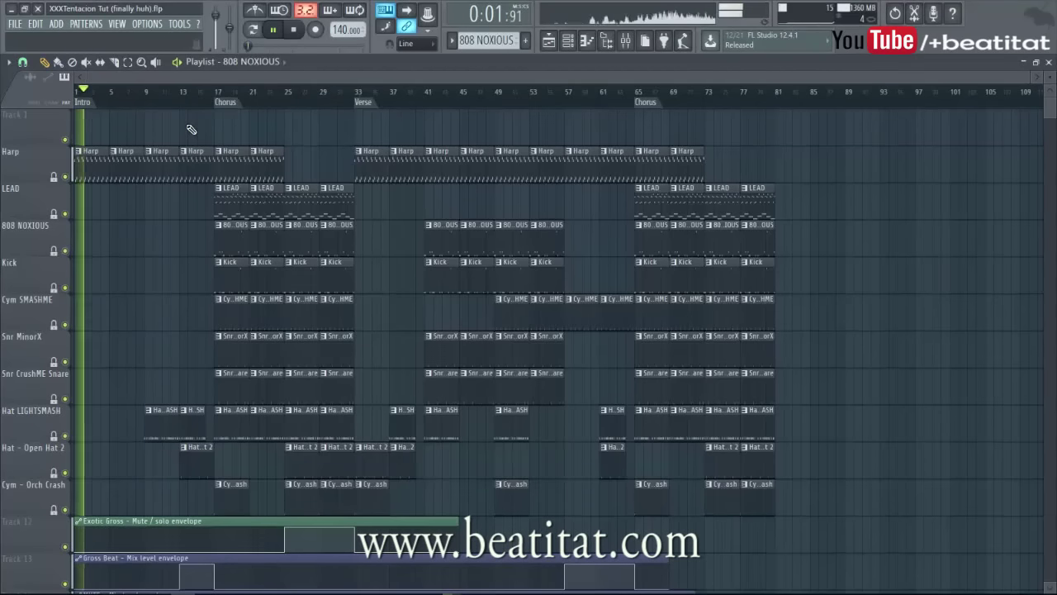